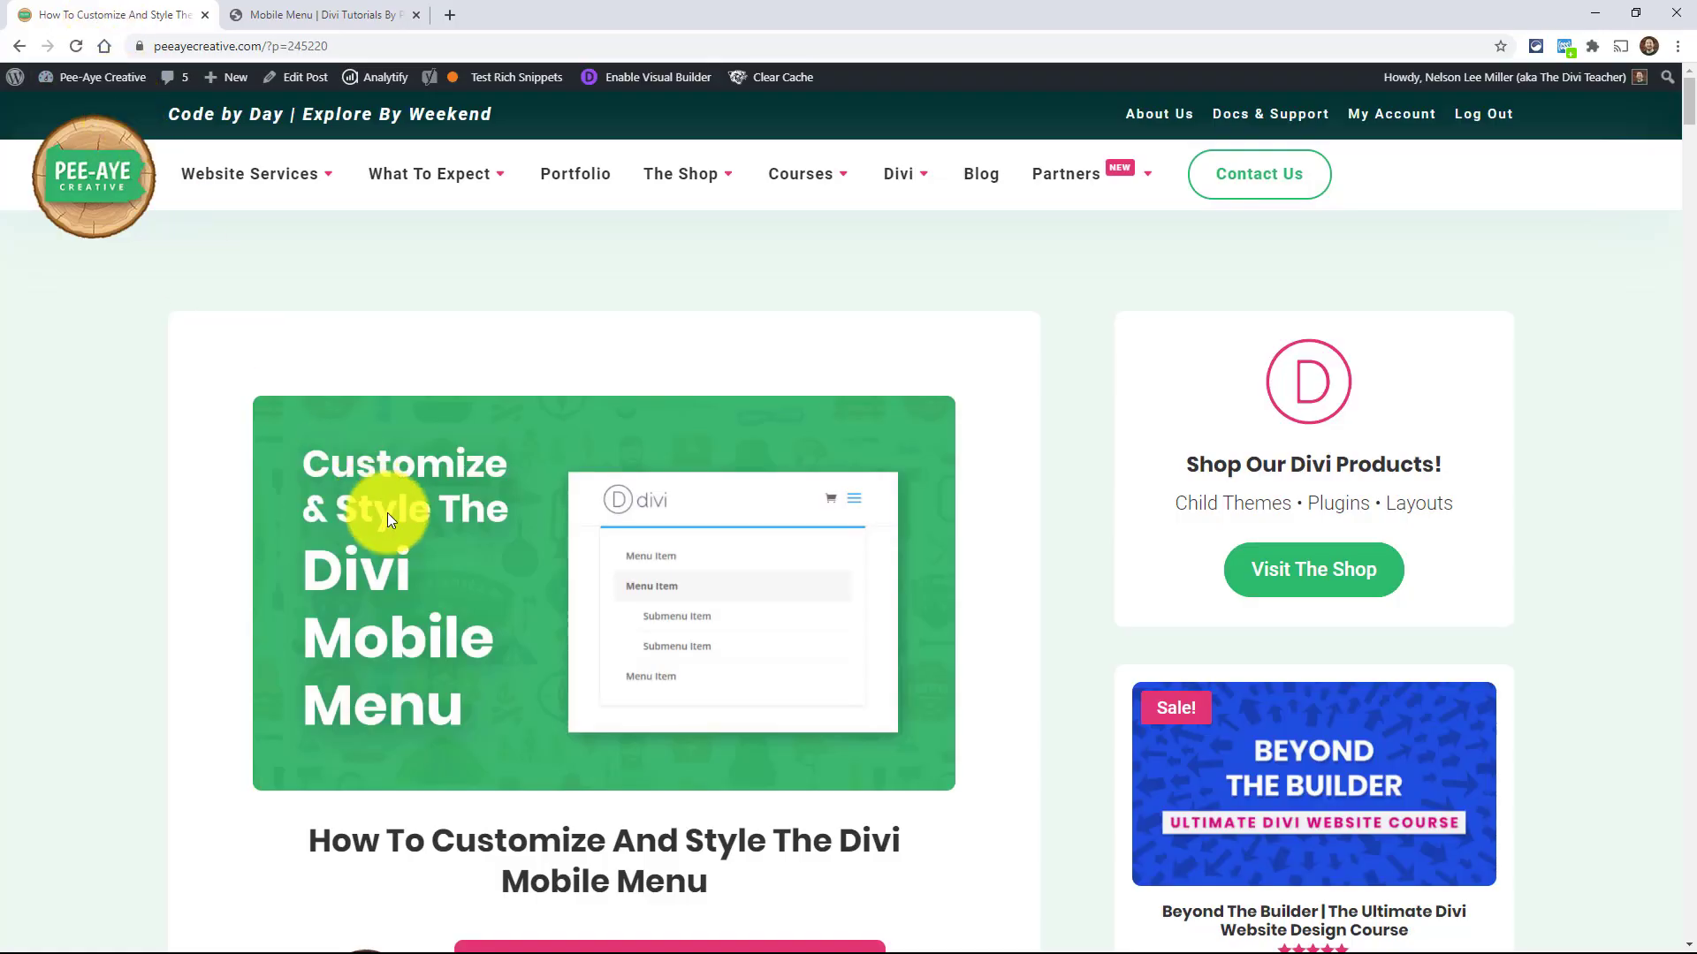
- Scroll the article to 'Understanding The Divi Mobile Menu Structure' and its default mobile menu example
{"action": "scroll", "coordinate": [691, 660], "scroll_direction": "down", "scroll_amount": 2}
{"action": "scroll", "coordinate": [691, 660], "scroll_direction": "down", "scroll_amount": 7}
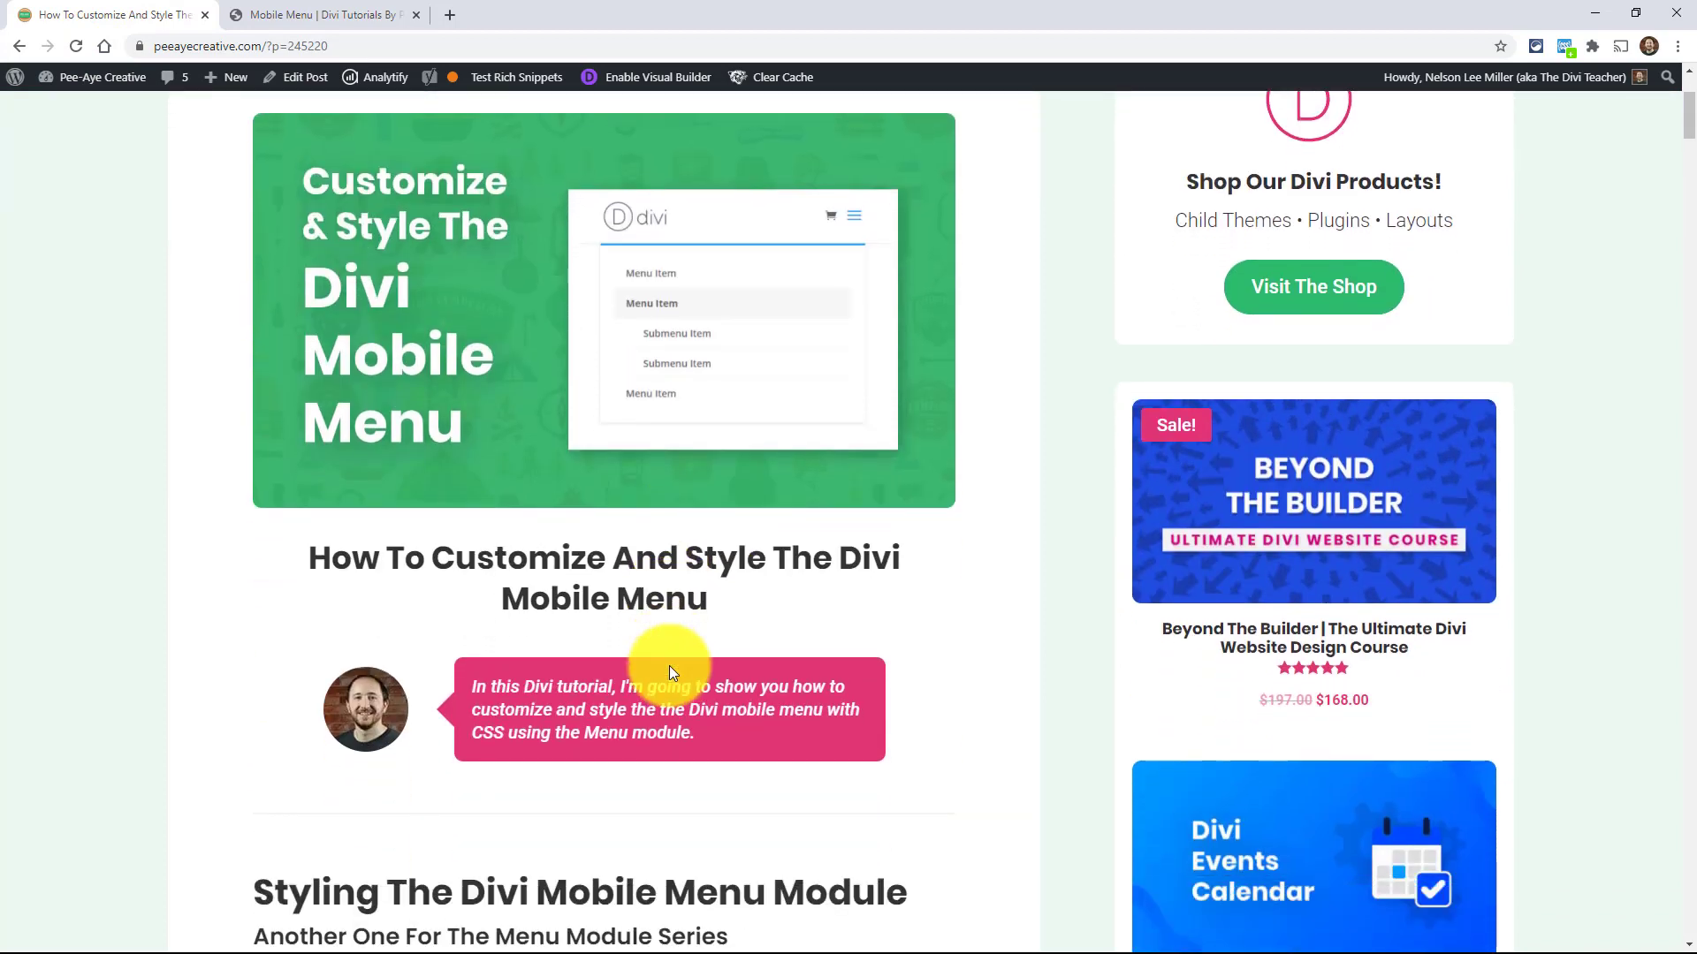
{"action": "scroll", "coordinate": [645, 680], "scroll_direction": "down", "scroll_amount": 1}
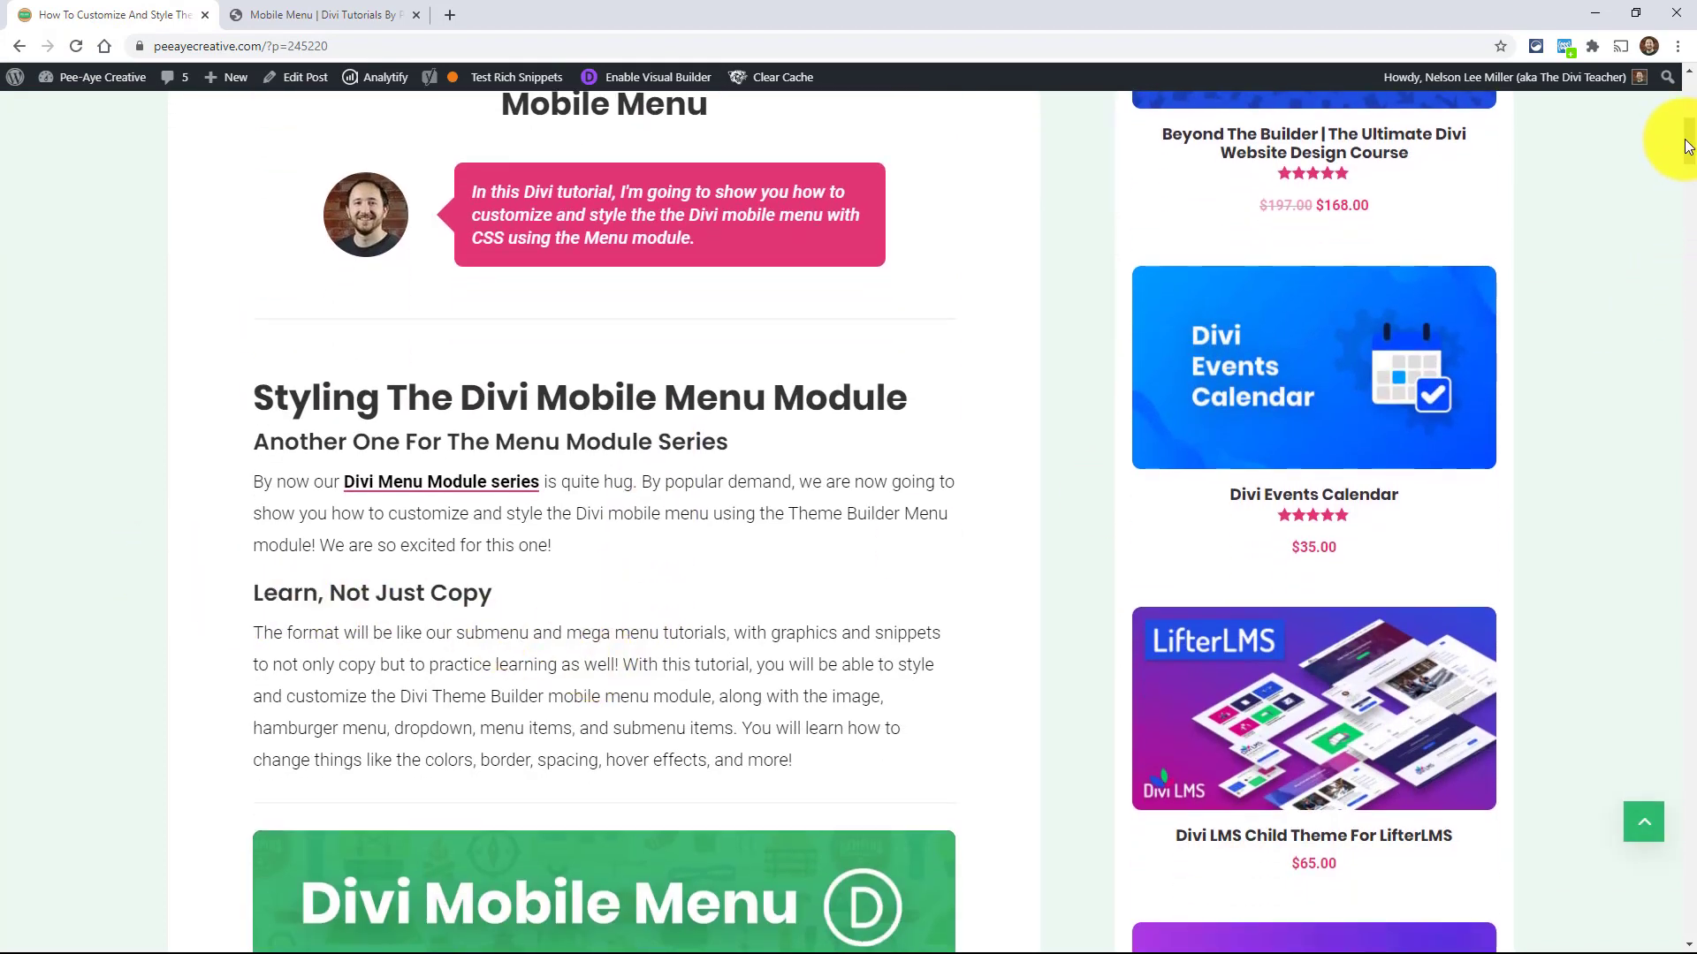
{"action": "left_click_drag", "start_coordinate": [1688, 142], "coordinate": [1683, 174]}
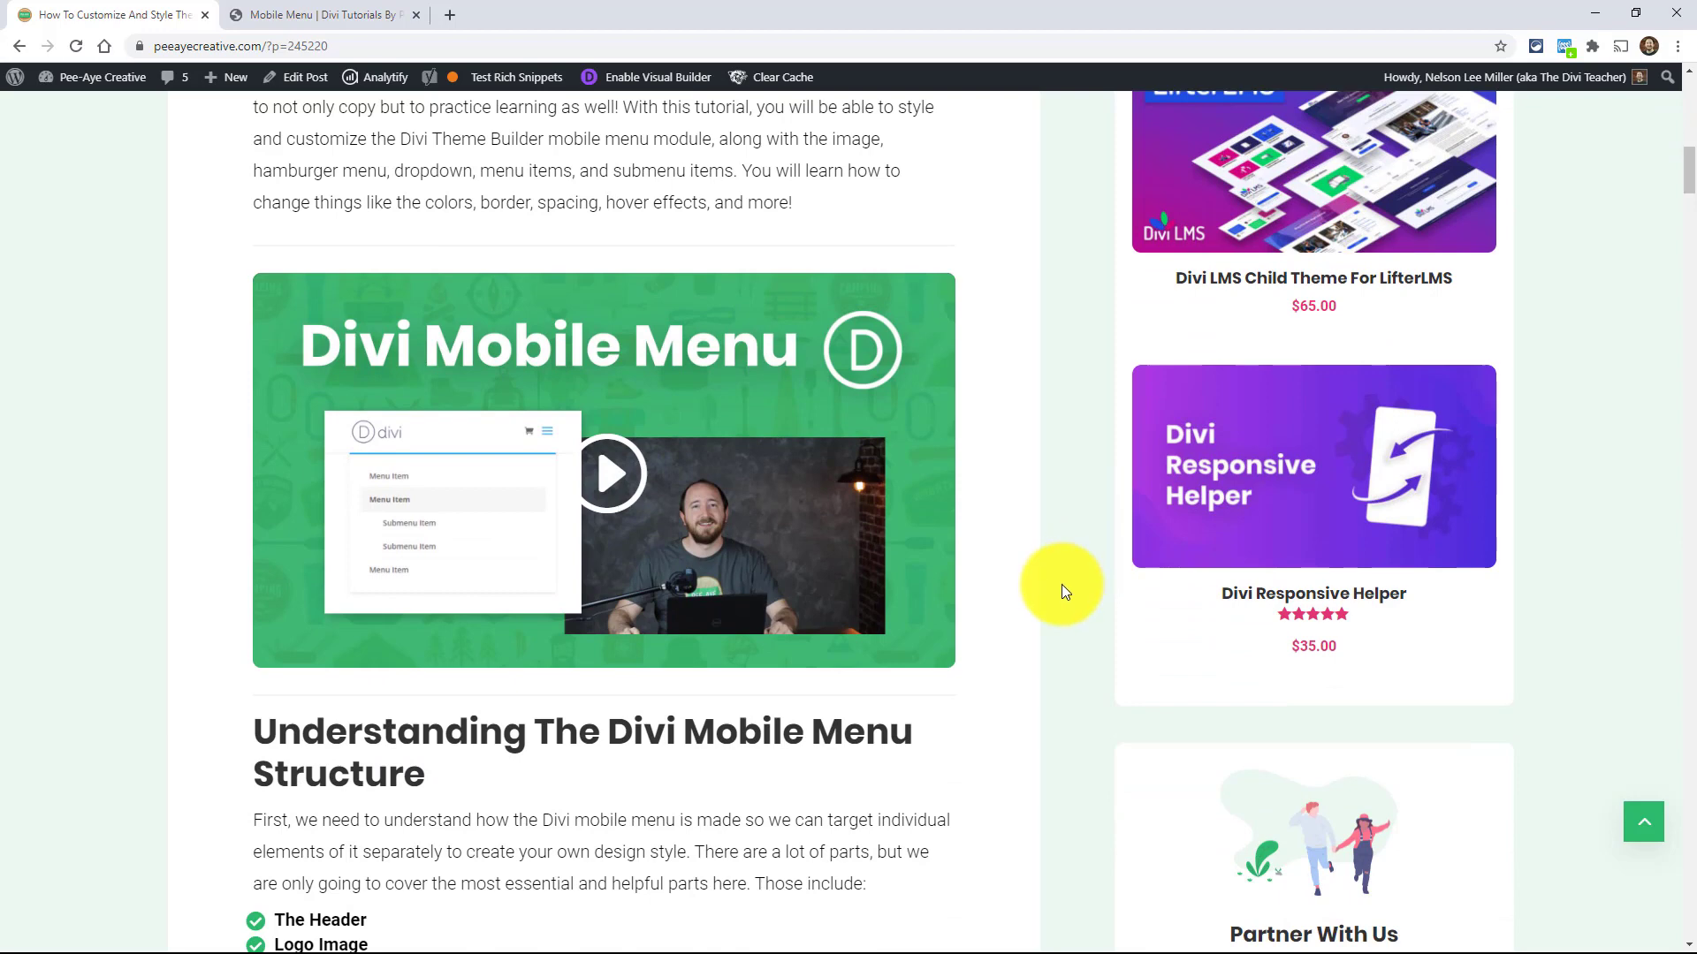
{"action": "scroll", "coordinate": [1062, 592], "scroll_direction": "up", "scroll_amount": 3}
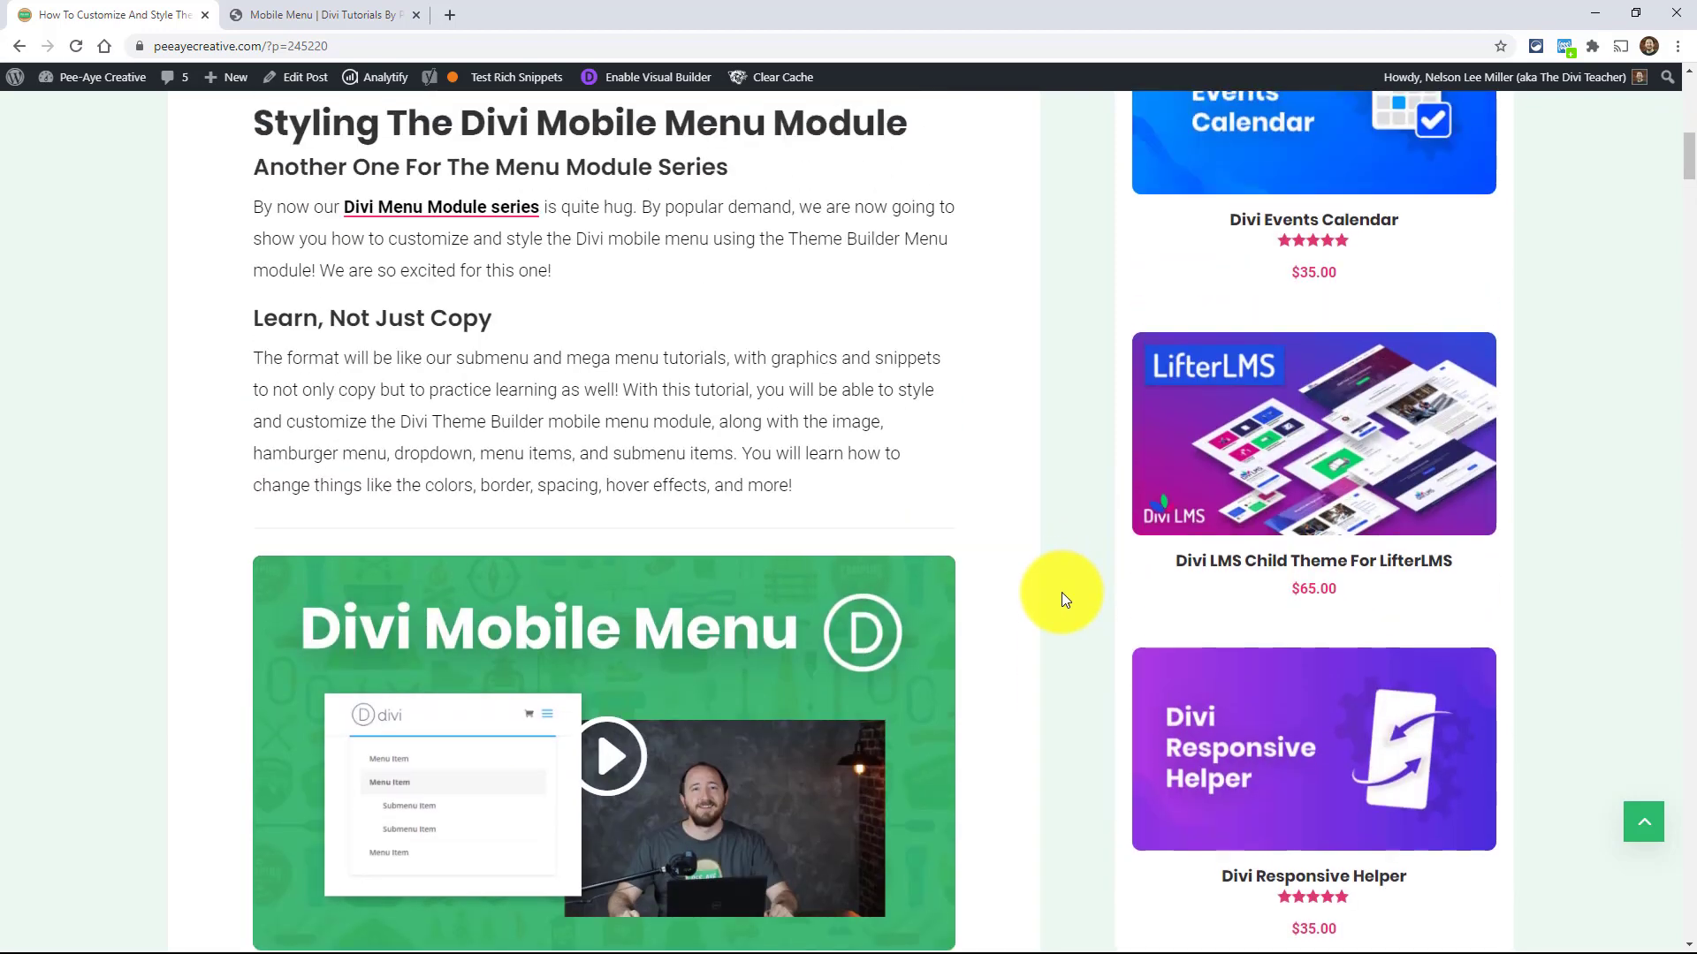
{"action": "scroll", "coordinate": [1063, 592], "scroll_direction": "down", "scroll_amount": 5}
{"action": "scroll", "coordinate": [1062, 592], "scroll_direction": "down", "scroll_amount": 2}
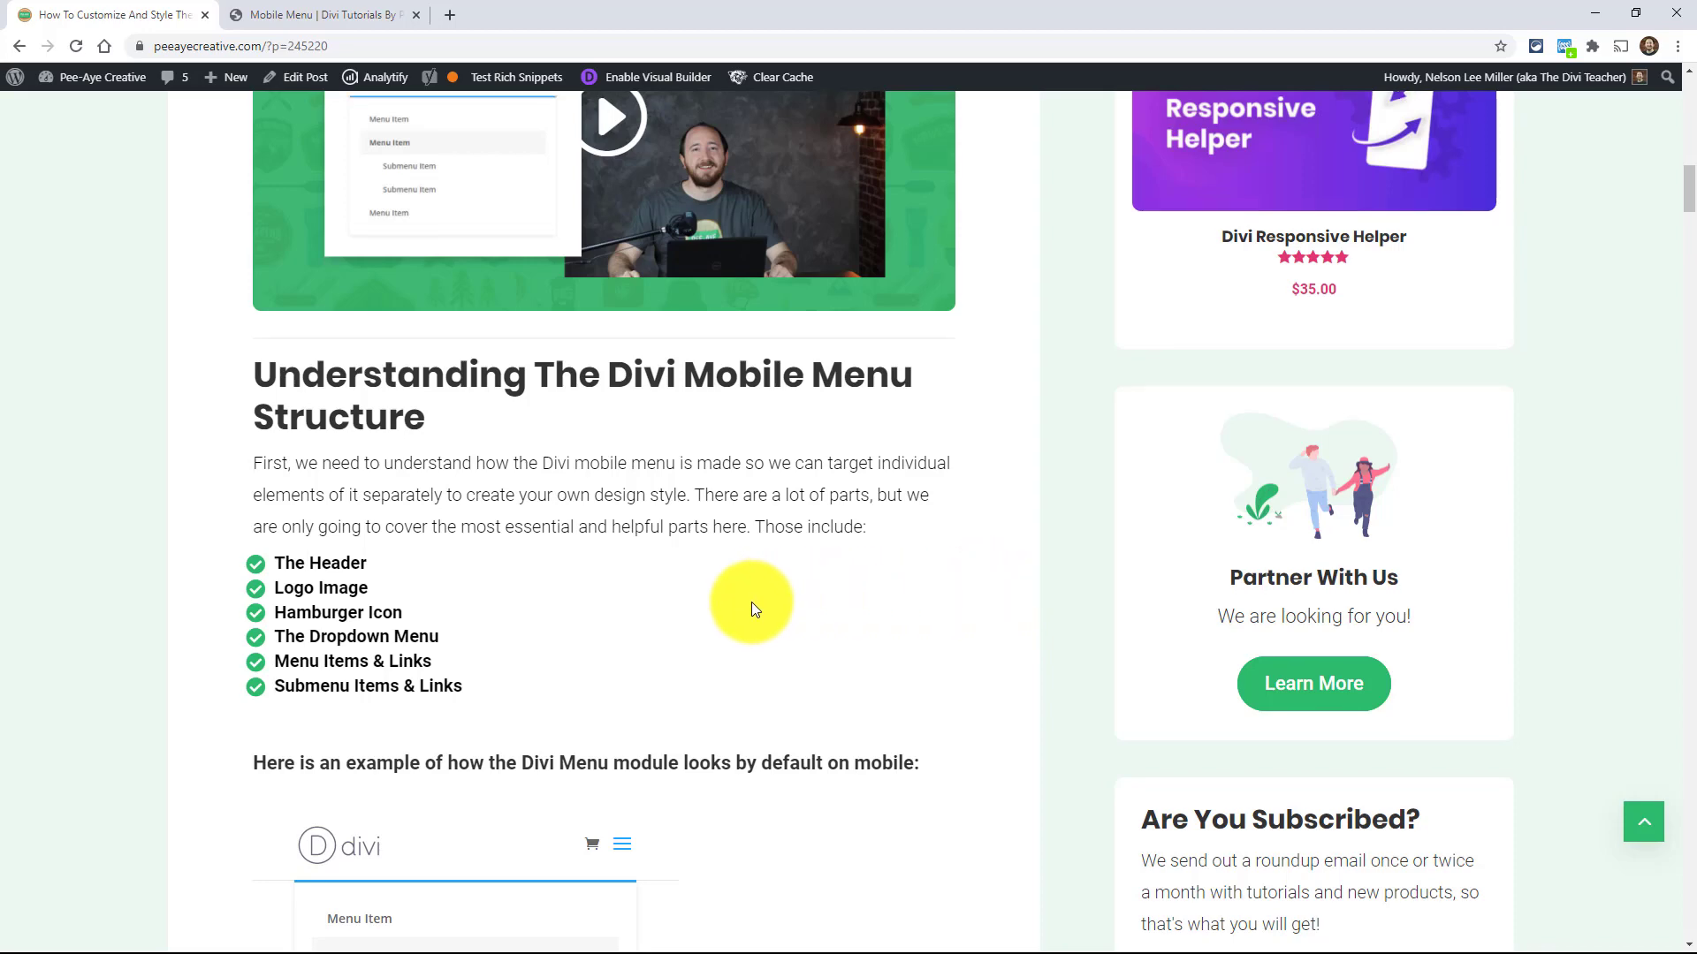
{"action": "scroll", "coordinate": [751, 602], "scroll_direction": "down", "scroll_amount": 3}
{"action": "scroll", "coordinate": [752, 603], "scroll_direction": "up", "scroll_amount": 1}
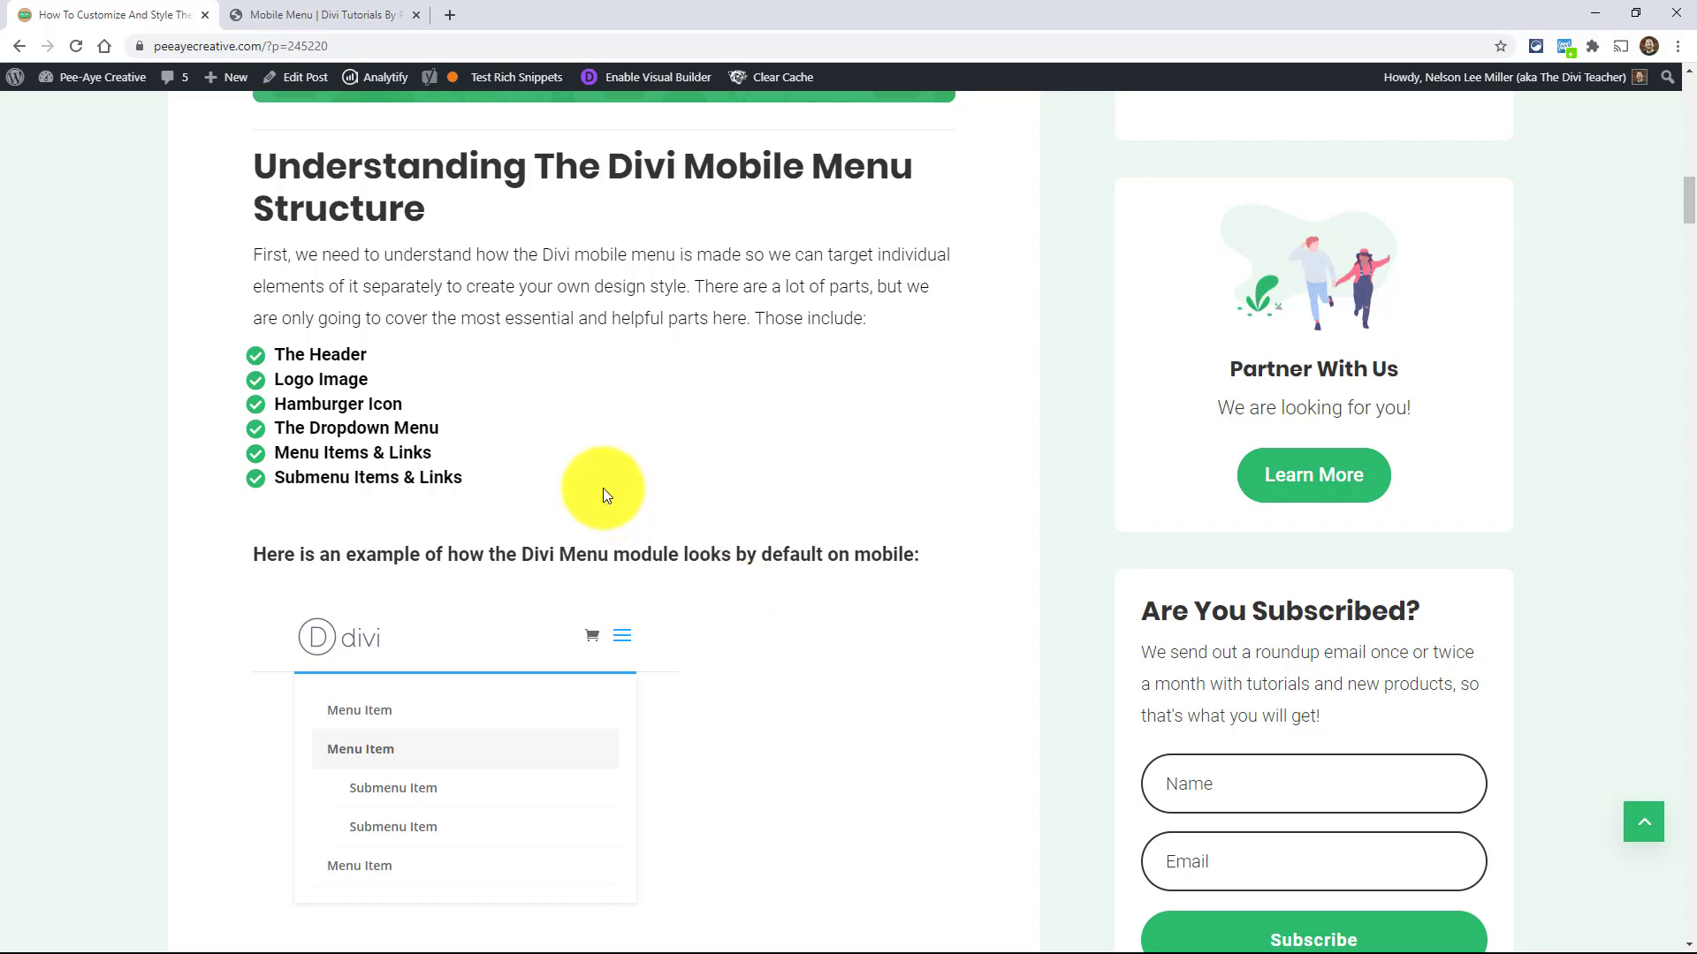
{"action": "left_click", "coordinate": [347, 18]}
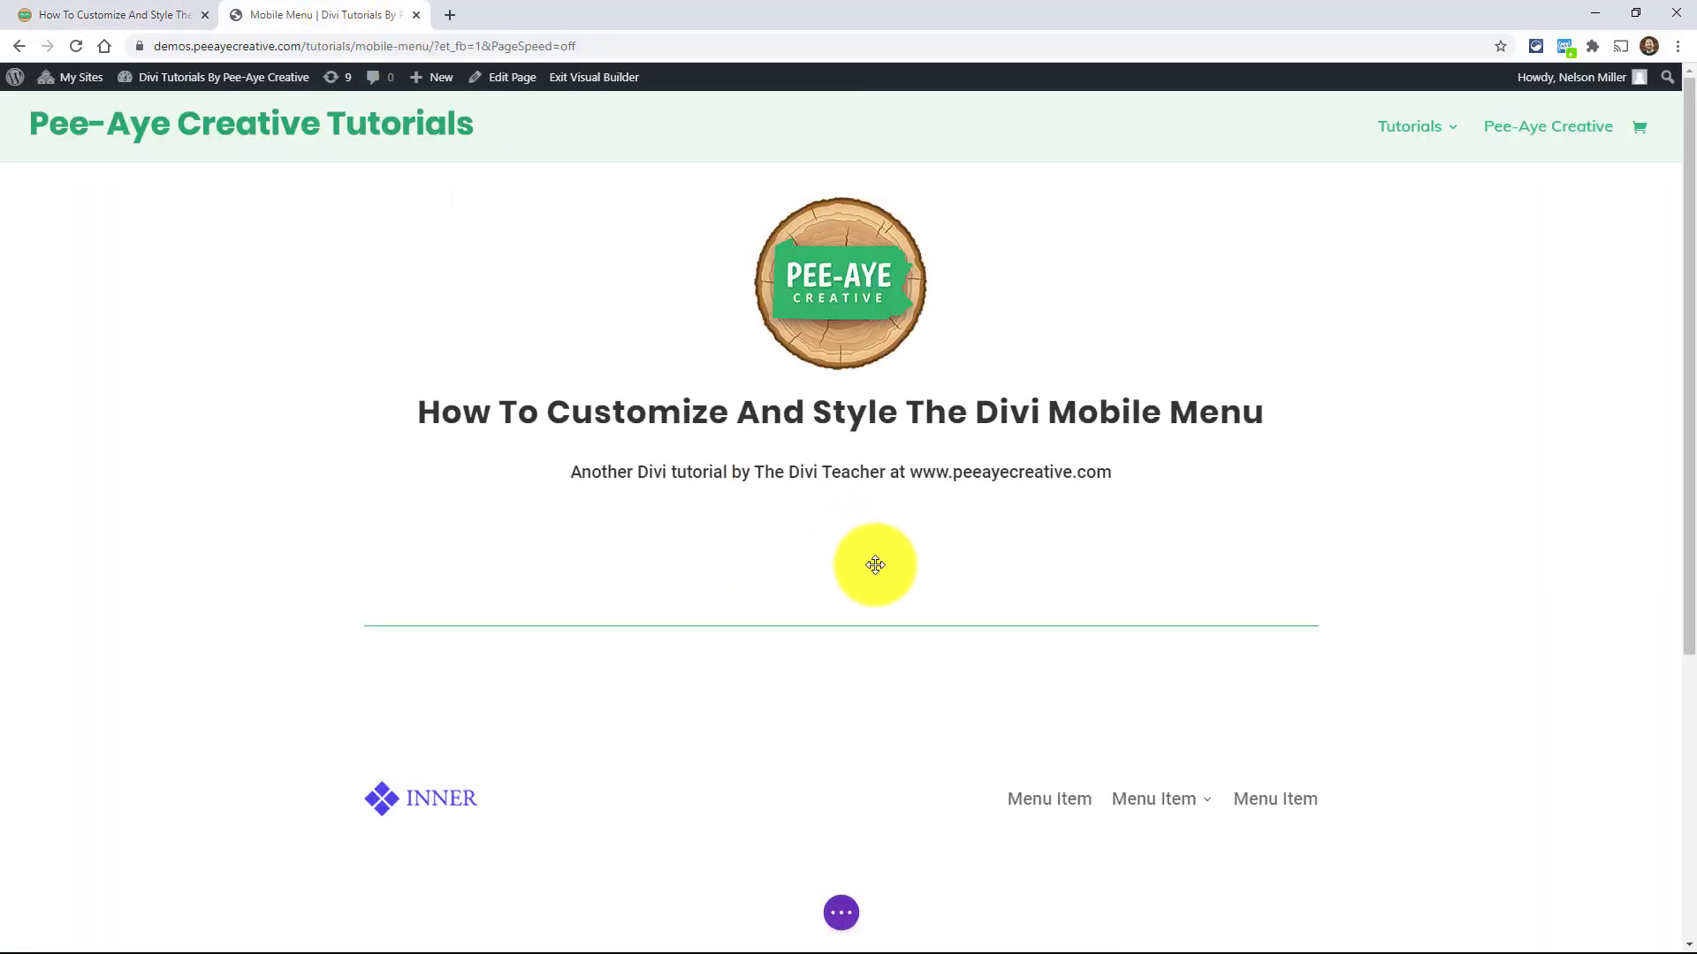
{"action": "scroll", "coordinate": [863, 575], "scroll_direction": "down", "scroll_amount": 3}
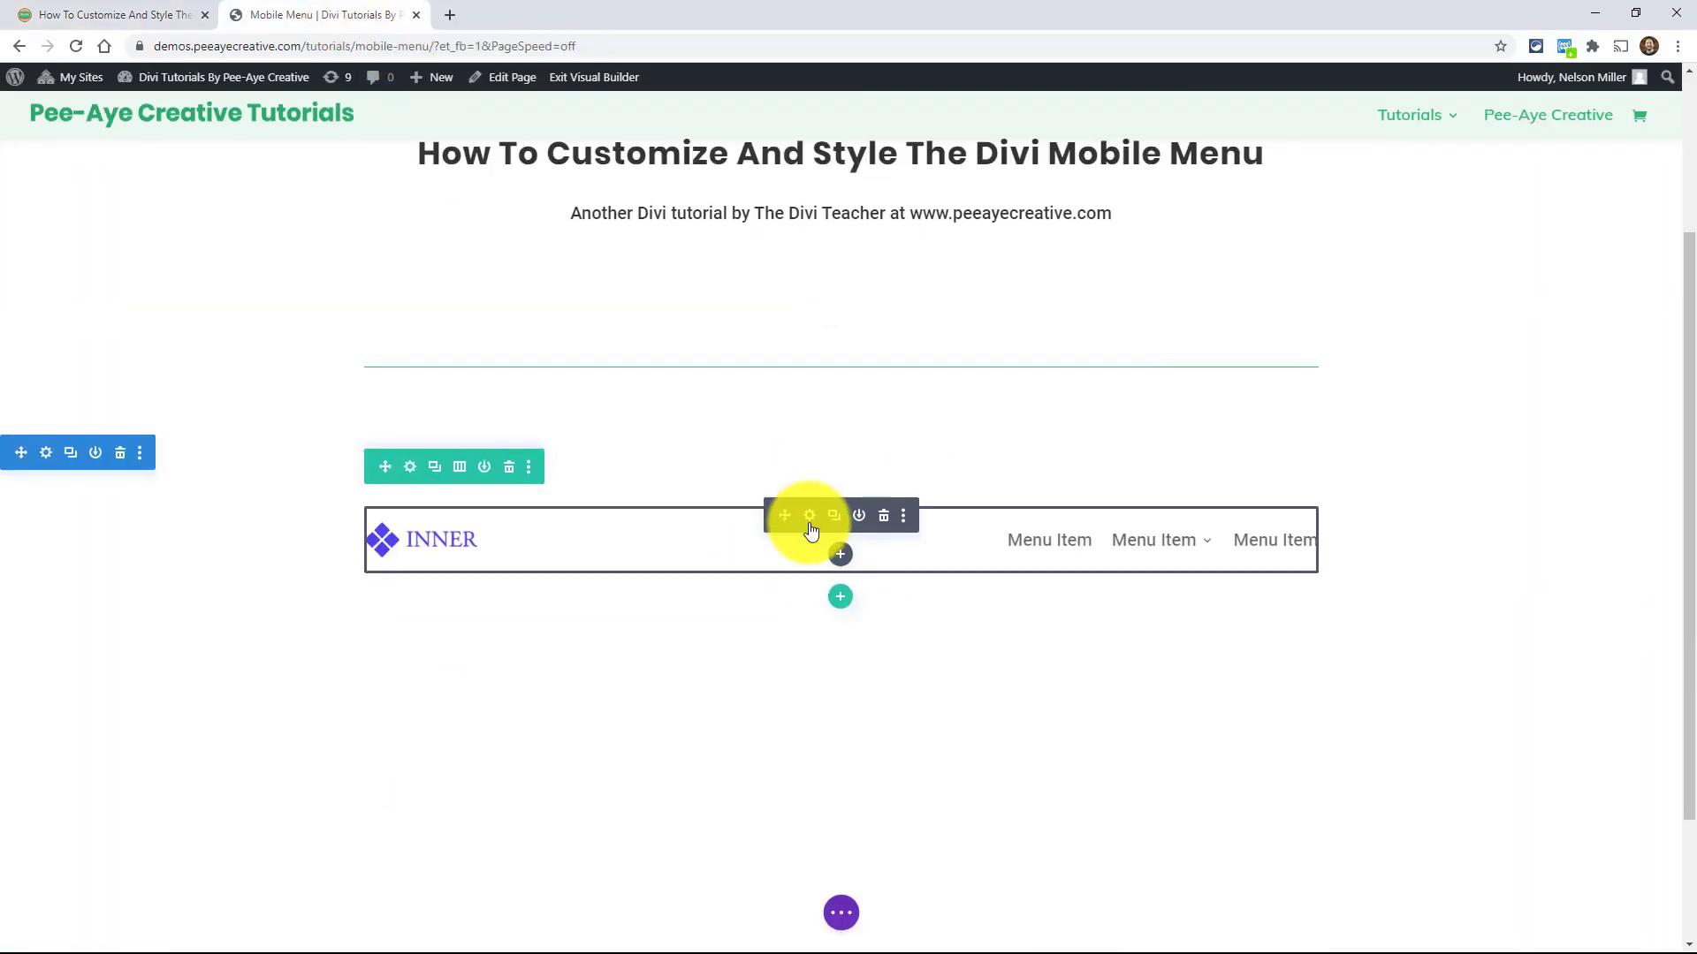
{"action": "left_click", "coordinate": [810, 531]}
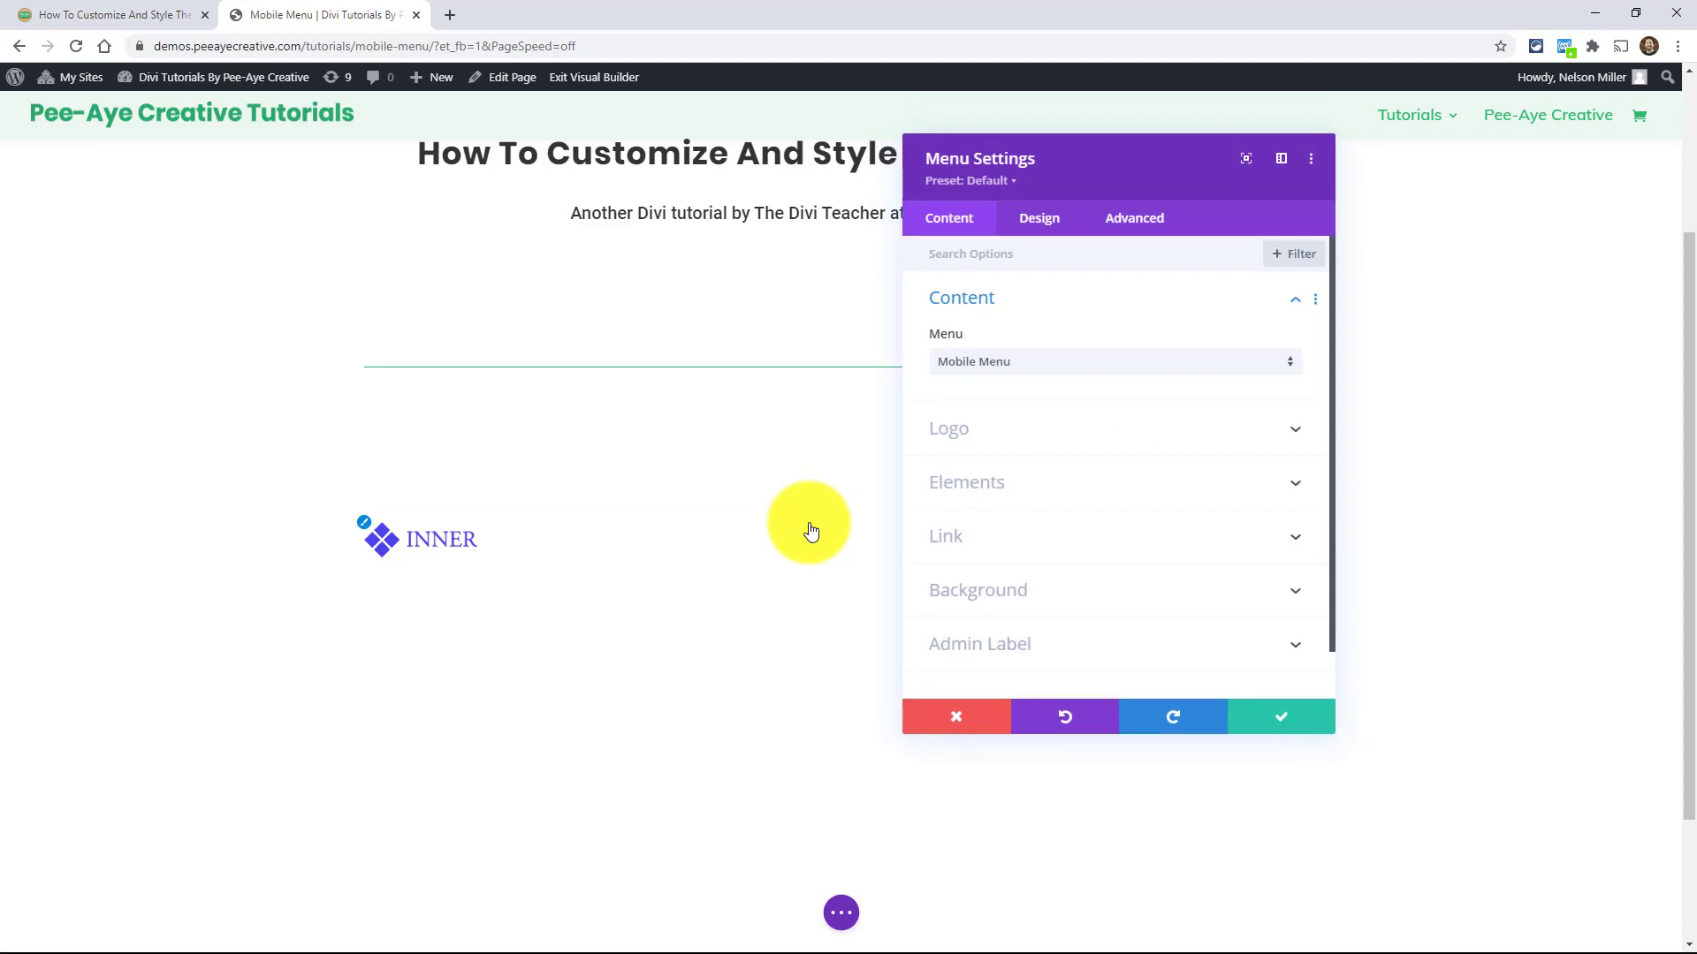
{"action": "left_click", "coordinate": [987, 592]}
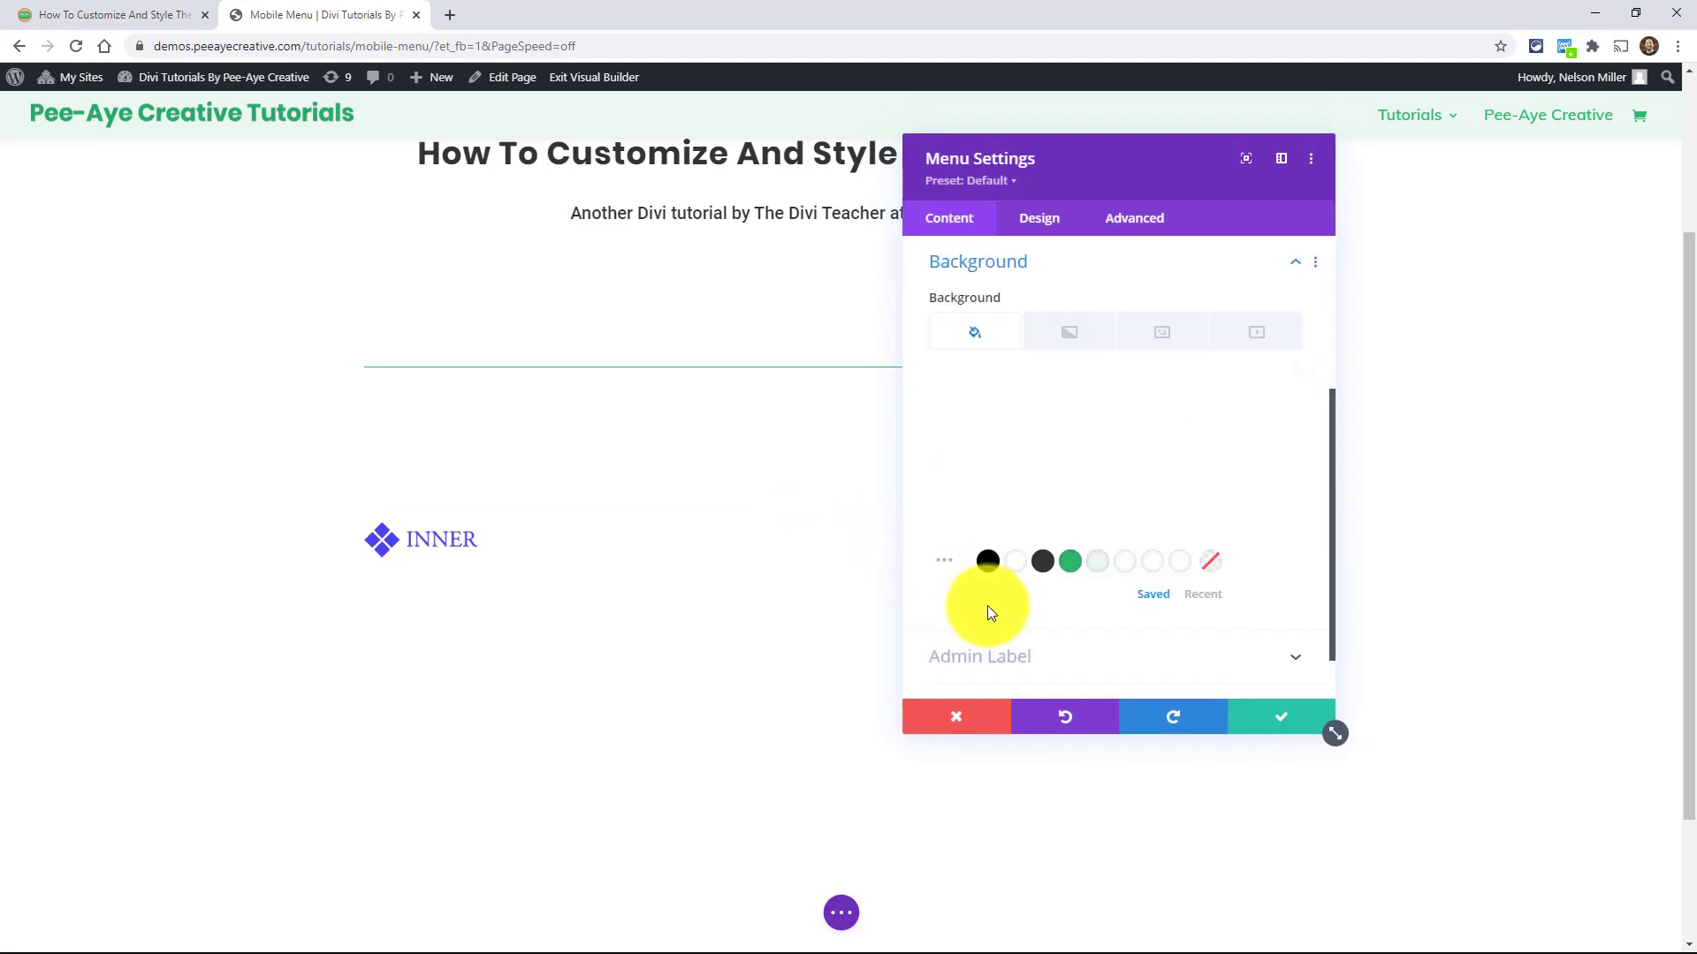
{"action": "left_click", "coordinate": [1071, 565]}
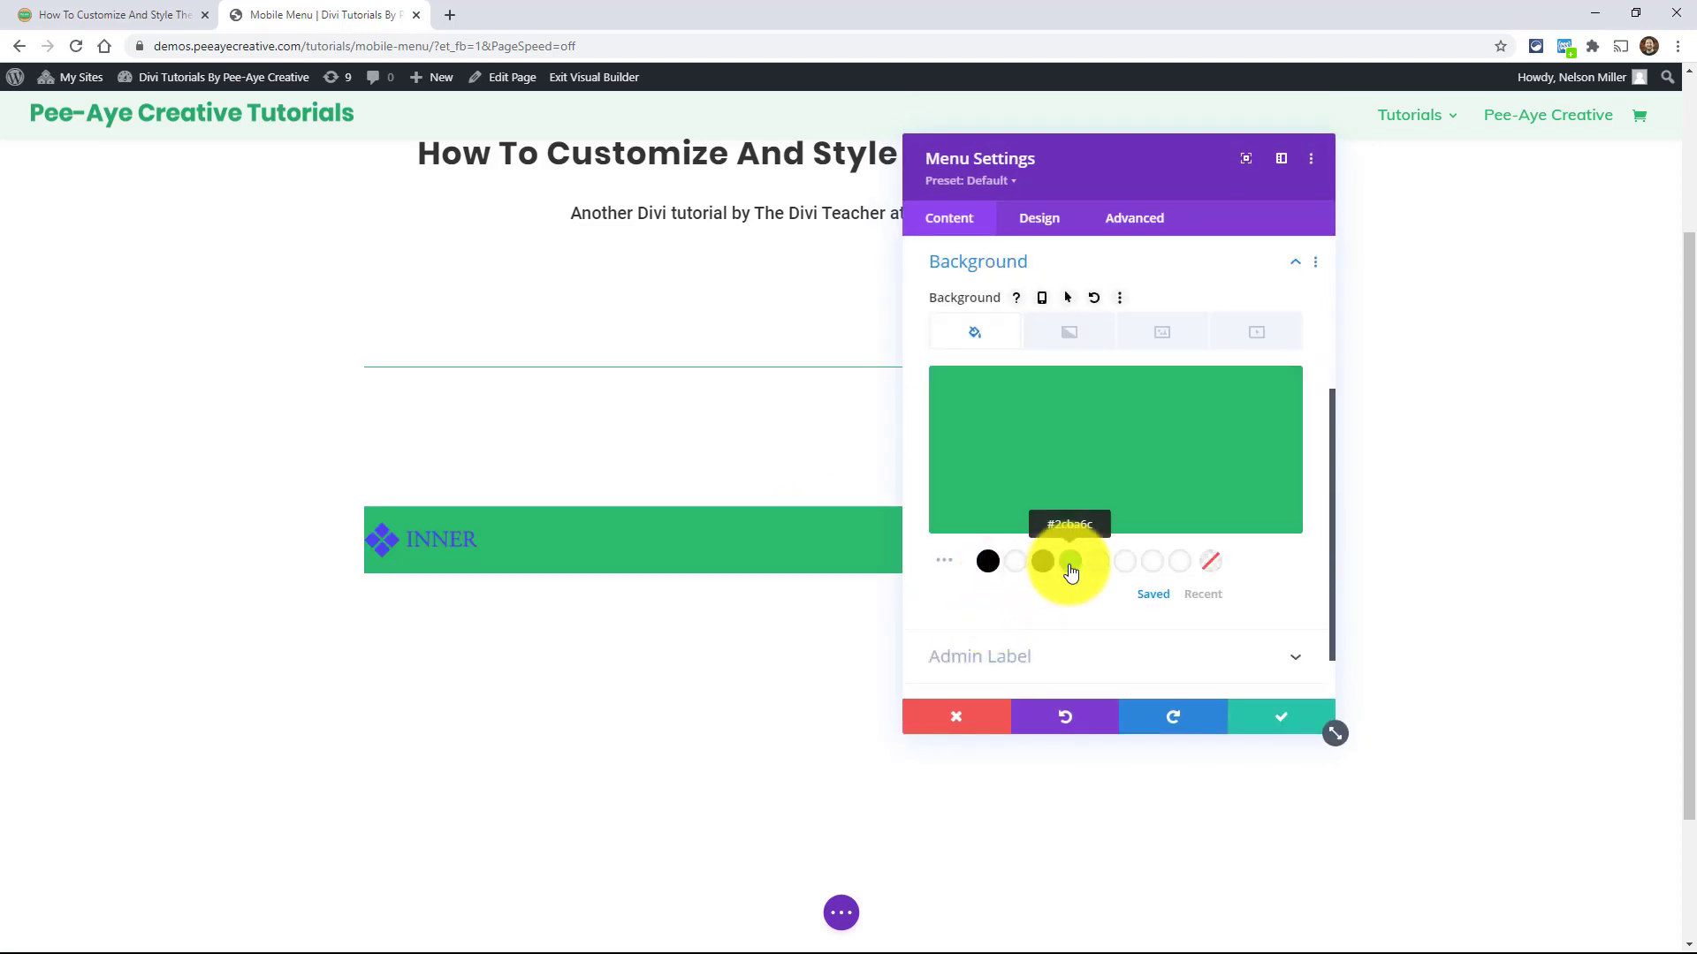
{"action": "left_click", "coordinate": [965, 717]}
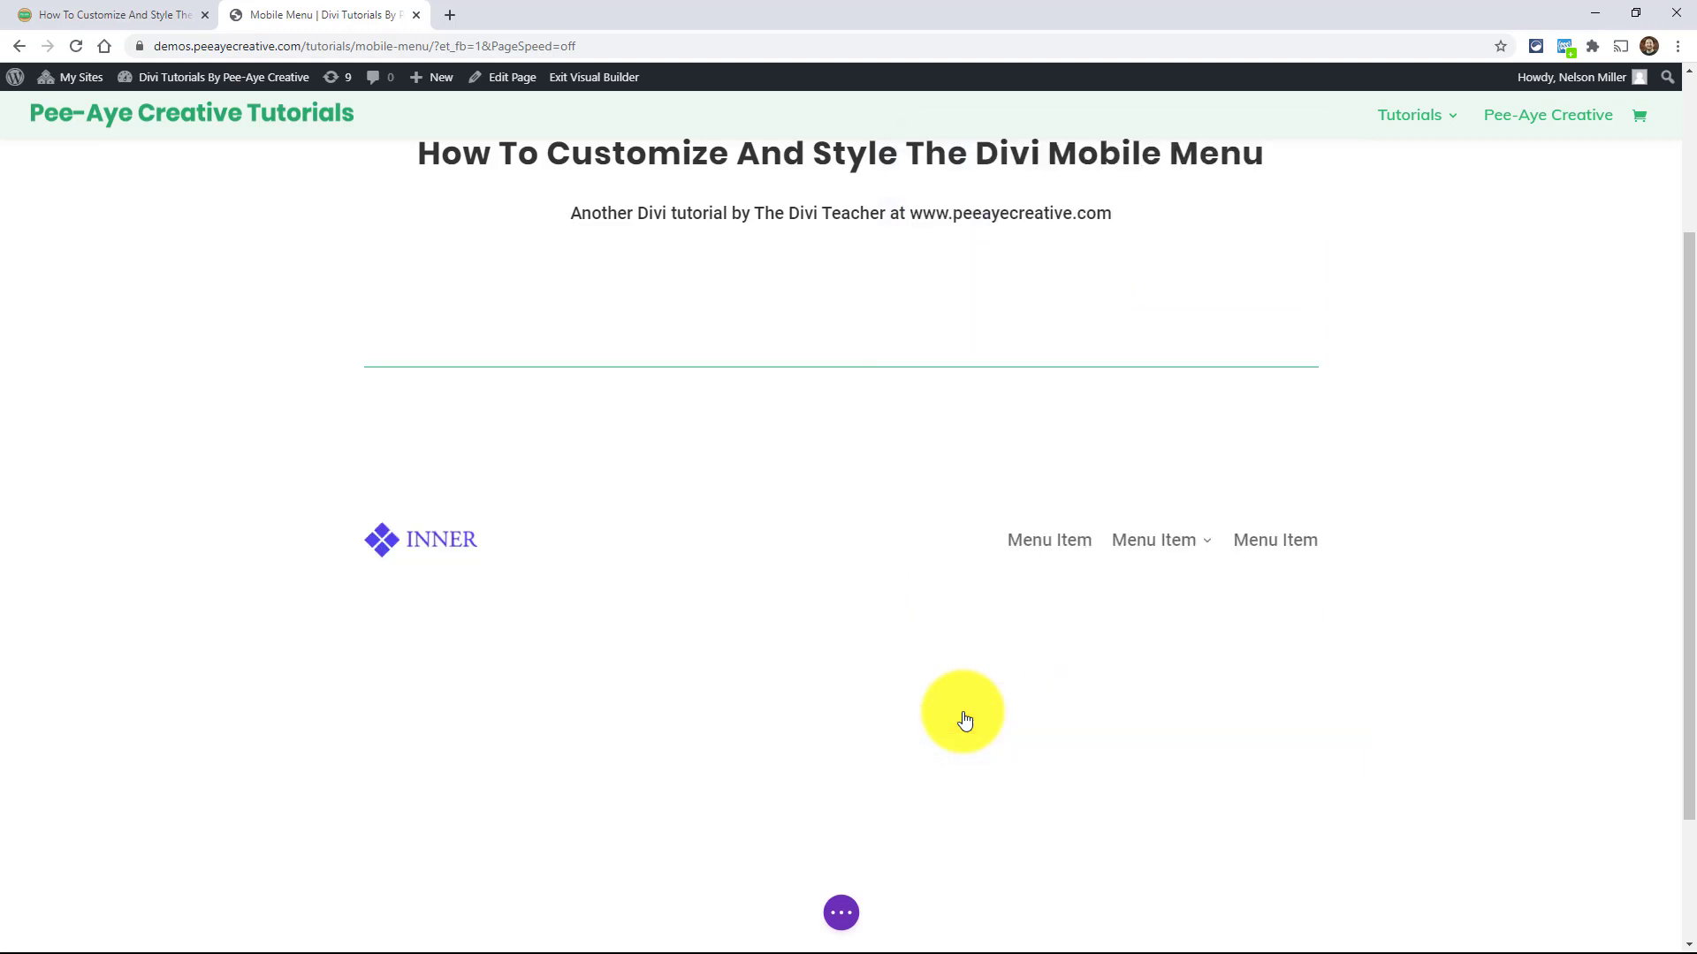
{"action": "scroll", "coordinate": [912, 685], "scroll_direction": "up", "scroll_amount": 1}
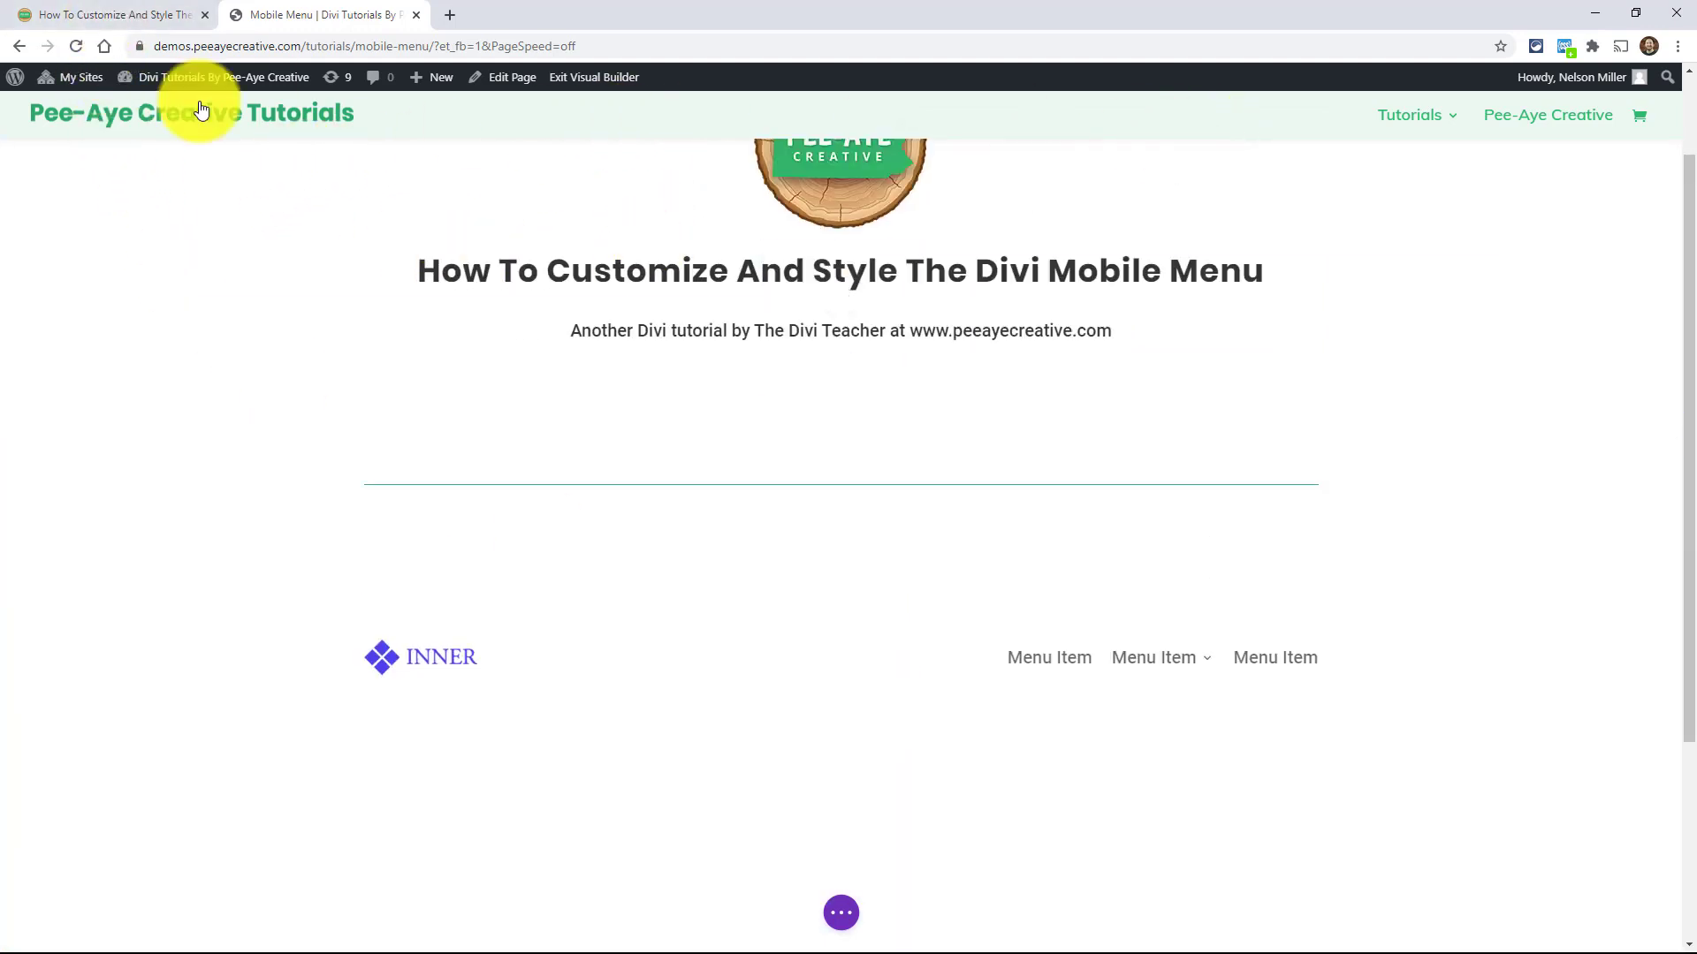
- Return to the tutorial article and scroll to 'Where To Place And Customize The Code Snippets'
{"action": "left_click", "coordinate": [64, 14]}
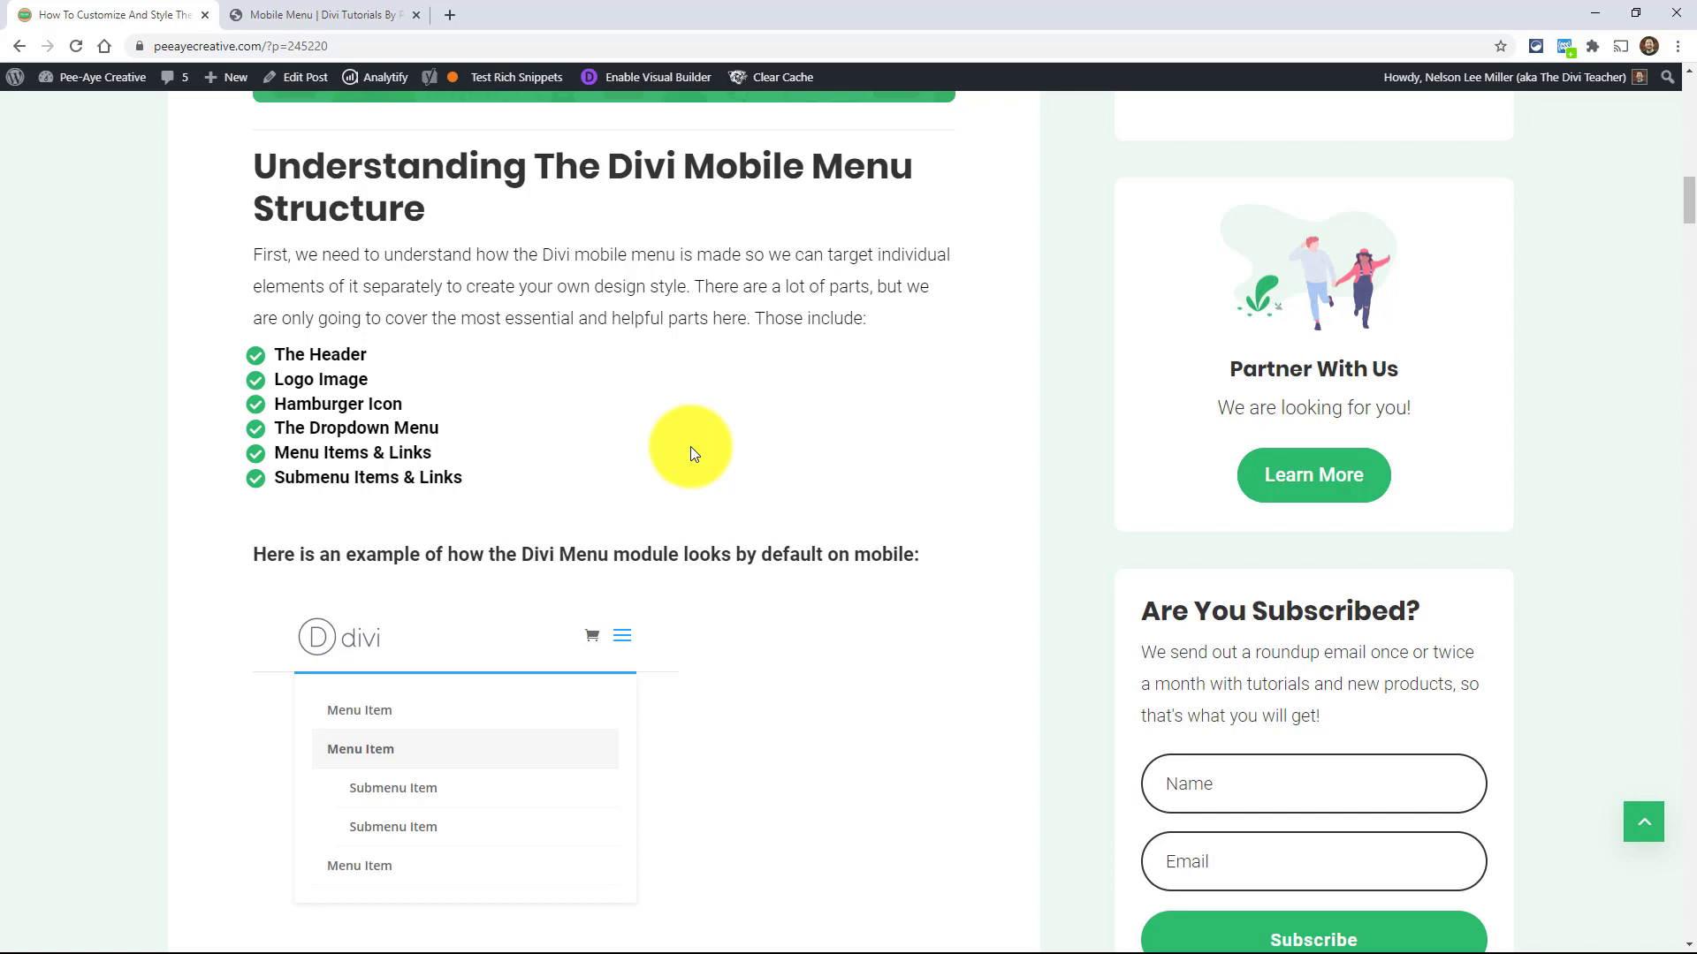
{"action": "scroll", "coordinate": [676, 495], "scroll_direction": "down", "scroll_amount": 2}
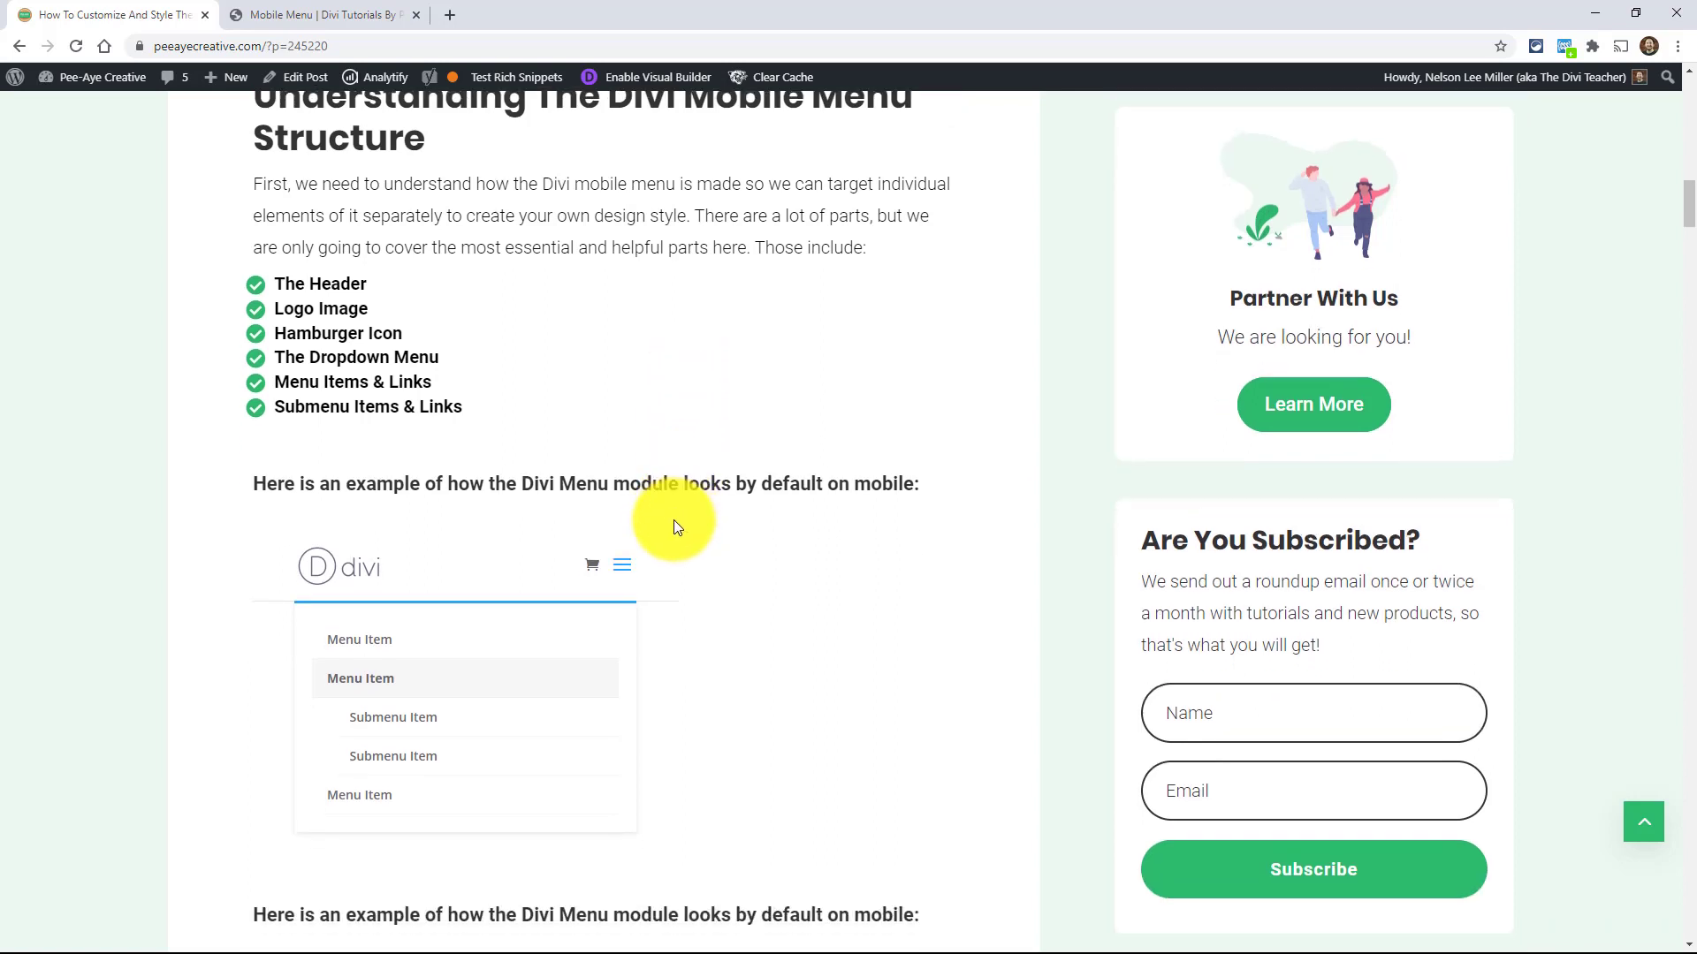
{"action": "scroll", "coordinate": [668, 538], "scroll_direction": "down", "scroll_amount": 2}
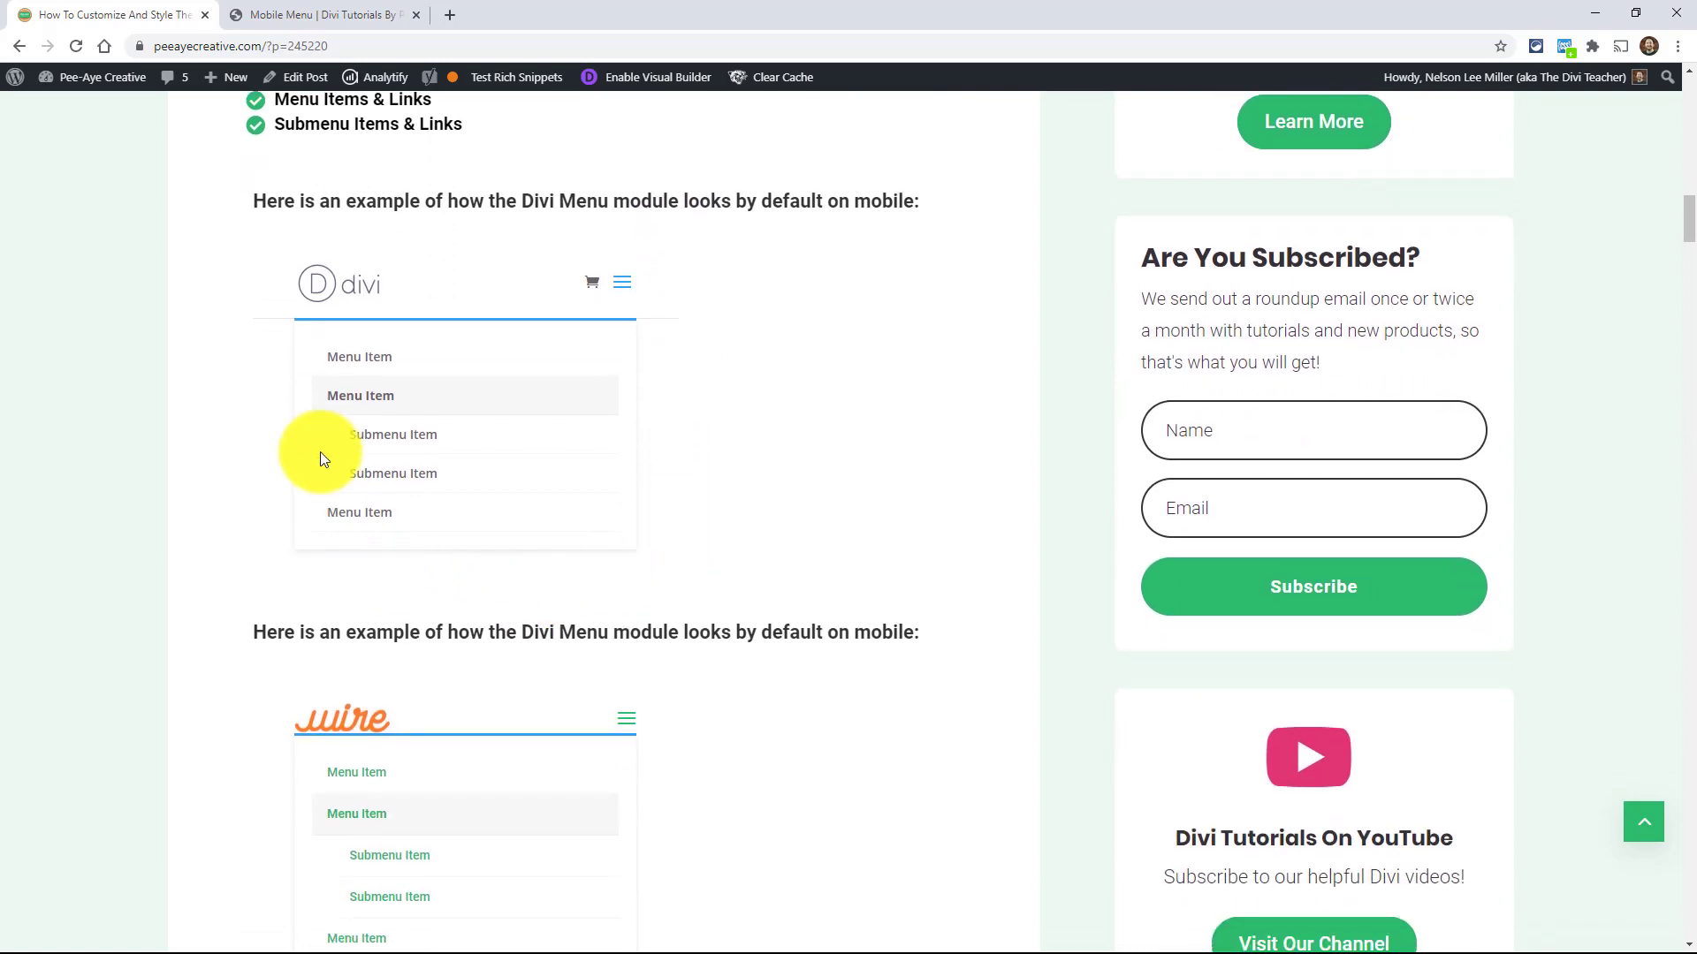
{"action": "scroll", "coordinate": [481, 557], "scroll_direction": "down", "scroll_amount": 1}
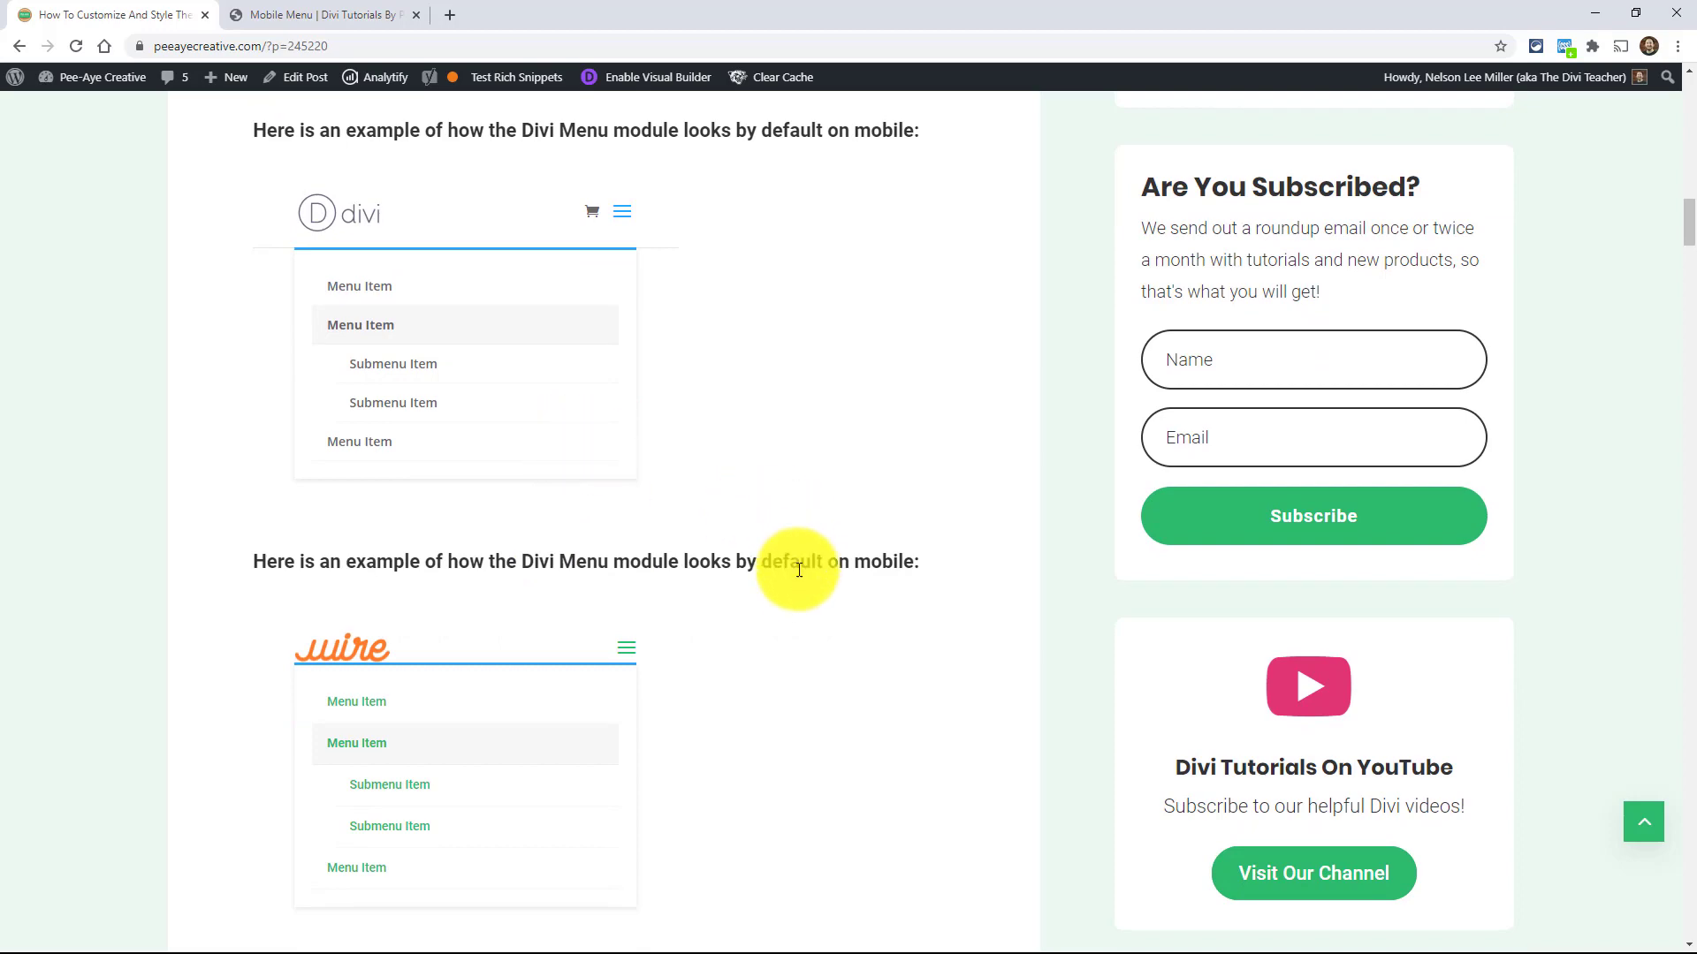
{"action": "scroll", "coordinate": [798, 600], "scroll_direction": "down", "scroll_amount": 5}
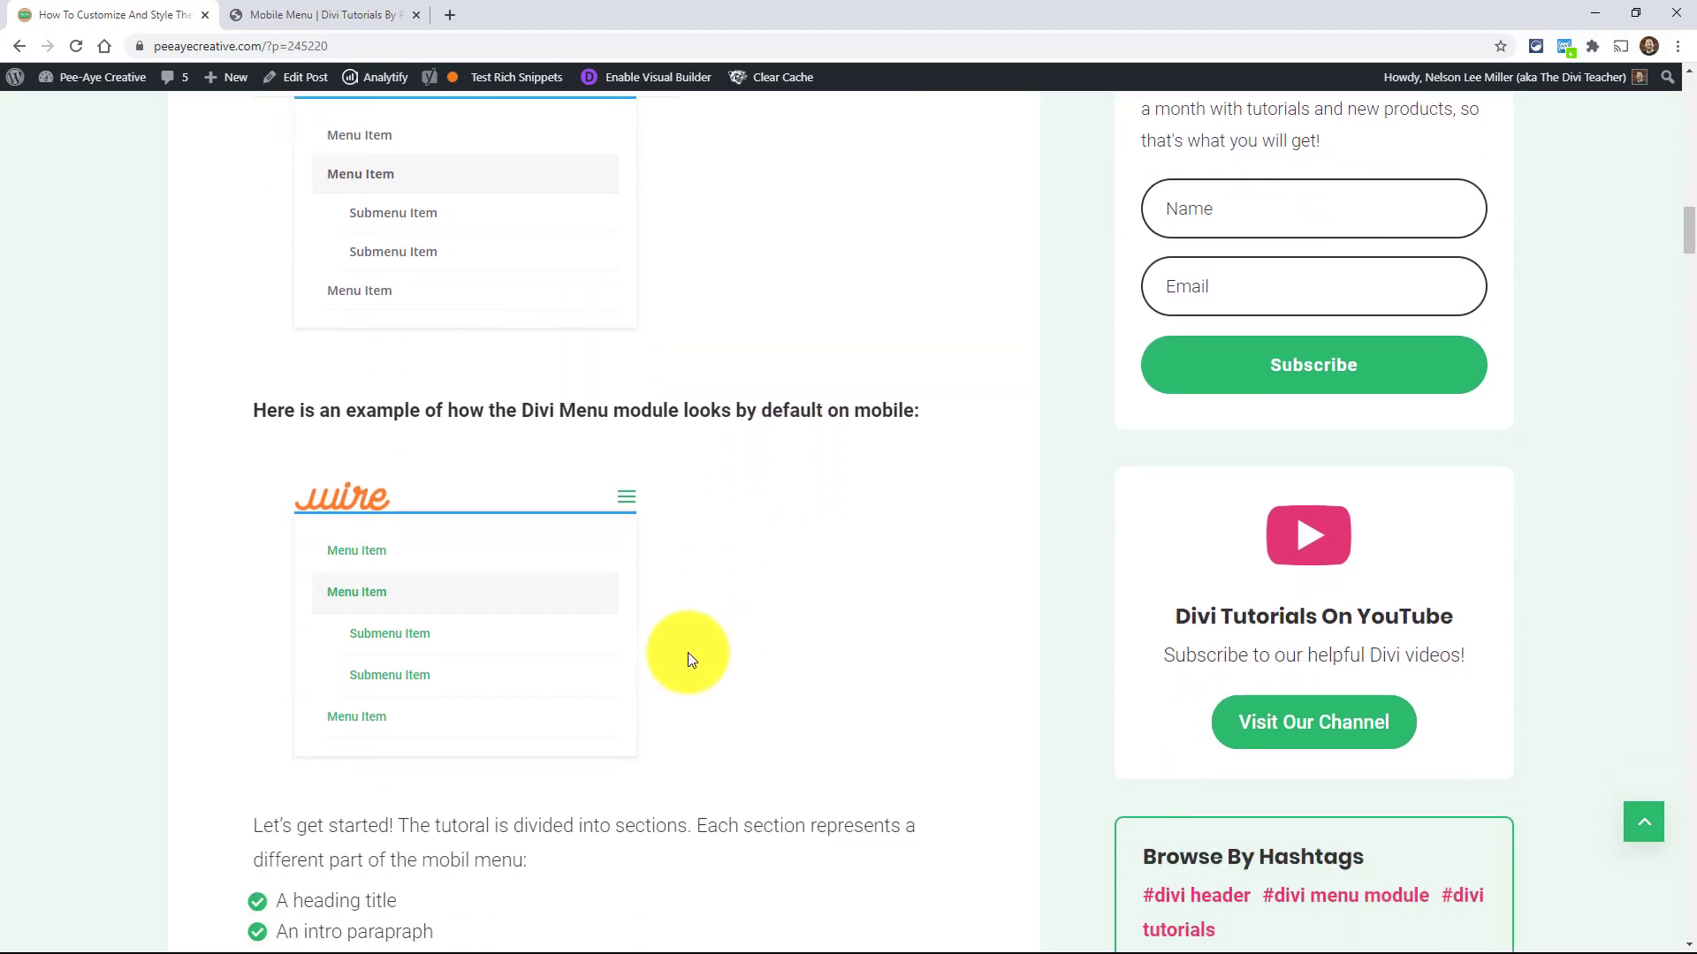
{"action": "scroll", "coordinate": [688, 654], "scroll_direction": "down", "scroll_amount": 2}
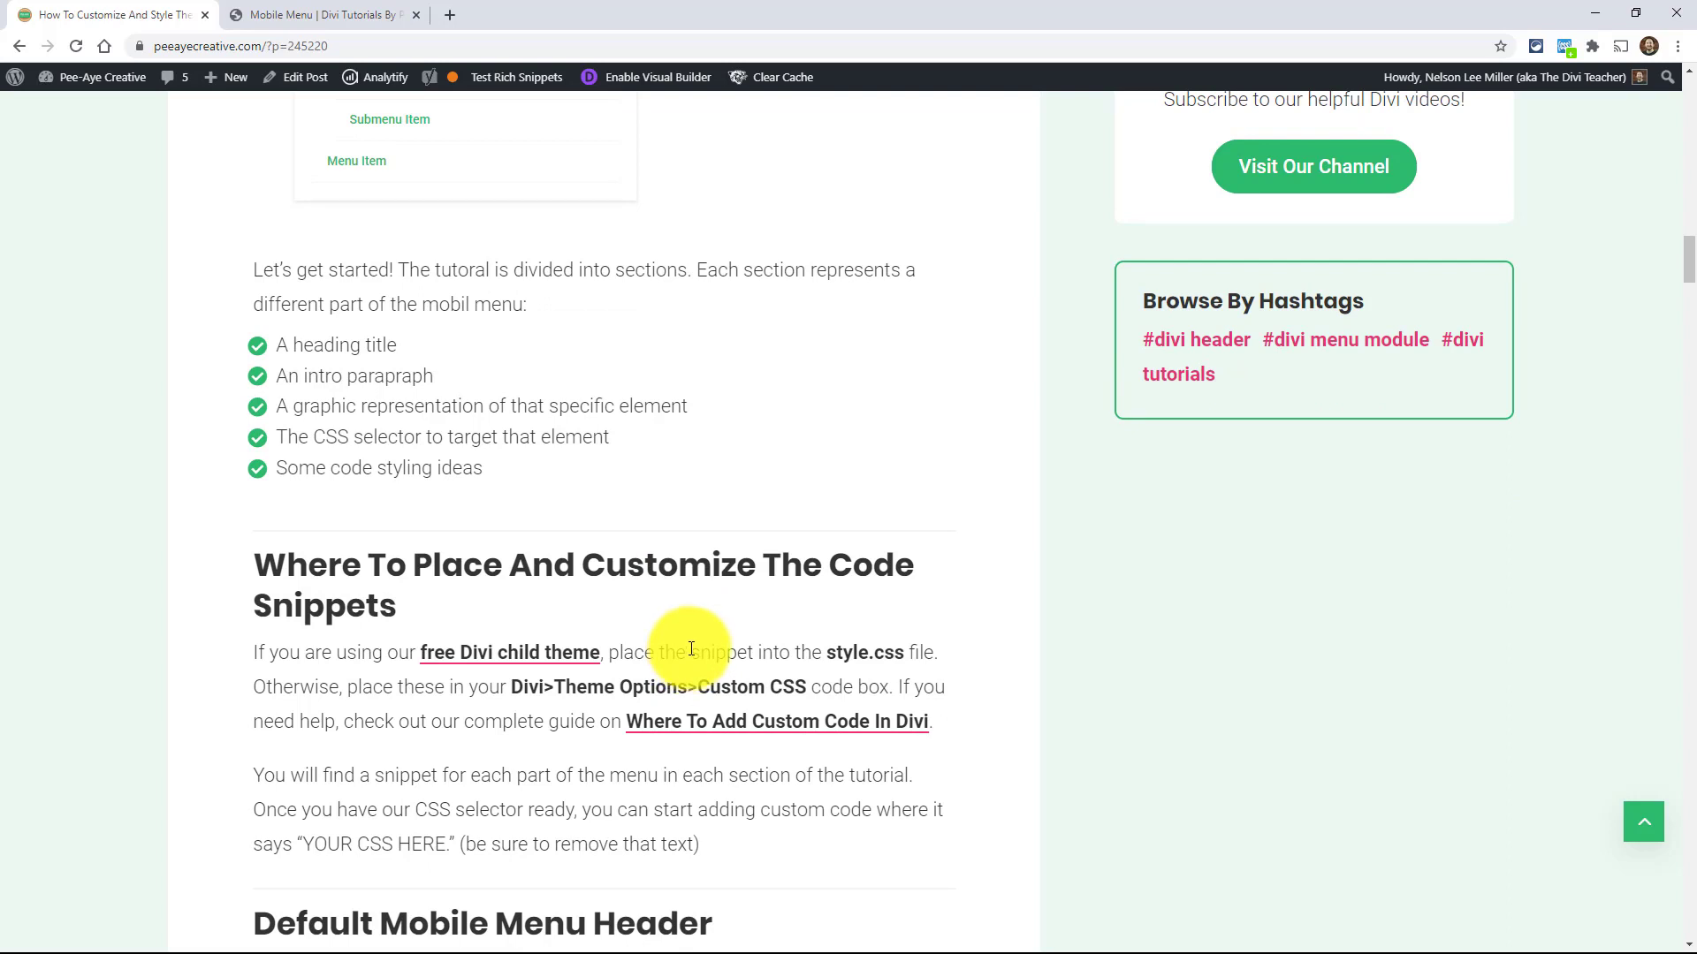
{"action": "scroll", "coordinate": [703, 639], "scroll_direction": "down", "scroll_amount": 1}
{"action": "scroll", "coordinate": [701, 637], "scroll_direction": "down", "scroll_amount": 1}
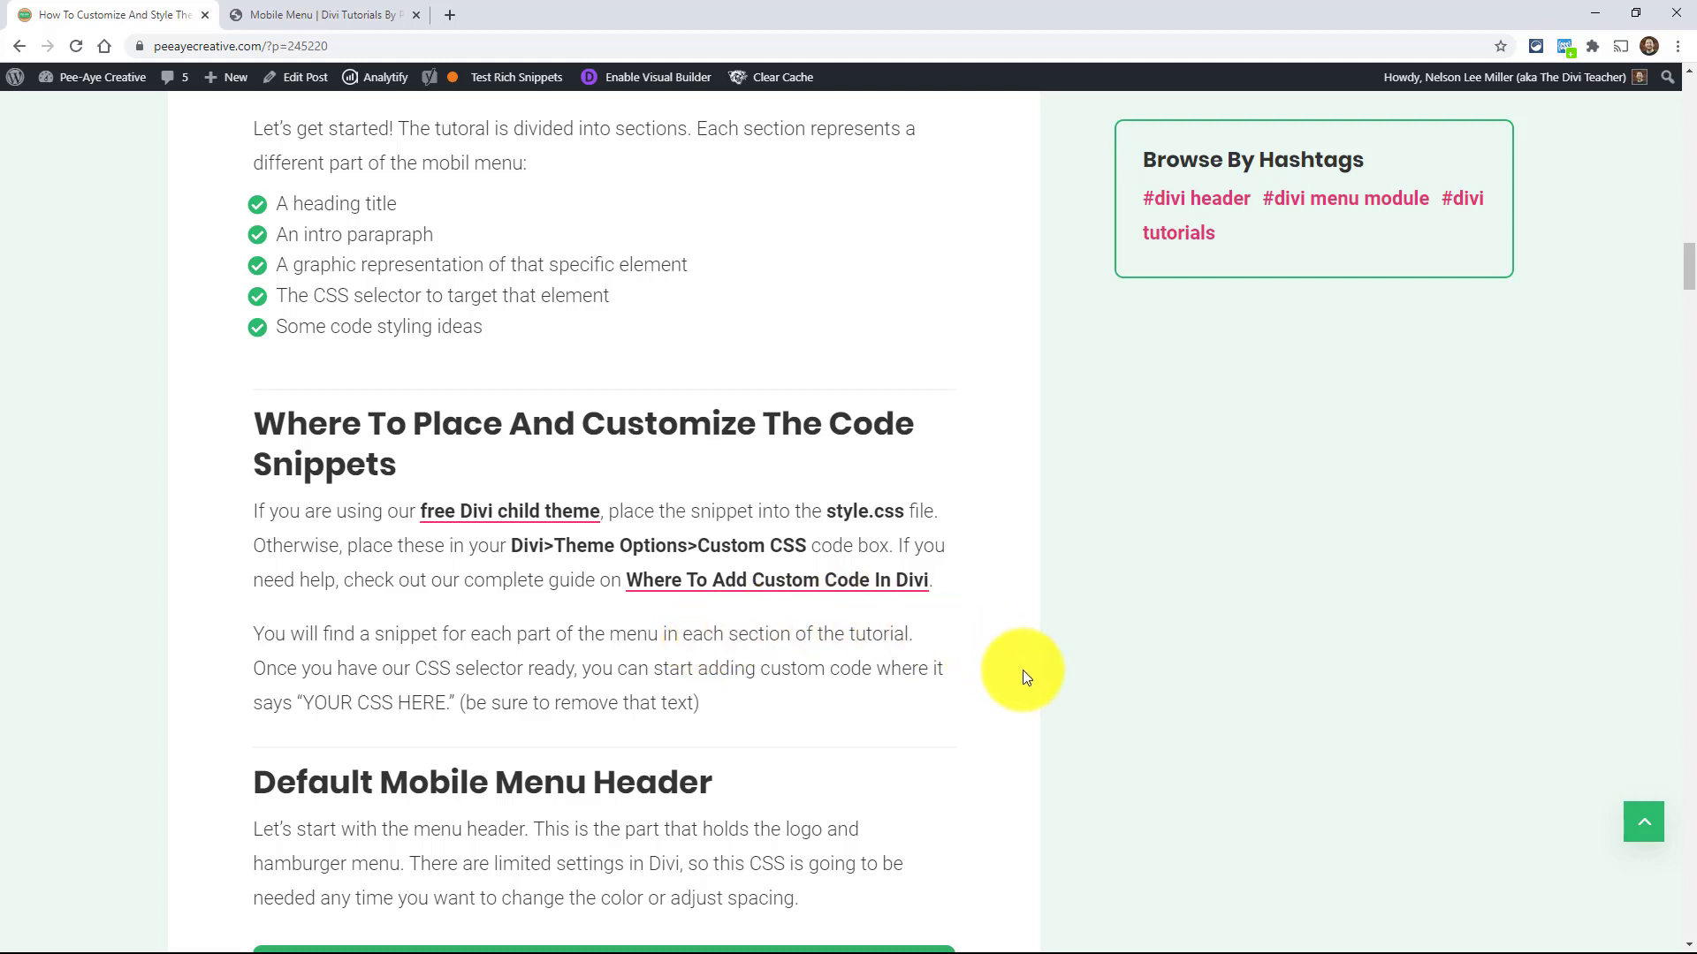
- Scroll down through the article toward the Default Mobile Menu Header section
{"action": "scroll", "coordinate": [1021, 676], "scroll_direction": "down", "scroll_amount": 6}
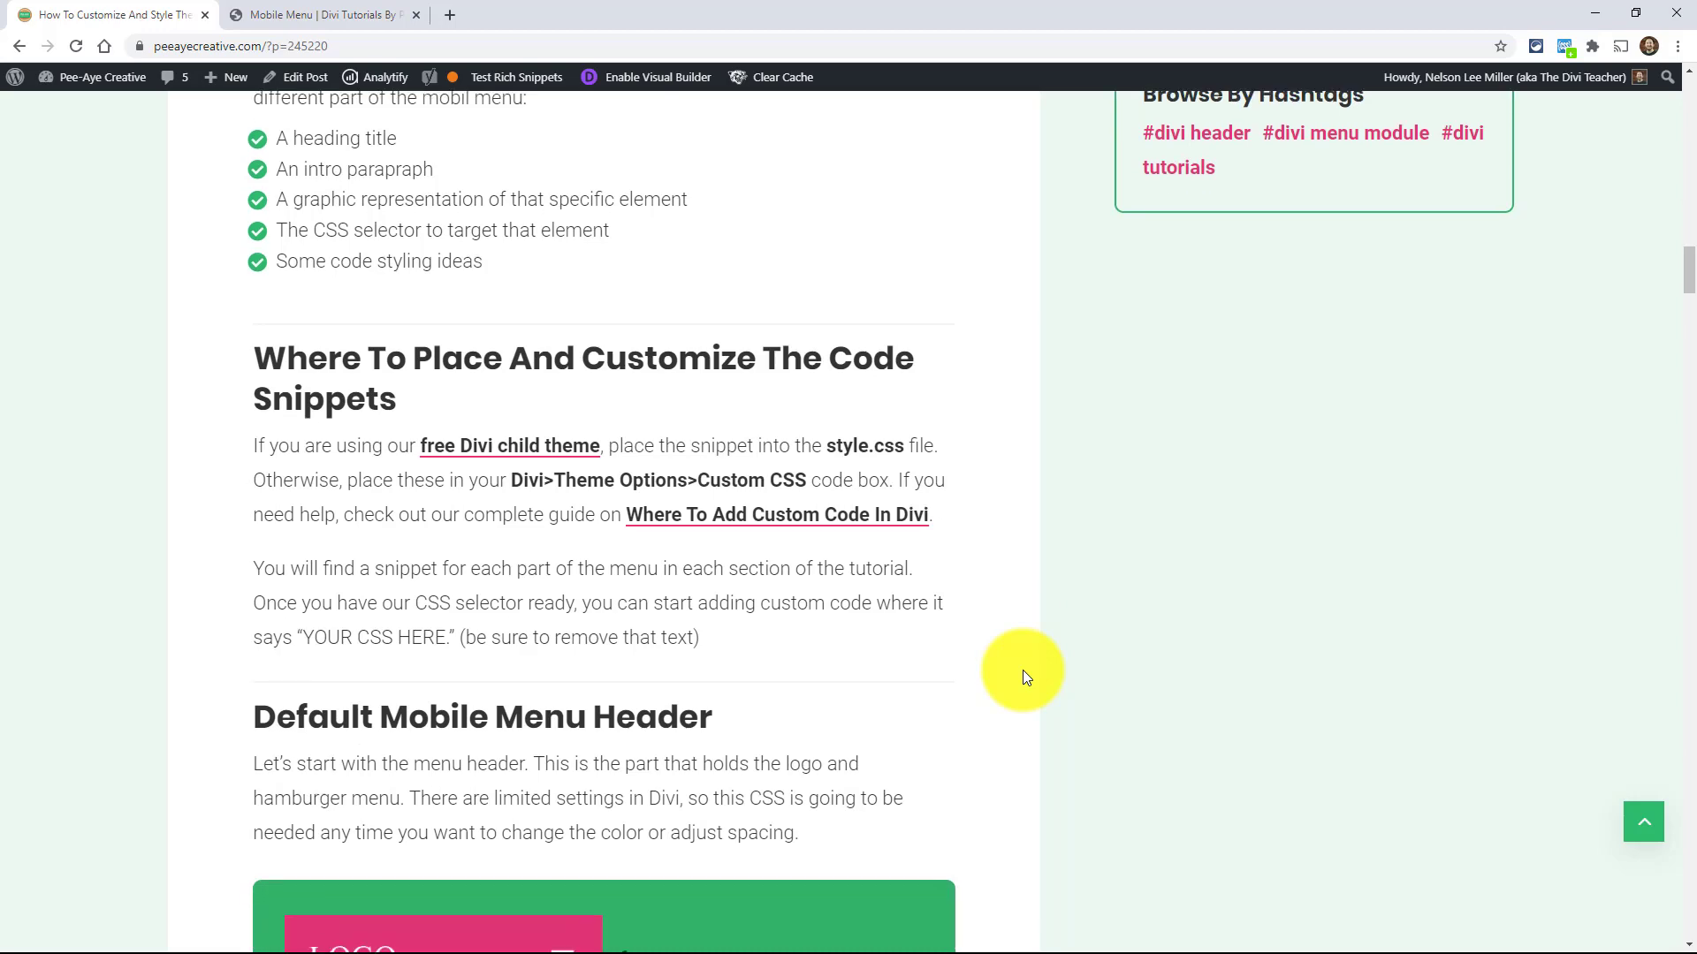
{"action": "scroll", "coordinate": [1022, 677], "scroll_direction": "down", "scroll_amount": 2}
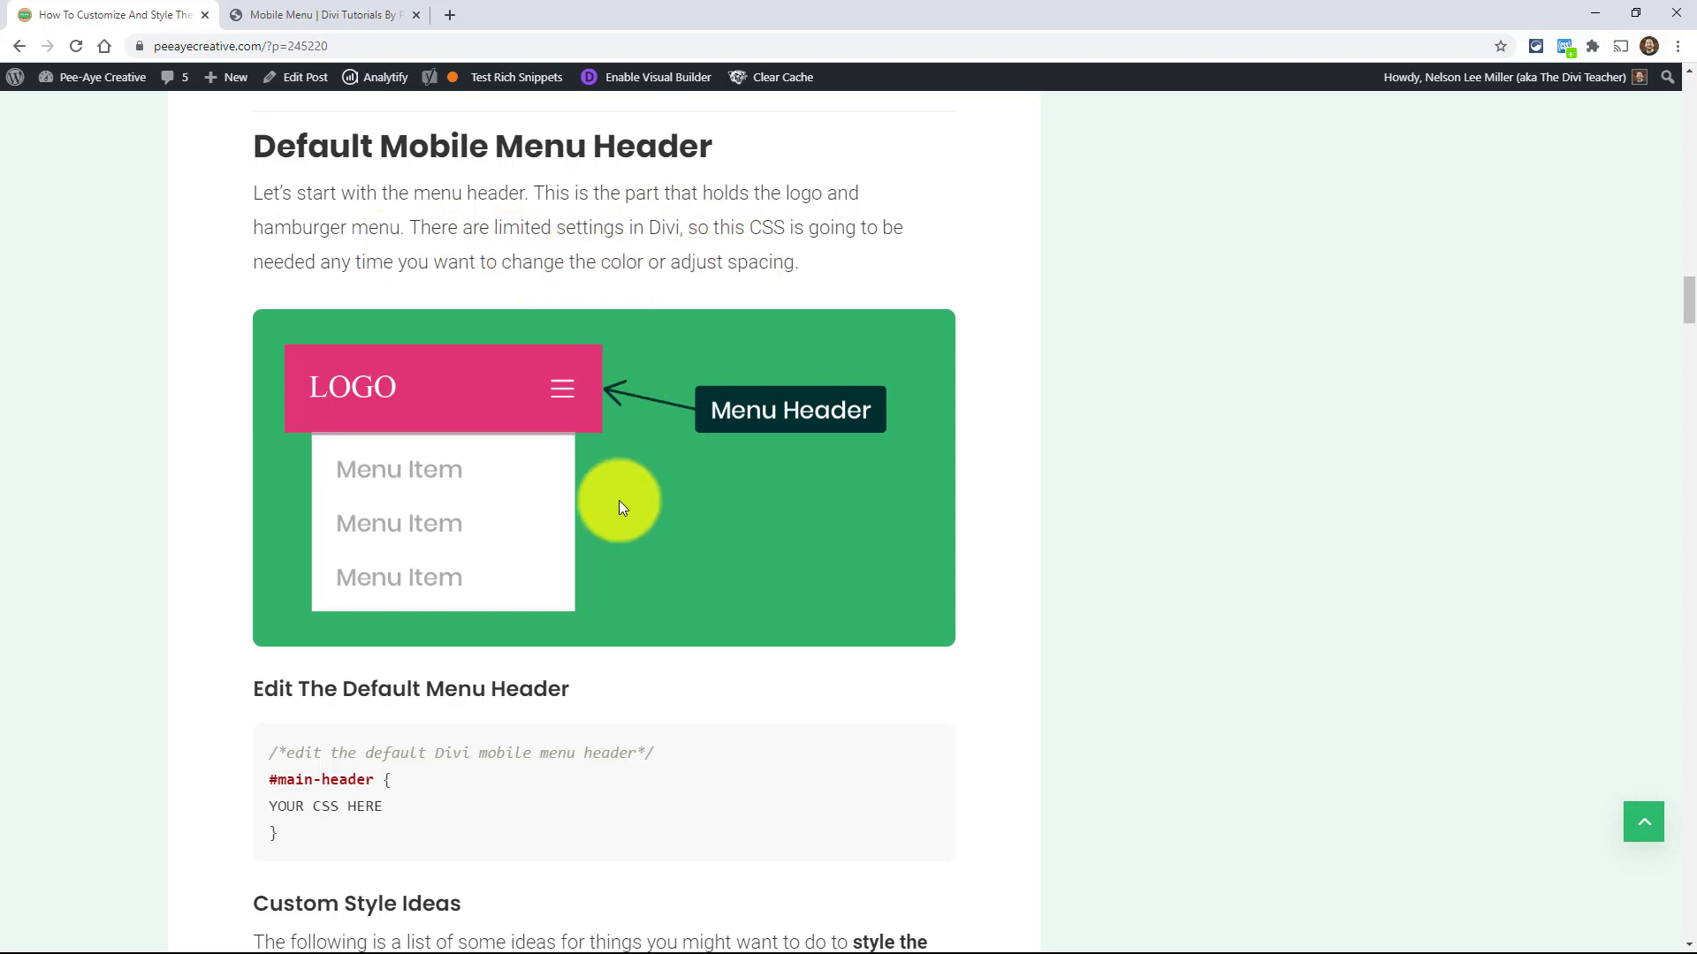
{"action": "scroll", "coordinate": [648, 495], "scroll_direction": "down", "scroll_amount": 2}
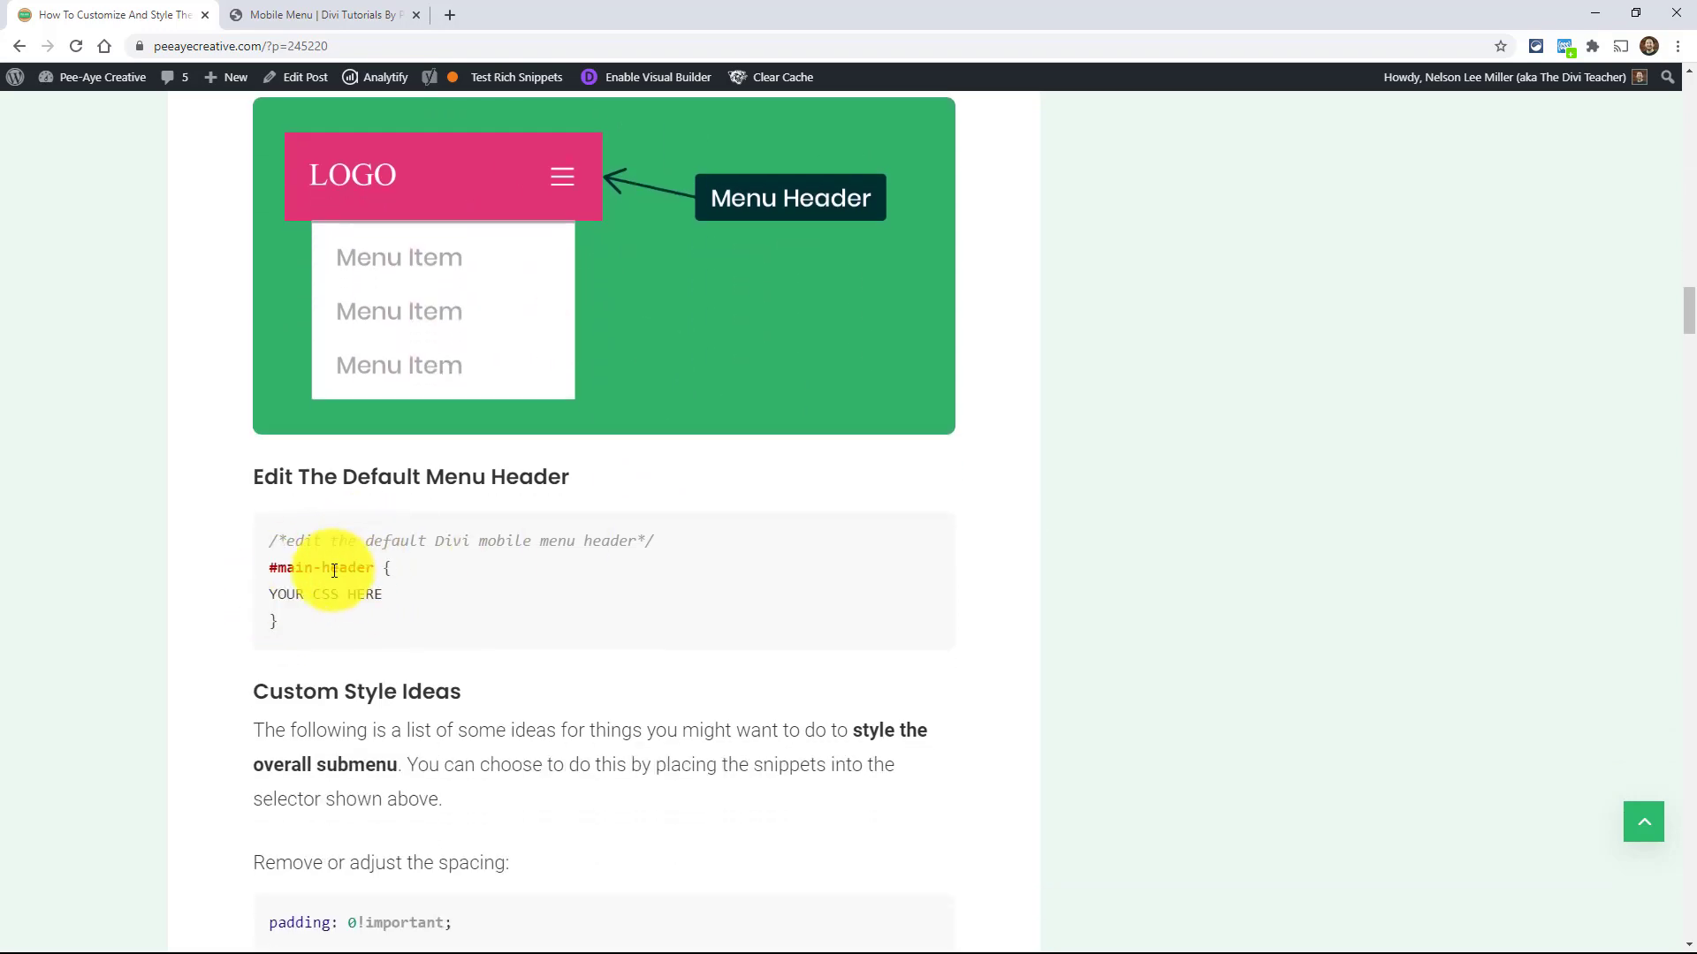
{"action": "scroll", "coordinate": [364, 548], "scroll_direction": "down", "scroll_amount": 5}
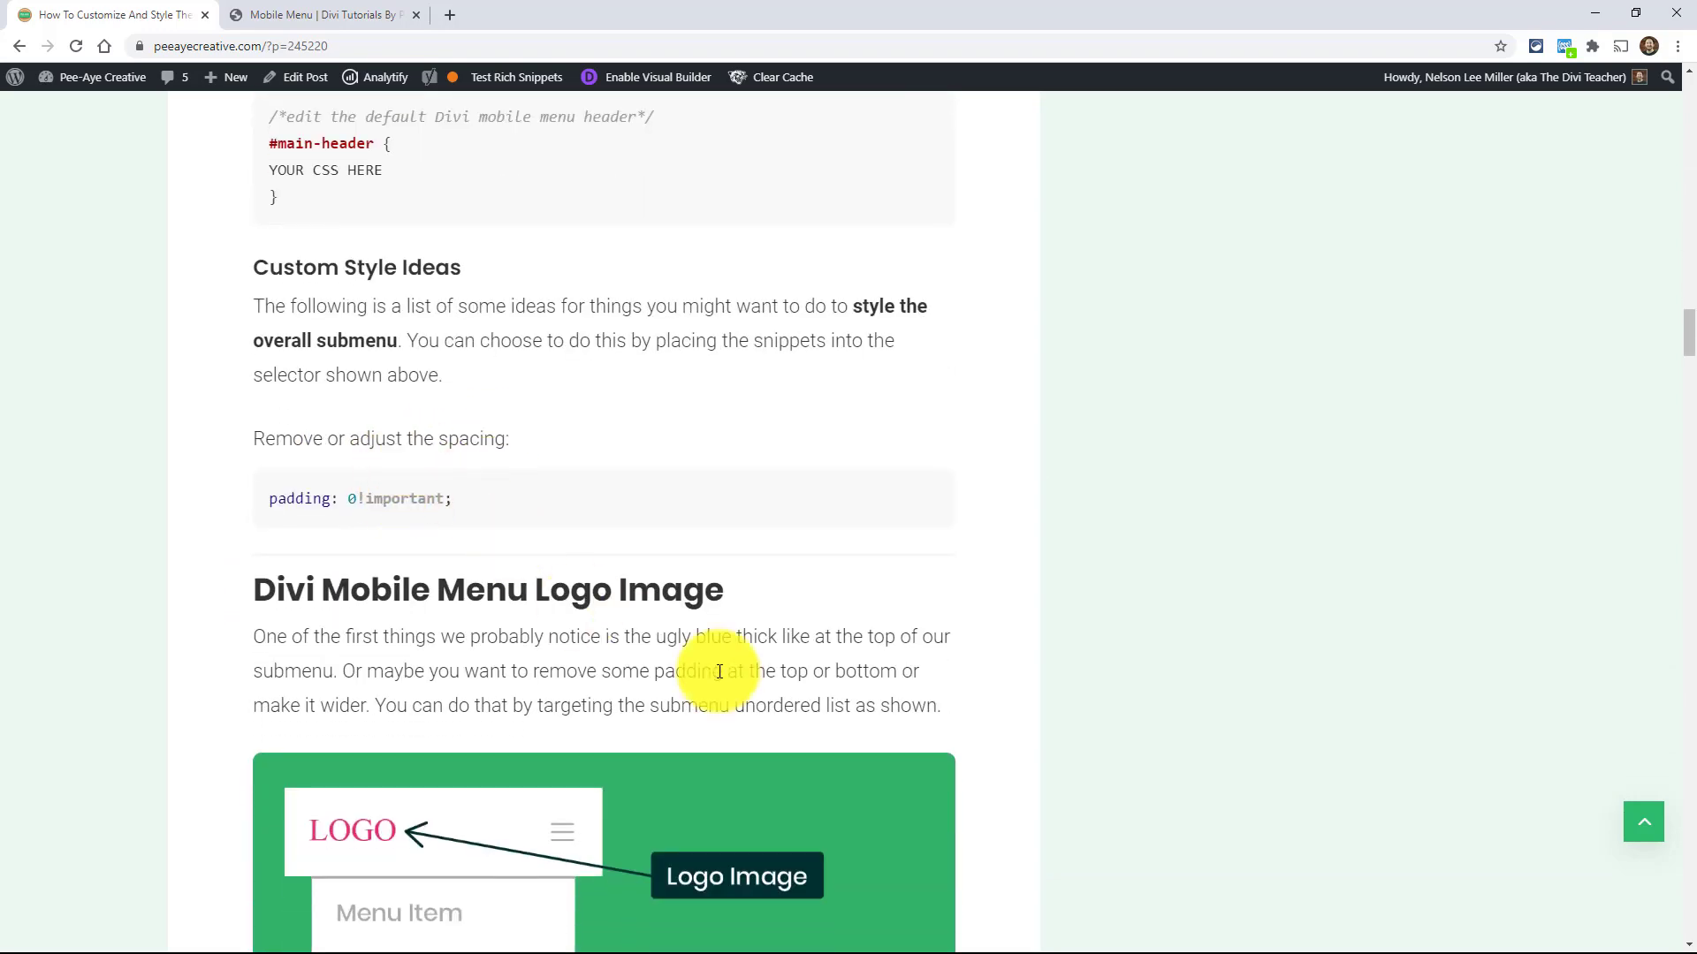
{"action": "scroll", "coordinate": [880, 723], "scroll_direction": "up", "scroll_amount": 5}
{"action": "scroll", "coordinate": [881, 723], "scroll_direction": "up", "scroll_amount": 3}
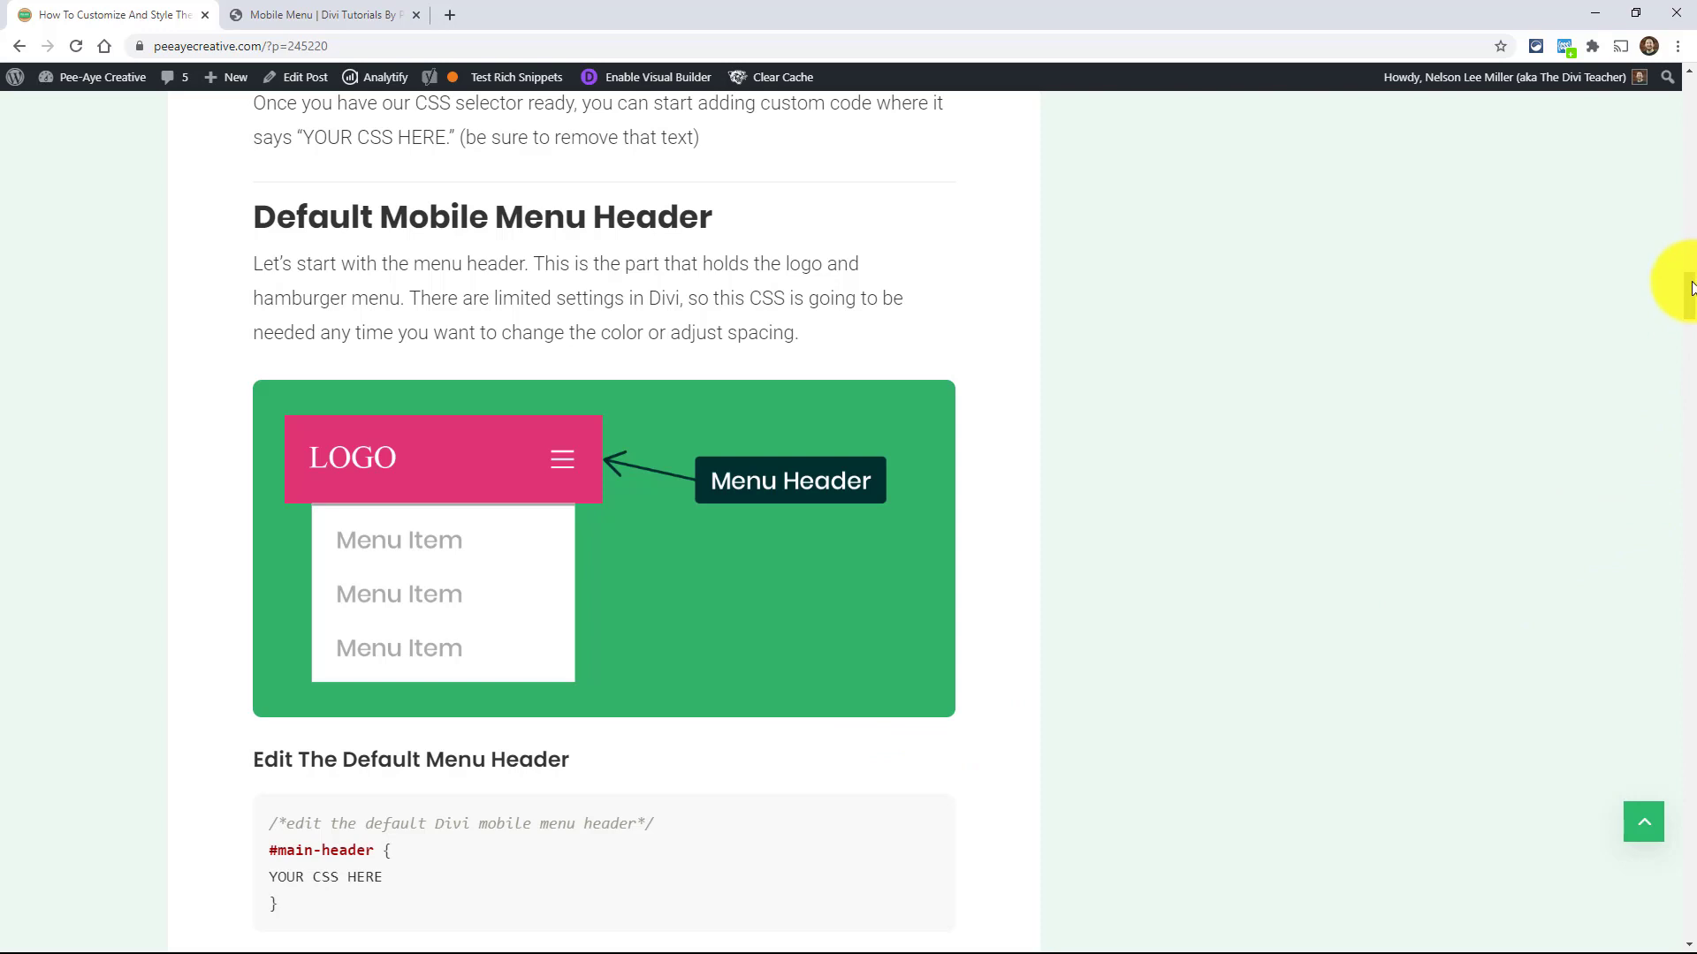
{"action": "left_click_drag", "start_coordinate": [1690, 290], "coordinate": [1692, 295]}
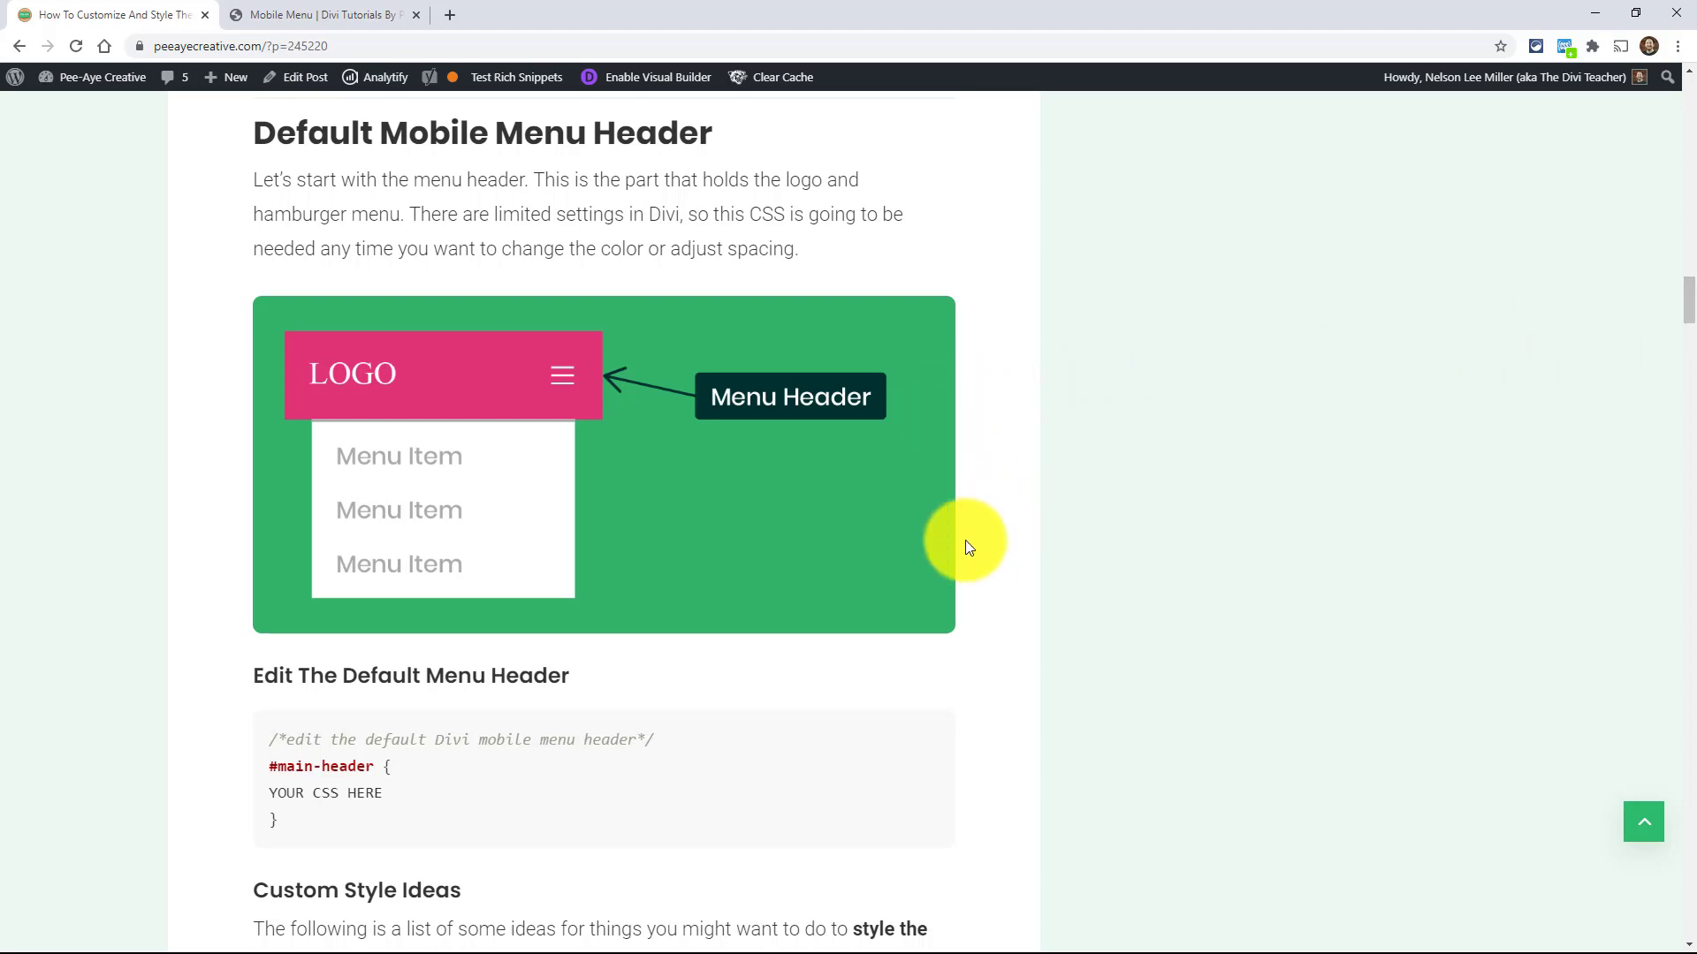
- Settle on the #main-header snippet and its Custom Style Ideas with padding: 0!important
{"action": "scroll", "coordinate": [965, 539], "scroll_direction": "up", "scroll_amount": 4}
{"action": "scroll", "coordinate": [964, 539], "scroll_direction": "up", "scroll_amount": 1}
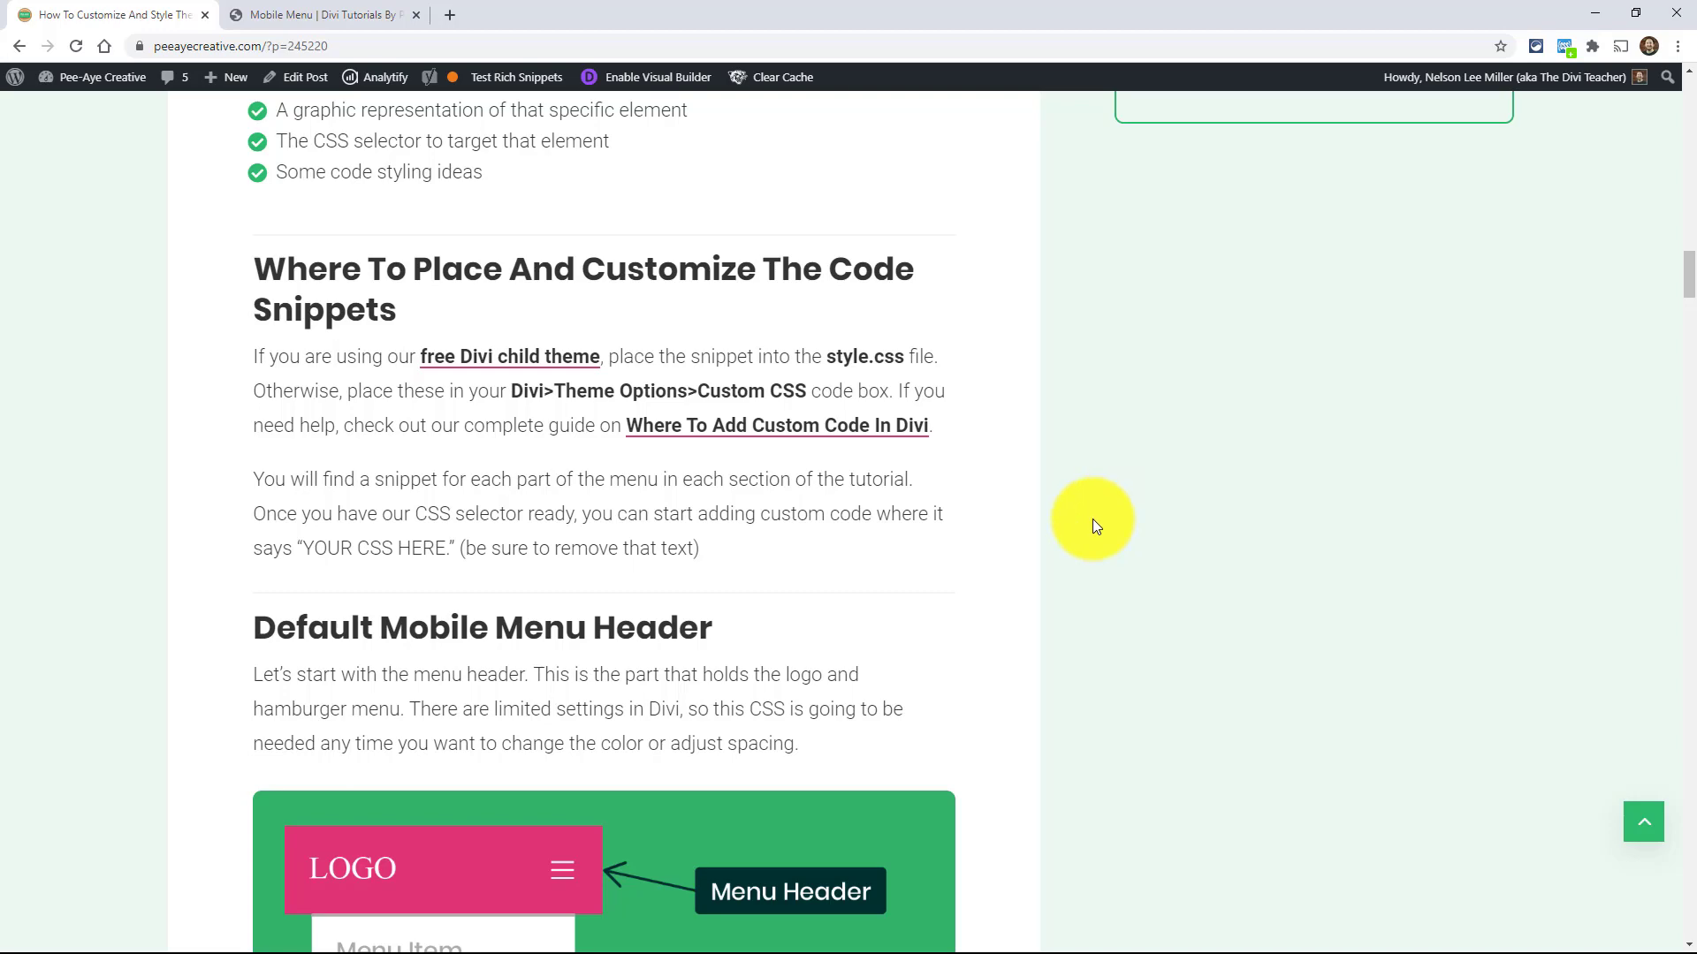
{"action": "scroll", "coordinate": [1092, 518], "scroll_direction": "up", "scroll_amount": 7}
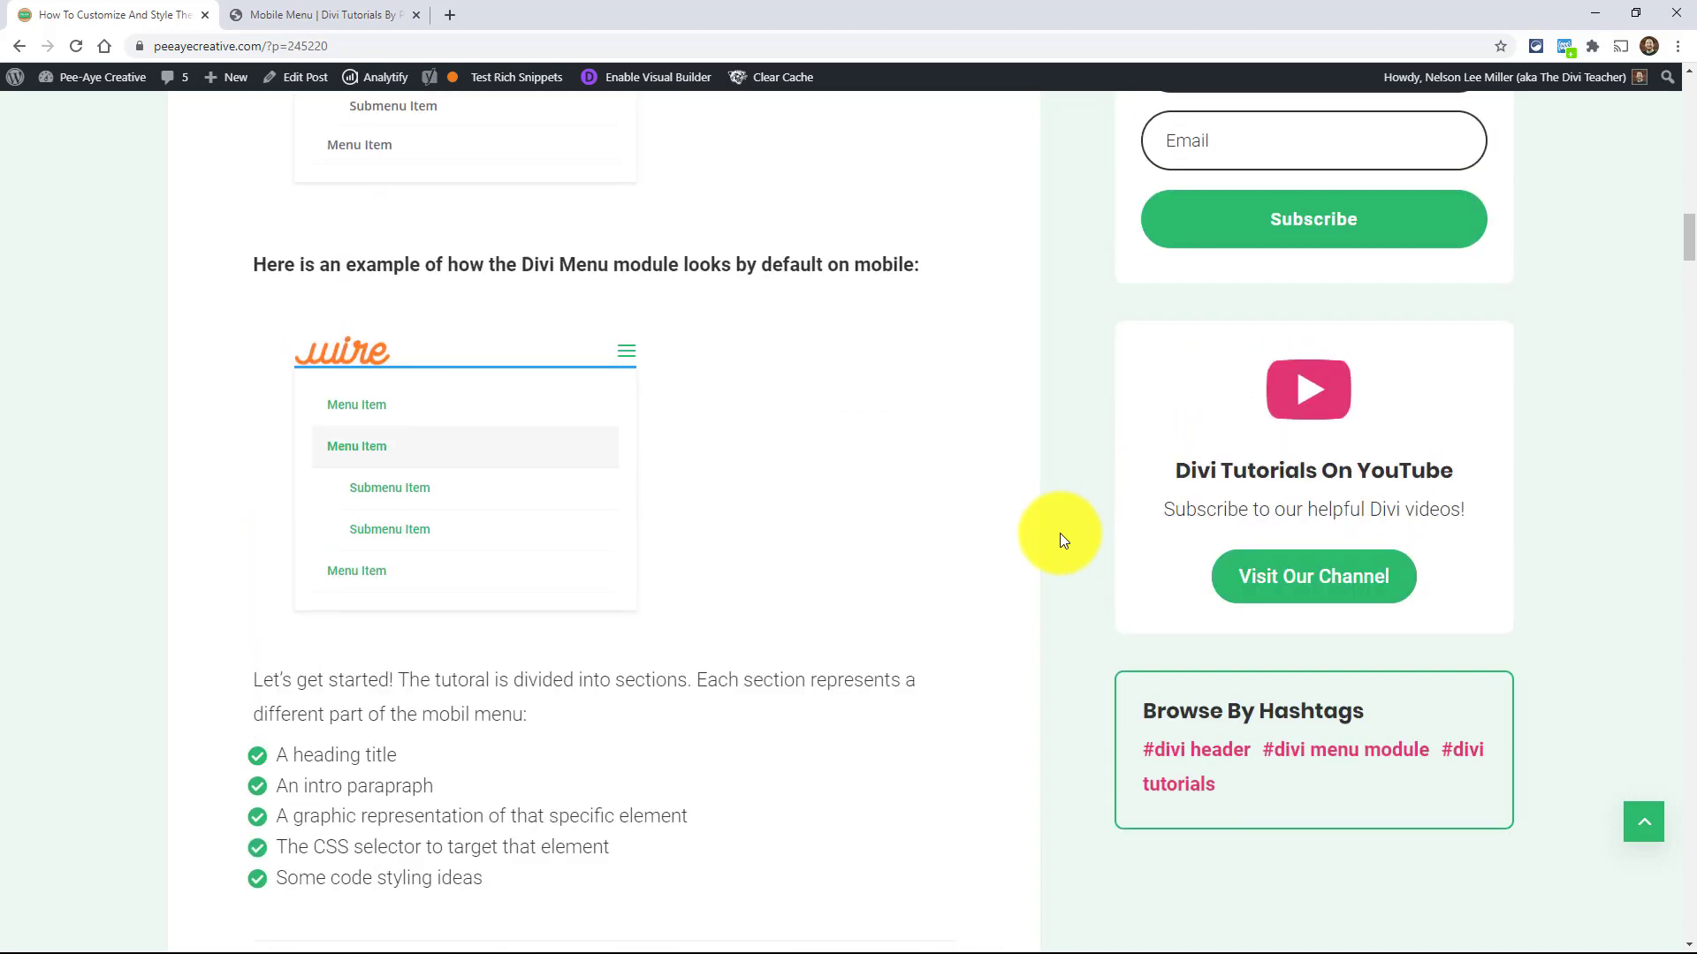
{"action": "scroll", "coordinate": [1060, 535], "scroll_direction": "up", "scroll_amount": 9}
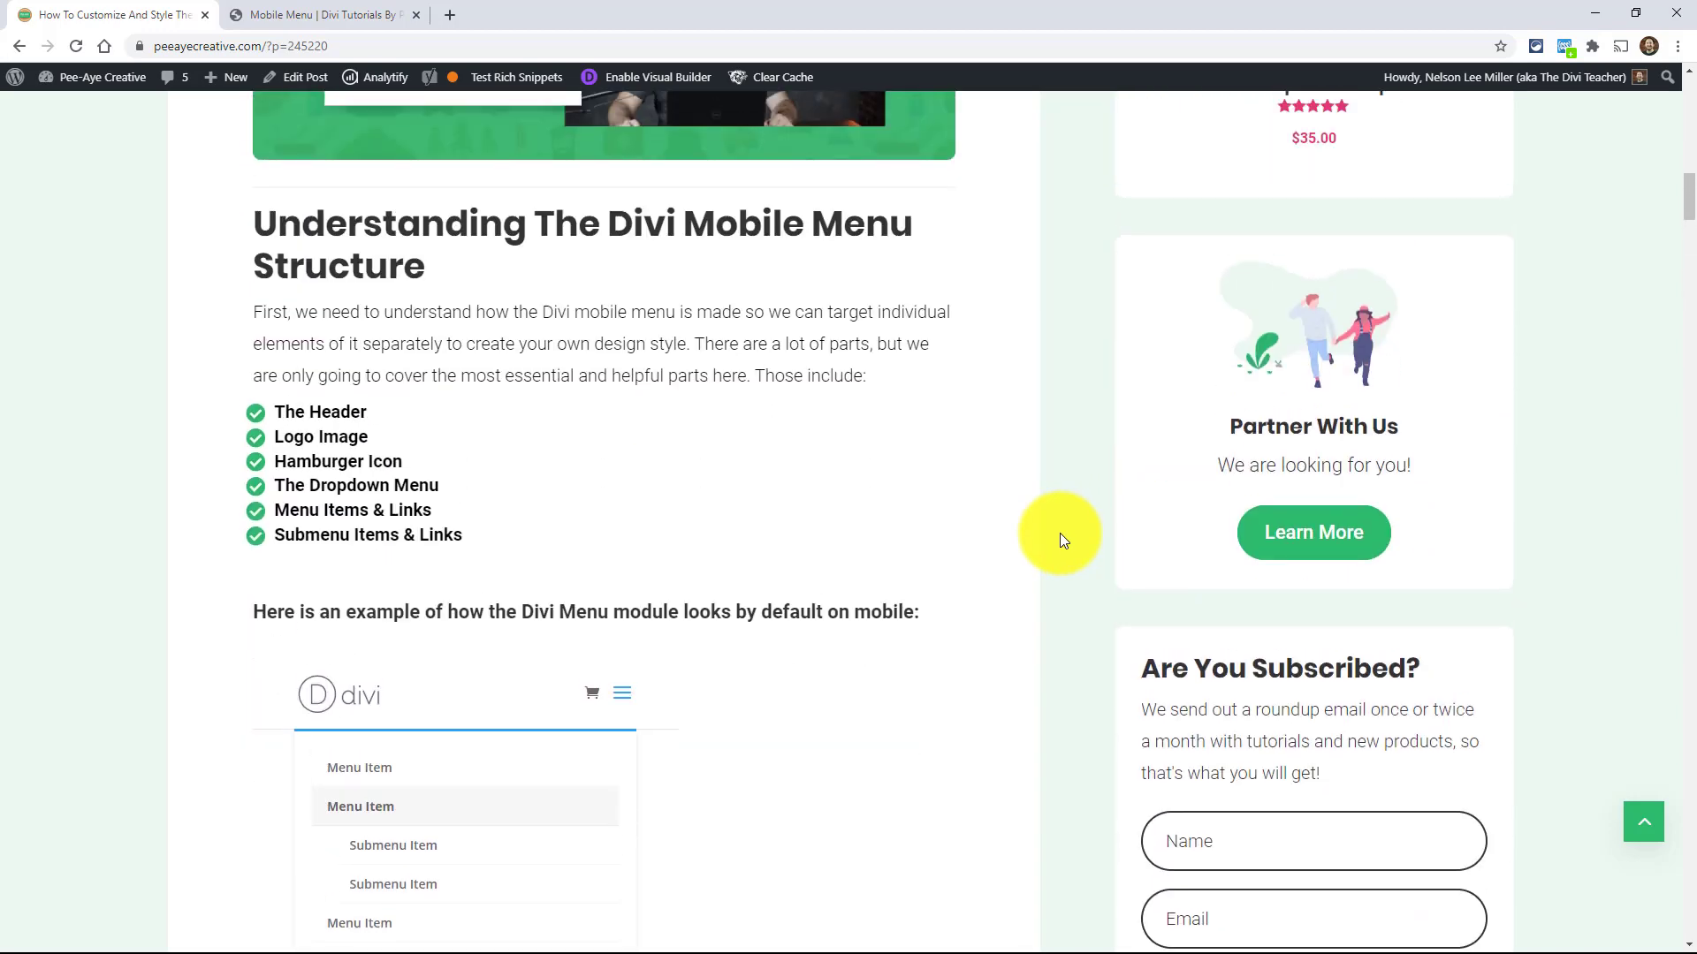
{"action": "scroll", "coordinate": [1058, 533], "scroll_direction": "down", "scroll_amount": 11}
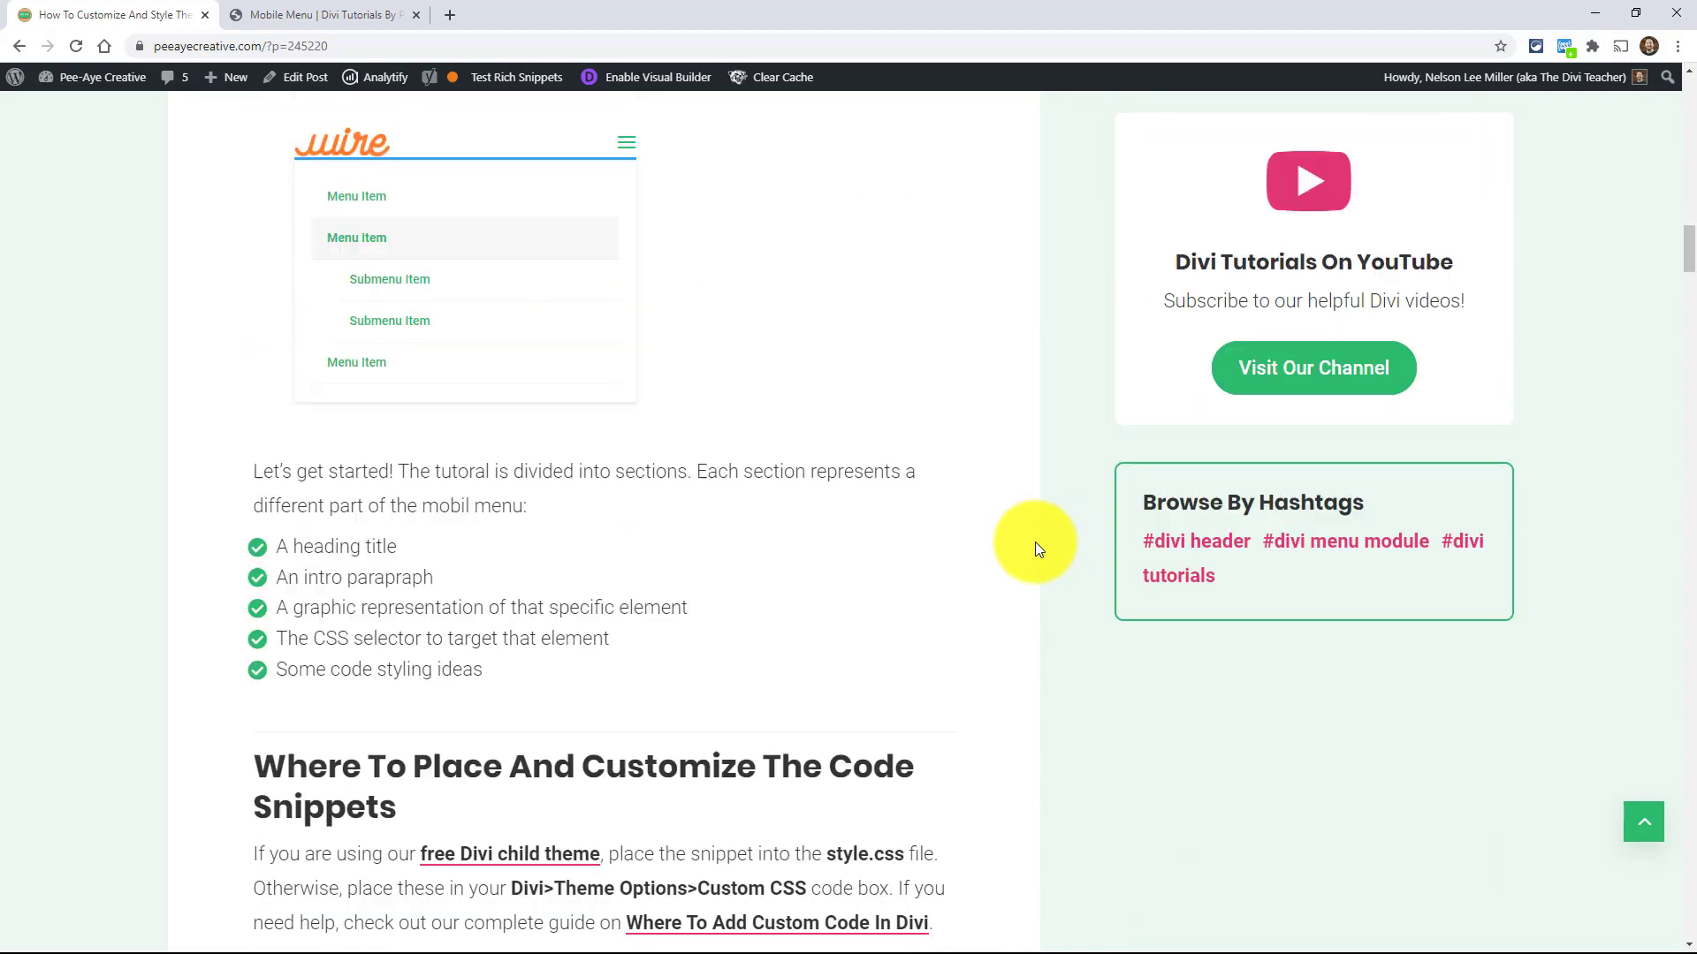
{"action": "scroll", "coordinate": [1035, 544], "scroll_direction": "down", "scroll_amount": 11}
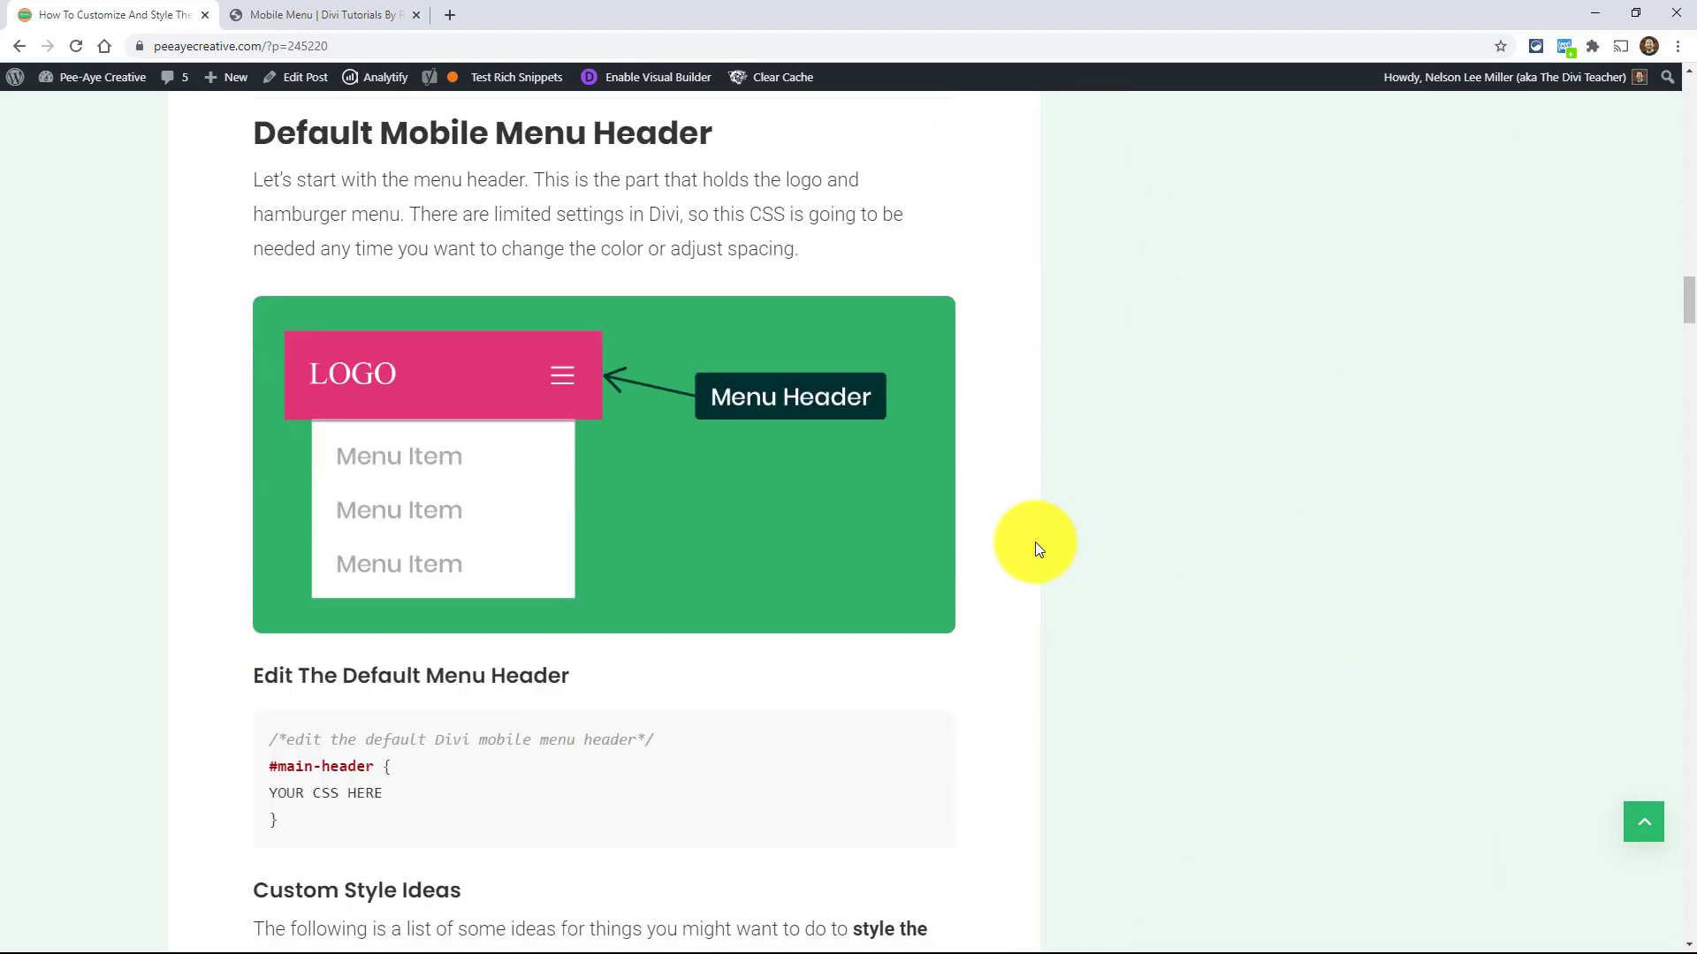
{"action": "scroll", "coordinate": [1036, 543], "scroll_direction": "down", "scroll_amount": 1}
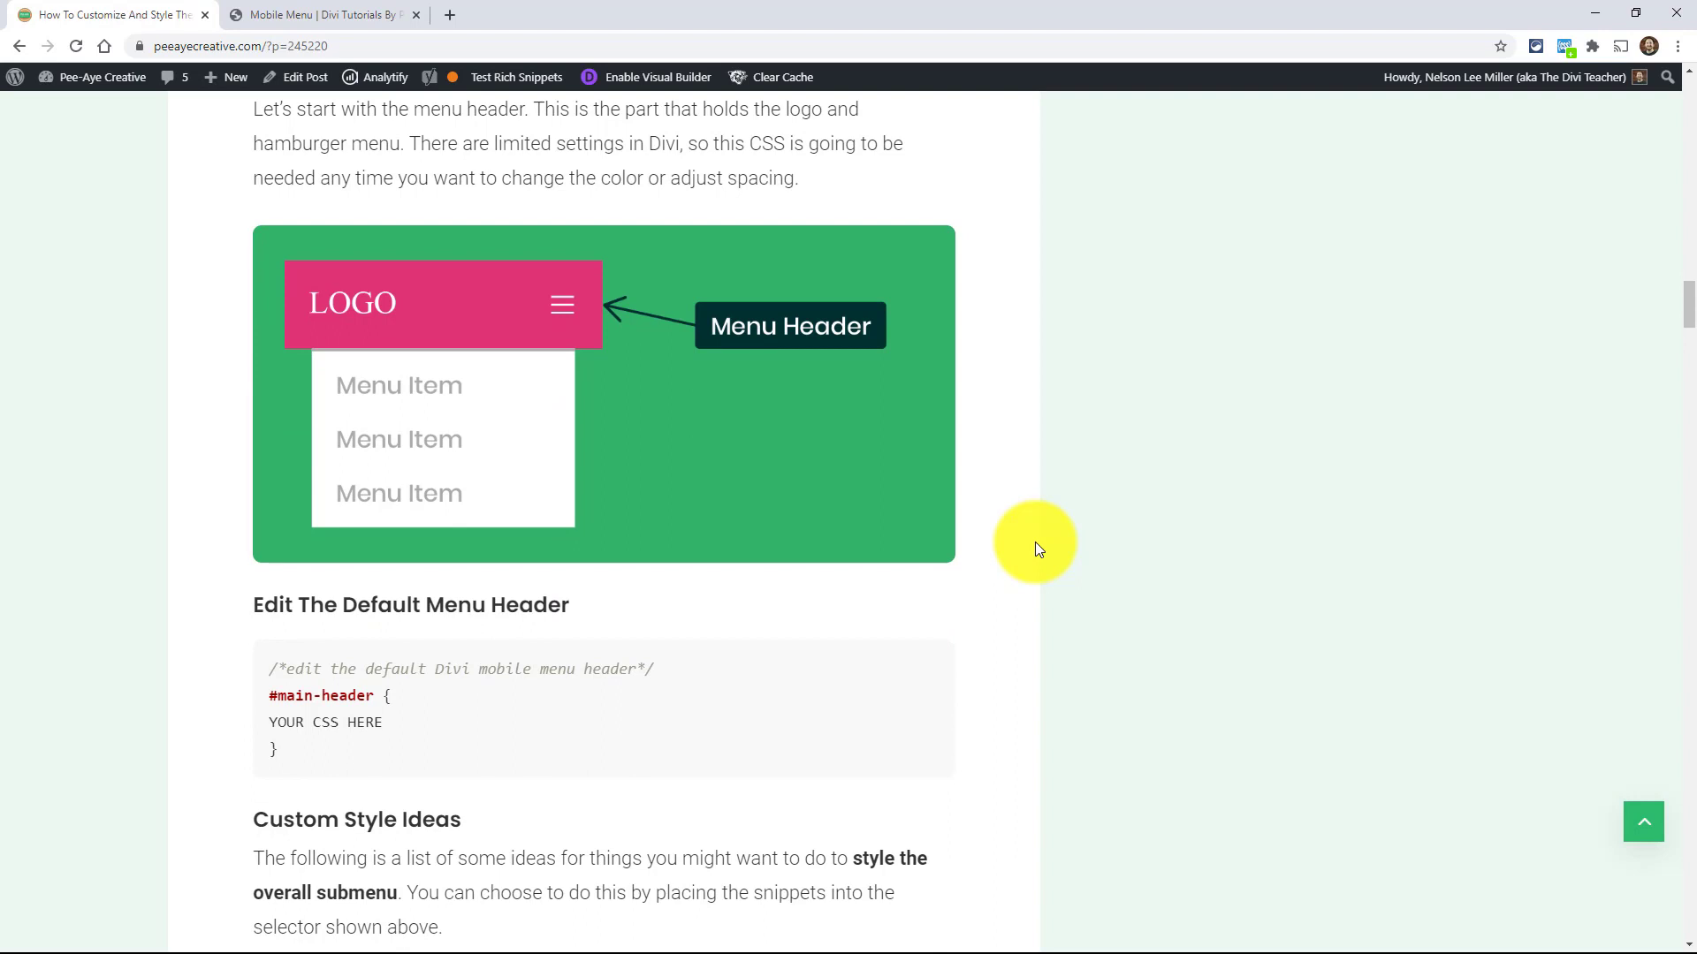
{"action": "scroll", "coordinate": [1035, 542], "scroll_direction": "down", "scroll_amount": 2}
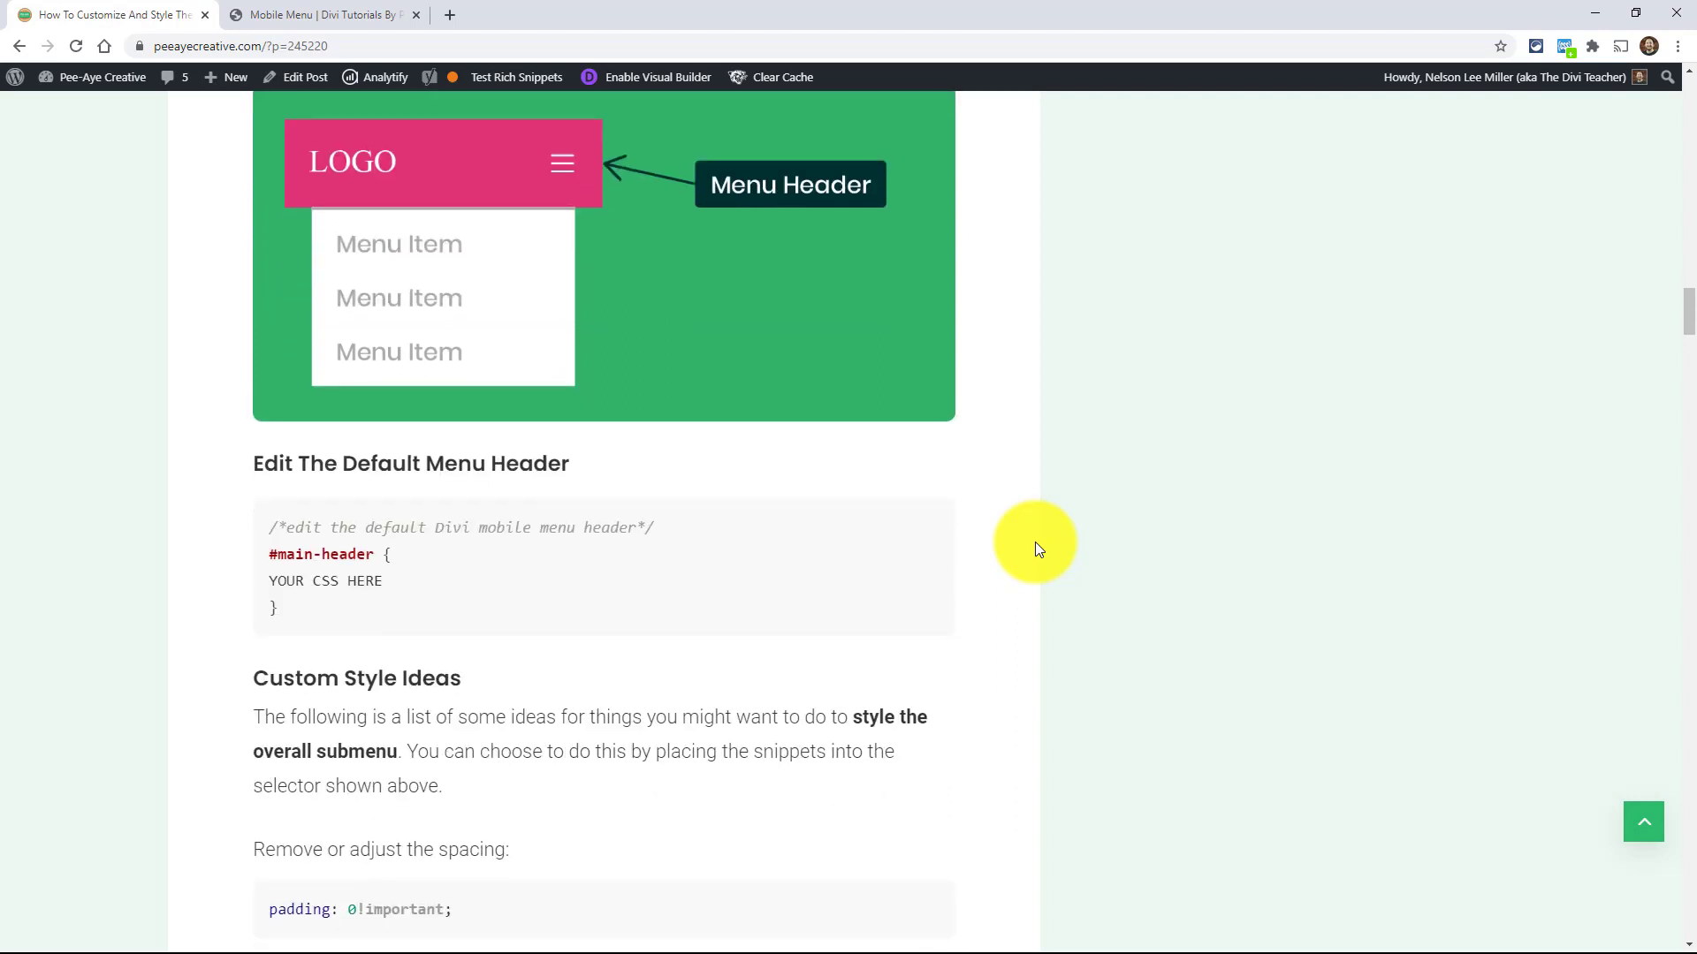
{"action": "scroll", "coordinate": [455, 581], "scroll_direction": "down", "scroll_amount": 3}
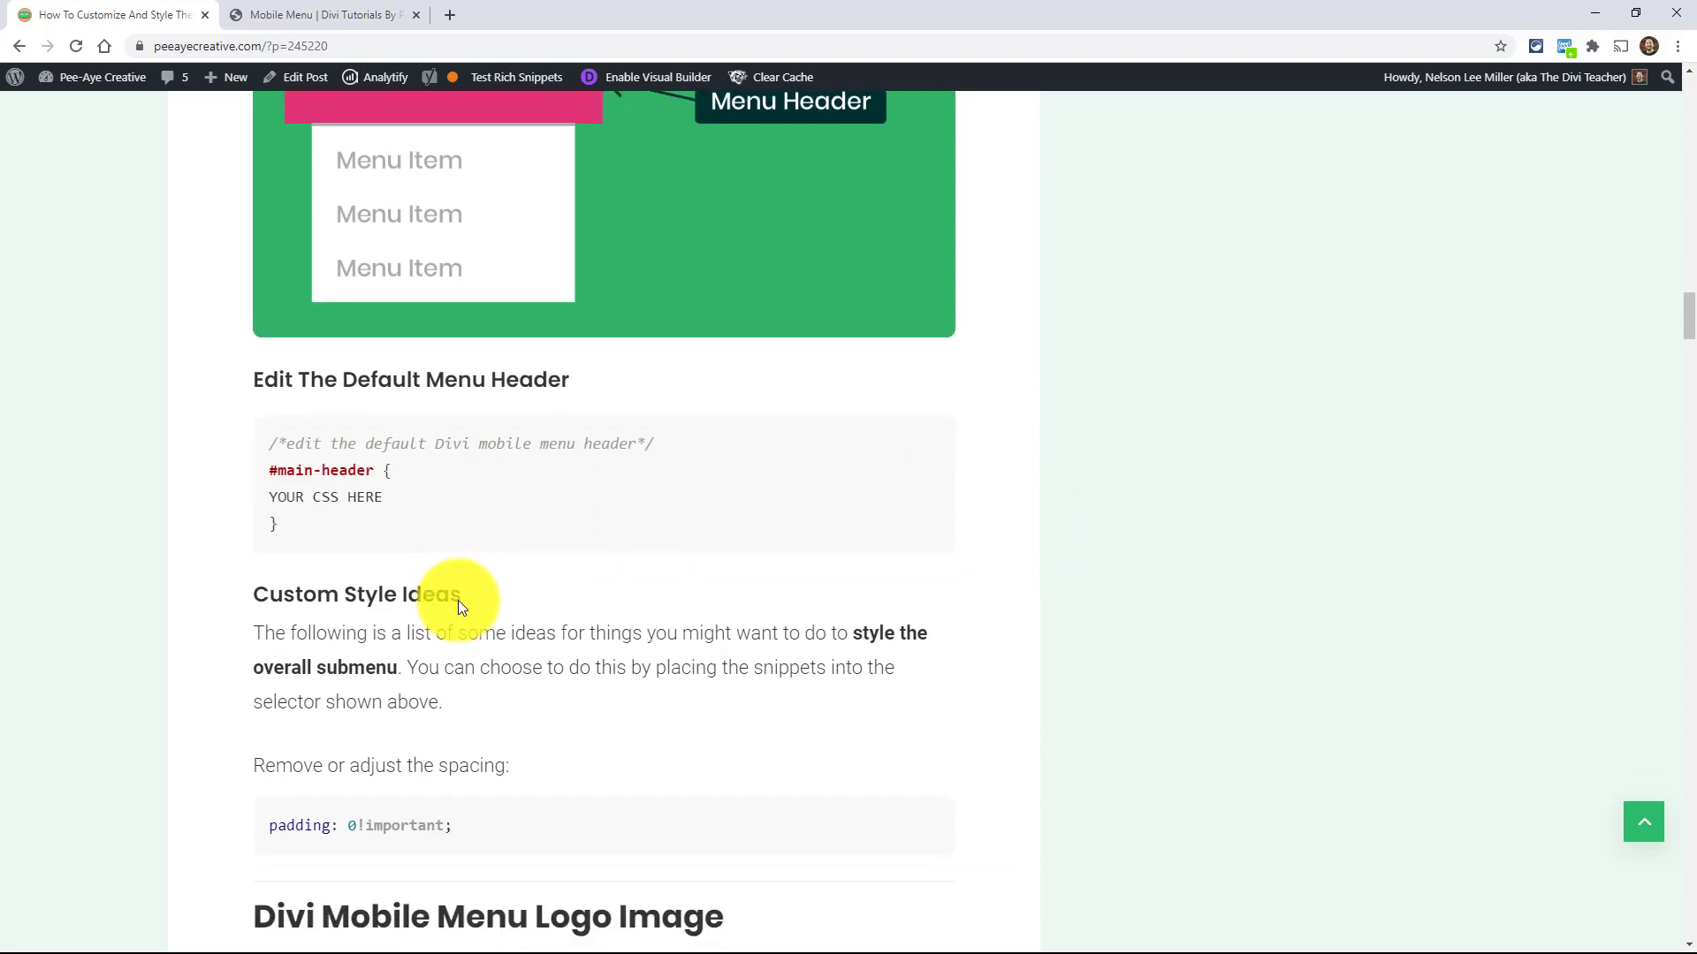
{"action": "scroll", "coordinate": [458, 604], "scroll_direction": "down", "scroll_amount": 1}
{"action": "scroll", "coordinate": [457, 605], "scroll_direction": "up", "scroll_amount": 1}
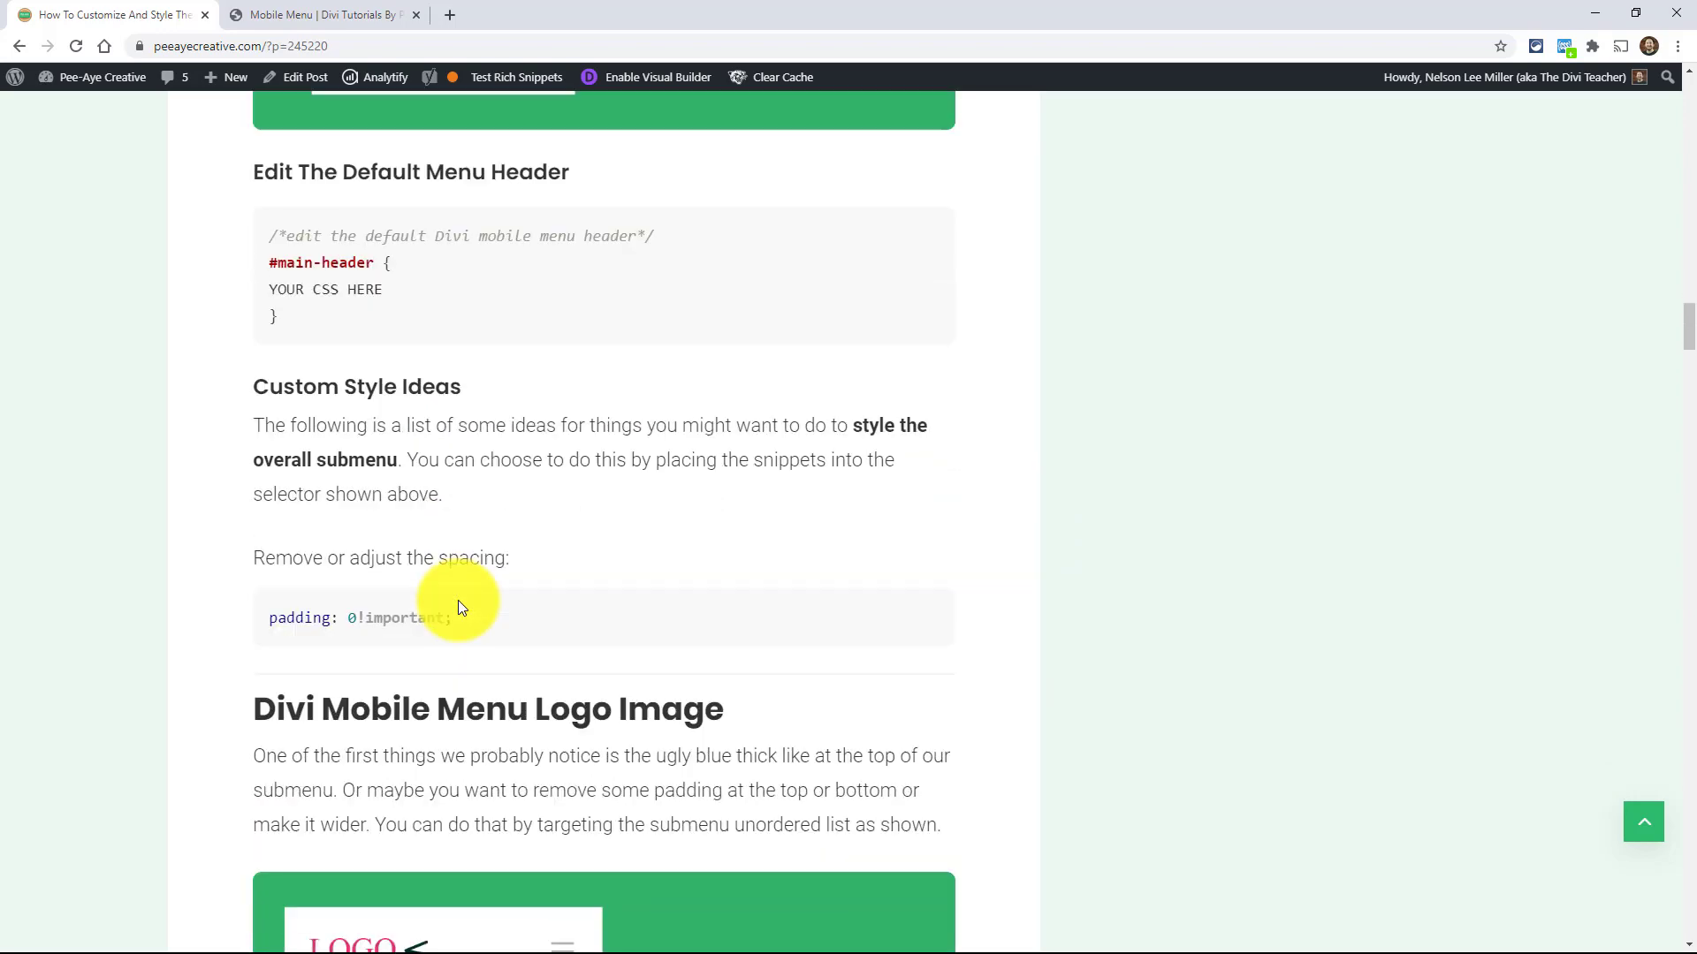
{"action": "scroll", "coordinate": [339, 625], "scroll_direction": "up", "scroll_amount": 2}
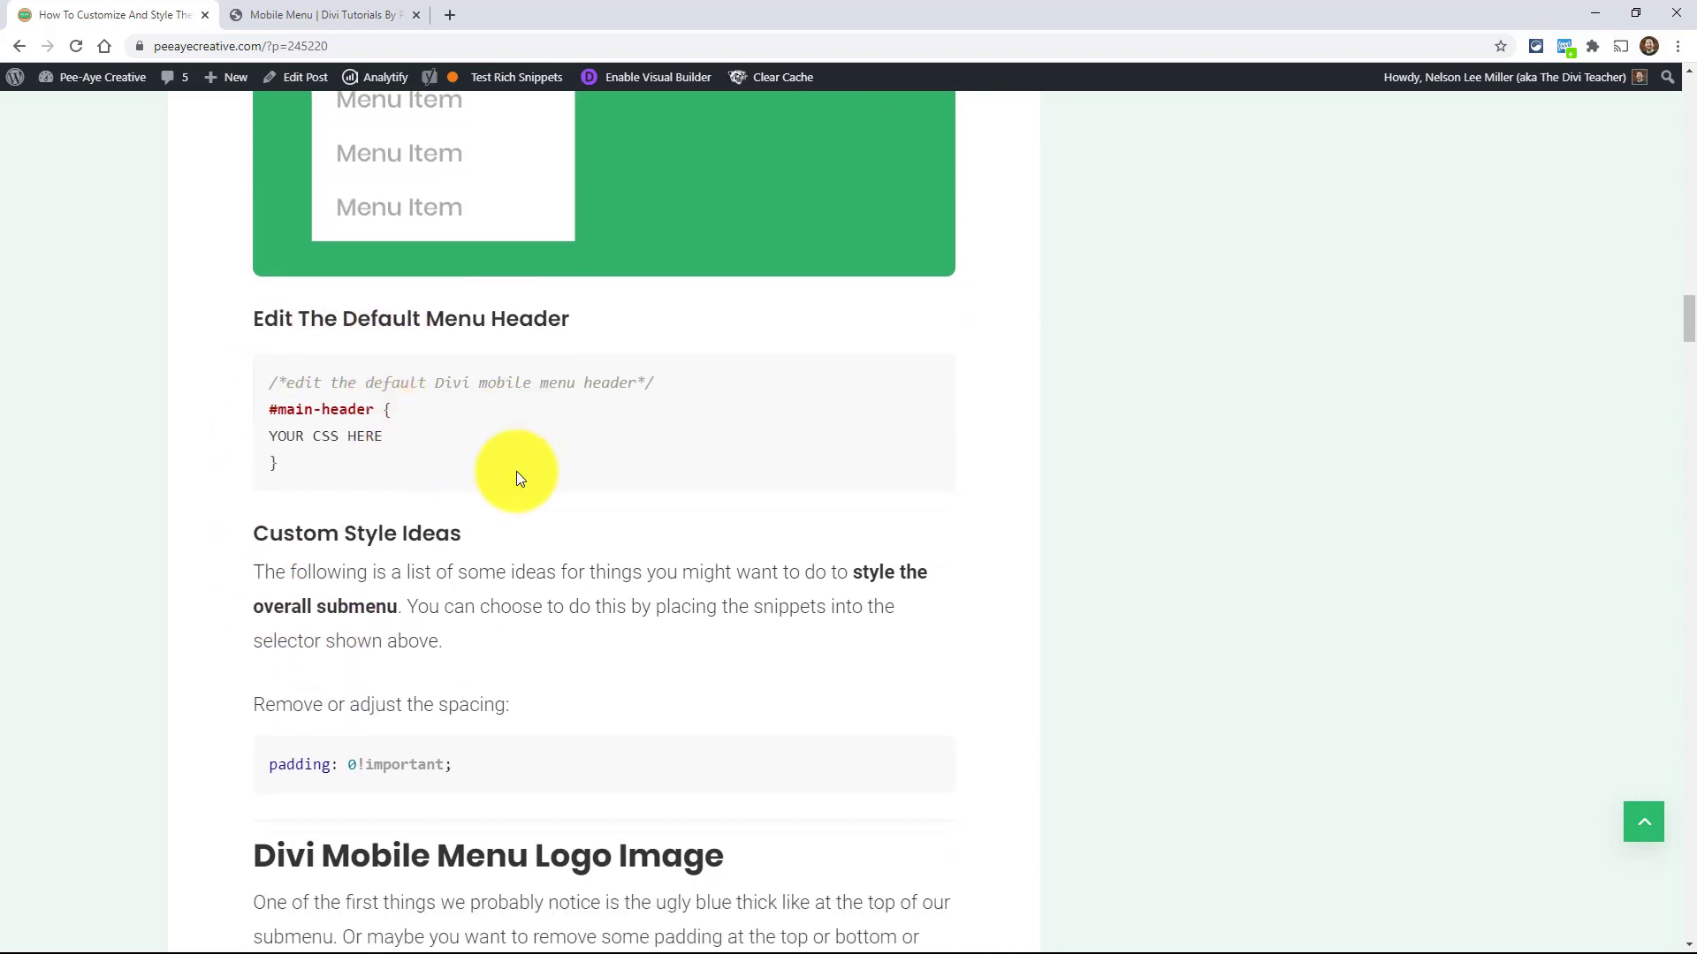
- Switch to the Mobile Menu demo page and open Chrome DevTools on it
{"action": "left_click", "coordinate": [307, 15]}
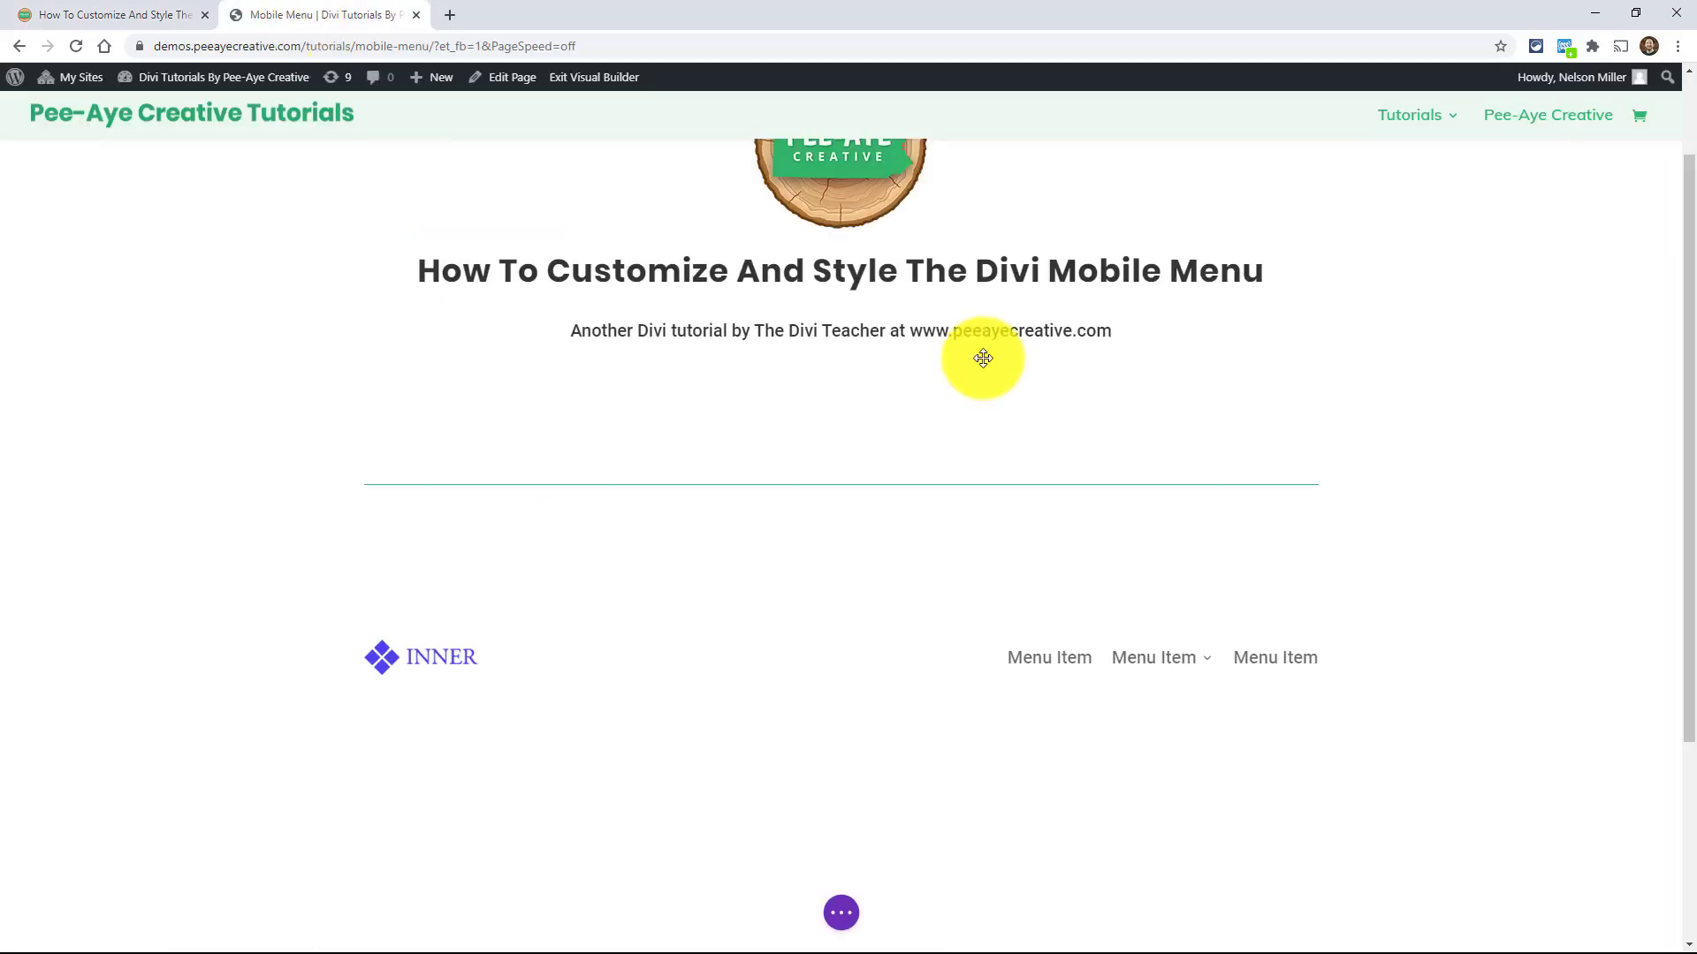
{"action": "scroll", "coordinate": [1228, 291], "scroll_direction": "up", "scroll_amount": 2}
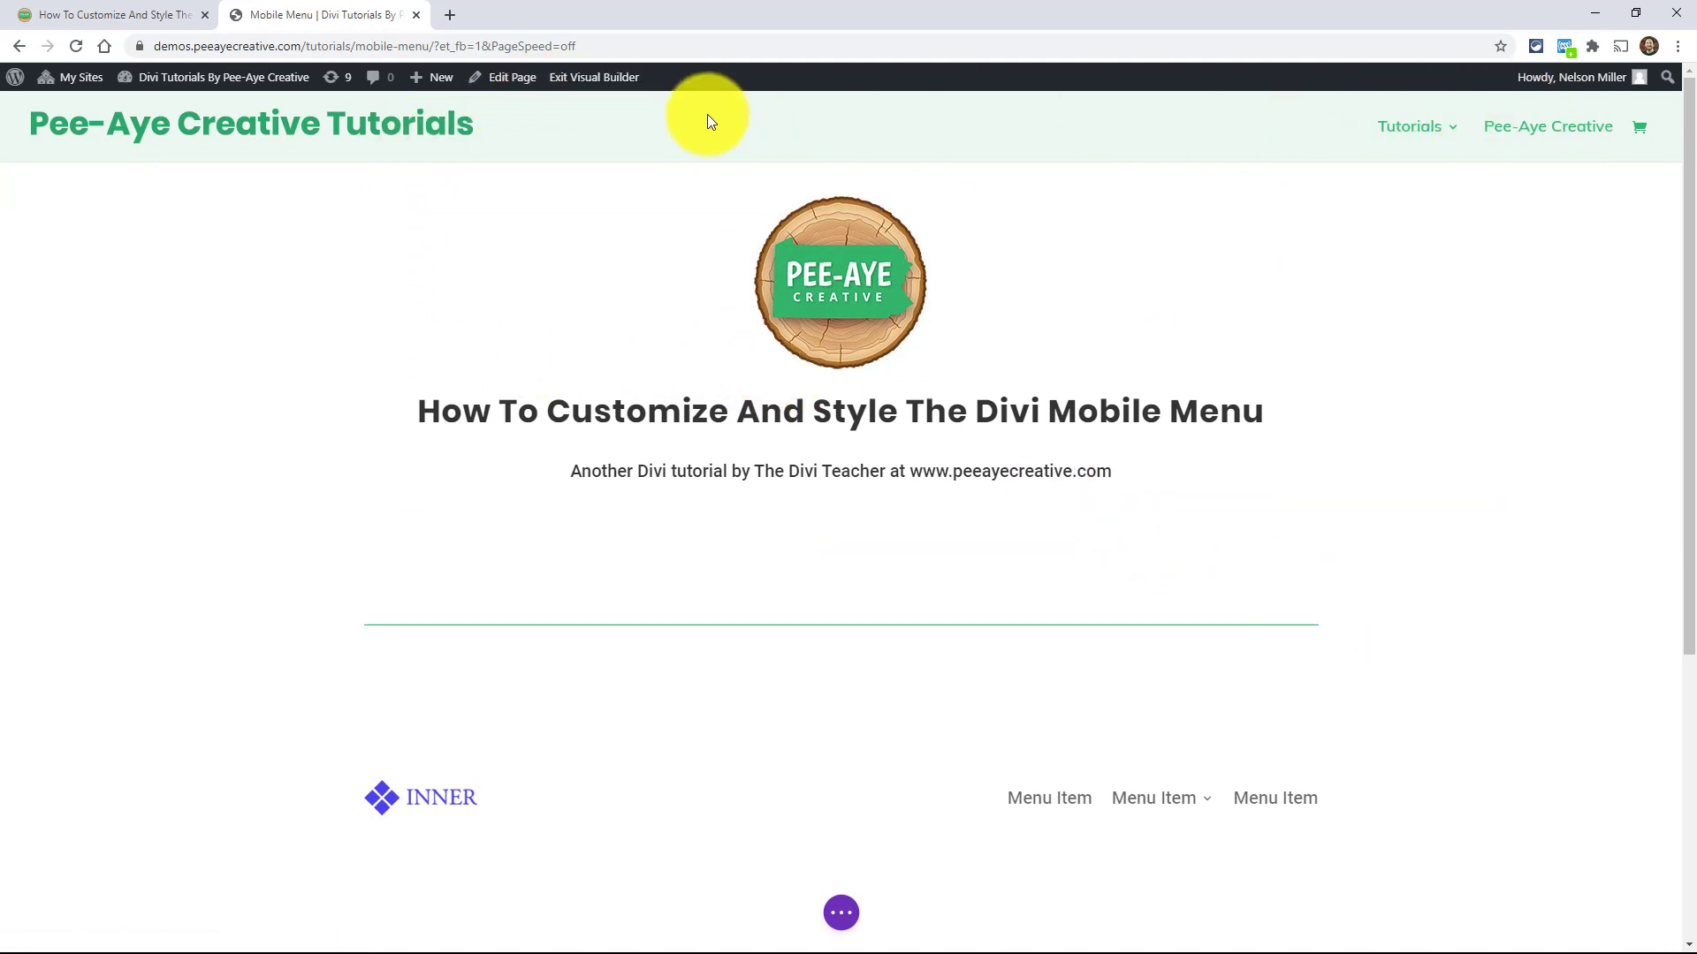
{"action": "right_click", "coordinate": [995, 147]}
{"action": "left_click", "coordinate": [1063, 460]}
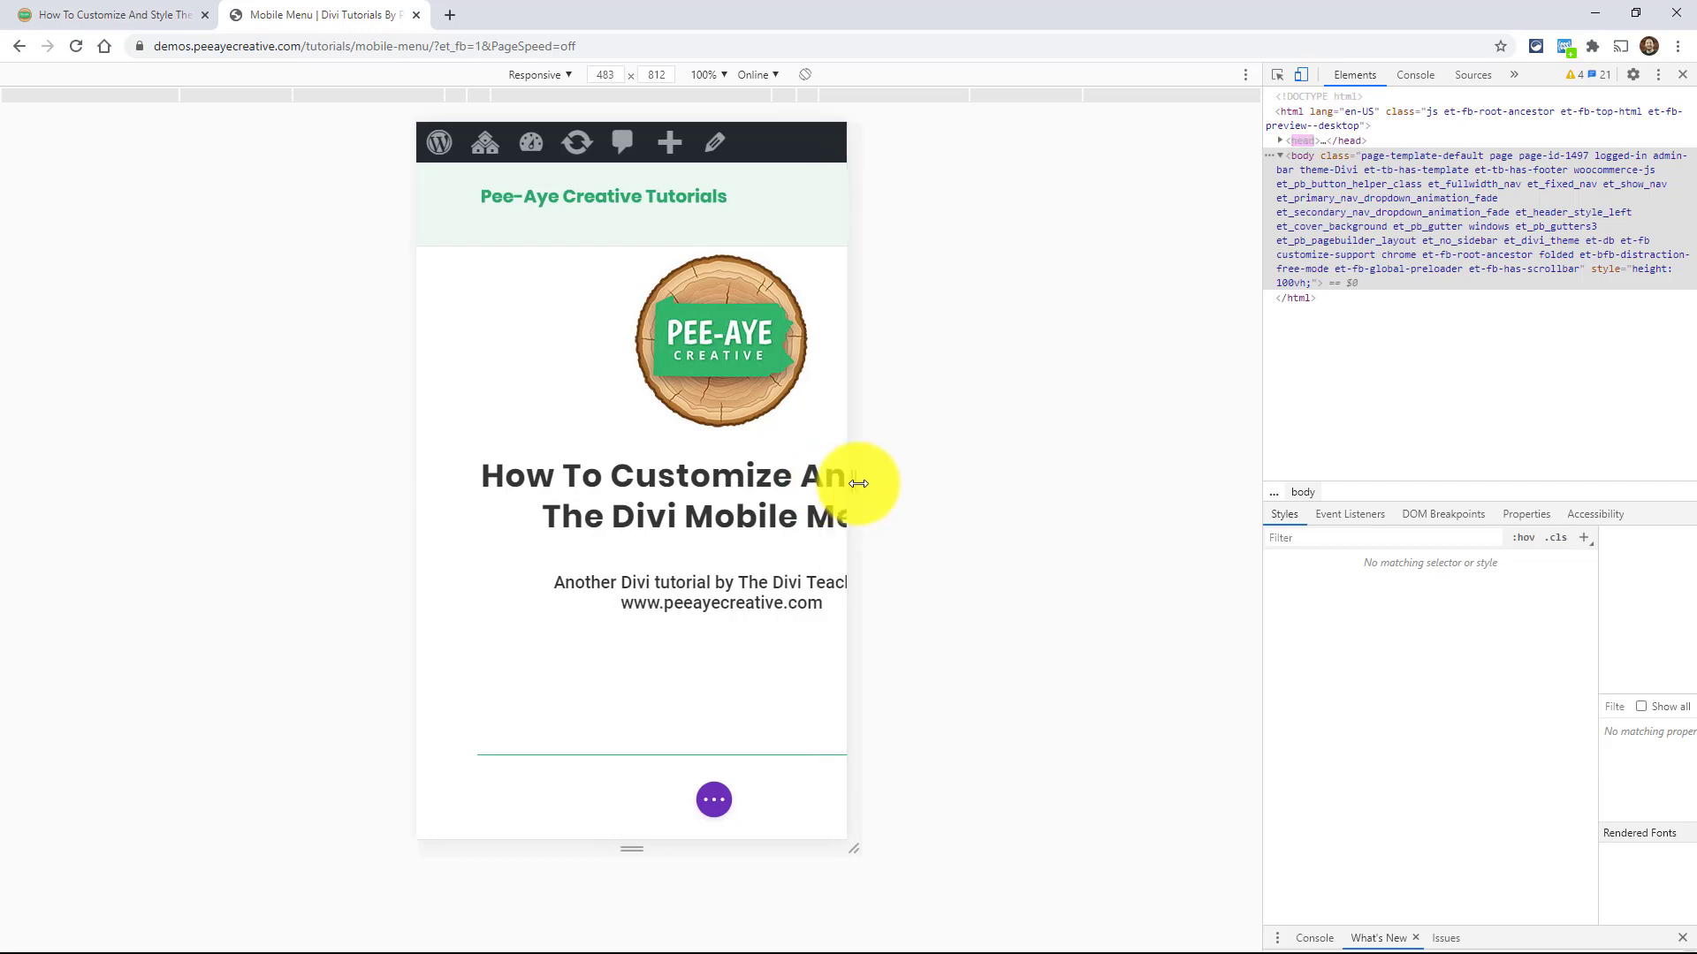
- Set the responsive preview to 489 px, inspect div.logo_container, and open the mobile menu
{"action": "left_click_drag", "start_coordinate": [858, 484], "coordinate": [859, 483]}
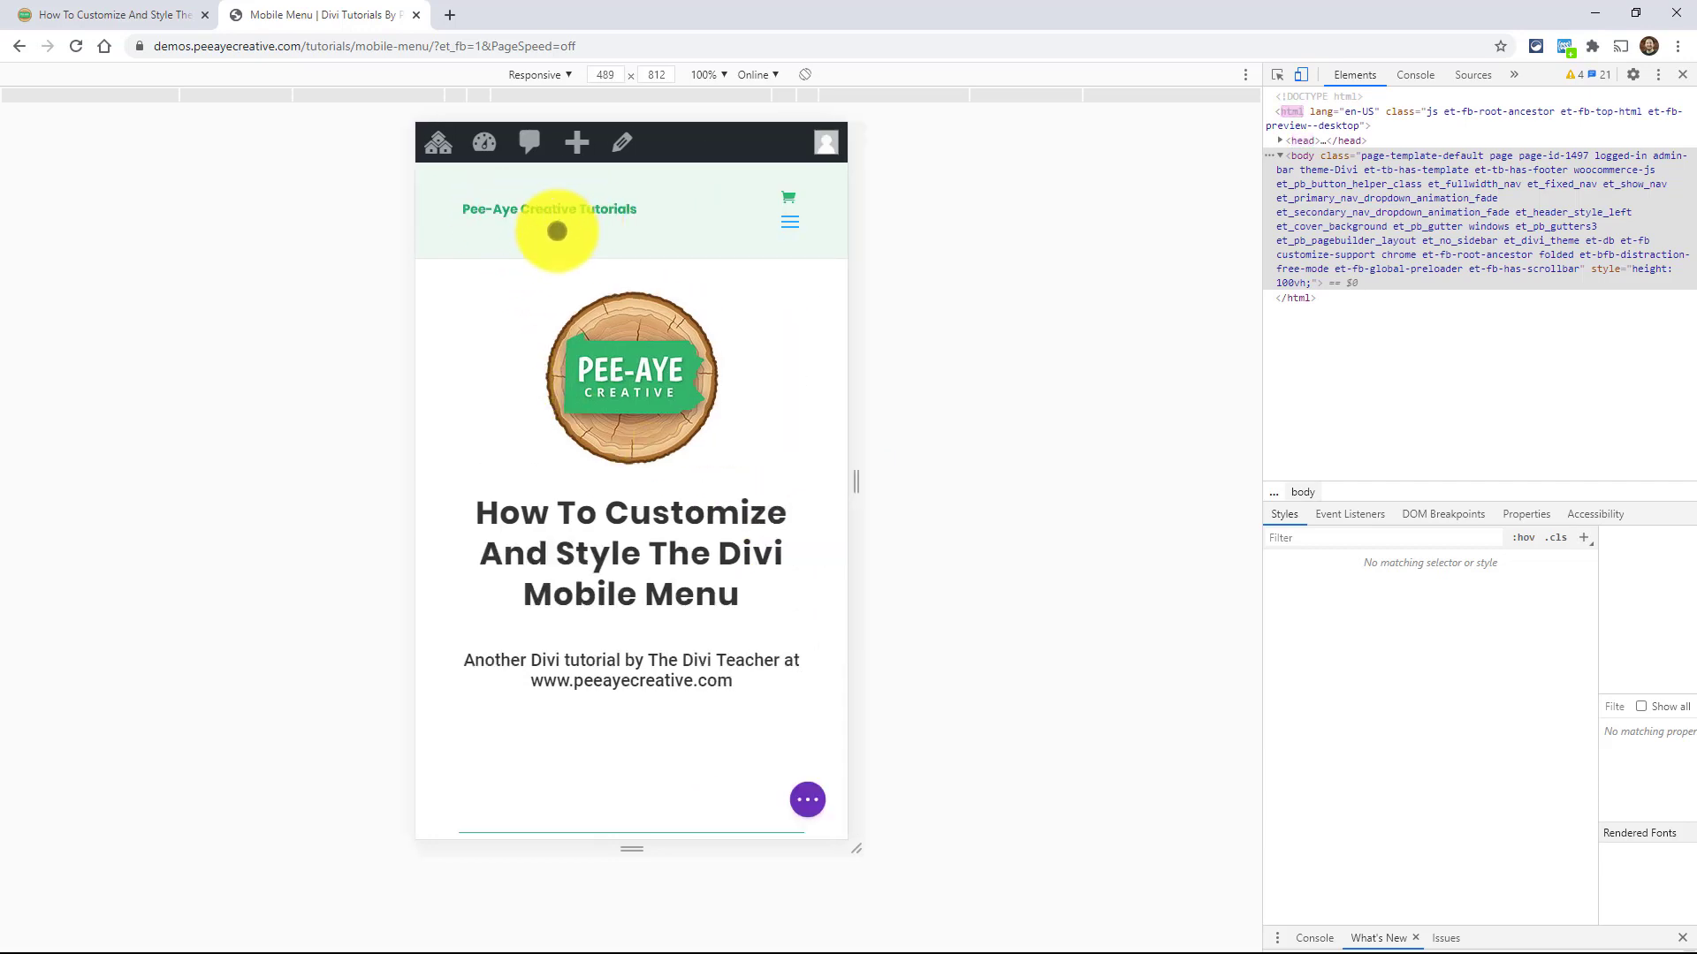
{"action": "left_click", "coordinate": [571, 215]}
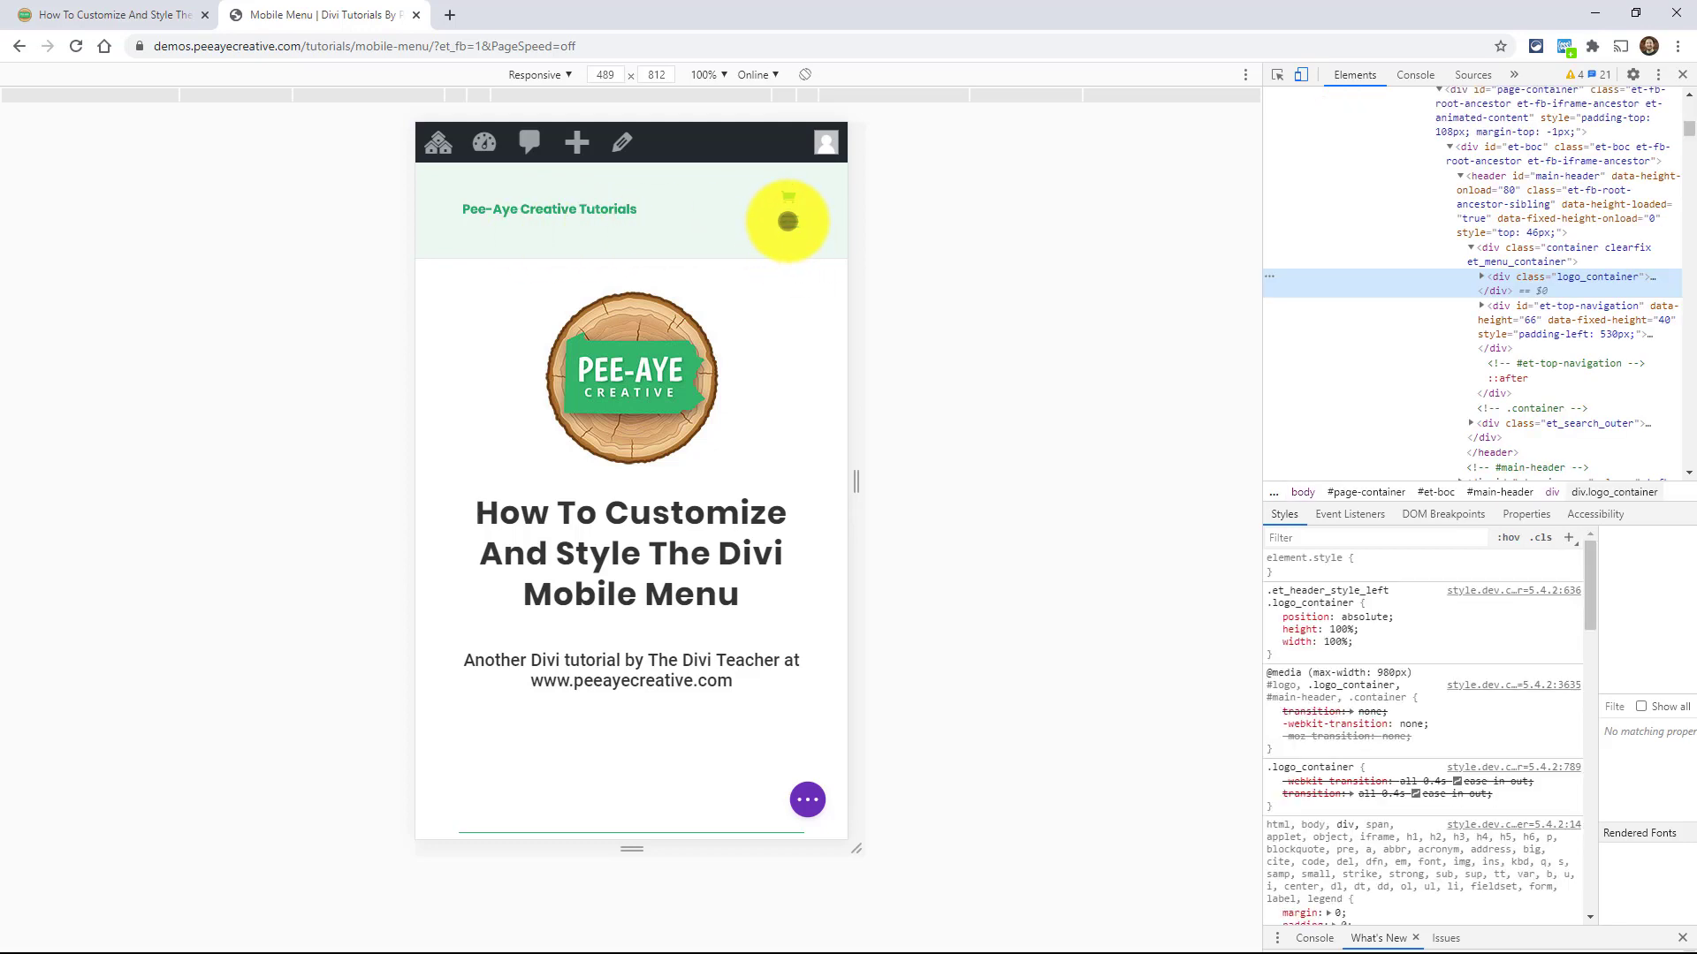
{"action": "left_click", "coordinate": [786, 219]}
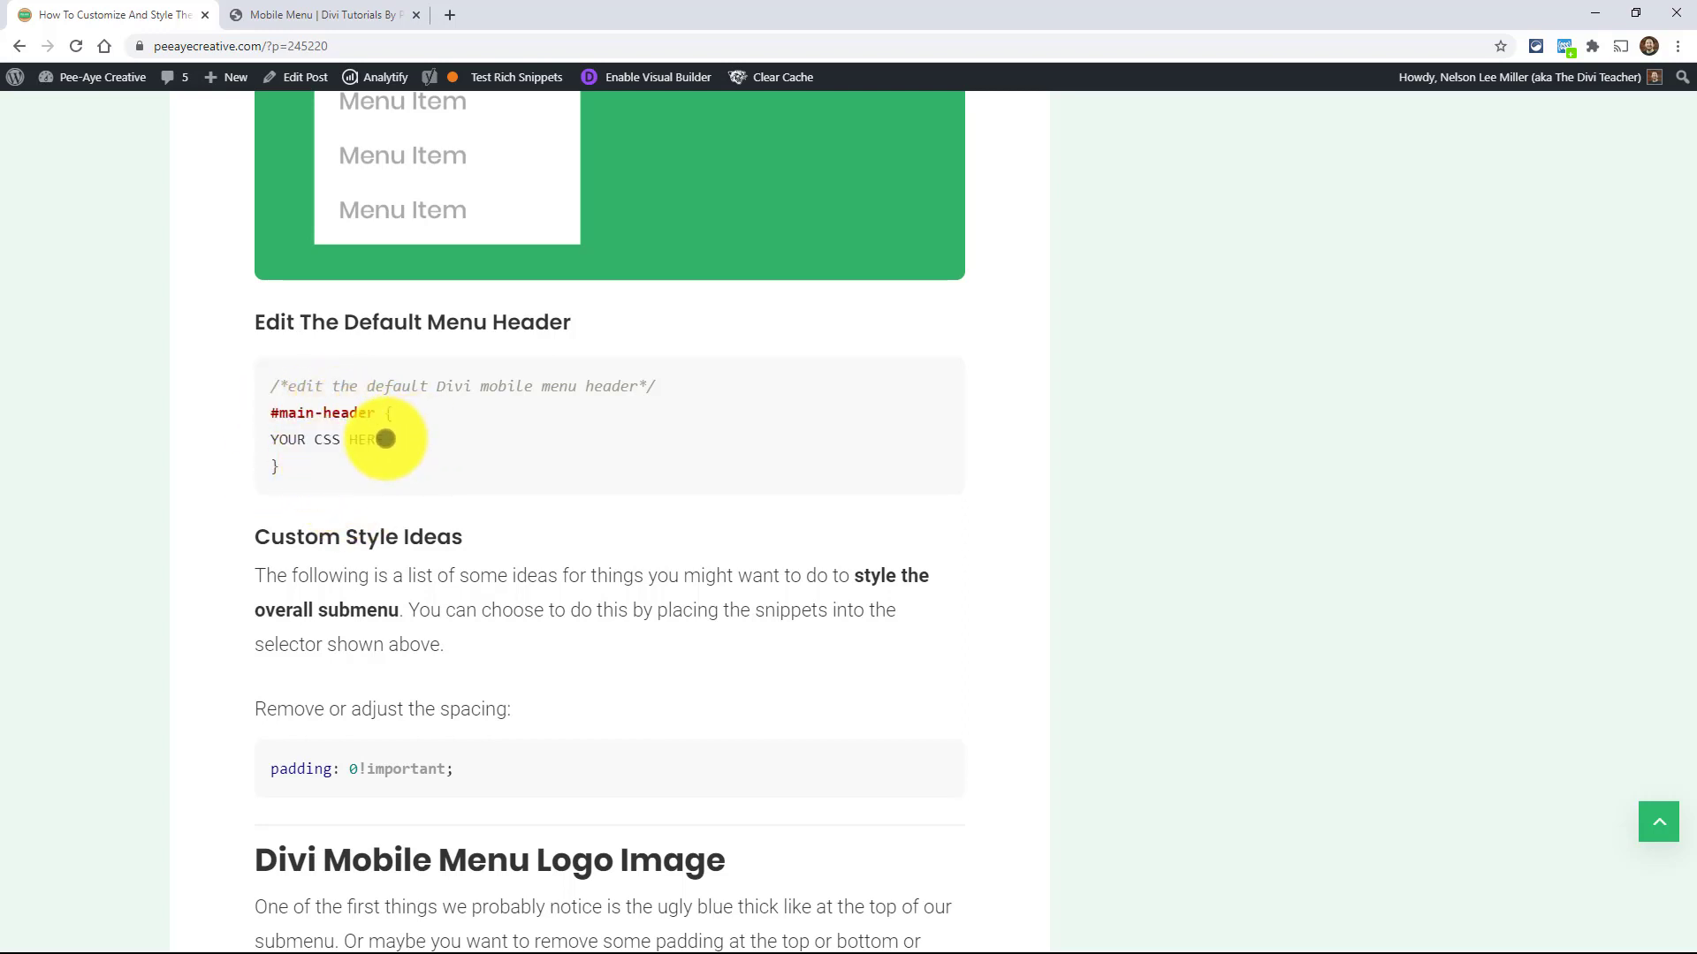
- Highlight YOUR CSS HERE in the #main-header snippet, then return to the demo's mobile preview
{"action": "left_click_drag", "start_coordinate": [384, 439], "coordinate": [309, 439]}
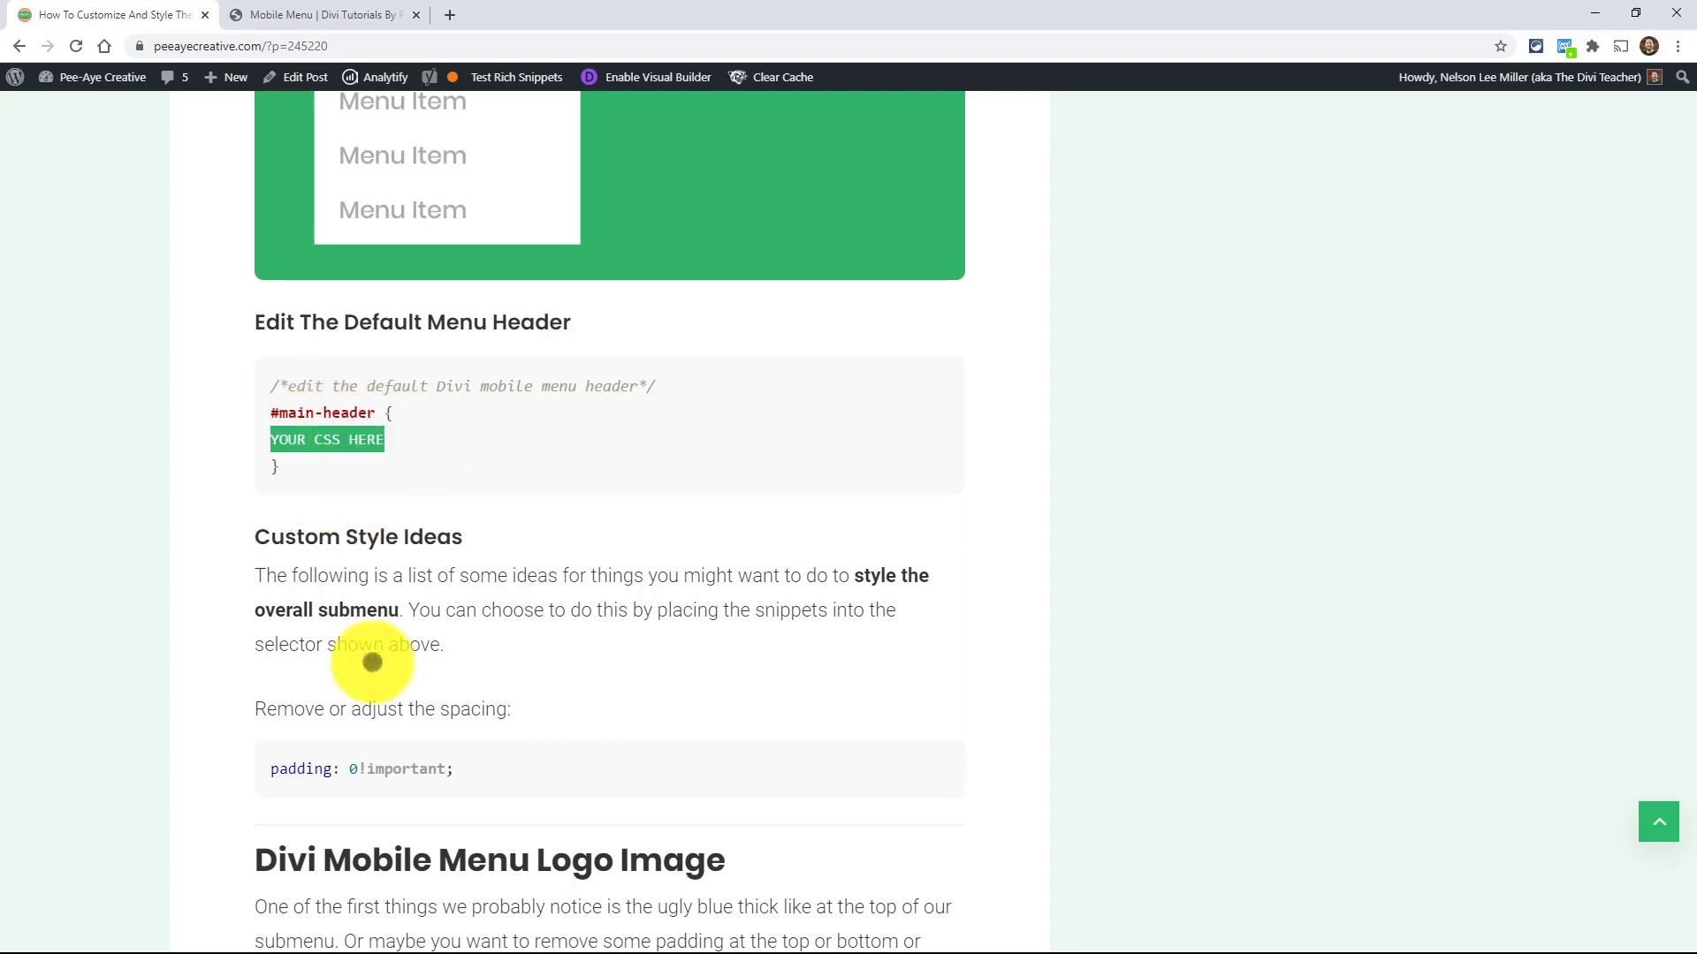
{"action": "scroll", "coordinate": [478, 526], "scroll_direction": "down", "scroll_amount": 1}
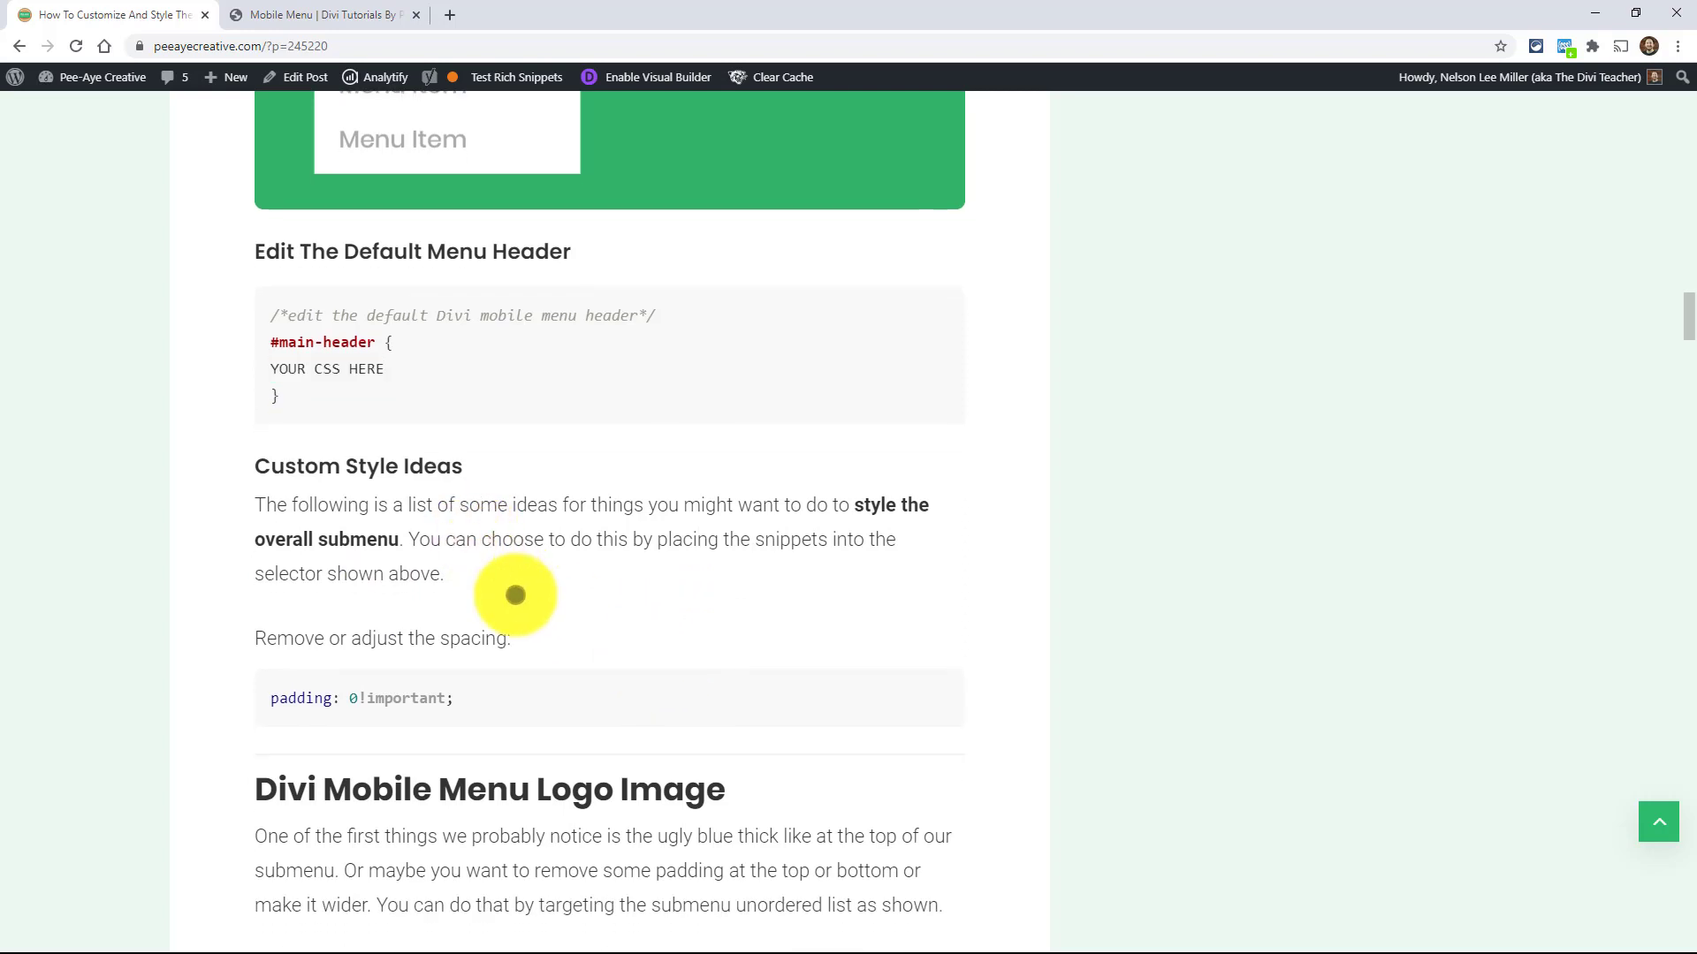
{"action": "scroll", "coordinate": [515, 595], "scroll_direction": "up", "scroll_amount": 4}
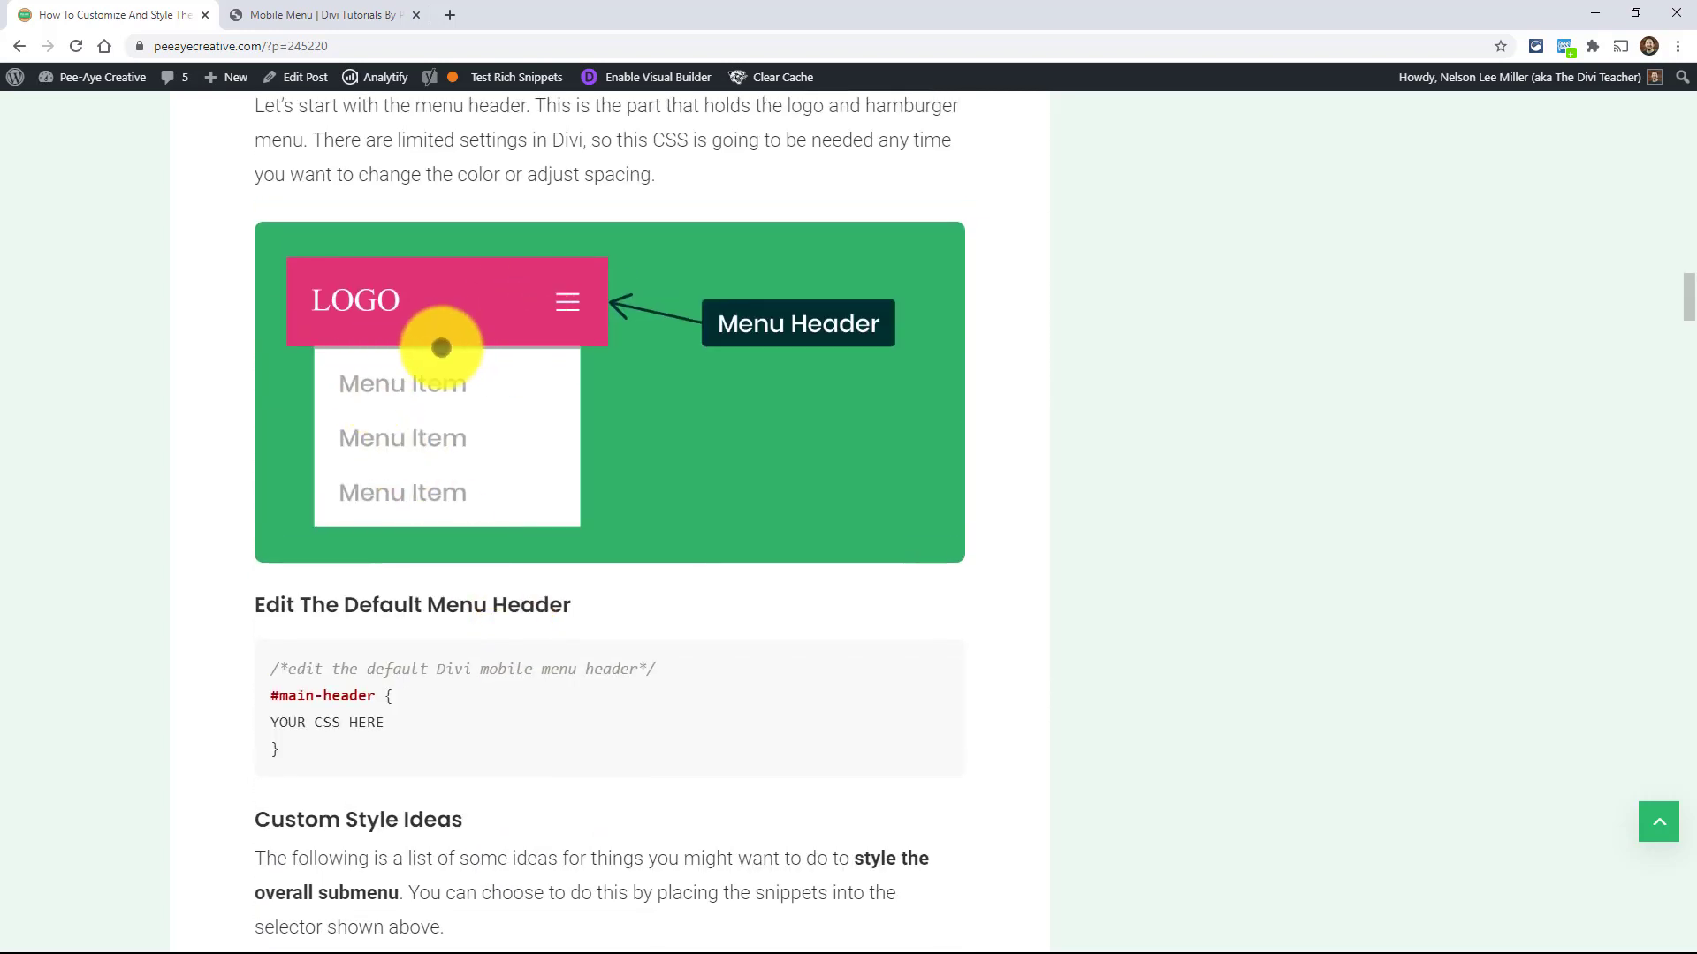
{"action": "scroll", "coordinate": [446, 314], "scroll_direction": "down", "scroll_amount": 4}
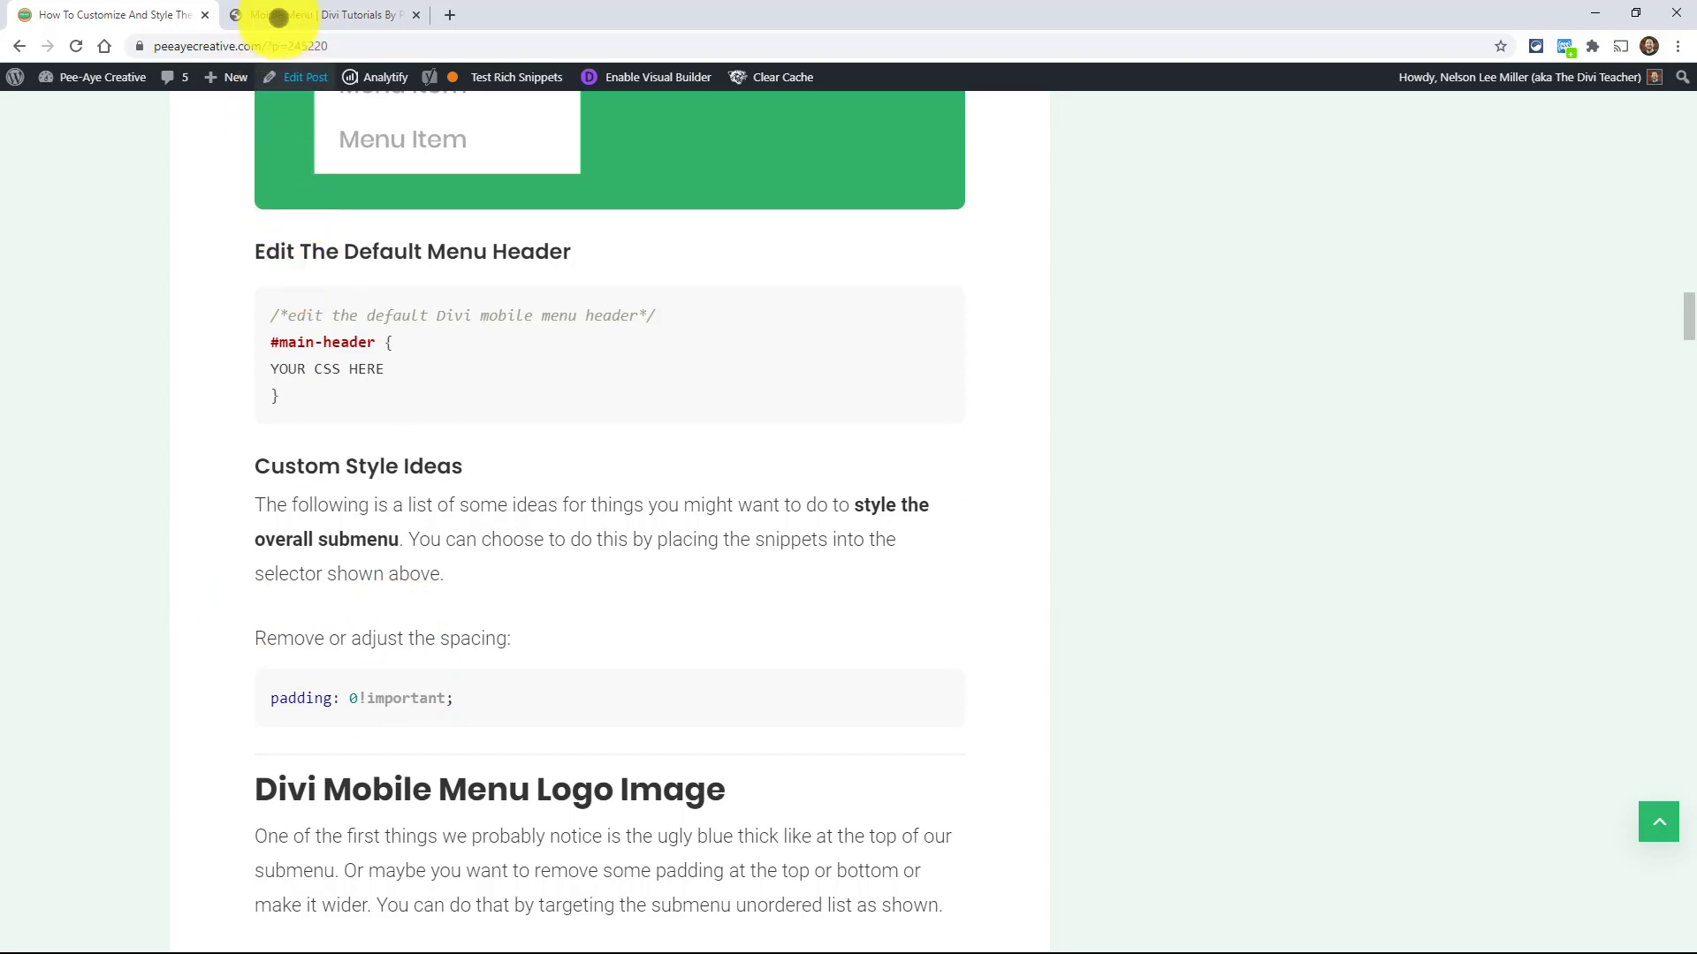
{"action": "left_click", "coordinate": [279, 11]}
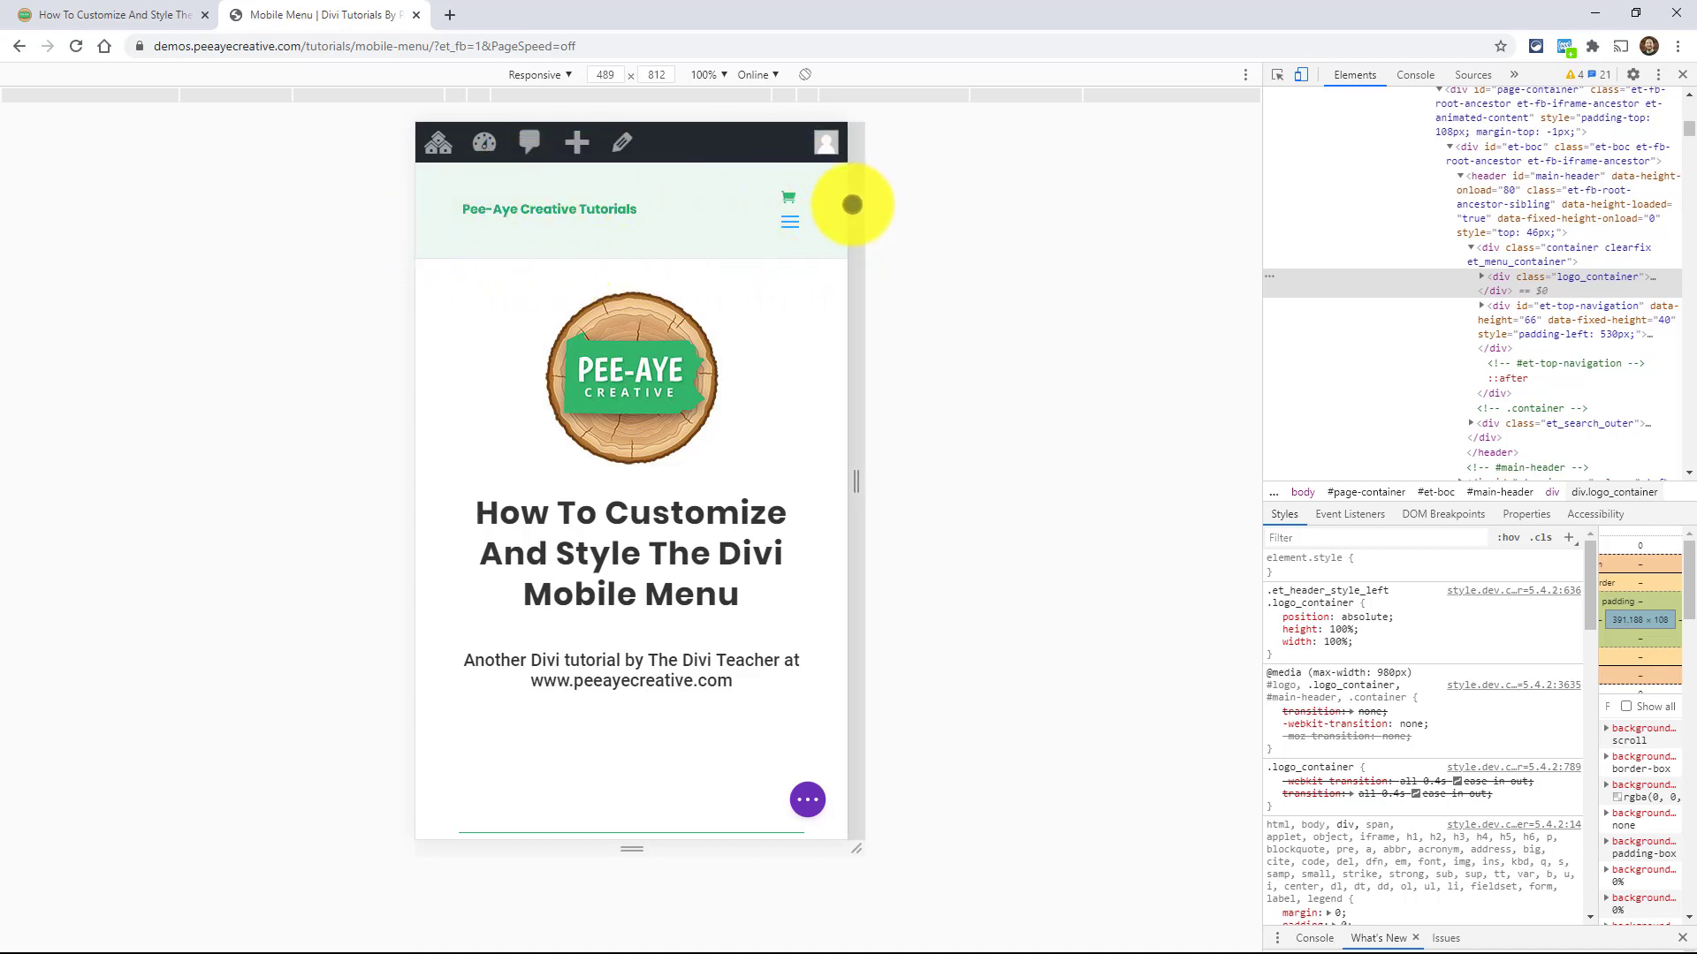
- Glance further down the article, then close DevTools on the demo page
{"action": "left_click", "coordinate": [84, 15]}
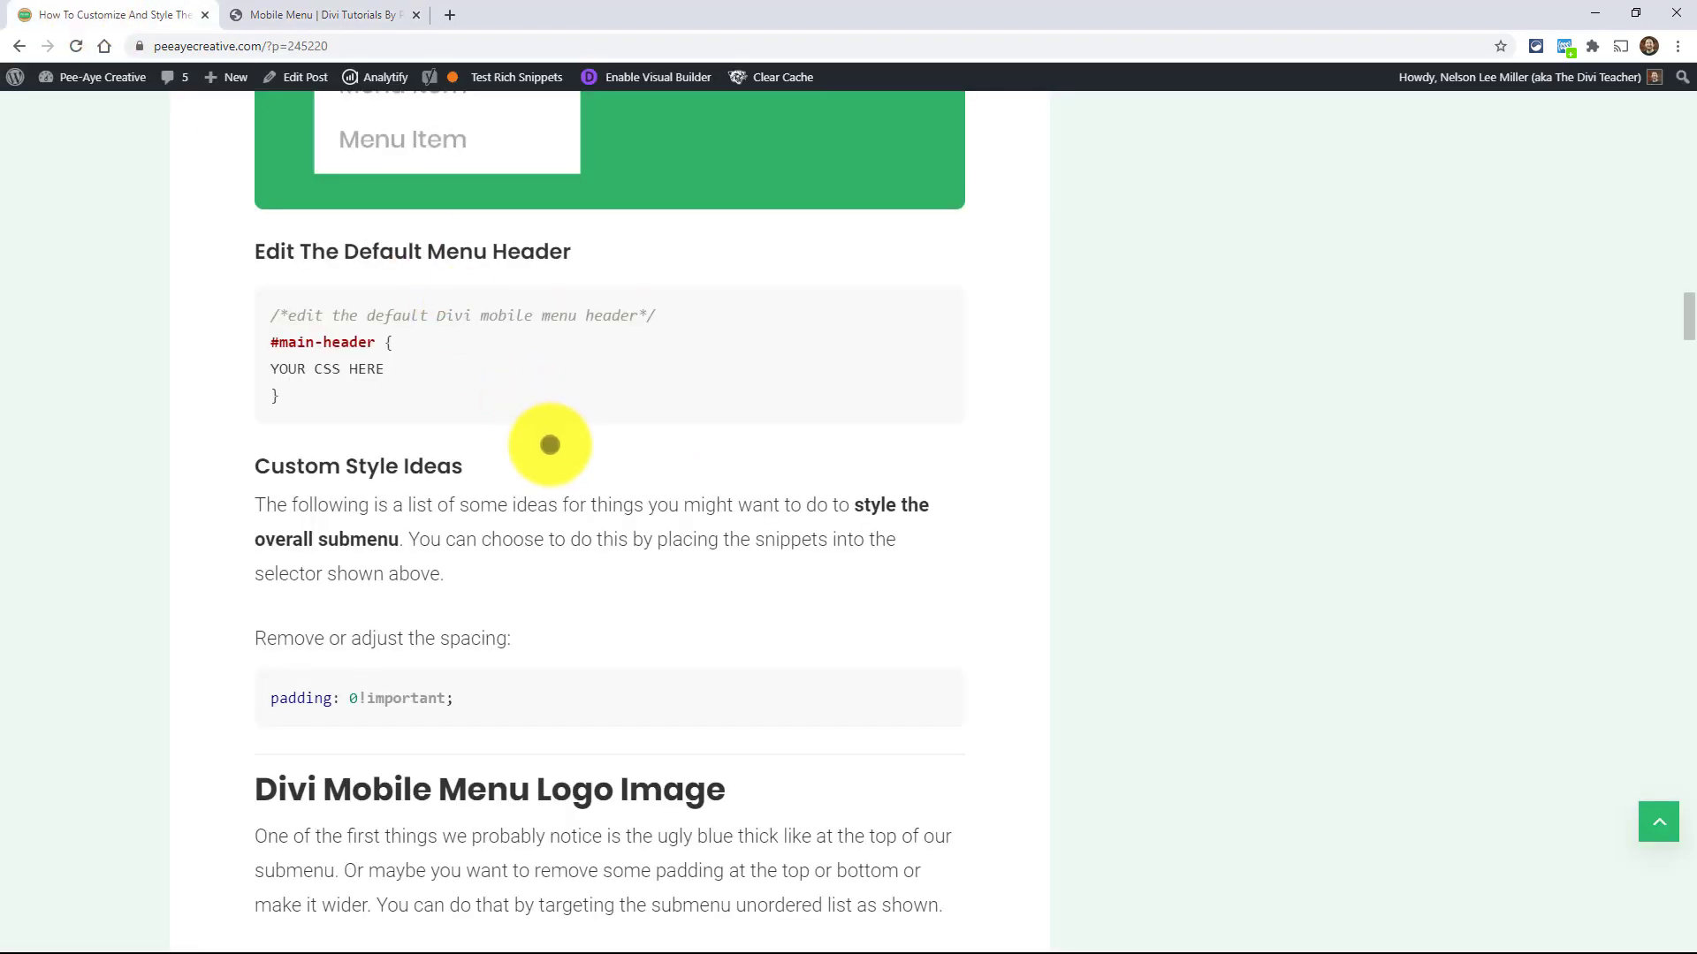
{"action": "scroll", "coordinate": [541, 444], "scroll_direction": "down", "scroll_amount": 3}
{"action": "scroll", "coordinate": [542, 444], "scroll_direction": "down", "scroll_amount": 2}
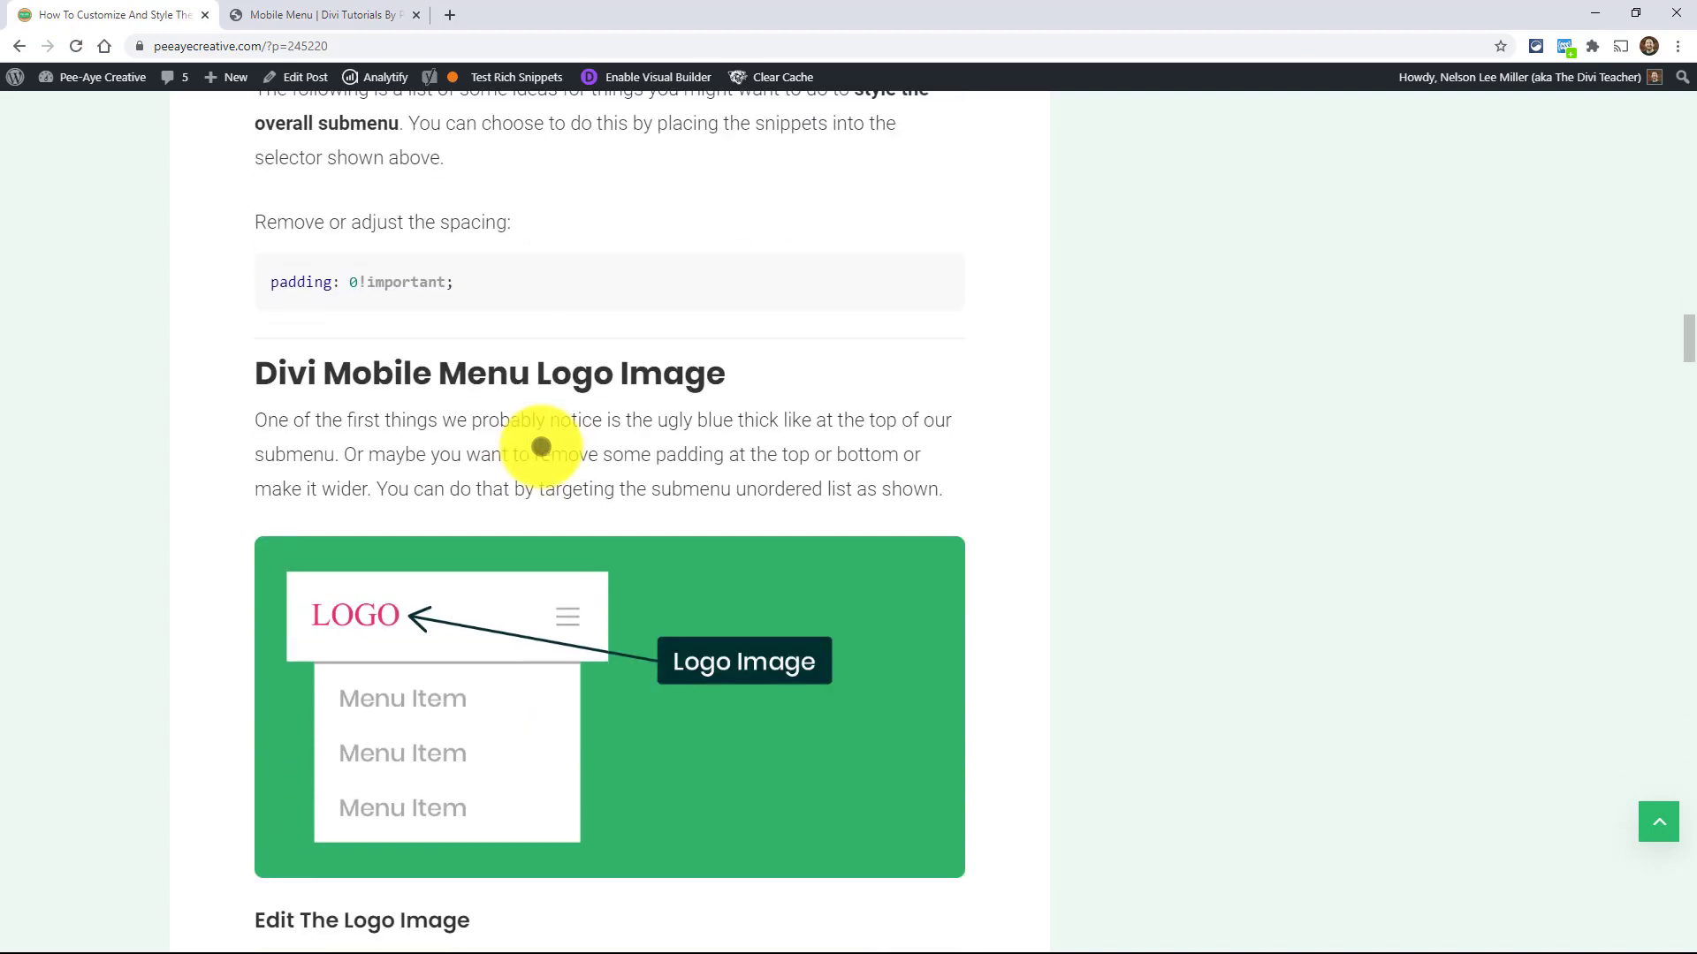
{"action": "left_click", "coordinate": [295, 14]}
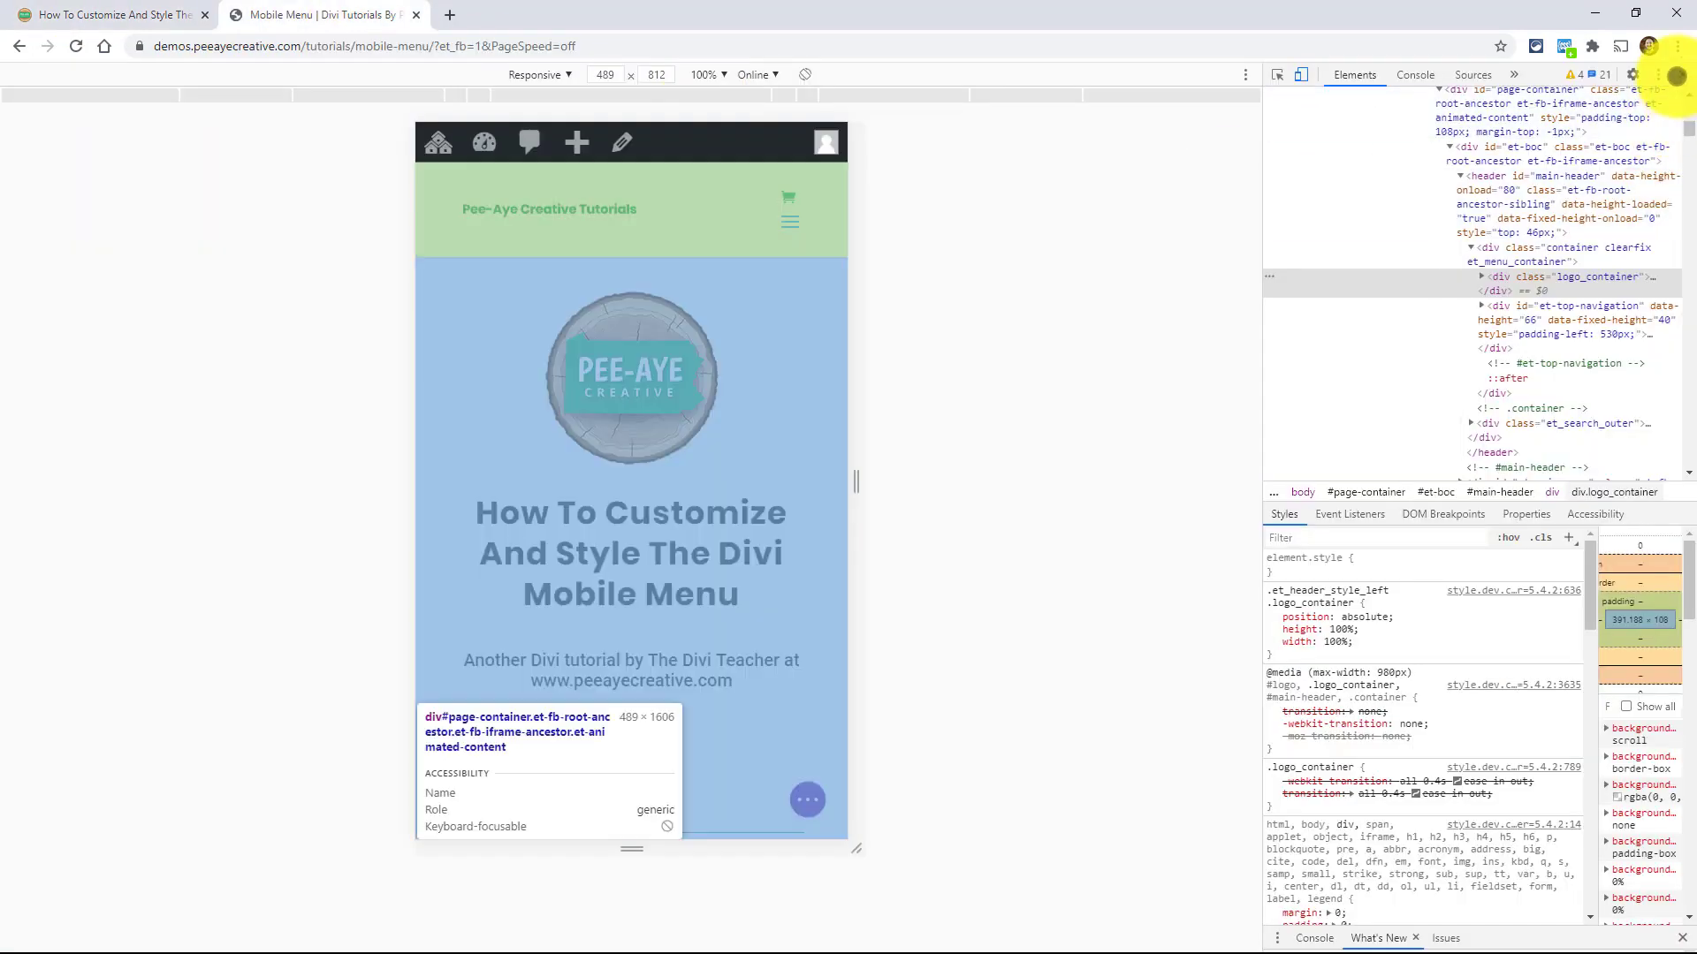
{"action": "left_click", "coordinate": [1681, 74]}
- Try a dark grey background on the INNER menu module, then cancel the change
{"action": "mouse_move", "coordinate": [783, 390]}
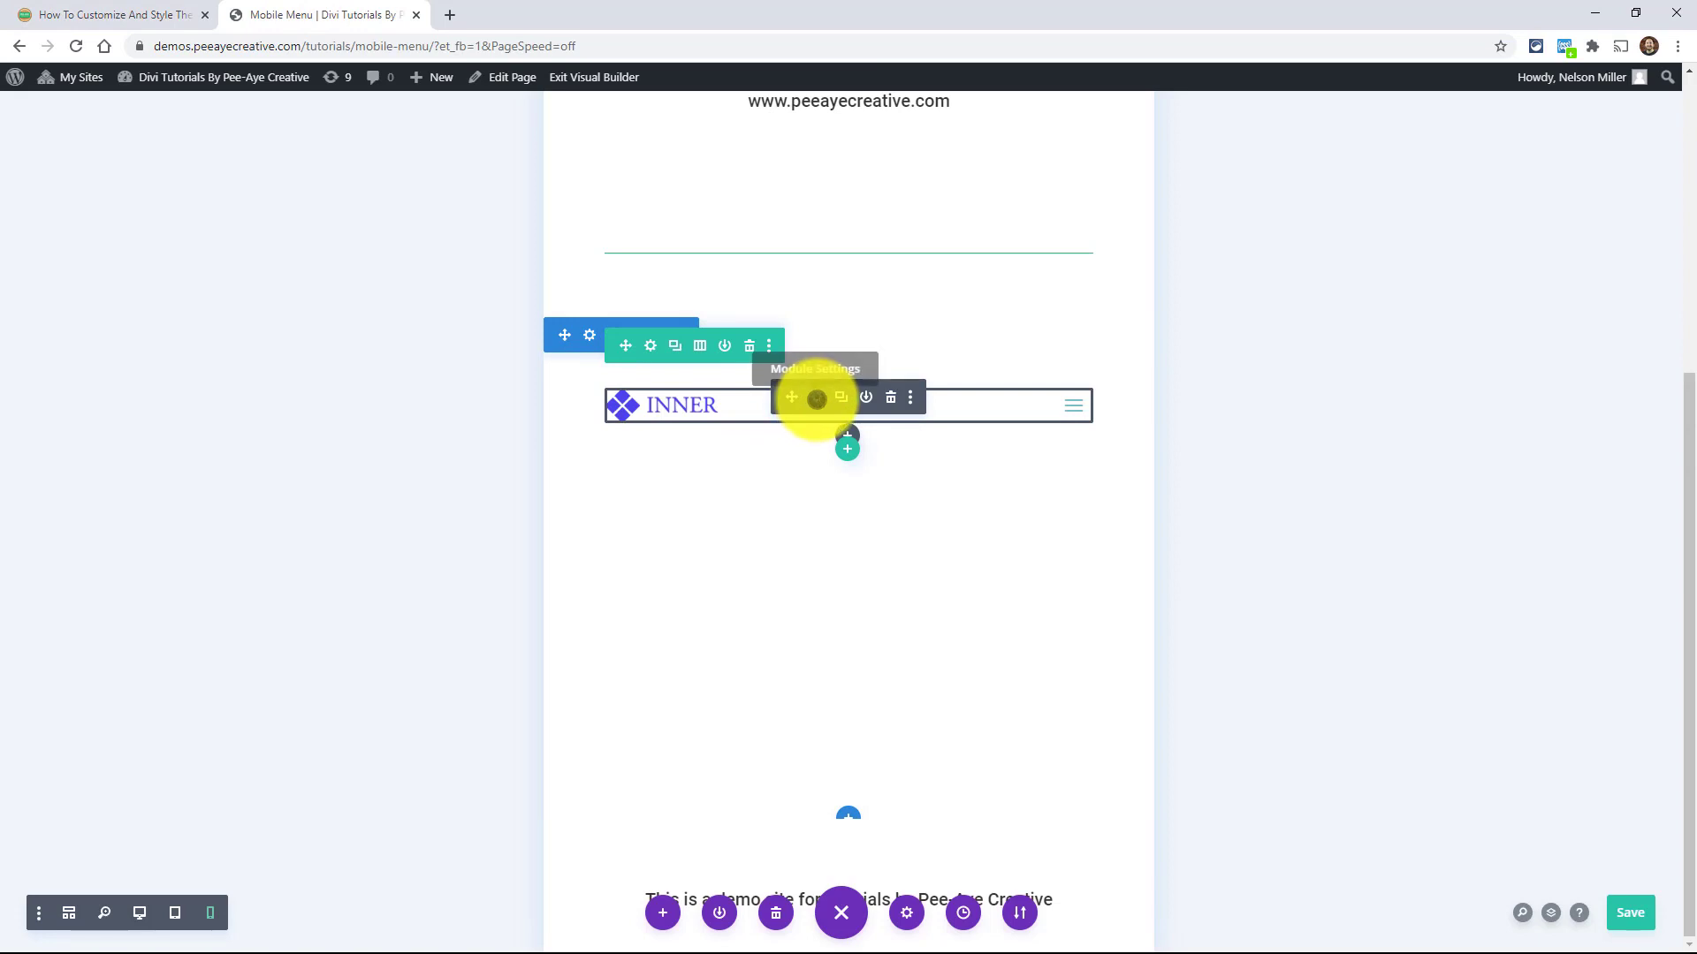
{"action": "left_click", "coordinate": [816, 399]}
{"action": "left_click", "coordinate": [964, 583]}
{"action": "left_click", "coordinate": [1045, 558]}
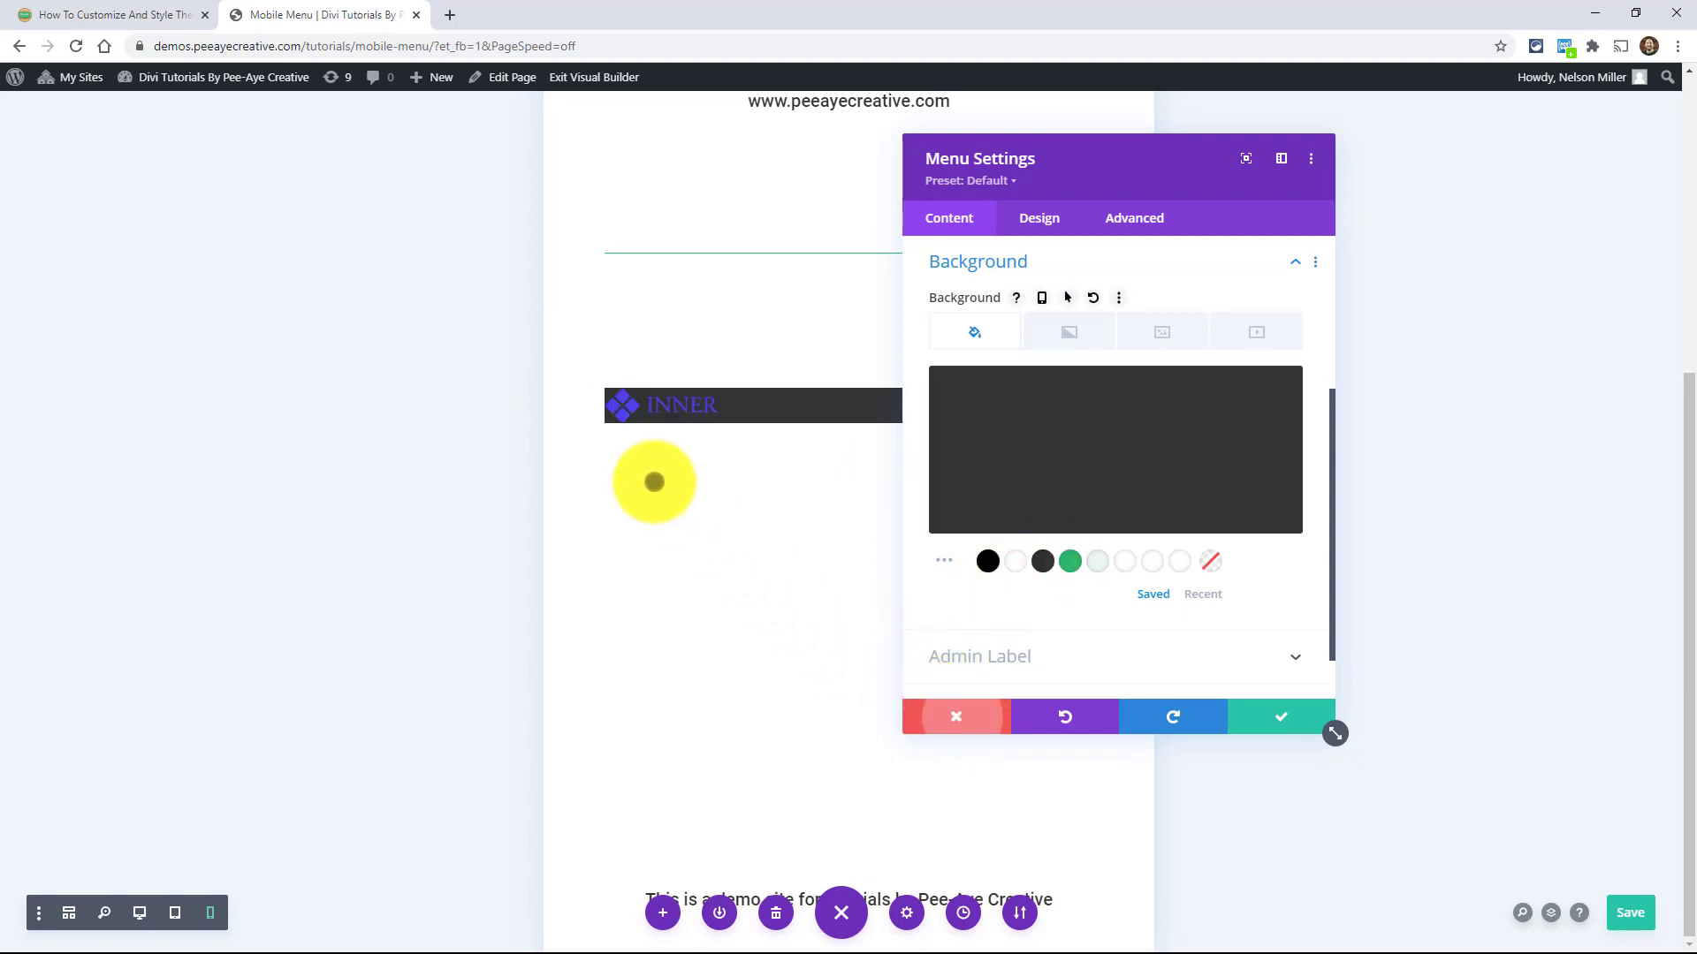
{"action": "key", "text": "ctrl+shift+d"}
{"action": "left_click", "coordinate": [919, 711]}
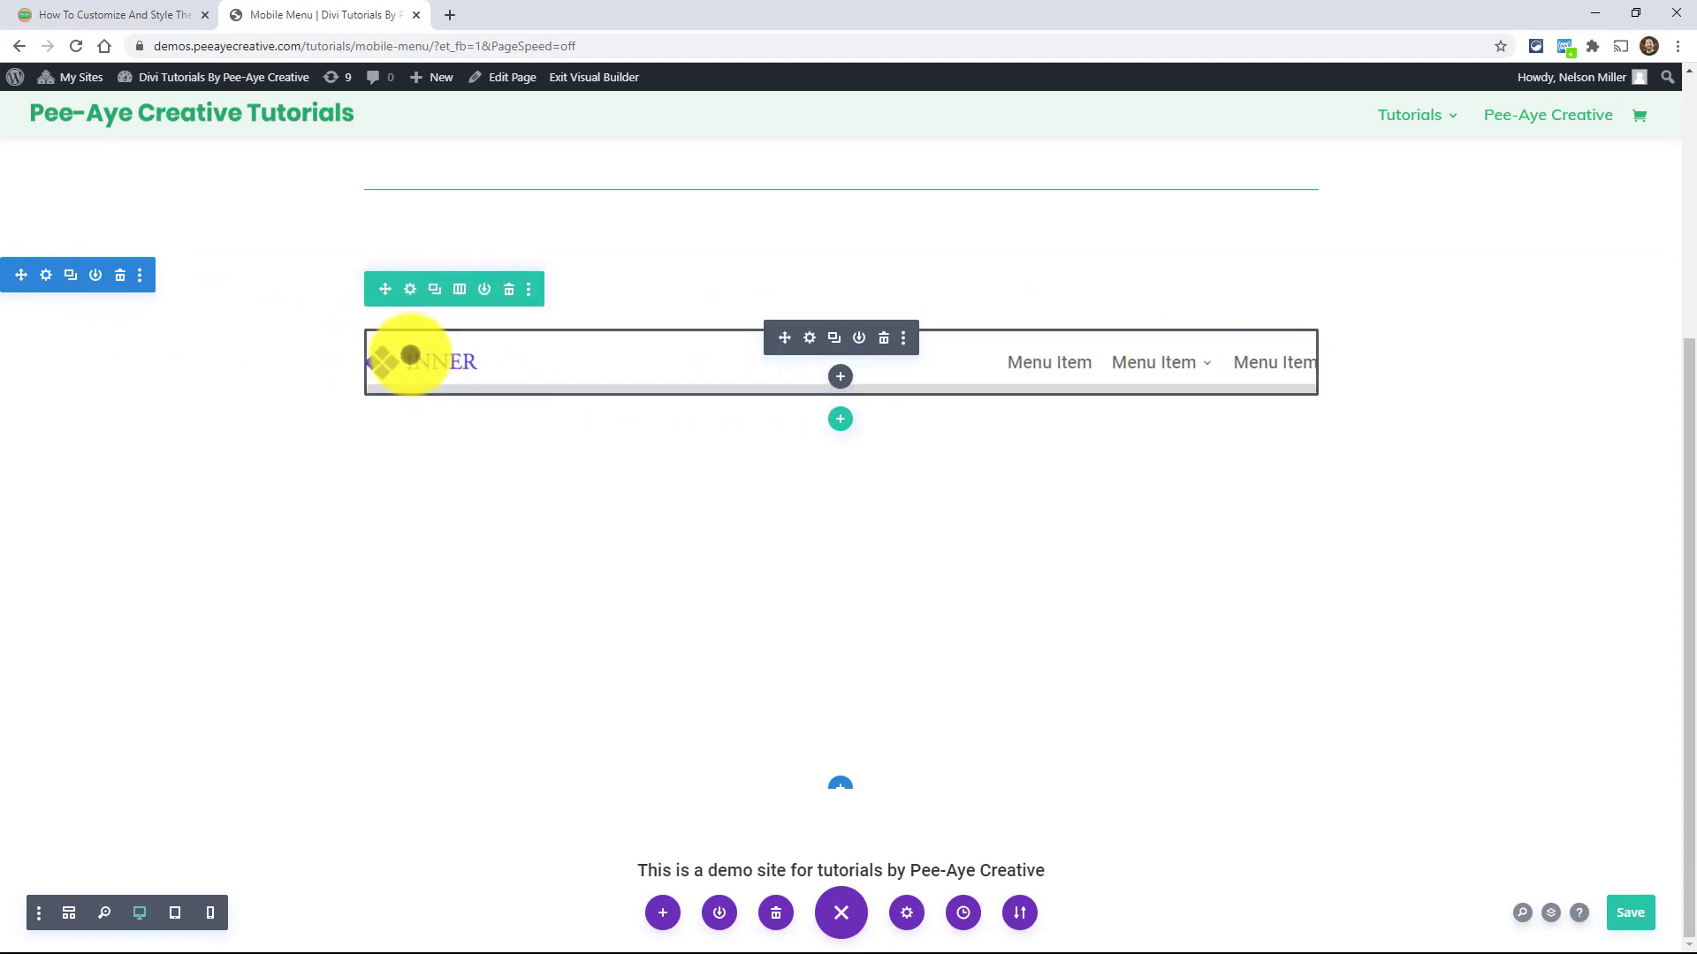
- Copy the .et_pb_menu__logo img snippet from the article
{"action": "left_click", "coordinate": [95, 17]}
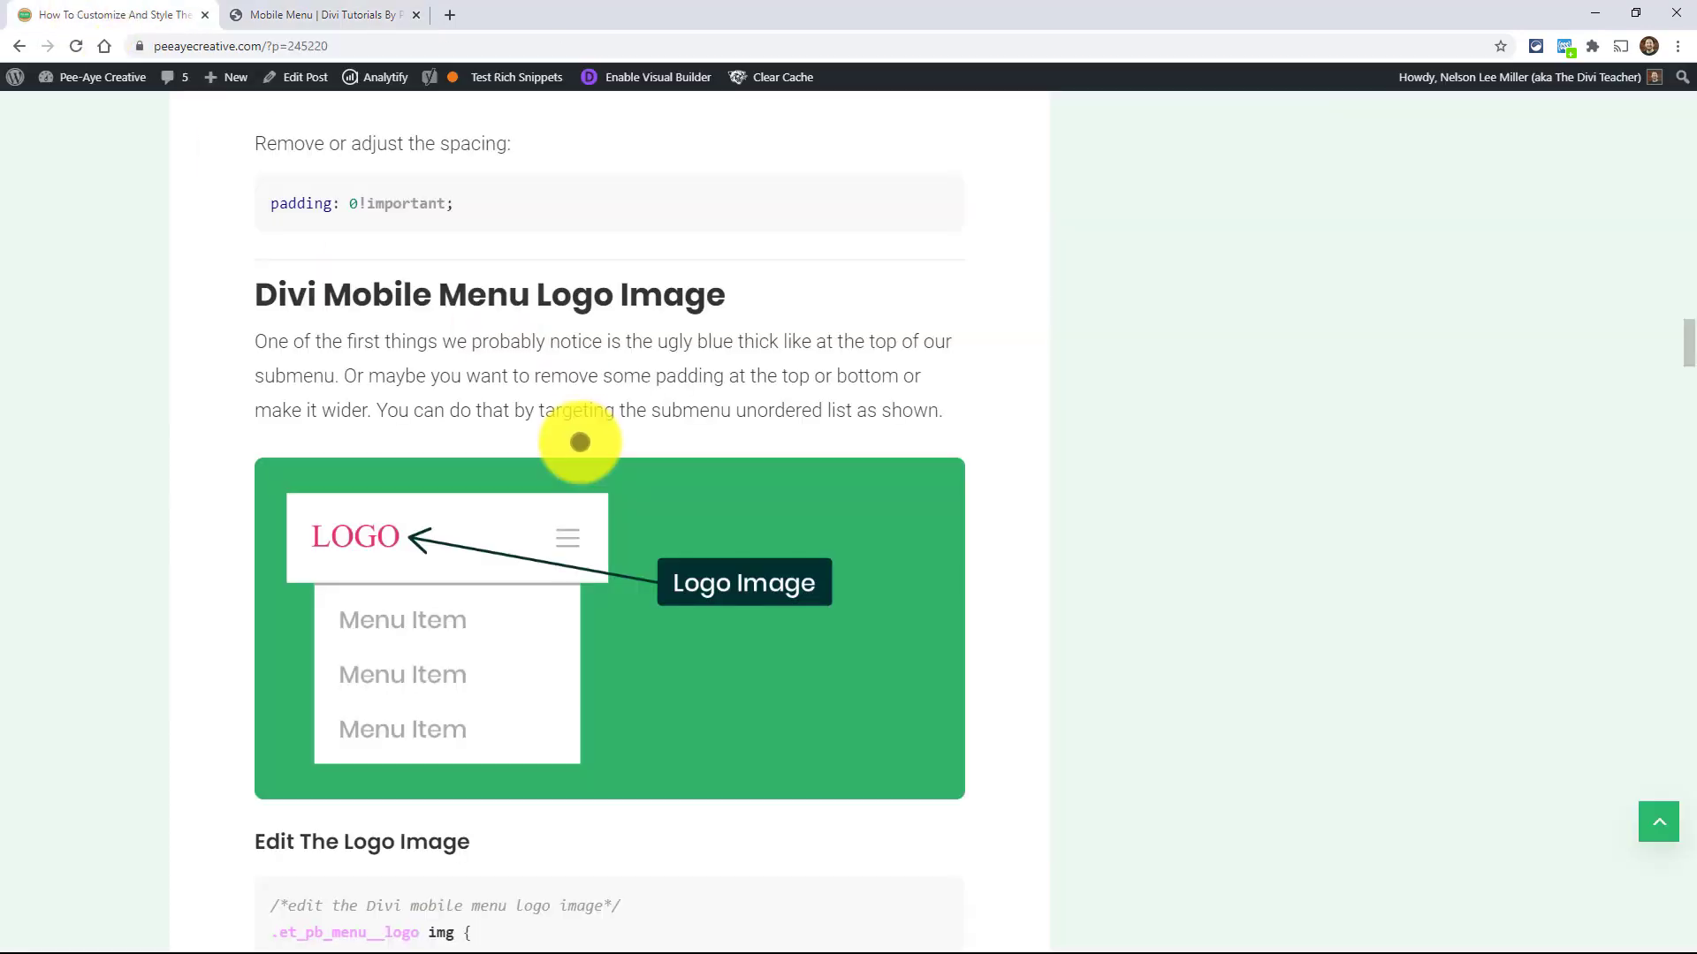
{"action": "scroll", "coordinate": [548, 468], "scroll_direction": "down", "scroll_amount": 1}
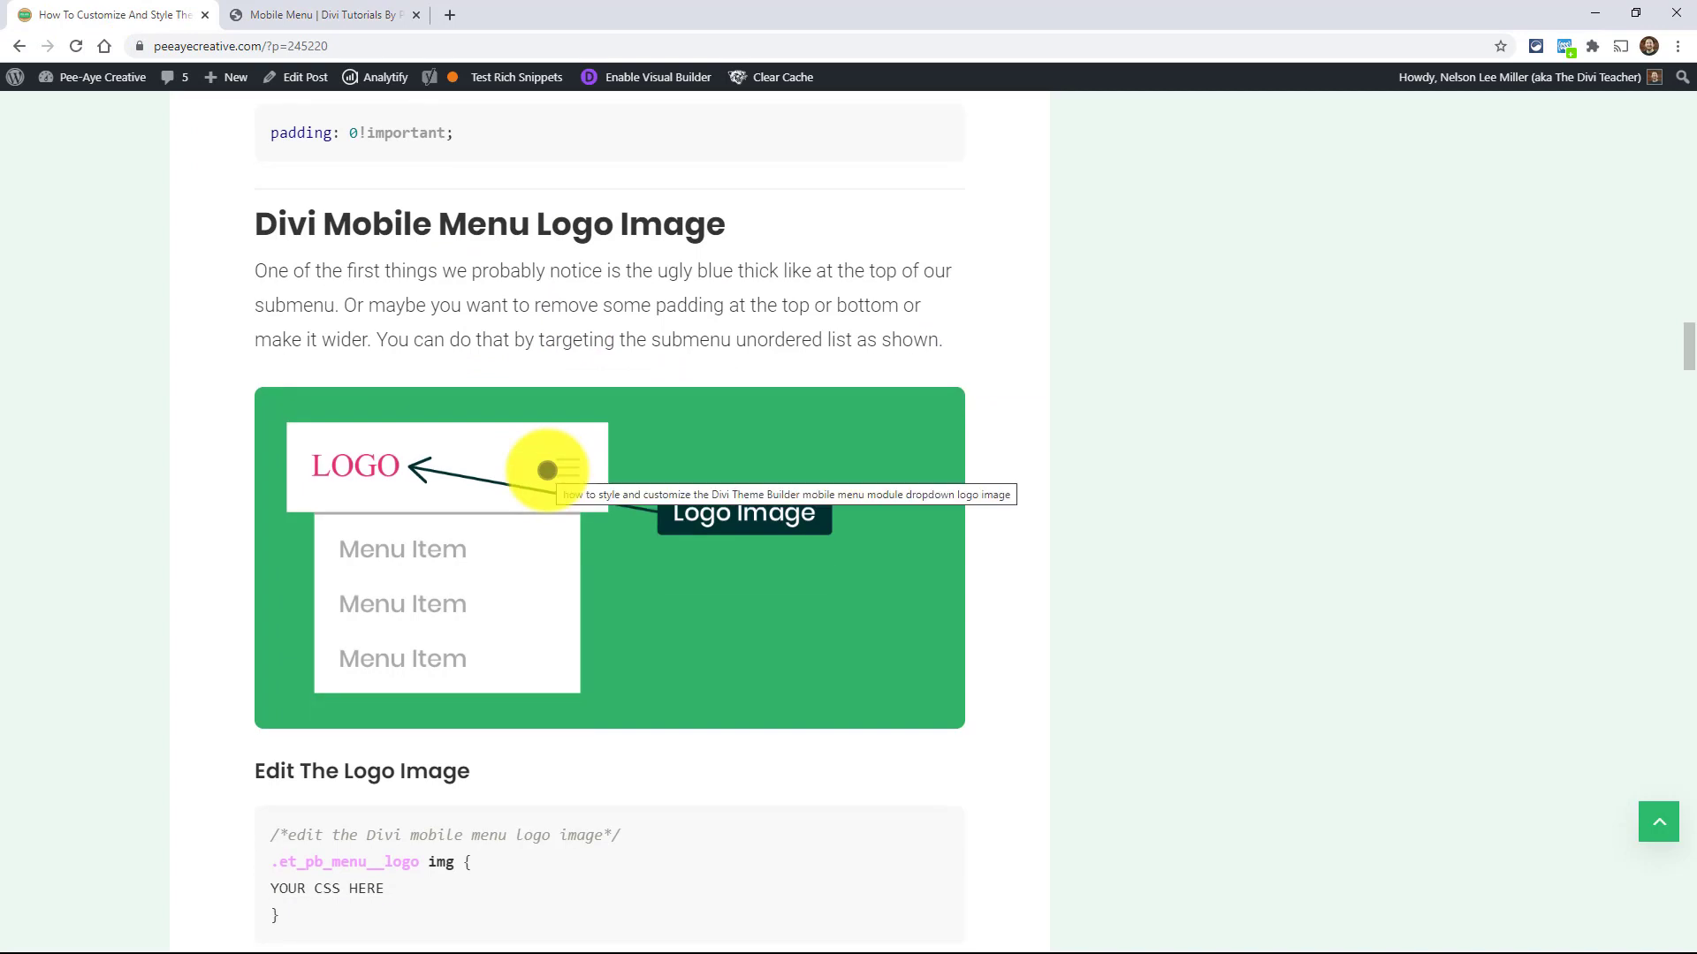
{"action": "scroll", "coordinate": [547, 470], "scroll_direction": "down", "scroll_amount": 3}
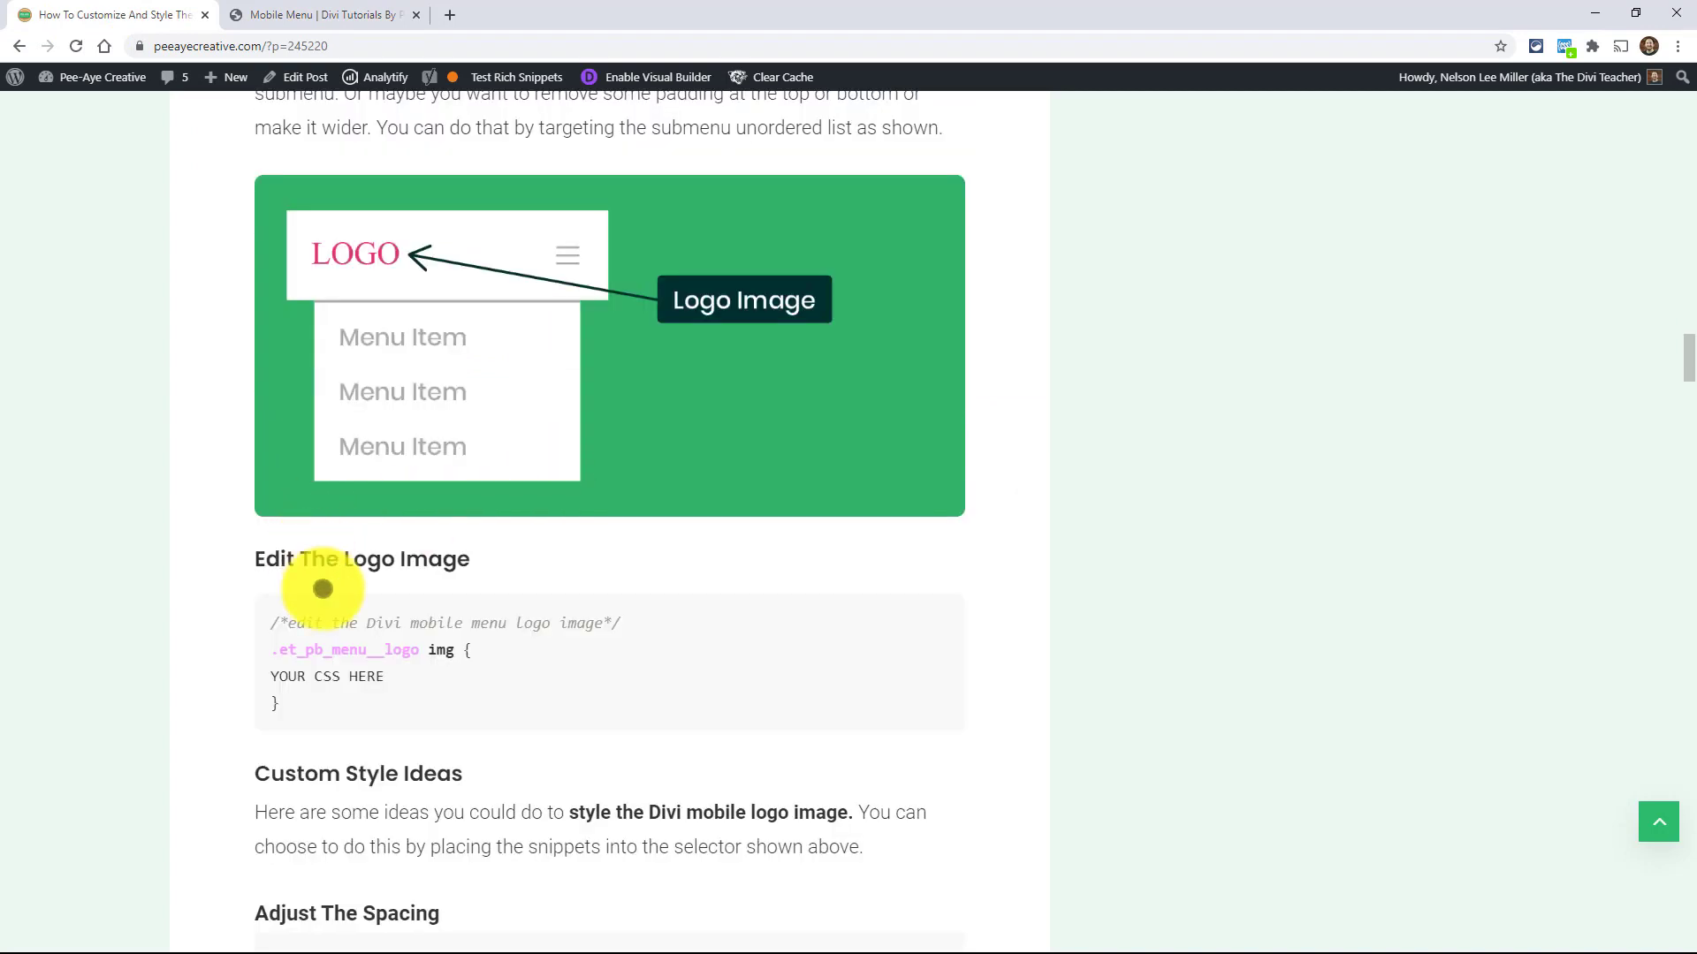
{"action": "left_click_drag", "start_coordinate": [283, 706], "coordinate": [273, 621]}
{"action": "key", "text": "ctrl+c"}
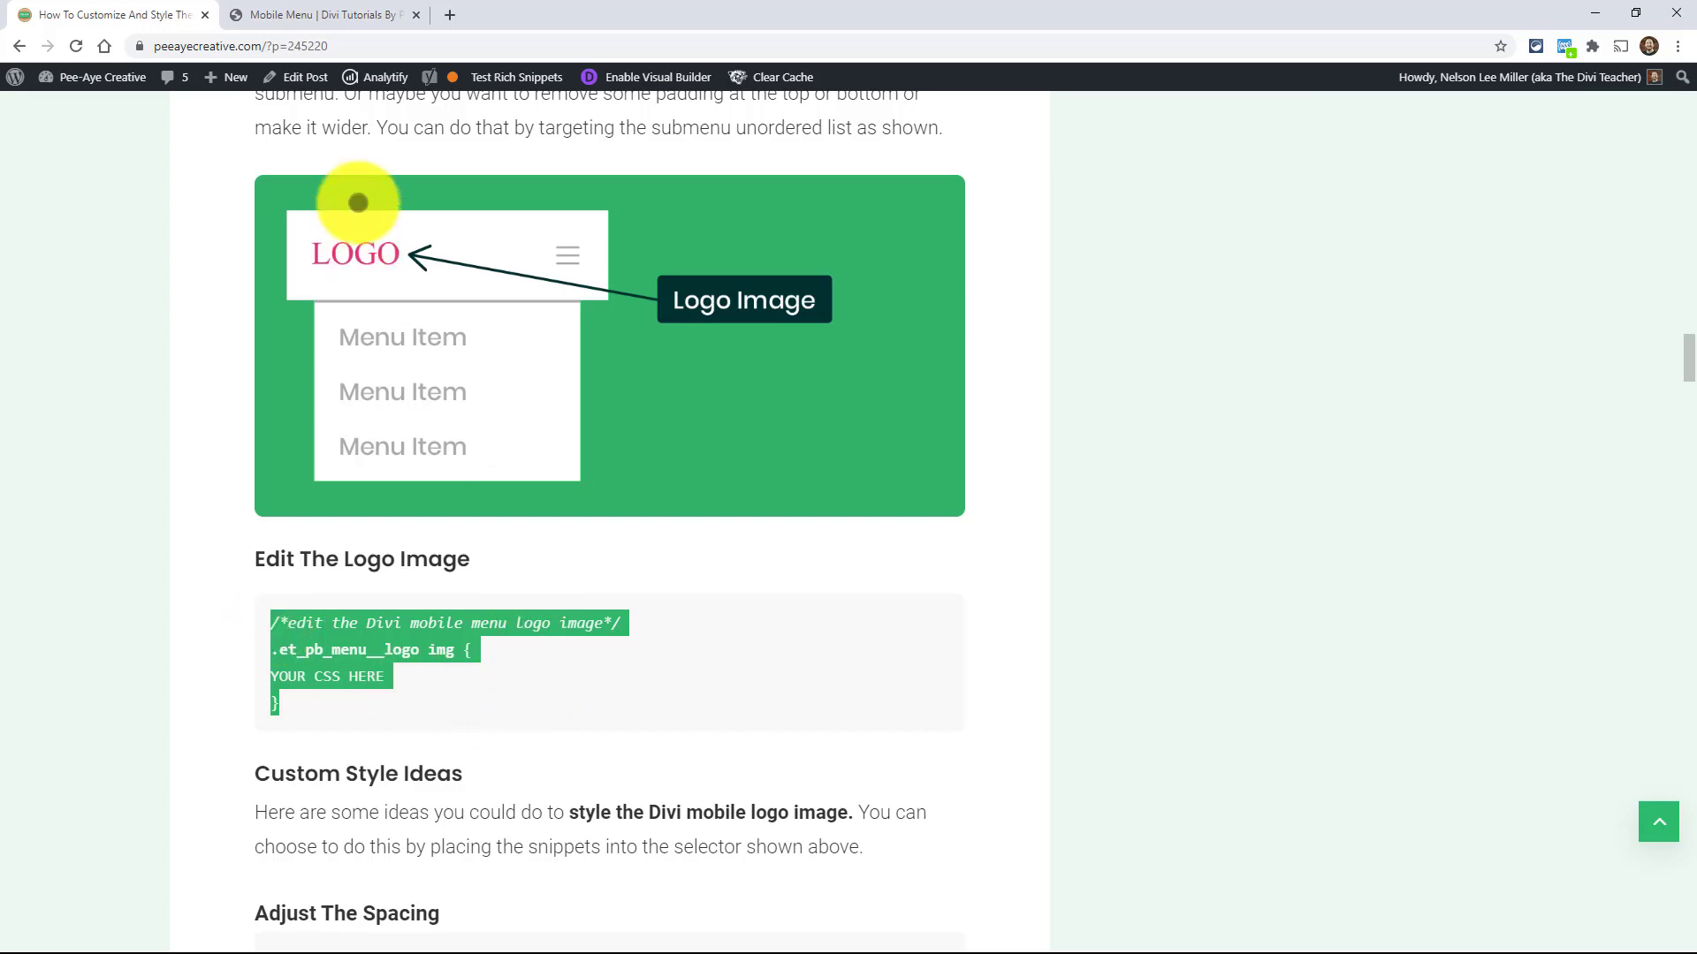
- Paste the logo snippet into Page Settings' Advanced Custom CSS with the preview in phone view
{"action": "left_click", "coordinate": [338, 15]}
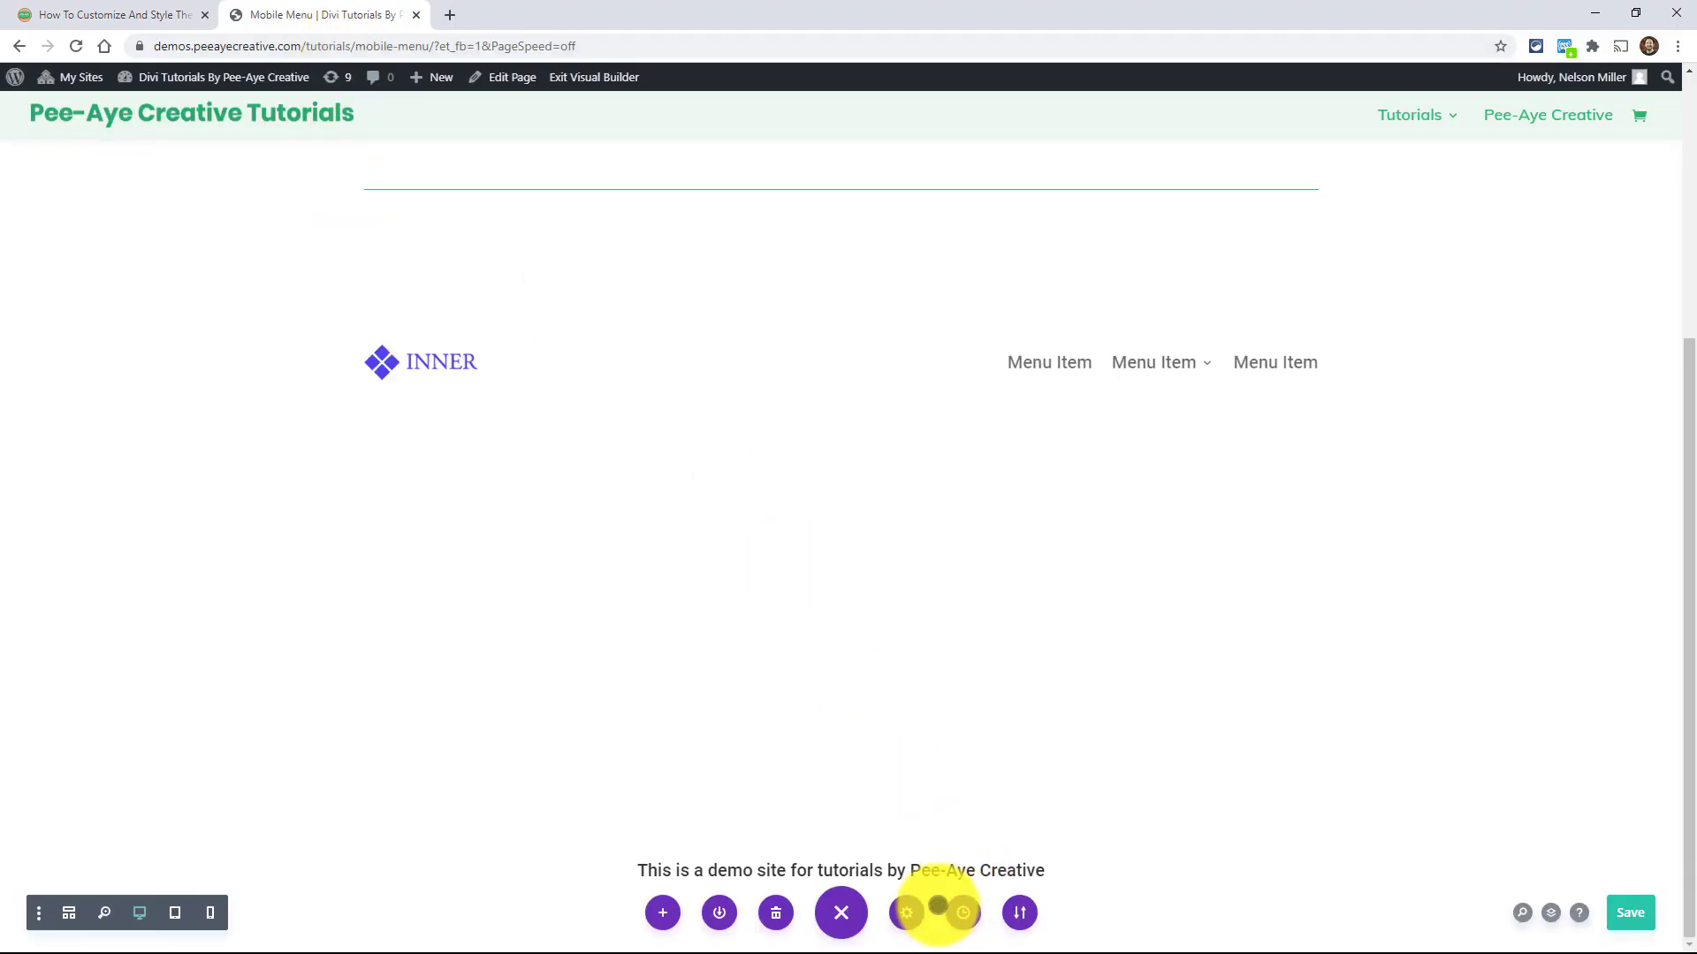
{"action": "left_click", "coordinate": [907, 911]}
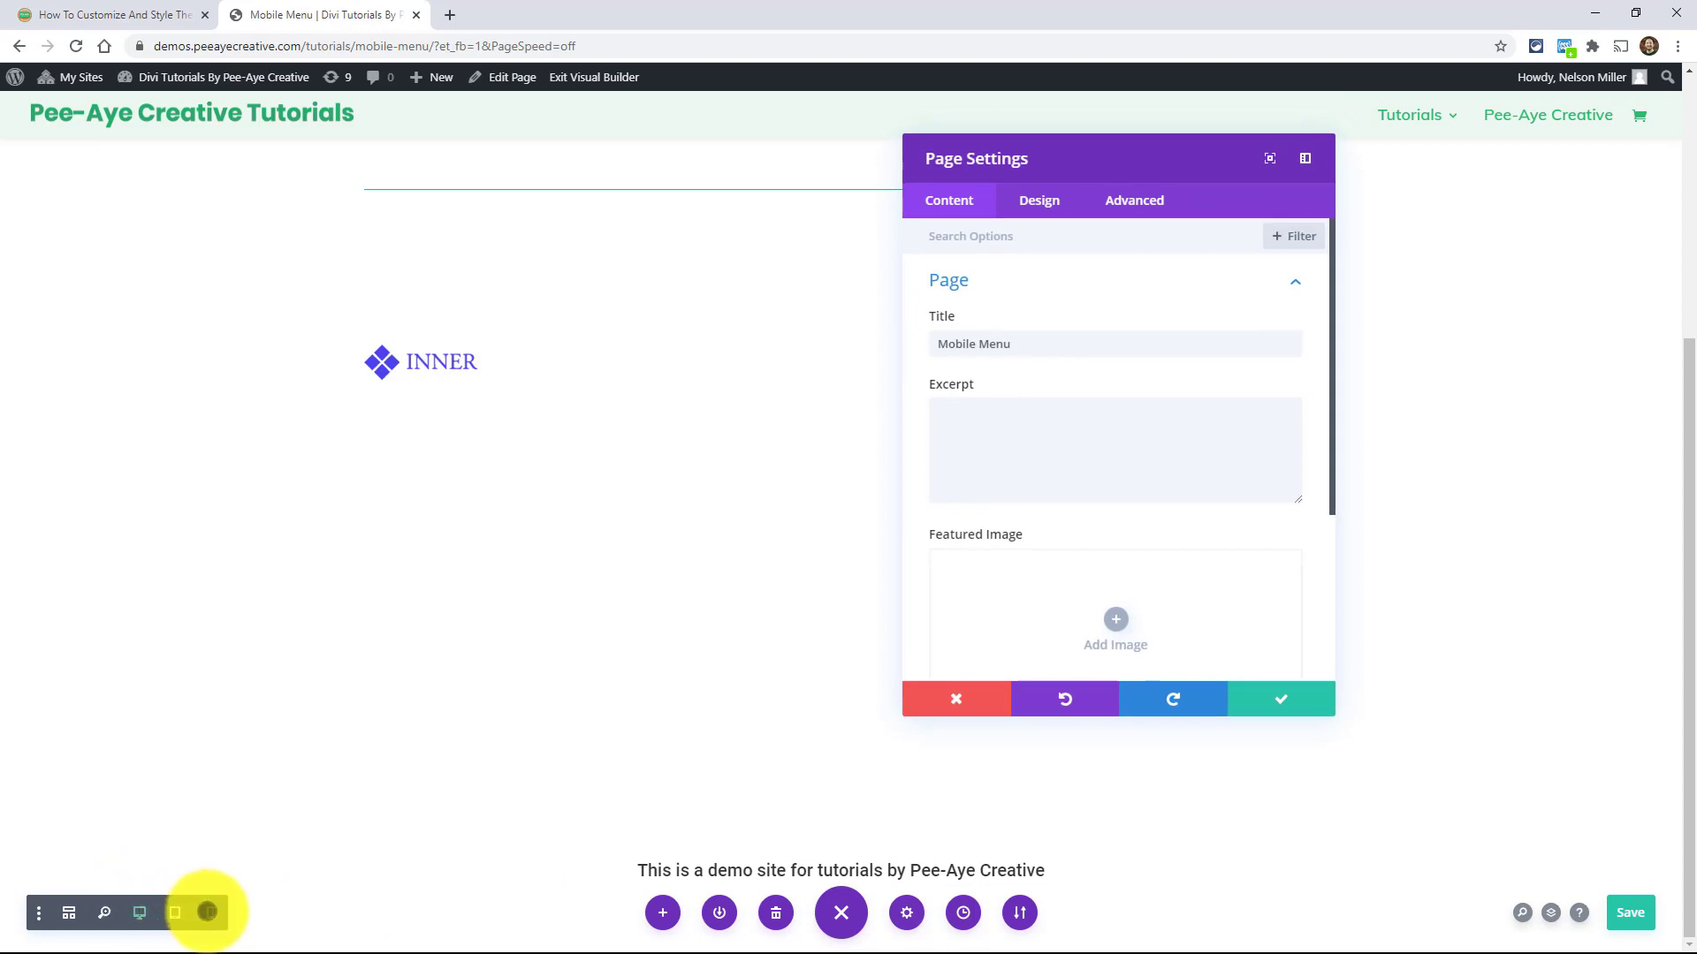
{"action": "left_click", "coordinate": [206, 911]}
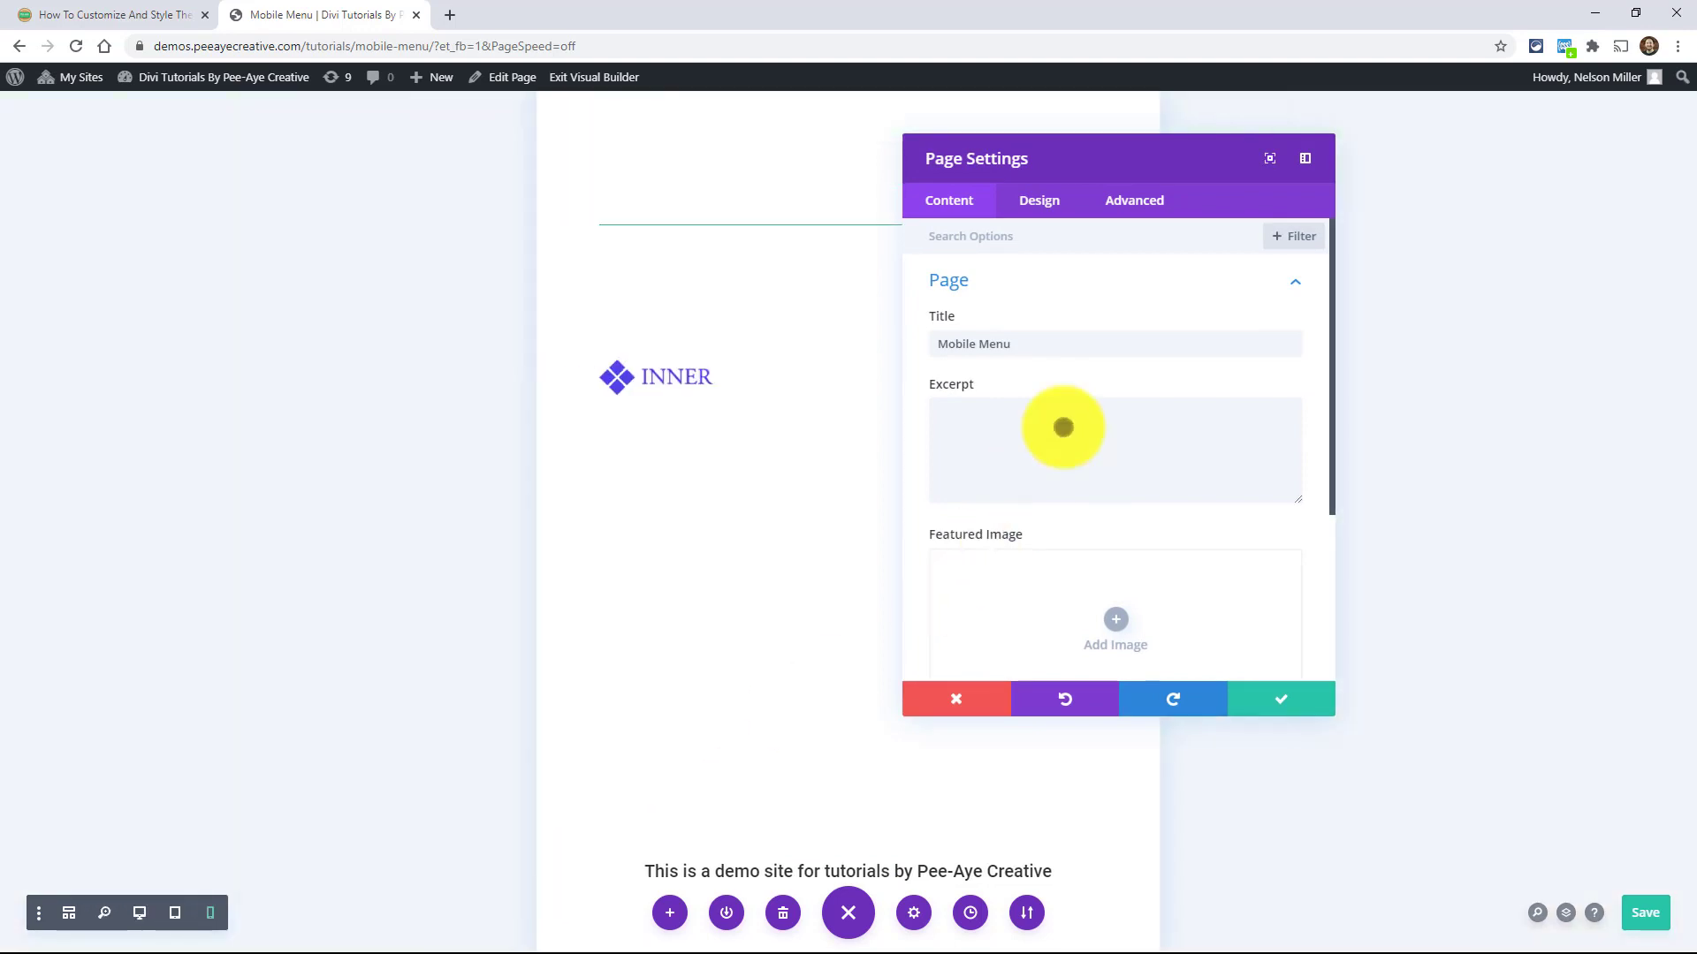
{"action": "left_click_drag", "start_coordinate": [1125, 165], "coordinate": [1344, 163]}
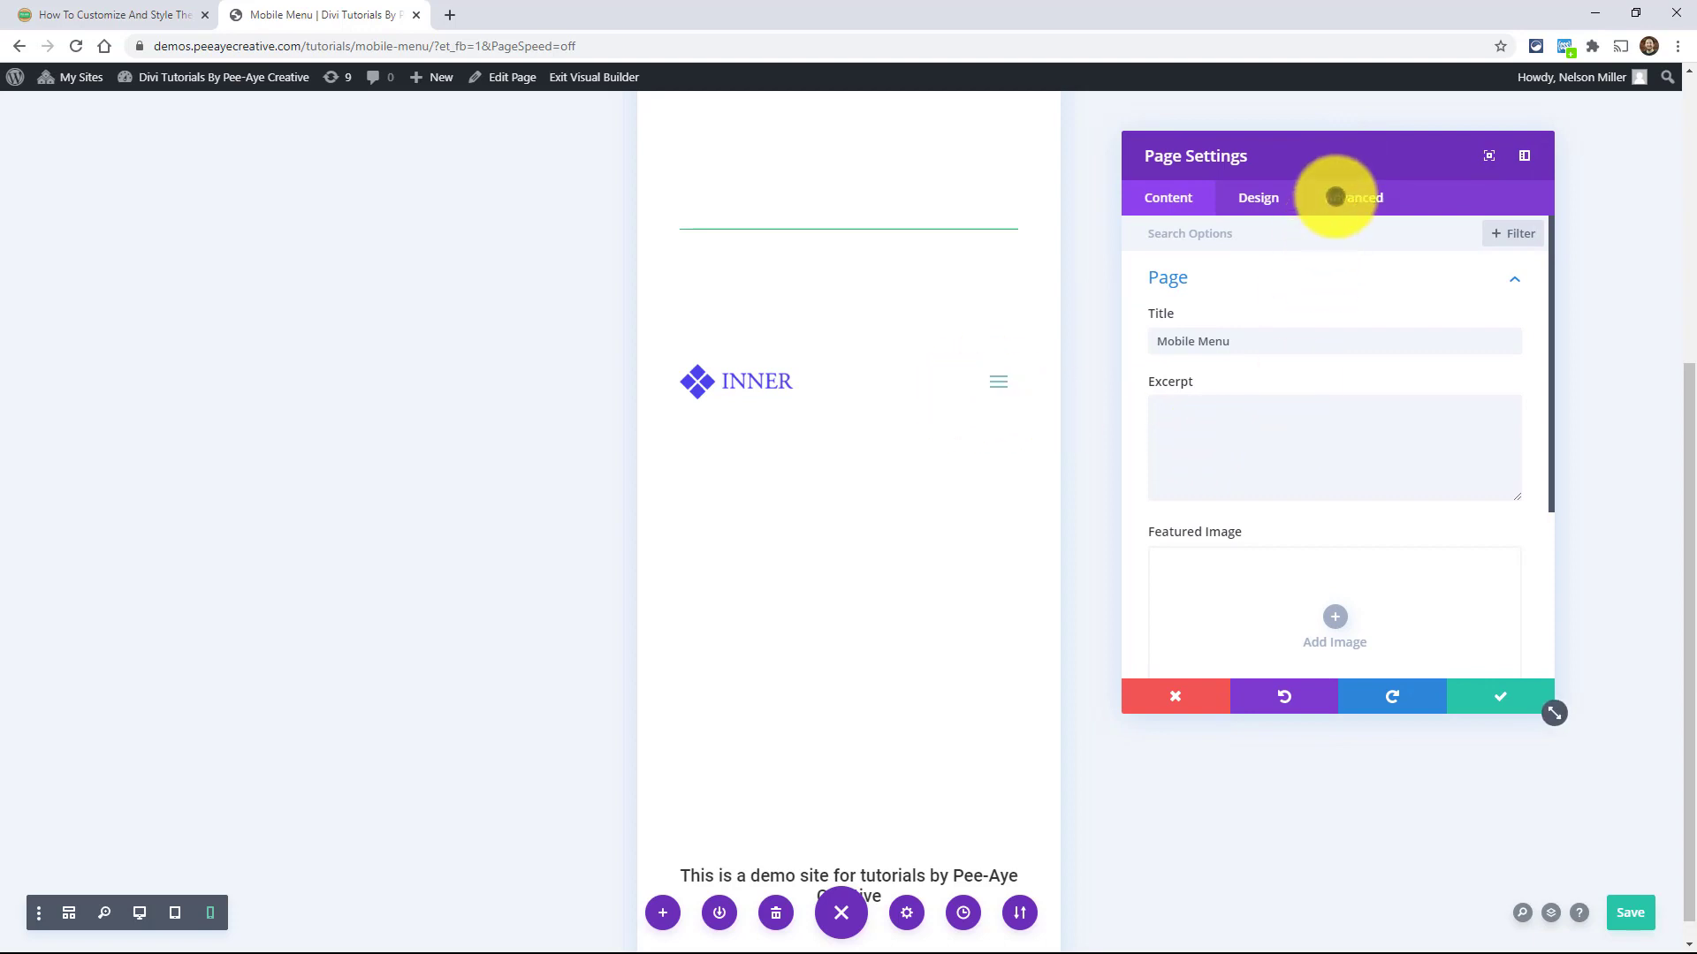
{"action": "left_click", "coordinate": [1339, 197]}
{"action": "left_click", "coordinate": [1219, 279]}
{"action": "left_click", "coordinate": [1238, 375]}
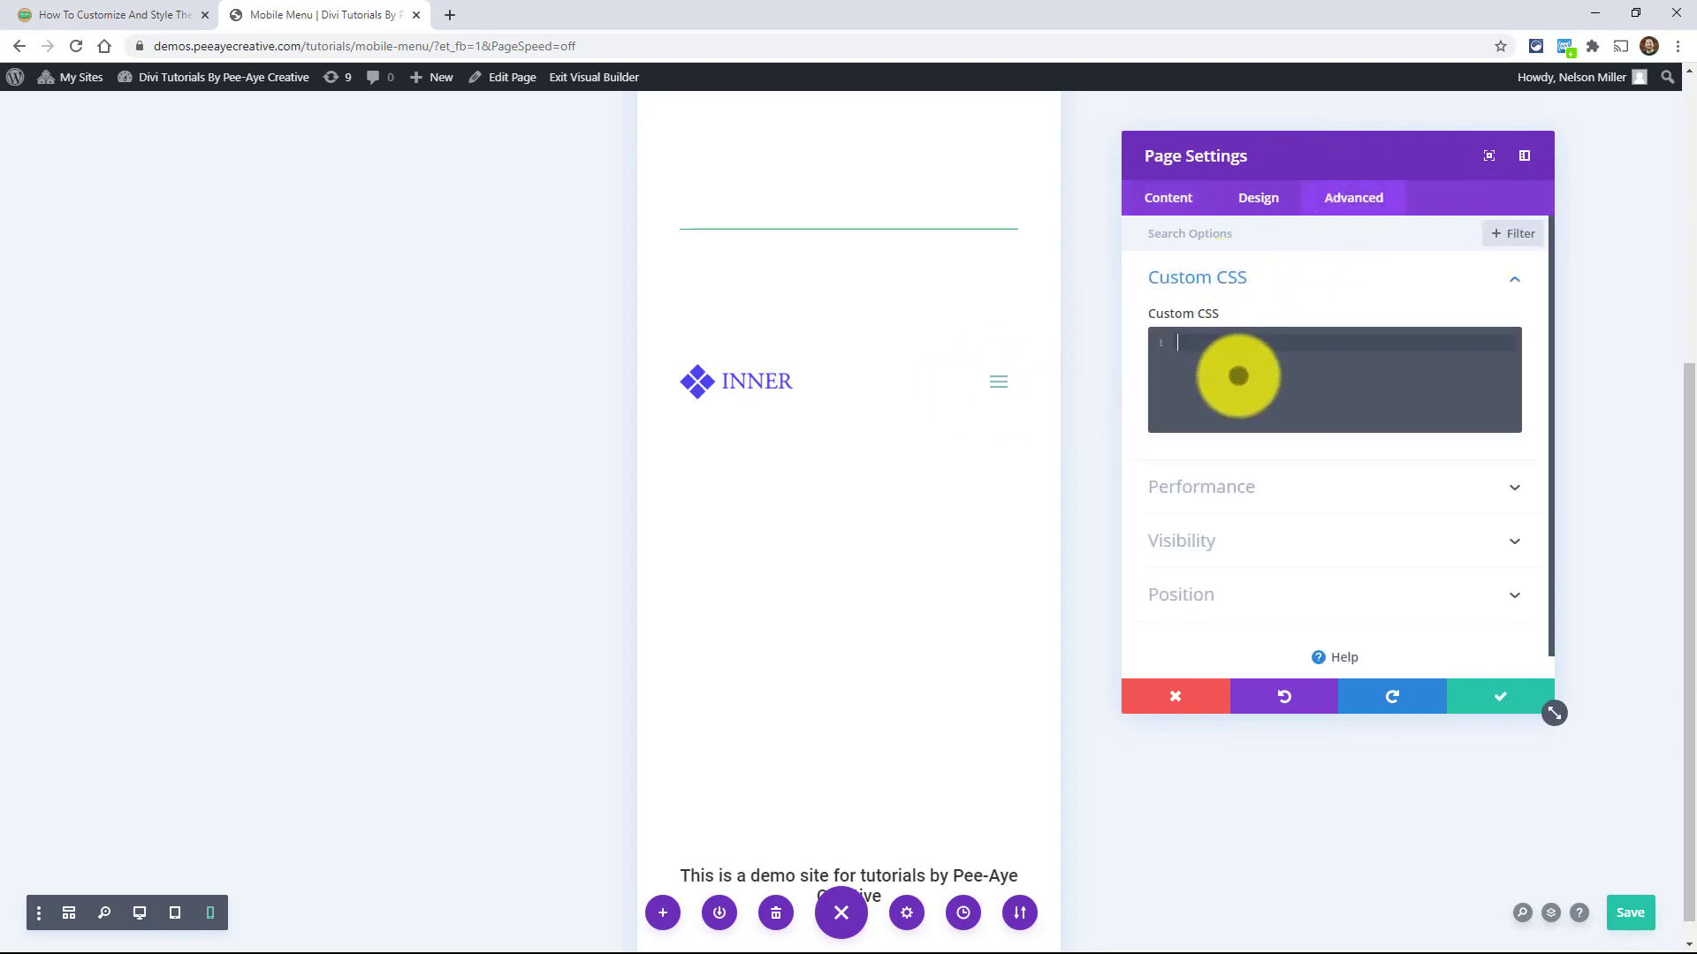
{"action": "key", "text": "ctrl+v"}
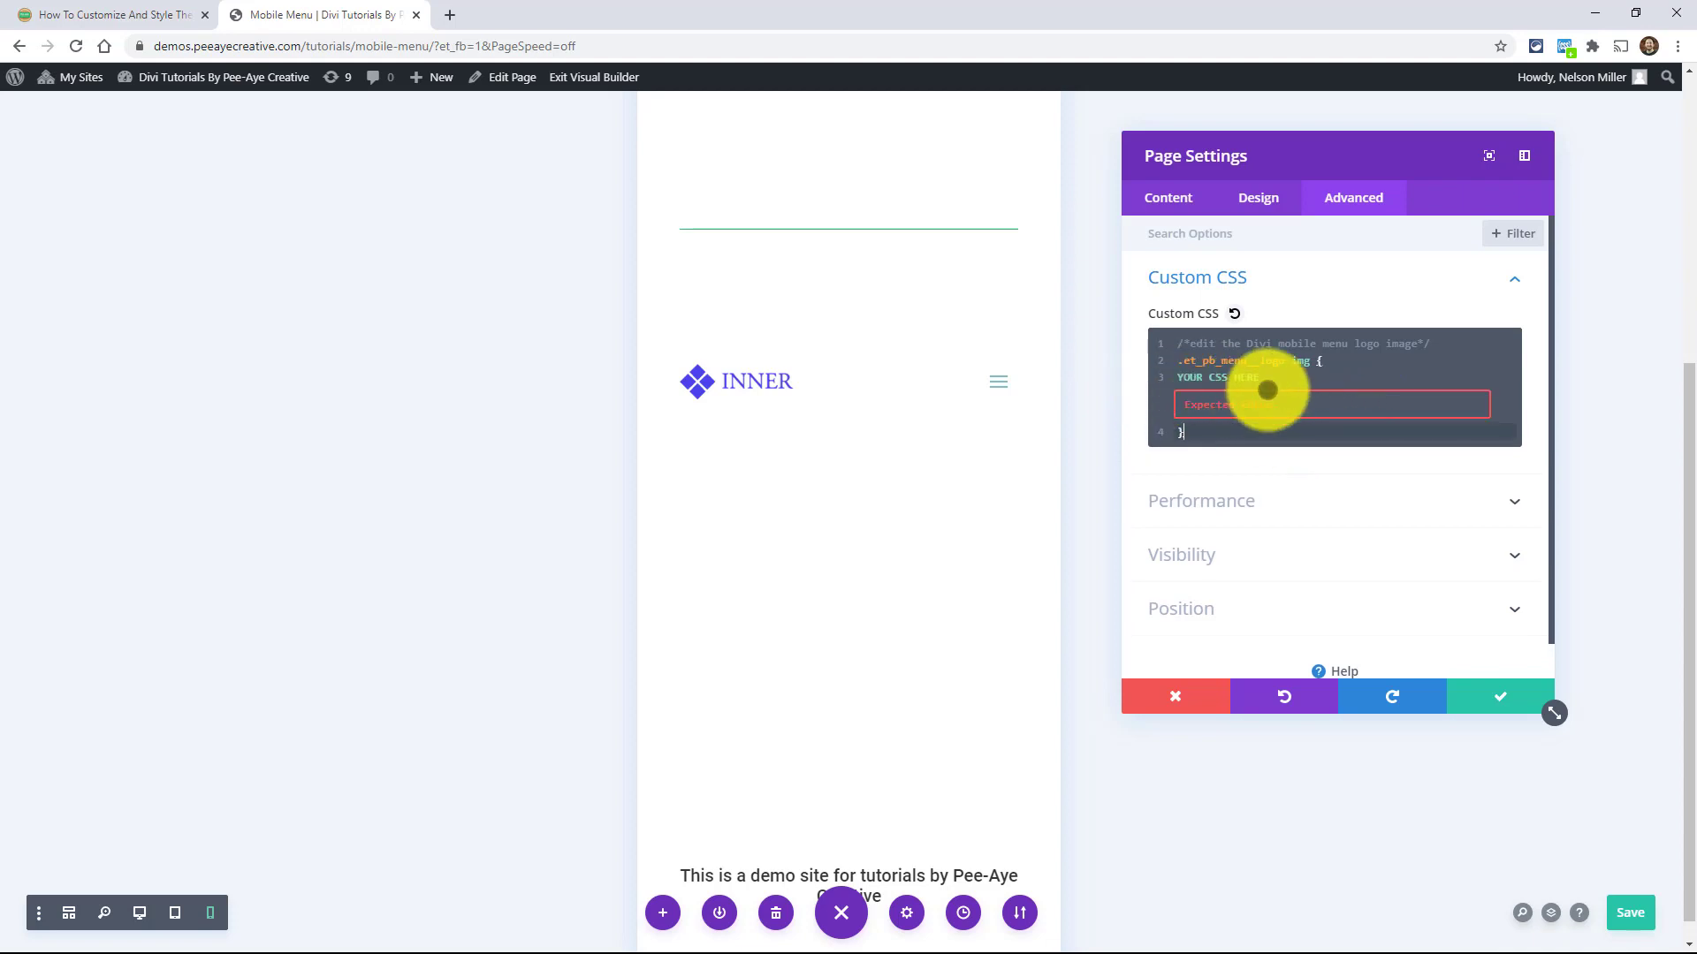
- Replace the logo rule's YOUR CSS HERE placeholder with width: 80% from the article
{"action": "left_click", "coordinate": [86, 11]}
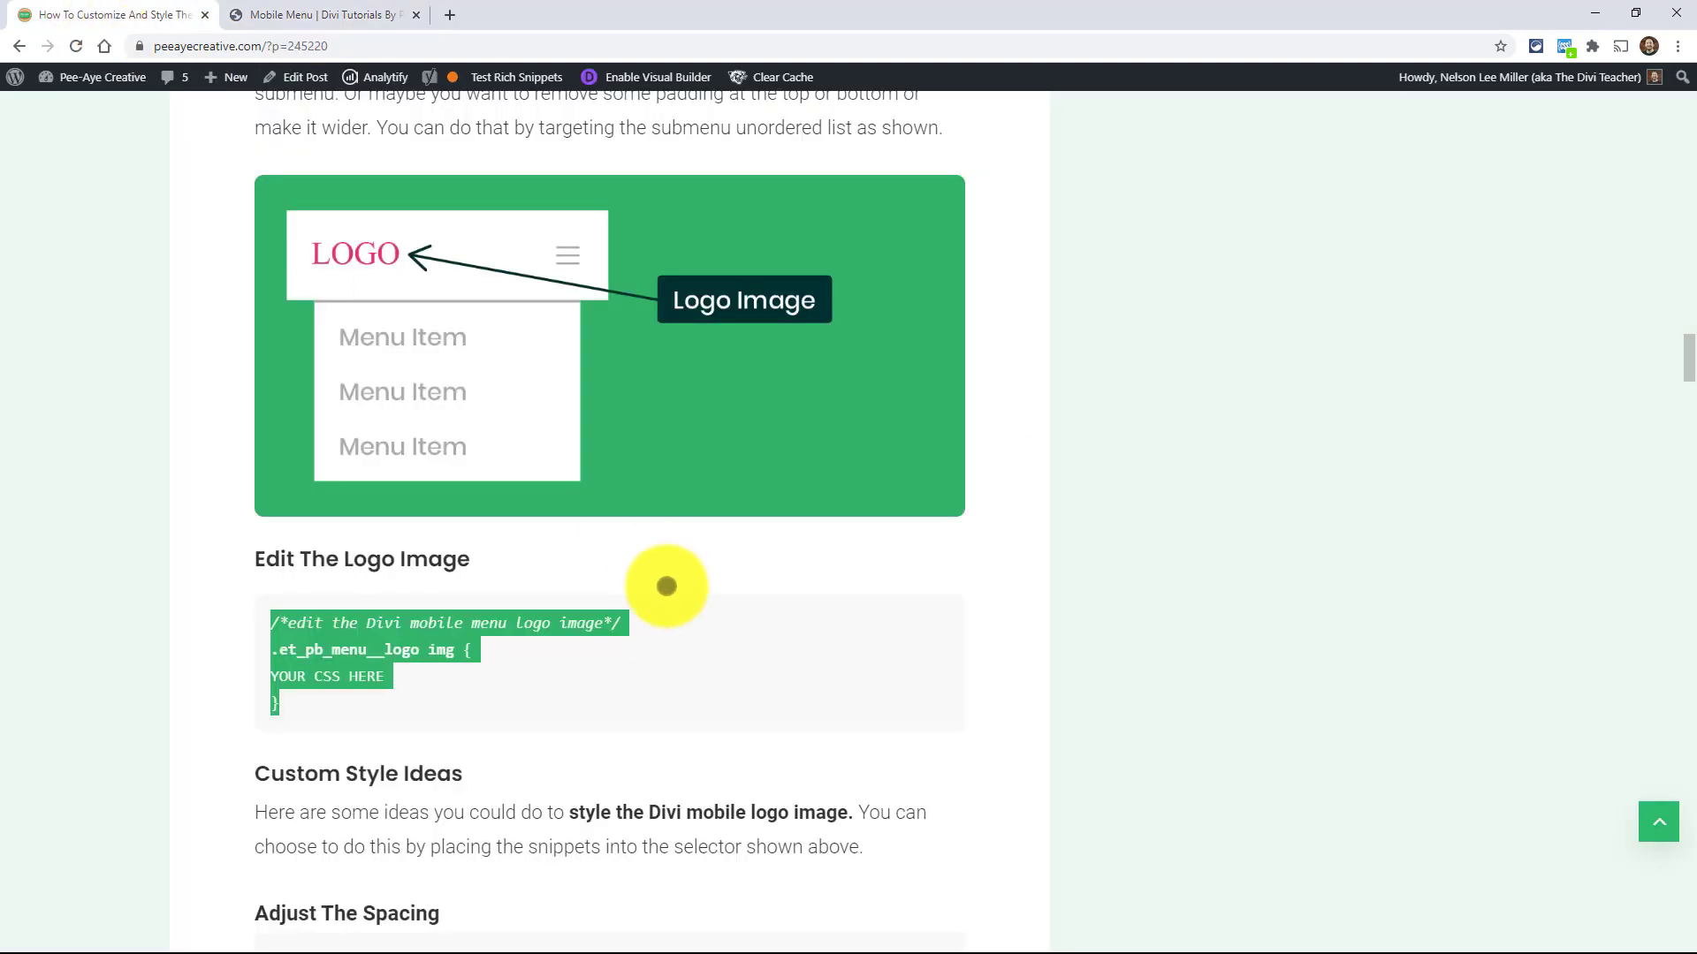
{"action": "scroll", "coordinate": [671, 654], "scroll_direction": "down", "scroll_amount": 3}
{"action": "scroll", "coordinate": [674, 660], "scroll_direction": "down", "scroll_amount": 1}
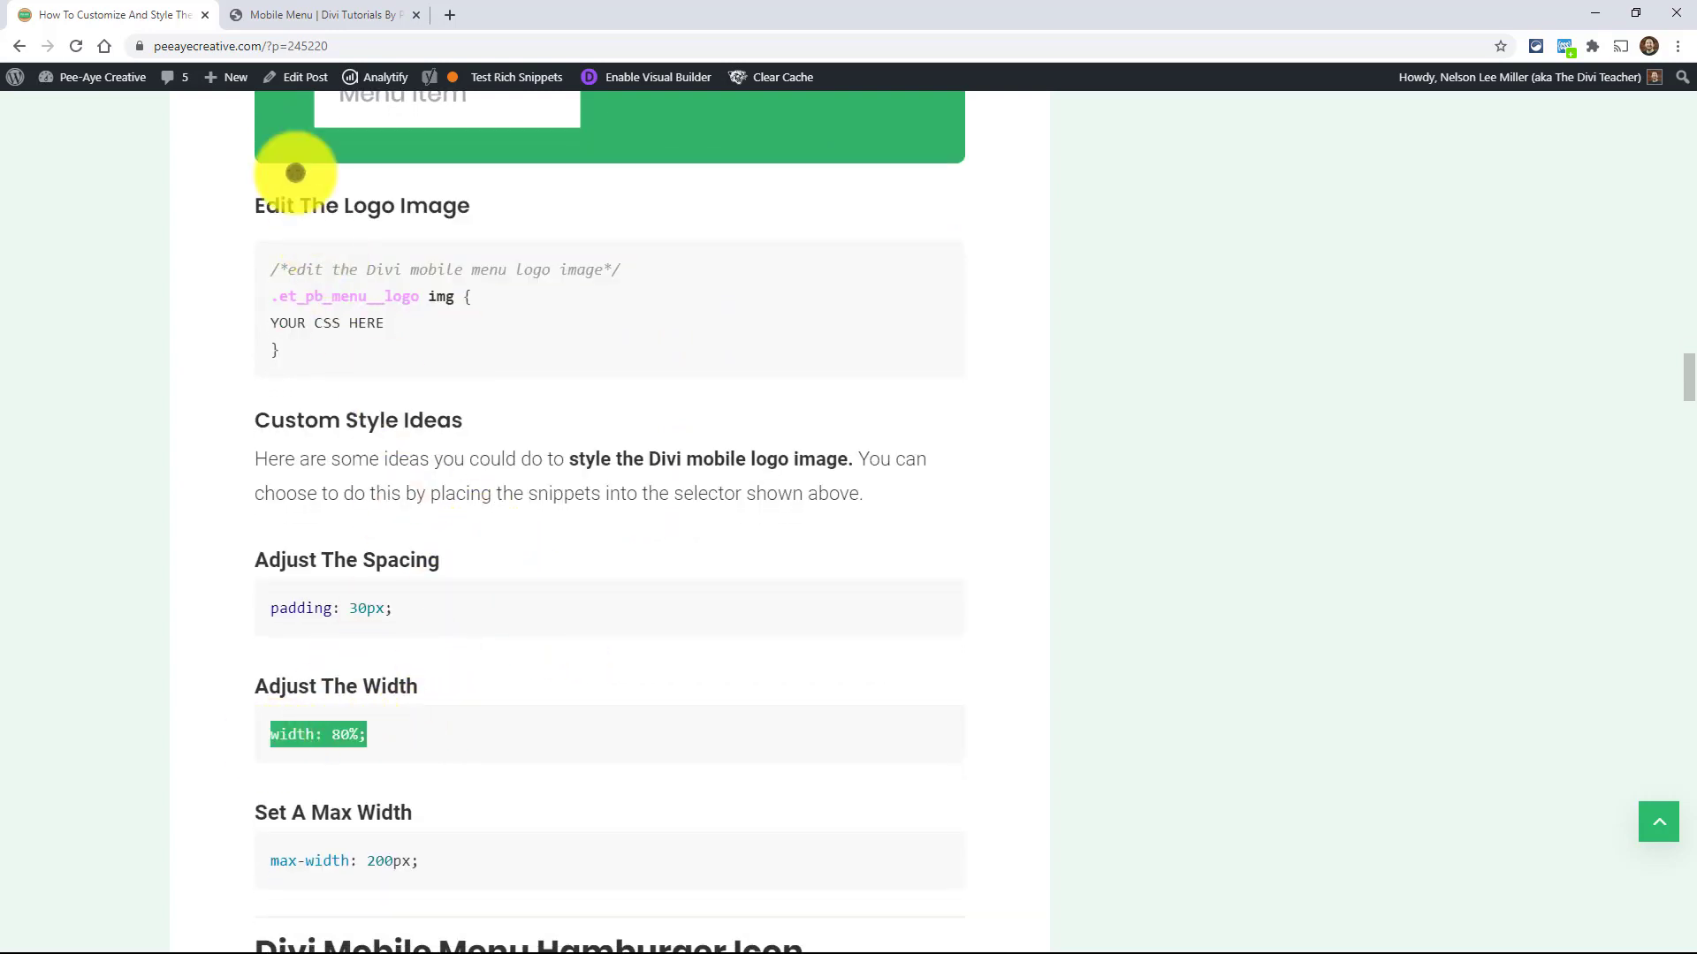
{"action": "left_click", "coordinate": [309, 14]}
{"action": "left_click_drag", "start_coordinate": [1265, 383], "coordinate": [1174, 371]}
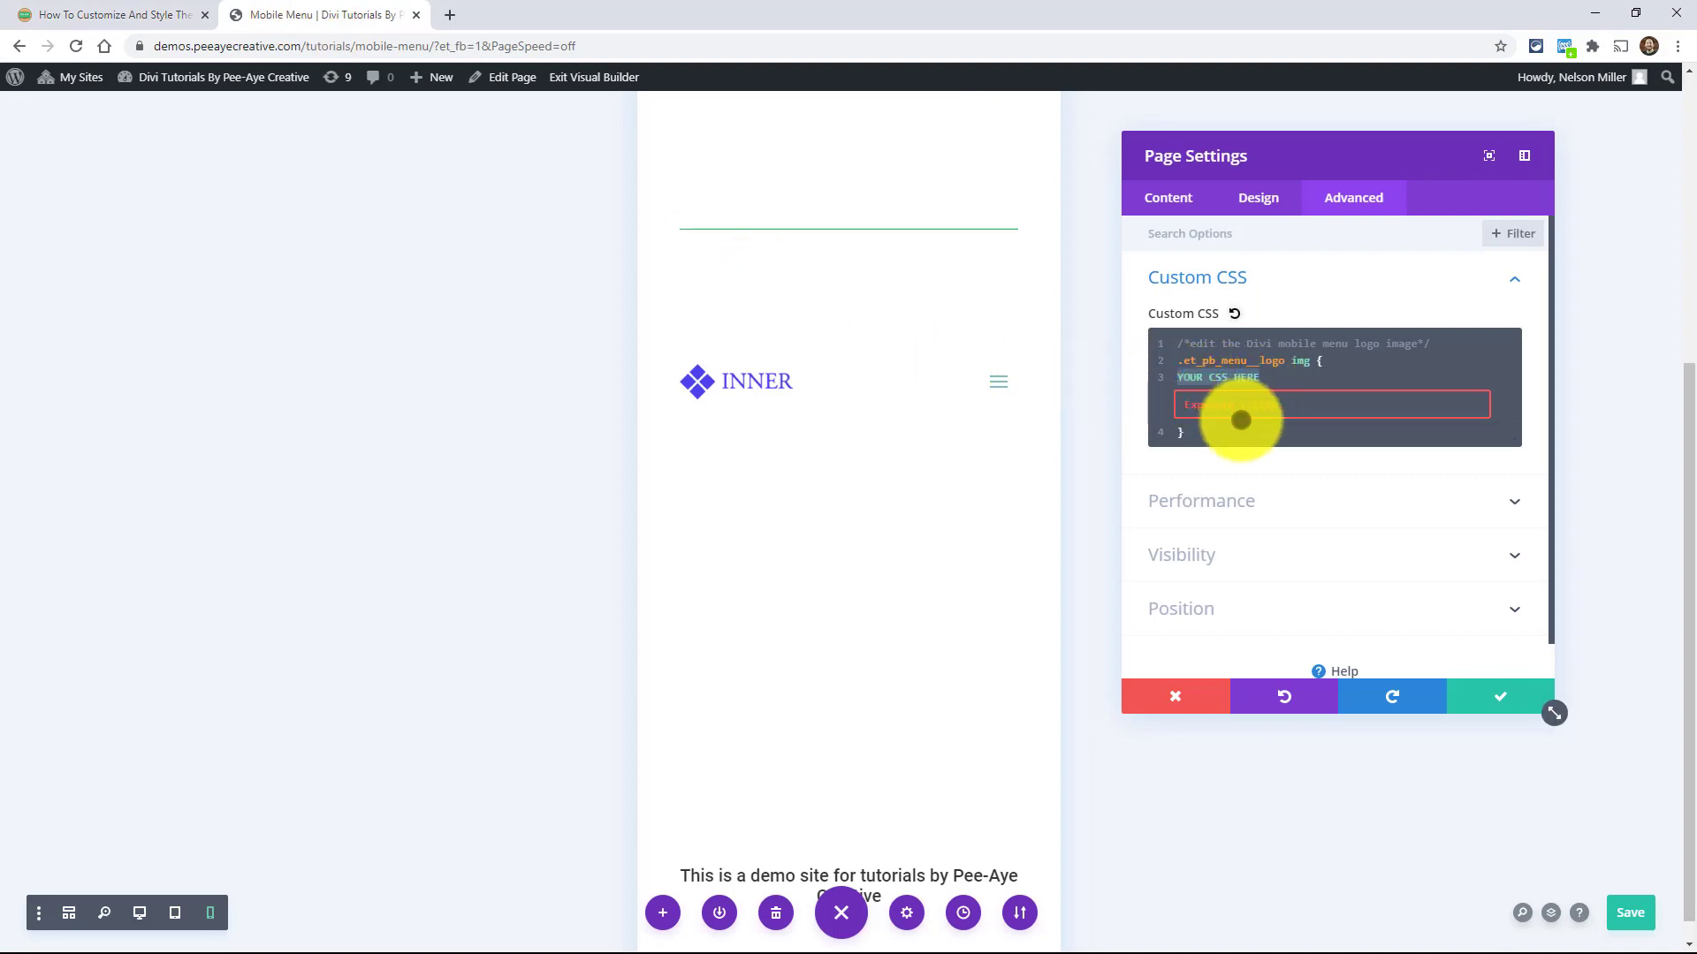
{"action": "type", "text": "width: 80%;"}
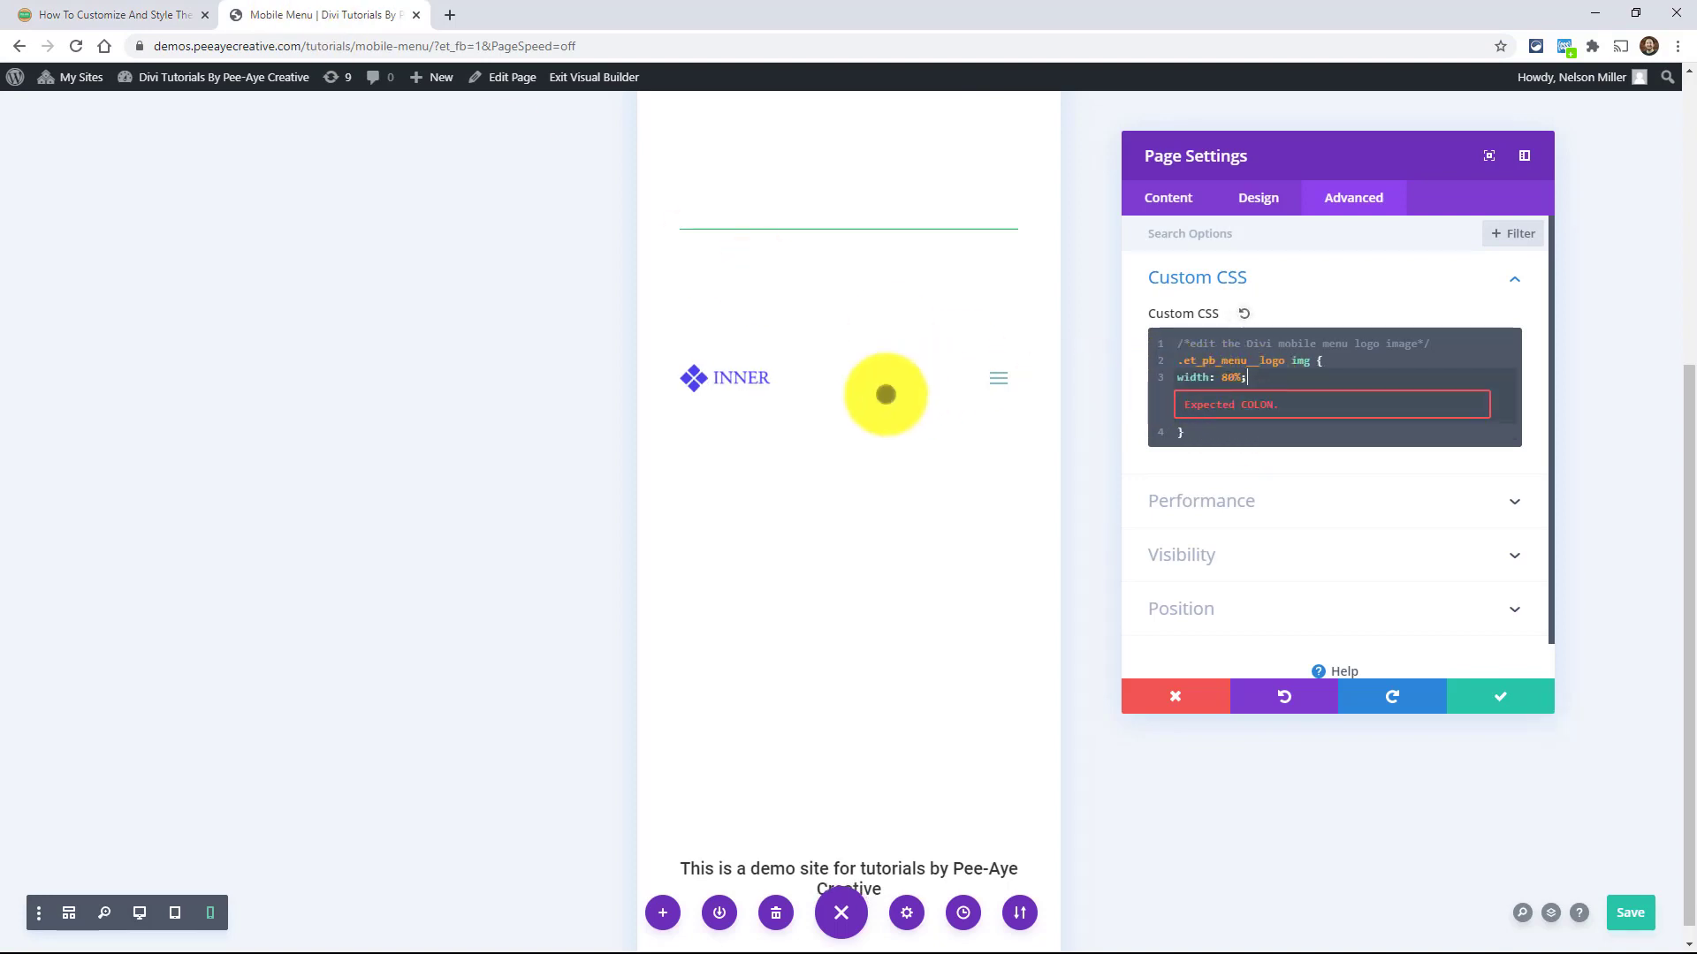
- Change the logo image width value to 150px
{"action": "scroll", "coordinate": [882, 395], "scroll_direction": "up", "scroll_amount": 5}
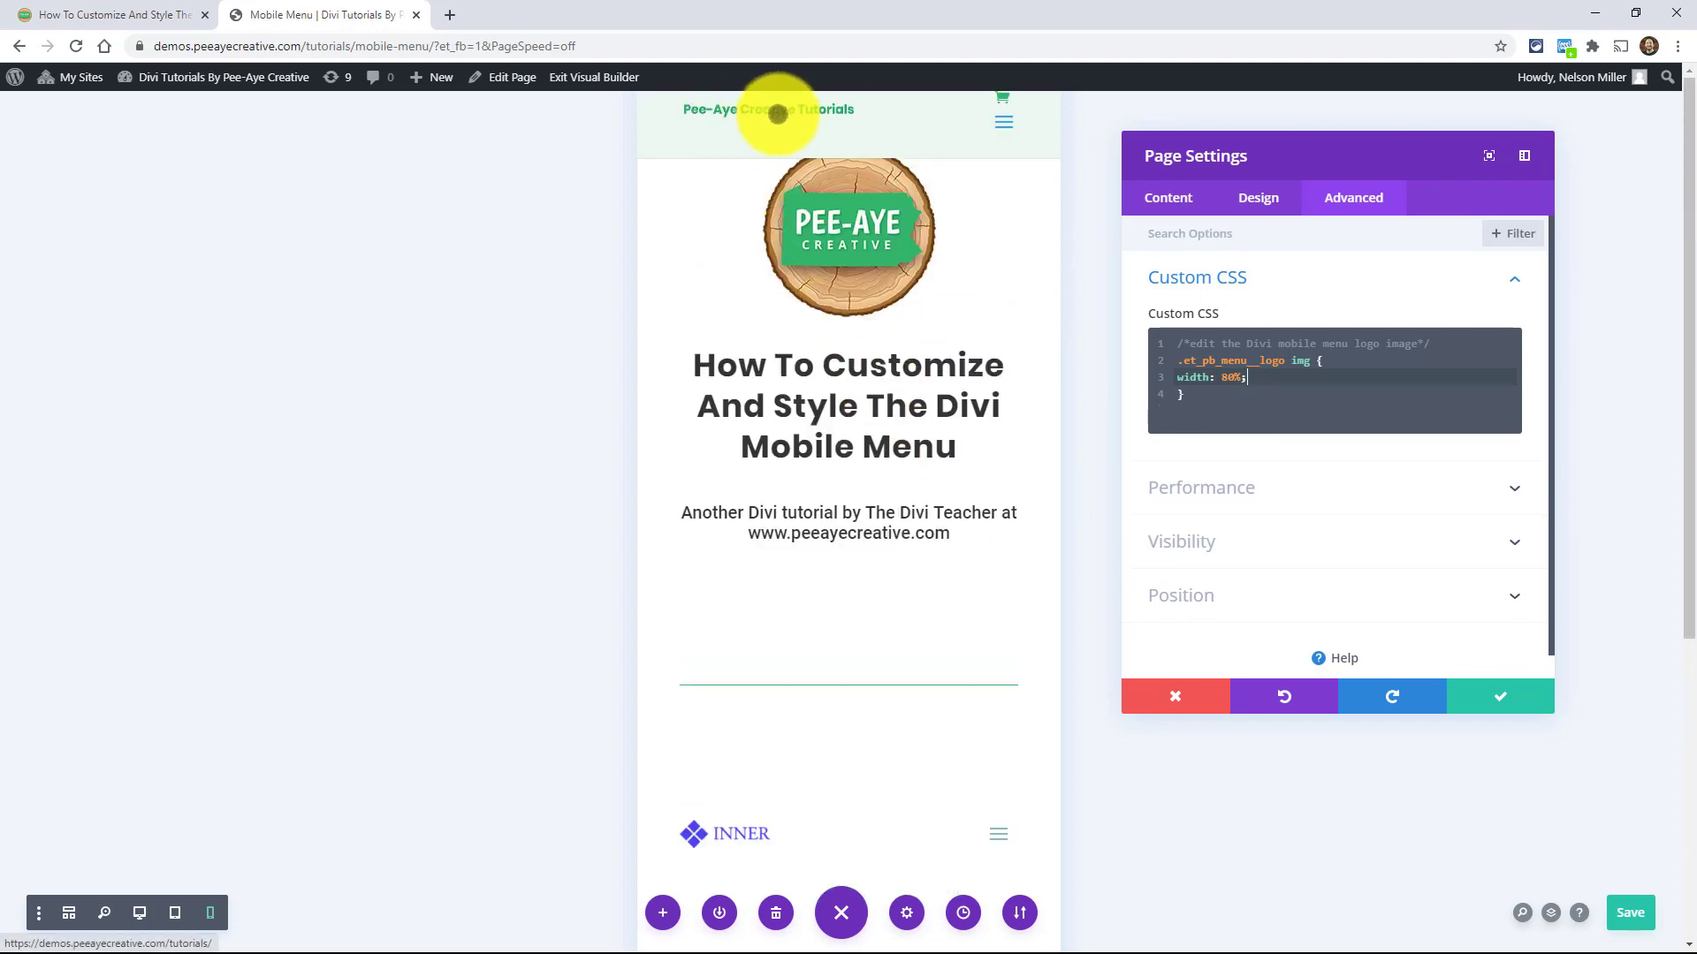
{"action": "scroll", "coordinate": [810, 609], "scroll_direction": "down", "scroll_amount": 3}
{"action": "scroll", "coordinate": [810, 609], "scroll_direction": "down", "scroll_amount": 3}
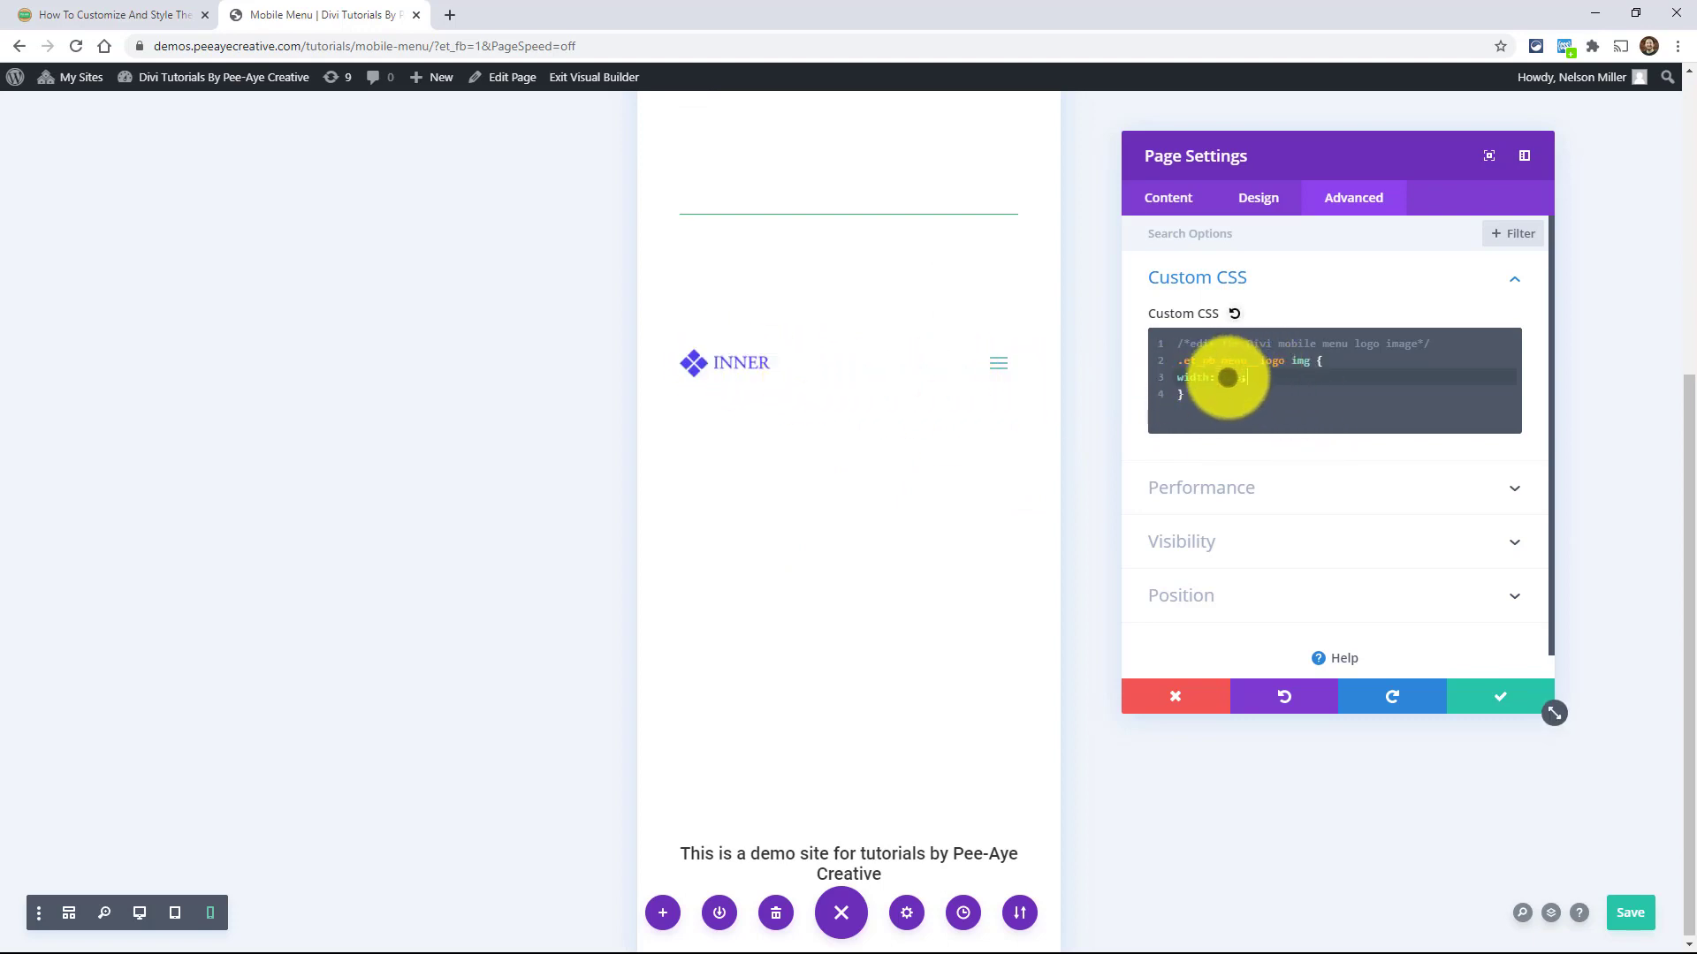
{"action": "left_click", "coordinate": [1227, 378]}
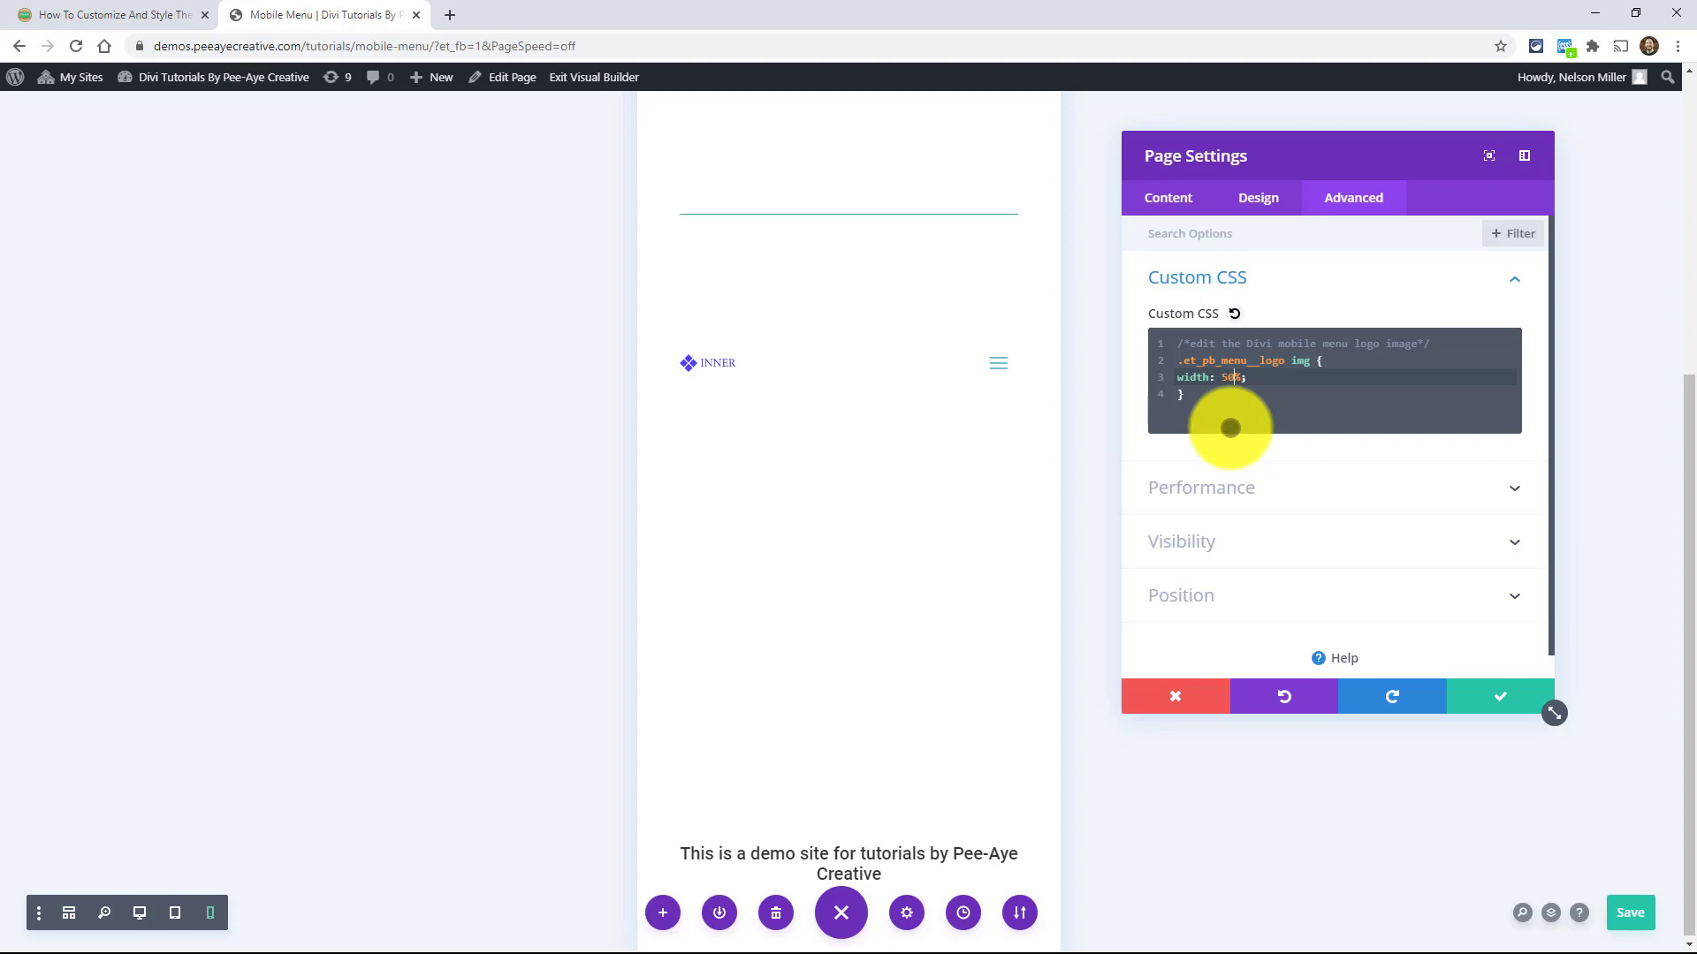
{"action": "type", "text": "px"}
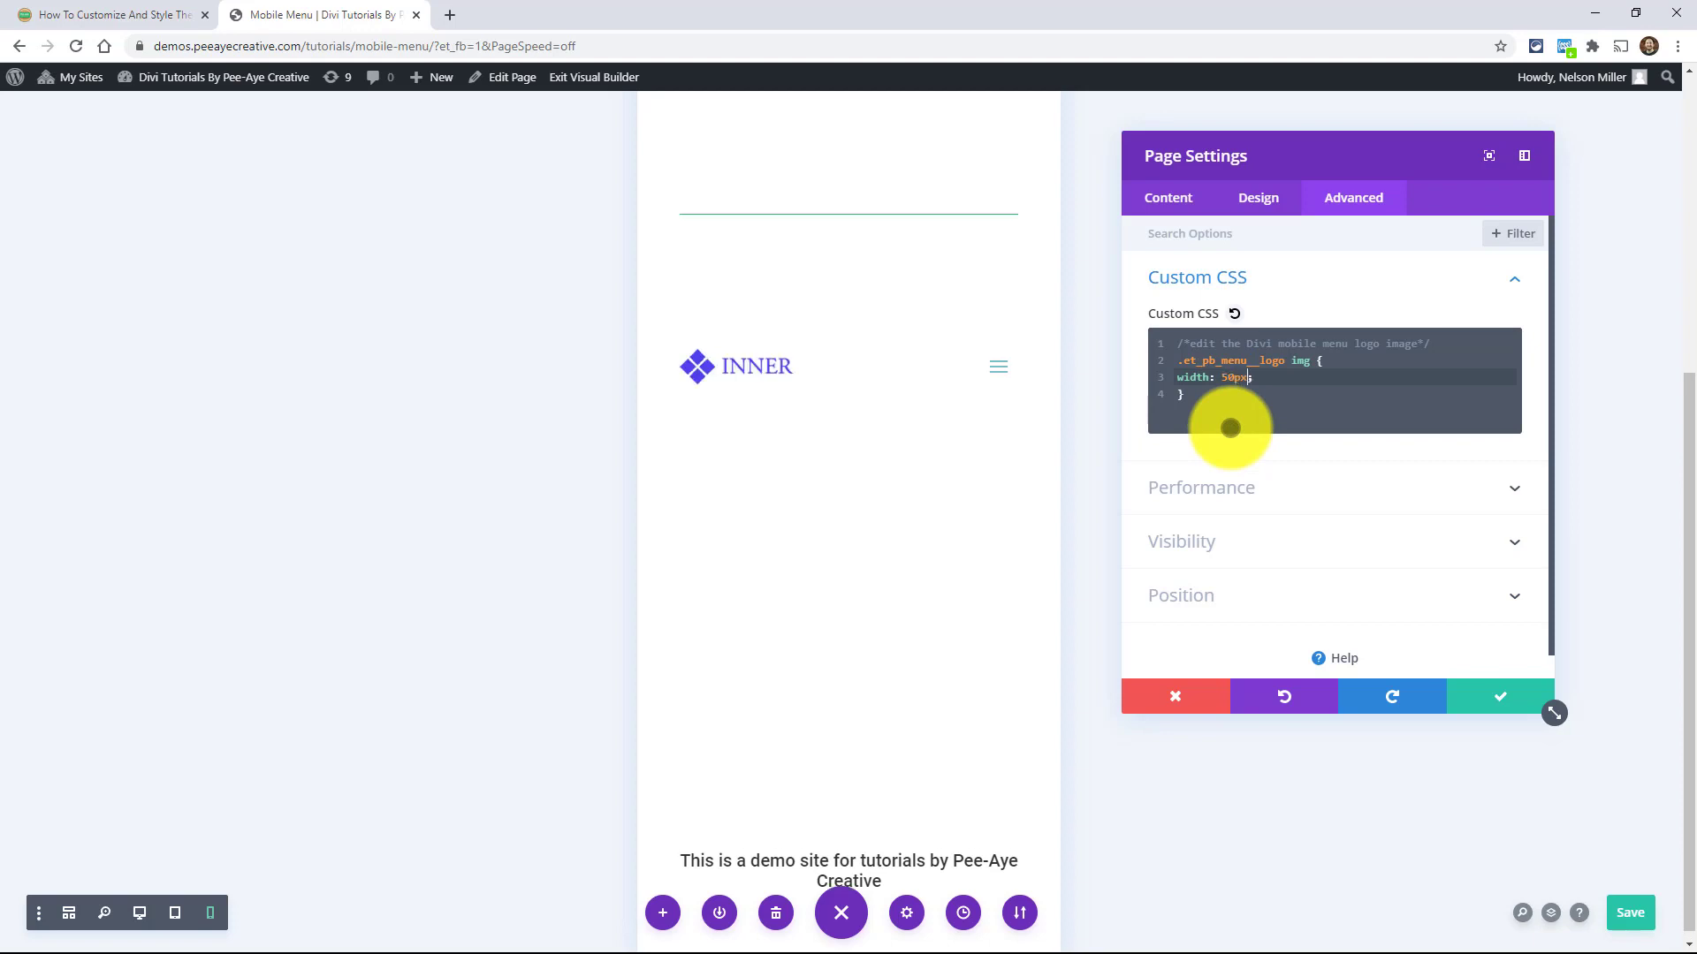
{"action": "key", "text": "Left"}
{"action": "key", "text": "Left"}
{"action": "key", "text": "Left"}
{"action": "type", "text": "1"}
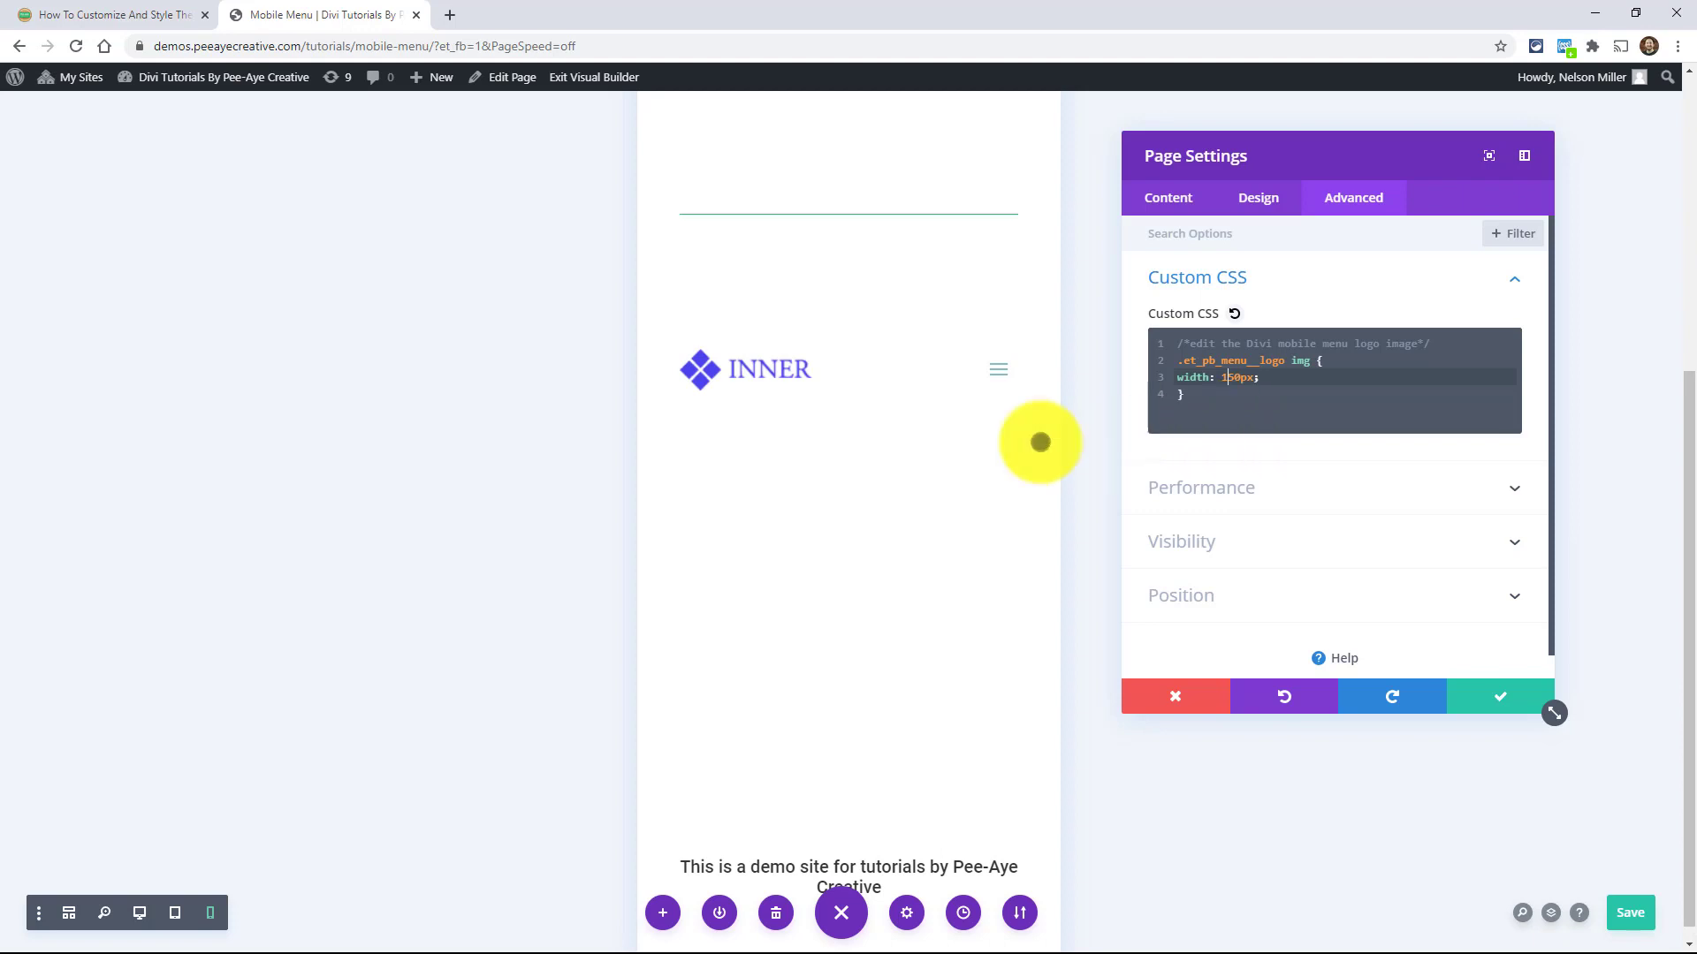
- Add margin-top: 30px; to the logo image rule
{"action": "left_click", "coordinate": [137, 13]}
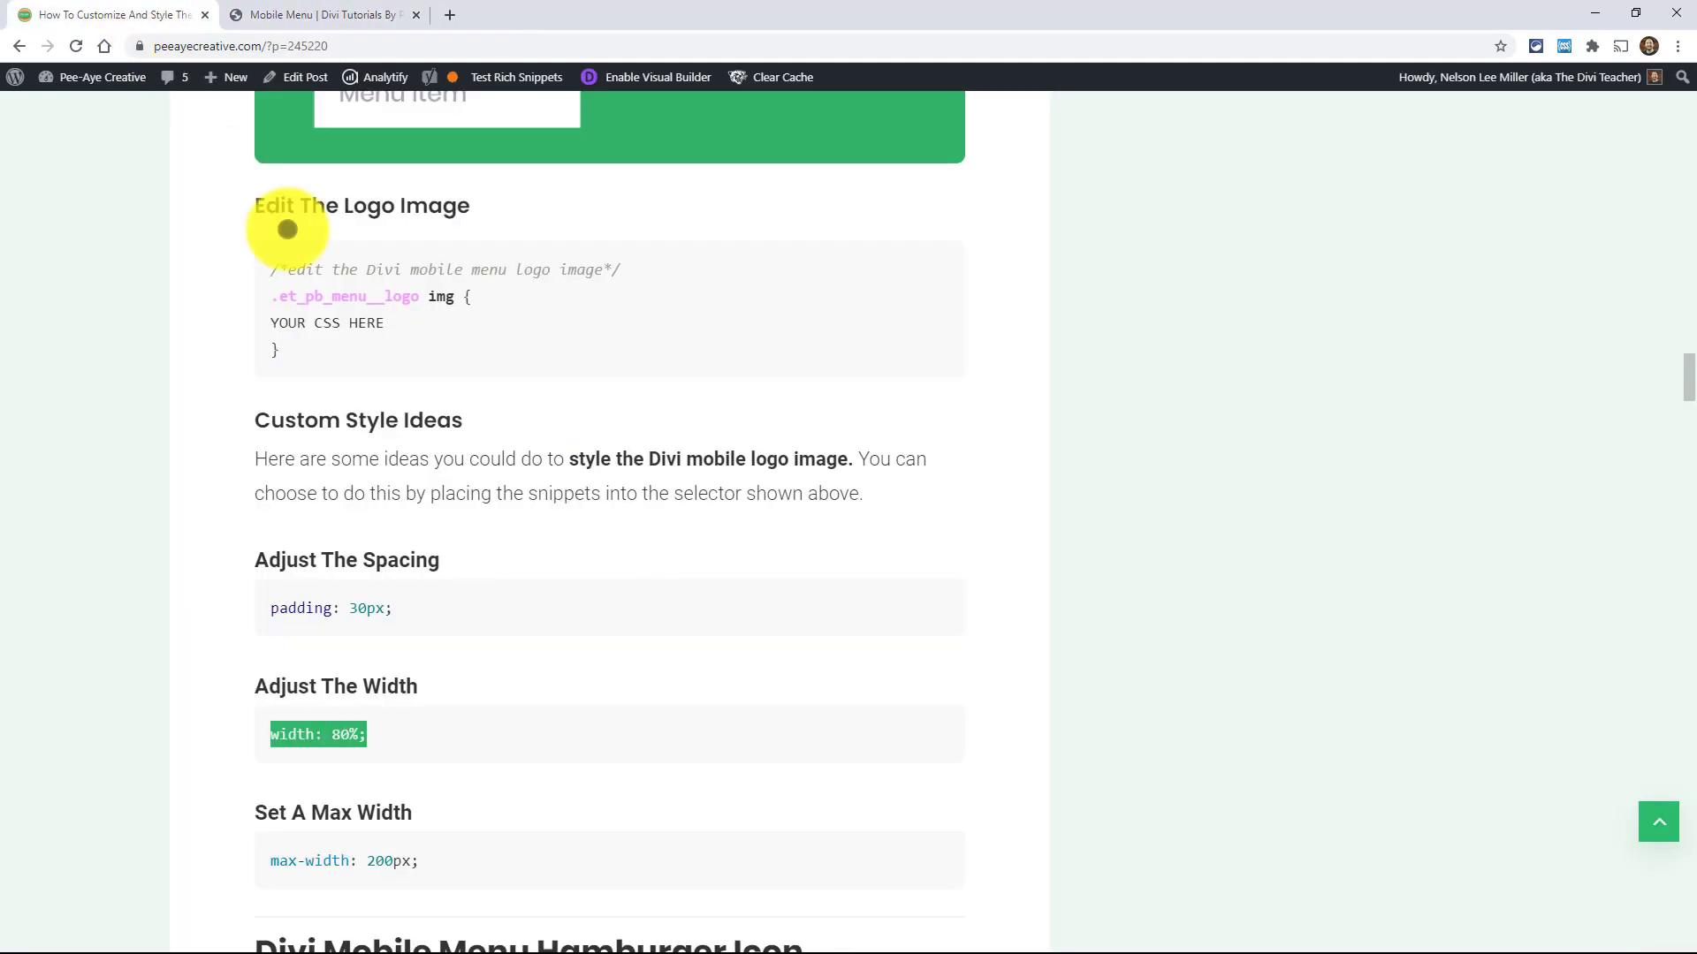
{"action": "scroll", "coordinate": [502, 553], "scroll_direction": "down", "scroll_amount": 1}
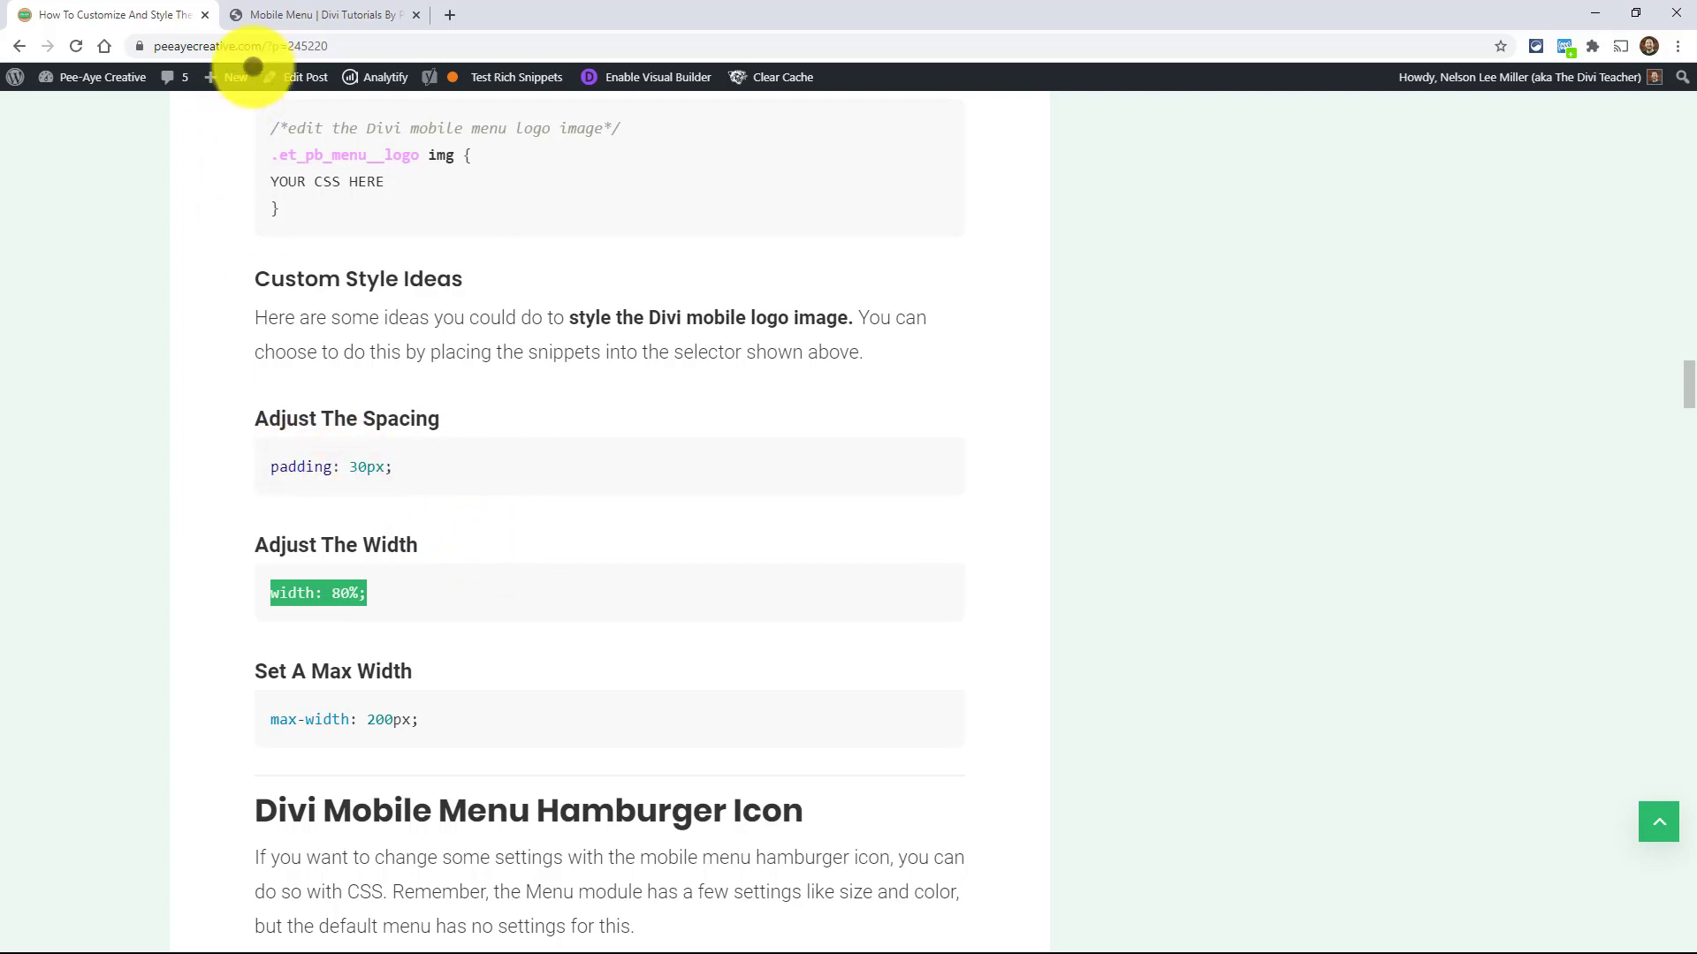
{"action": "left_click", "coordinate": [279, 15]}
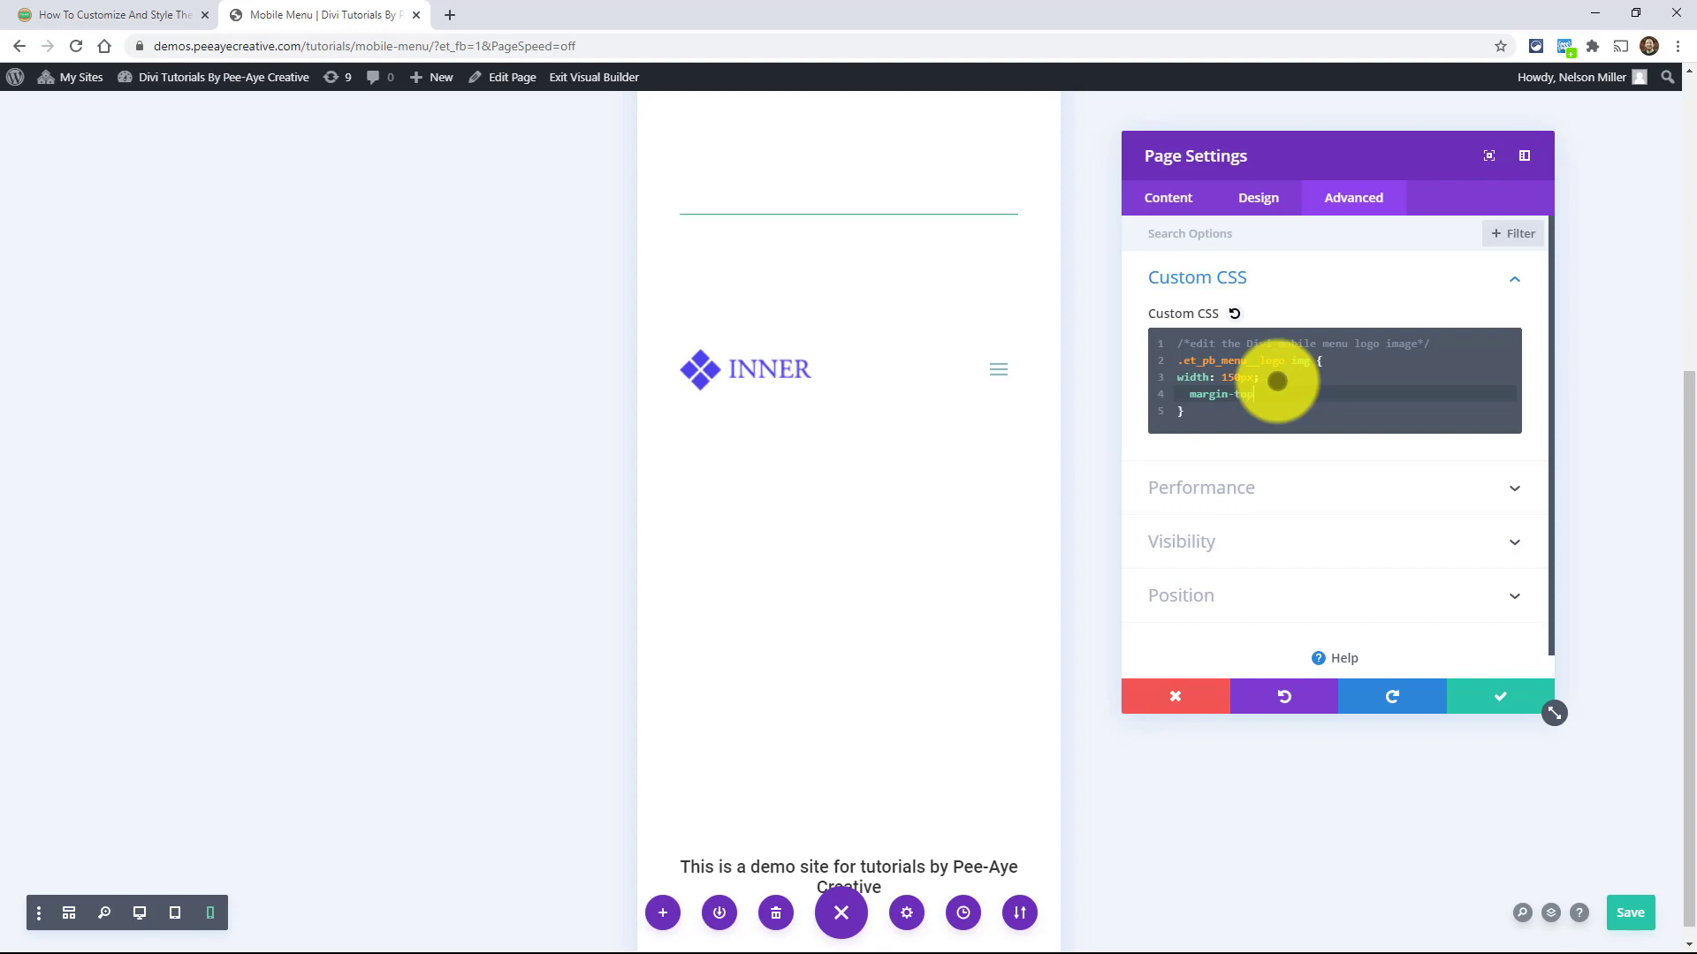
{"action": "type", "text": "0px;"}
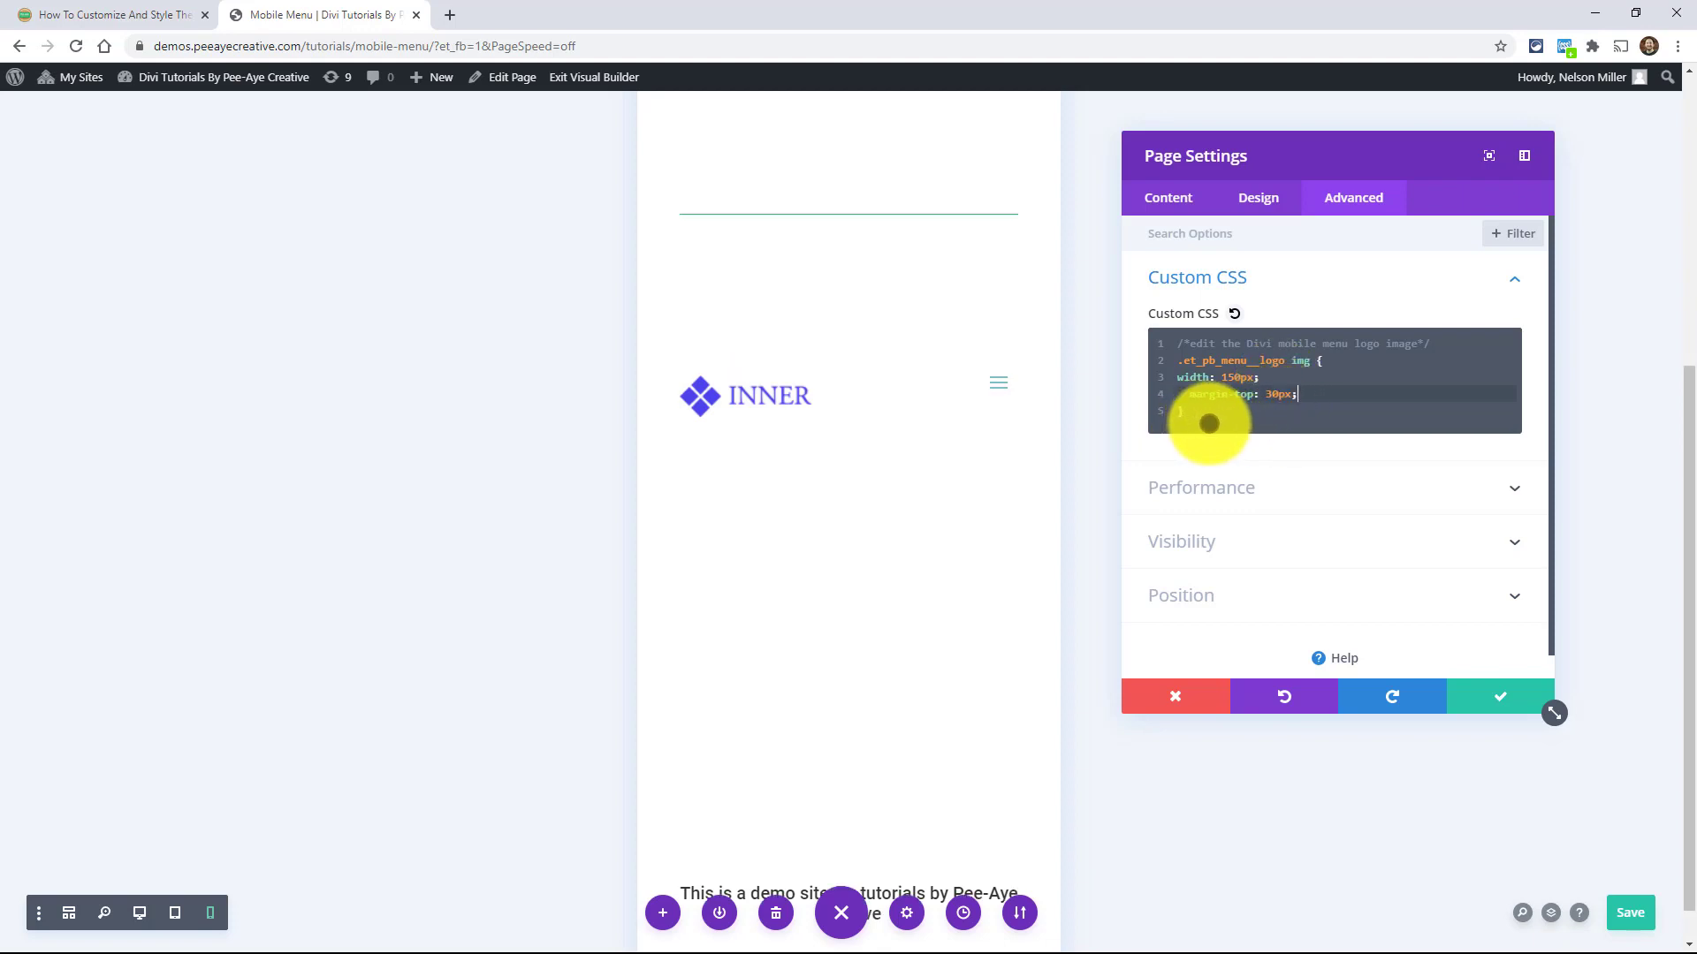
- Delete all the logo CSS from the Custom CSS box and return to the article
{"action": "left_click_drag", "start_coordinate": [1192, 413], "coordinate": [1165, 346]}
{"action": "key", "text": "BackSpace"}
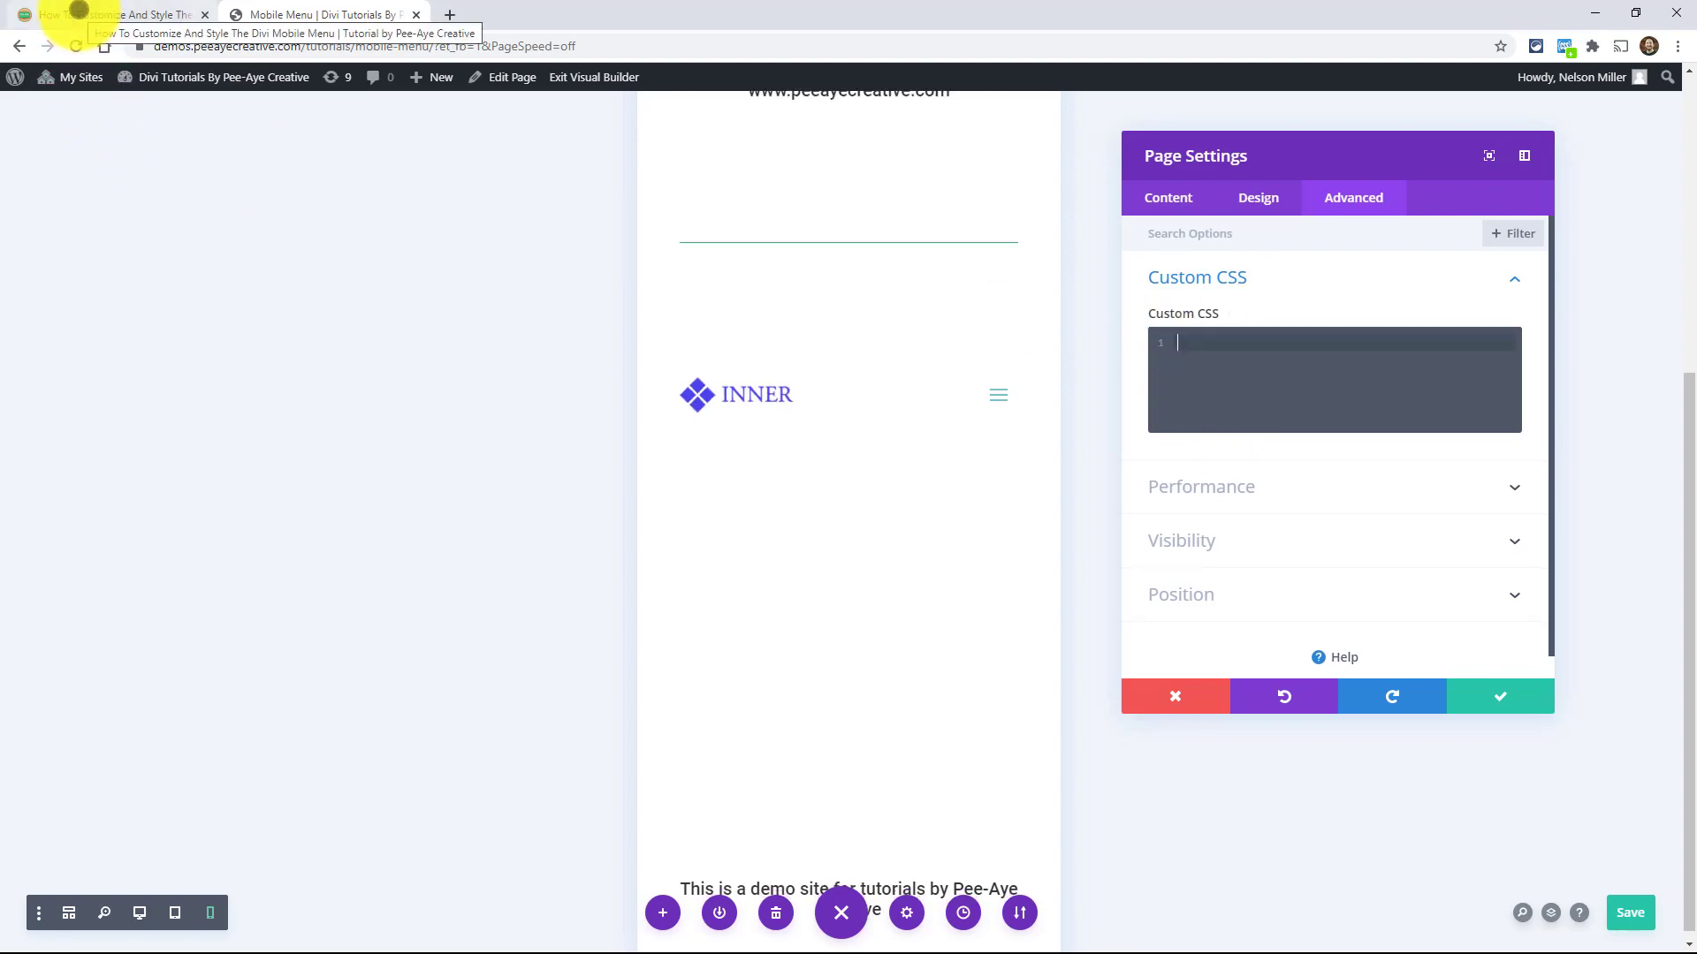
{"action": "left_click", "coordinate": [79, 11]}
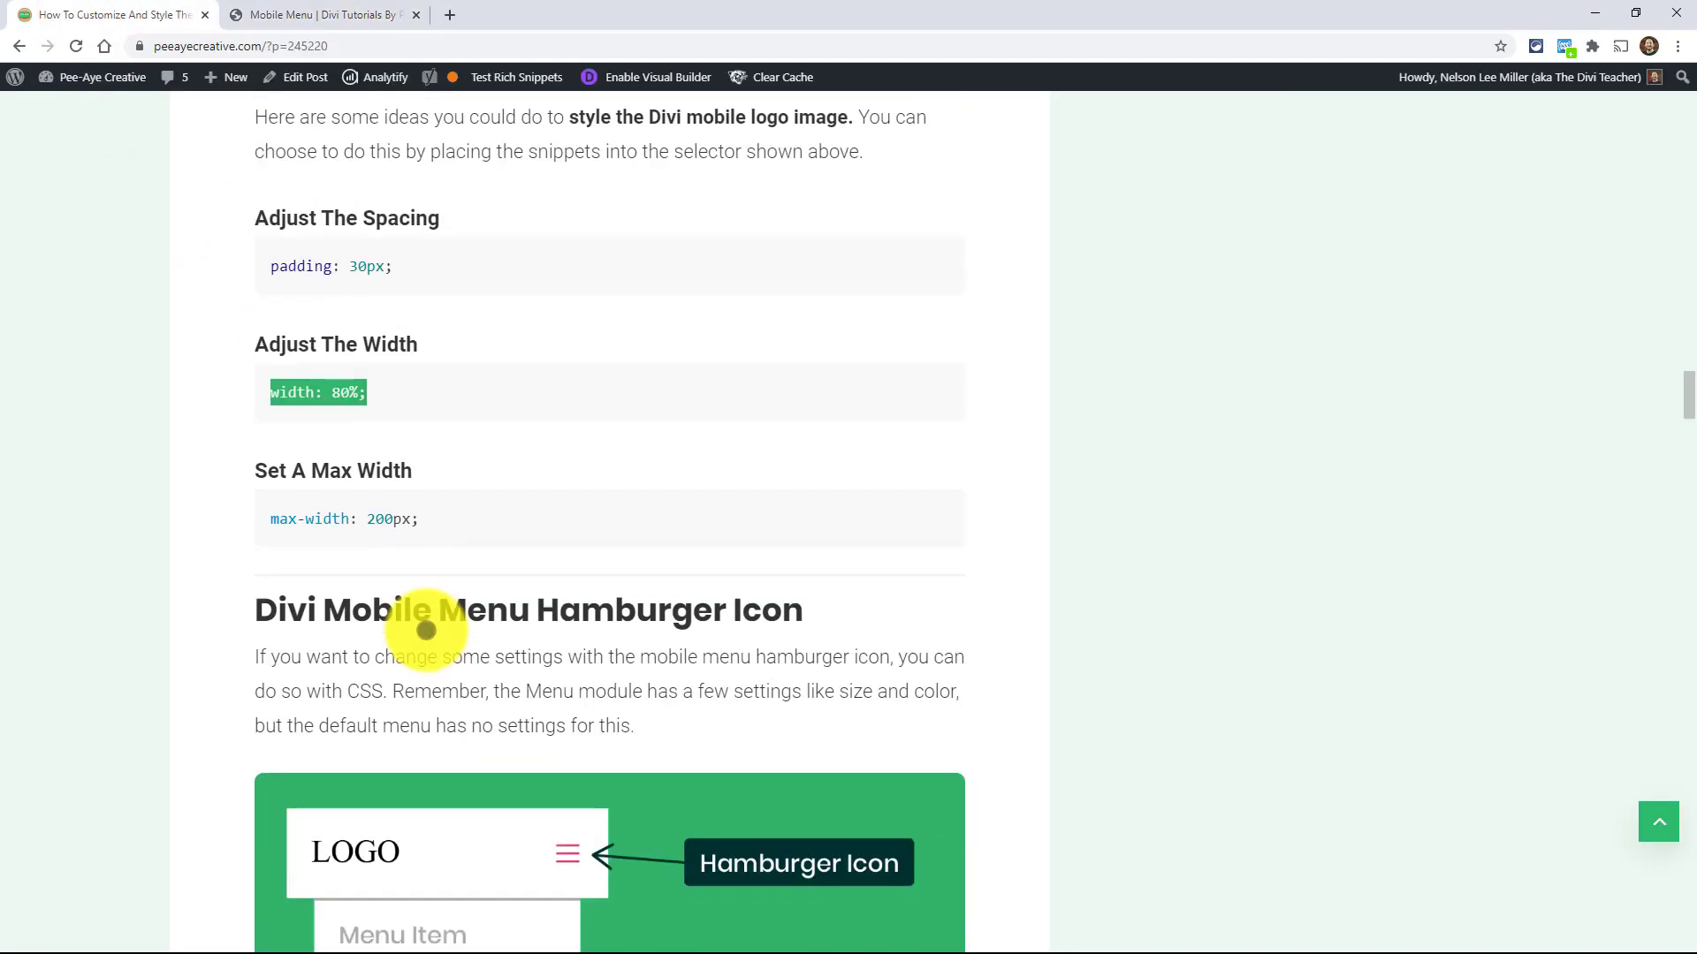
- Copy the .mobile_menu_bar:before hamburger icon snippet into the page's Custom CSS
{"action": "scroll", "coordinate": [426, 630], "scroll_direction": "down", "scroll_amount": 5}
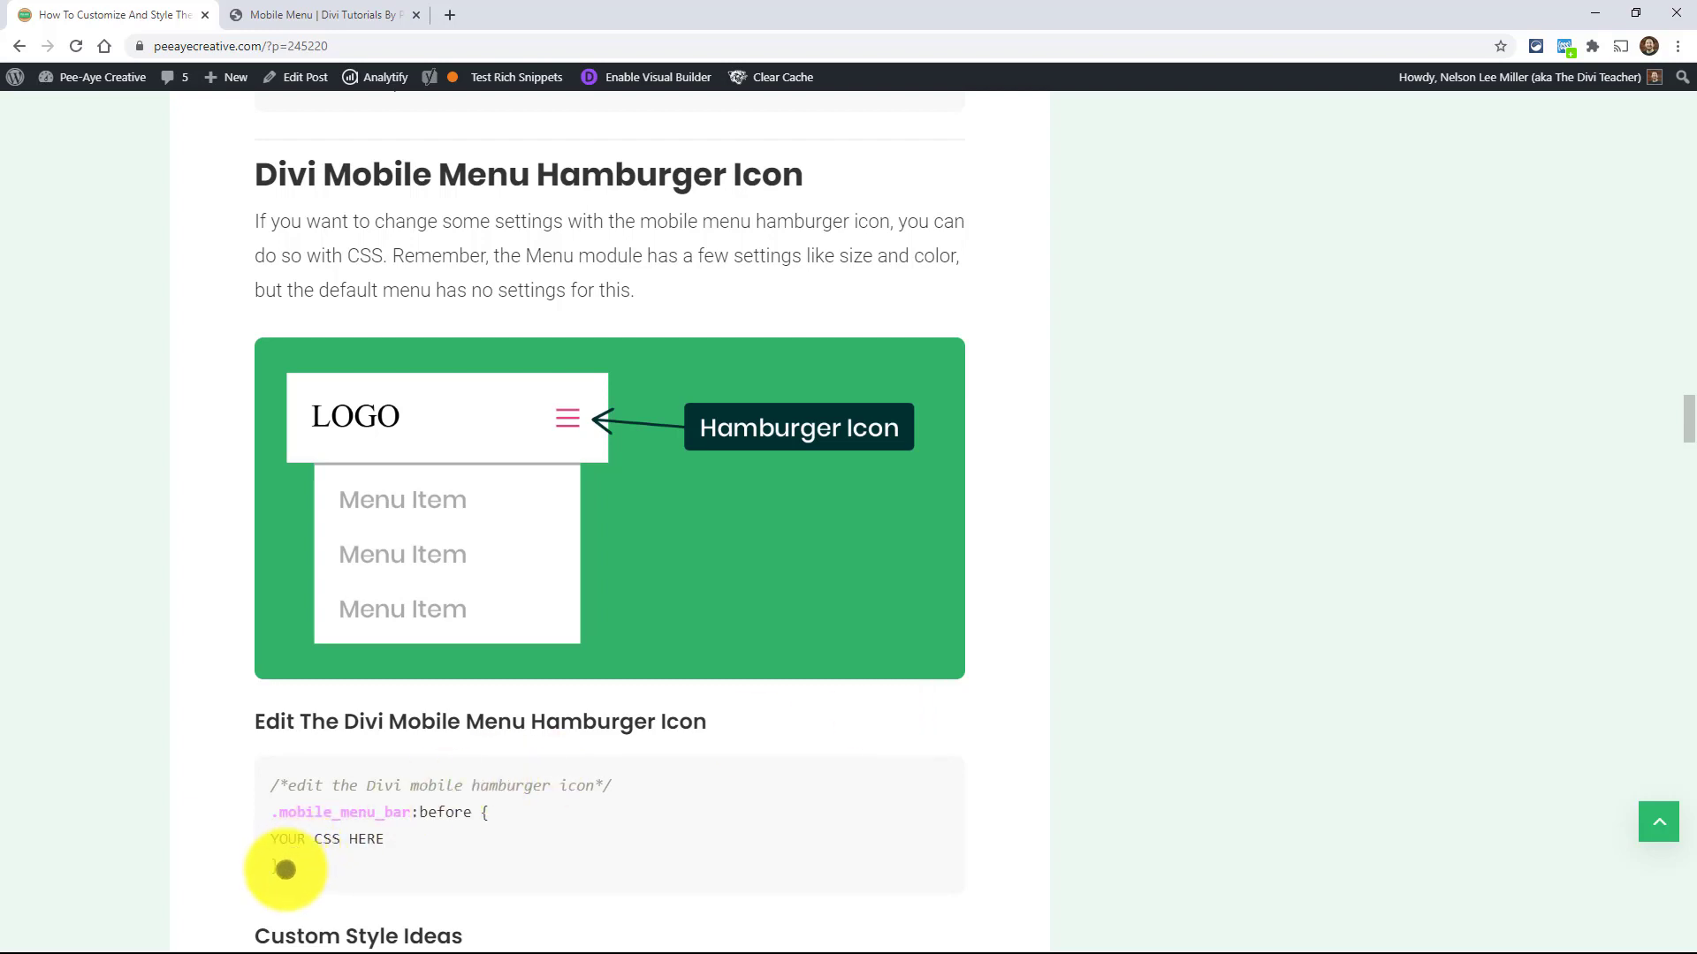
{"action": "left_click_drag", "start_coordinate": [281, 857], "coordinate": [274, 790]}
{"action": "key", "text": "ctrl+c"}
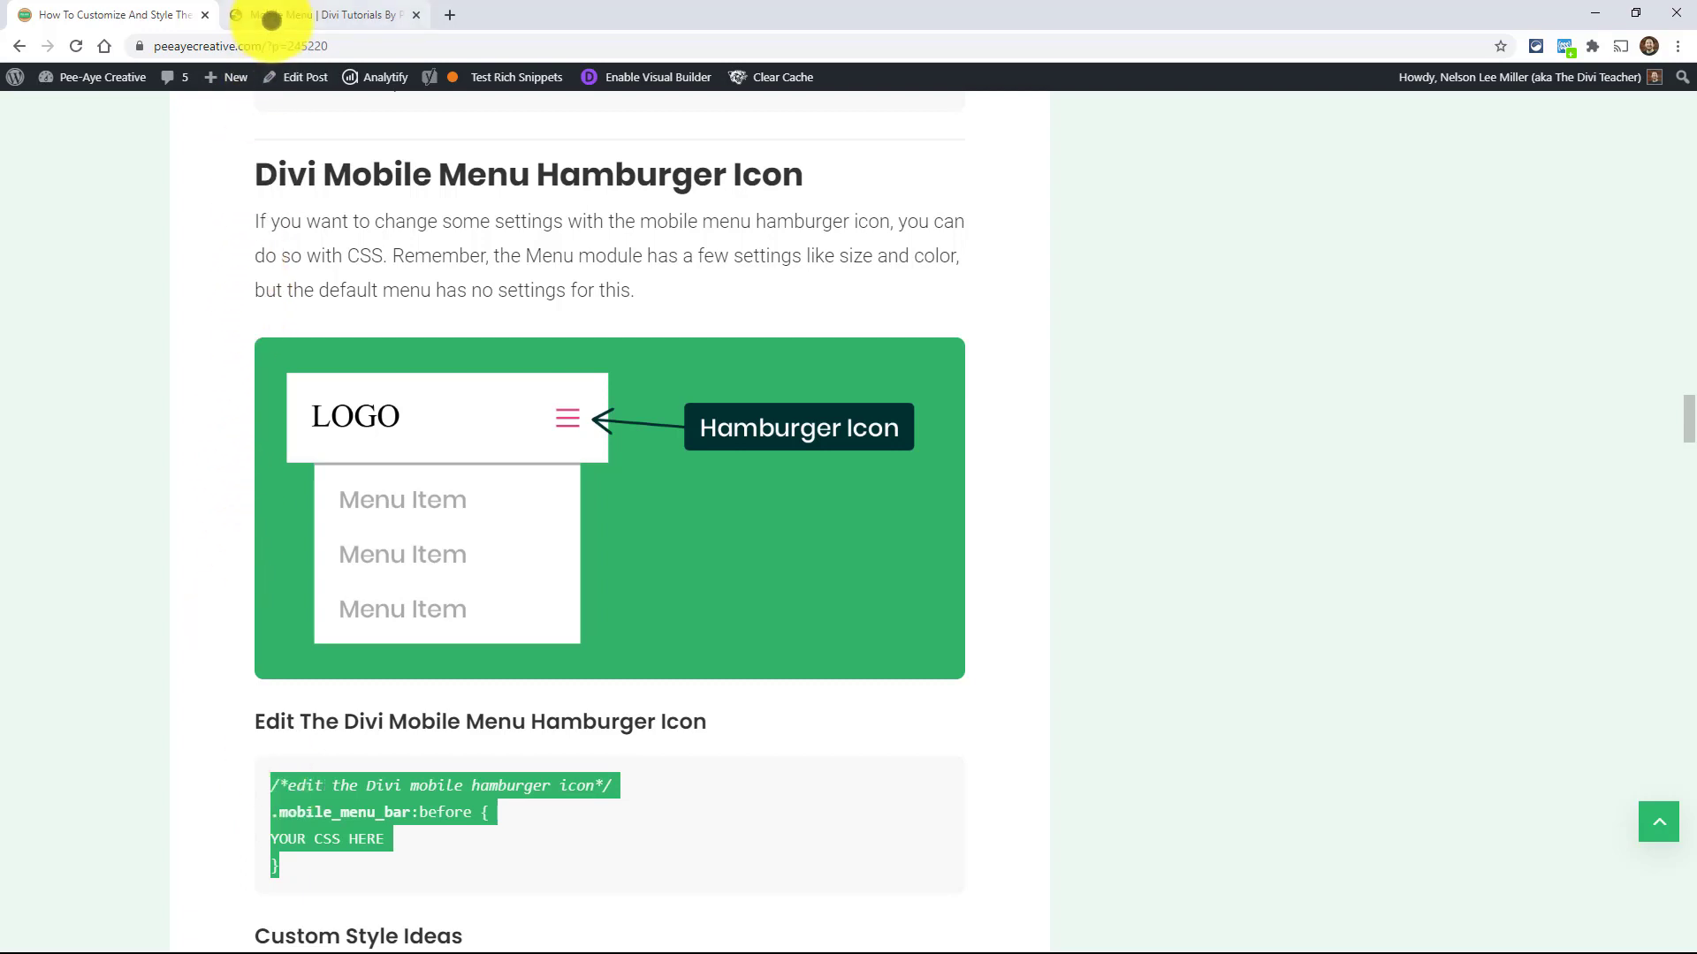
{"action": "left_click", "coordinate": [271, 19]}
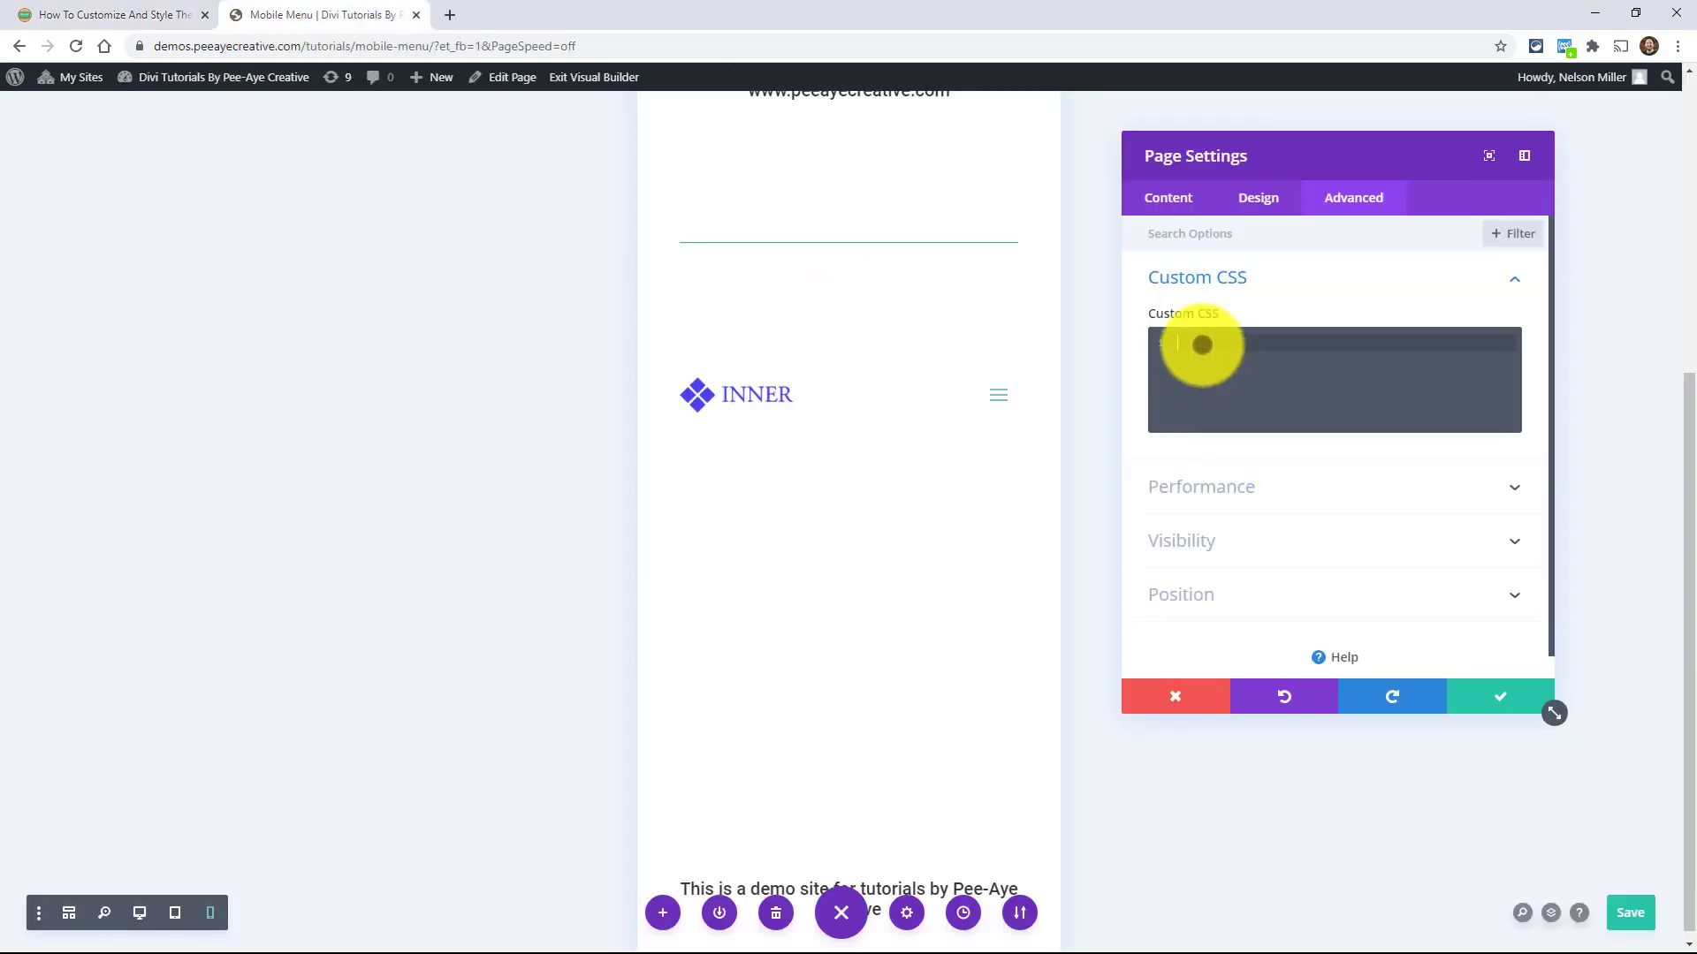
{"action": "key", "text": "ctrl+v"}
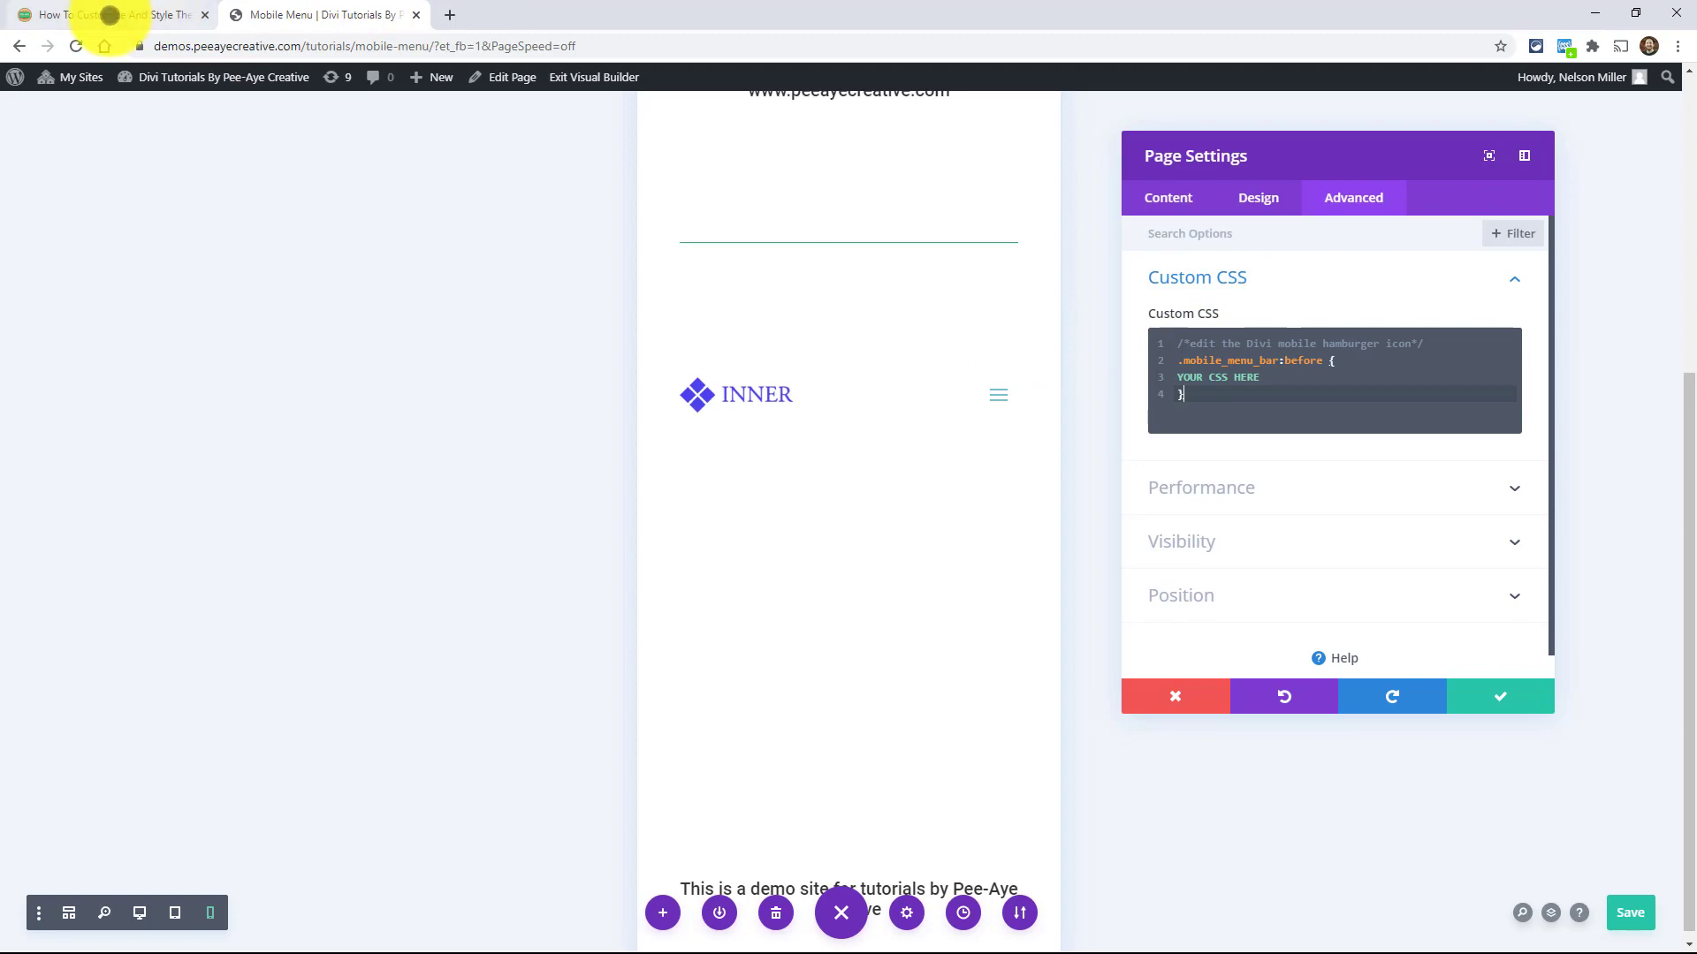
- Copy color: #000000; from the article and return to the Custom CSS editor
{"action": "left_click", "coordinate": [108, 15]}
{"action": "scroll", "coordinate": [318, 504], "scroll_direction": "down", "scroll_amount": 4}
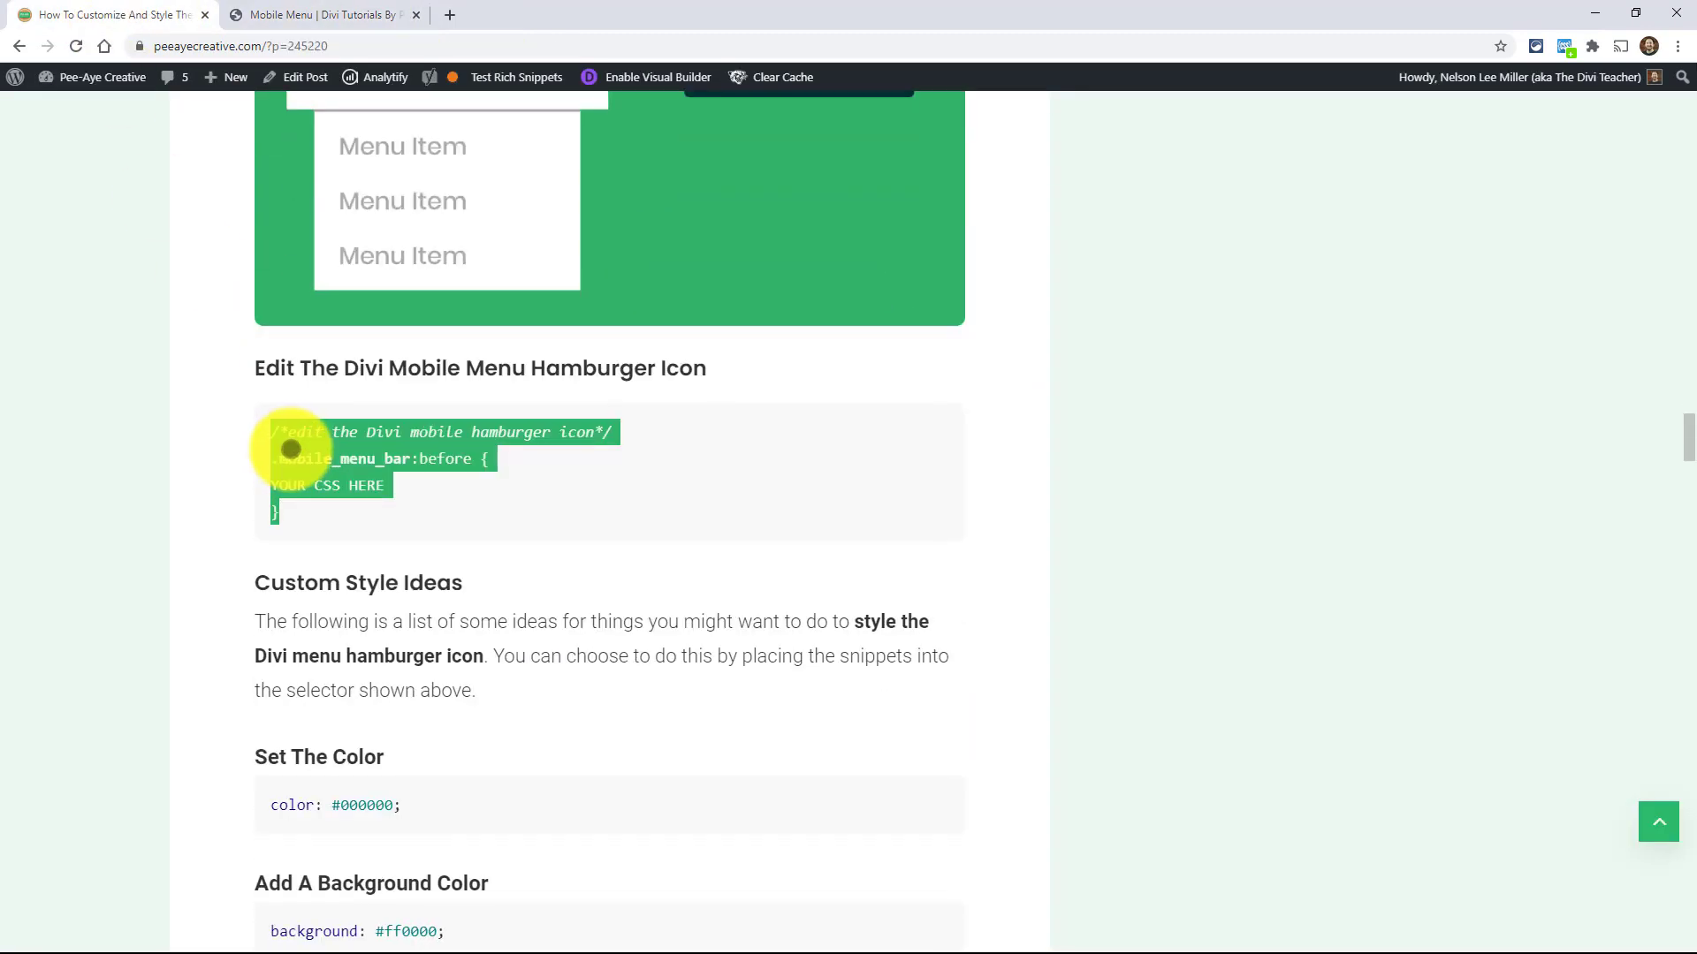
{"action": "left_click", "coordinate": [390, 568]}
{"action": "scroll", "coordinate": [400, 616], "scroll_direction": "down", "scroll_amount": 1}
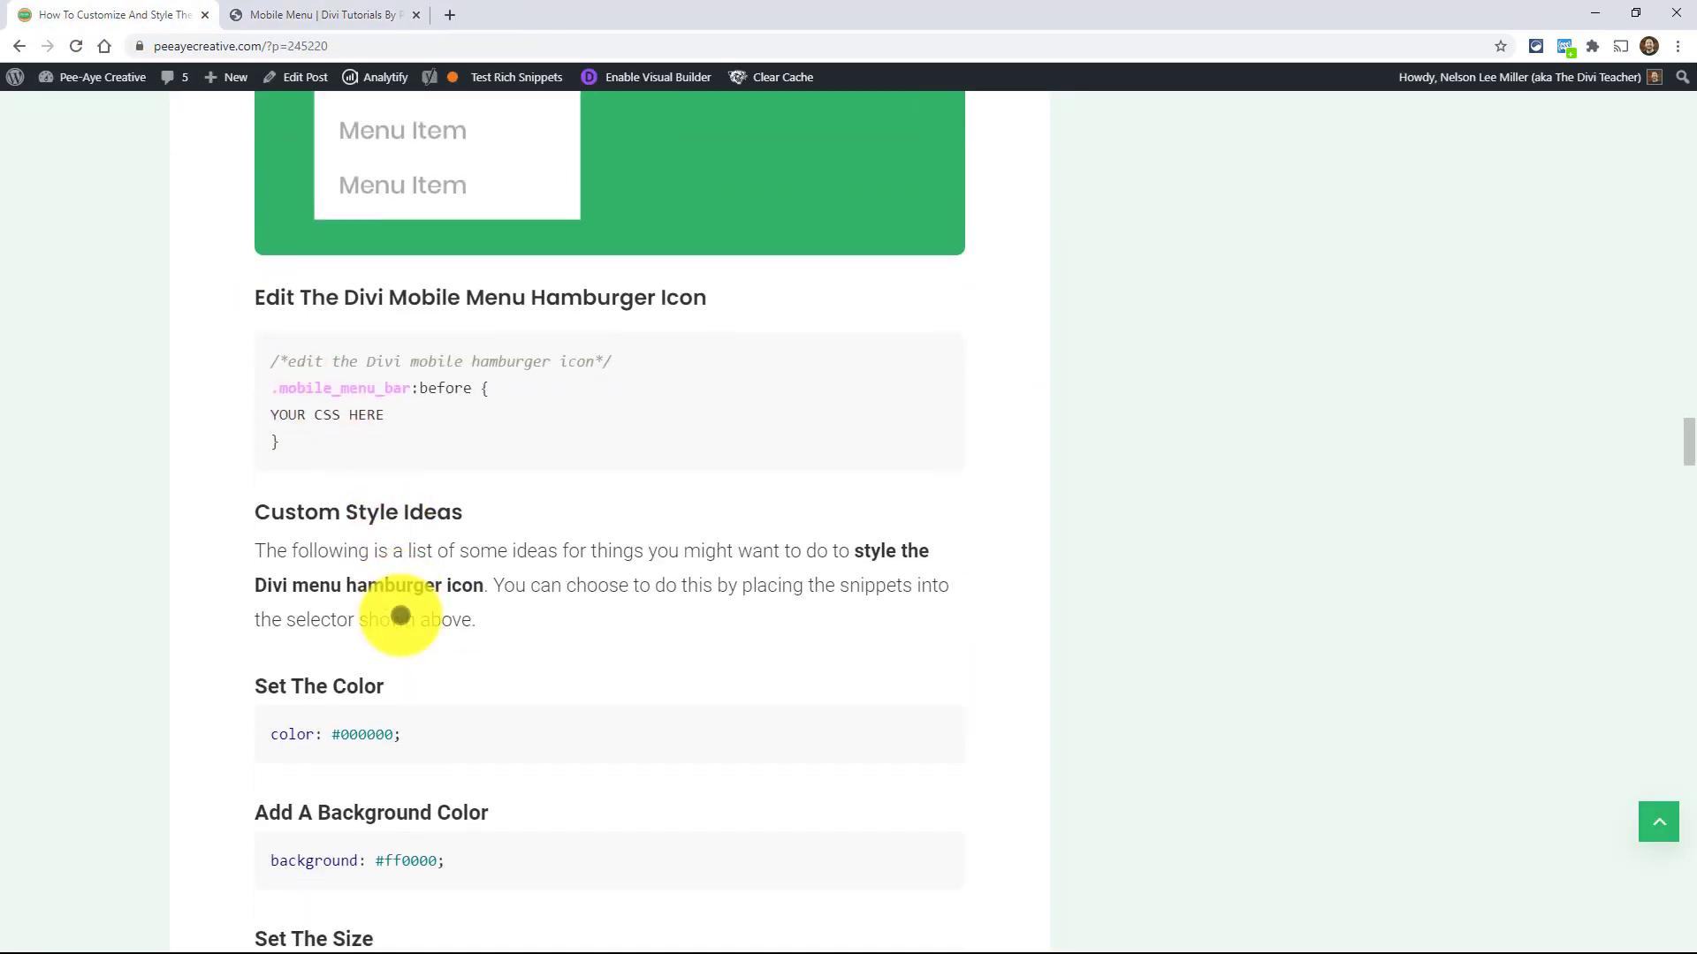
{"action": "scroll", "coordinate": [400, 616], "scroll_direction": "up", "scroll_amount": 1}
{"action": "left_click_drag", "start_coordinate": [427, 806], "coordinate": [255, 801]}
{"action": "key", "text": "ctrl+c"}
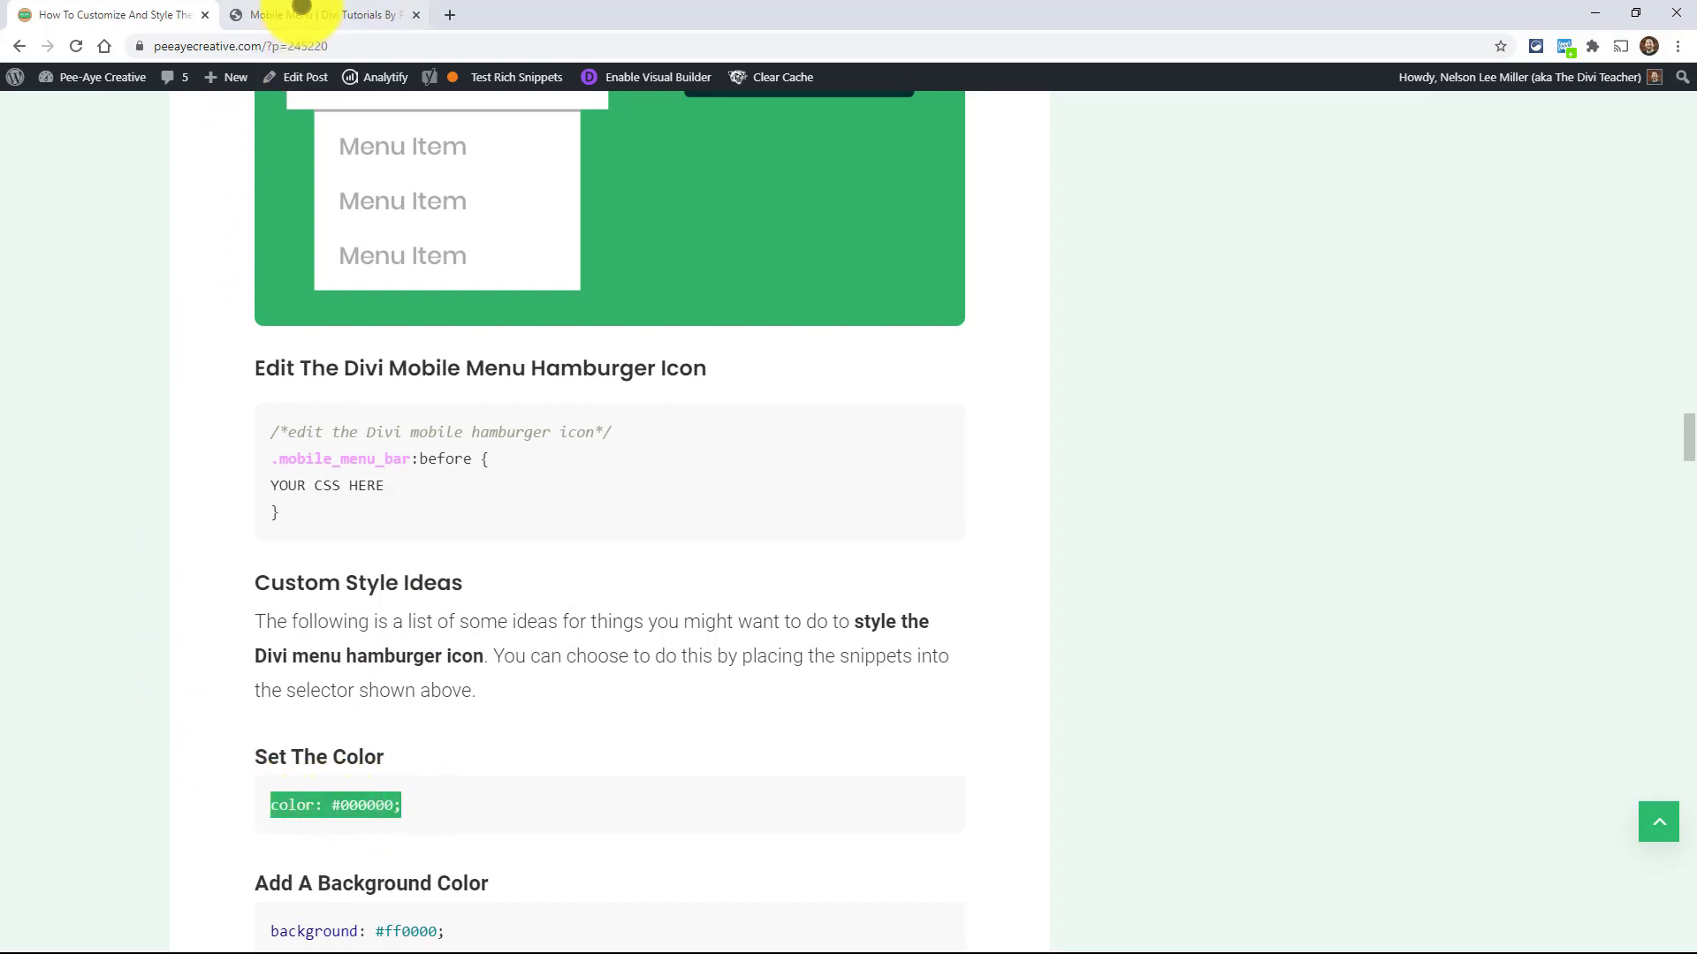
{"action": "left_click", "coordinate": [315, 15]}
{"action": "left_click", "coordinate": [1222, 442]}
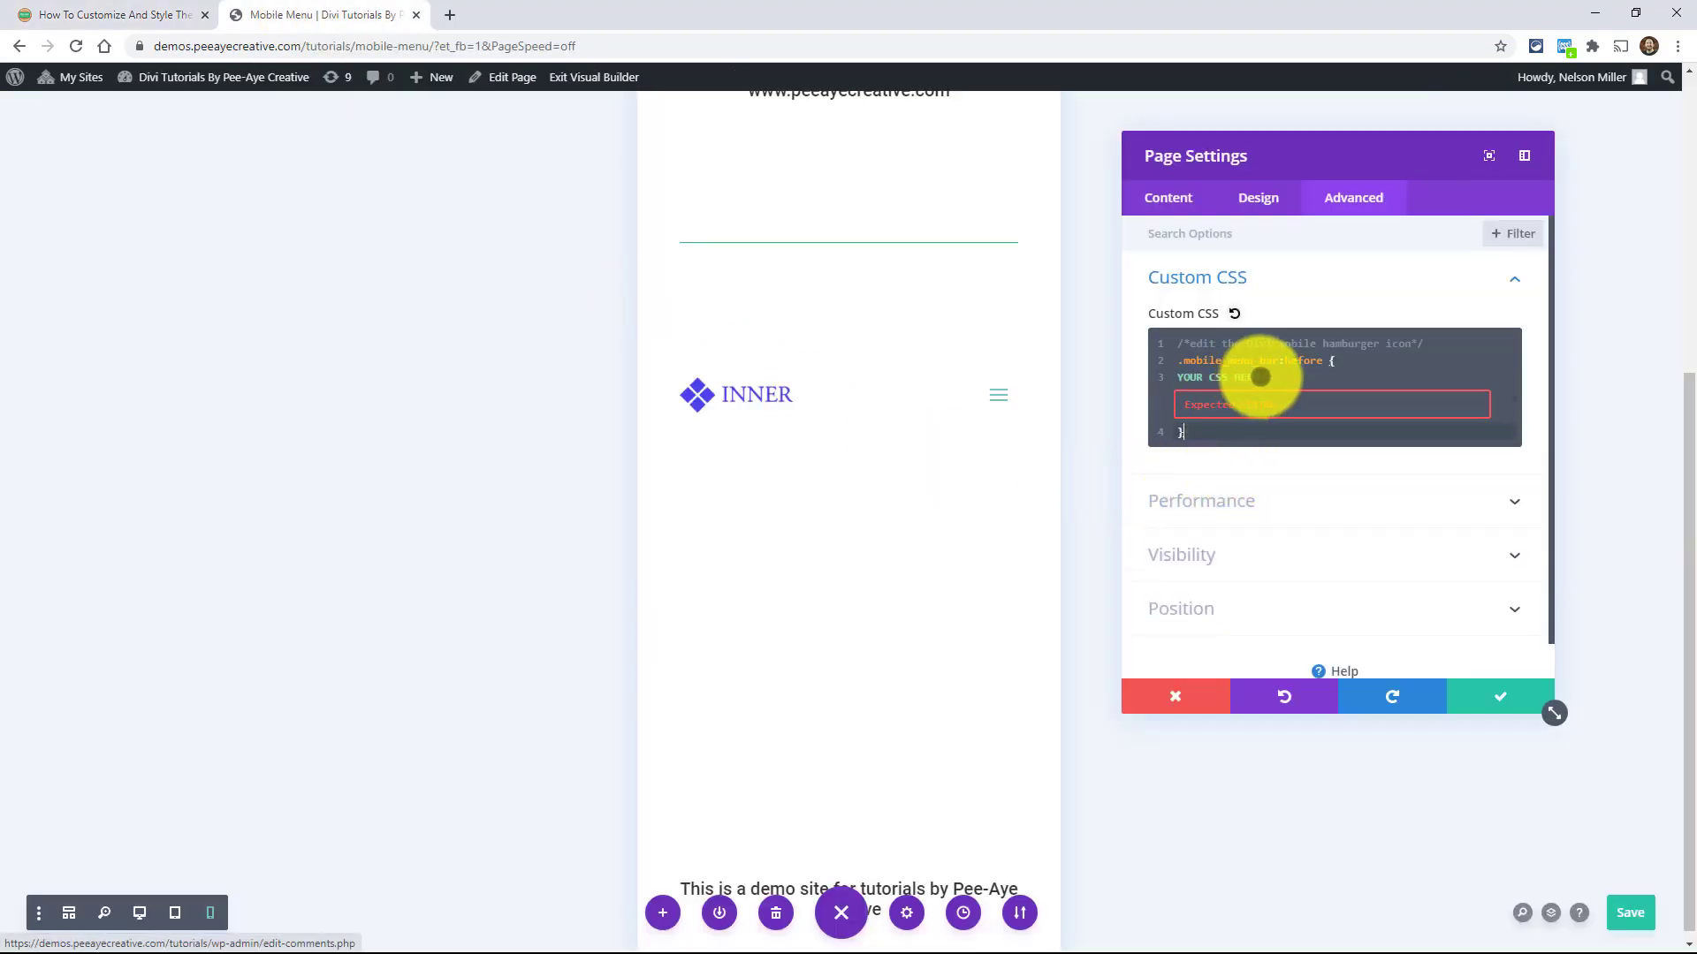
- Replace the YOUR CSS HERE placeholder with color: #000000 and add the #ff0000 background rule
{"action": "left_click_drag", "start_coordinate": [1259, 378], "coordinate": [1131, 372]}
{"action": "key", "text": "ctrl+v"}
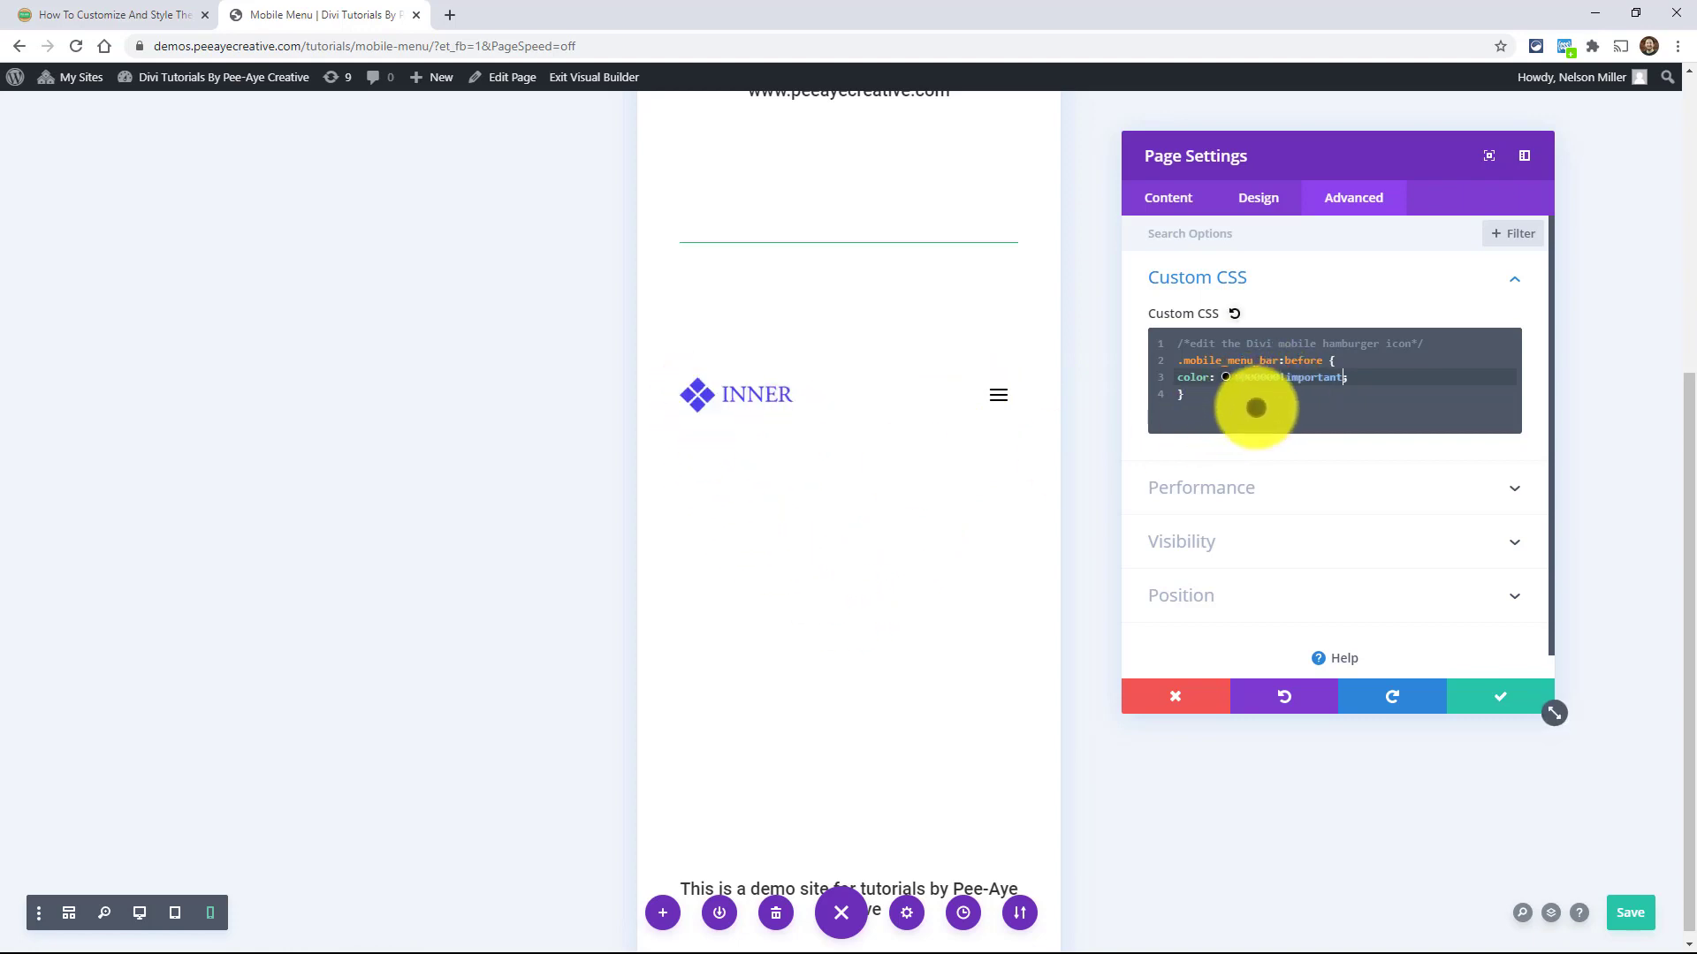
{"action": "left_click", "coordinate": [133, 13]}
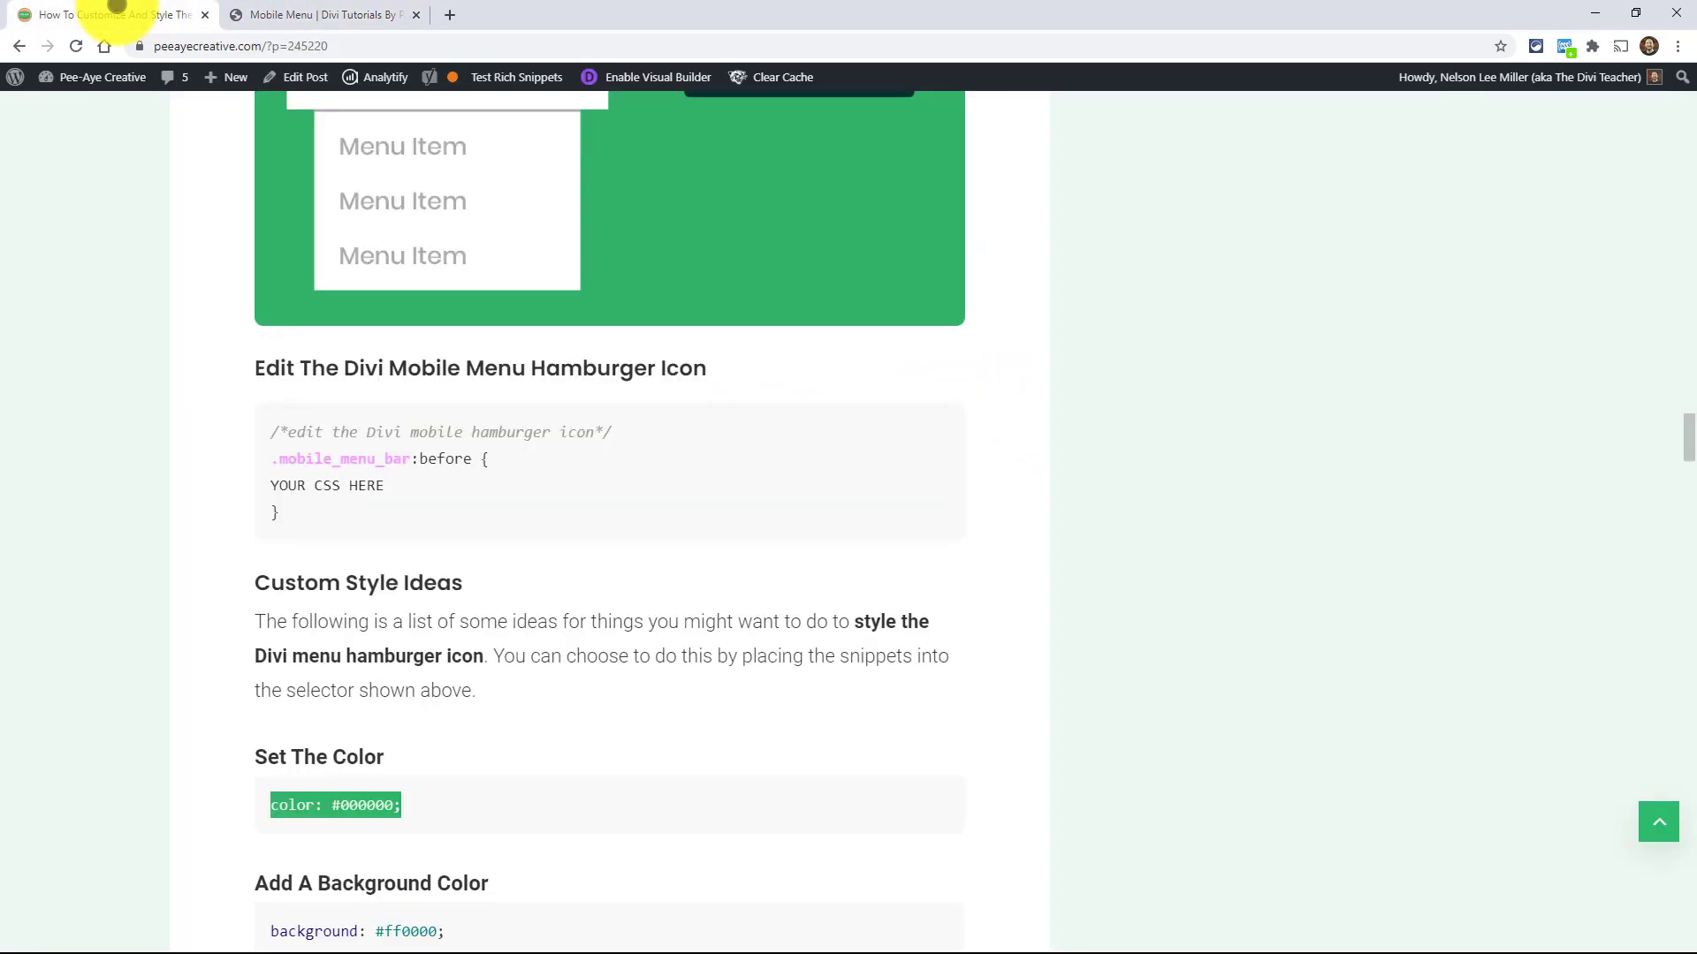
{"action": "scroll", "coordinate": [363, 583], "scroll_direction": "down", "scroll_amount": 2}
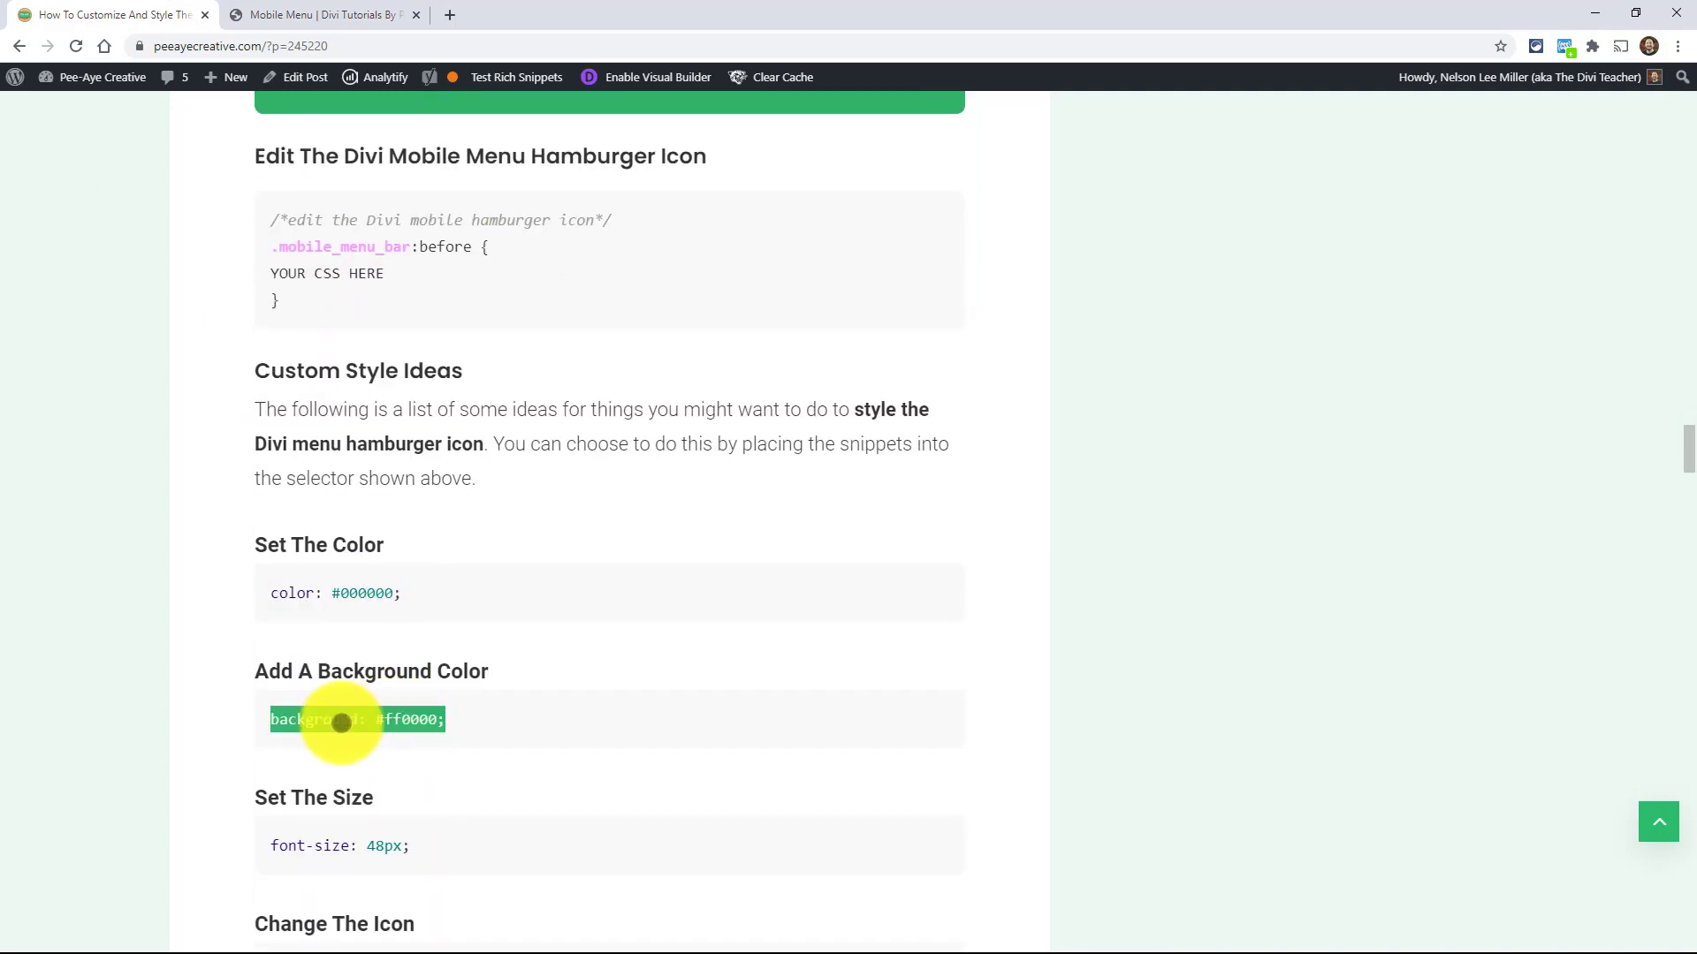
{"action": "left_click", "coordinate": [333, 13]}
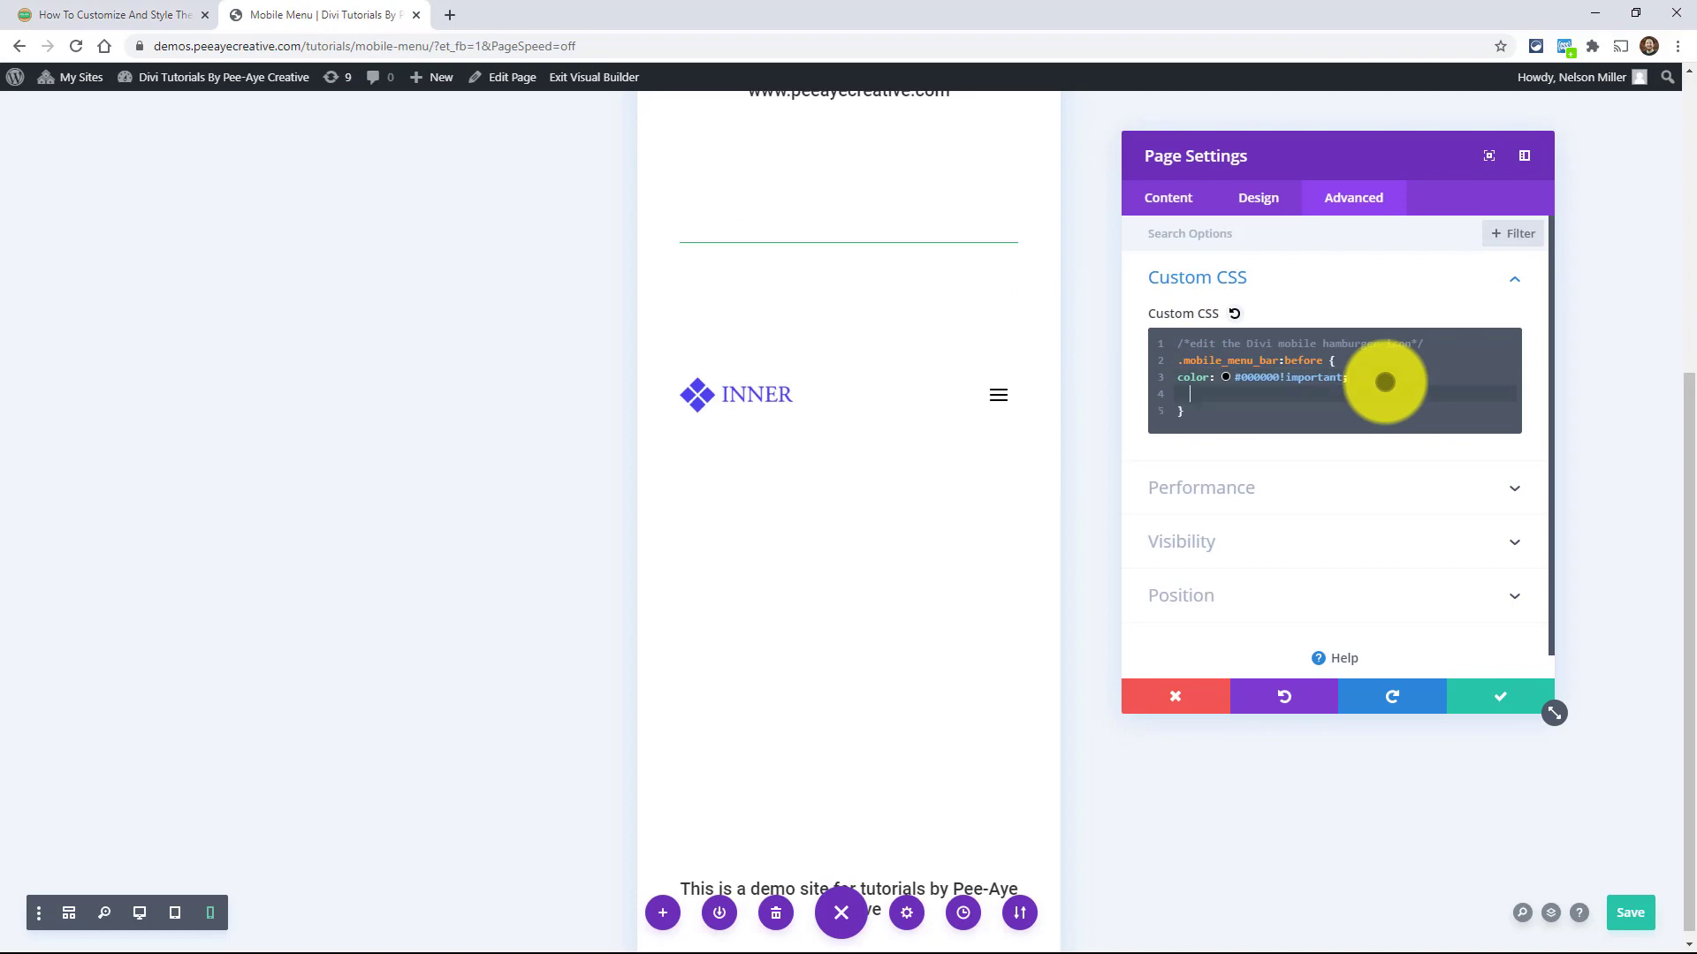
{"action": "type", "text": "background: #ff0000;"}
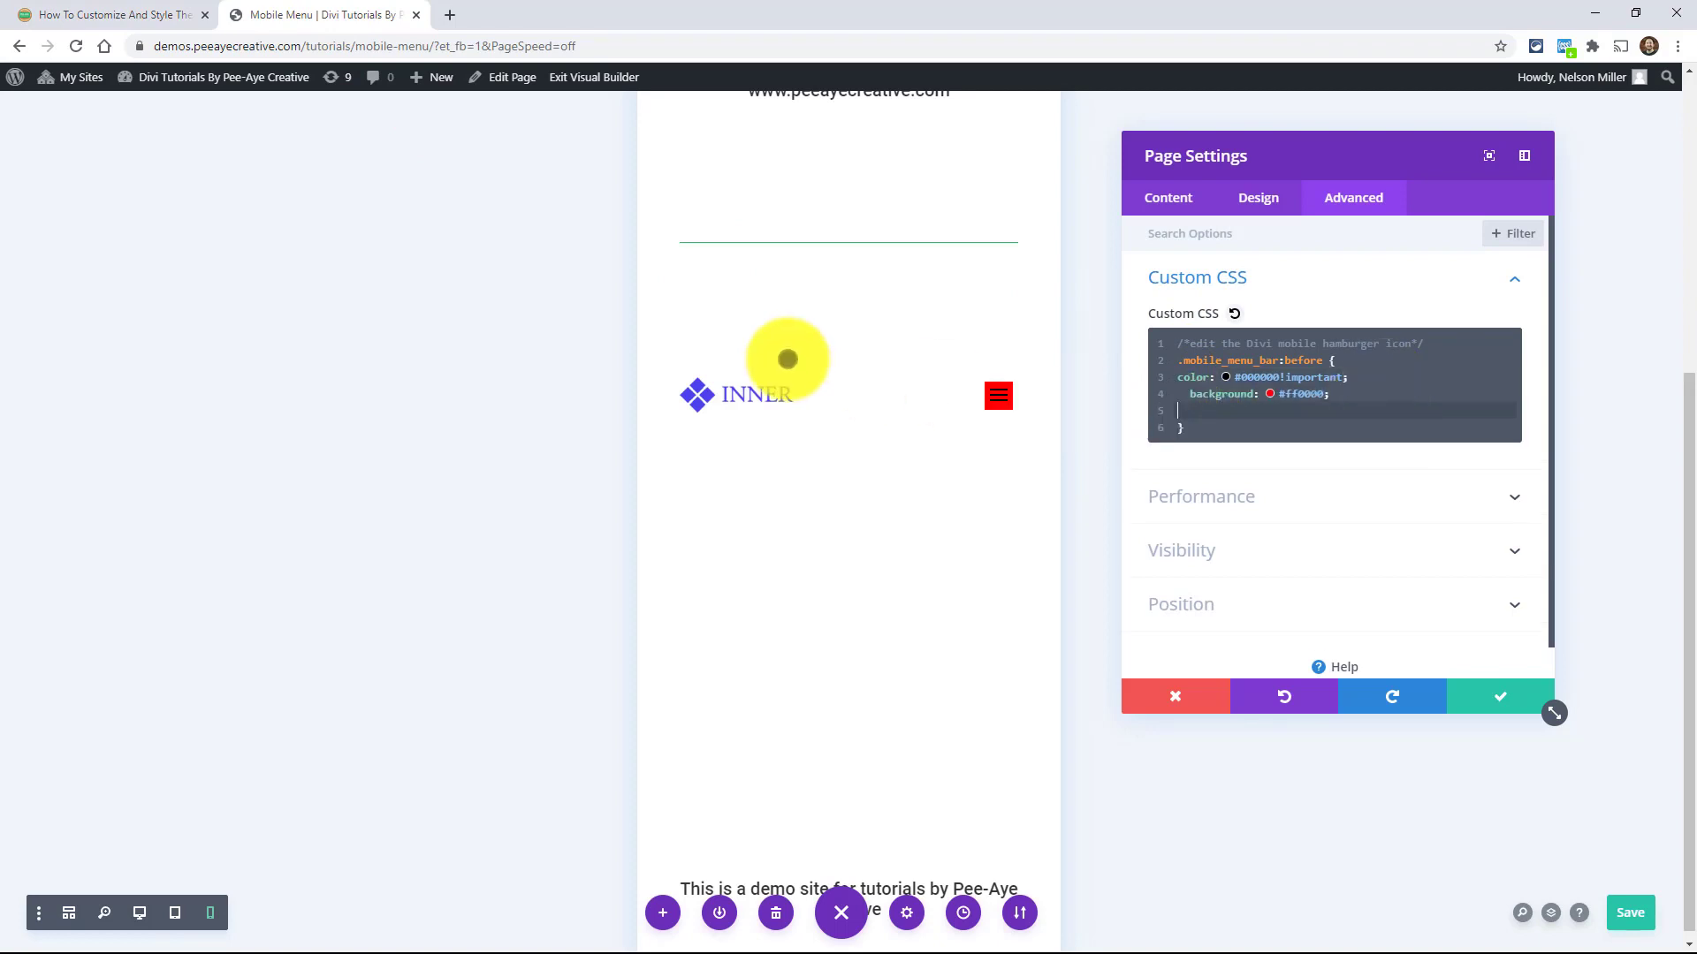
- Add the border-radius: 100px rule from the article and preview the round red mobile menu icon
{"action": "left_click", "coordinate": [66, 16]}
{"action": "scroll", "coordinate": [451, 518], "scroll_direction": "down", "scroll_amount": 3}
{"action": "scroll", "coordinate": [450, 523], "scroll_direction": "down", "scroll_amount": 2}
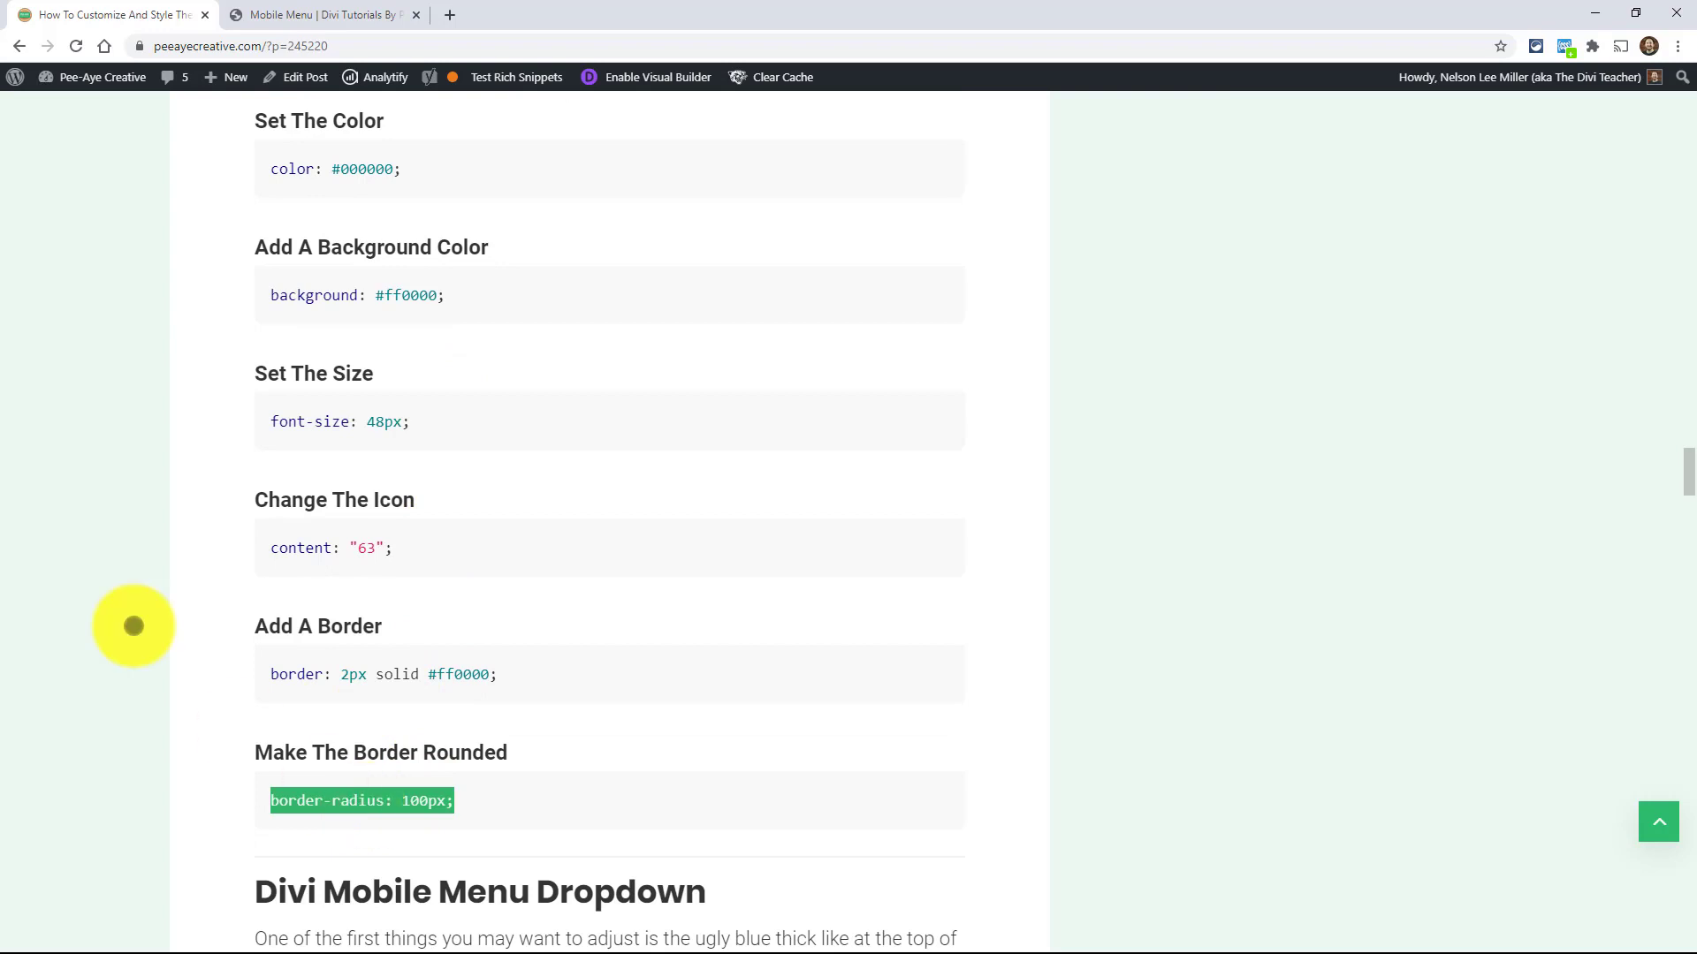
{"action": "left_click", "coordinate": [269, 12]}
{"action": "type", "text": "border-radius: 100px;"}
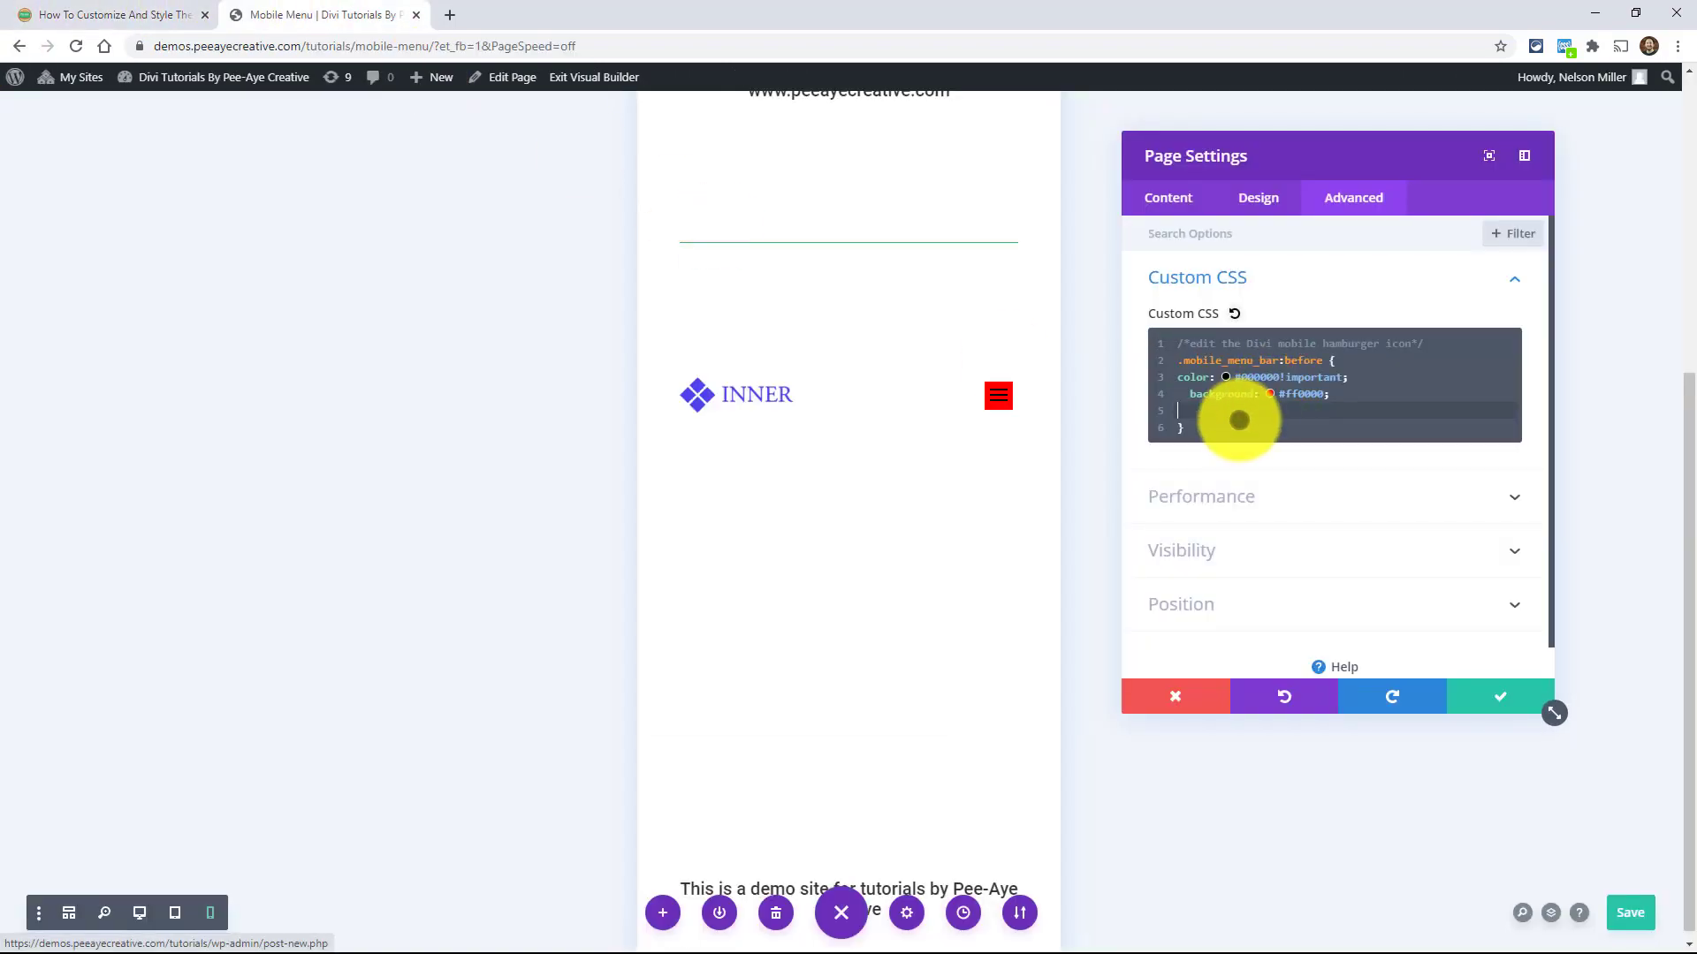
{"action": "key", "text": "Return"}
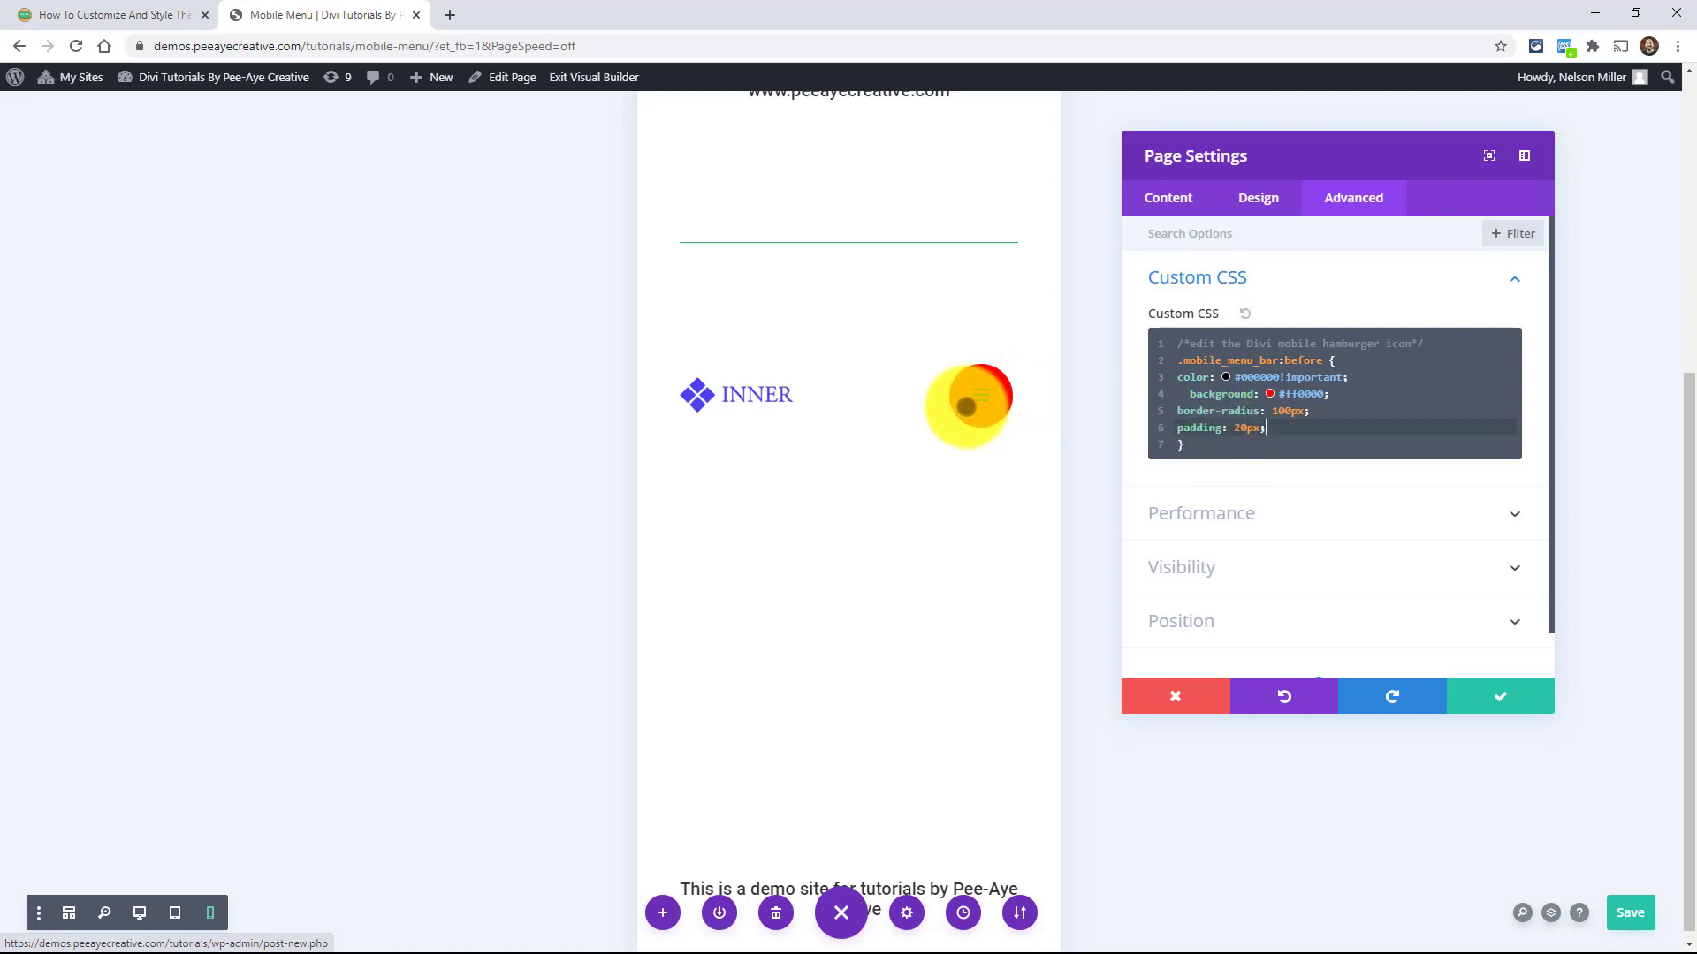
{"action": "left_click", "coordinate": [974, 393]}
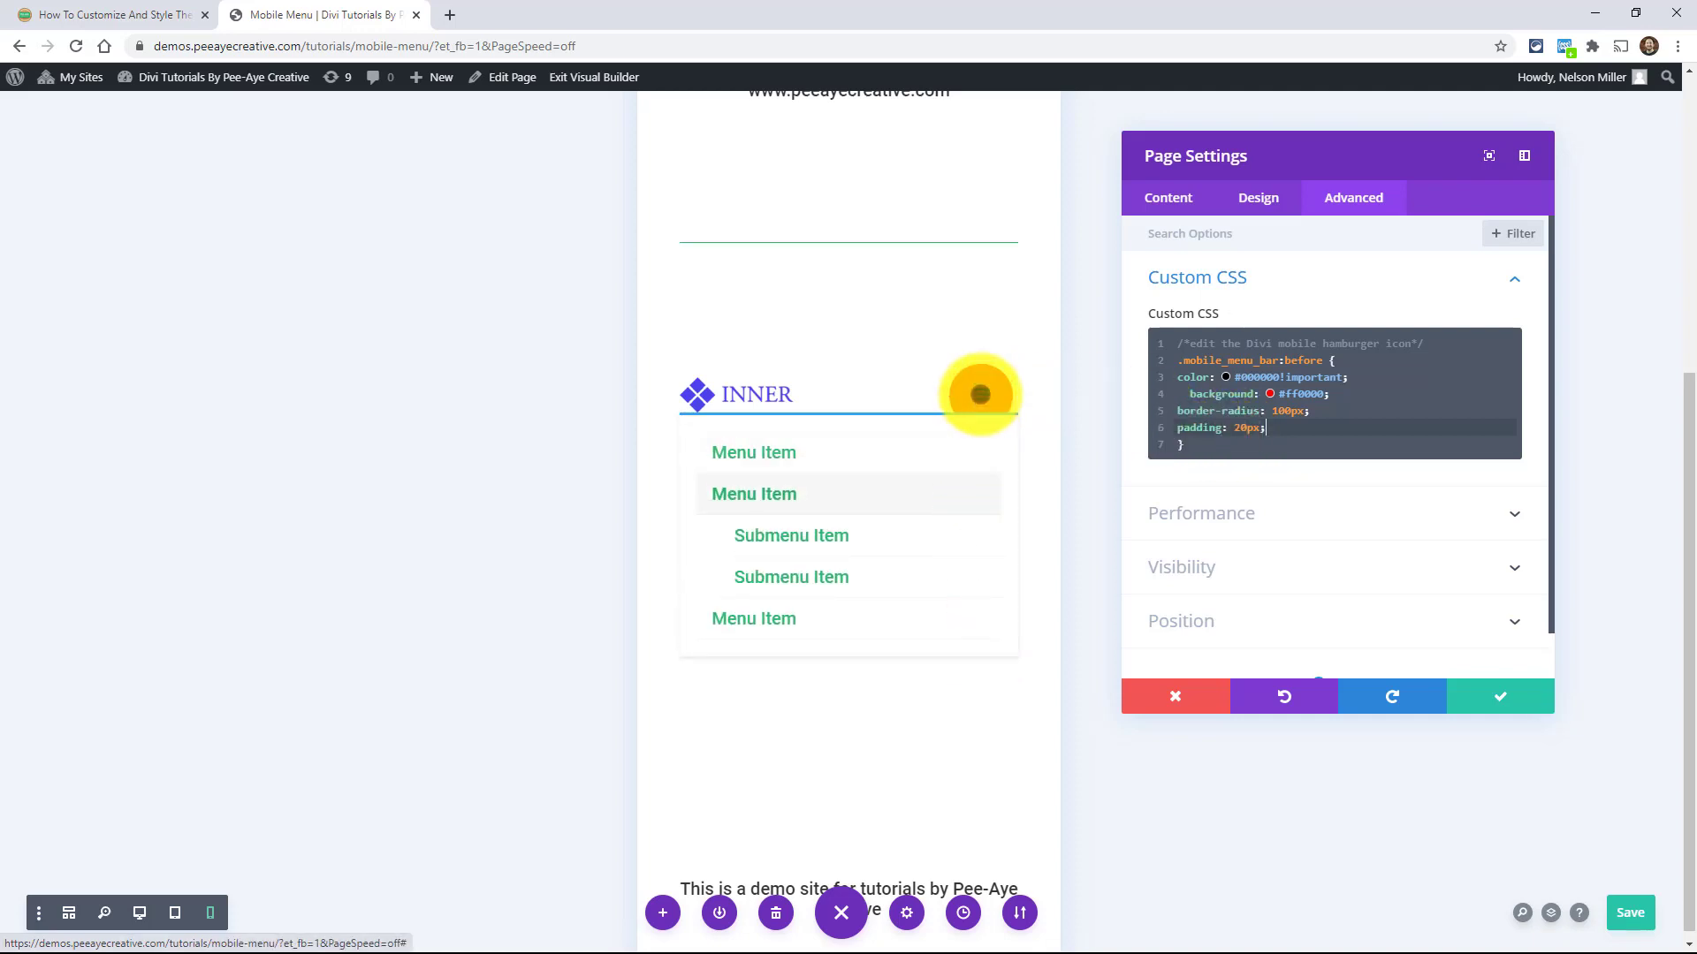
- Paste the article's content rule on a new line after padding, ready to set it to "\25"
{"action": "left_click", "coordinate": [980, 395]}
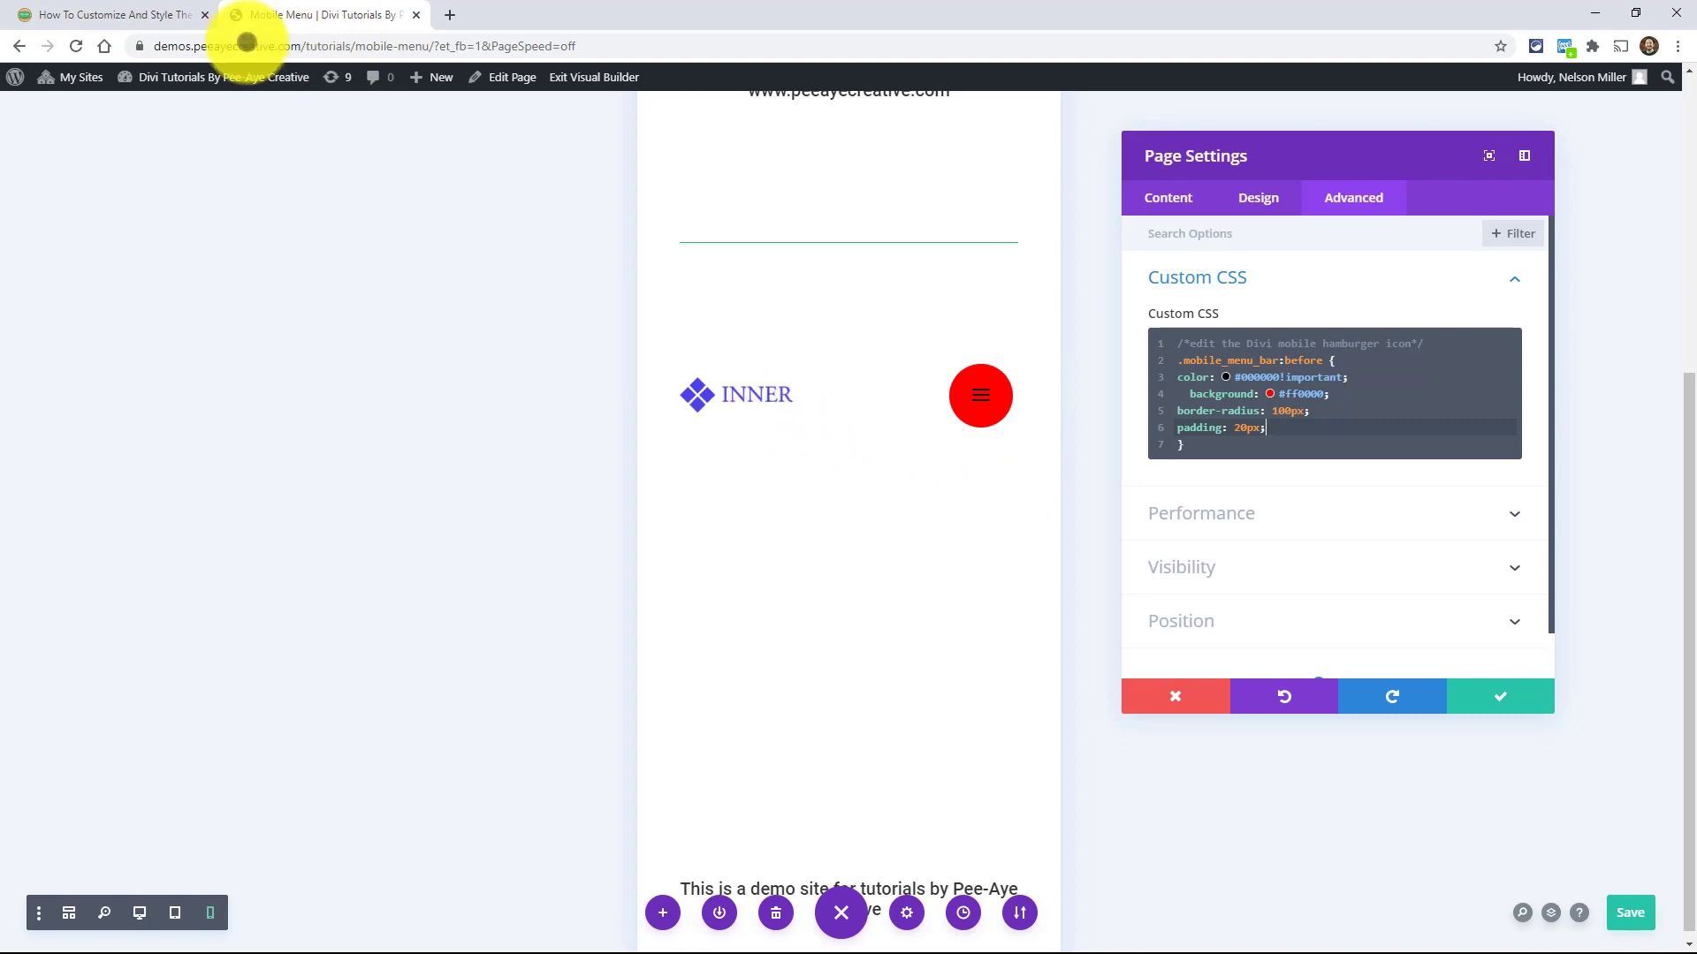
{"action": "left_click", "coordinate": [193, 28]}
{"action": "left_click_drag", "start_coordinate": [398, 545], "coordinate": [252, 549]}
{"action": "key", "text": "ctrl+c"}
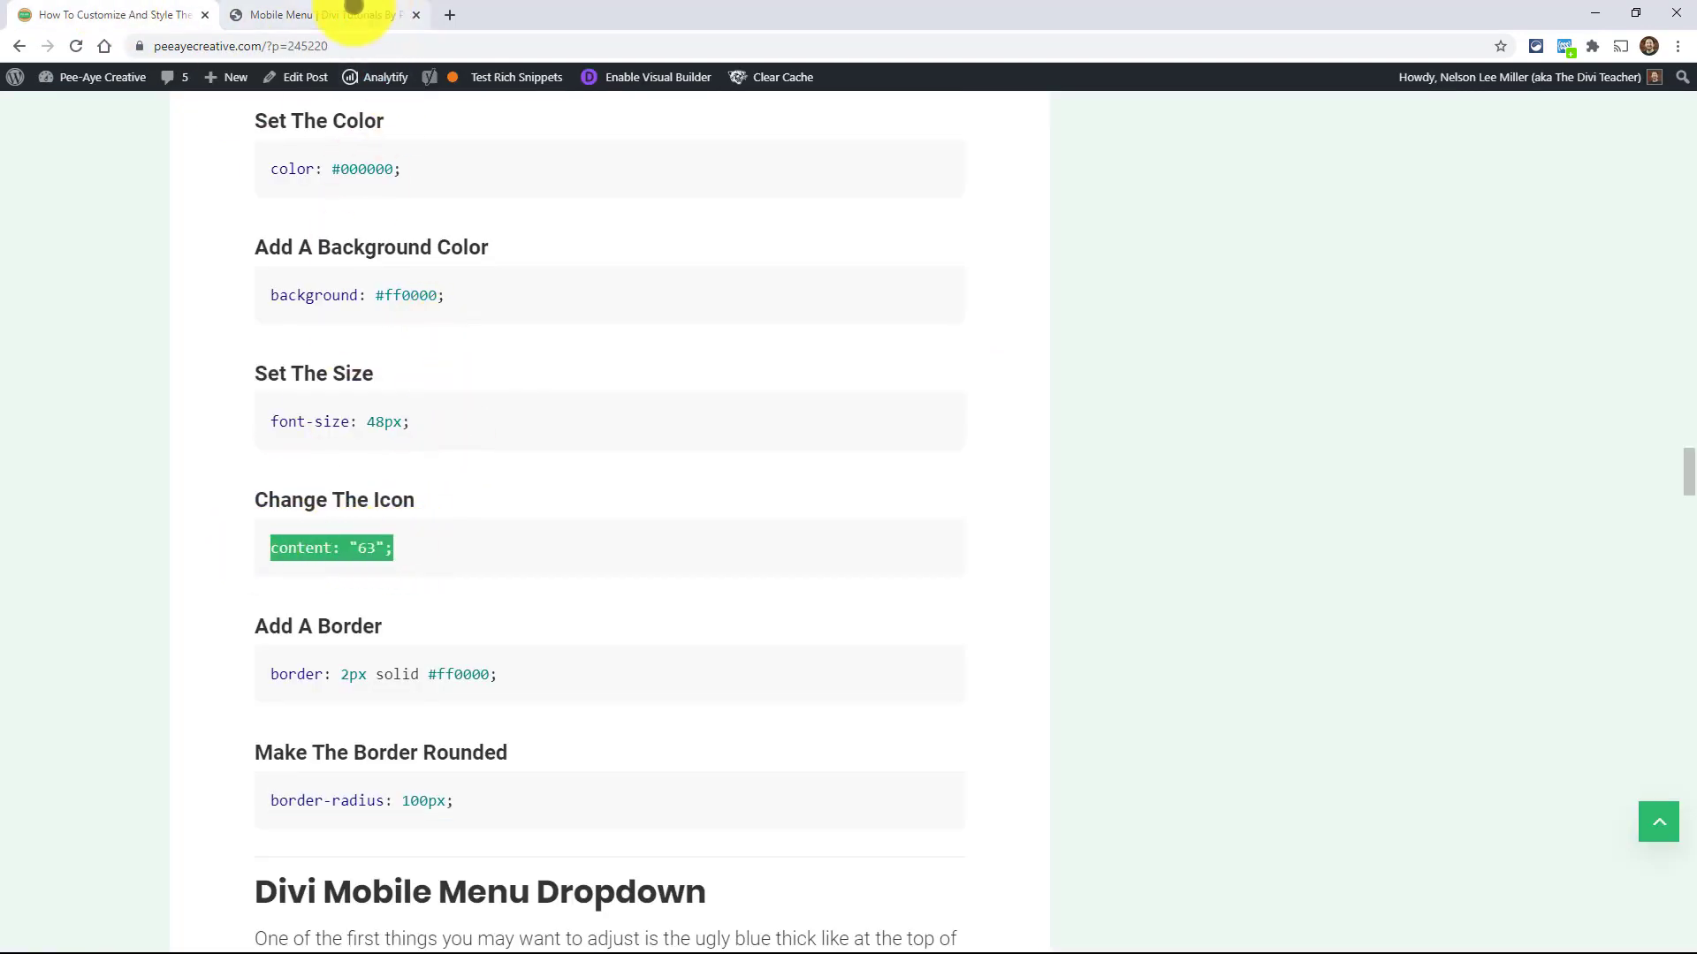
{"action": "left_click", "coordinate": [353, 10]}
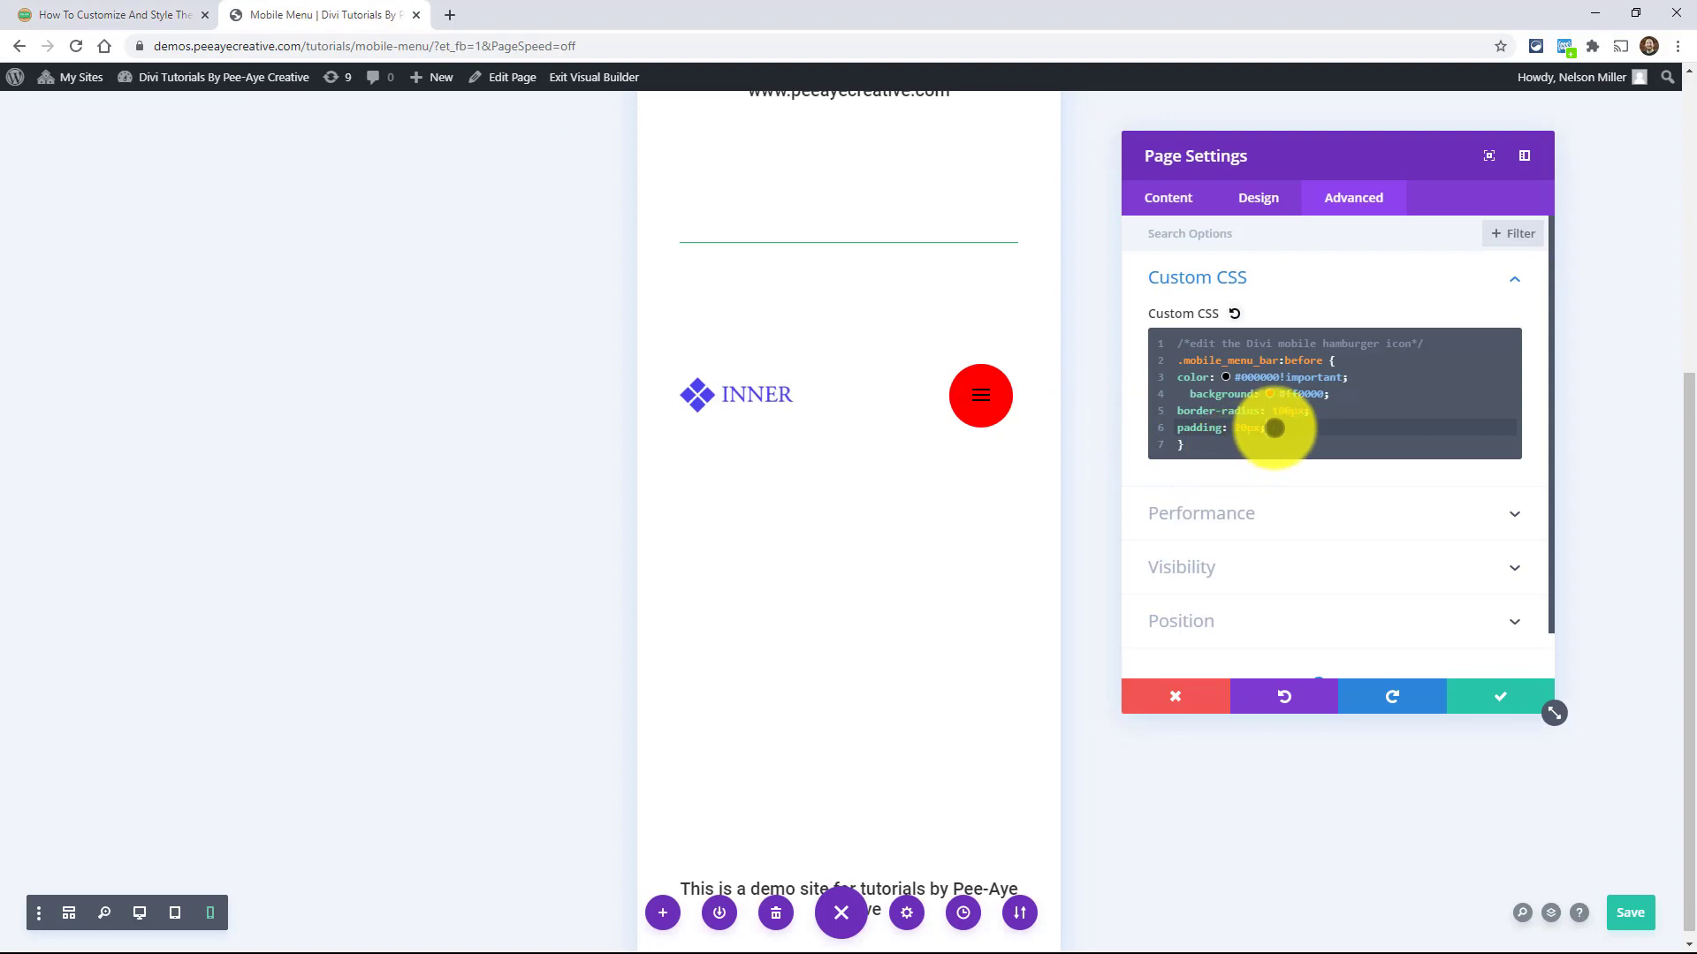
{"action": "key", "text": "Return"}
{"action": "key", "text": "ctrl+v"}
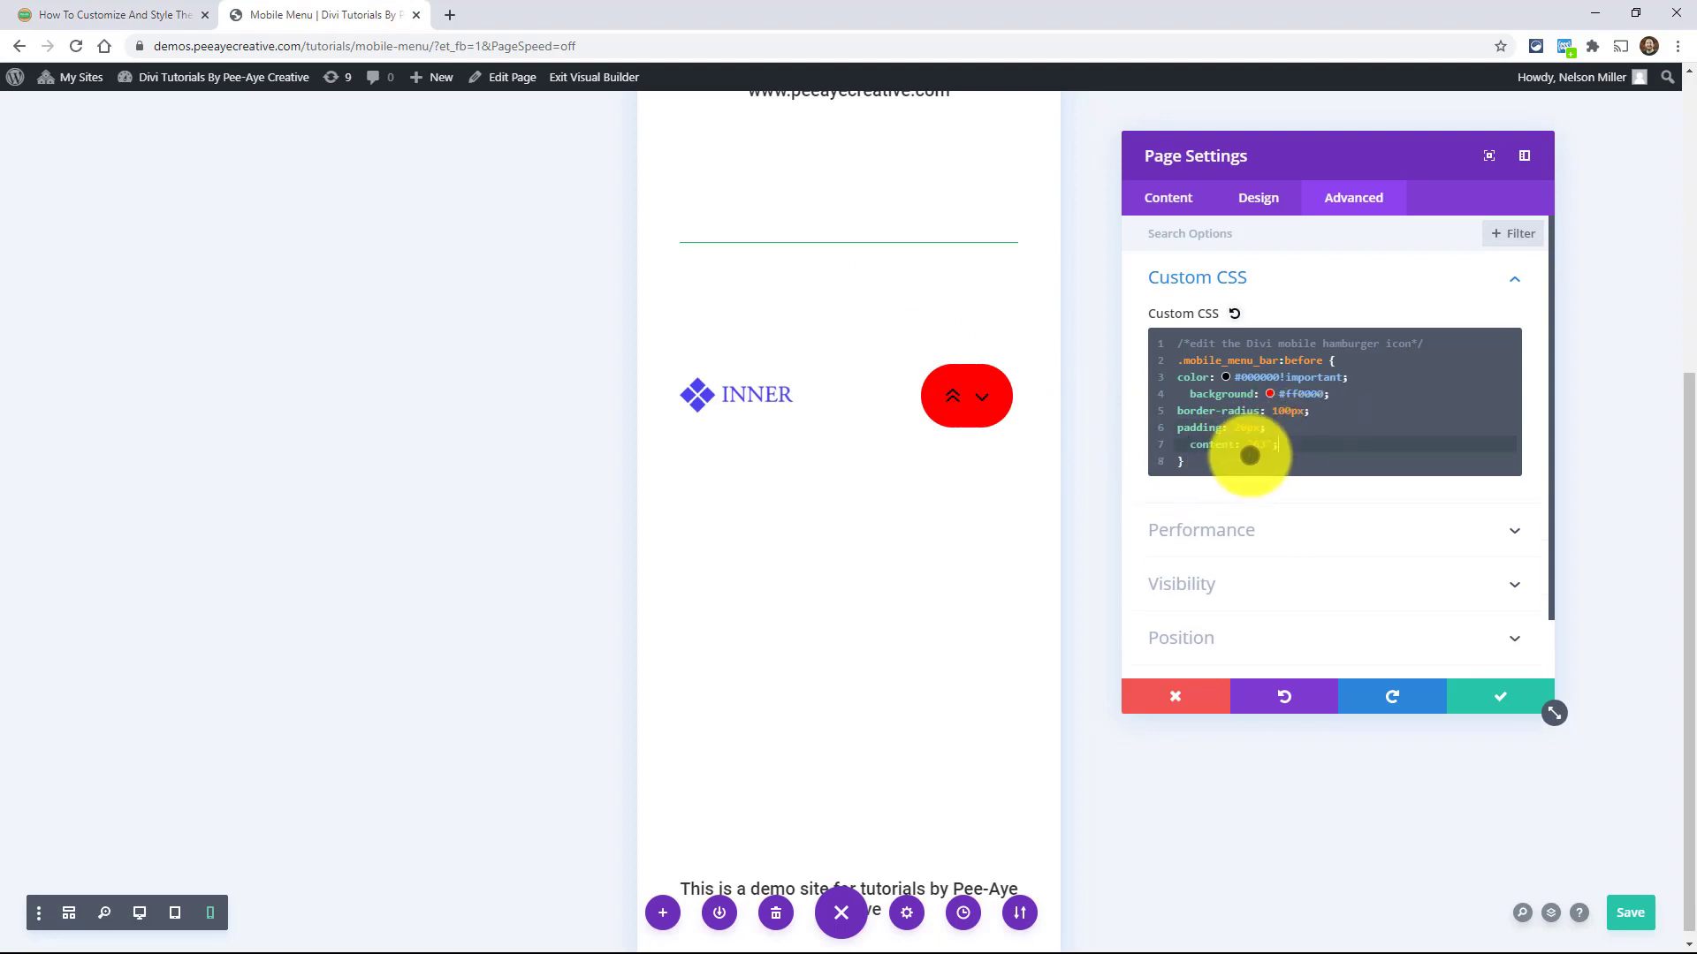
{"action": "left_click", "coordinate": [1252, 445]}
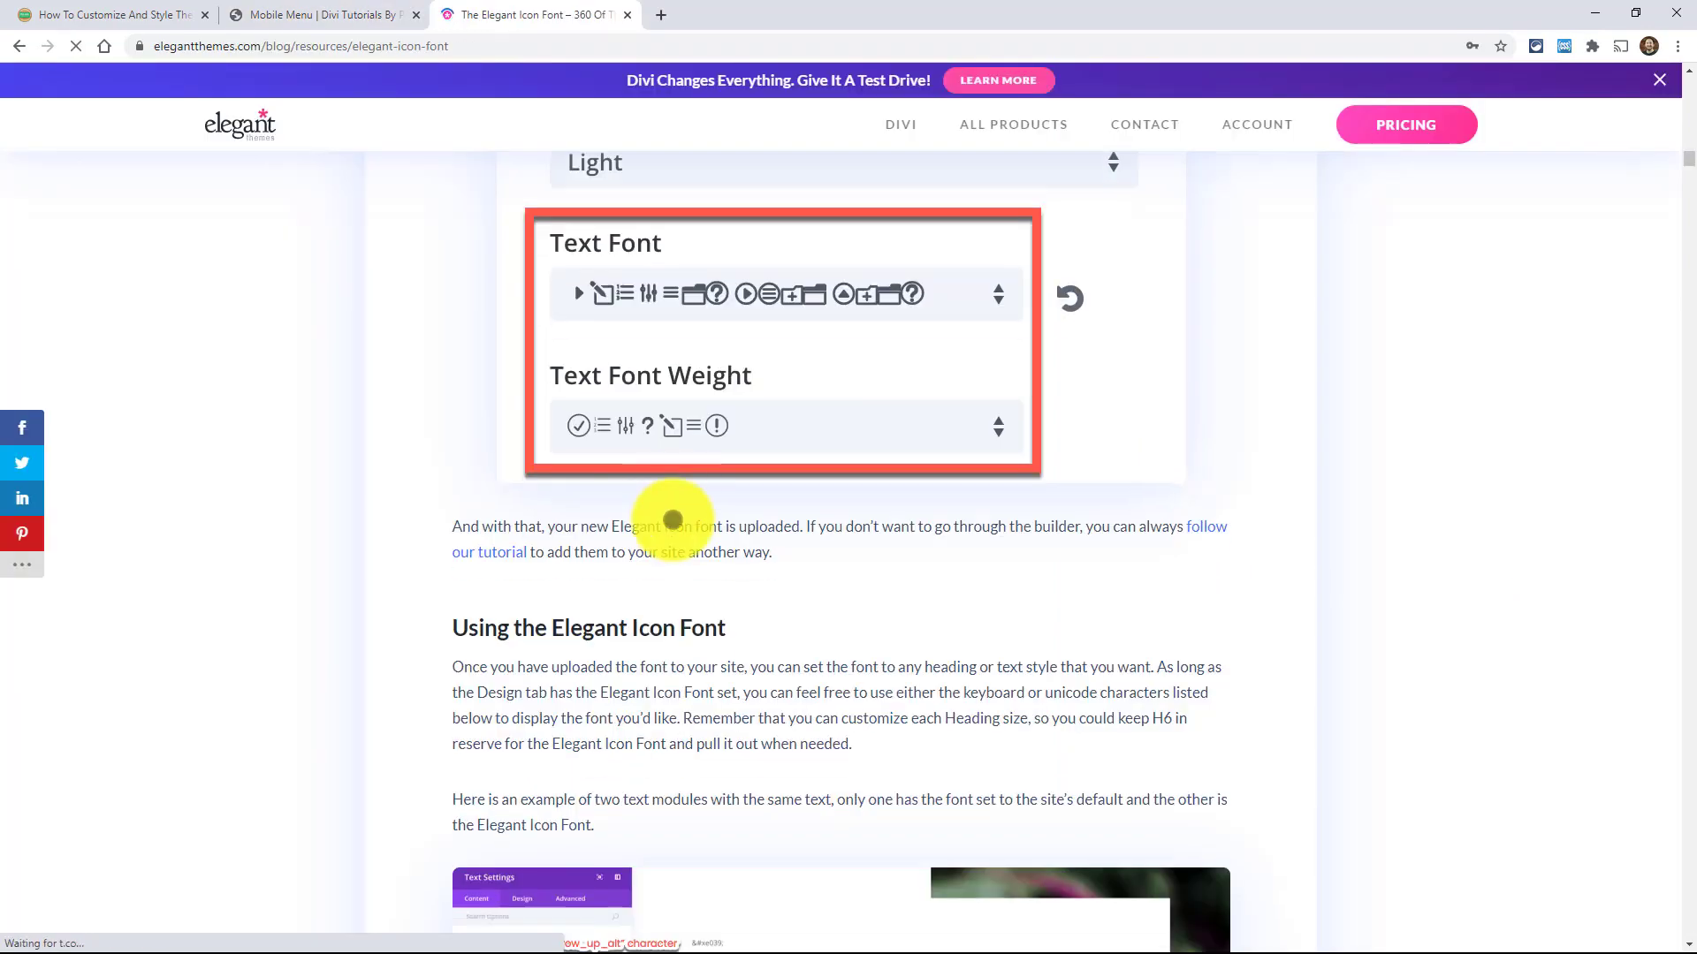
- Change the icon content to "\64" and make the icon colour #fff
{"action": "scroll", "coordinate": [601, 477], "scroll_direction": "down", "scroll_amount": 15}
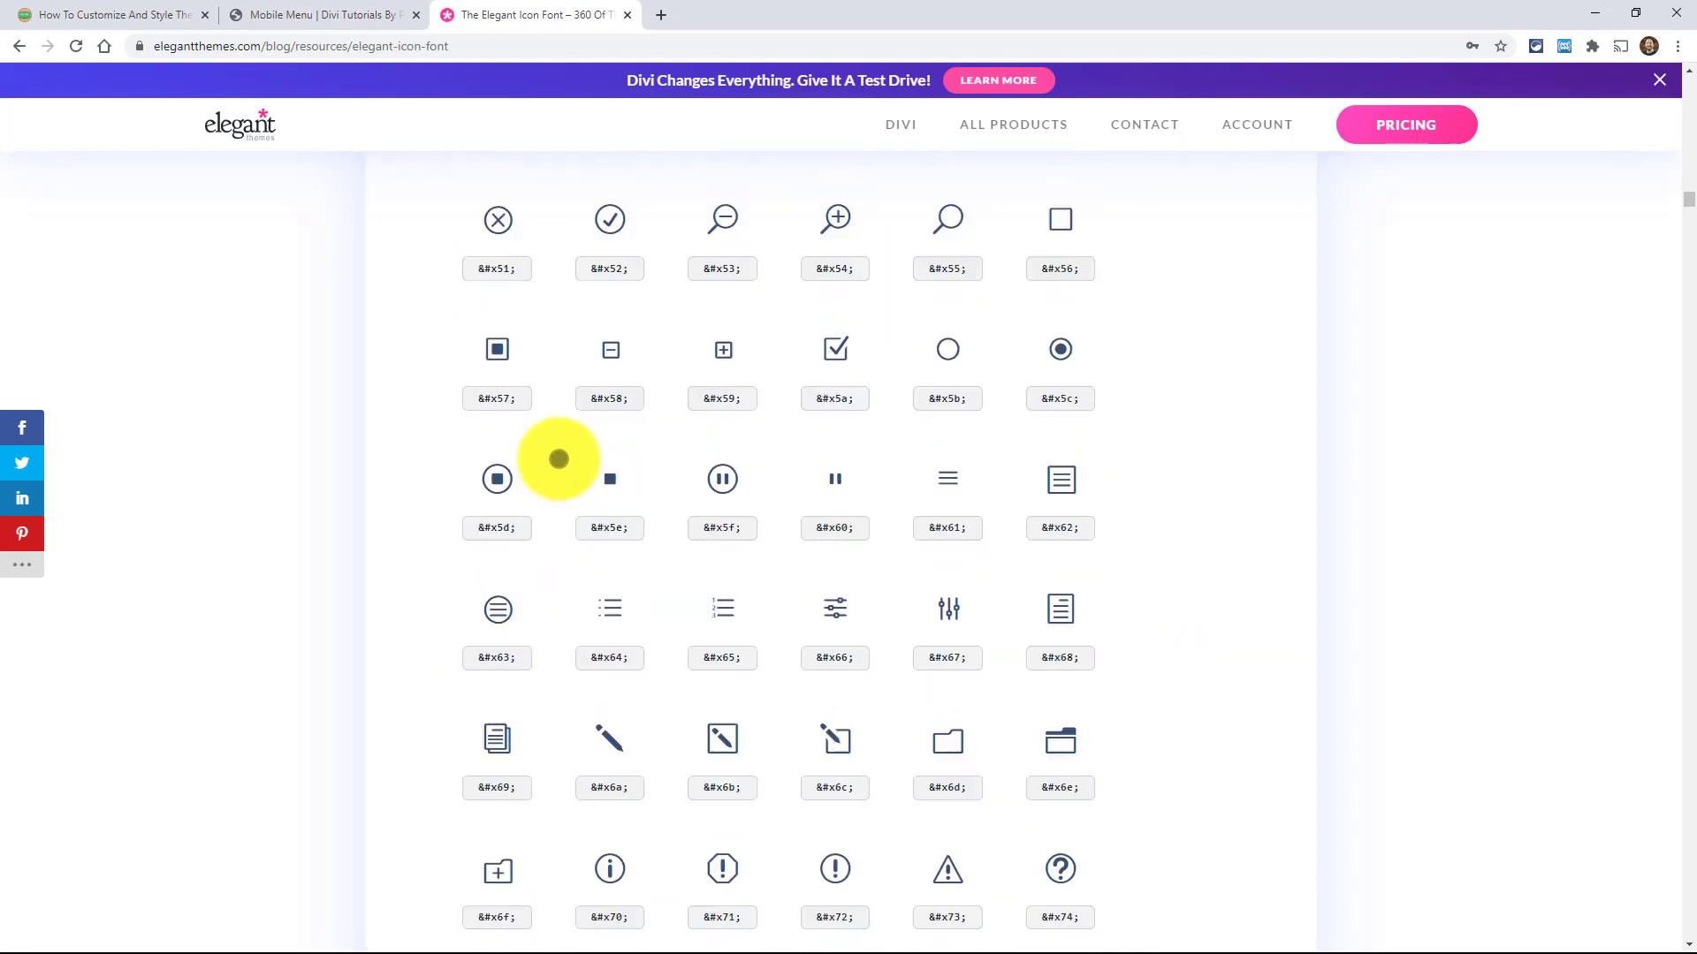
{"action": "scroll", "coordinate": [558, 459], "scroll_direction": "up", "scroll_amount": 13}
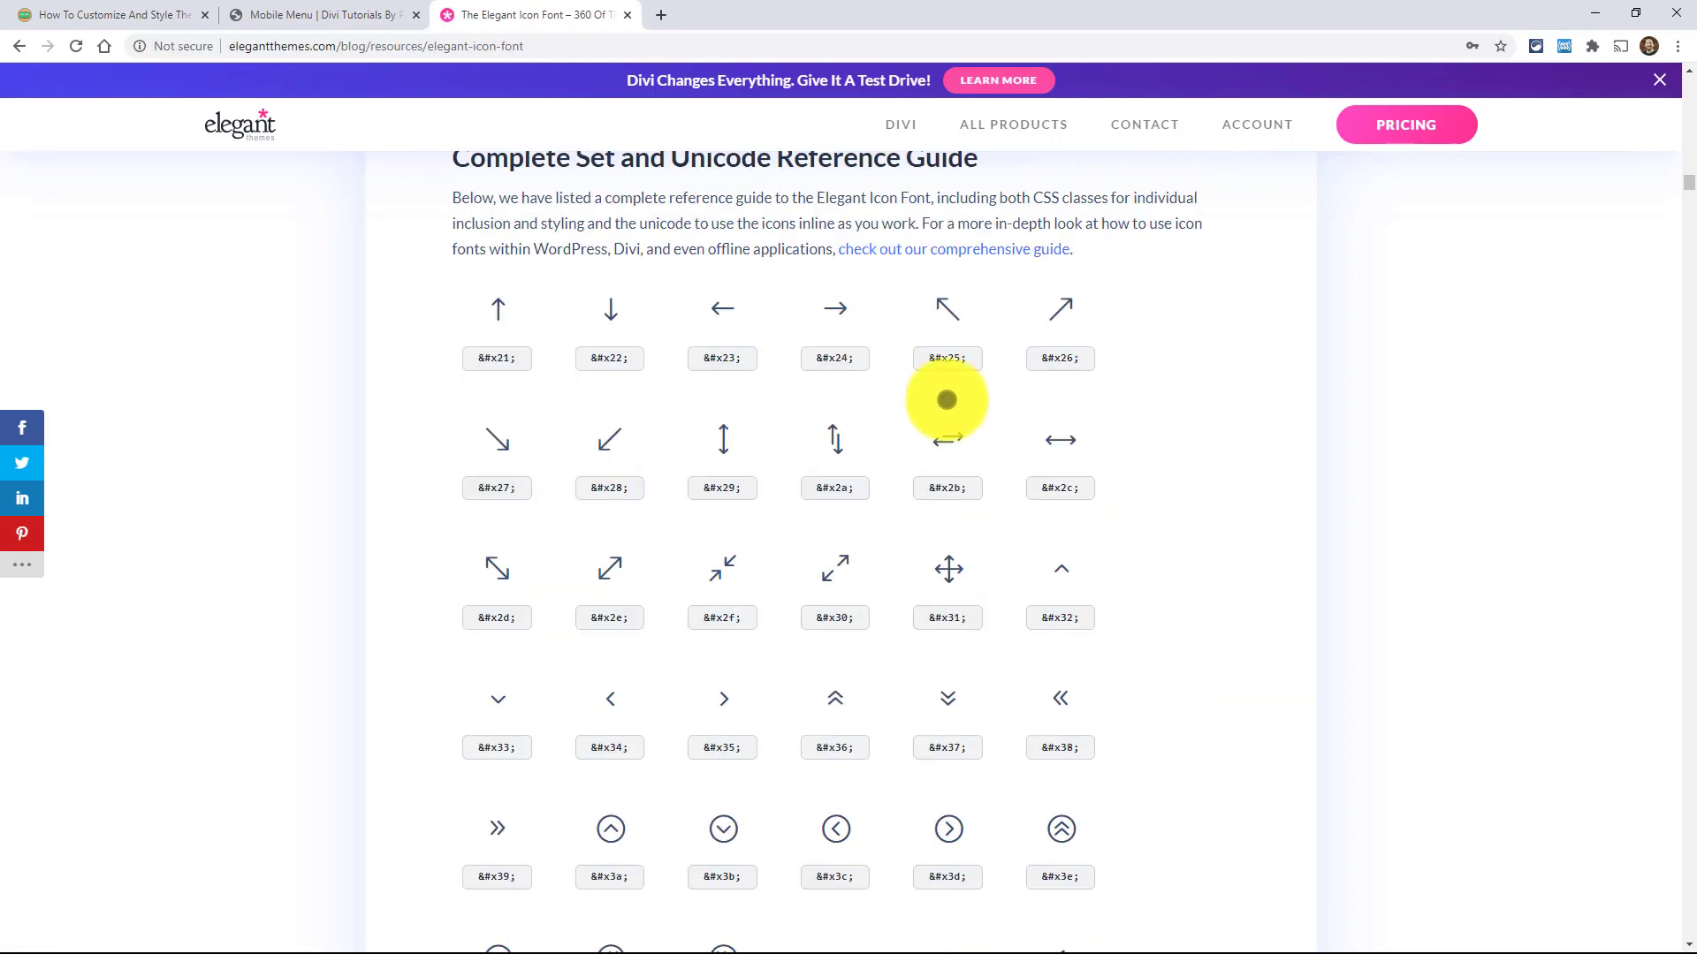
{"action": "scroll", "coordinate": [784, 443], "scroll_direction": "down", "scroll_amount": 10}
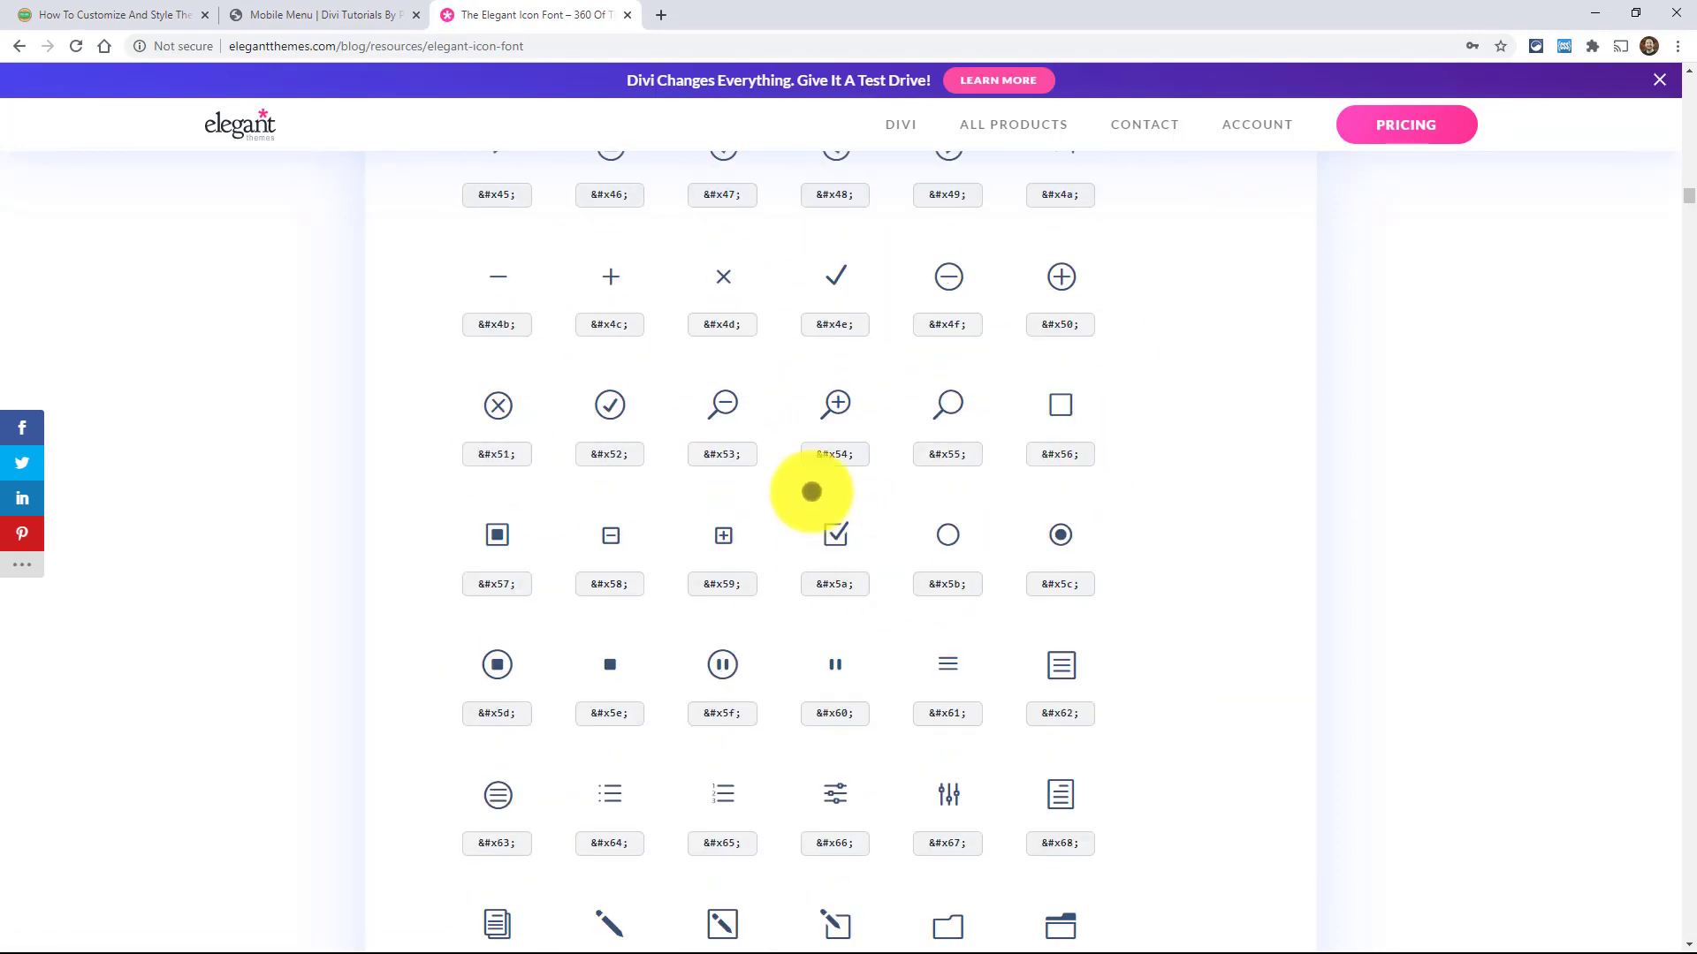
{"action": "scroll", "coordinate": [671, 491], "scroll_direction": "down", "scroll_amount": 3}
{"action": "scroll", "coordinate": [595, 451], "scroll_direction": "down", "scroll_amount": 1}
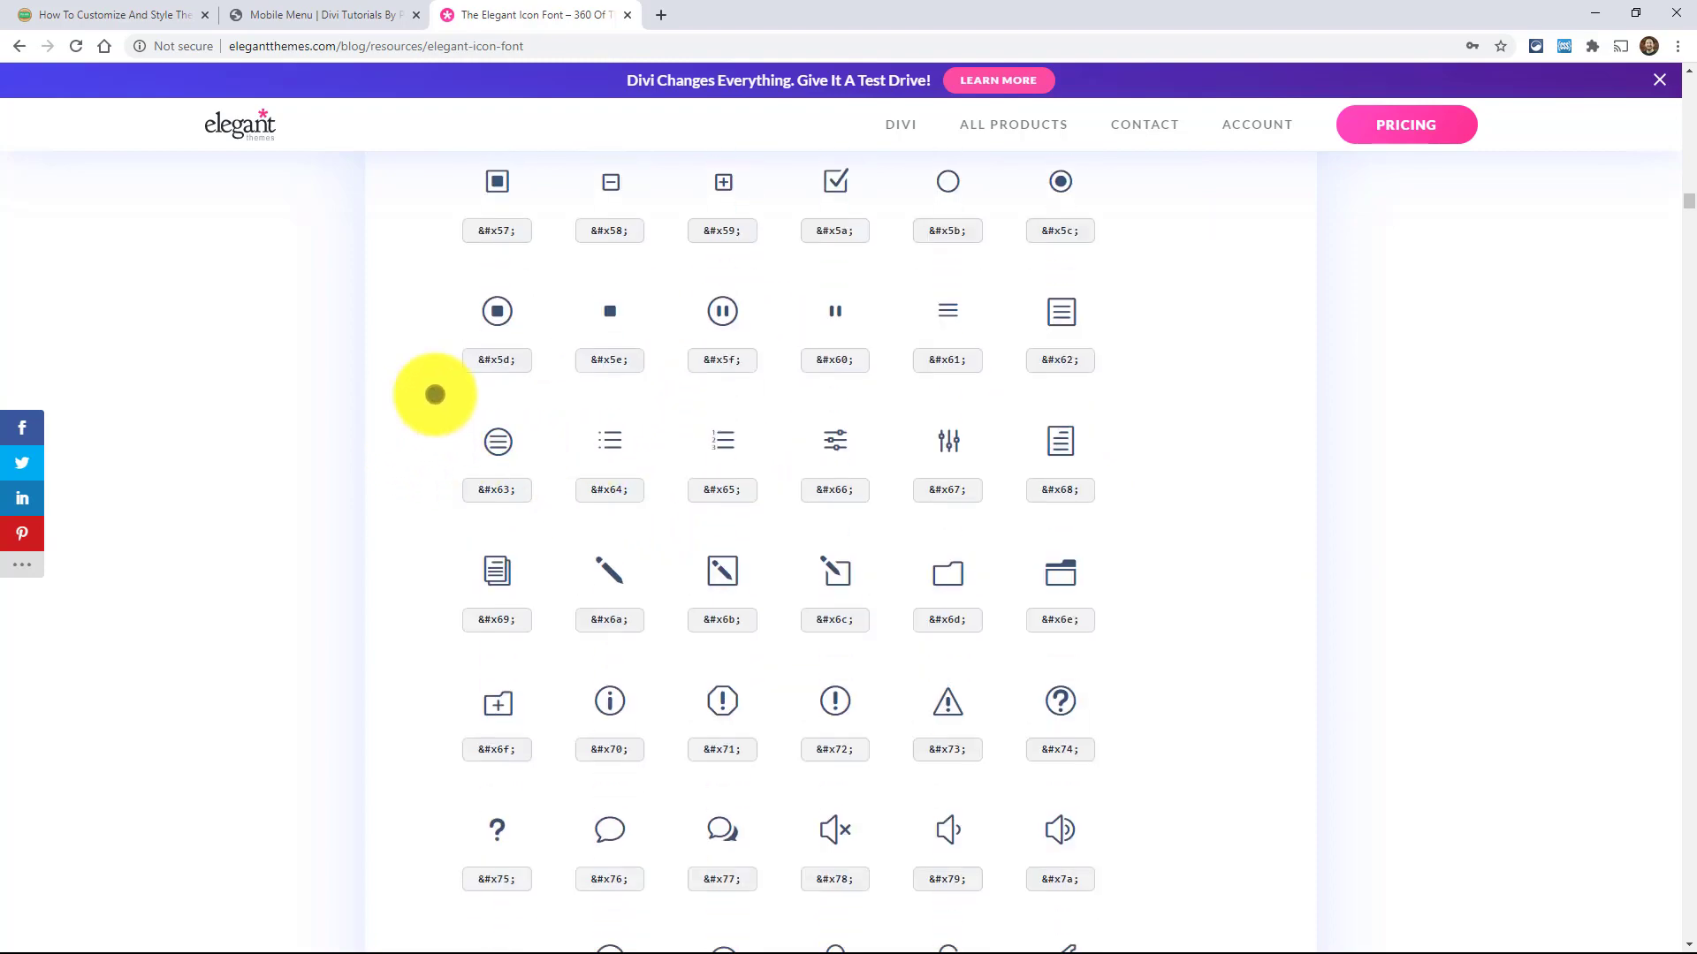
{"action": "scroll", "coordinate": [610, 530], "scroll_direction": "up", "scroll_amount": 1}
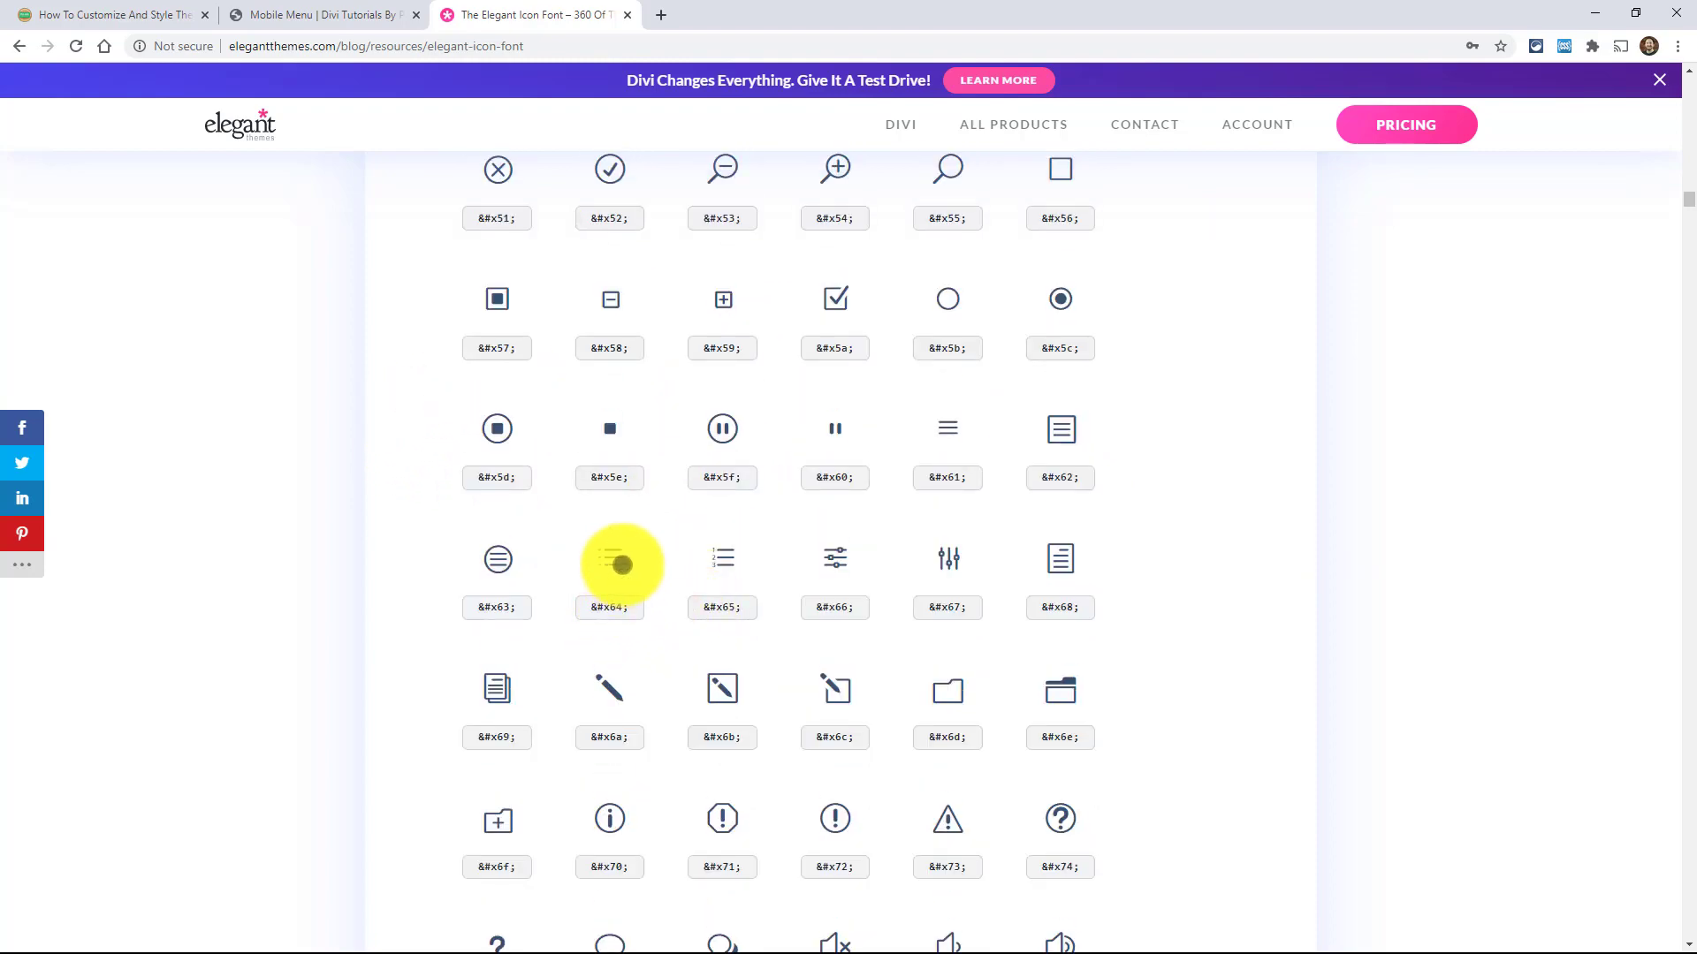
{"action": "left_click", "coordinate": [300, 16]}
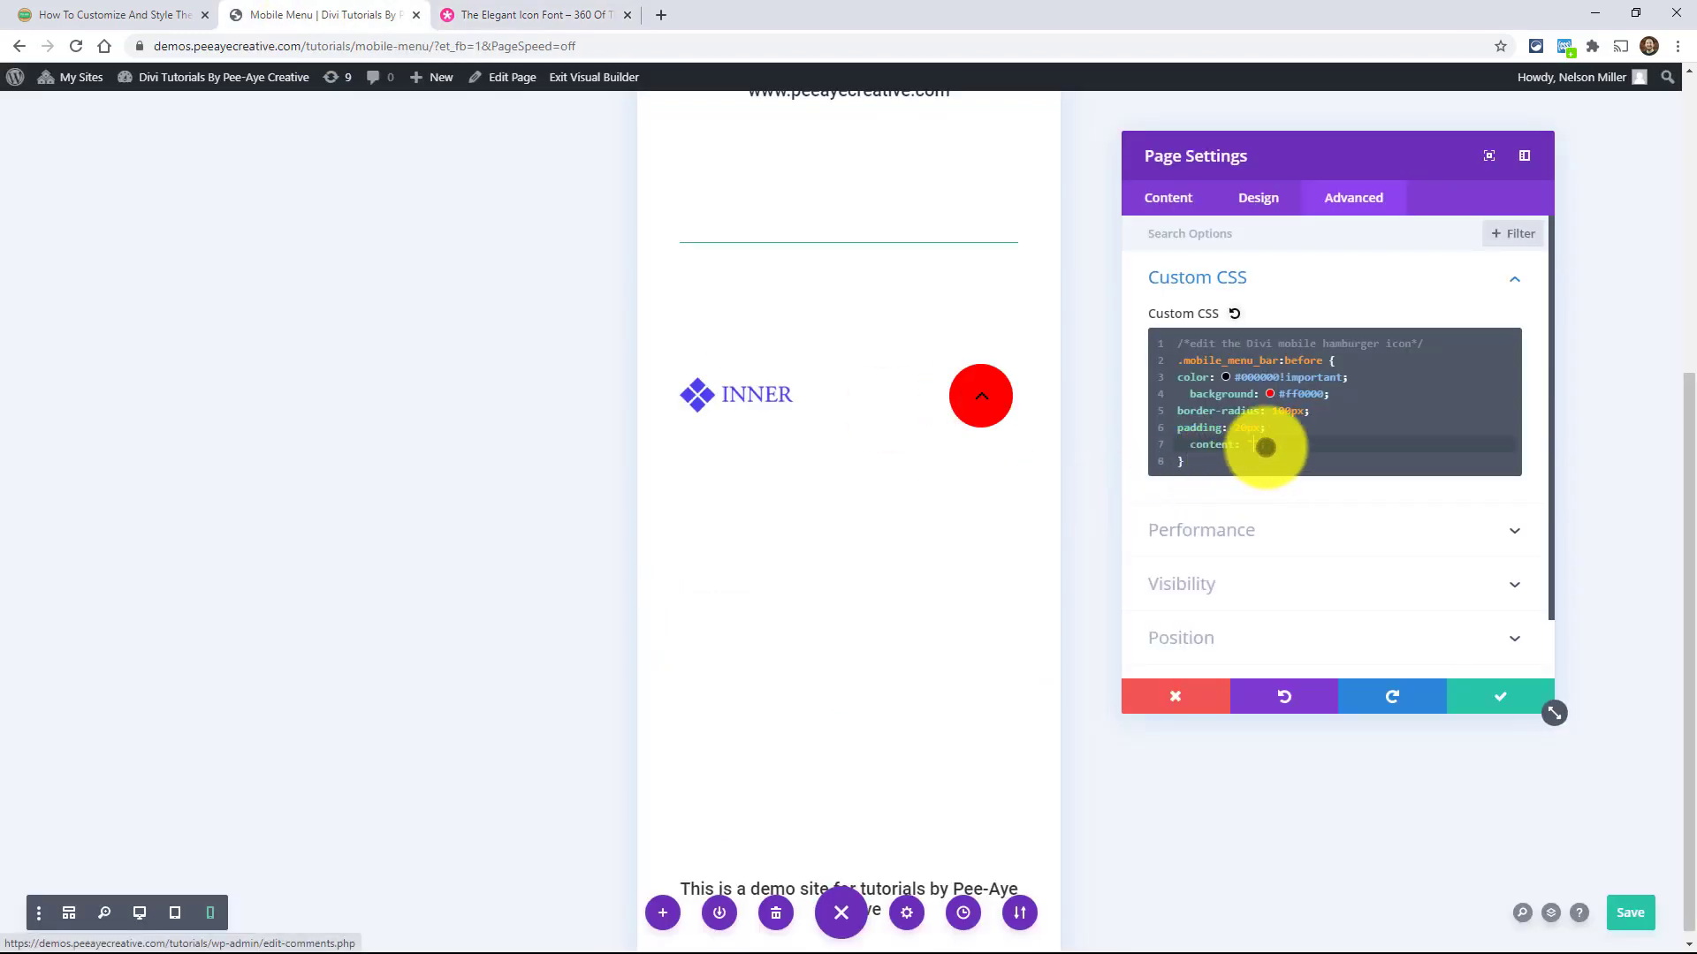
{"action": "left_click", "coordinate": [1248, 444]}
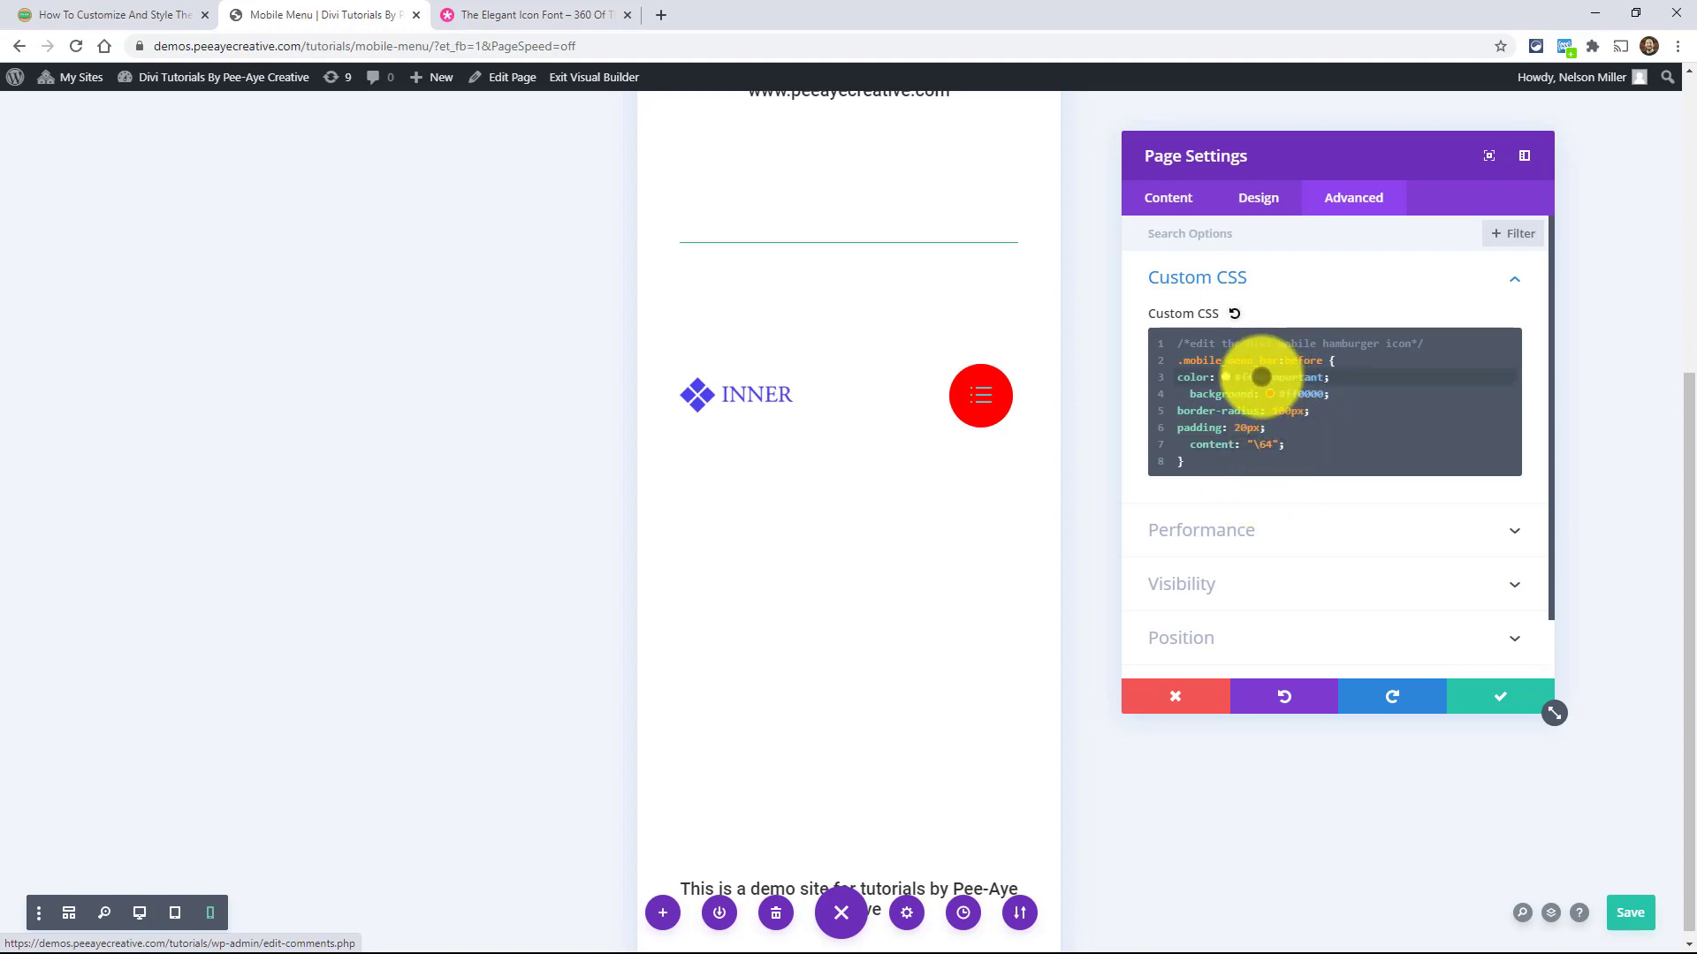
{"action": "left_click", "coordinate": [1317, 427]}
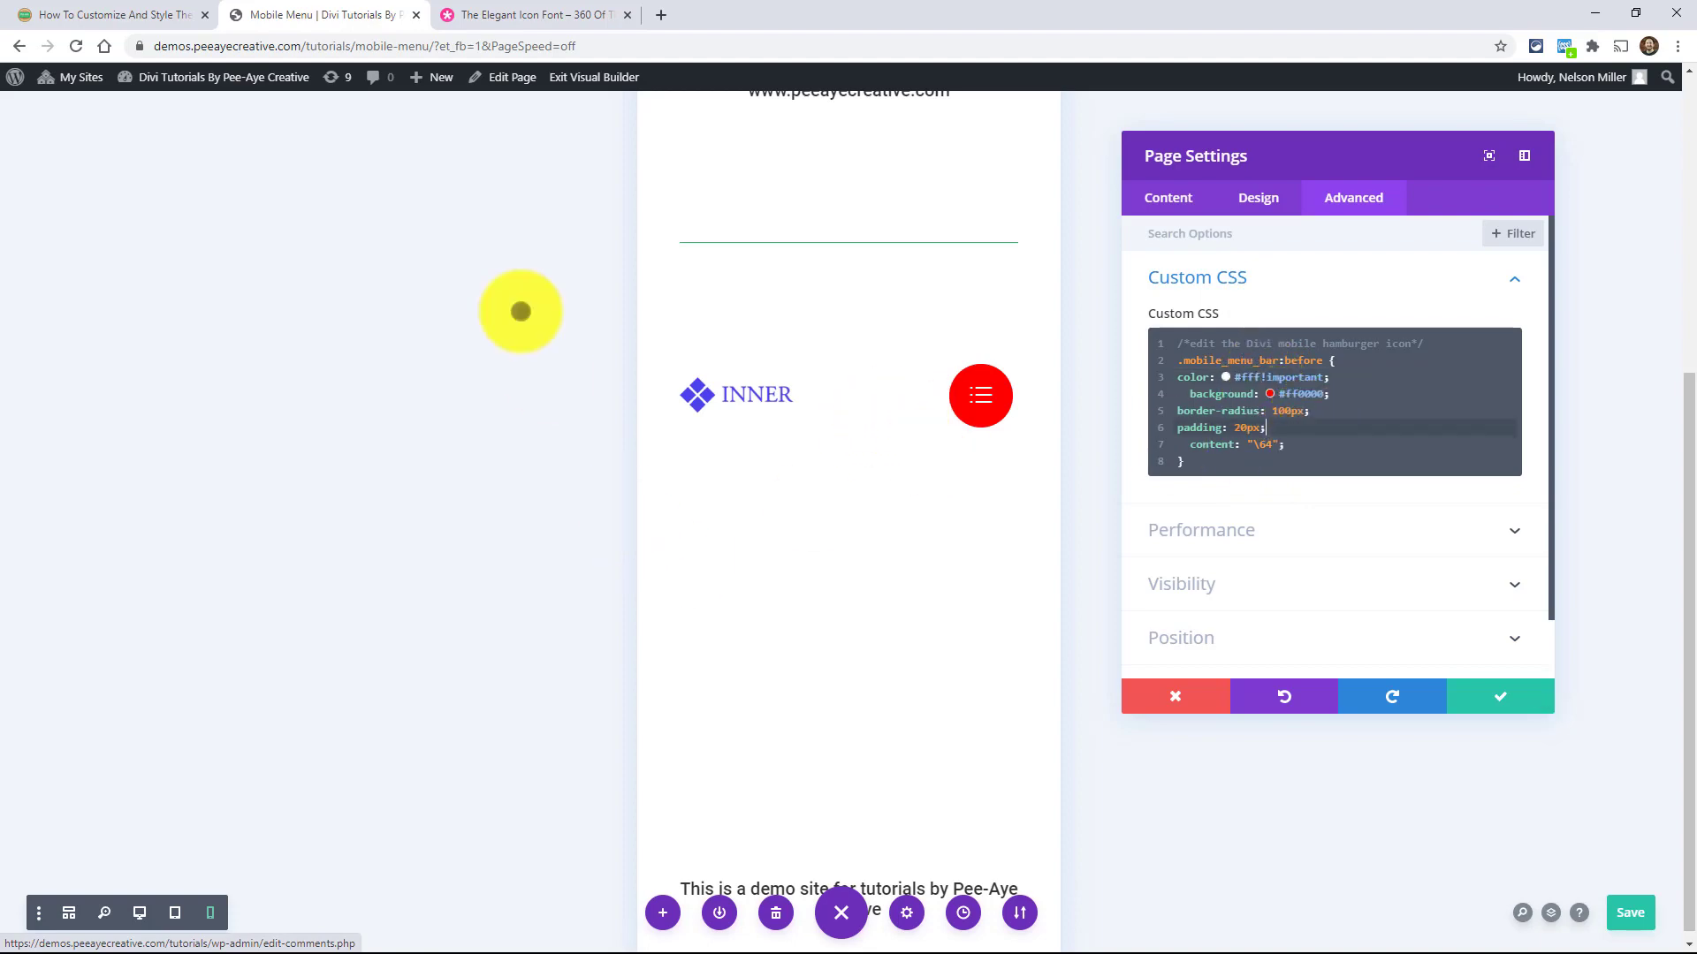
- Add font-size: 48px to the hamburger rule and save the page settings
{"action": "left_click", "coordinate": [477, 15]}
{"action": "scroll", "coordinate": [384, 367], "scroll_direction": "down", "scroll_amount": 1}
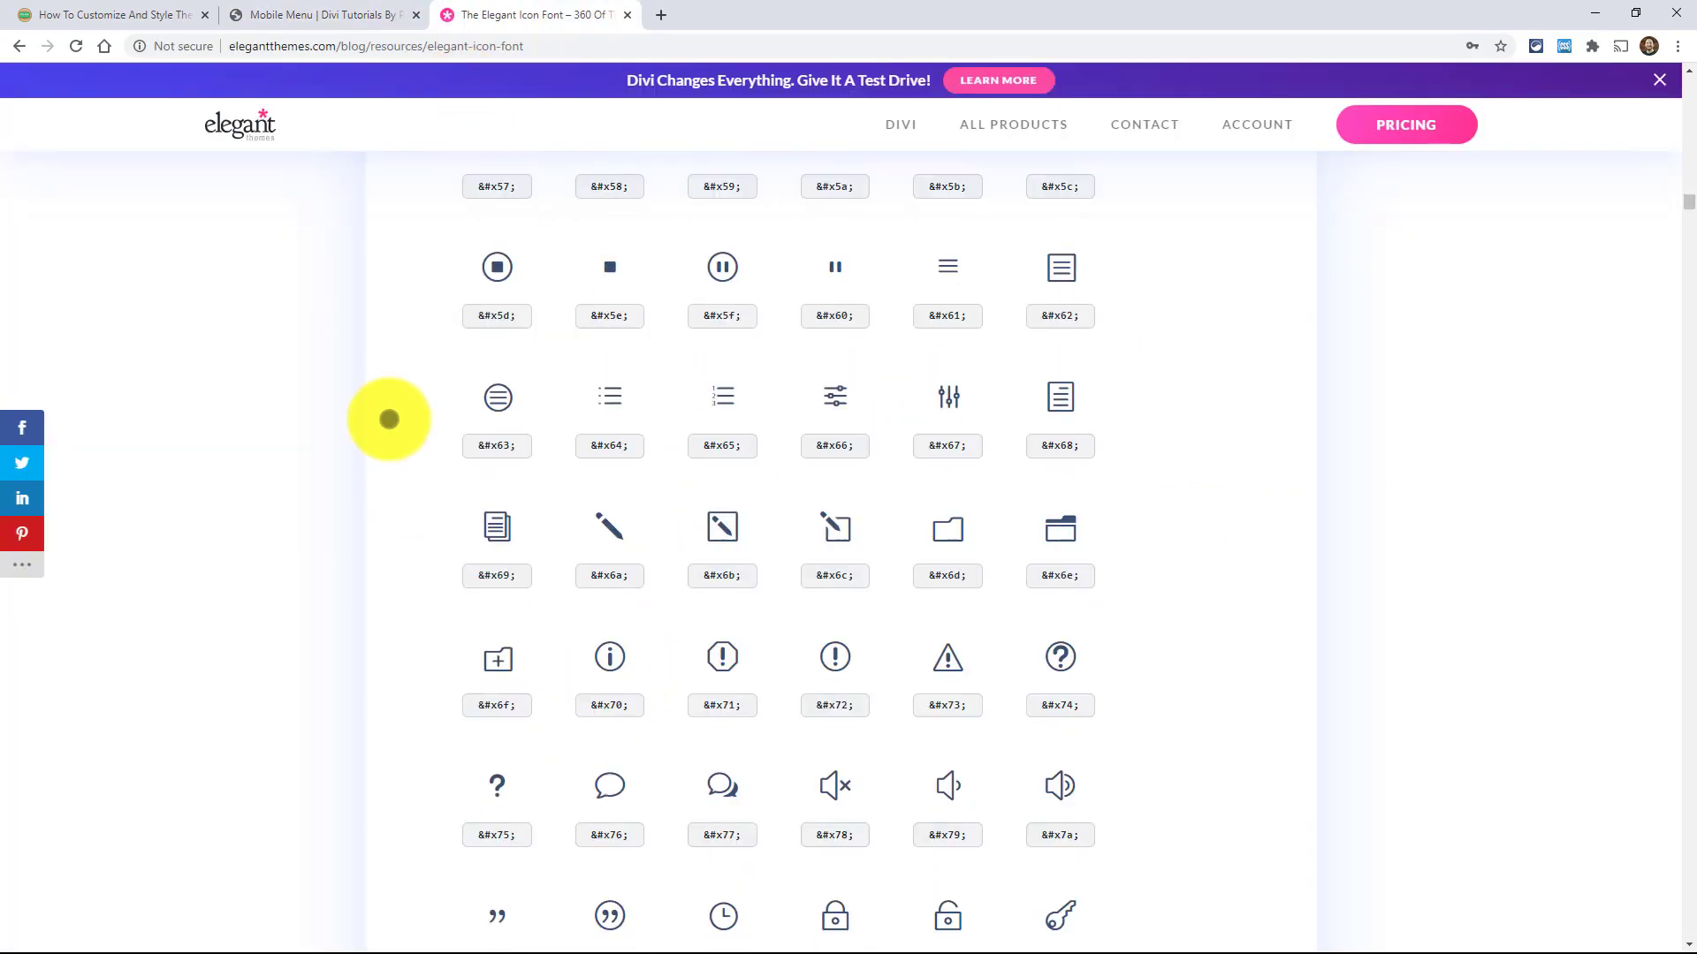
{"action": "scroll", "coordinate": [384, 367], "scroll_direction": "down", "scroll_amount": 1}
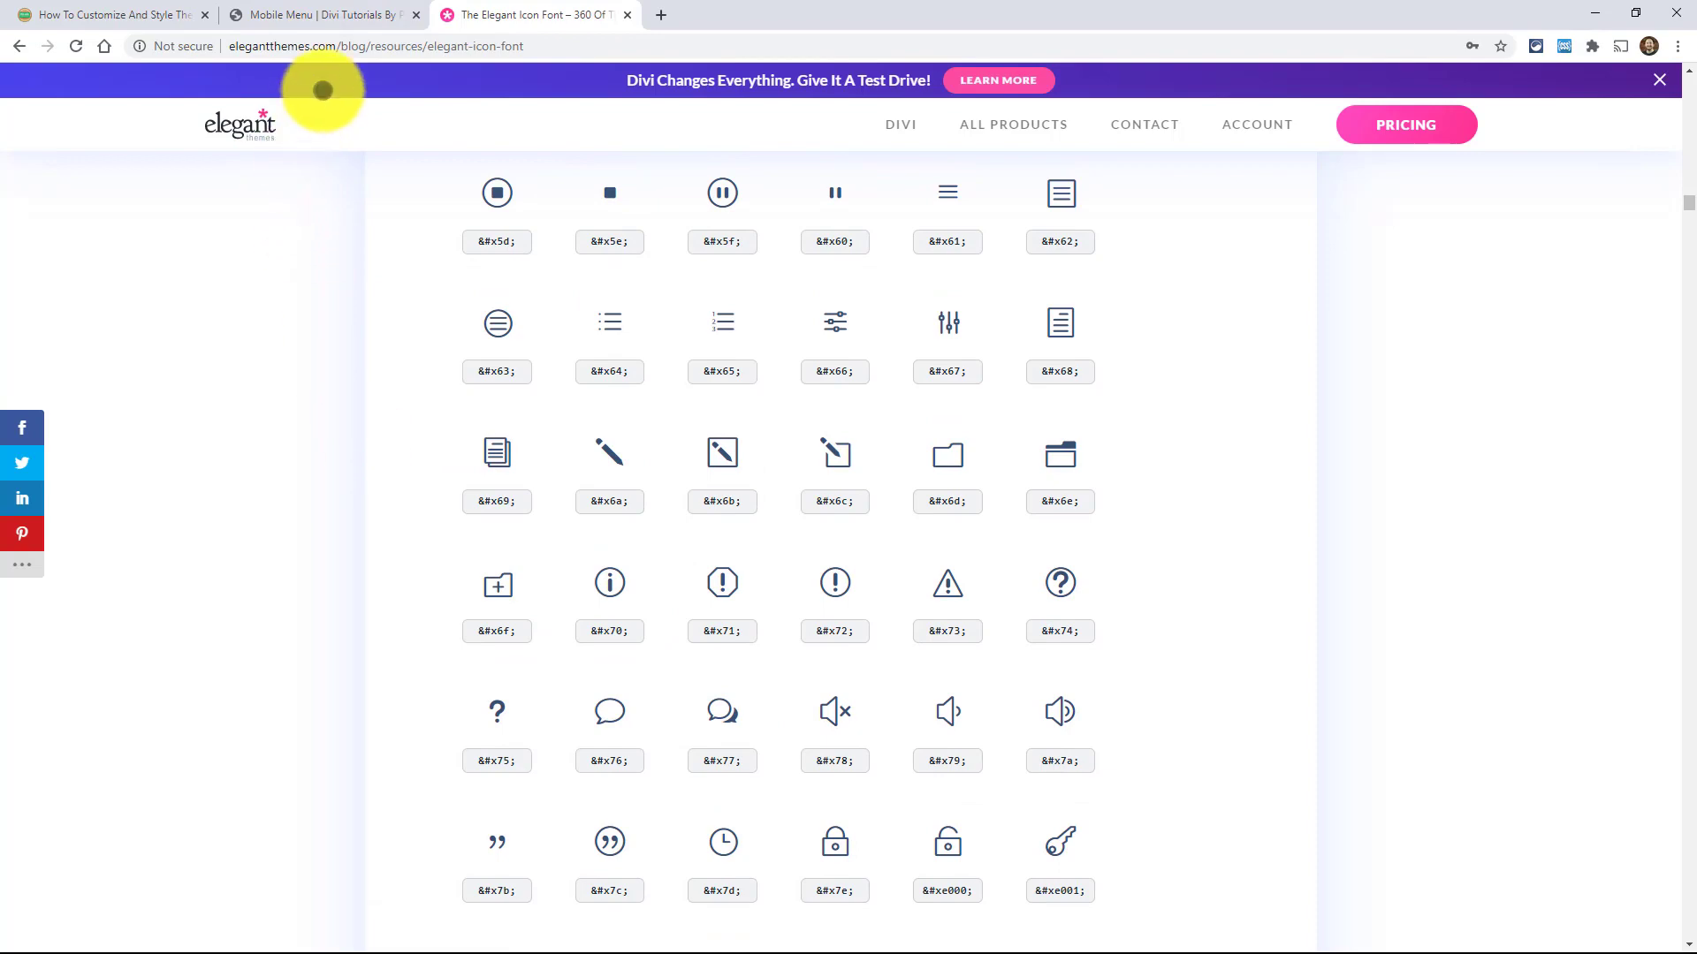
{"action": "scroll", "coordinate": [707, 482], "scroll_direction": "down", "scroll_amount": 4}
{"action": "scroll", "coordinate": [678, 501], "scroll_direction": "down", "scroll_amount": 12}
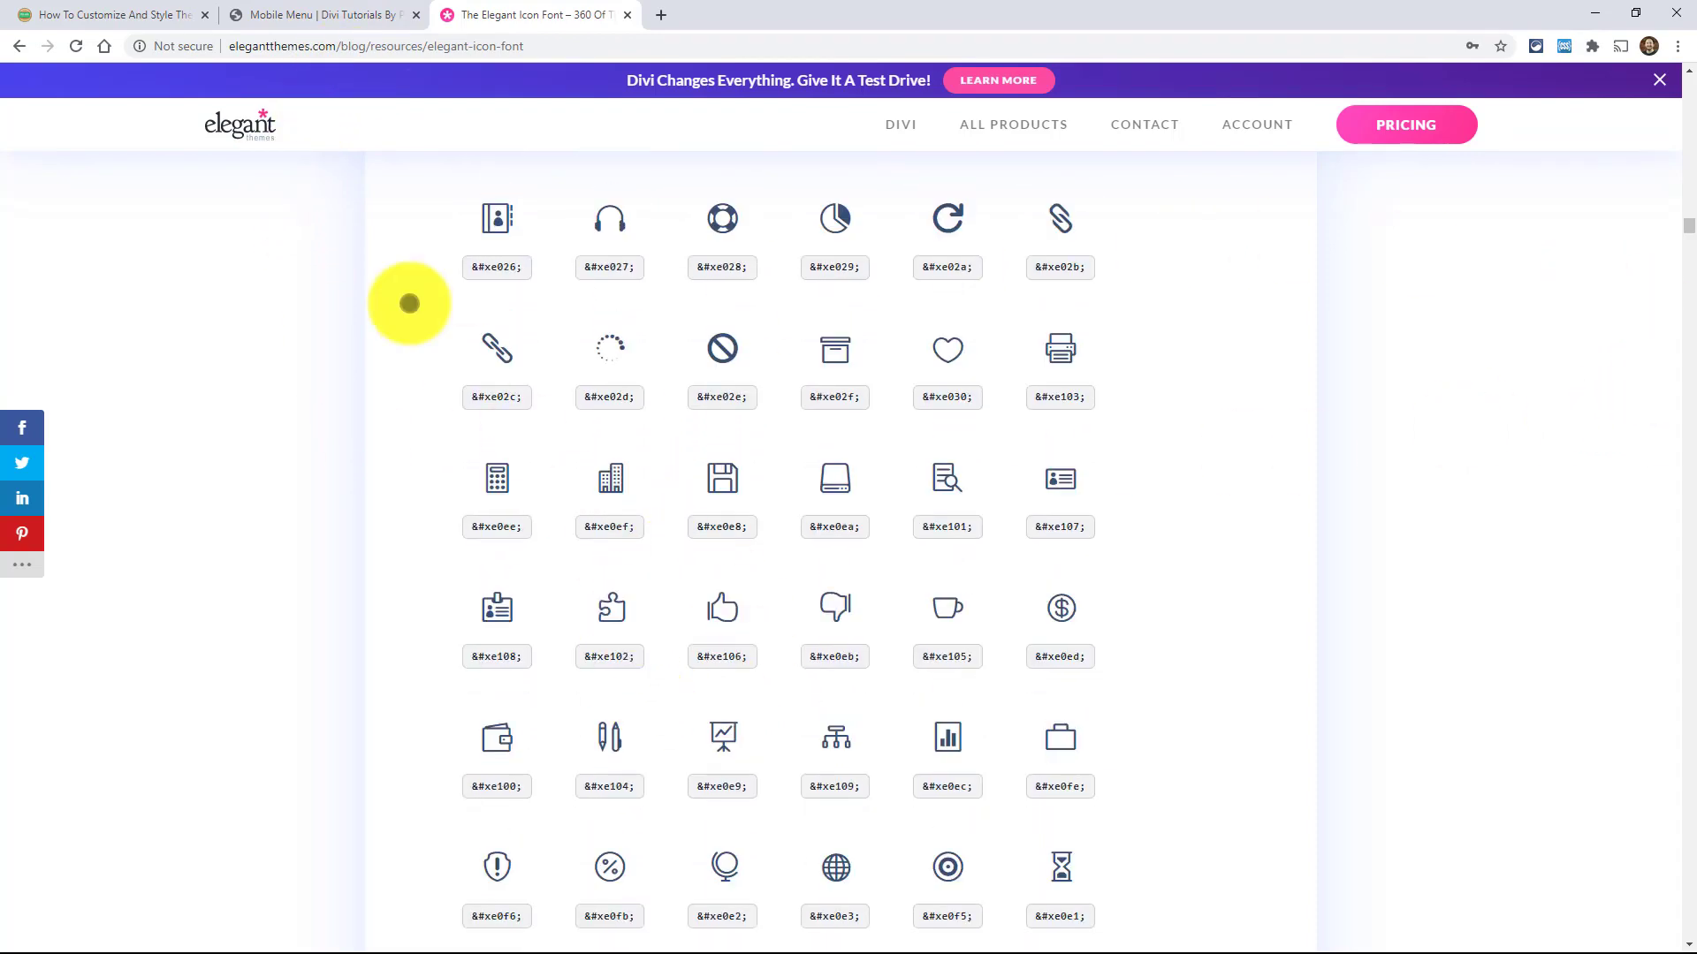
{"action": "left_click", "coordinate": [161, 15]}
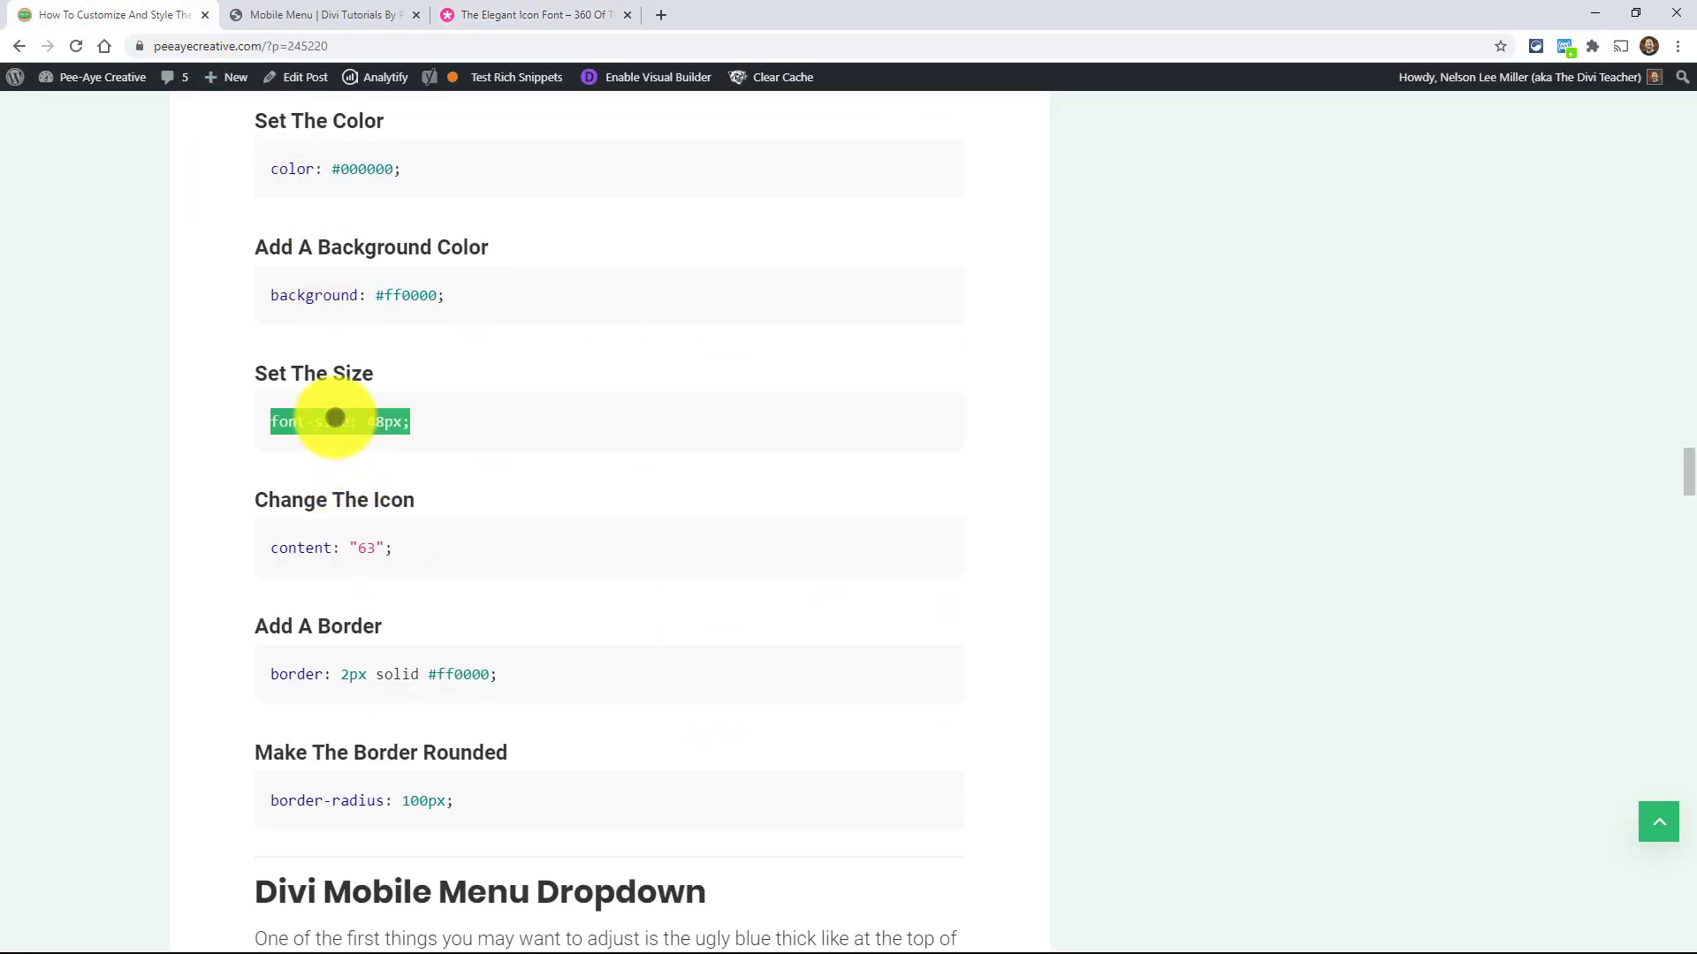
{"action": "left_click", "coordinate": [311, 16]}
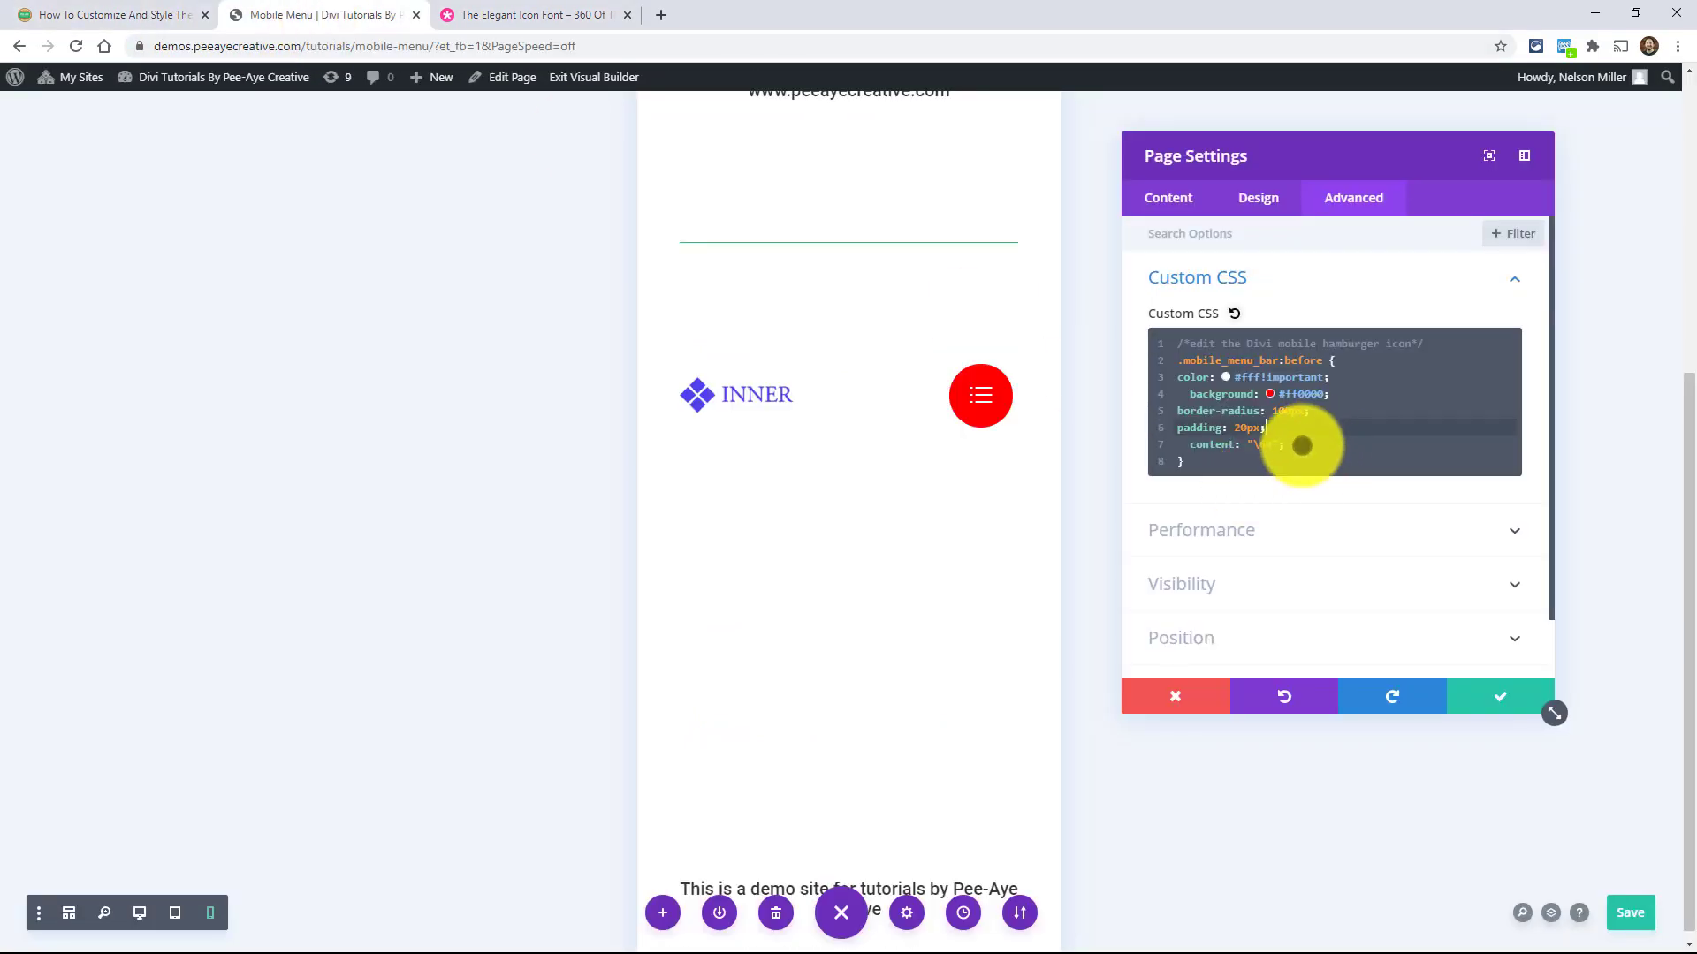
{"action": "key", "text": "Return"}
{"action": "type", "text": "font-size: 40px;"}
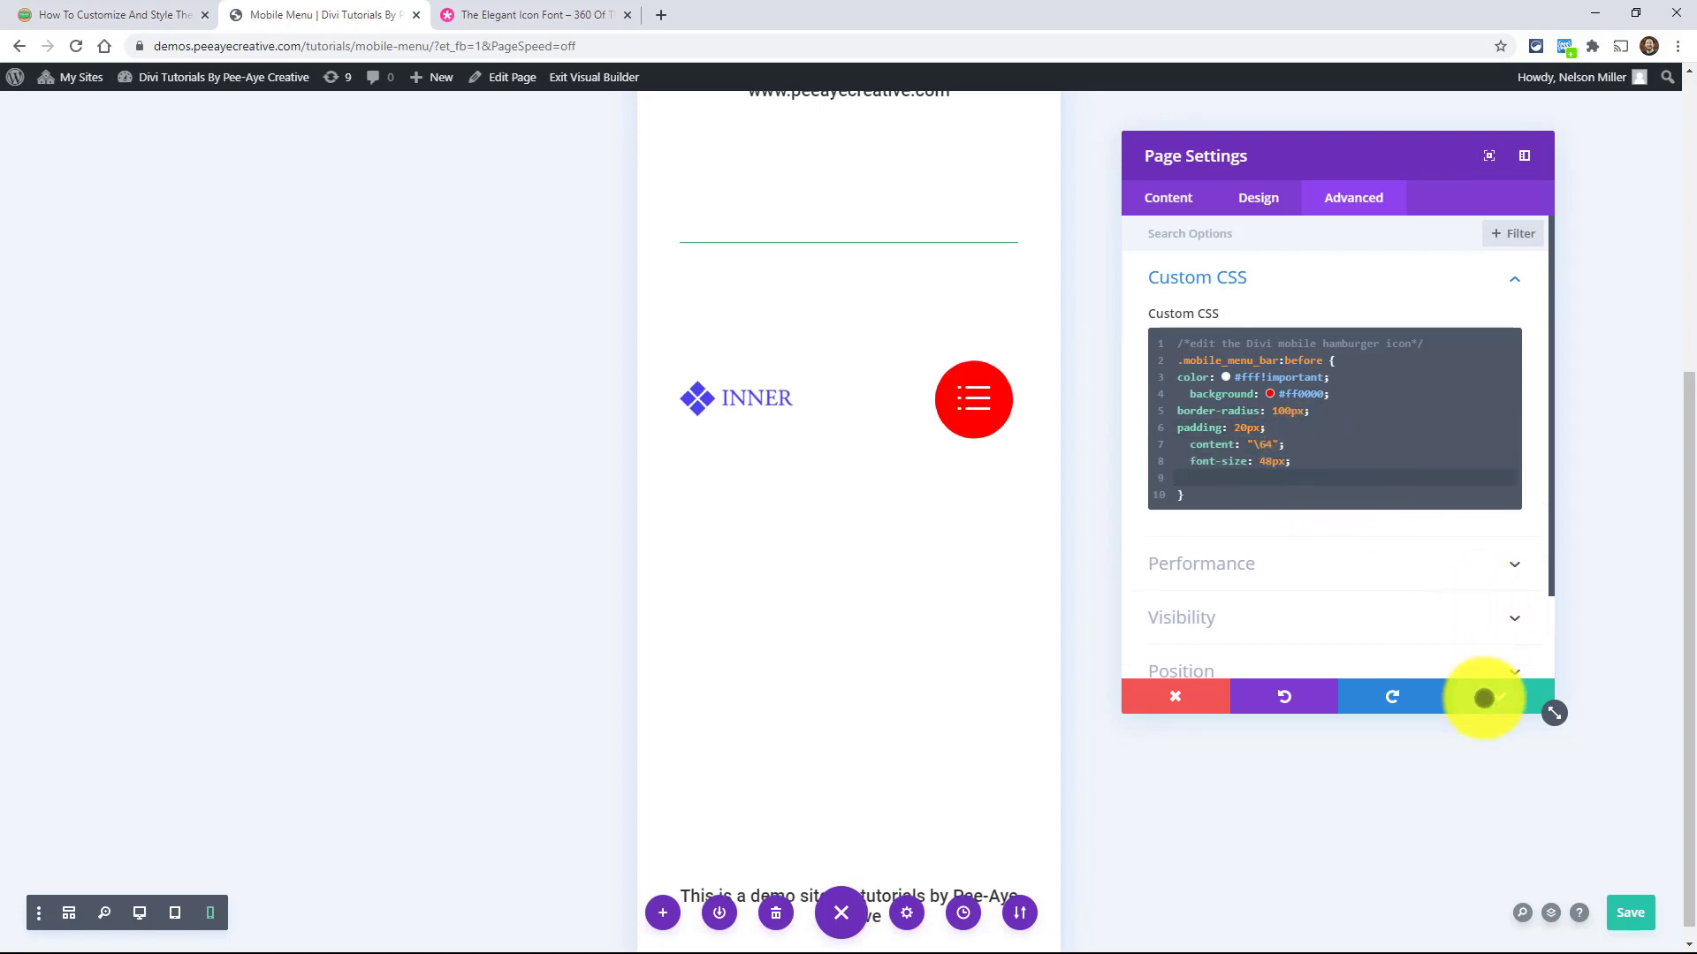
{"action": "left_click", "coordinate": [1484, 697]}
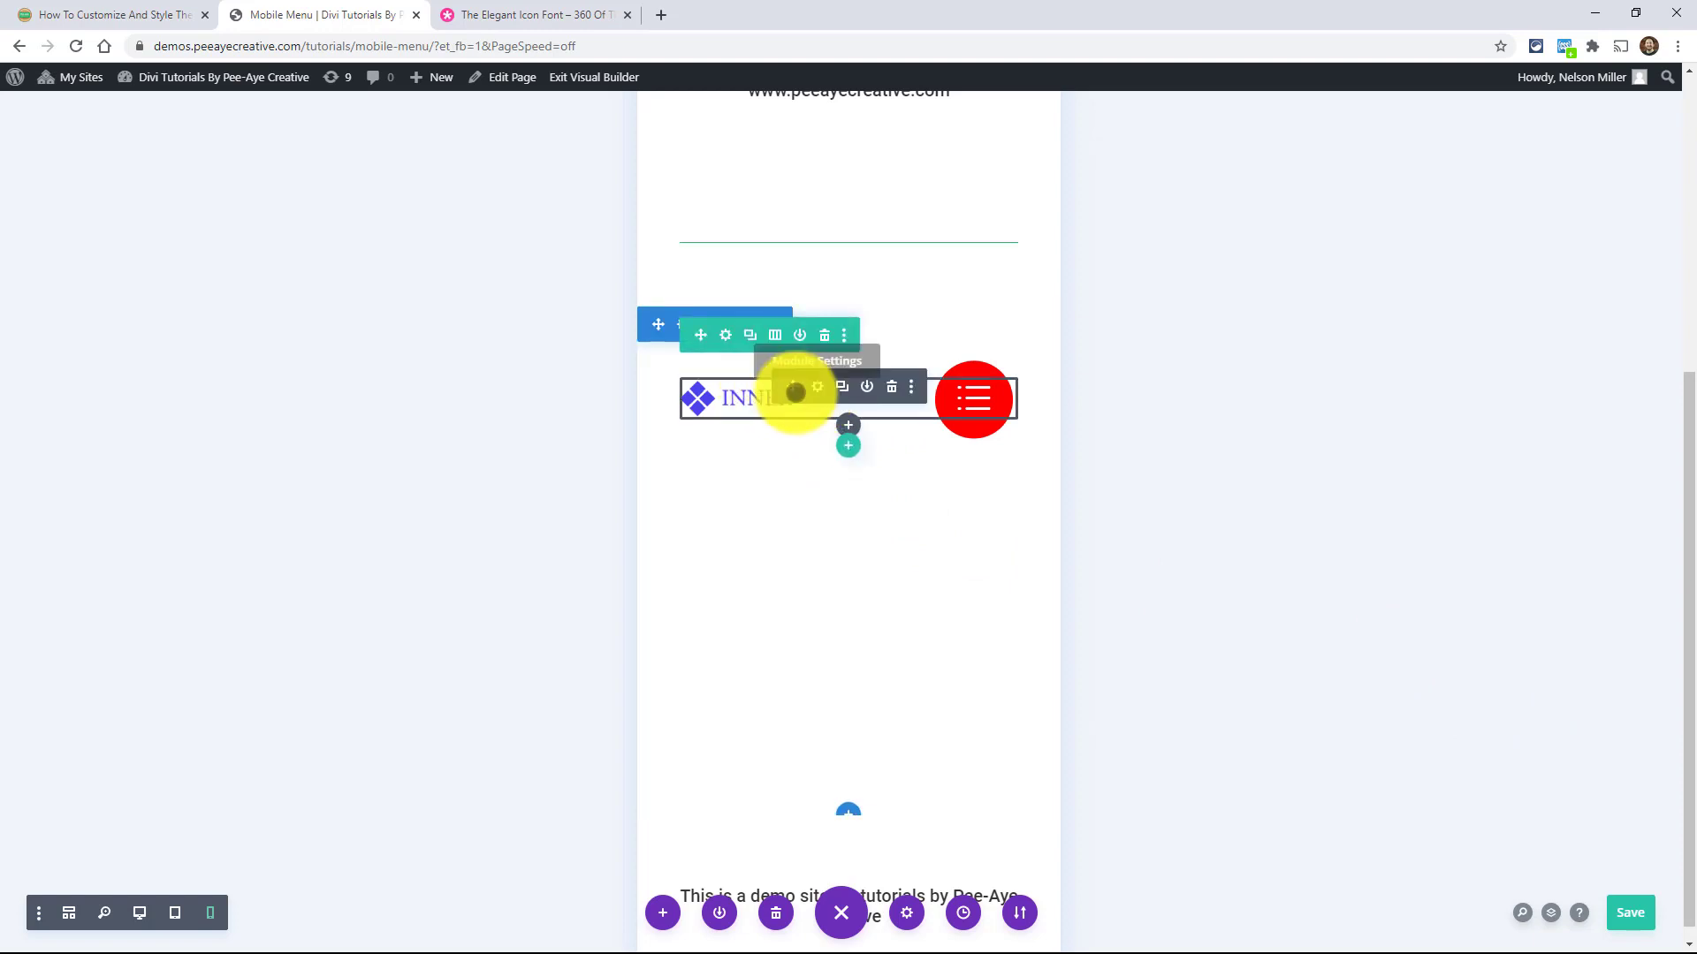
- Set the menu module's Hamburger Menu Icon Color to green and save
{"action": "scroll", "coordinate": [826, 429], "scroll_direction": "up", "scroll_amount": 5}
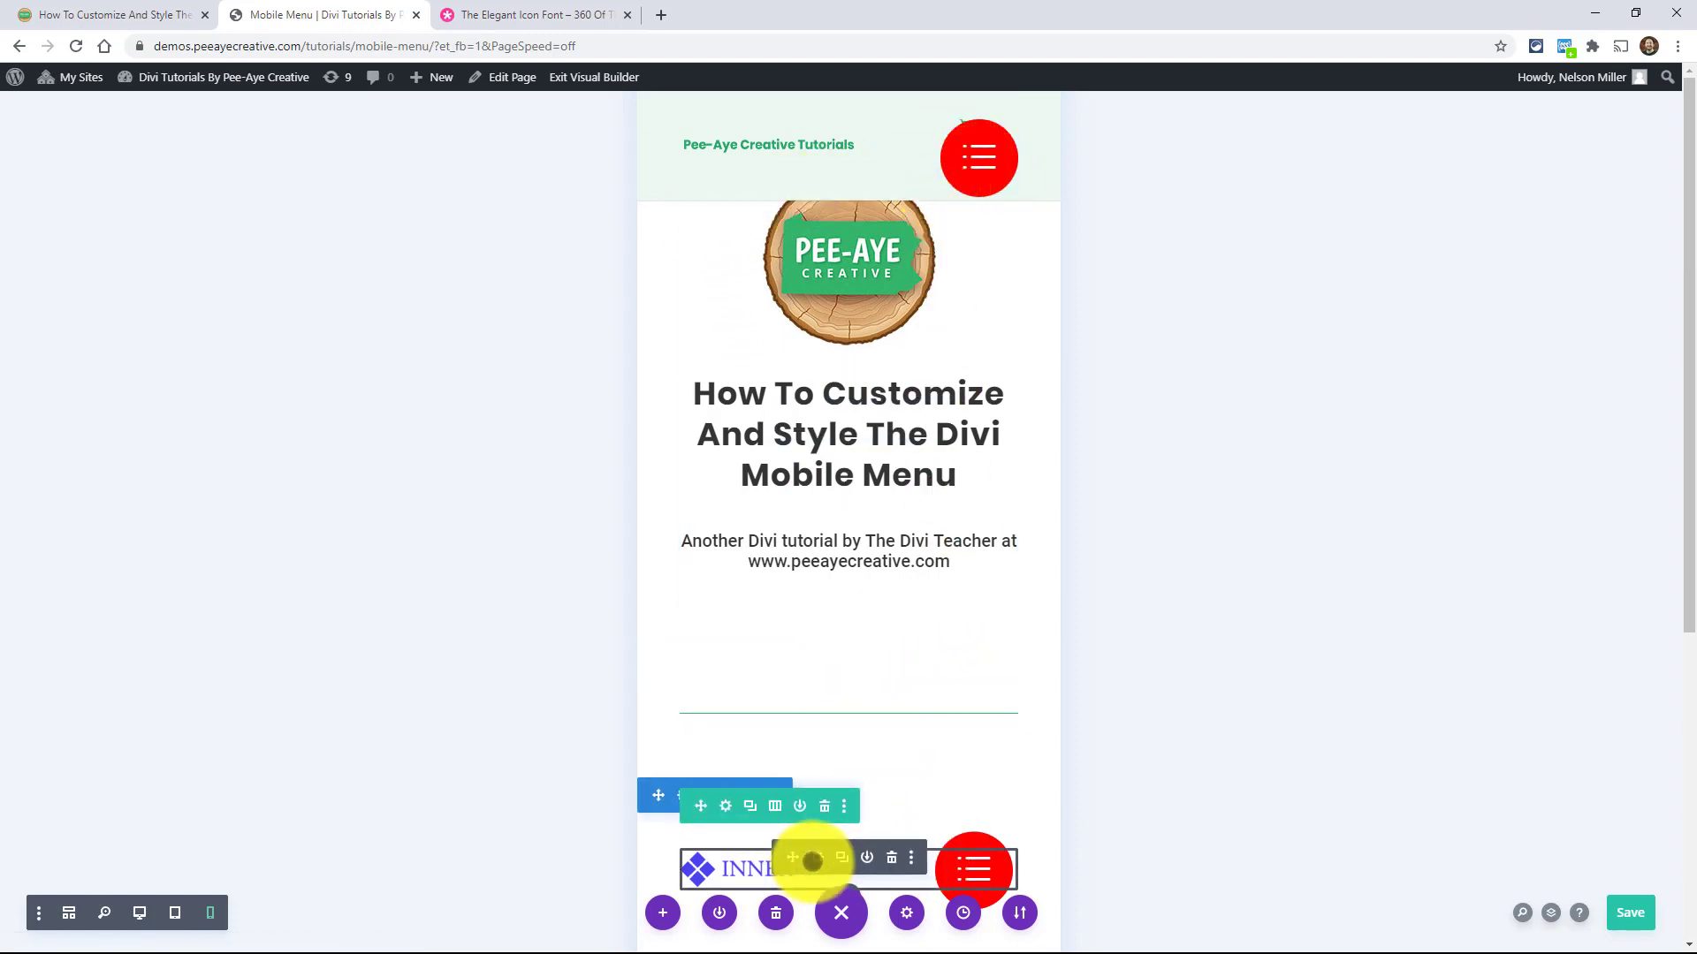
{"action": "left_click", "coordinate": [814, 859]}
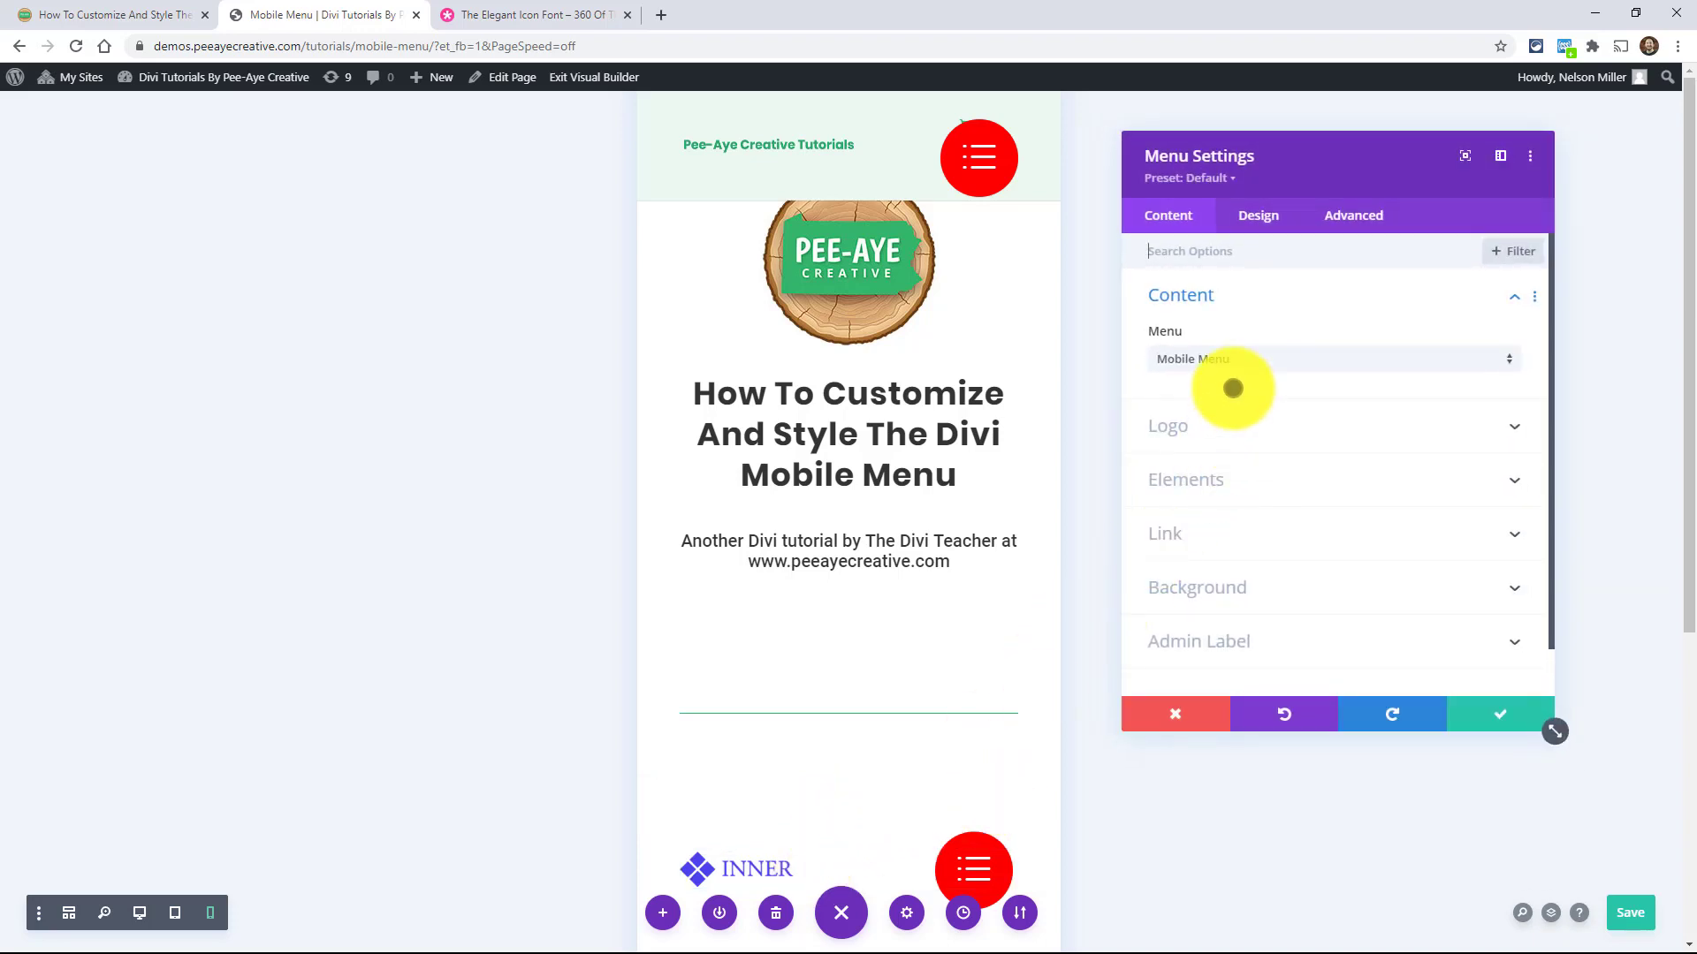
{"action": "left_click", "coordinate": [1235, 214]}
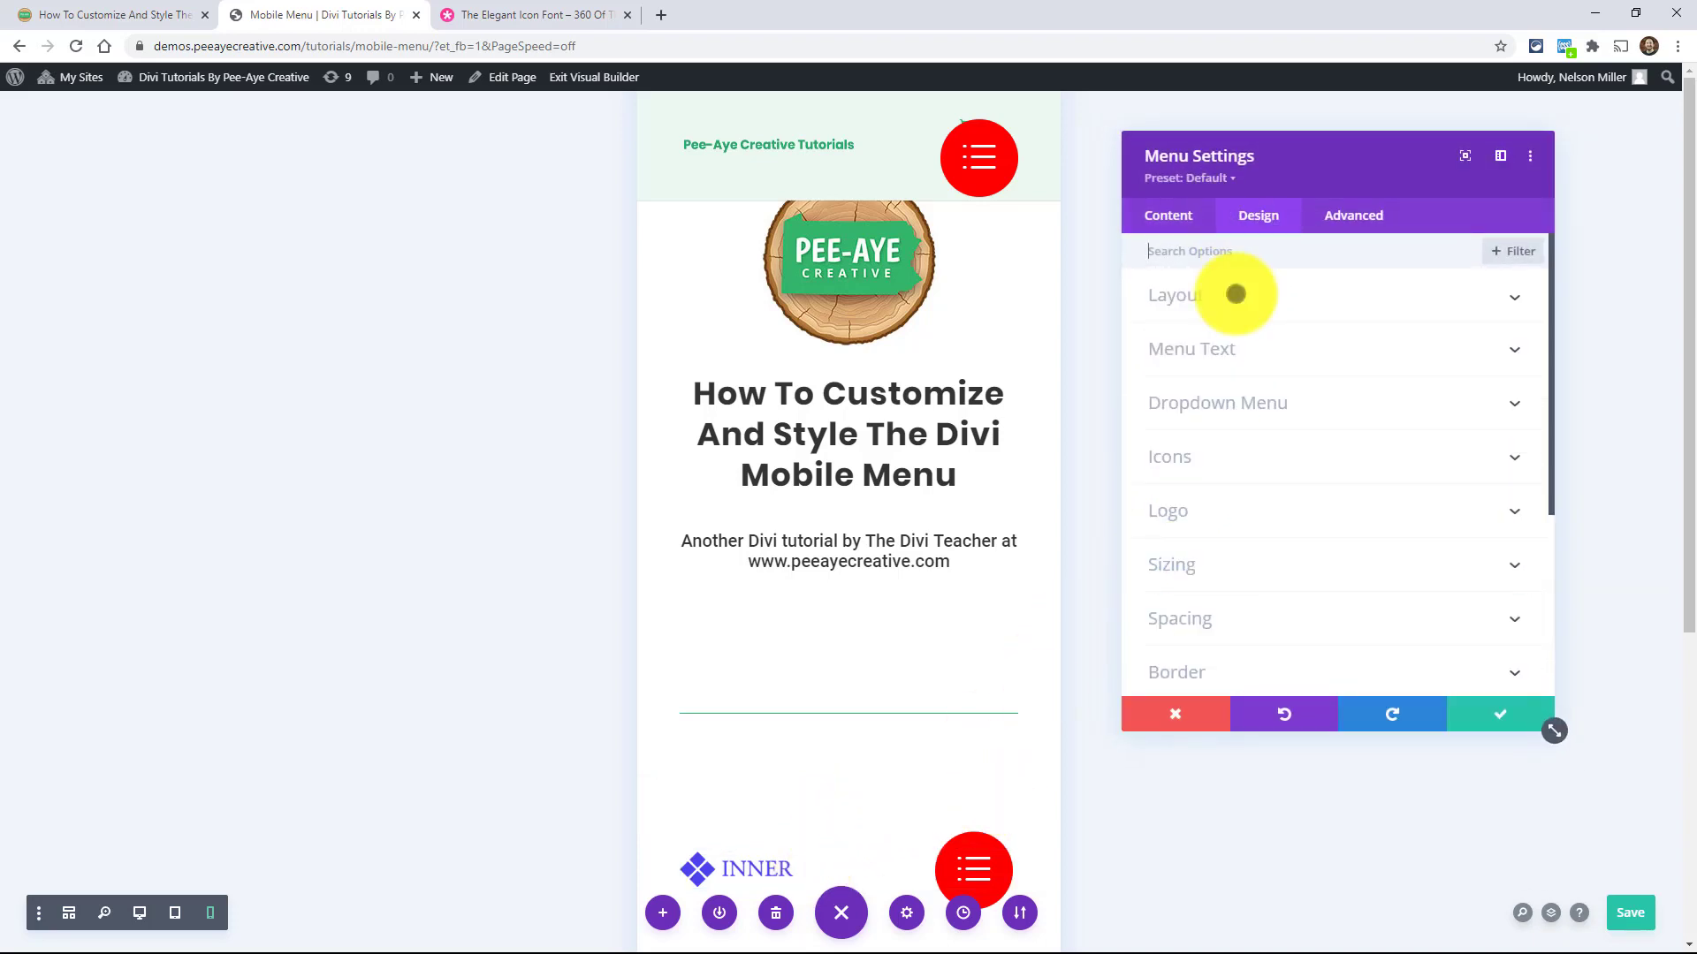
{"action": "left_click", "coordinate": [1148, 450]}
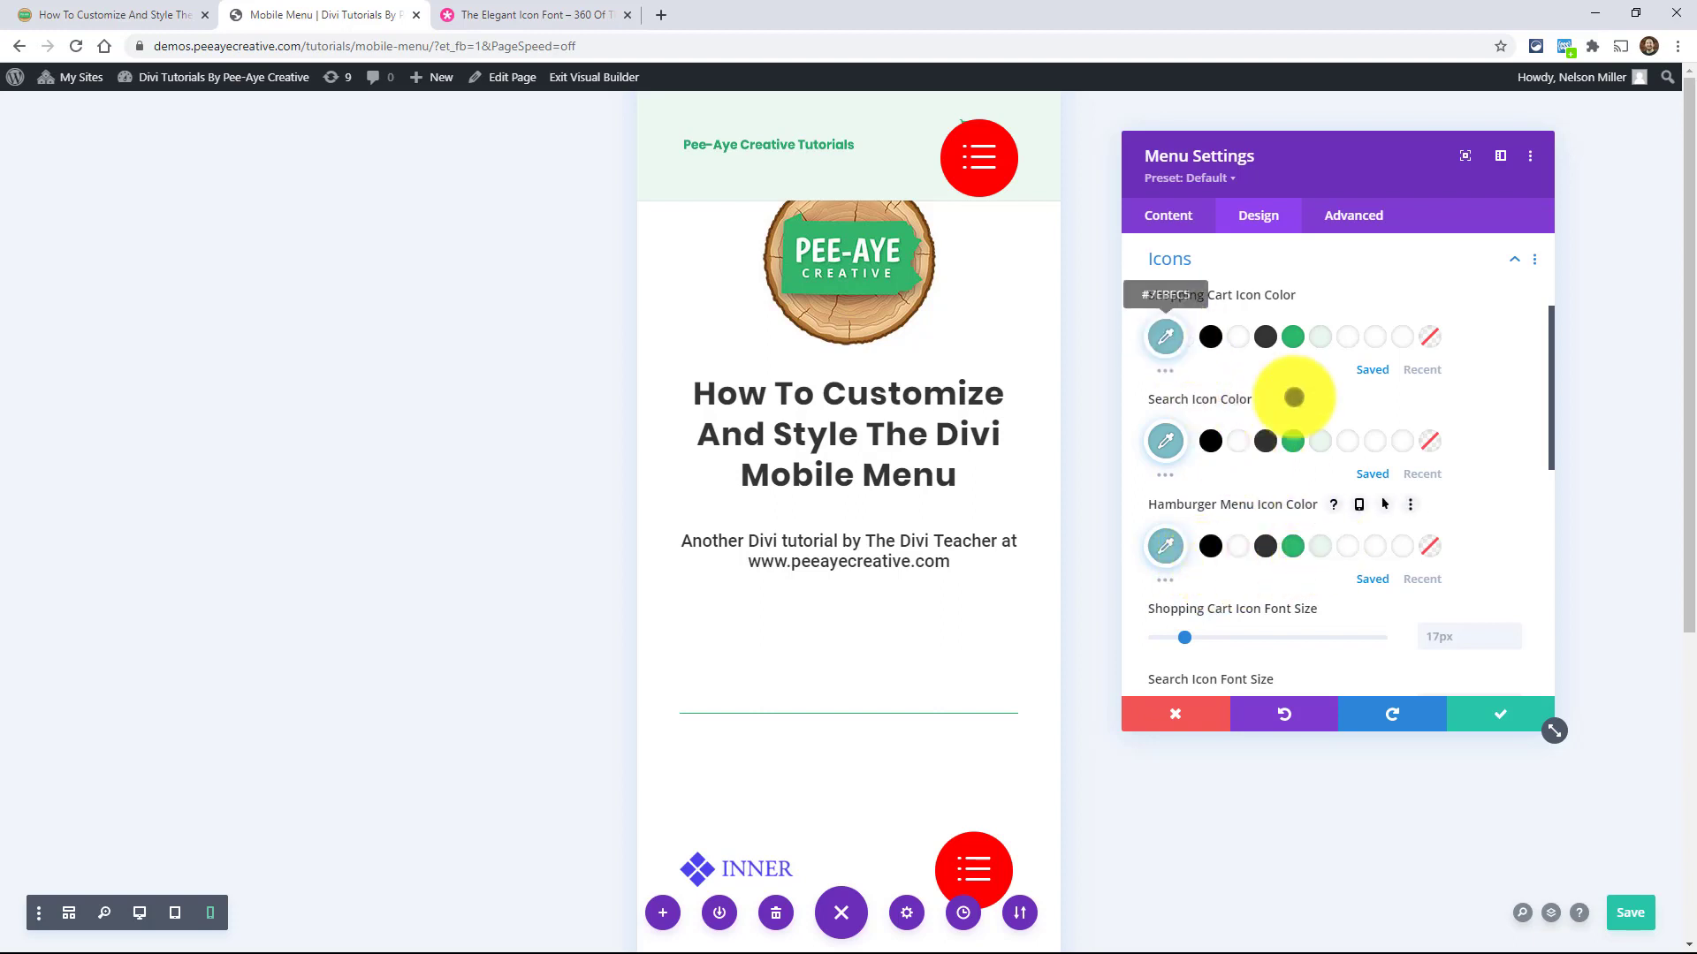
{"action": "left_click", "coordinate": [1292, 546]}
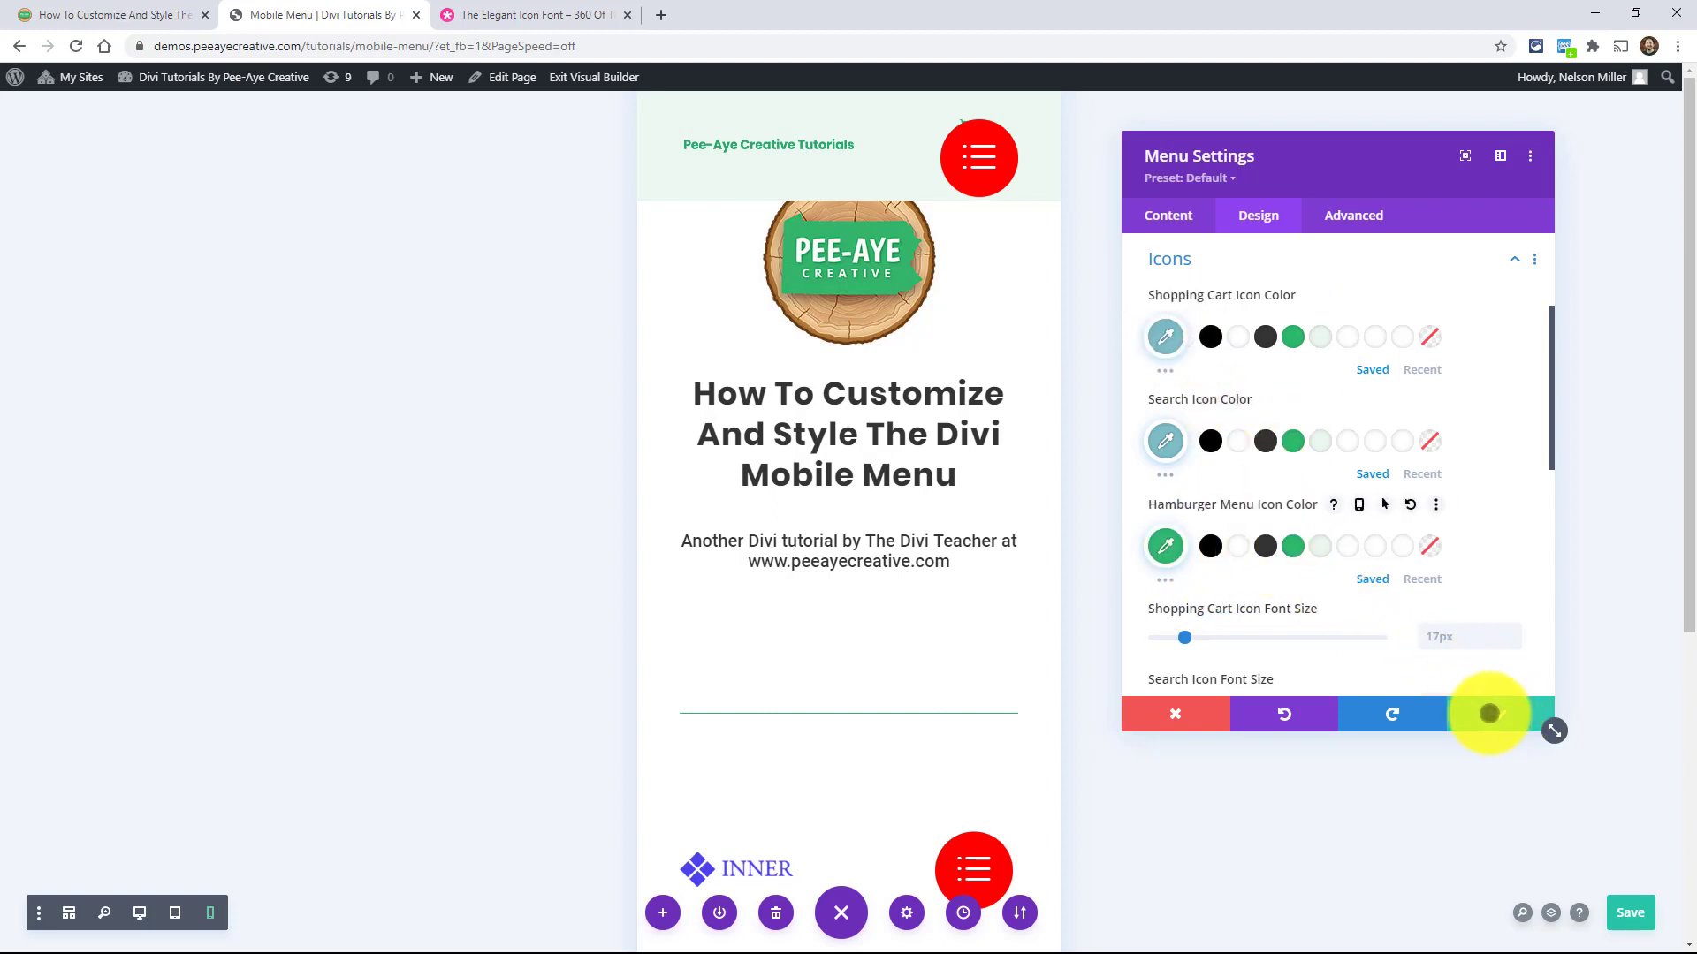
{"action": "left_click", "coordinate": [1469, 712]}
- Delete all the hamburger icon code from the page's Custom CSS
{"action": "left_click", "coordinate": [905, 911]}
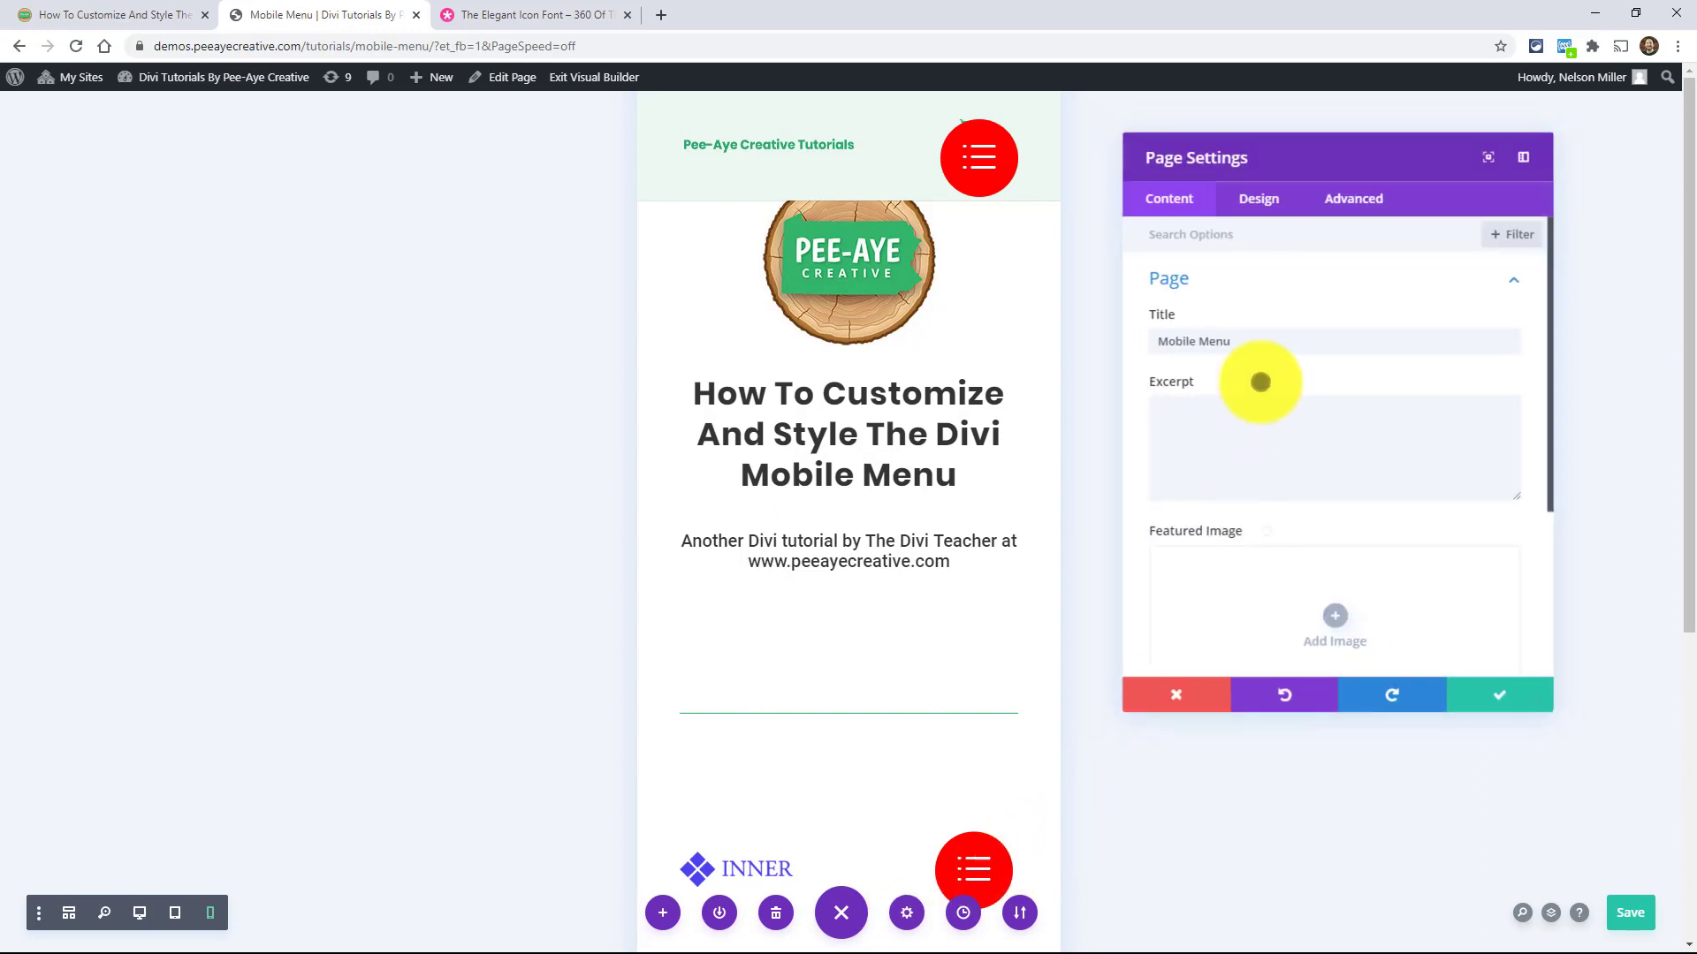
{"action": "left_click", "coordinate": [1336, 203]}
{"action": "left_click", "coordinate": [1212, 277]}
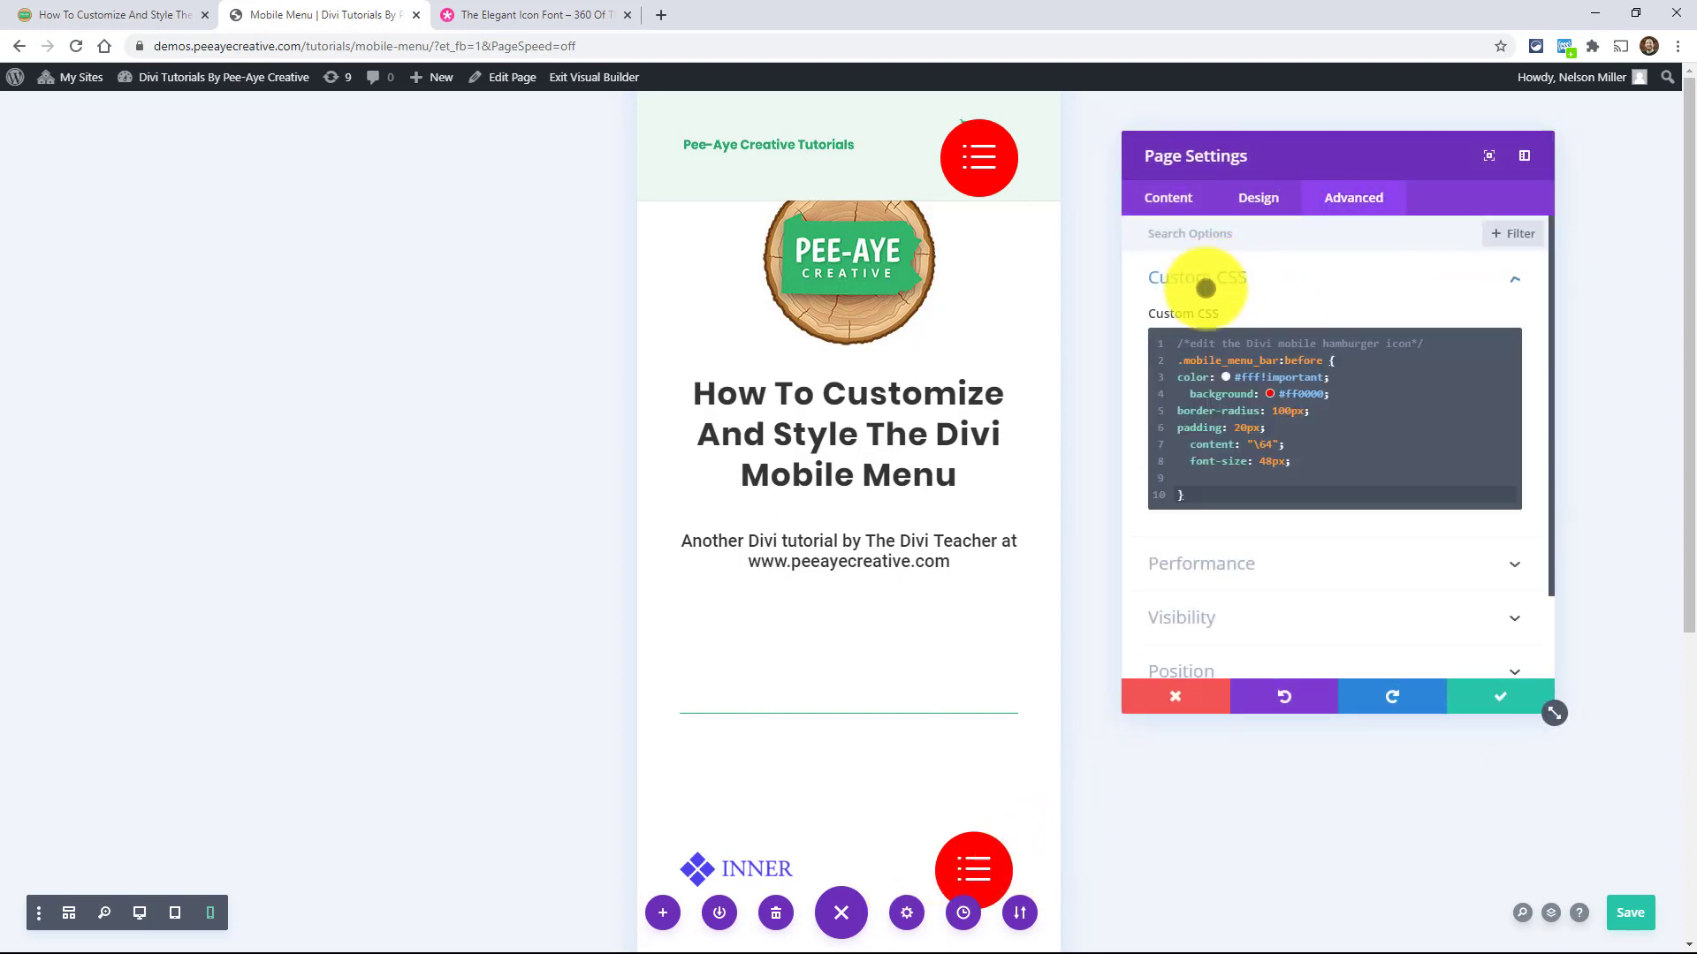
{"action": "left_click_drag", "start_coordinate": [1193, 486], "coordinate": [1153, 325]}
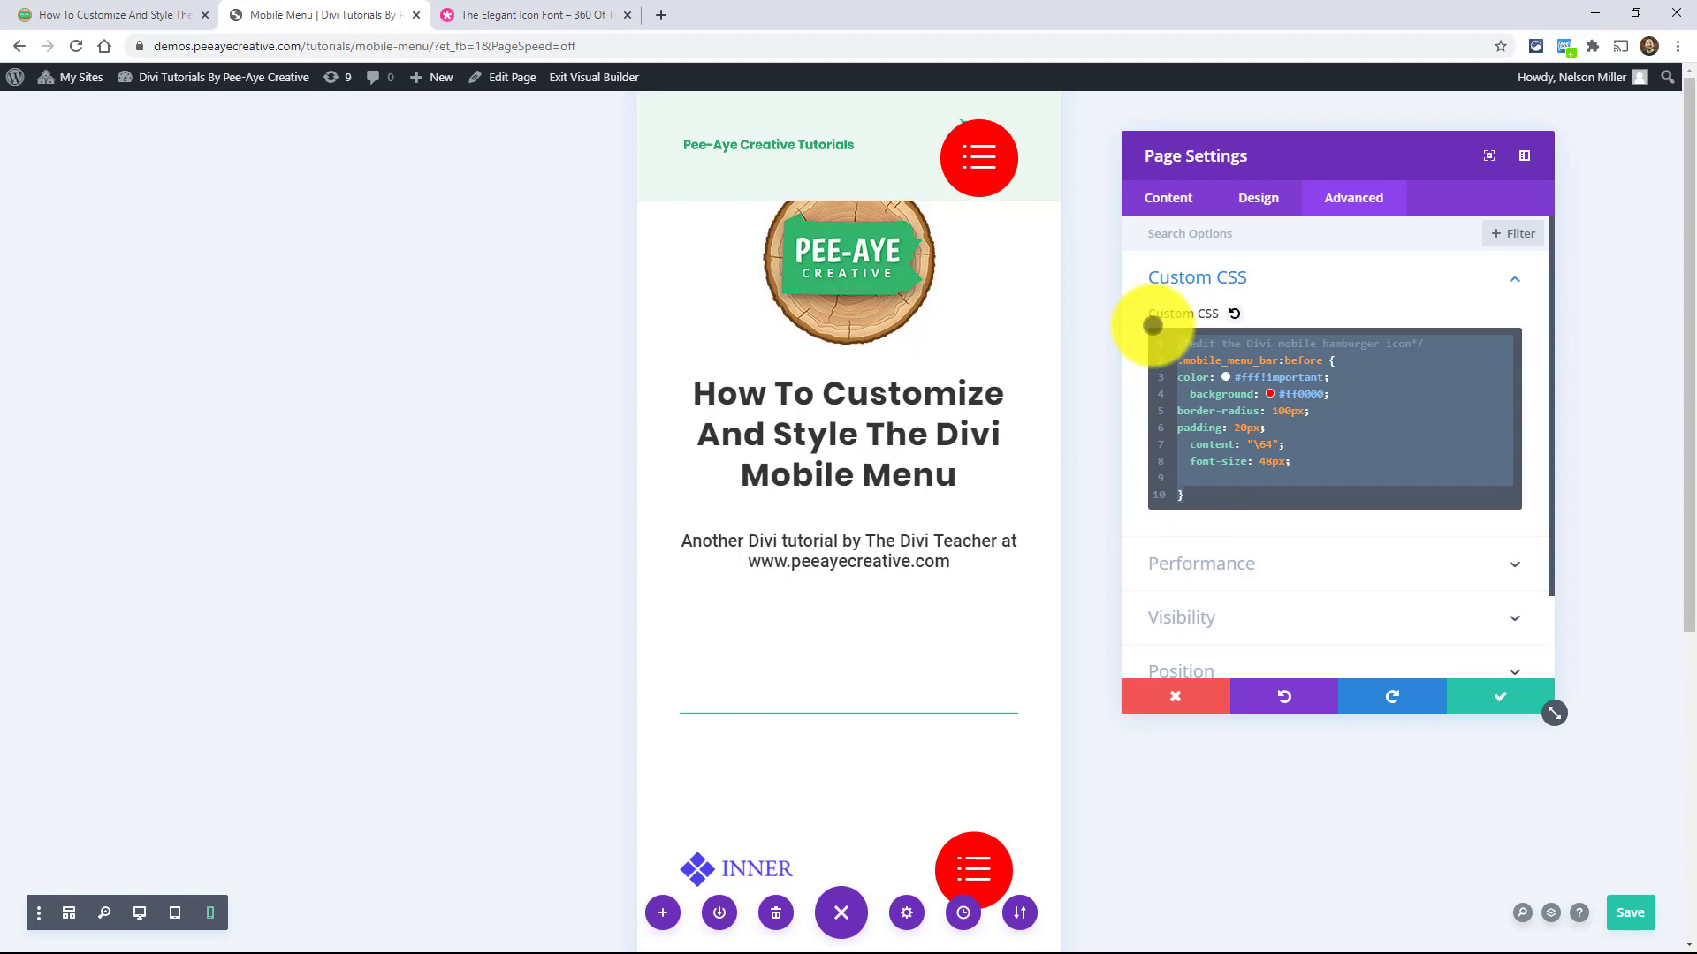
{"action": "key", "text": "BackSpace"}
{"action": "scroll", "coordinate": [981, 689], "scroll_direction": "down", "scroll_amount": 1}
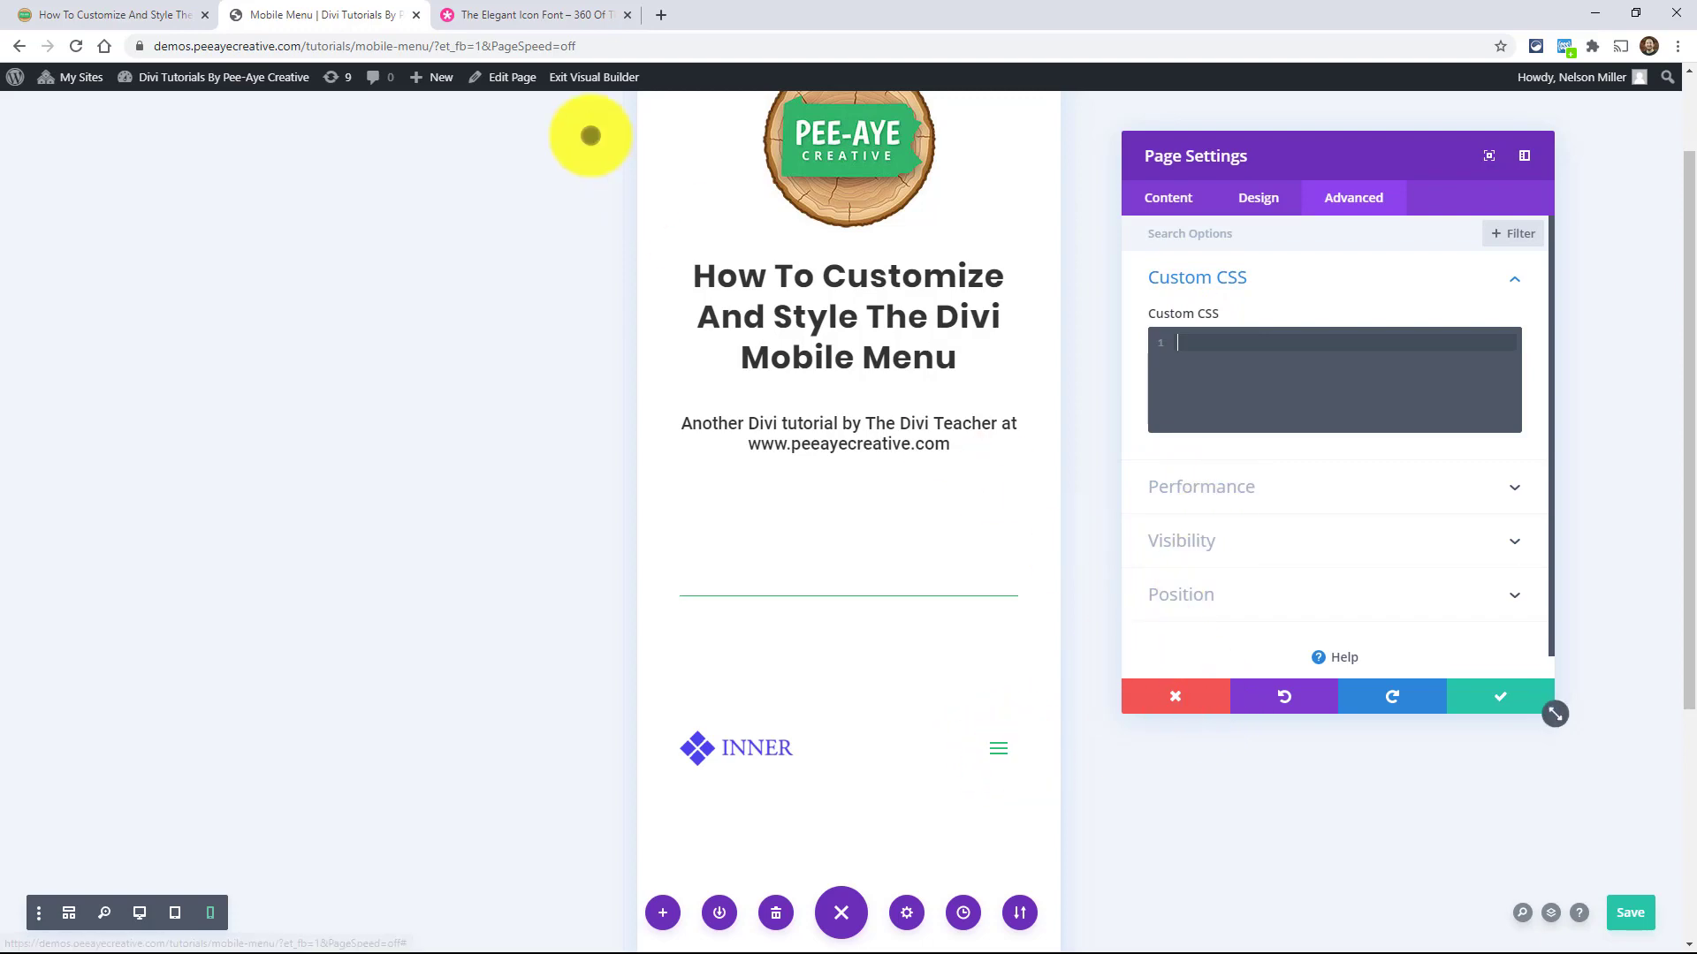
- Copy the hamburger-to-X CSS snippet from the tutorial article
{"action": "left_click", "coordinate": [512, 15]}
{"action": "key", "text": "alt+Left"}
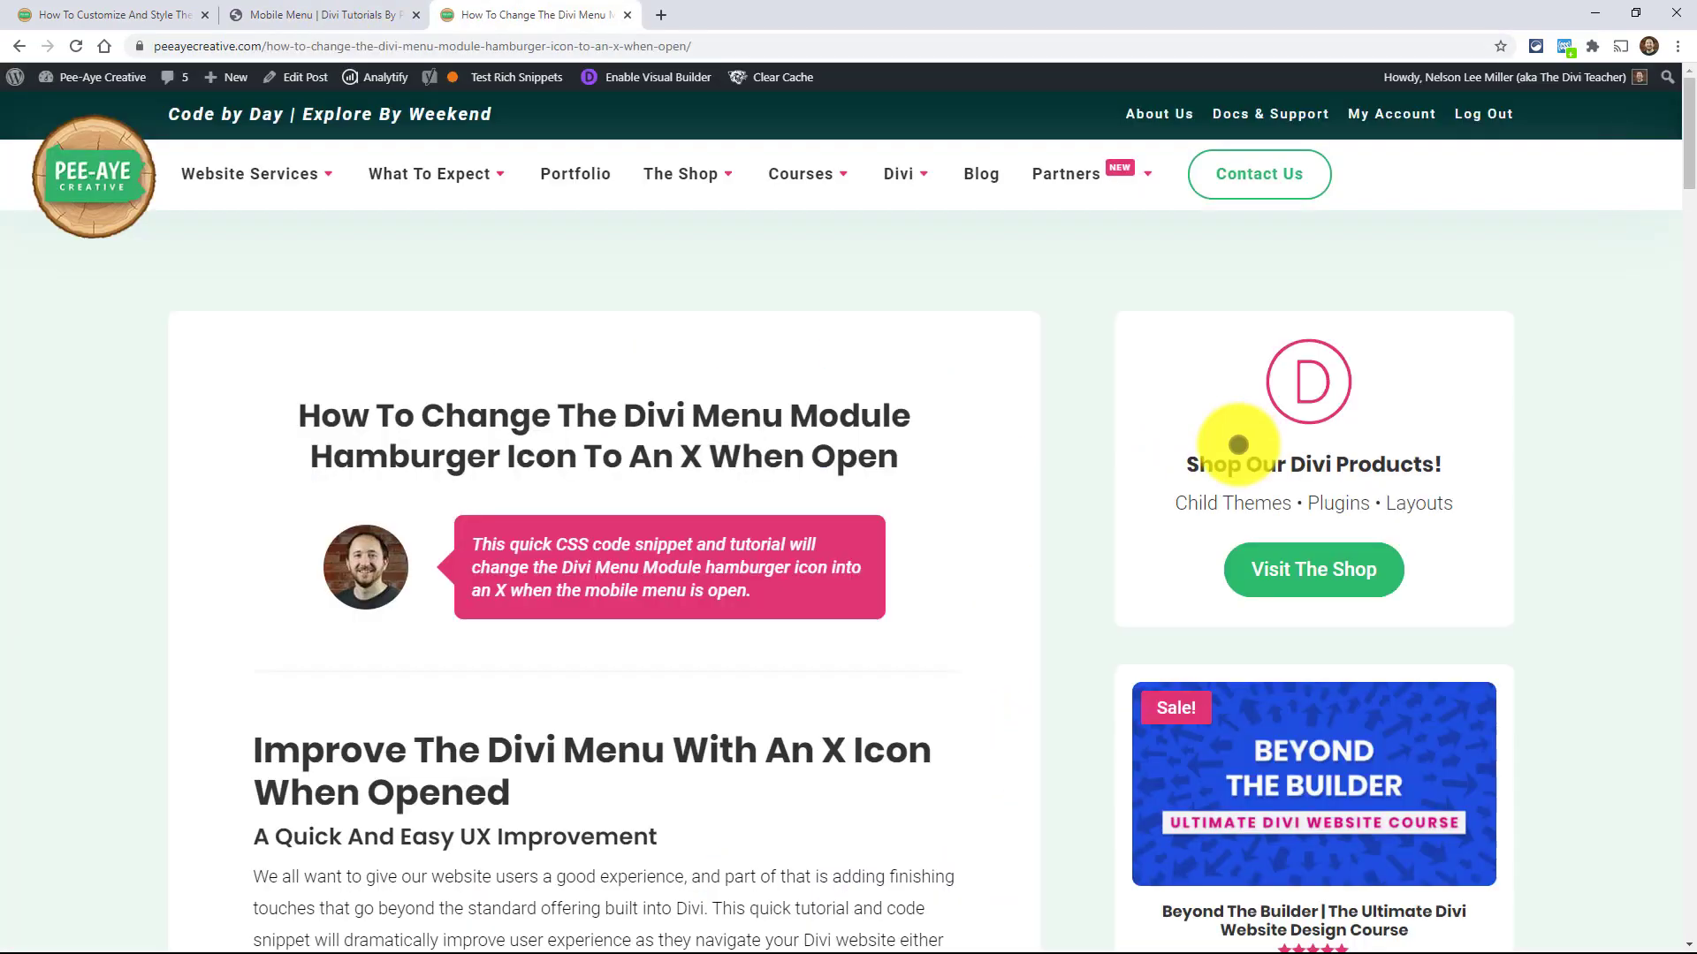
{"action": "scroll", "coordinate": [368, 473], "scroll_direction": "down", "scroll_amount": 8}
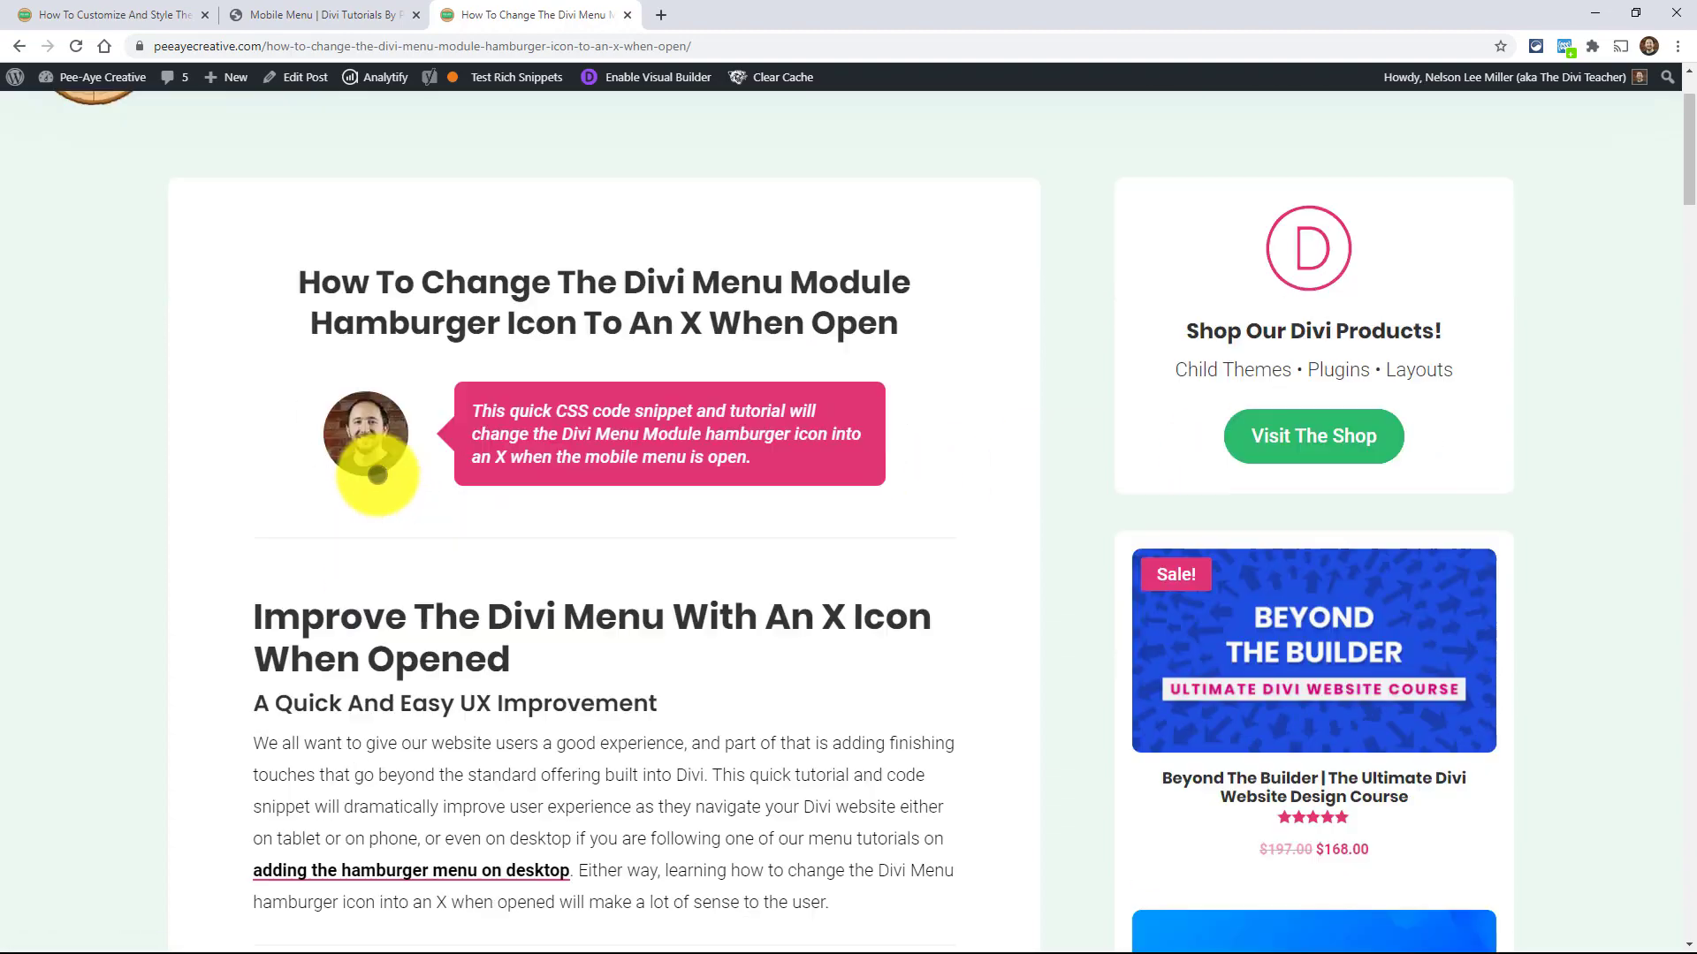
{"action": "scroll", "coordinate": [369, 475], "scroll_direction": "down", "scroll_amount": 5}
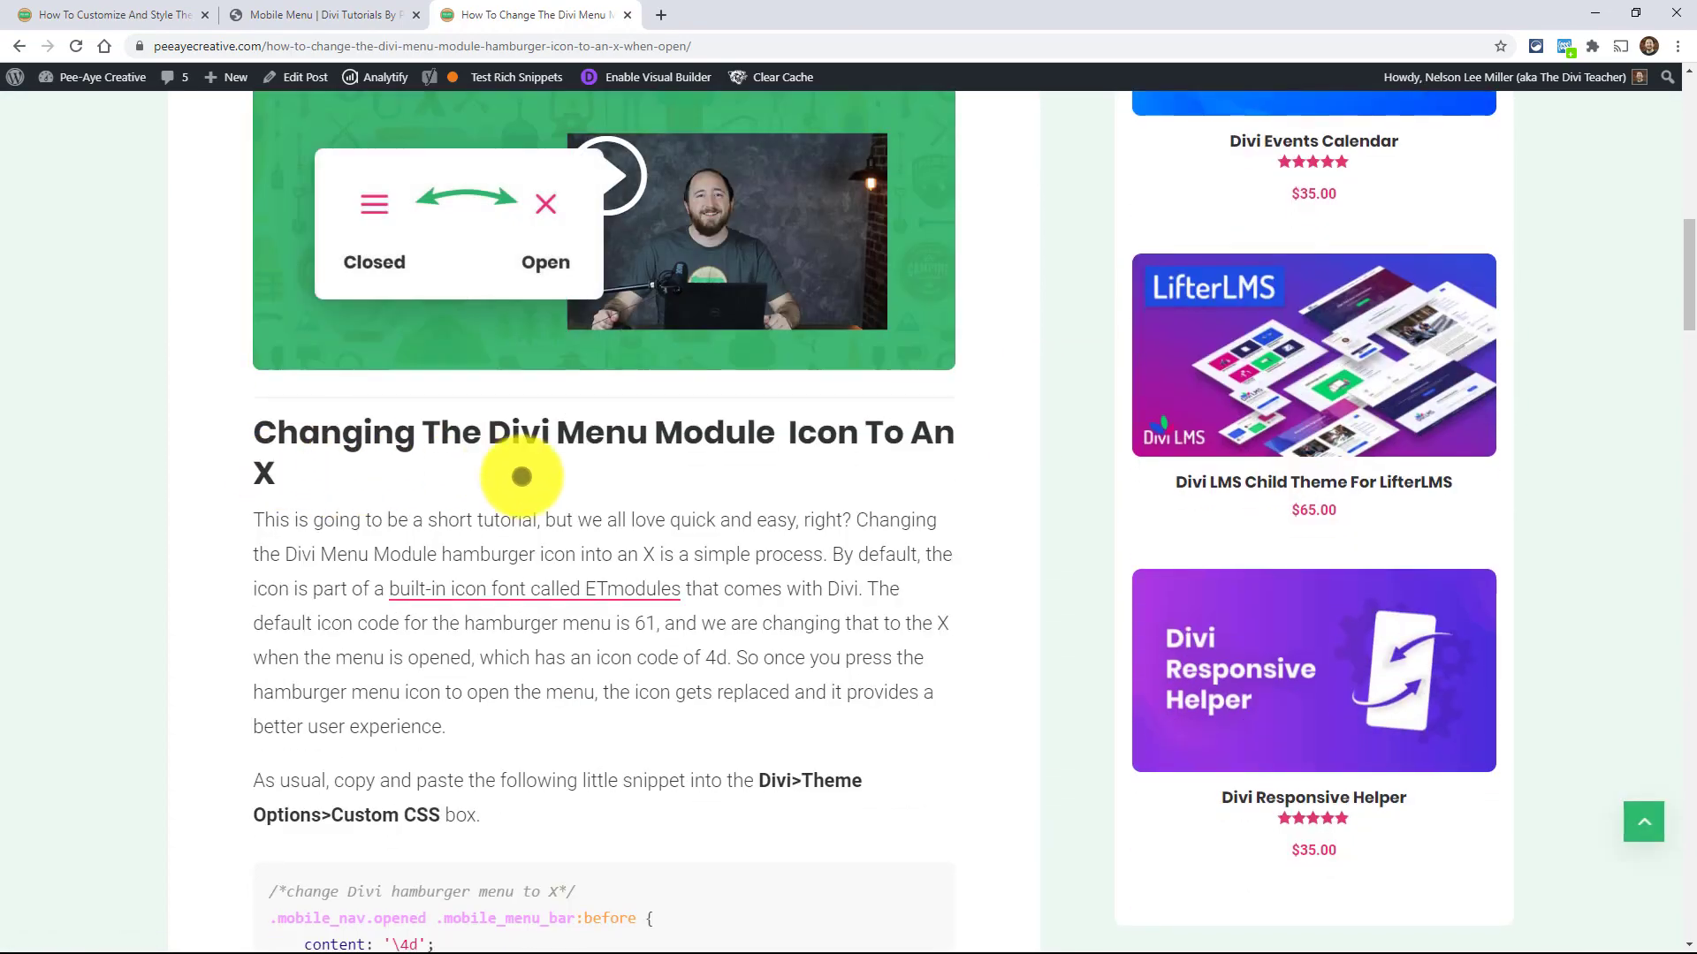
{"action": "scroll", "coordinate": [490, 516], "scroll_direction": "down", "scroll_amount": 2}
{"action": "scroll", "coordinate": [490, 516], "scroll_direction": "down", "scroll_amount": 3}
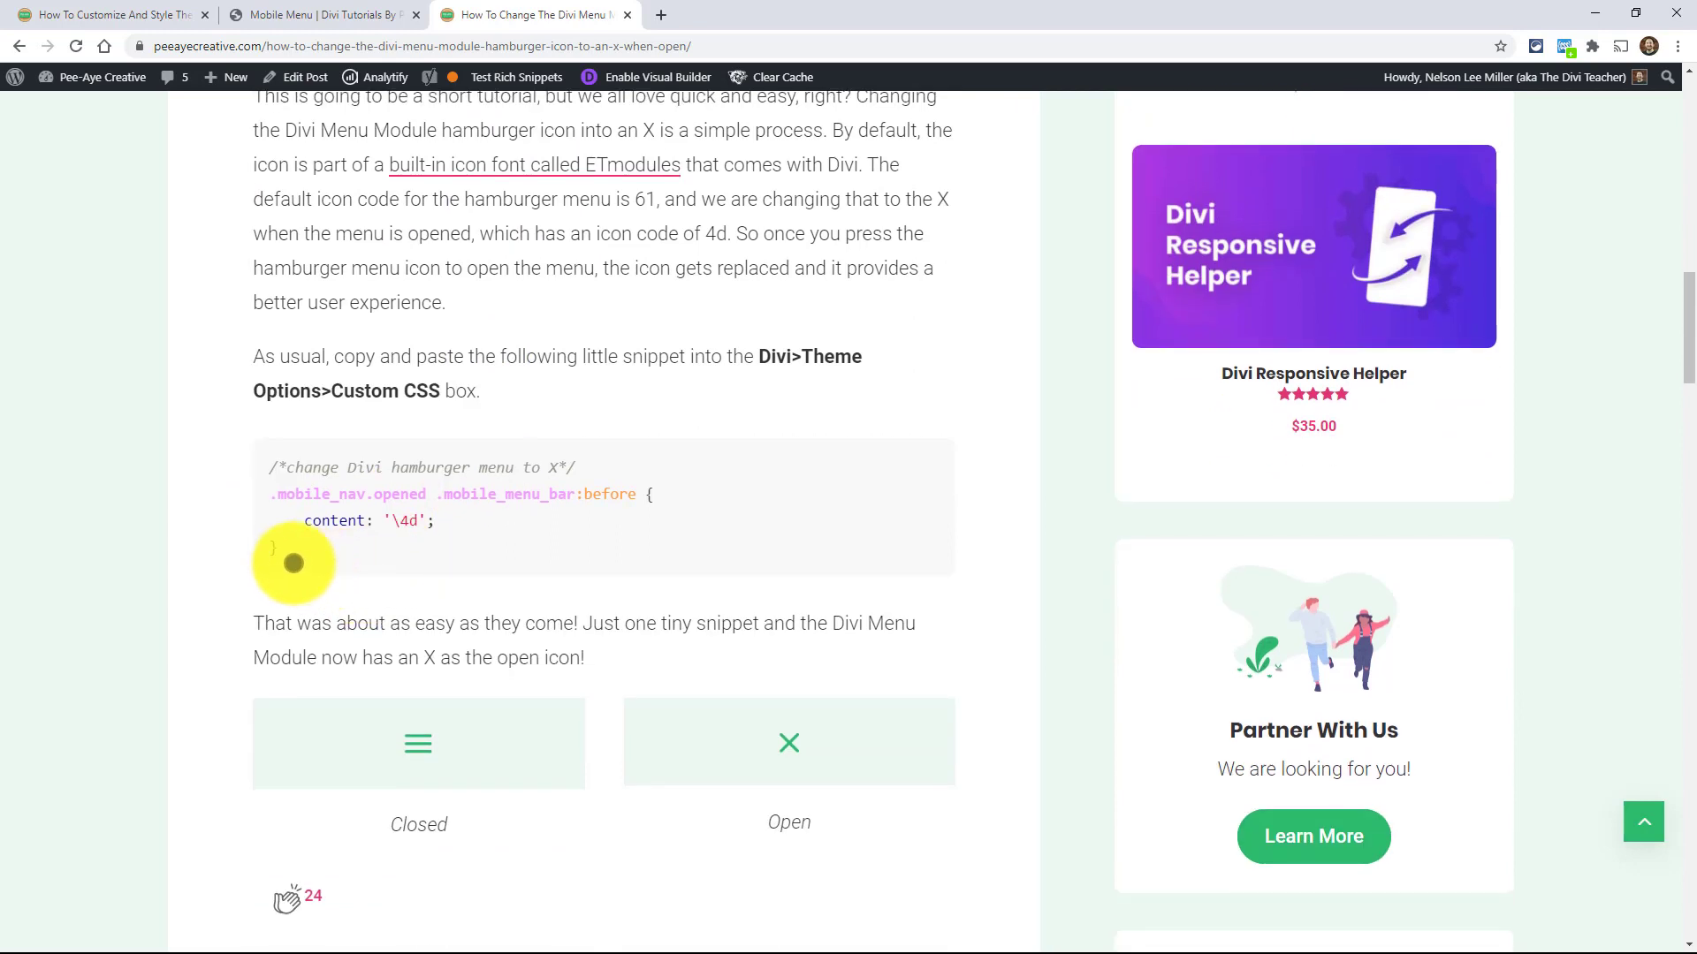
{"action": "left_click_drag", "start_coordinate": [289, 551], "coordinate": [253, 467]}
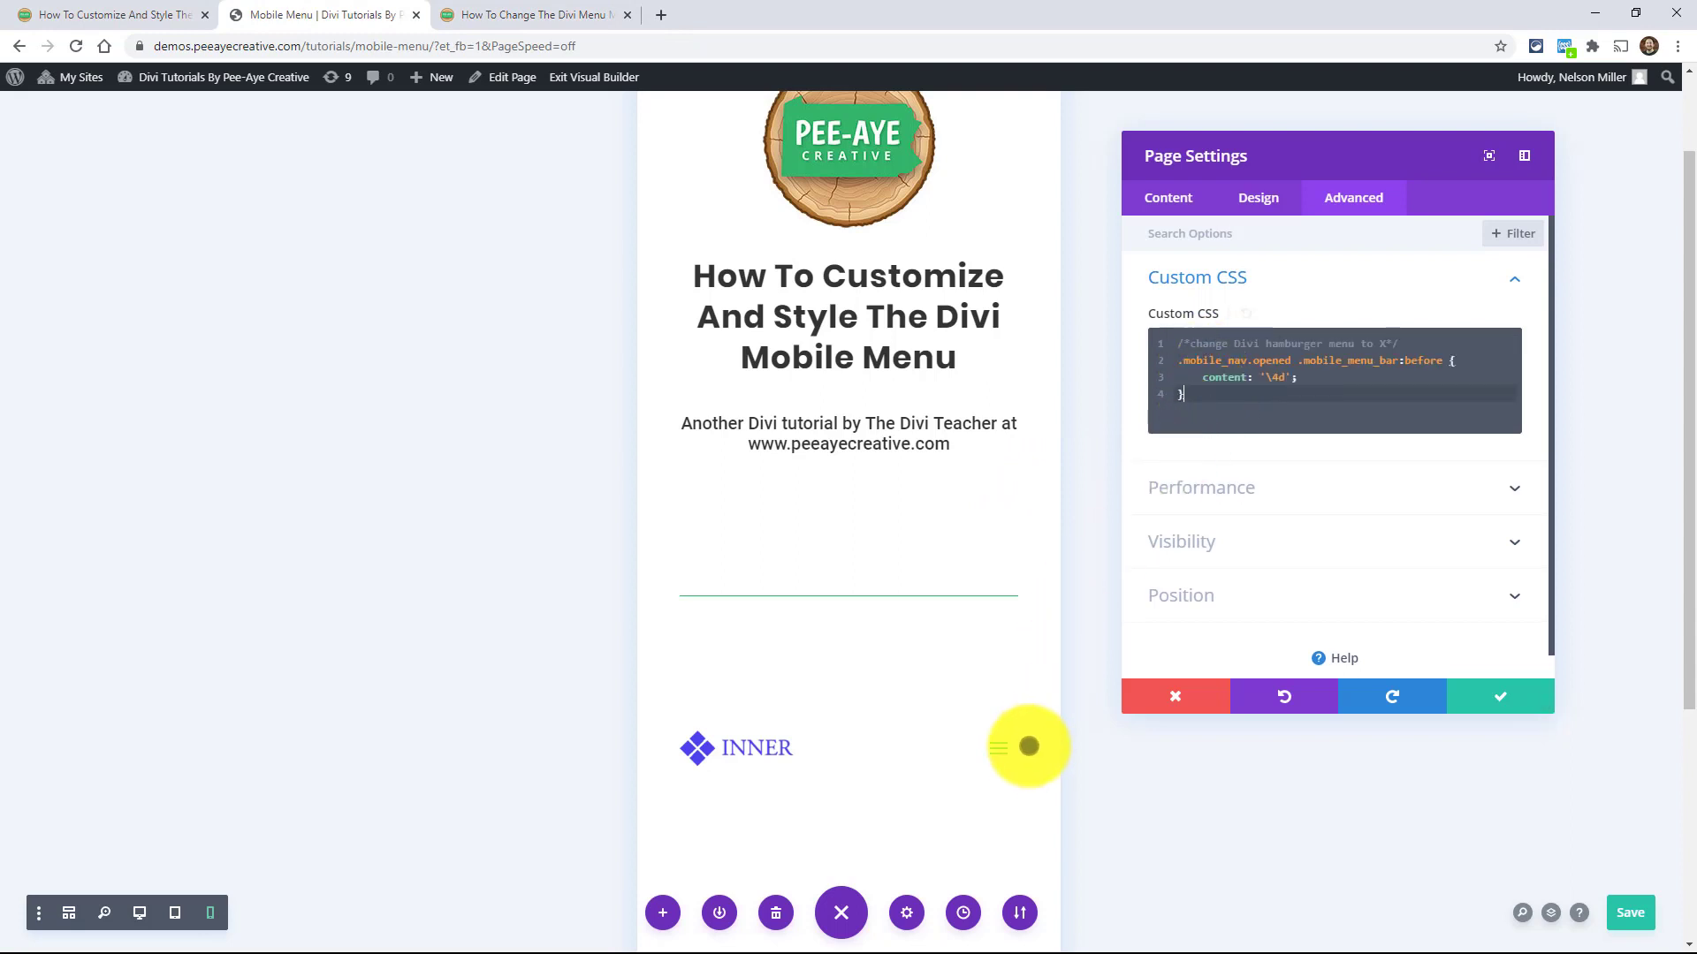
- Test that the mobile menu icon turns into an X when opened, then return to the article
{"action": "left_click", "coordinate": [999, 750]}
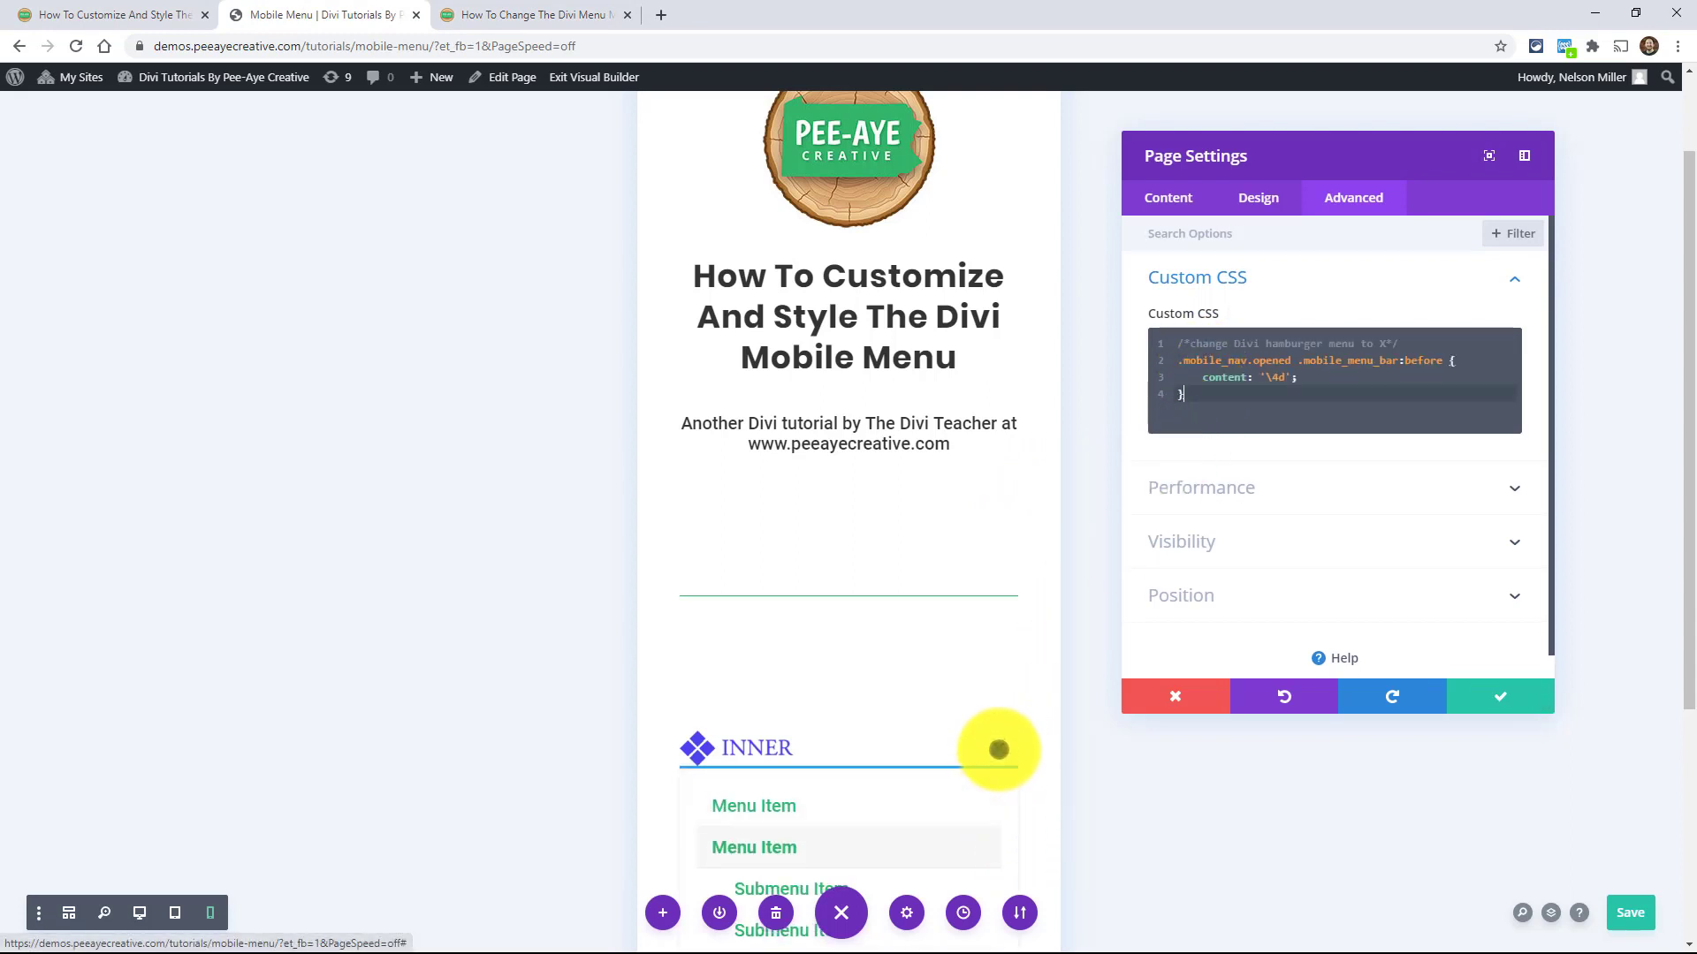
{"action": "left_click", "coordinate": [1006, 944]}
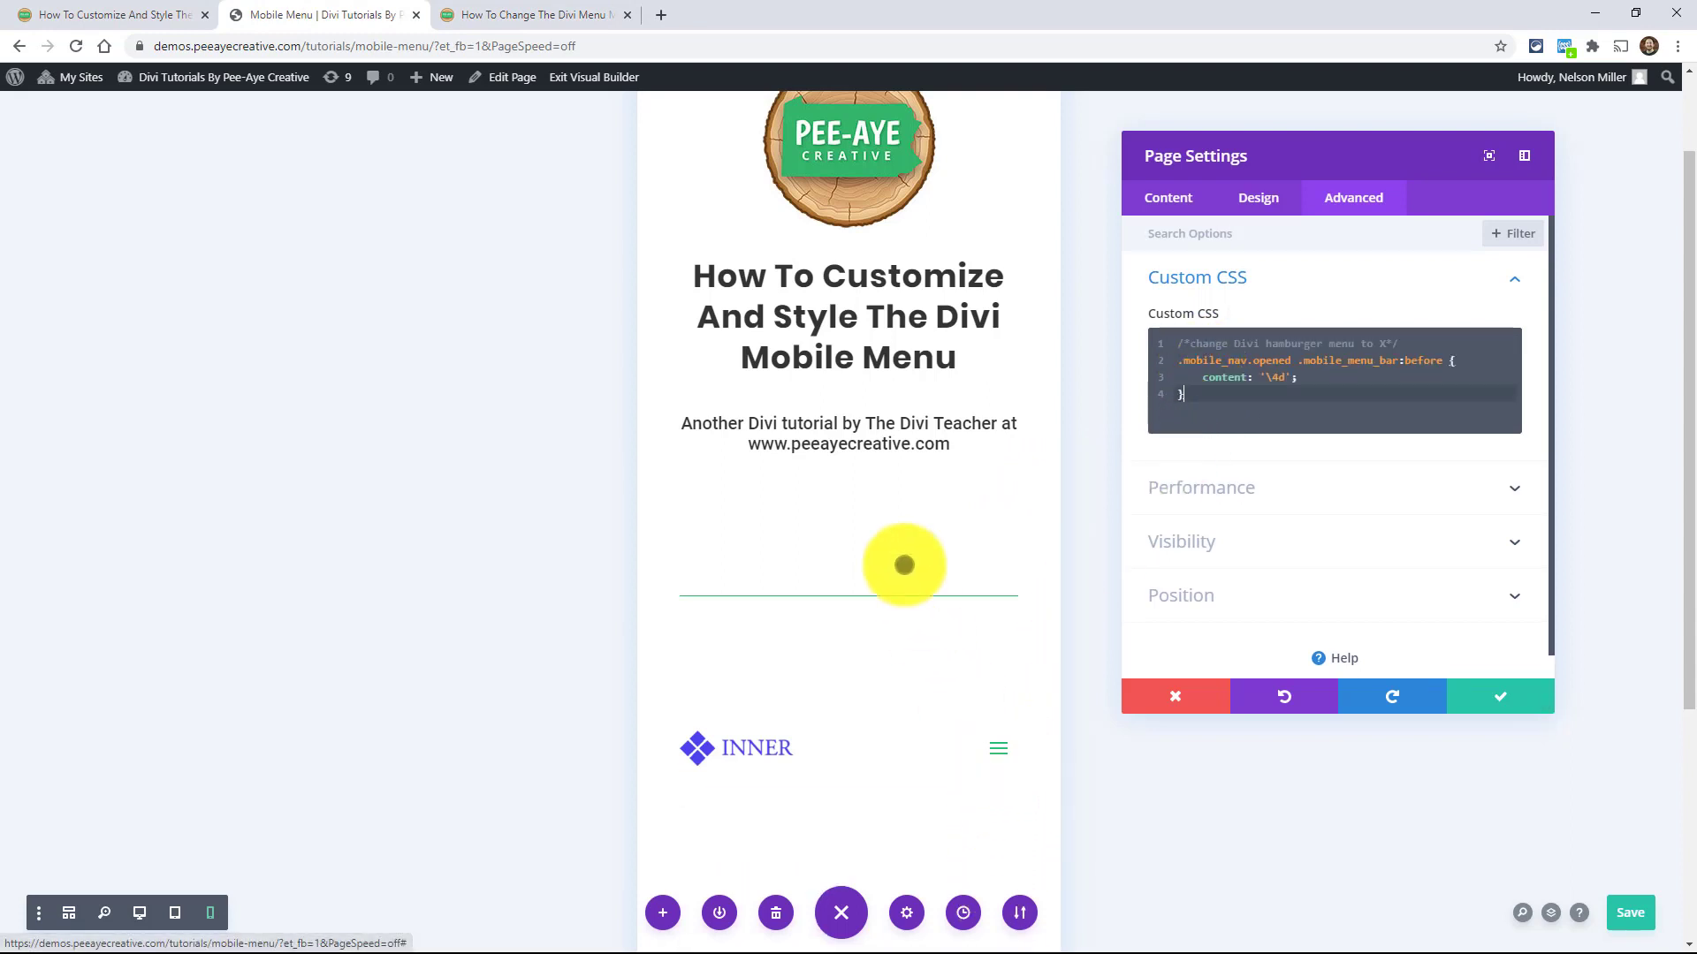
{"action": "left_click", "coordinate": [1001, 152]}
{"action": "left_click", "coordinate": [1001, 150]}
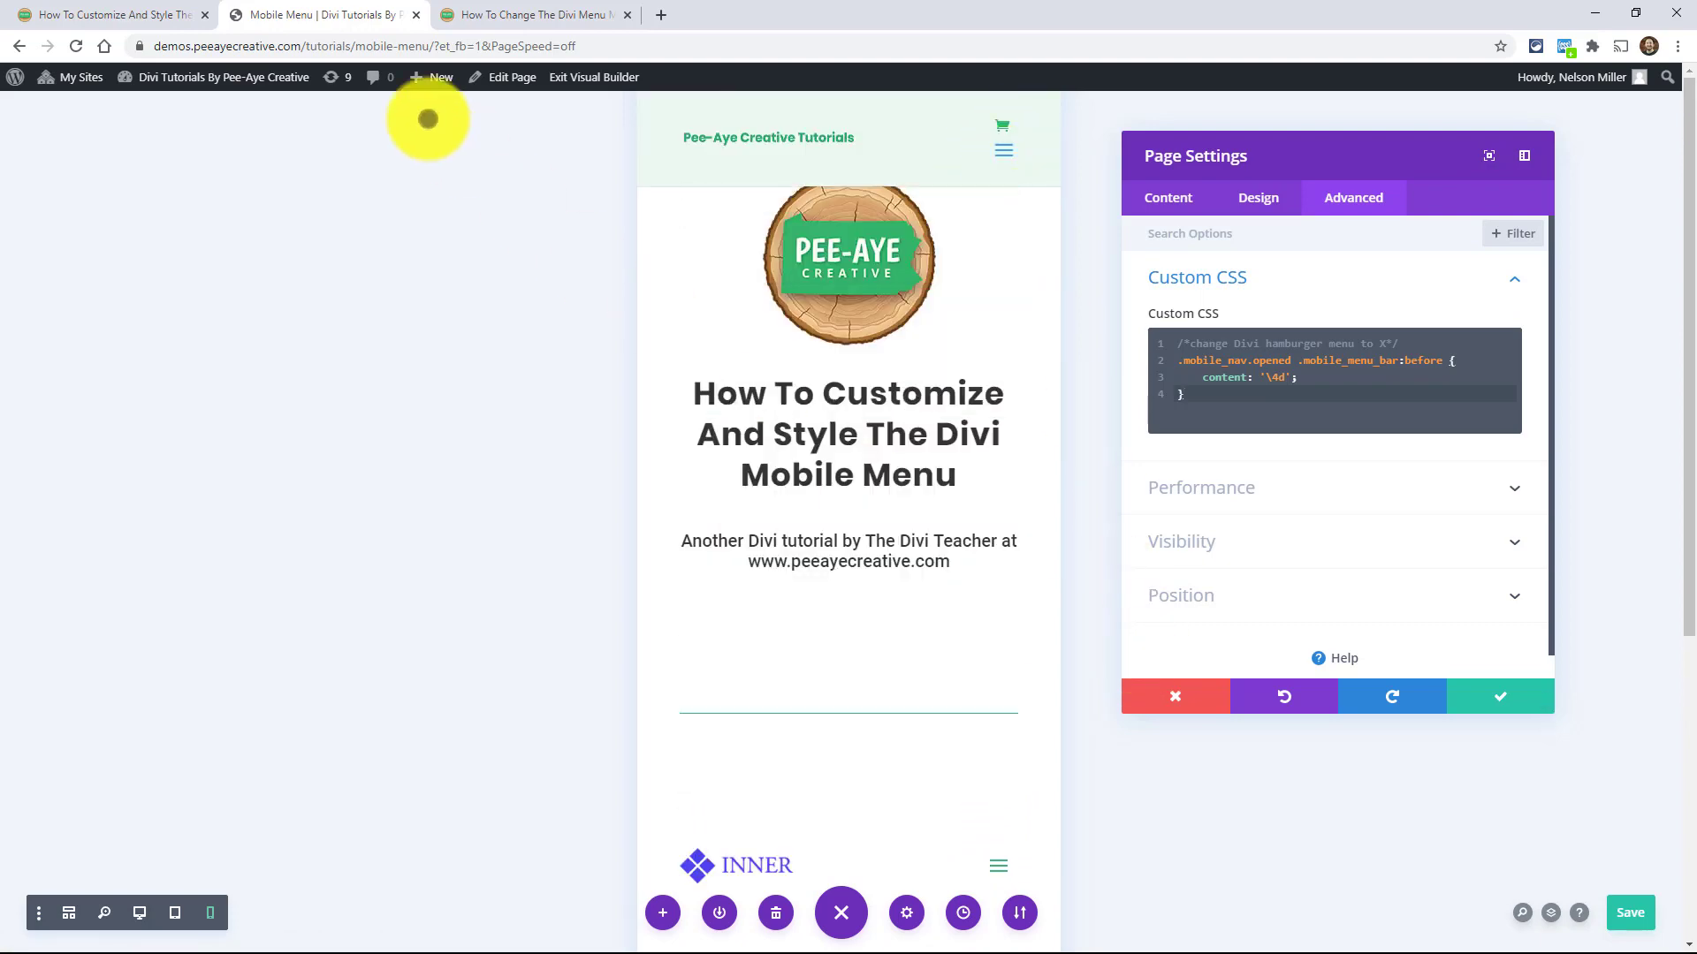
{"action": "left_click", "coordinate": [516, 23]}
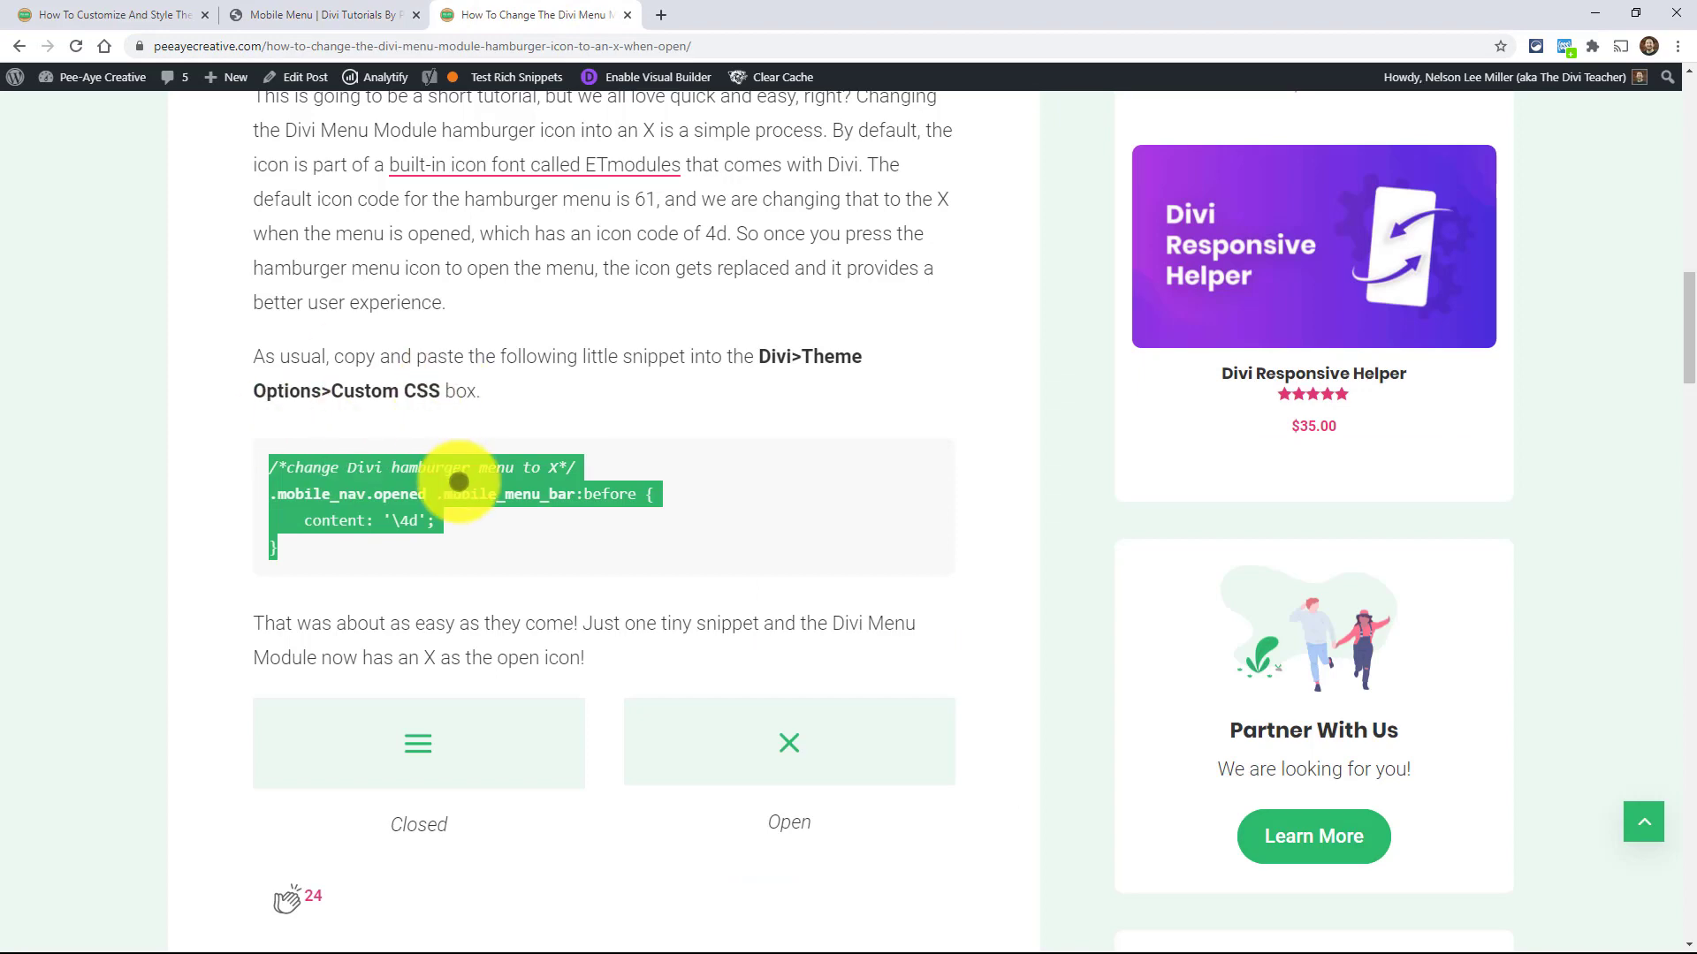
{"action": "left_click", "coordinate": [454, 497]}
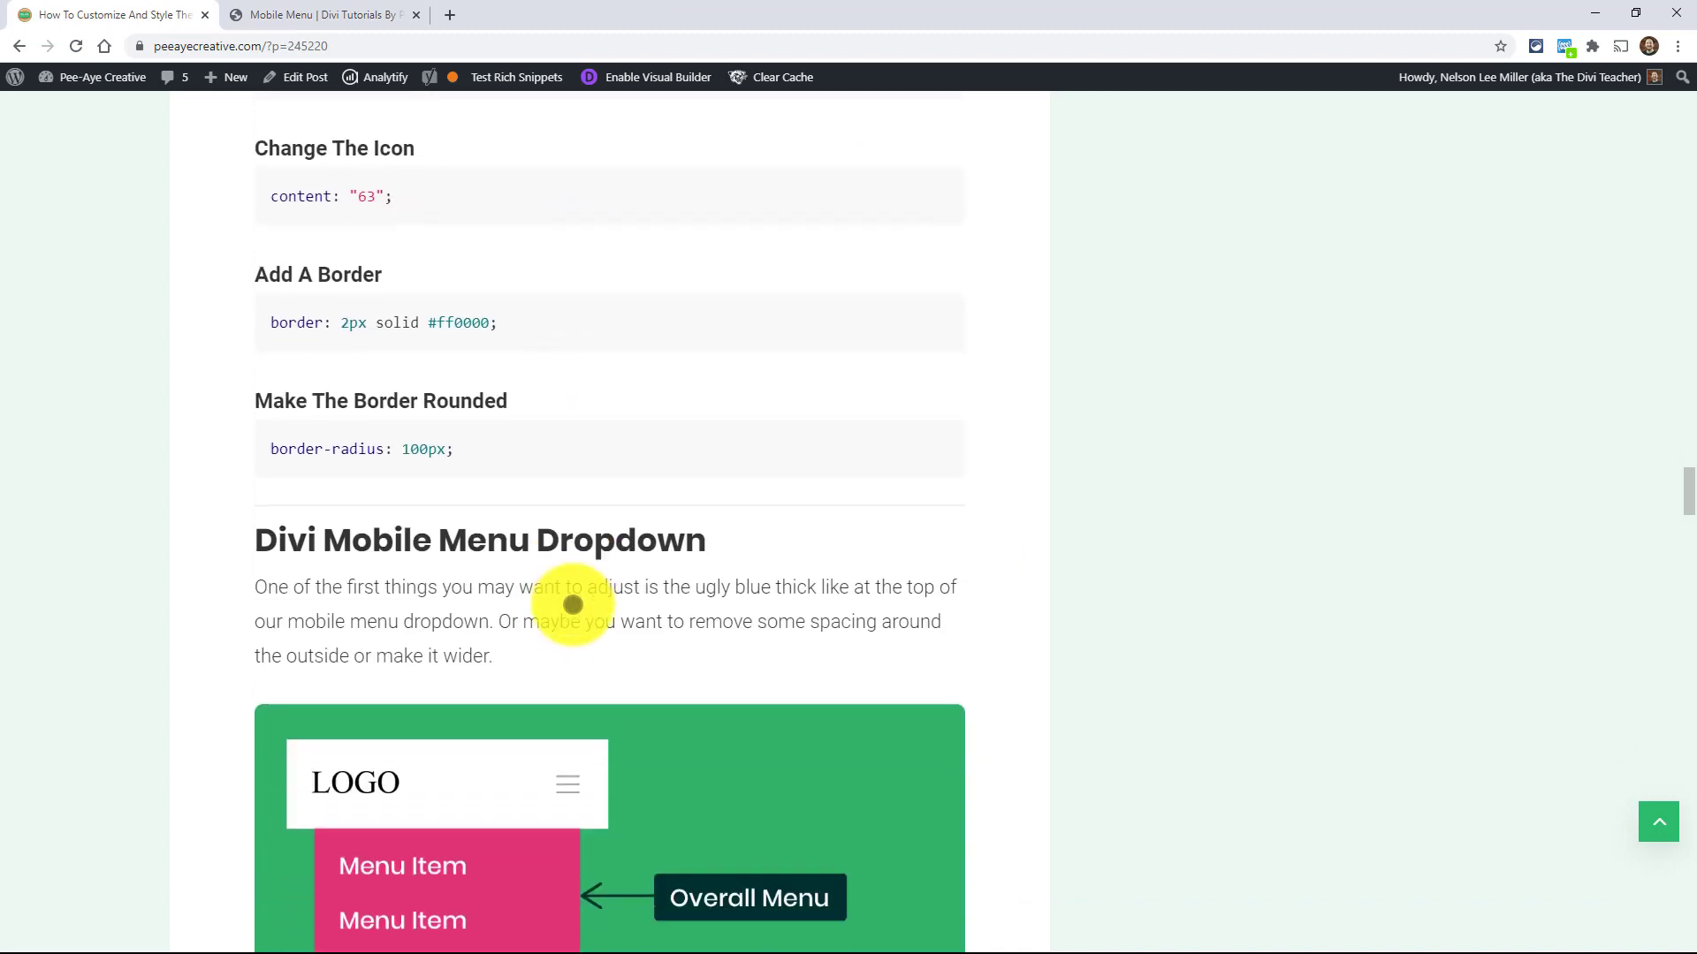
{"action": "scroll", "coordinate": [573, 605], "scroll_direction": "down", "scroll_amount": 3}
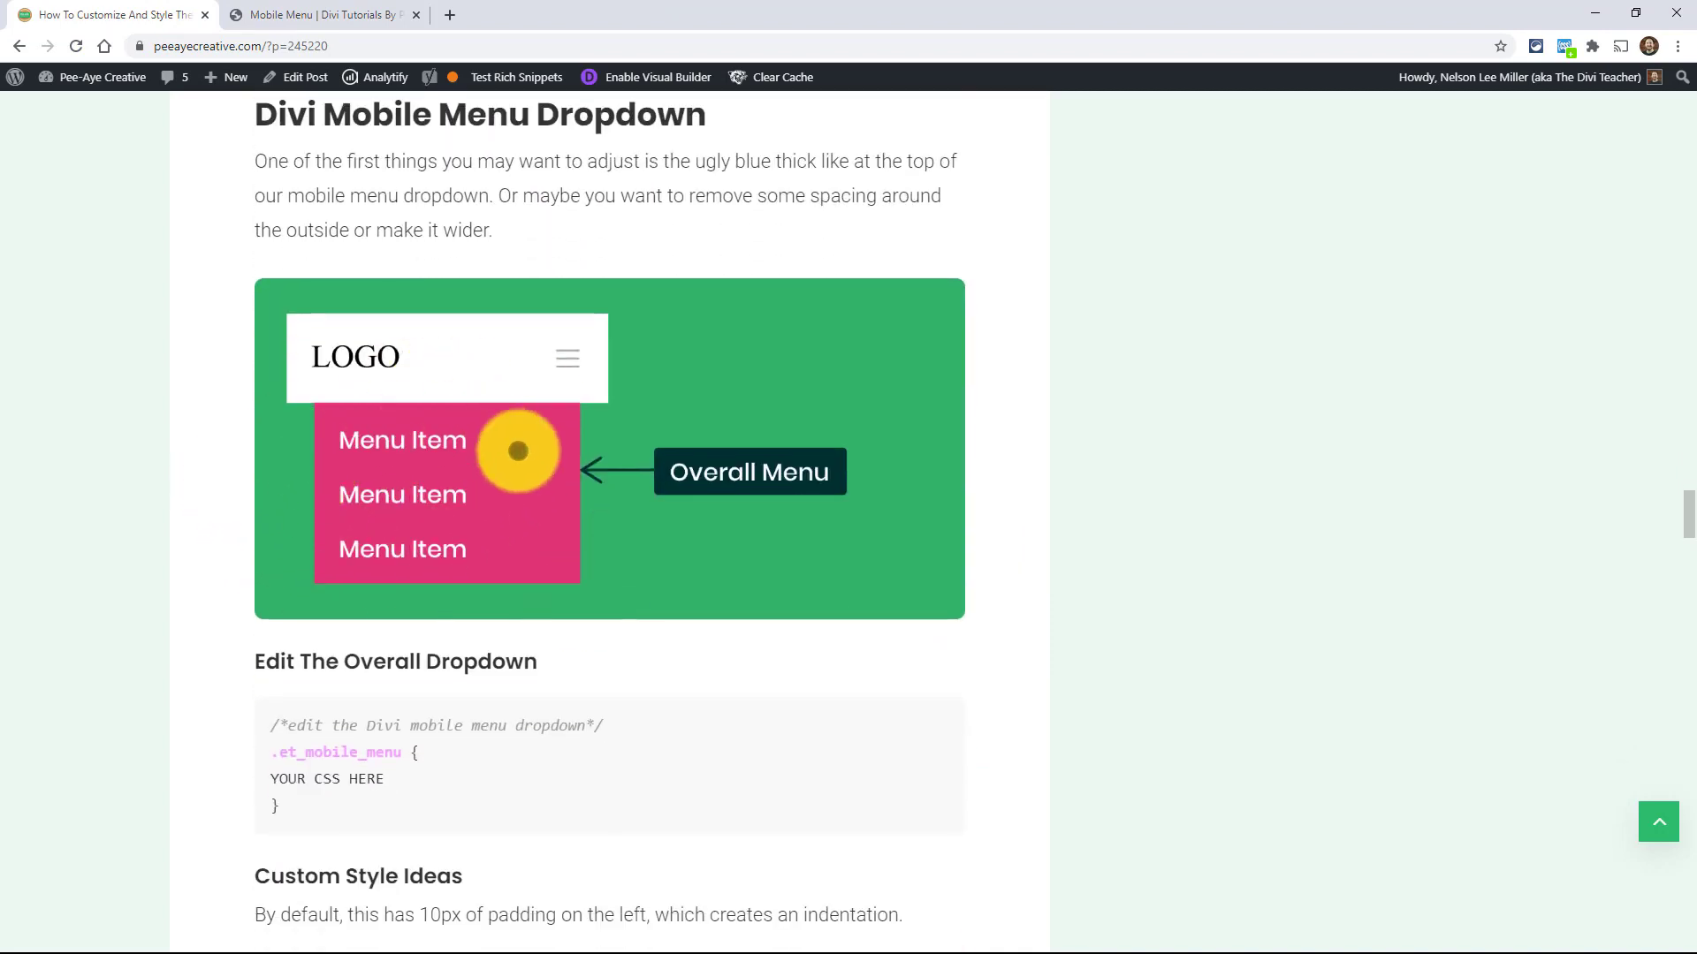
- Replace the page Custom CSS with the .et_mobile_menu { YOUR CSS HERE } template and save
{"action": "left_click_drag", "start_coordinate": [295, 813], "coordinate": [259, 708]}
{"action": "key", "text": "ctrl+c"}
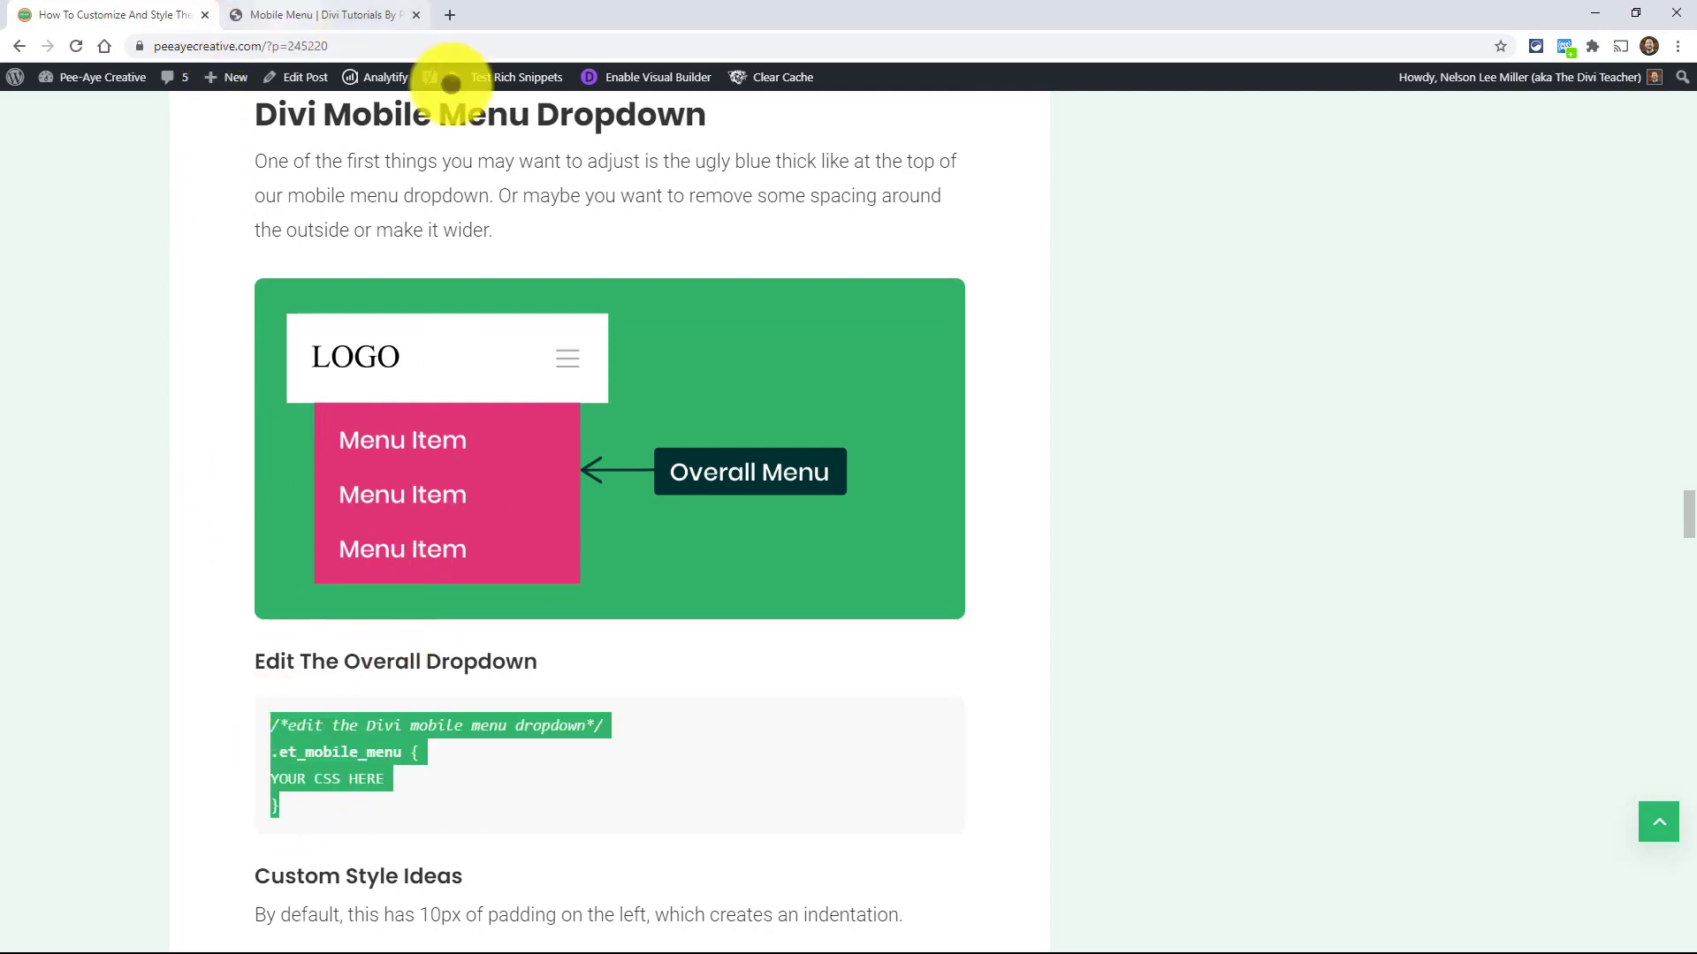
{"action": "left_click", "coordinate": [248, 16]}
{"action": "key", "text": "ctrl+a"}
{"action": "key", "text": "ctrl+v"}
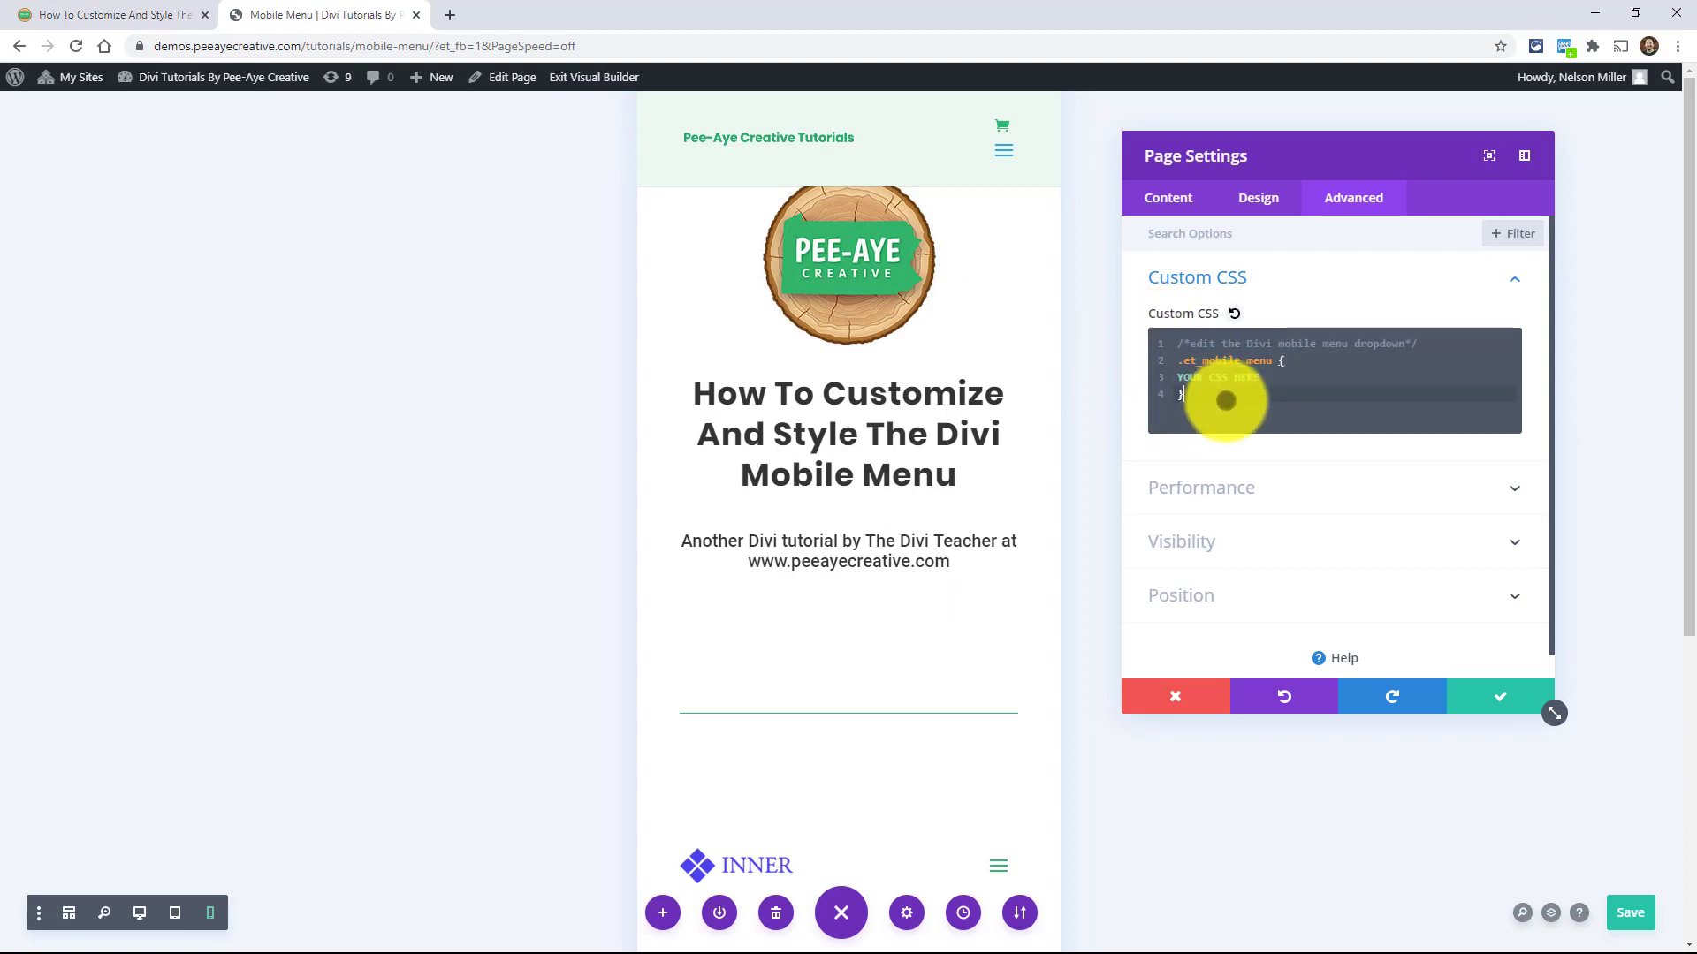
{"action": "scroll", "coordinate": [884, 618], "scroll_direction": "down", "scroll_amount": 3}
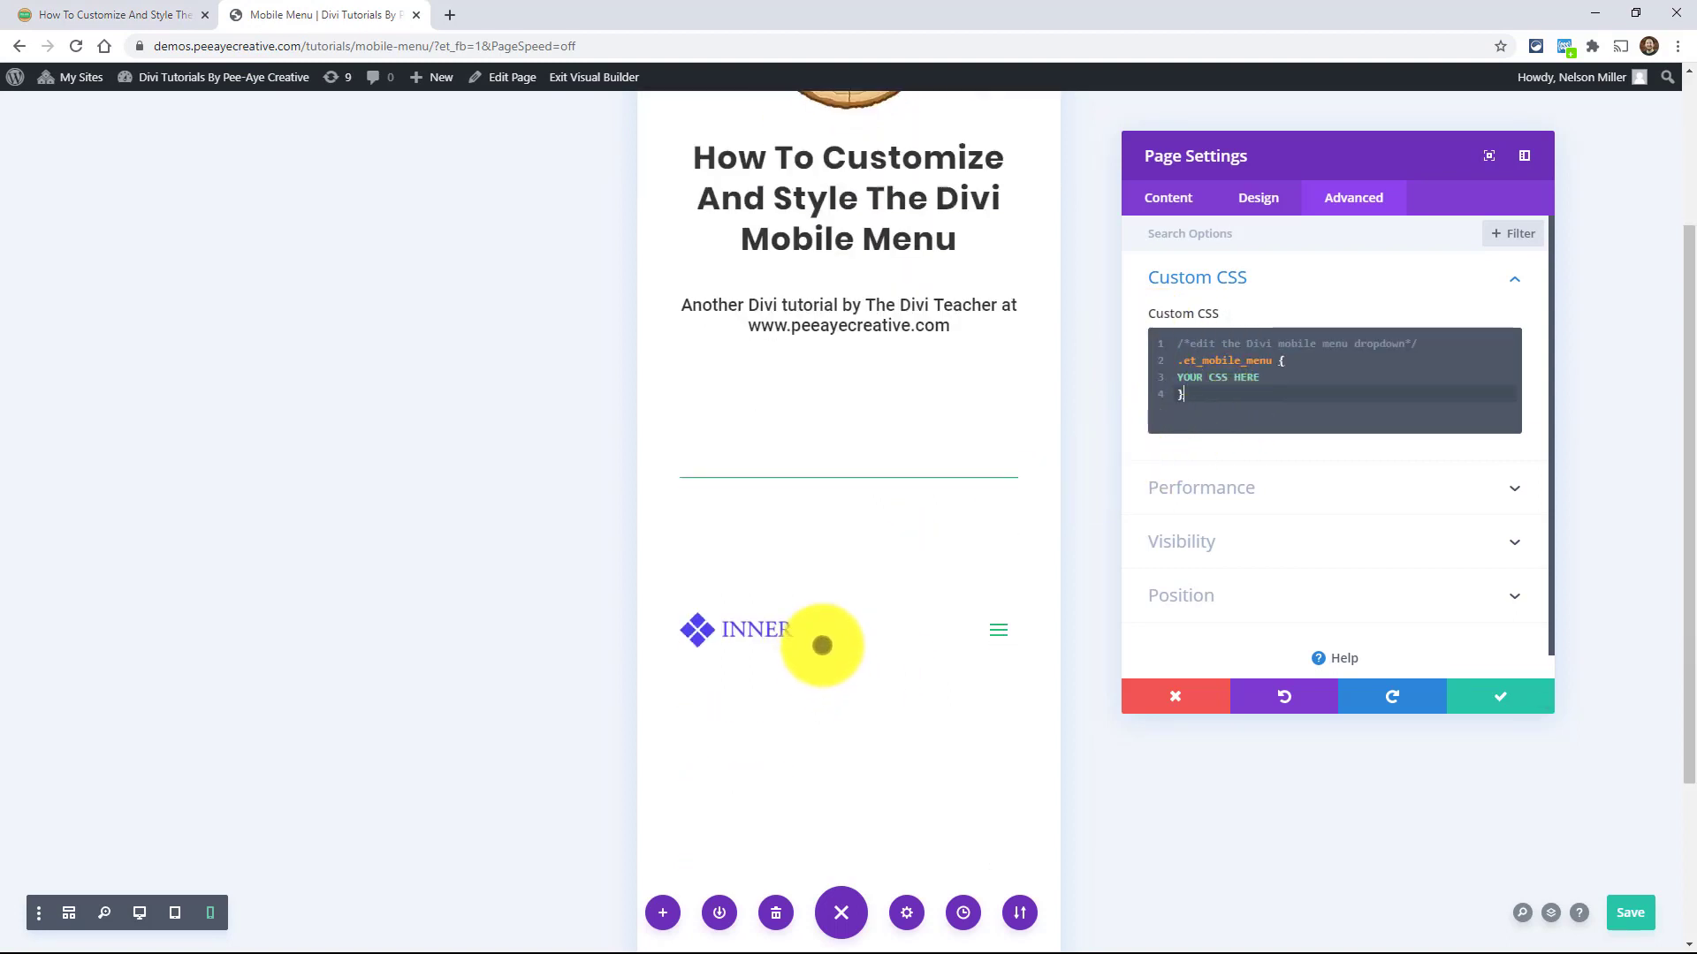
{"action": "left_click", "coordinate": [1496, 698]}
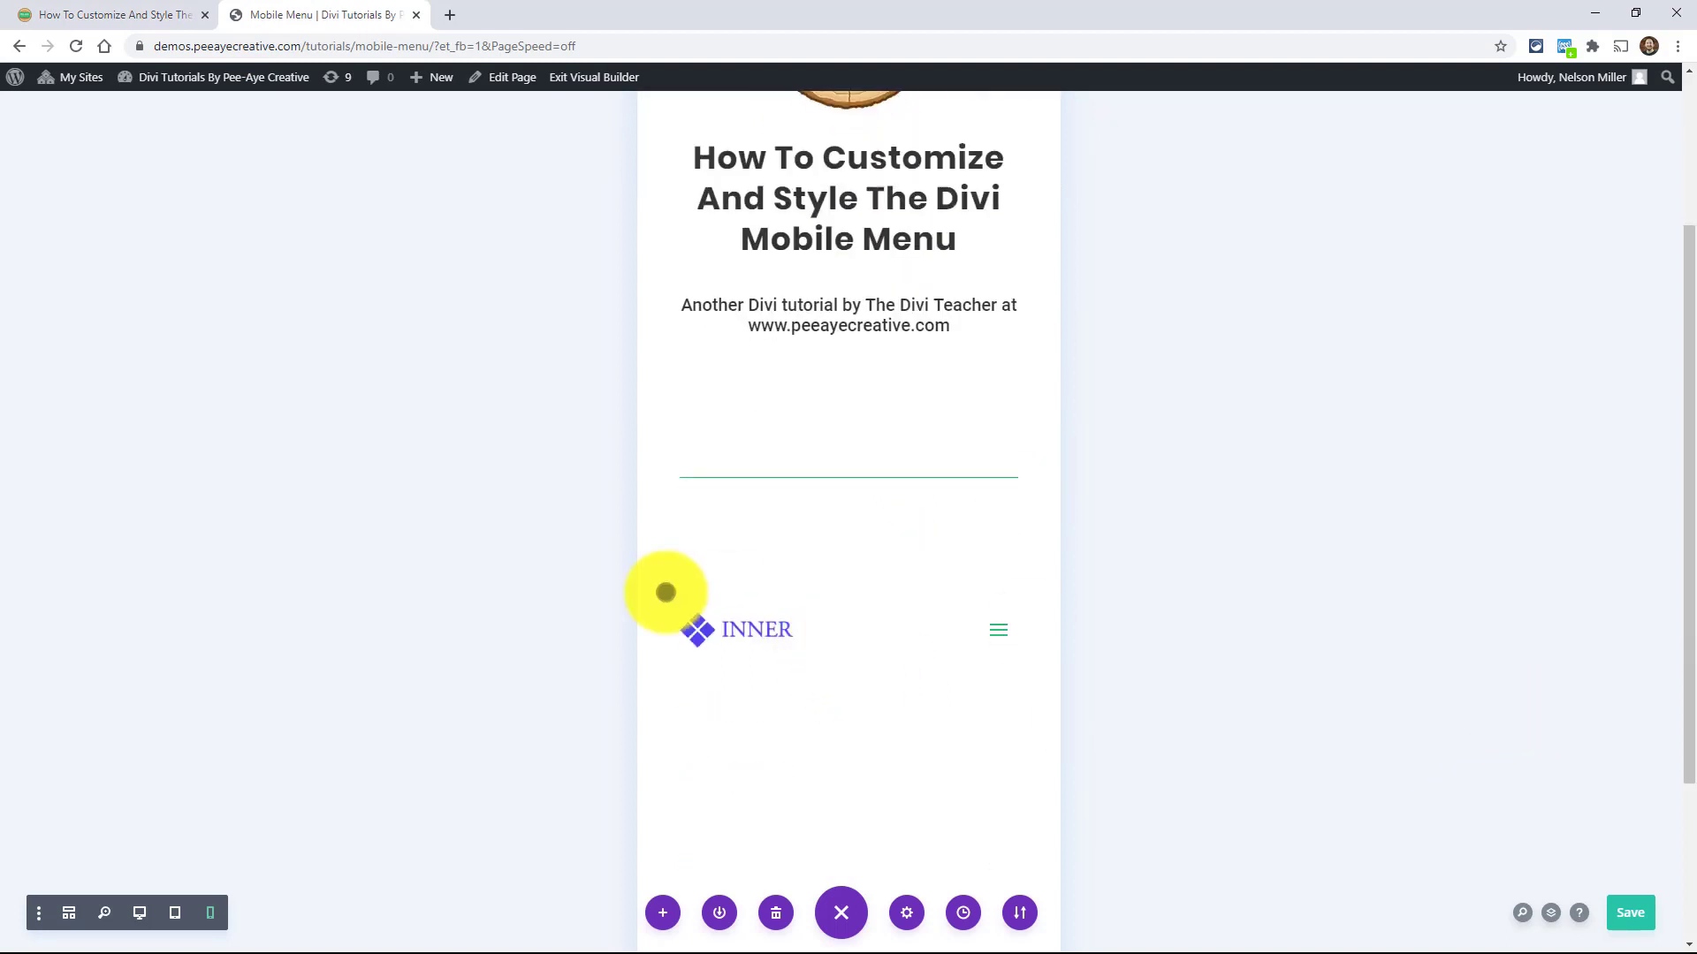
- Try a dark grey mobile menu background and cleared line colour on the INNER menu, then discard them
{"action": "left_click", "coordinate": [813, 623]}
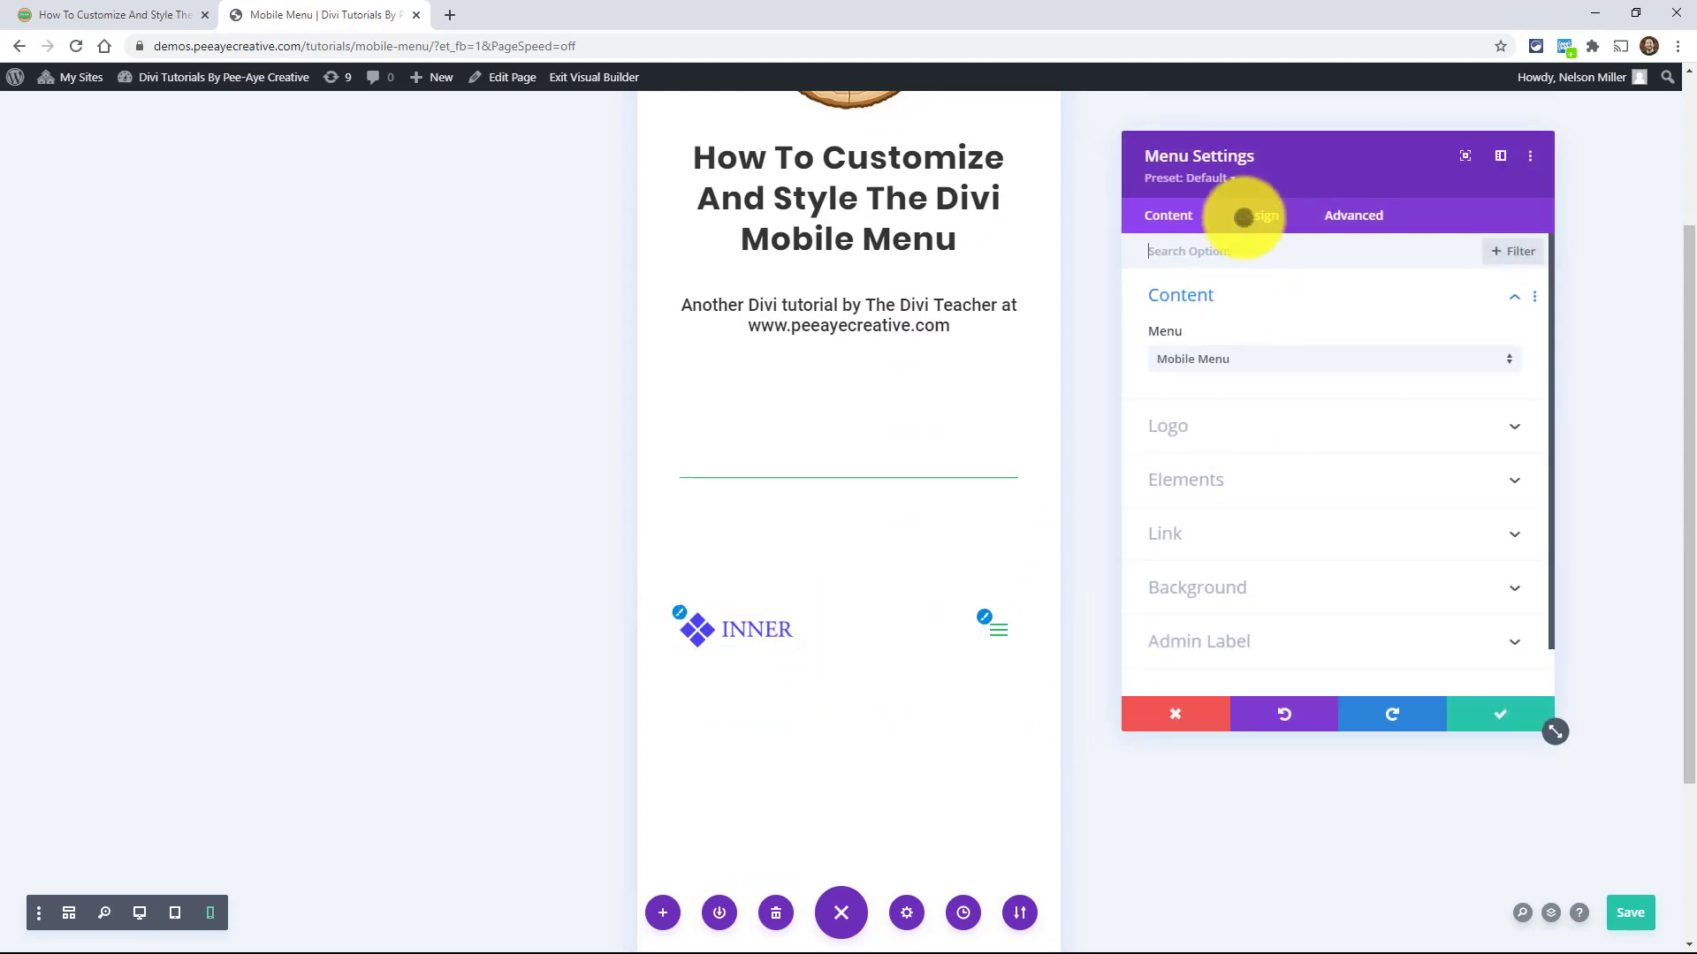
{"action": "left_click", "coordinate": [1255, 215]}
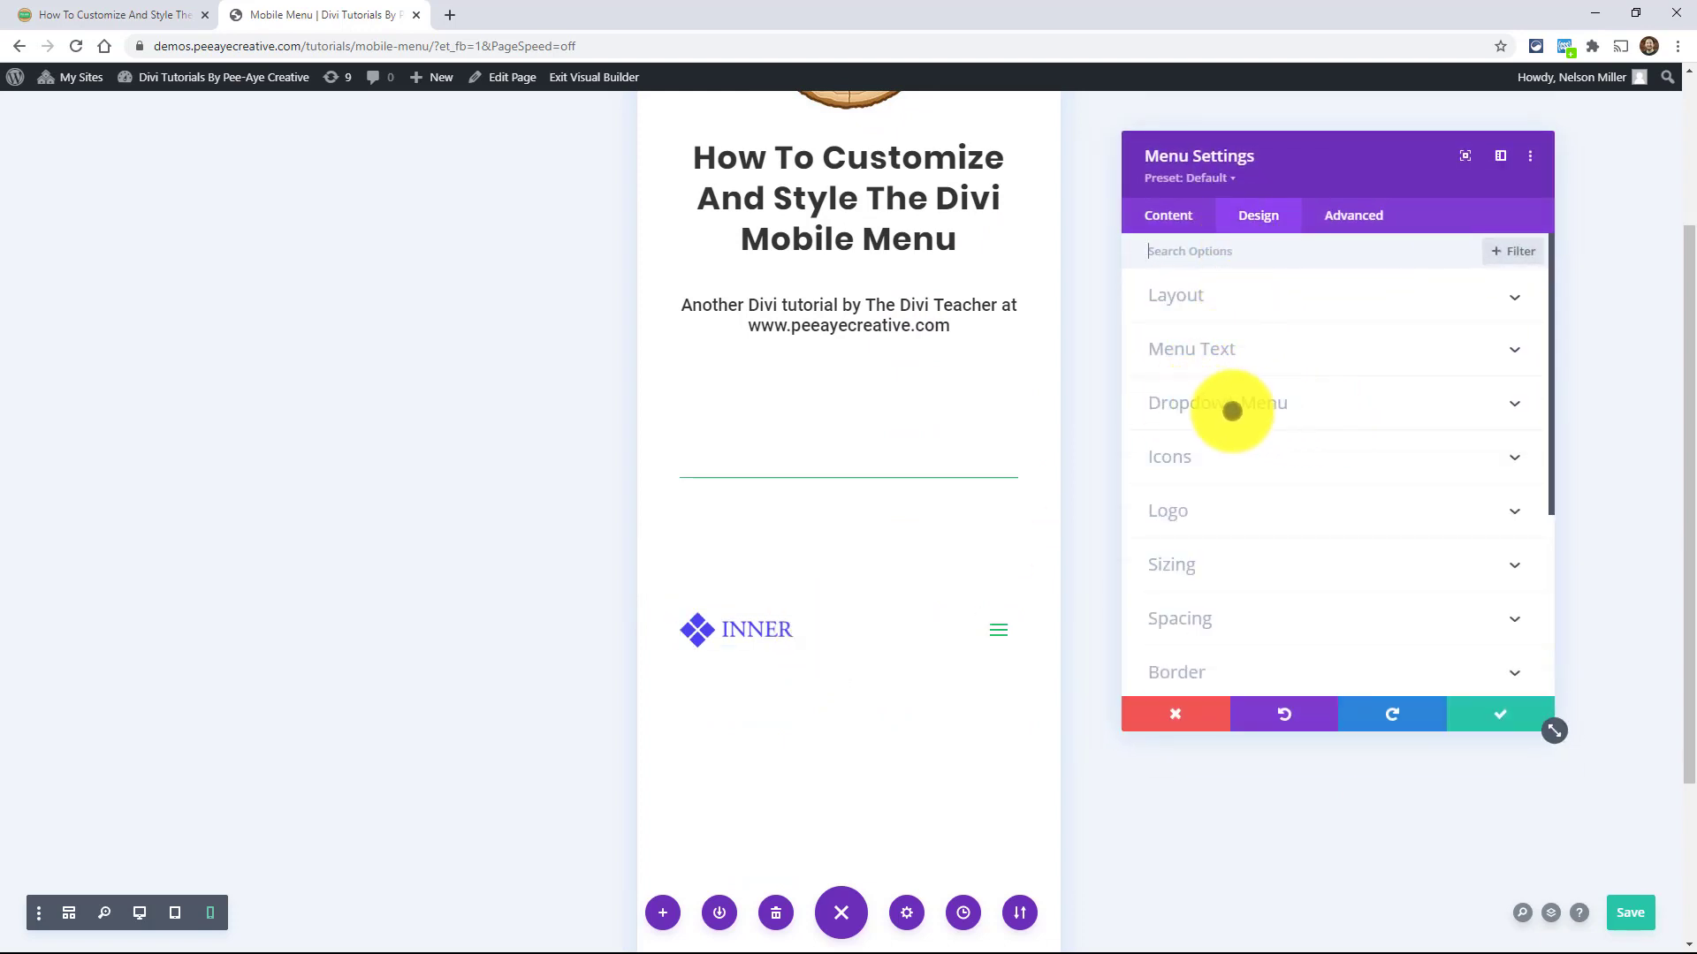
{"action": "left_click", "coordinate": [1232, 410]}
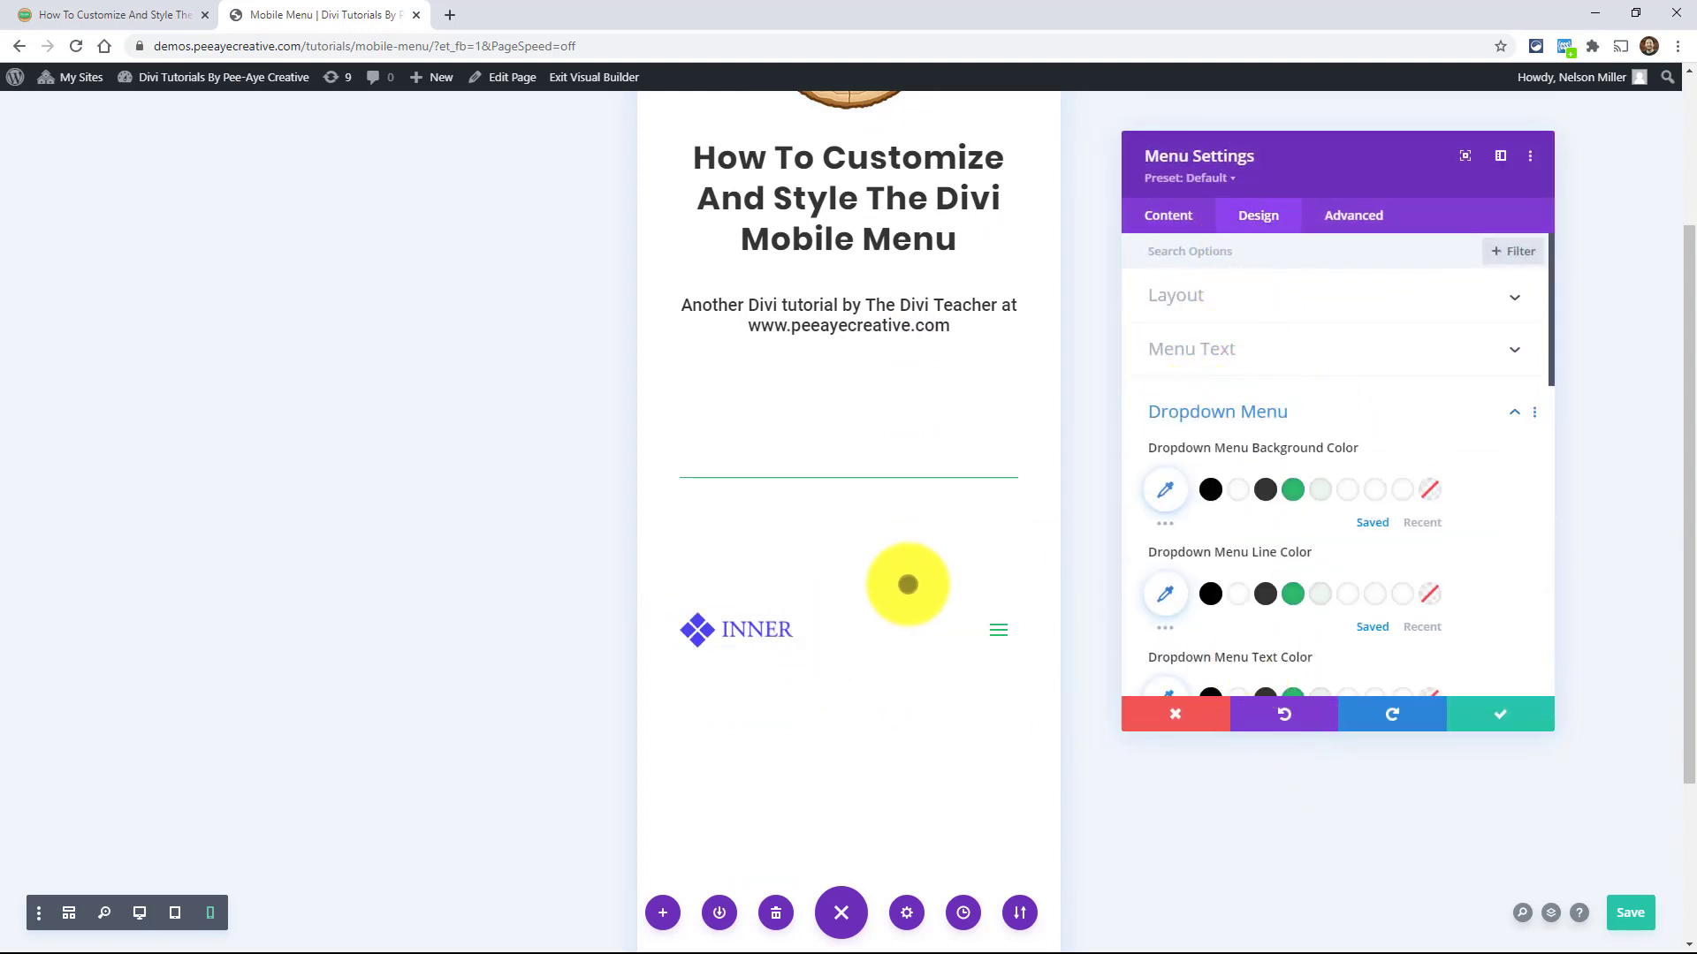
{"action": "left_click", "coordinate": [997, 631]}
{"action": "scroll", "coordinate": [879, 492], "scroll_direction": "down", "scroll_amount": 1}
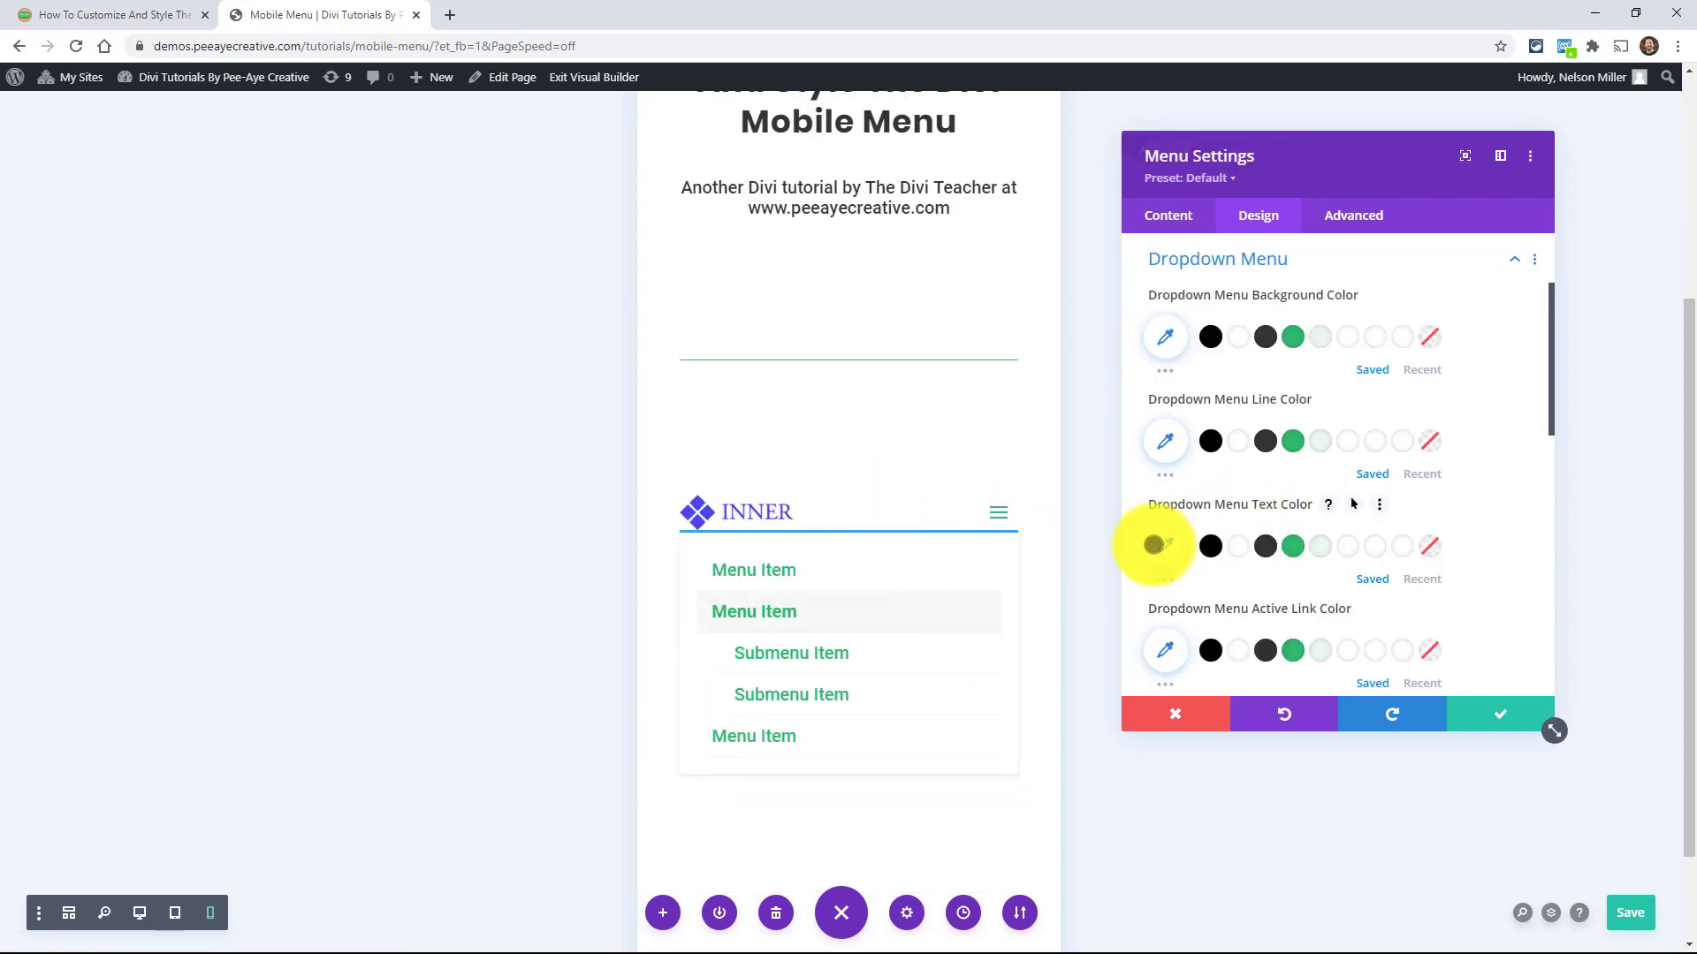
{"action": "scroll", "coordinate": [1155, 545], "scroll_direction": "down", "scroll_amount": 1}
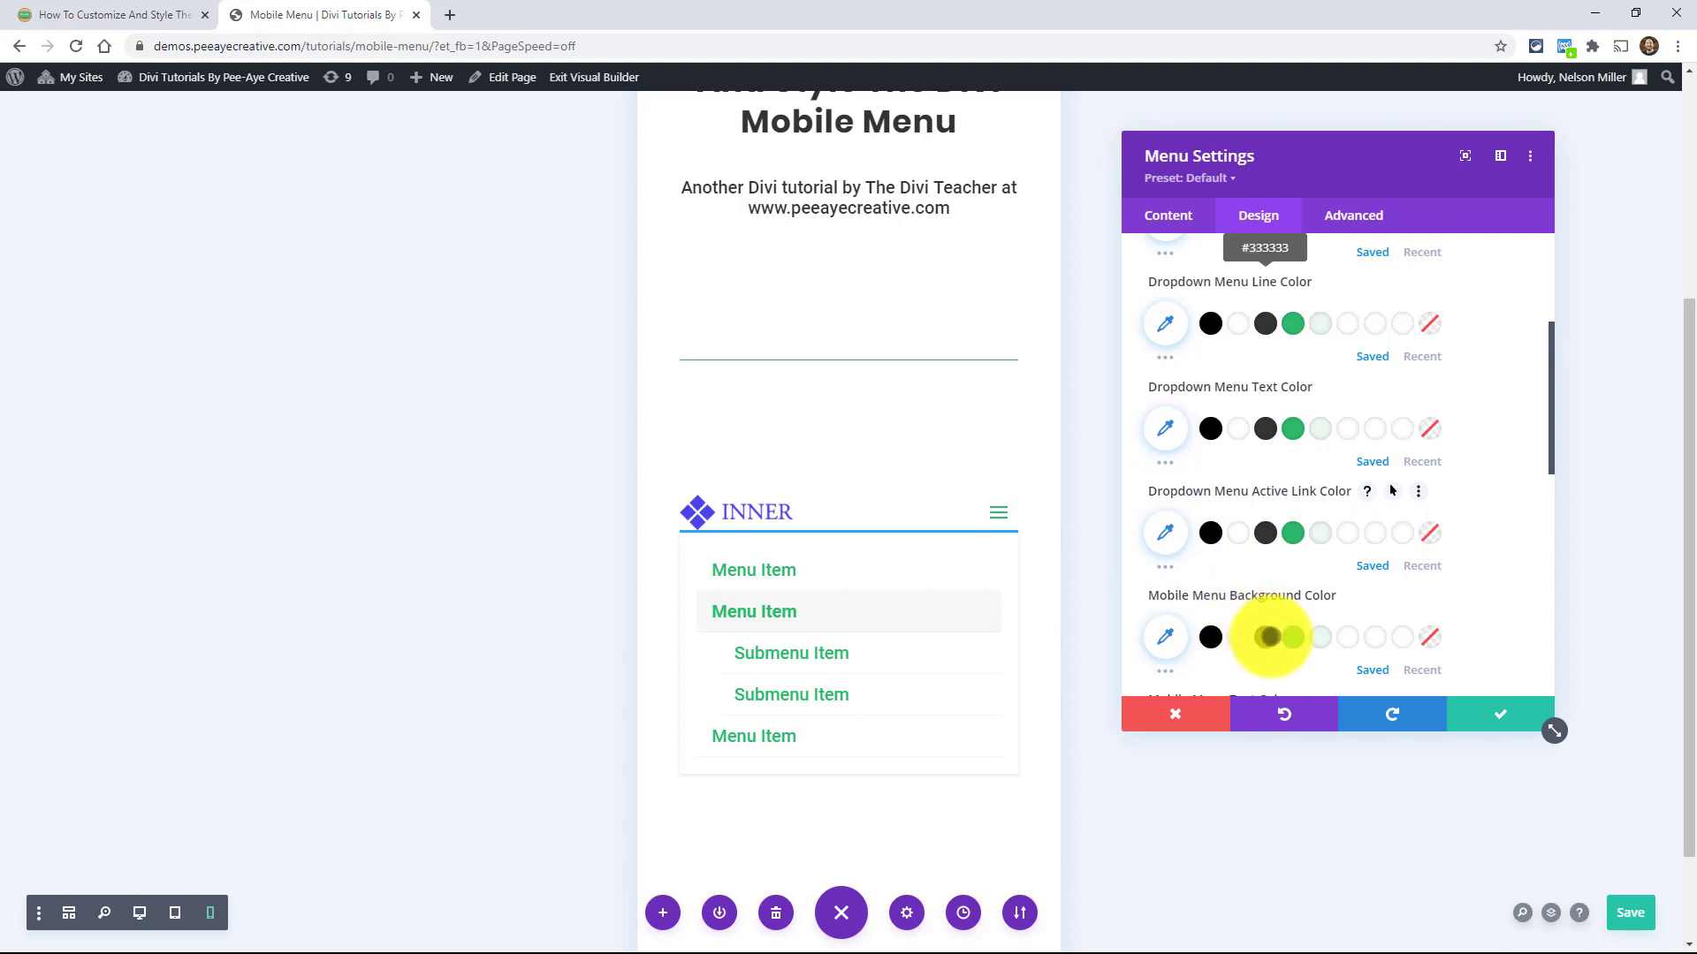
{"action": "left_click", "coordinate": [1266, 637]}
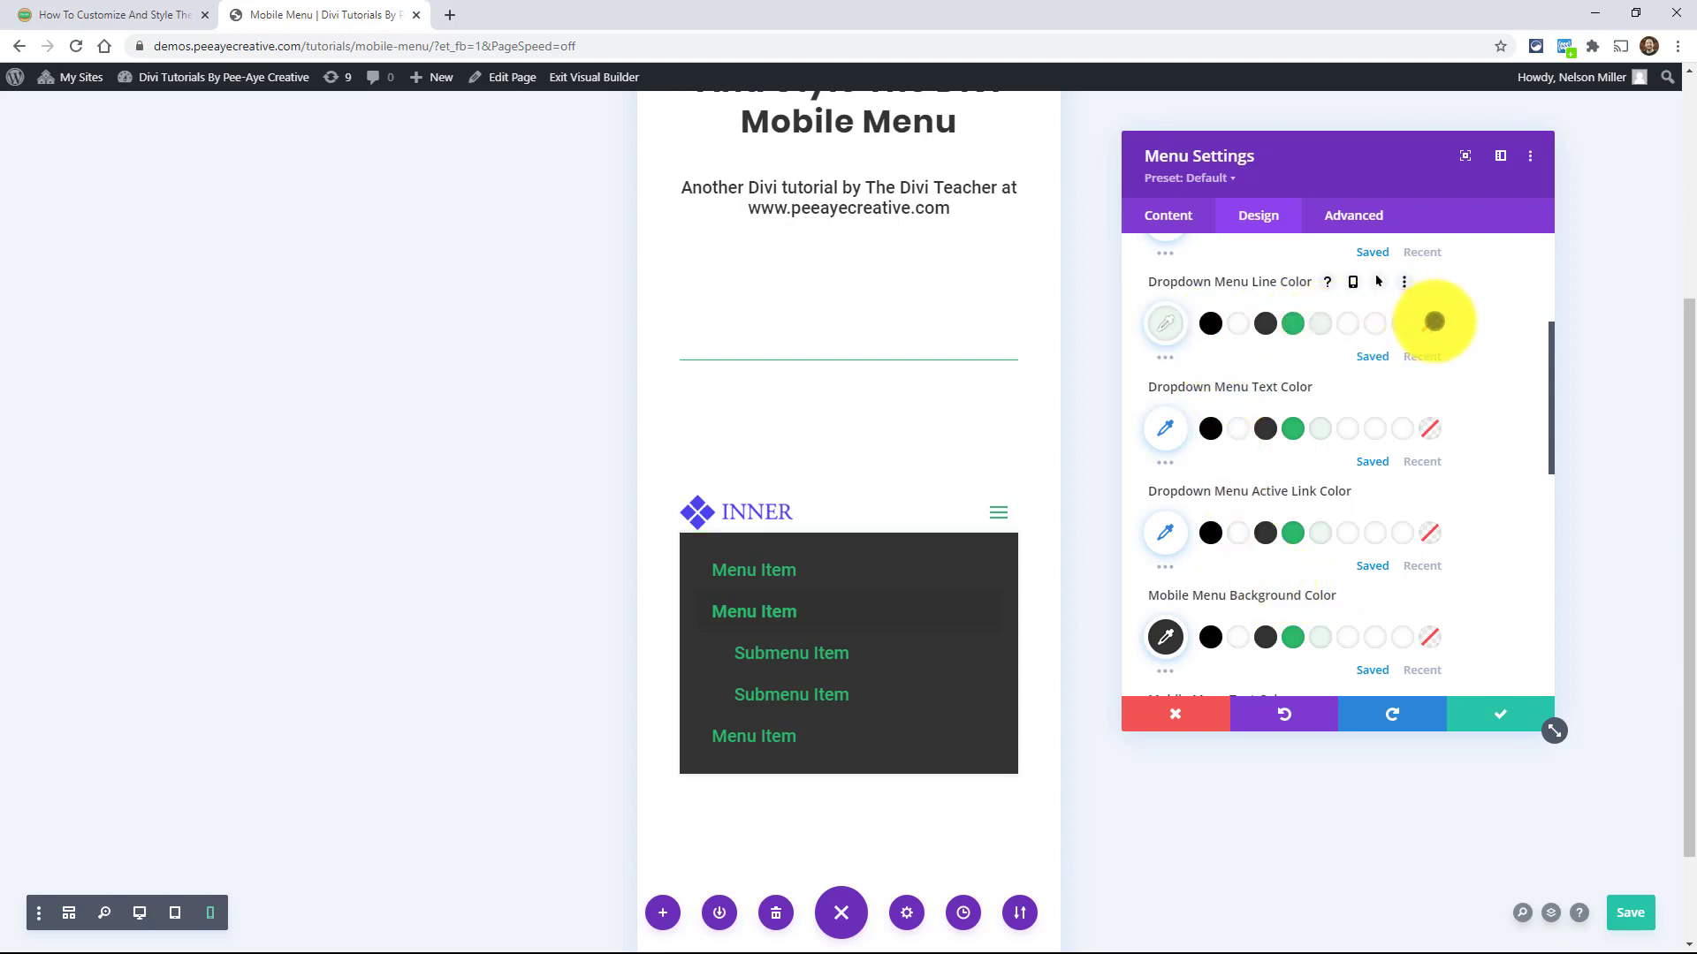
{"action": "left_click", "coordinate": [1431, 328]}
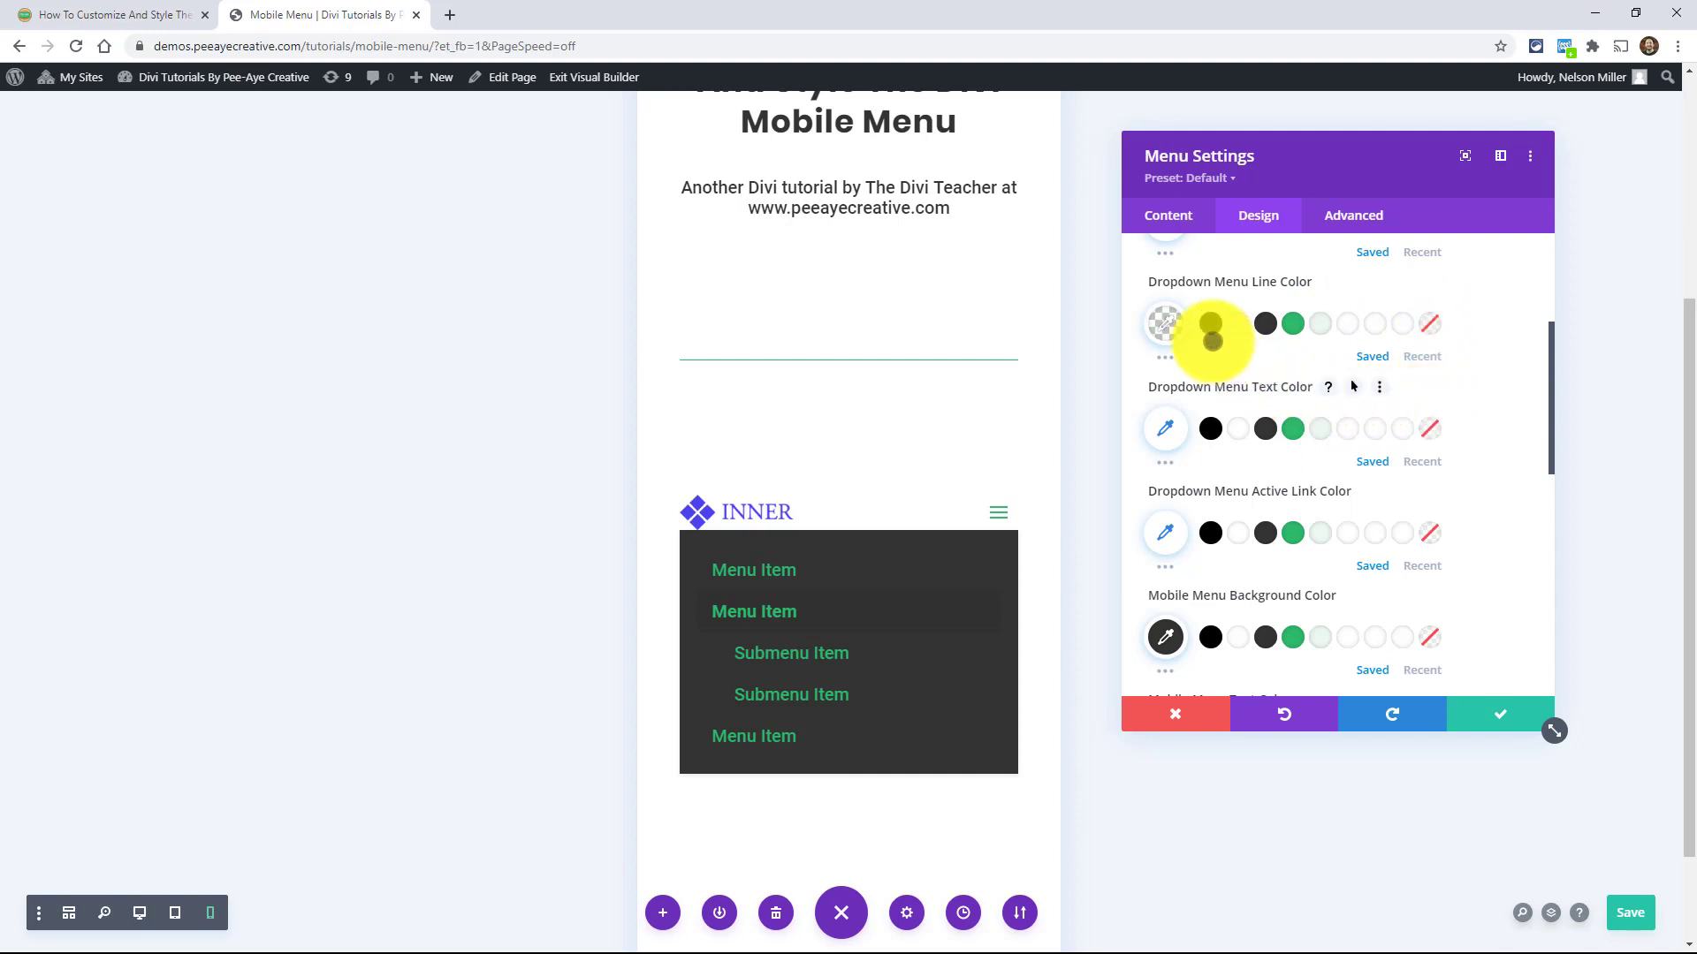
{"action": "left_click", "coordinate": [1157, 716]}
{"action": "scroll", "coordinate": [849, 636], "scroll_direction": "up", "scroll_amount": 4}
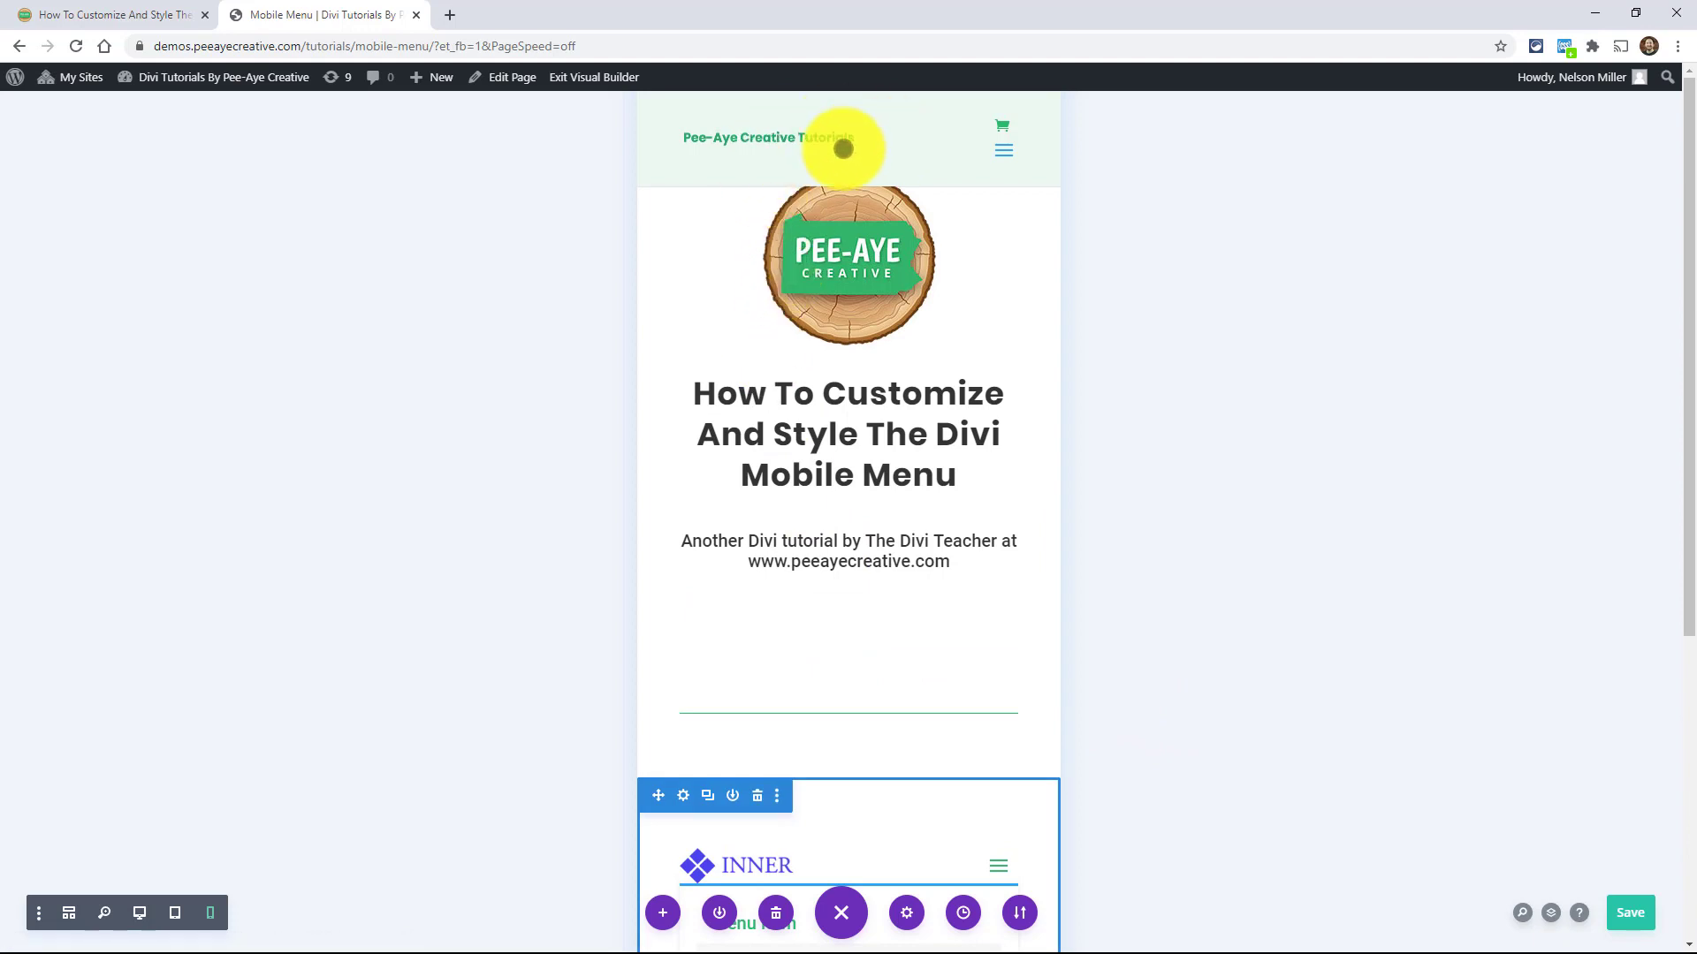
- Copy the remove-top-border CSS from the article and open the demo page's Page Settings
{"action": "left_click", "coordinate": [1003, 149]}
{"action": "left_click", "coordinate": [1004, 146]}
{"action": "left_click", "coordinate": [137, 16]}
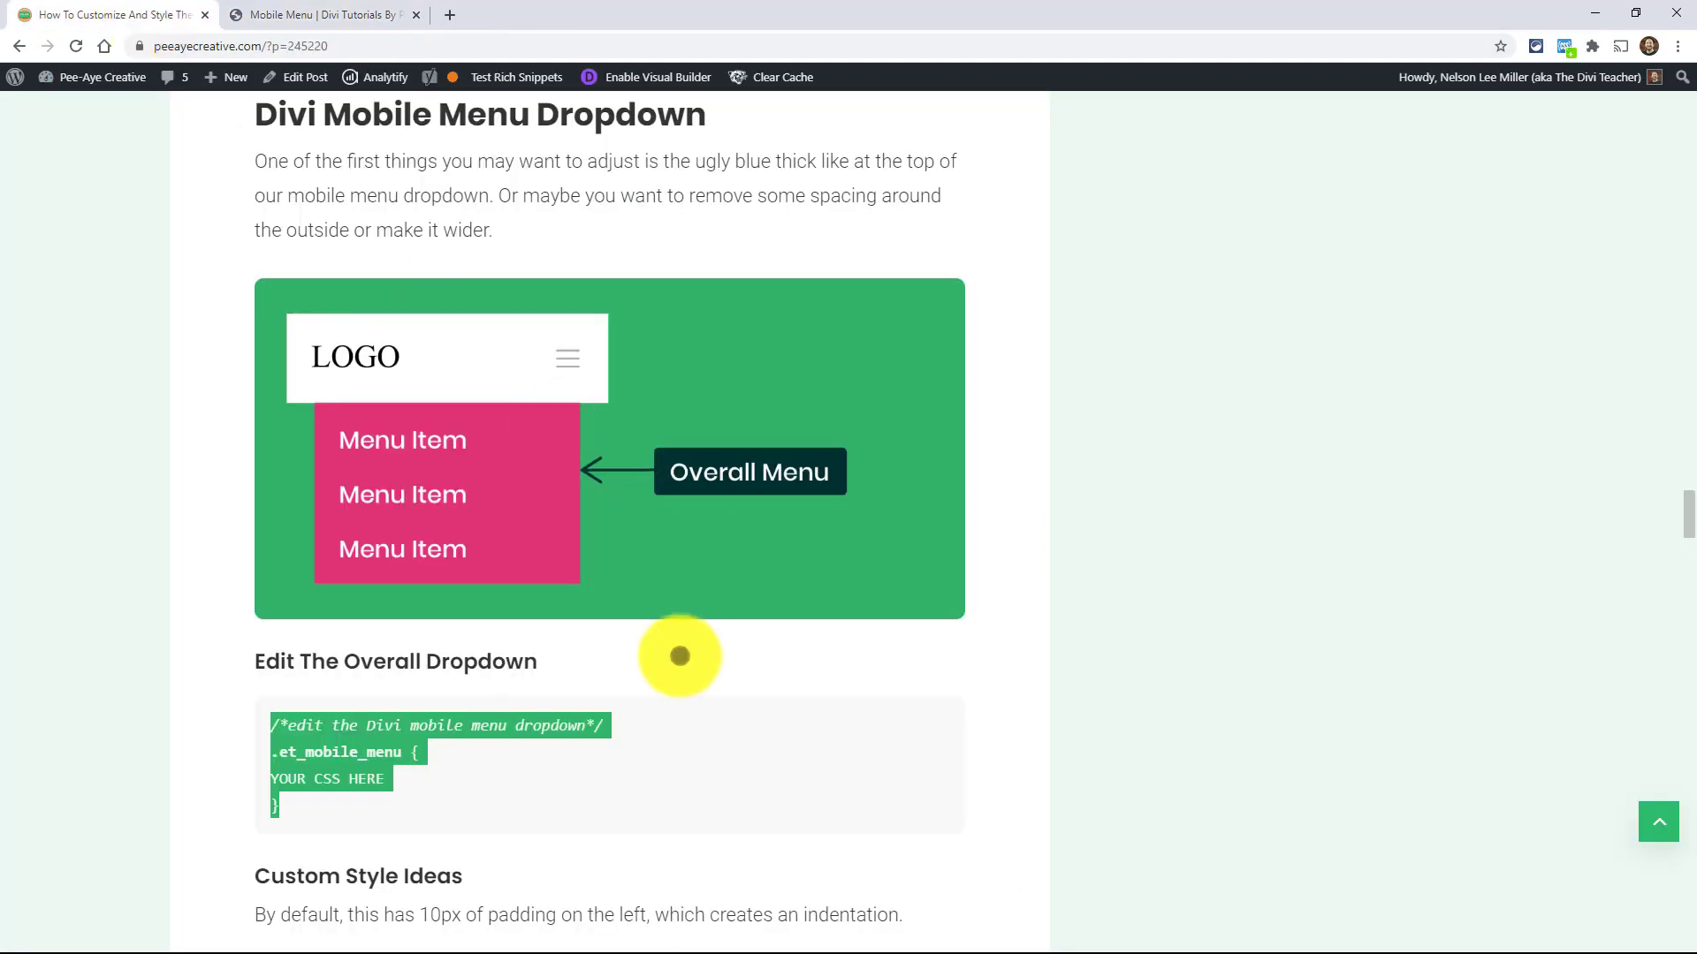
{"action": "scroll", "coordinate": [490, 722], "scroll_direction": "down", "scroll_amount": 7}
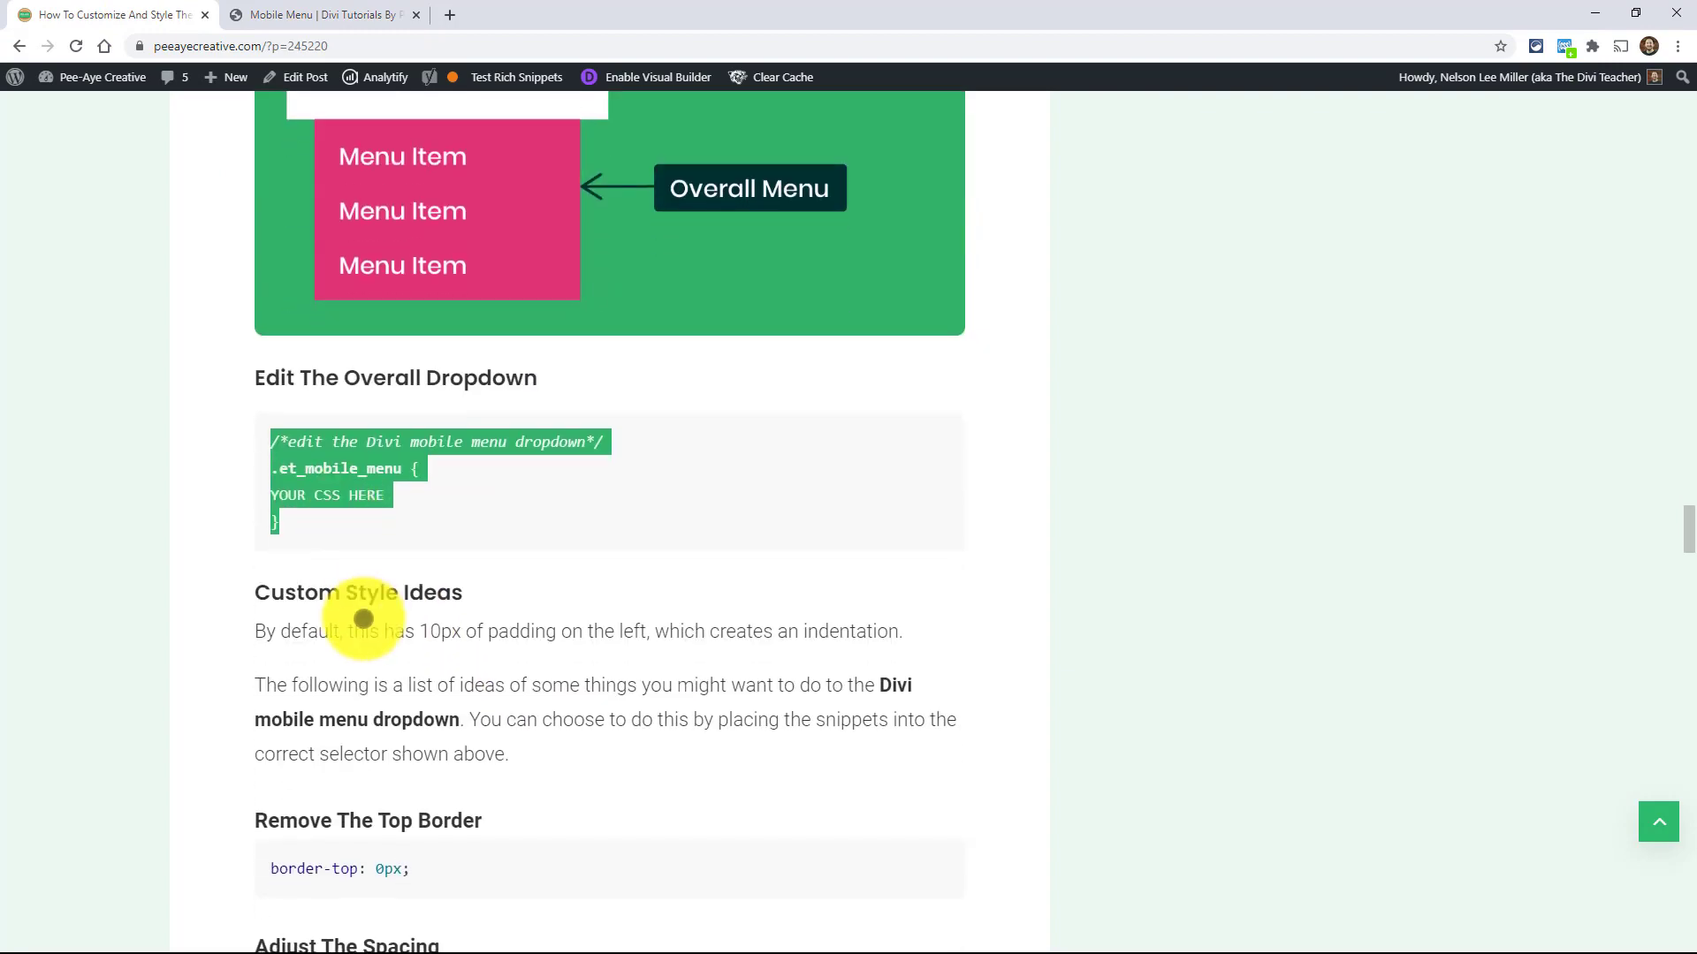
{"action": "double_click", "coordinate": [315, 519]}
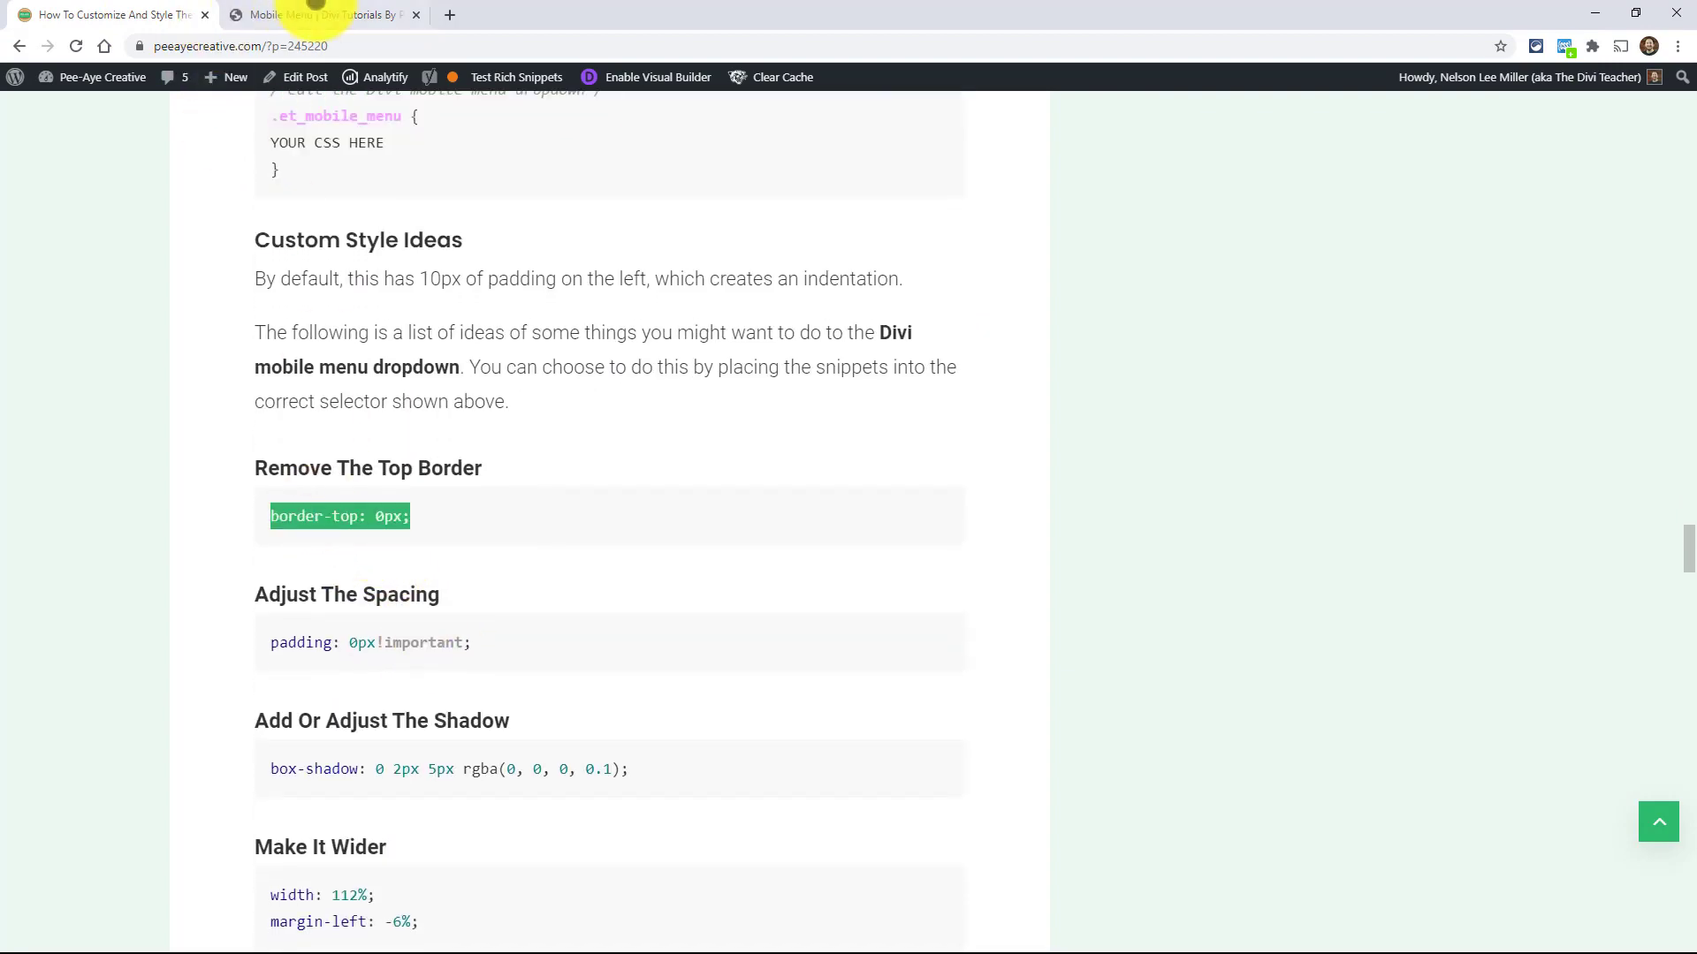
{"action": "left_click", "coordinate": [316, 11]}
{"action": "scroll", "coordinate": [784, 707], "scroll_direction": "down", "scroll_amount": 3}
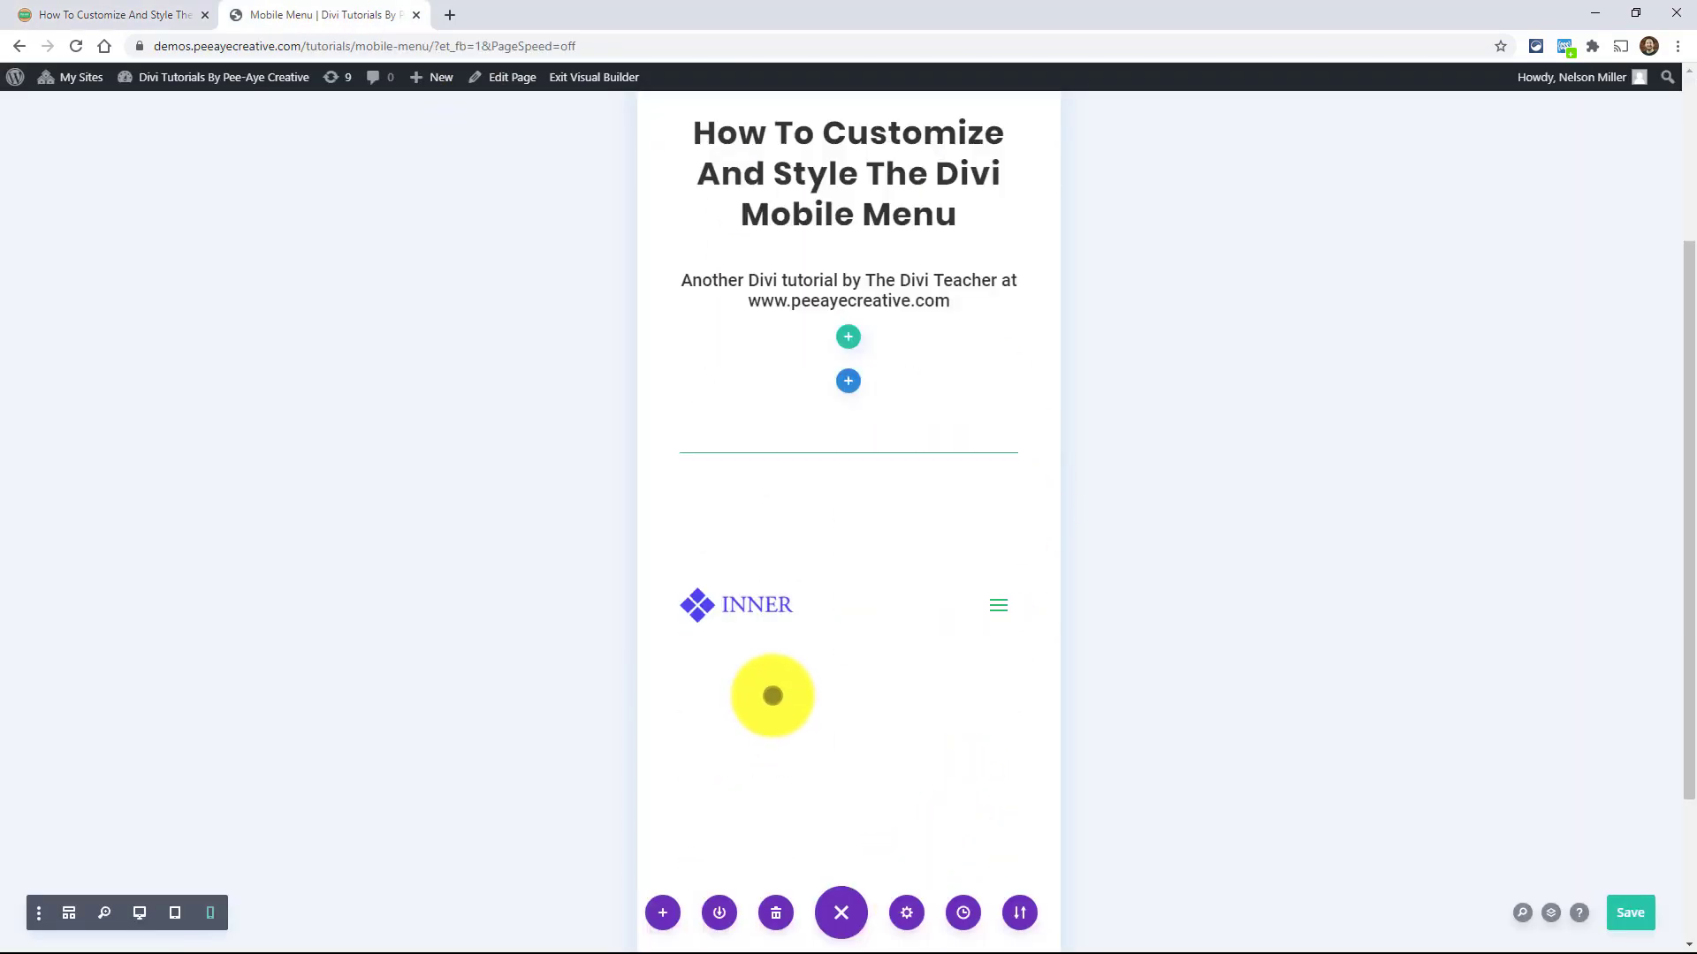
{"action": "scroll", "coordinate": [783, 690], "scroll_direction": "down", "scroll_amount": 1}
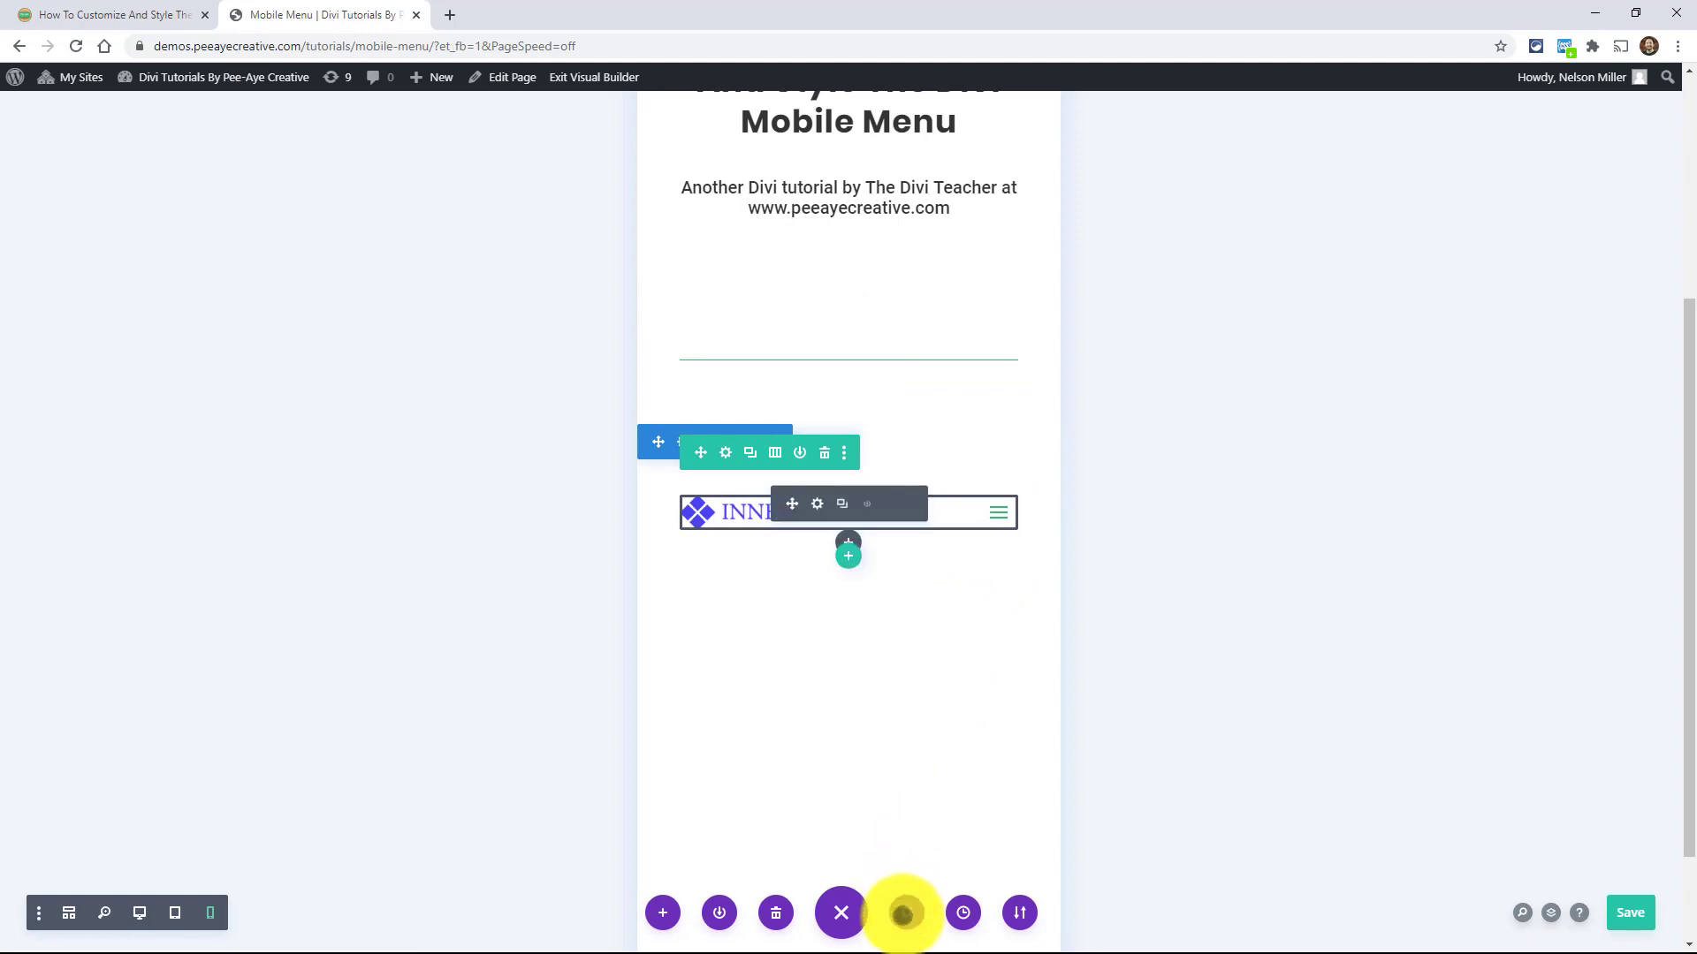
{"action": "left_click", "coordinate": [905, 912]}
- Replace the .et_mobile_menu placeholder with border-top: 0px and padding: 0px!important
{"action": "left_click", "coordinate": [1334, 196]}
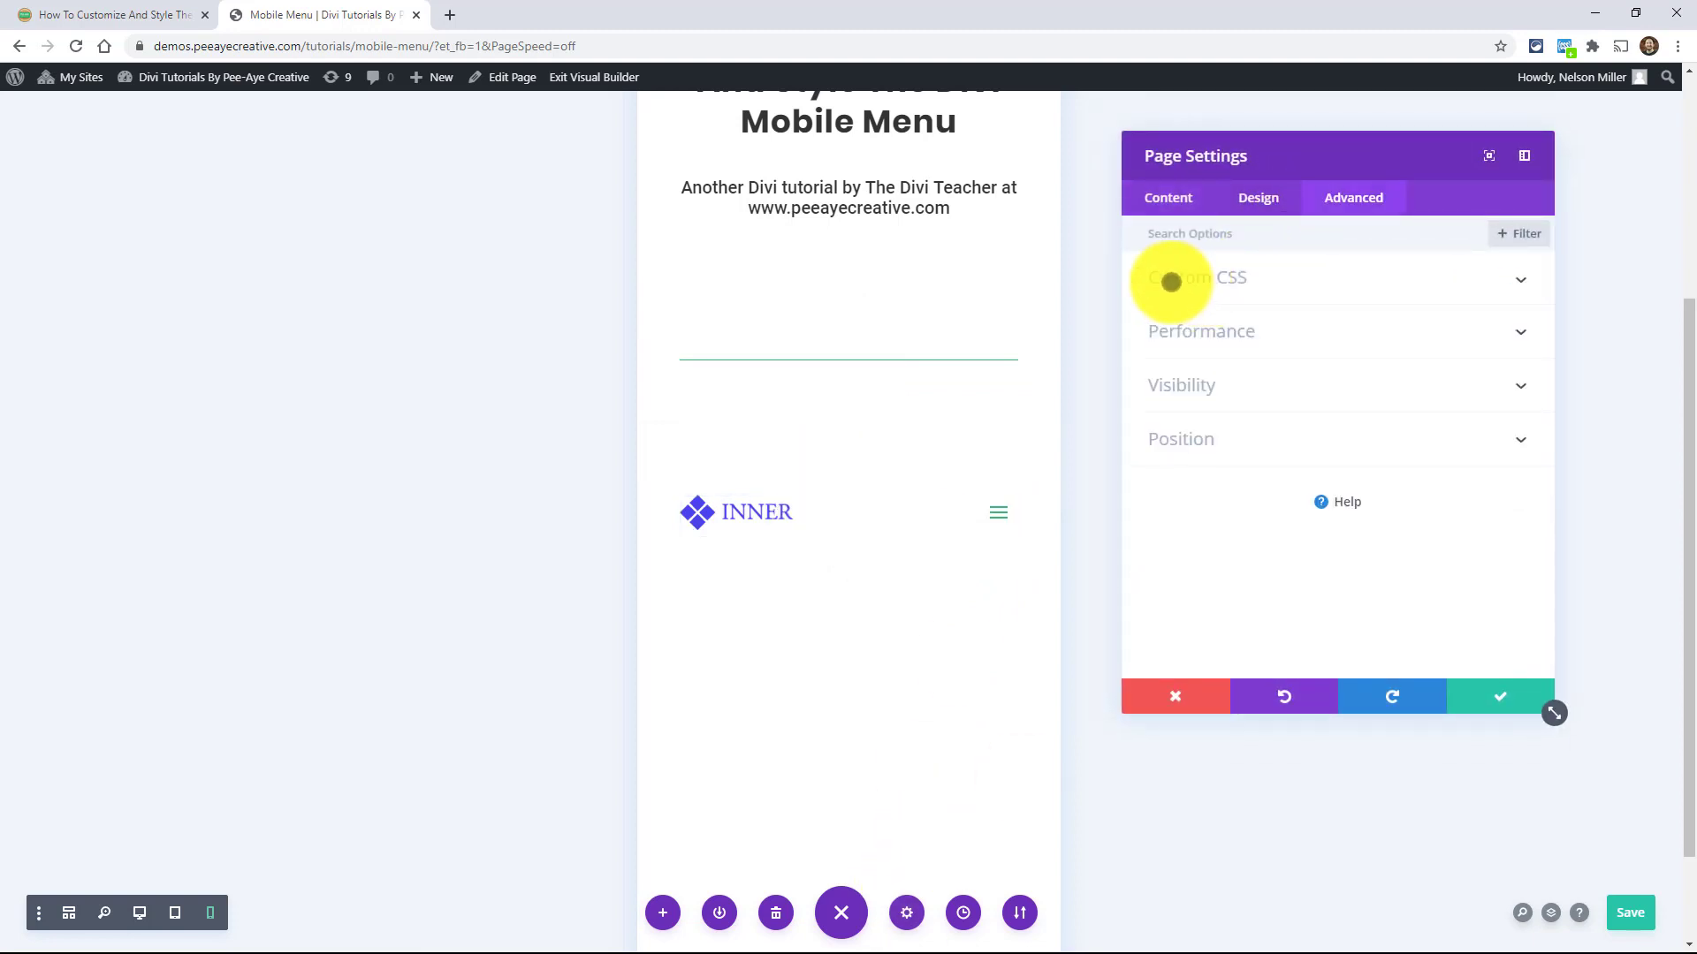
{"action": "left_click", "coordinate": [1170, 280]}
{"action": "triple_click", "coordinate": [1227, 379]}
{"action": "type", "text": "border-top: 0px;"}
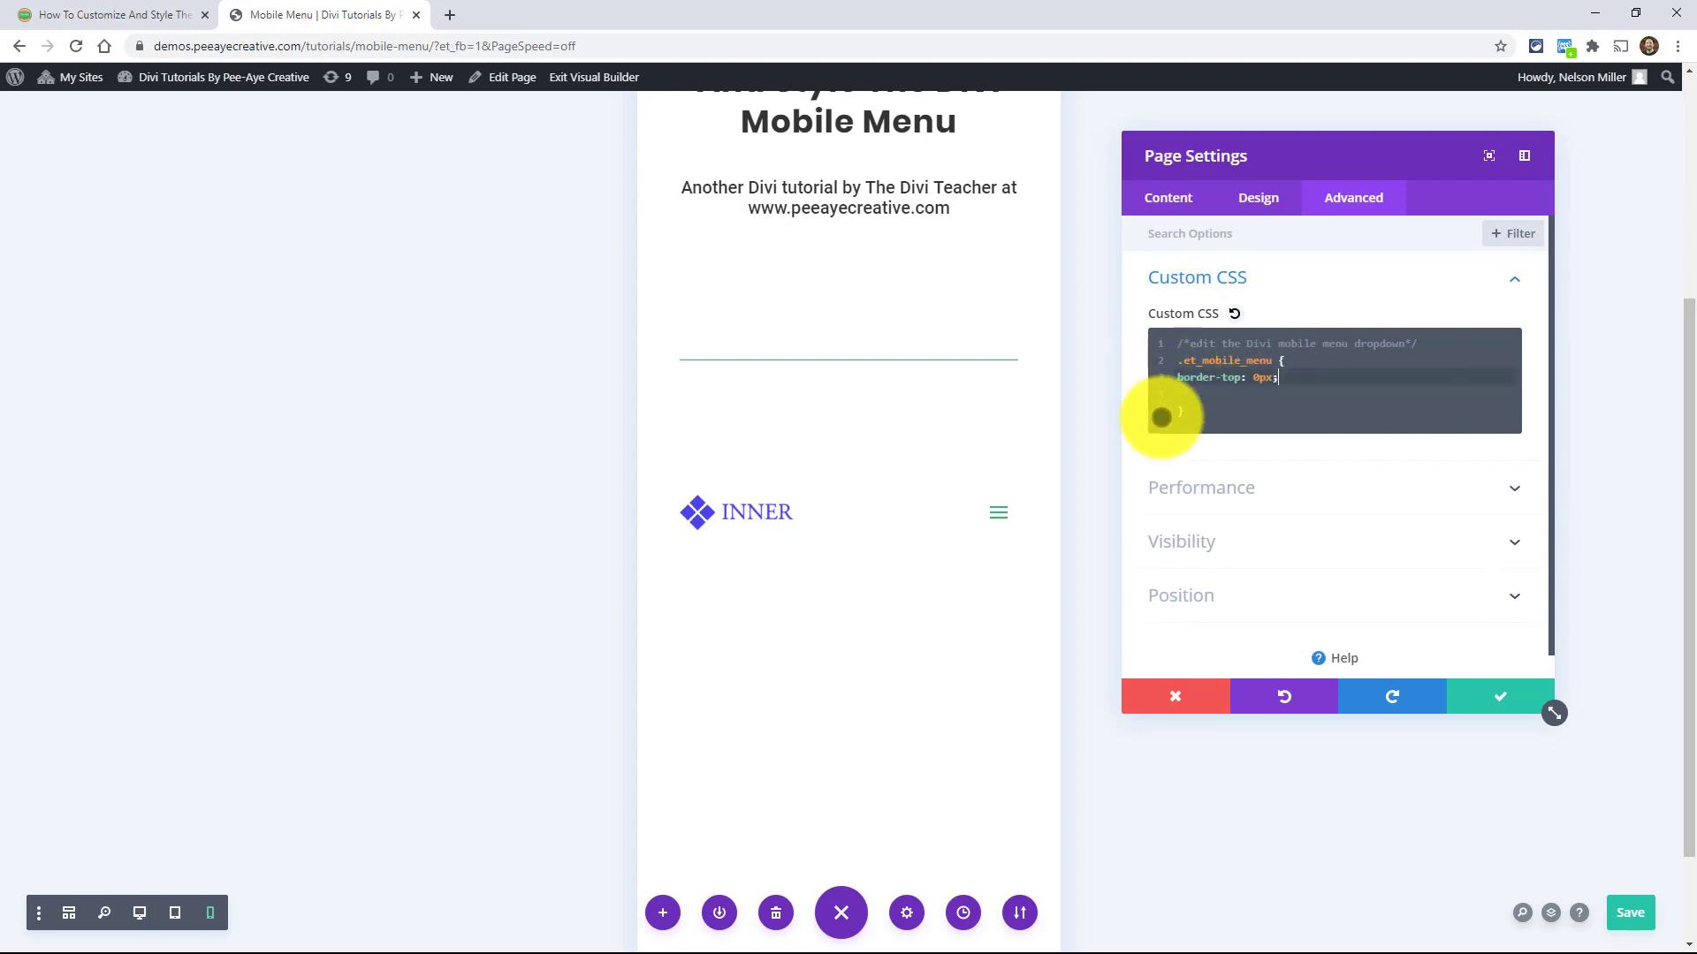
{"action": "left_click", "coordinate": [997, 512]}
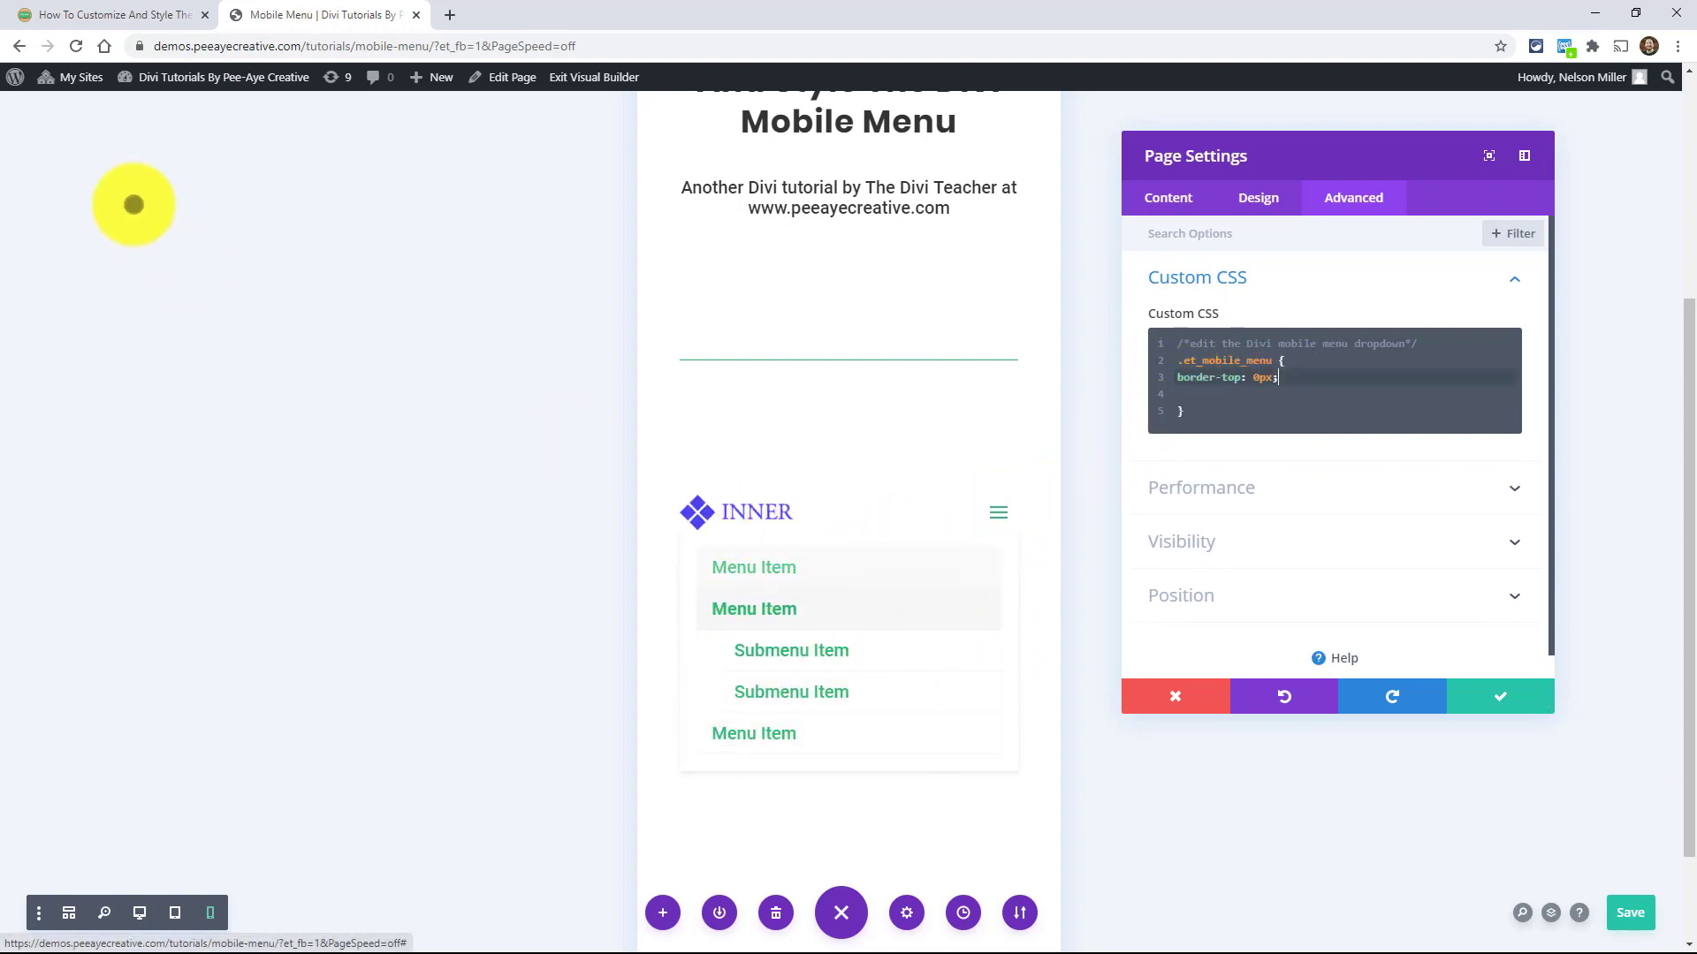
{"action": "left_click", "coordinate": [59, 7]}
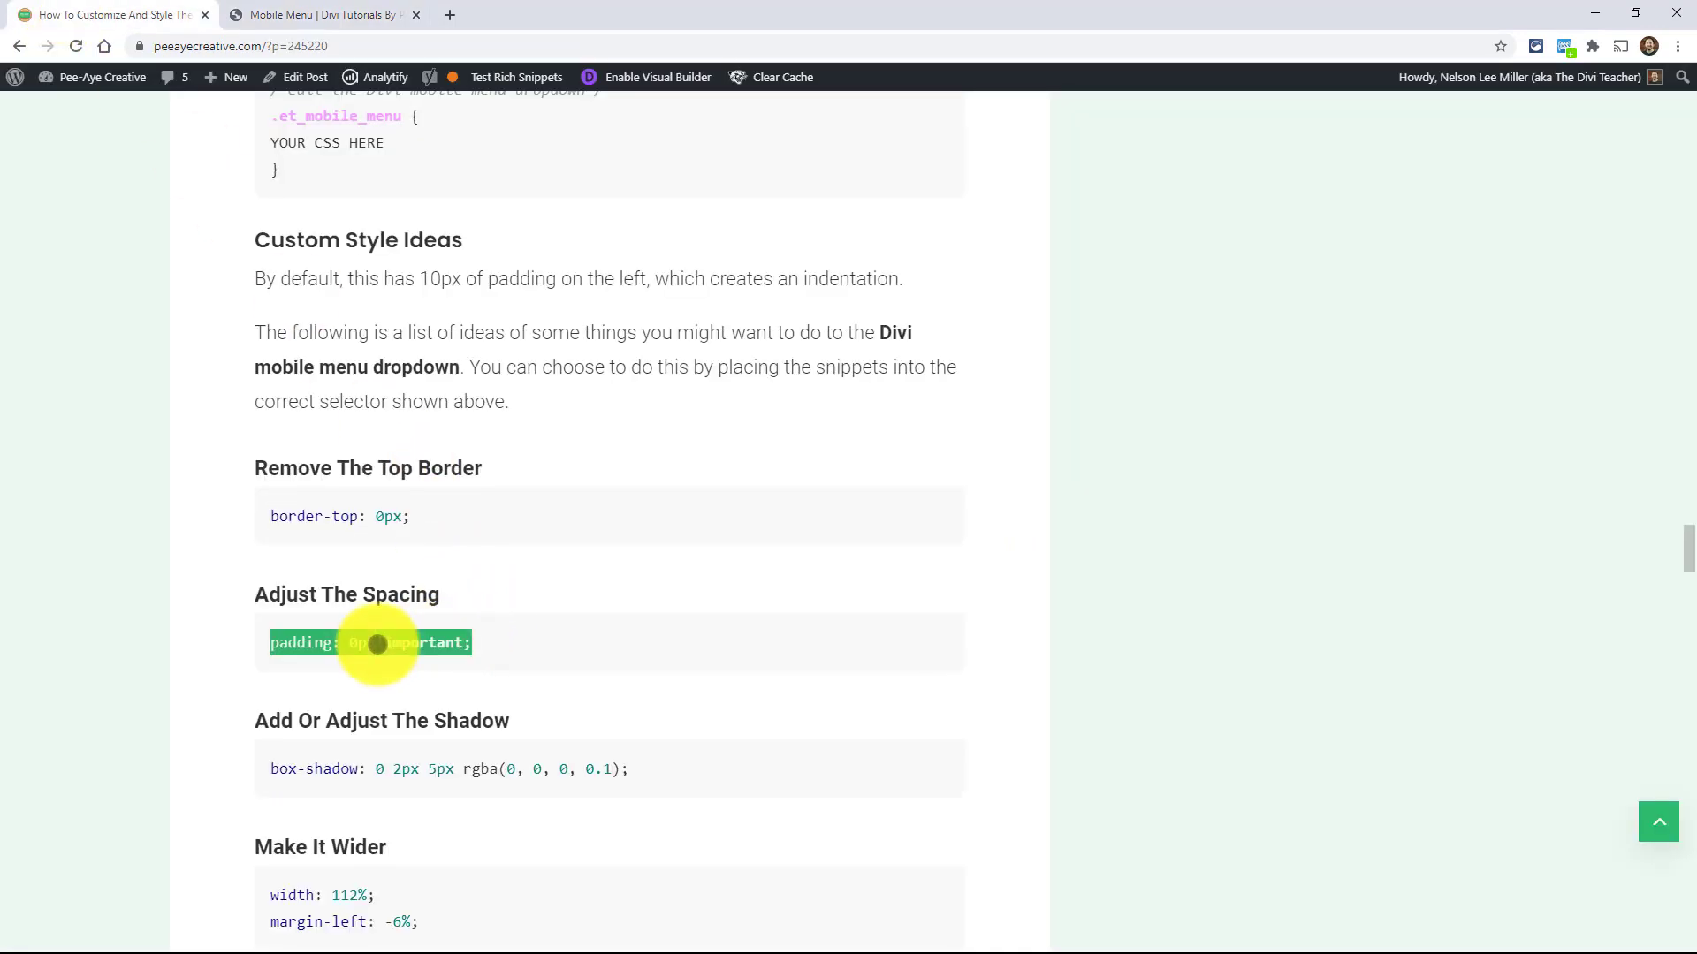
{"action": "left_click", "coordinate": [336, 21]}
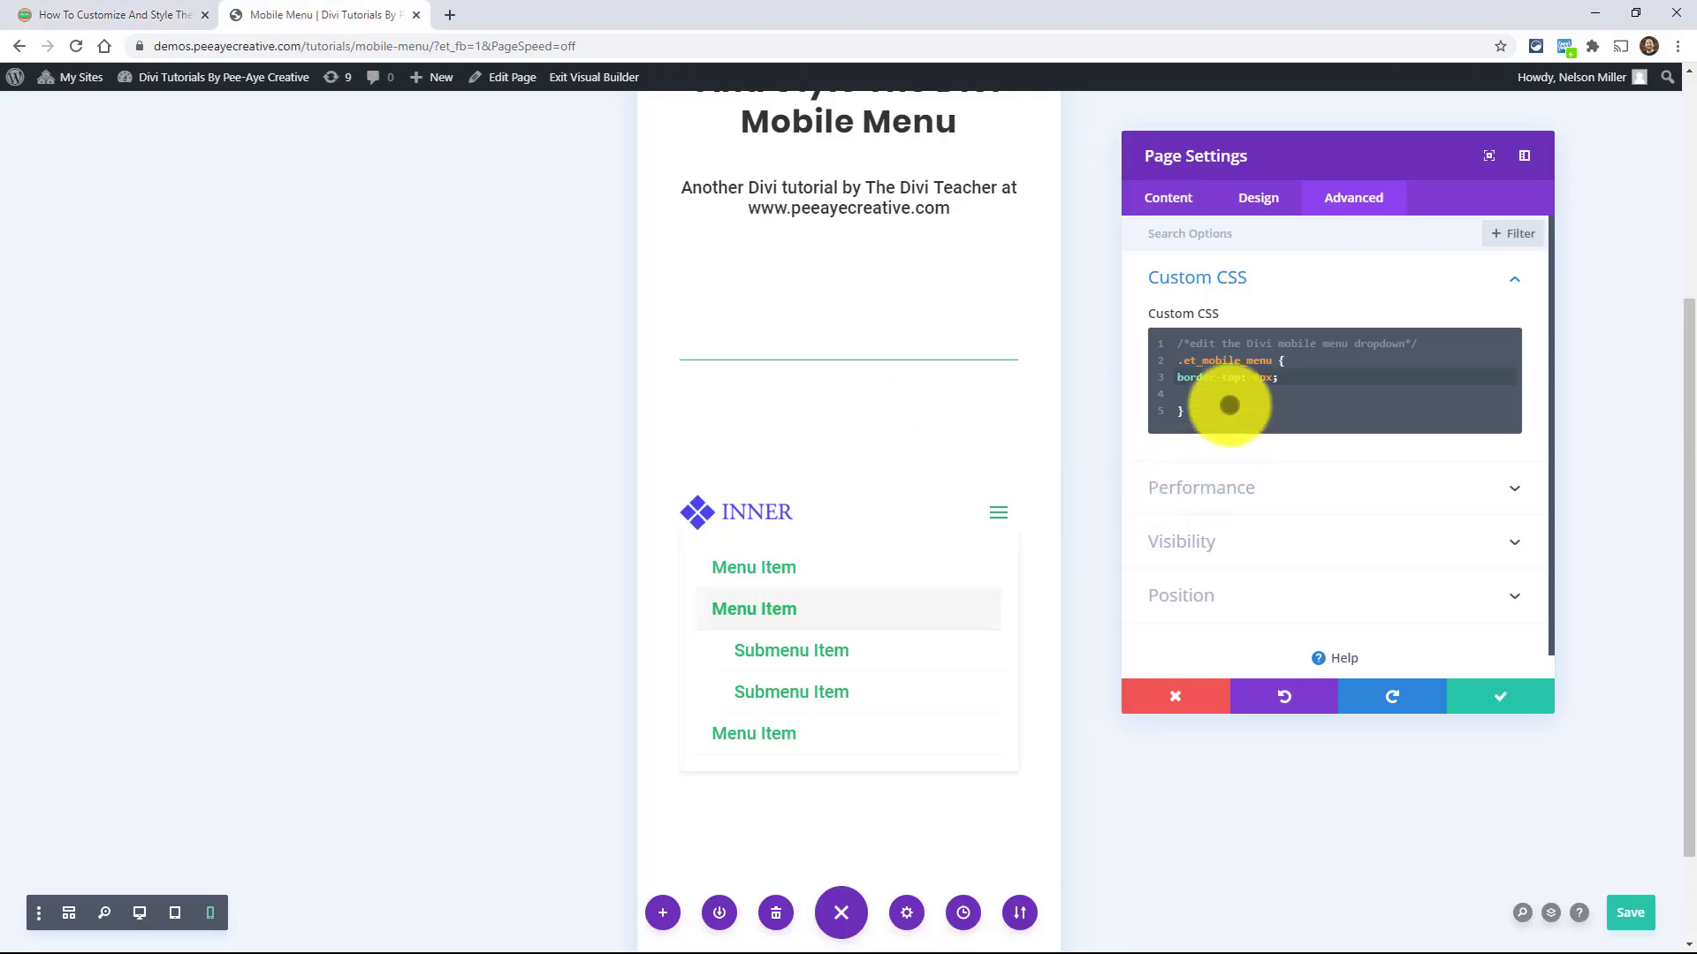
{"action": "type", "text": "padding: 0px!important;"}
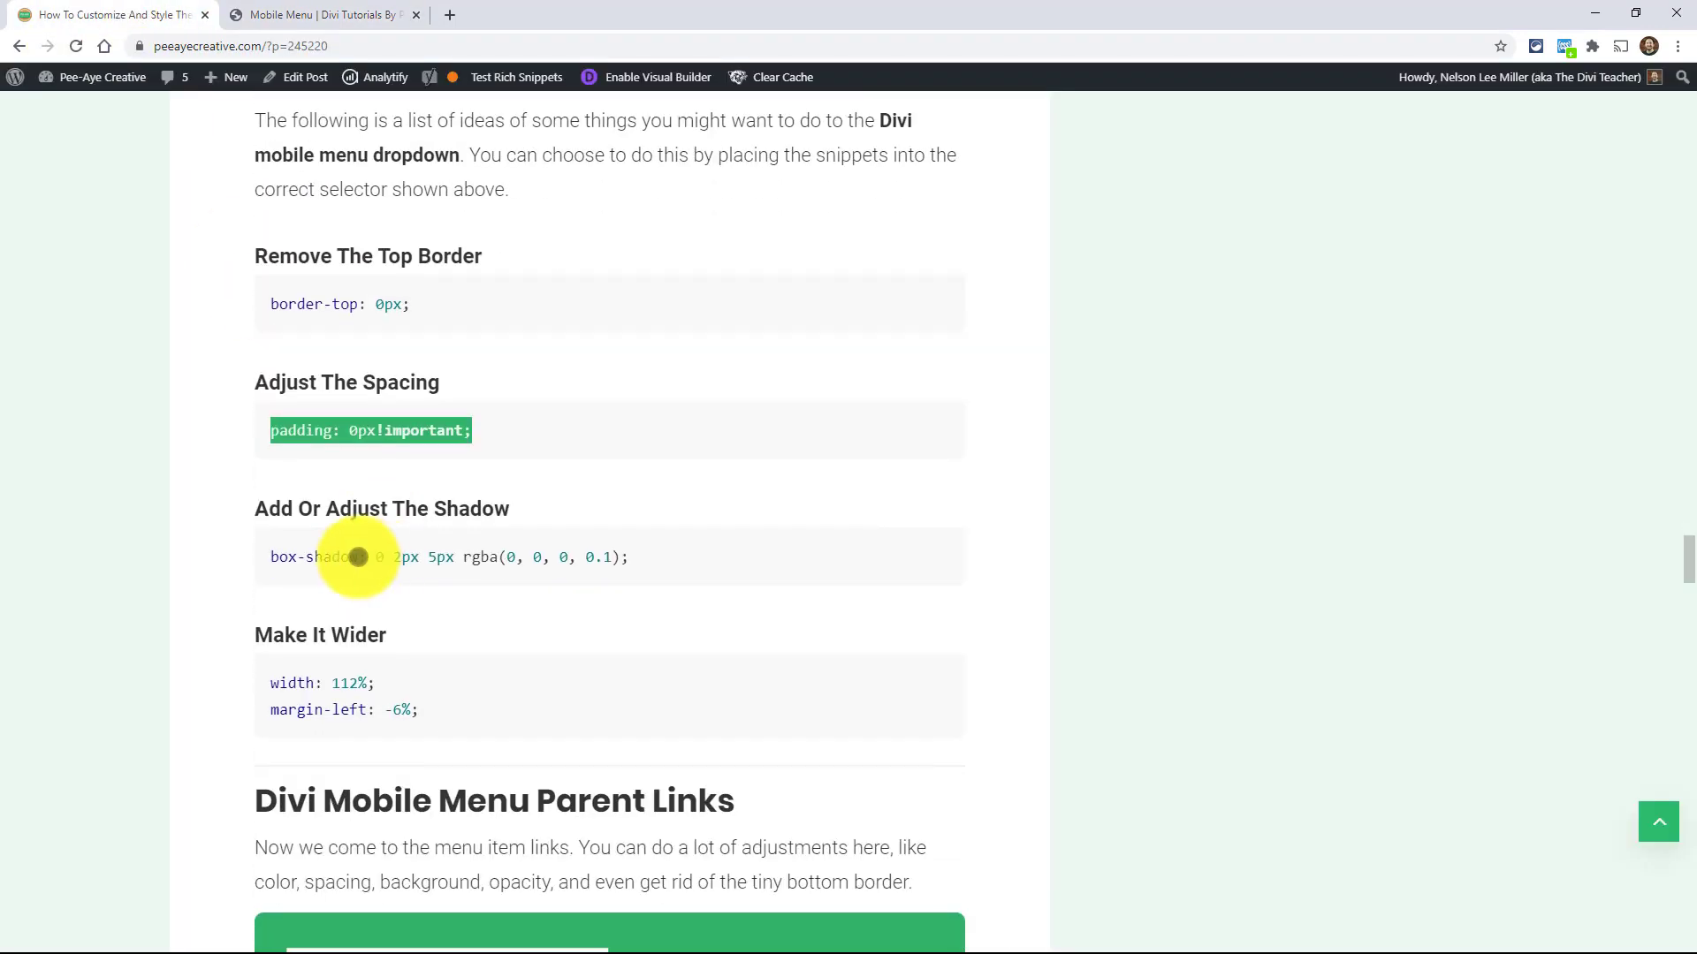
- Add the box-shadow rule and edit it toward a 35px blur and 0.91 opacity
{"action": "triple_click", "coordinate": [358, 557]}
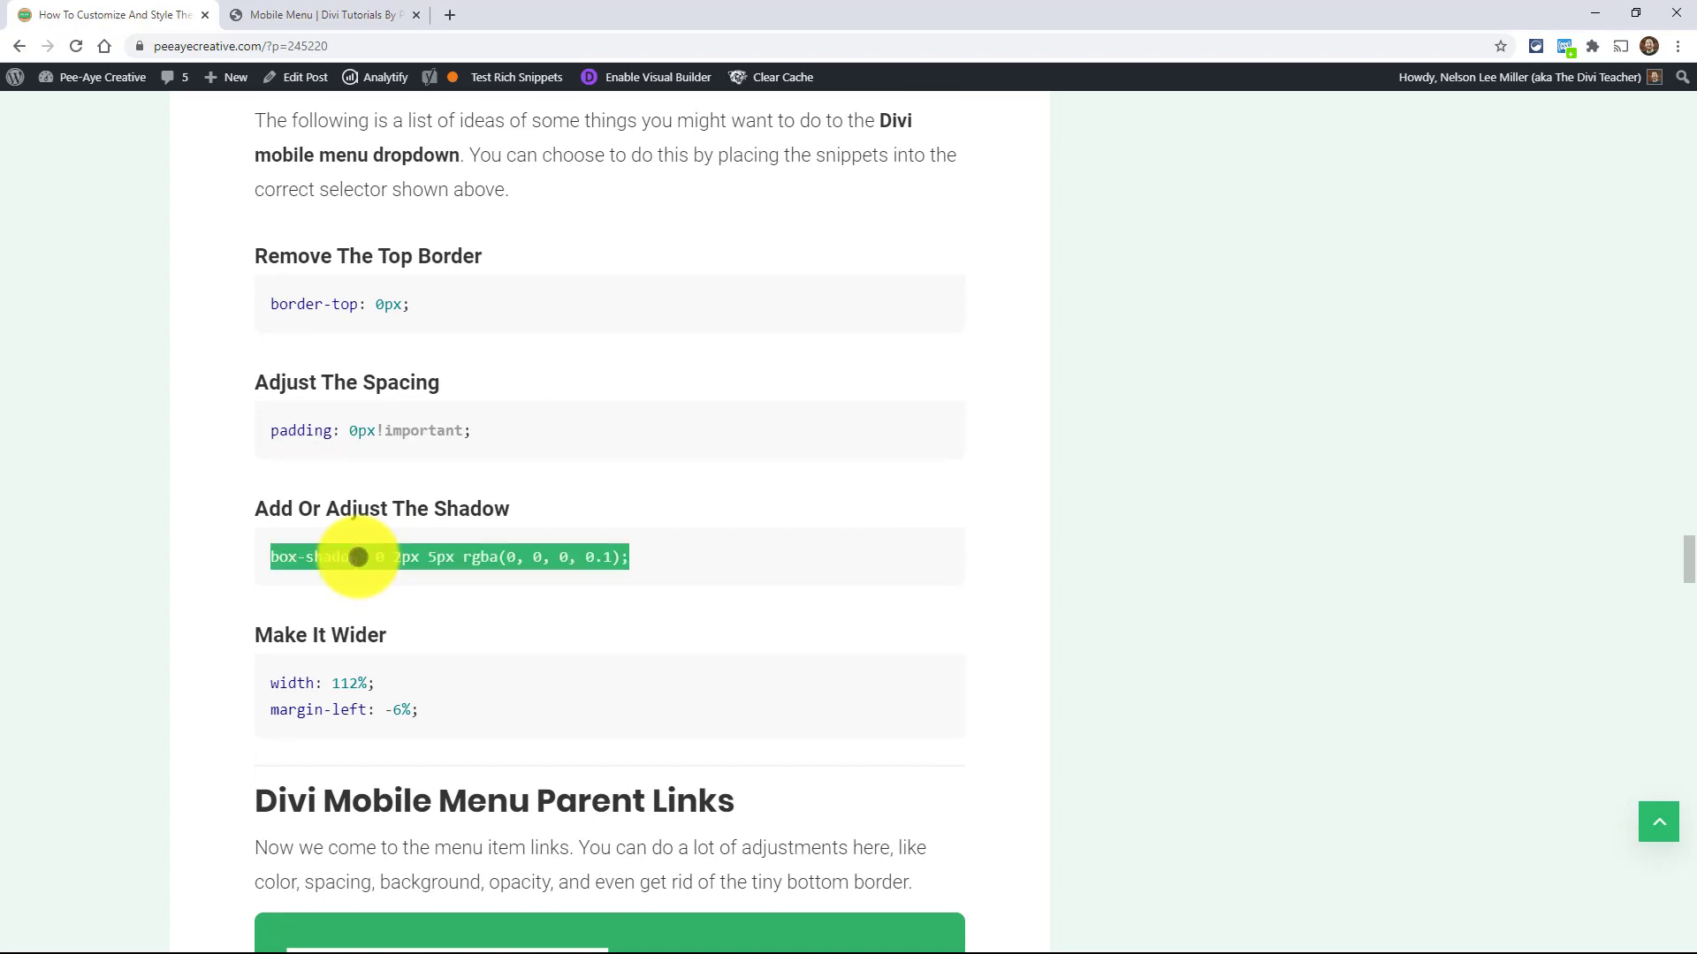
{"action": "left_click", "coordinate": [333, 25]}
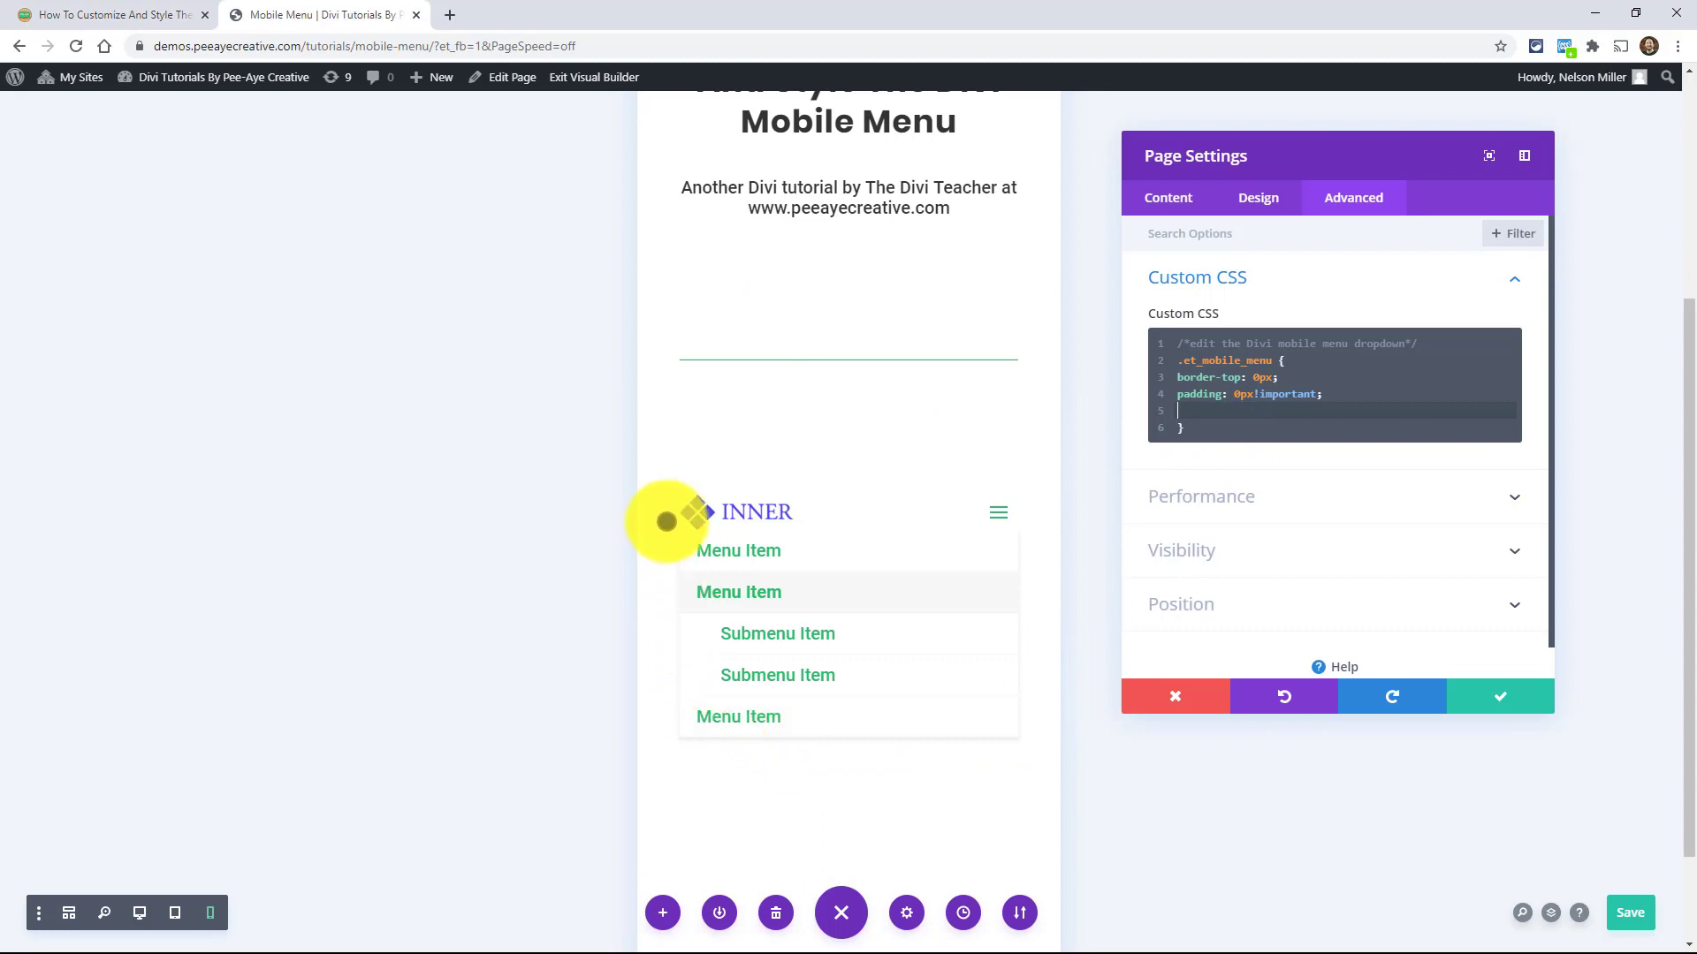
{"action": "type", "text": "box-shadow: 0px 2px 5px rgba(0, 0, 0, 0.1);\\n"}
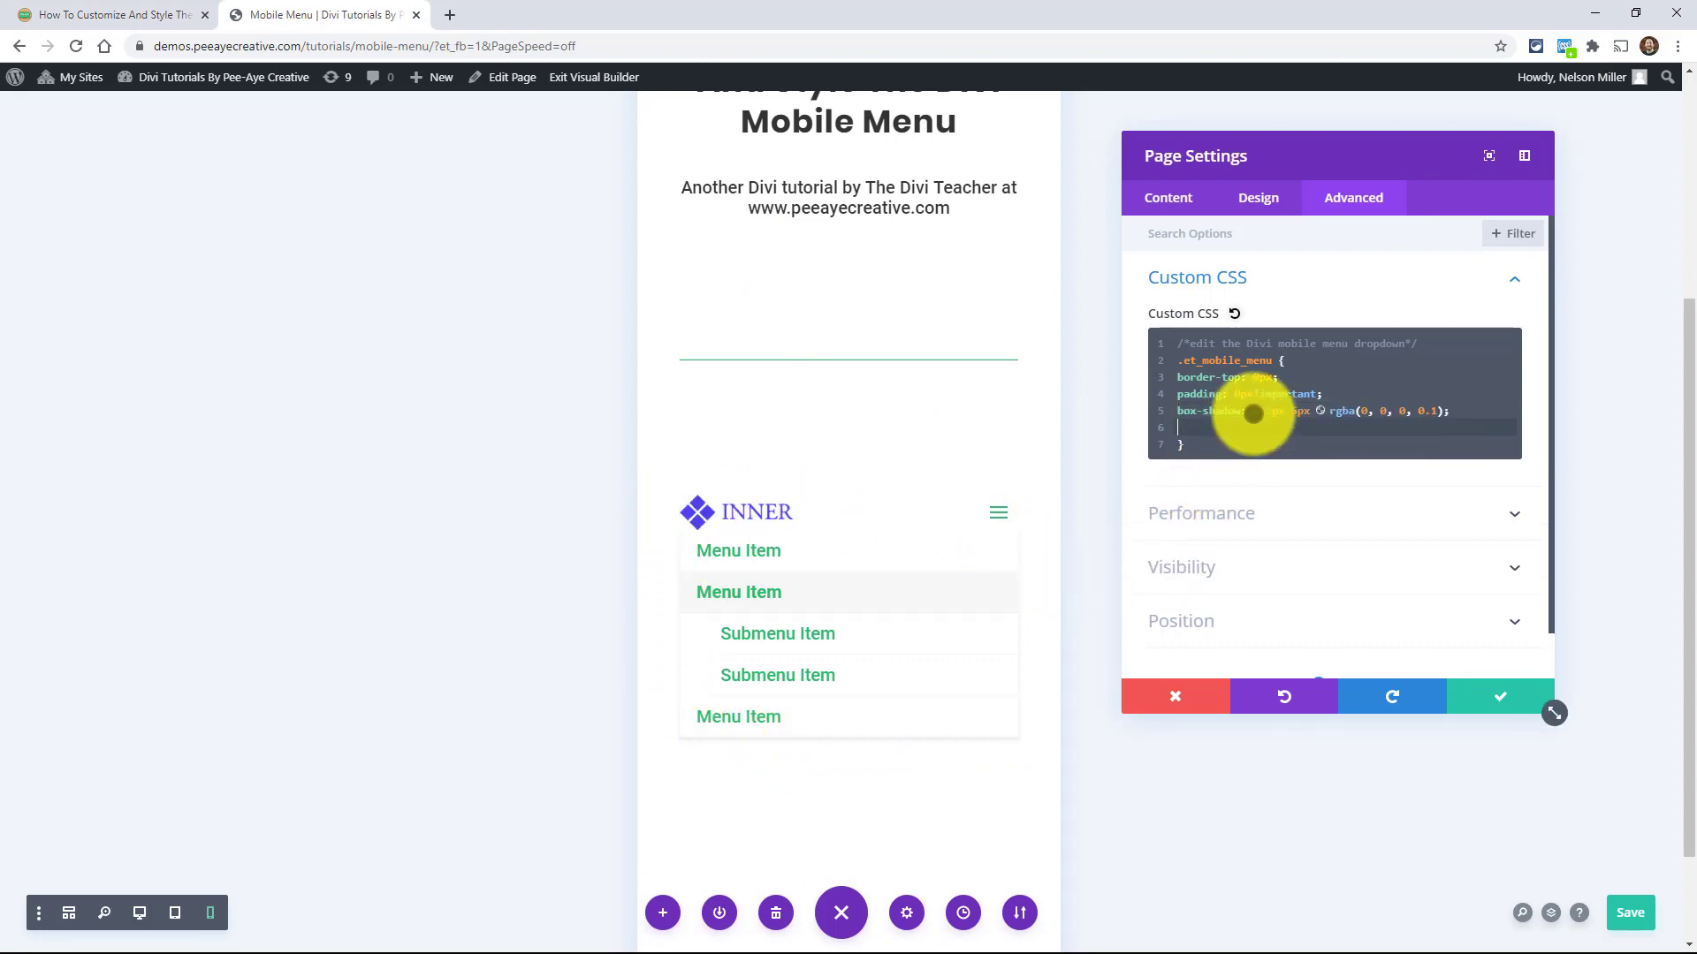
{"action": "left_click", "coordinate": [1428, 412]}
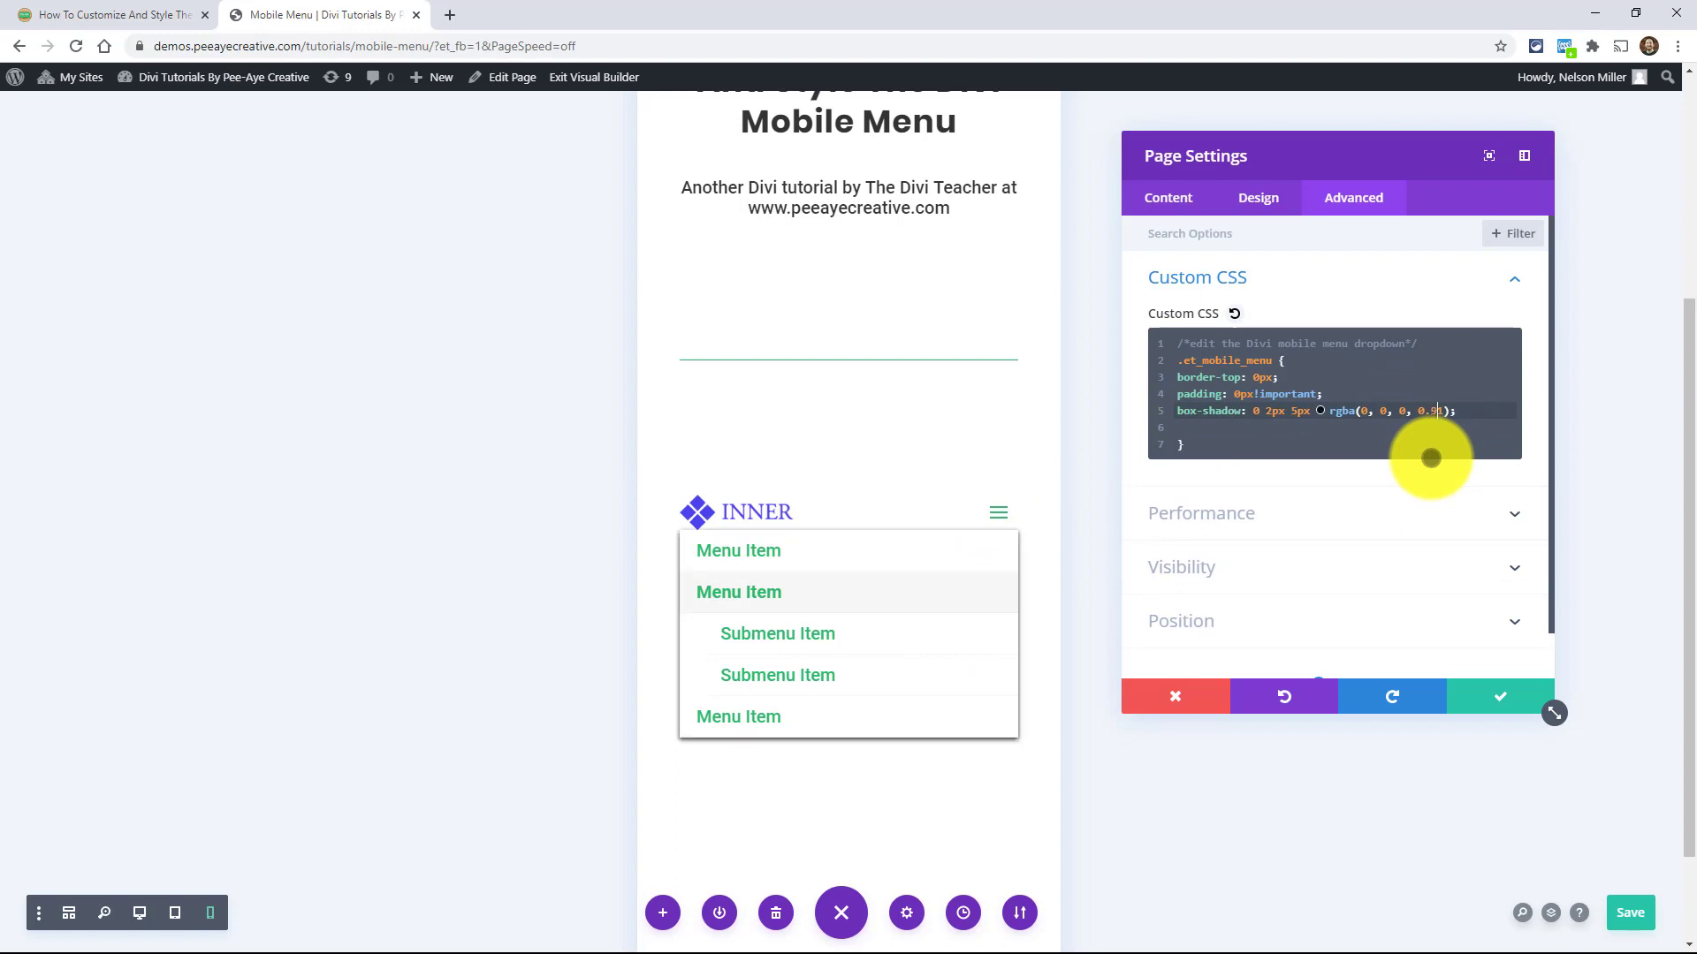
{"action": "left_click", "coordinate": [1292, 413]}
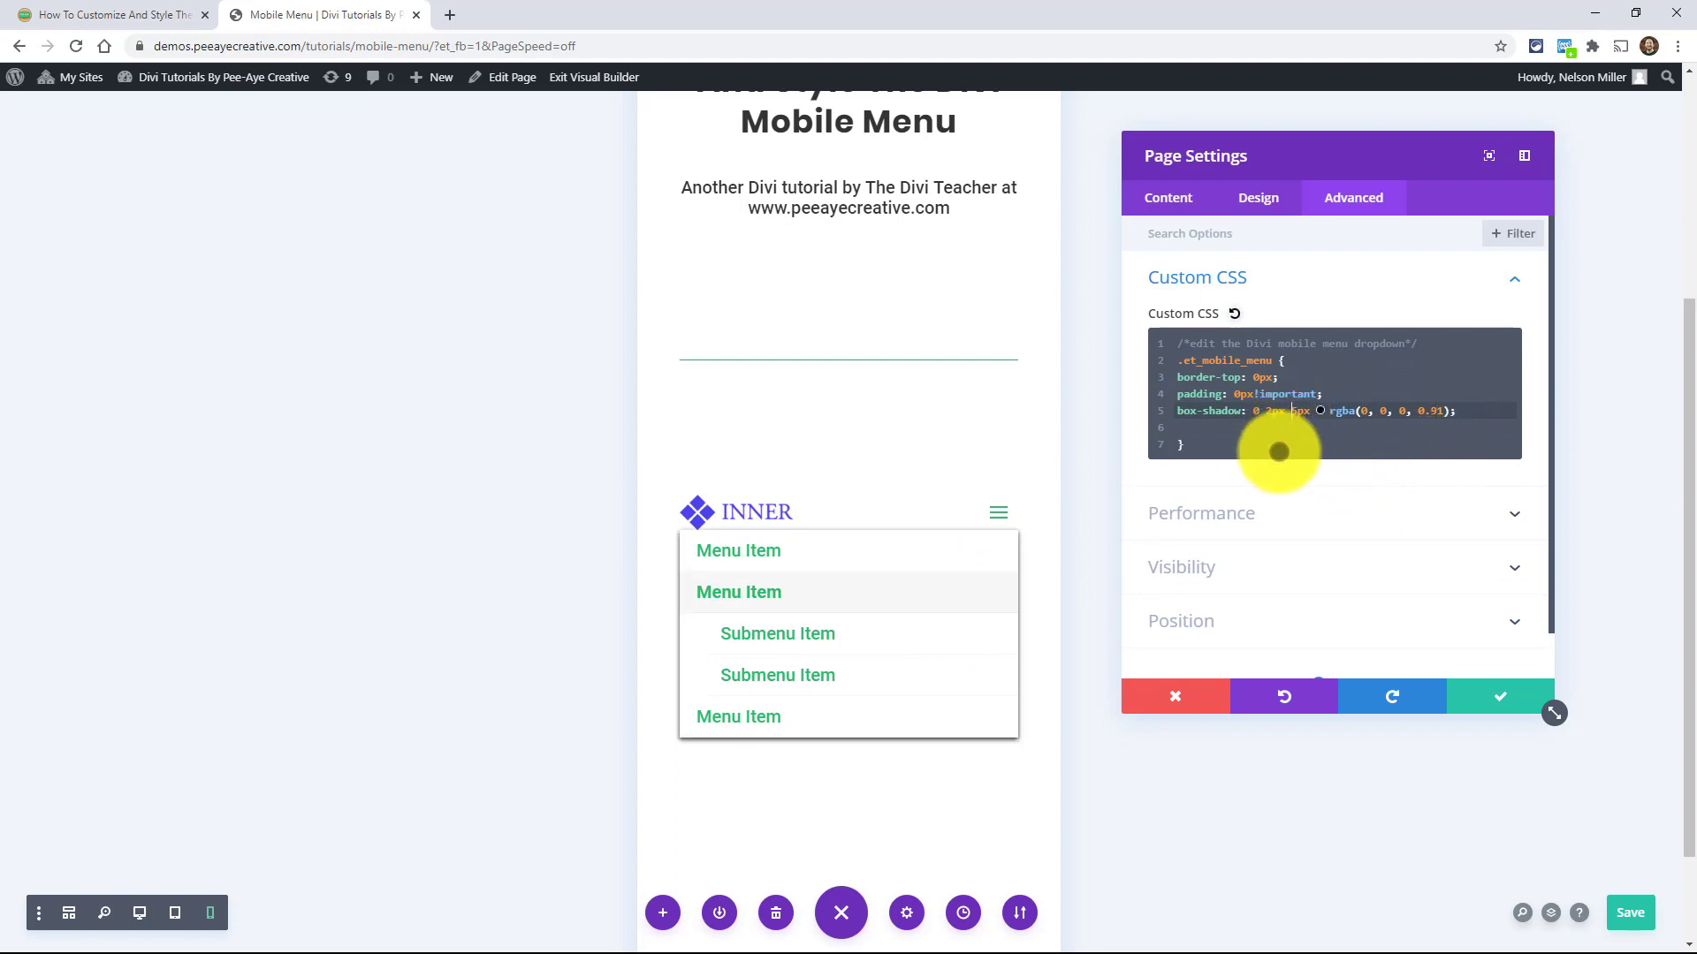
{"action": "type", "text": "3"}
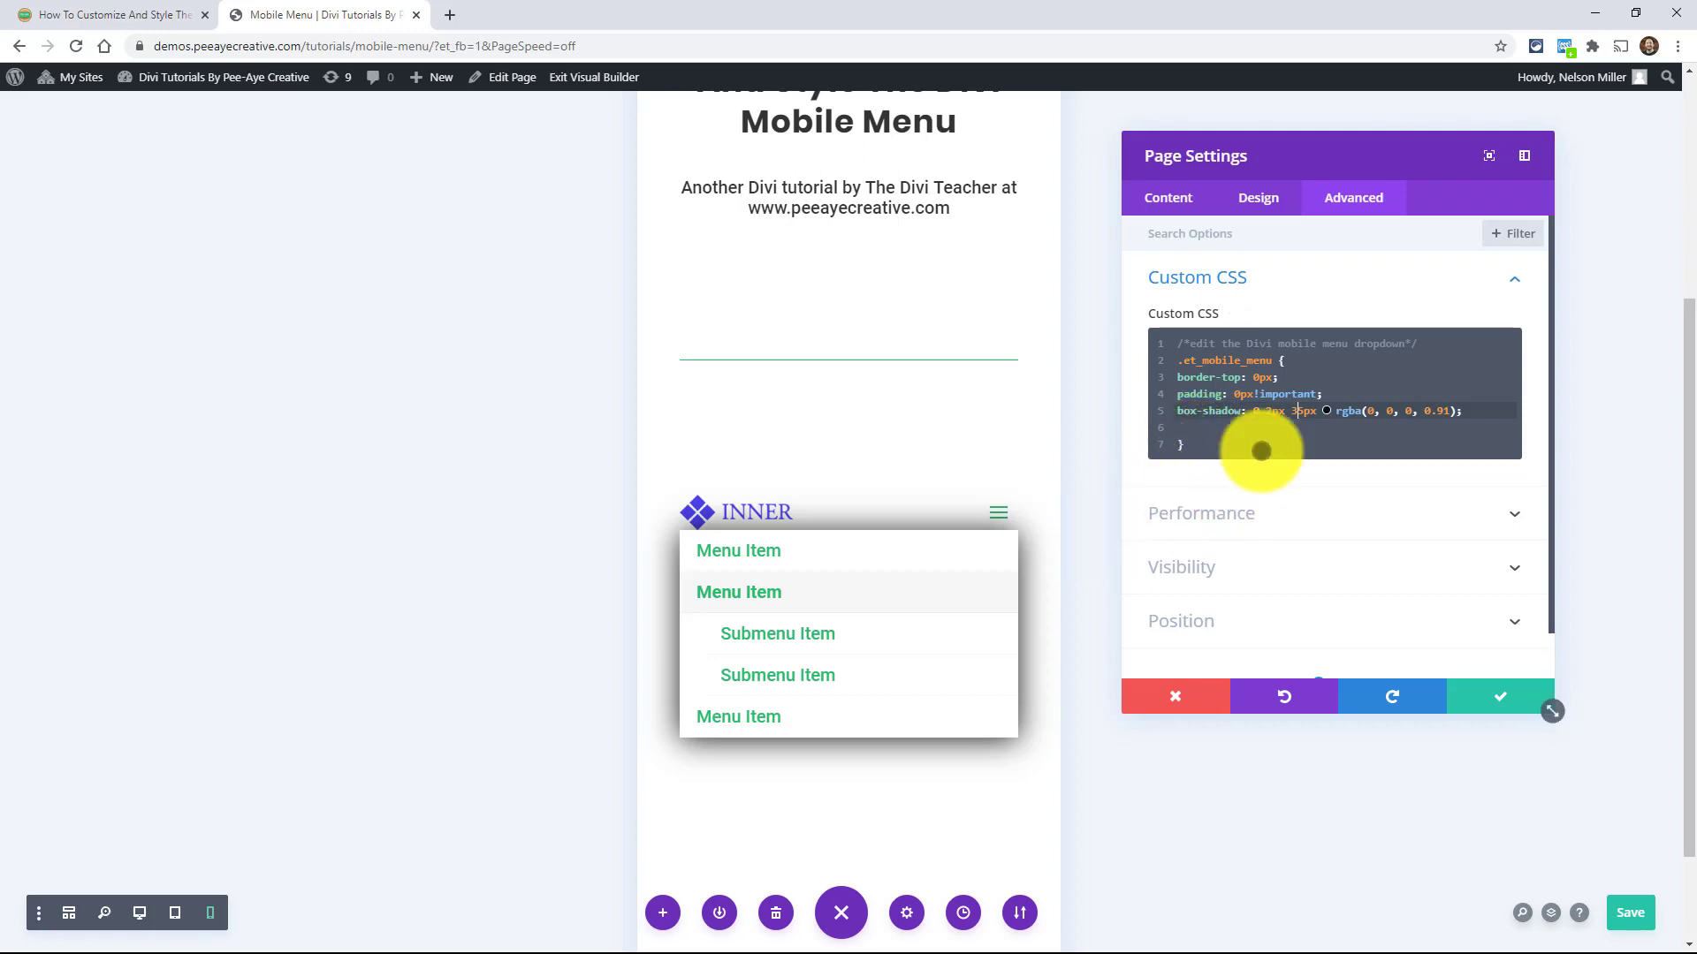
- Paste the Make It Wider width and margin-left rules into the page Custom CSS
{"action": "left_click", "coordinate": [64, 13]}
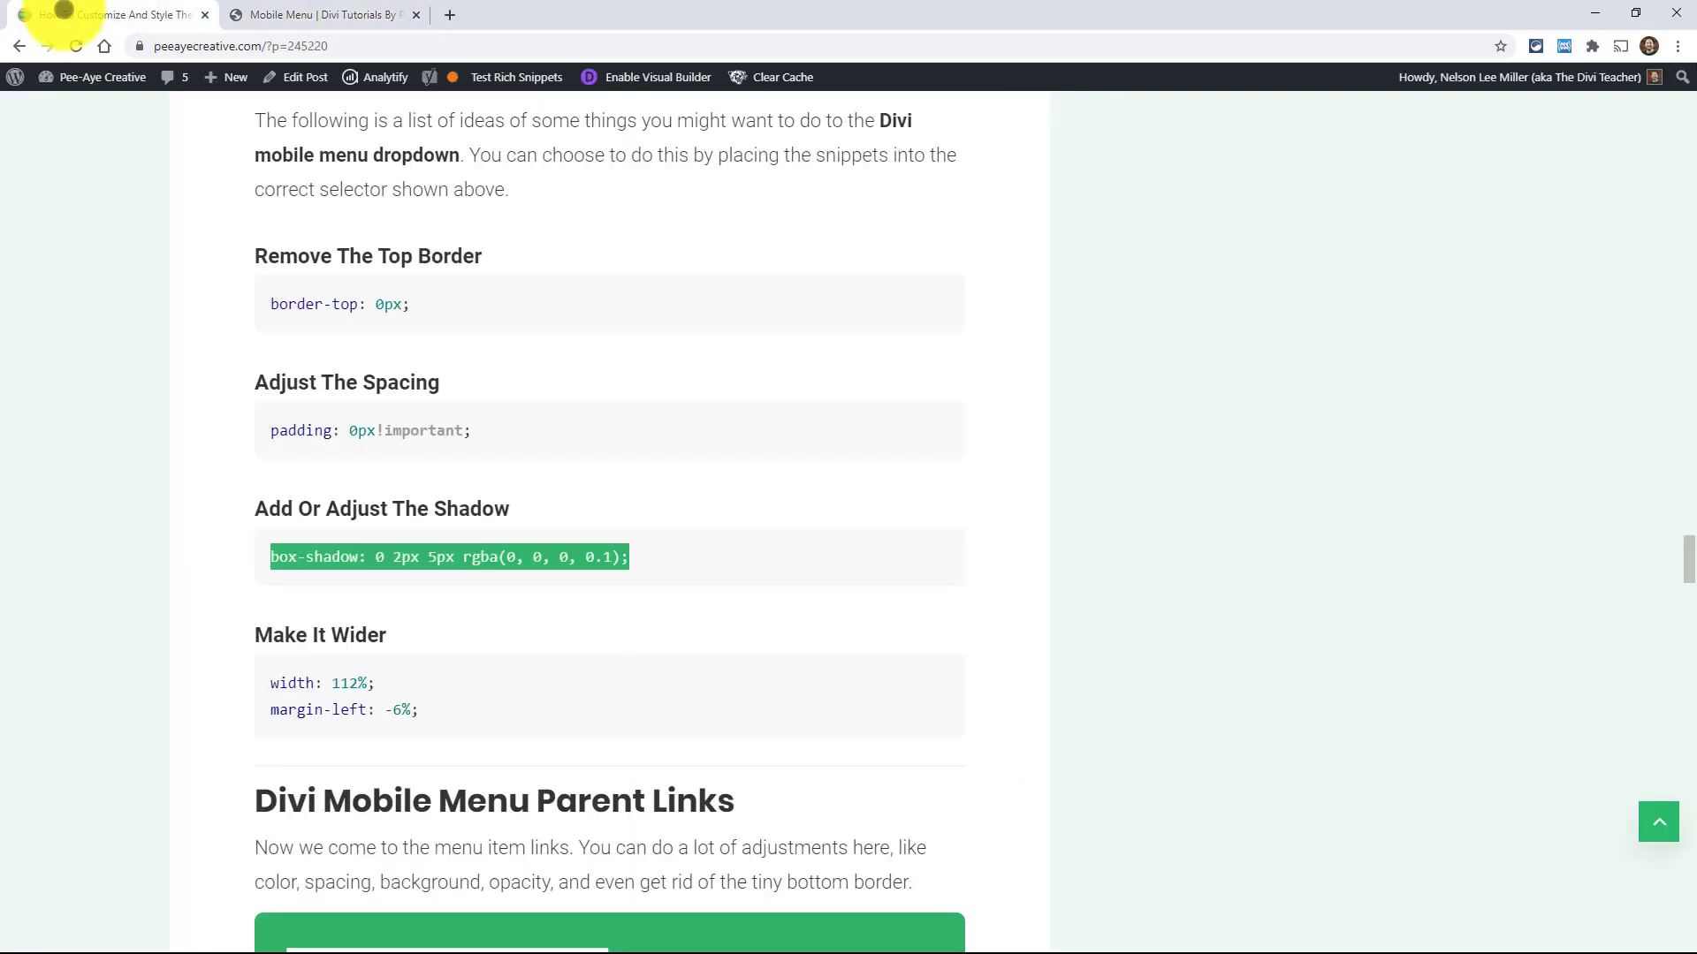
{"action": "scroll", "coordinate": [385, 637], "scroll_direction": "down", "scroll_amount": 1}
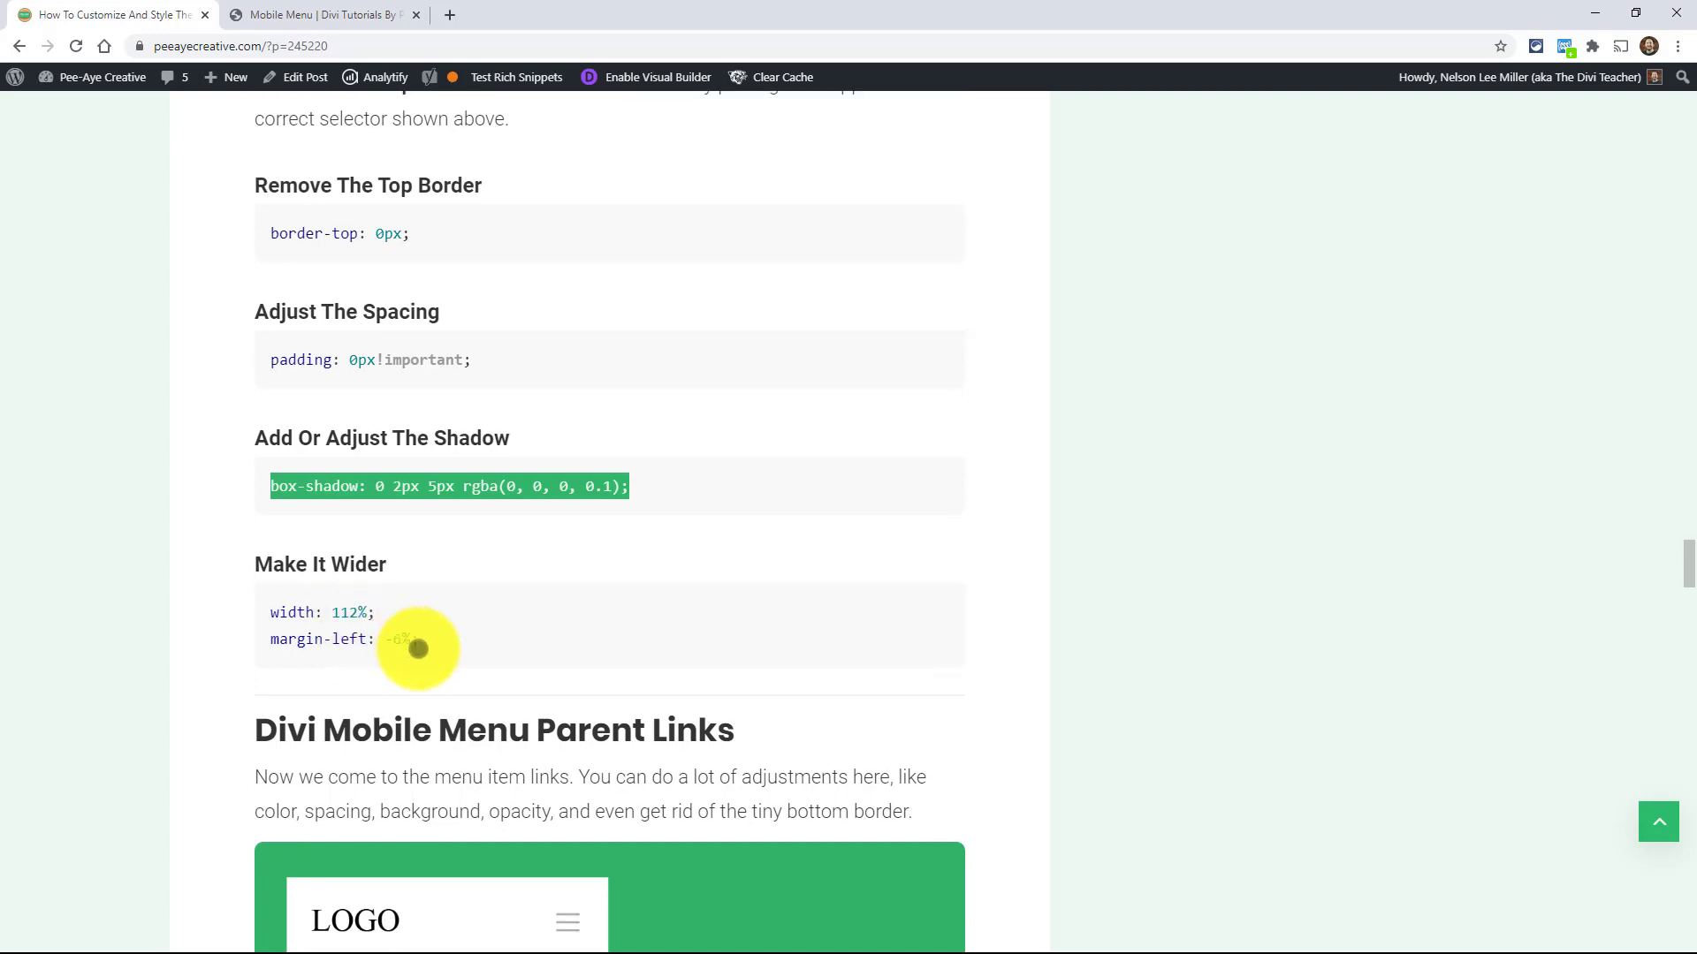
{"action": "left_click_drag", "start_coordinate": [418, 648], "coordinate": [257, 614]}
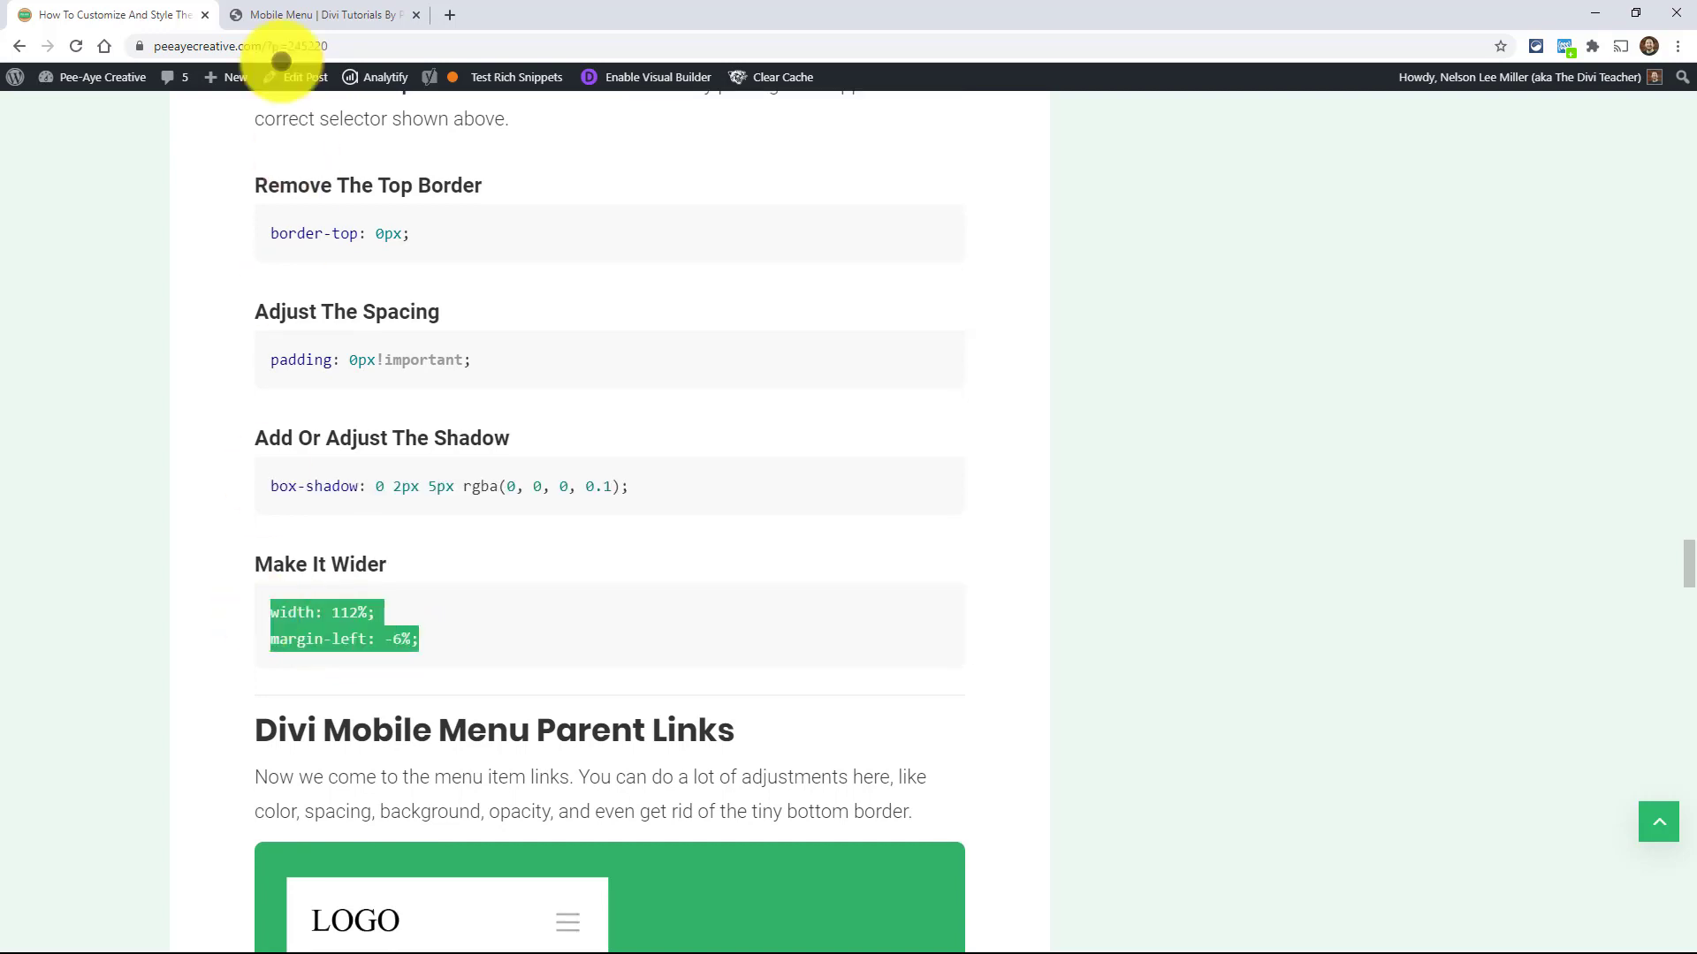
{"action": "left_click", "coordinate": [327, 15]}
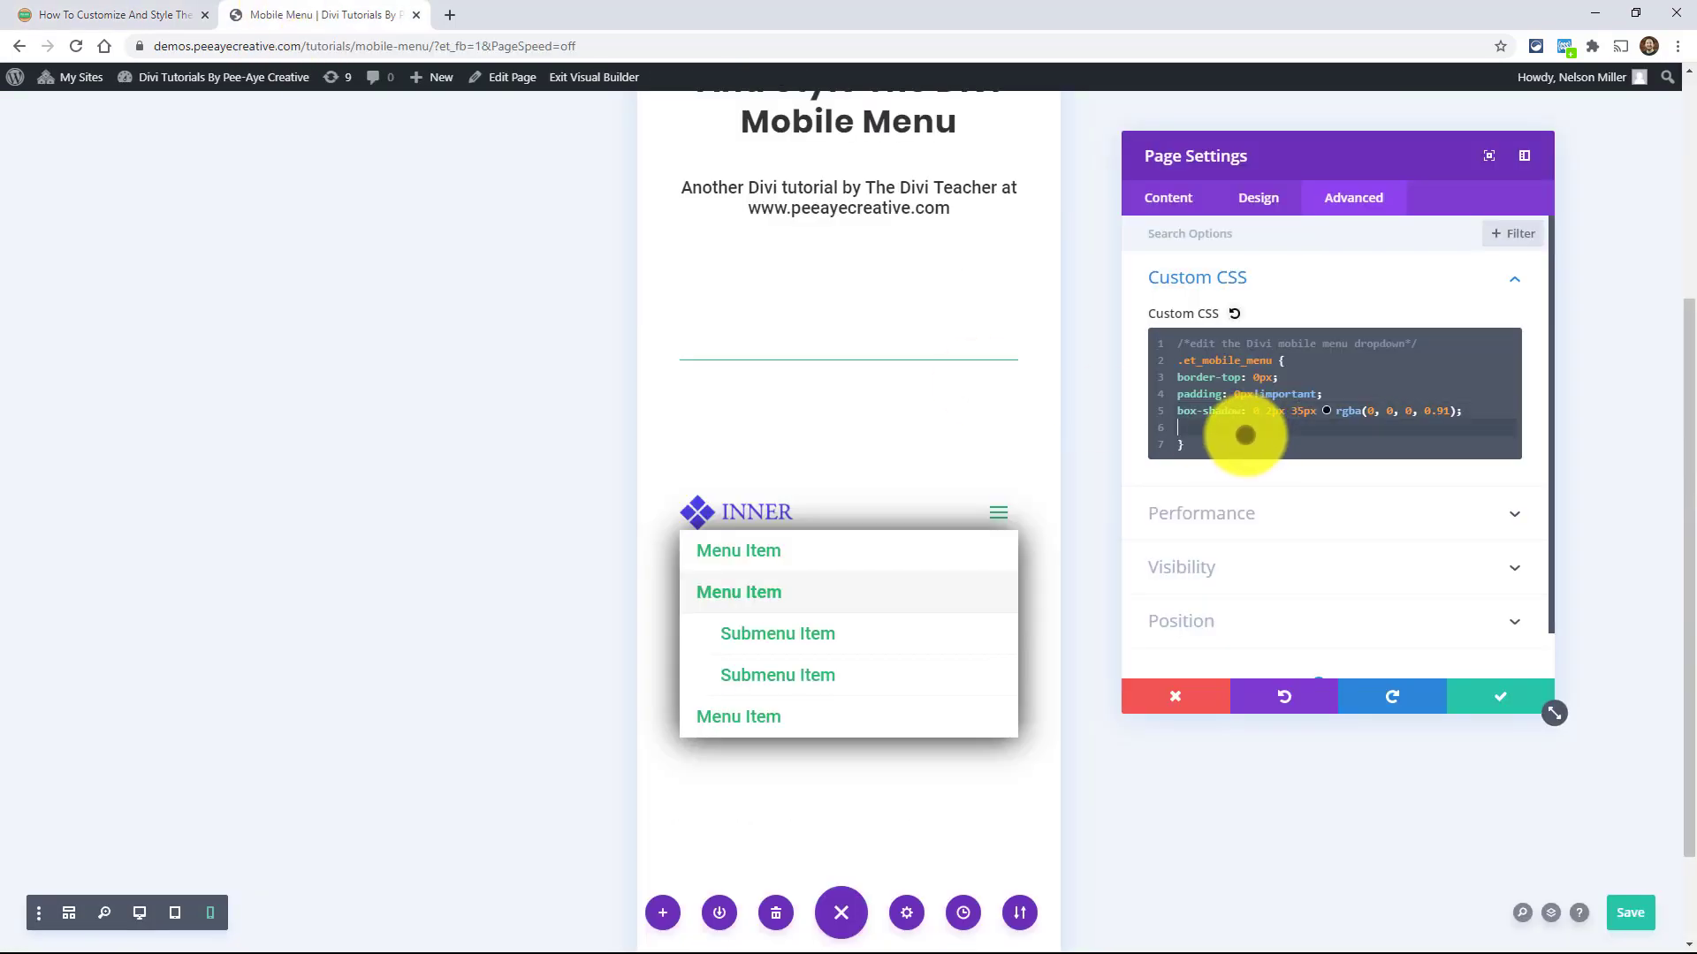
{"action": "type", "text": "width: 112%; margin-left: -6%;"}
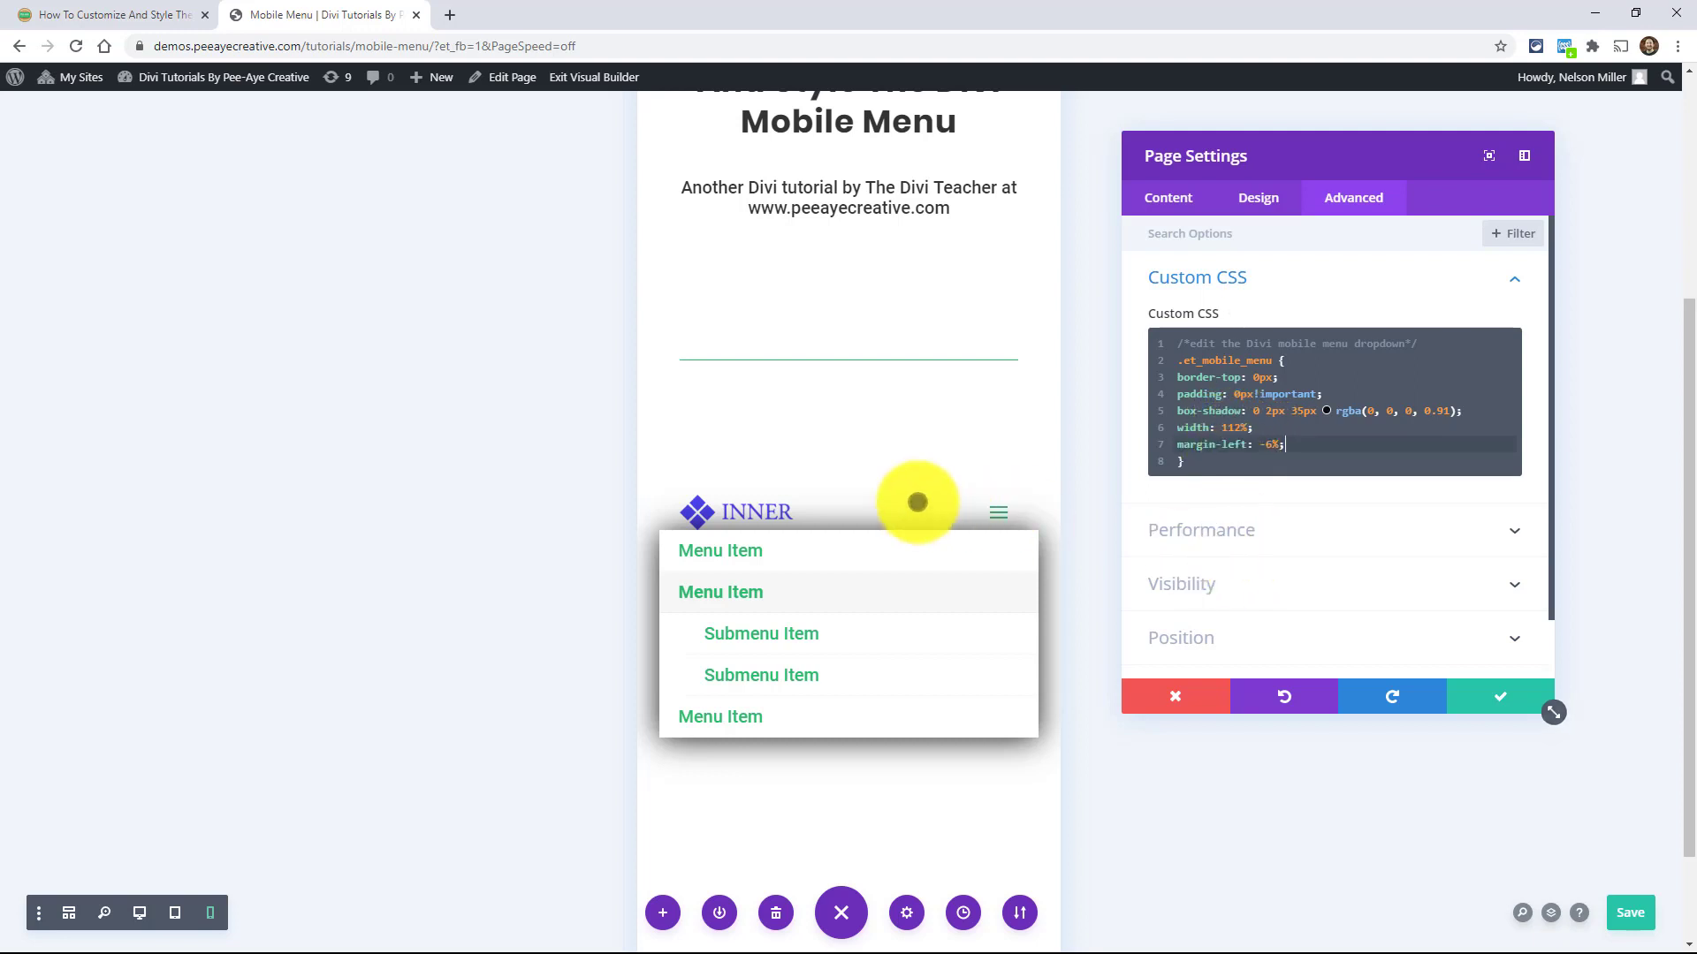
{"action": "scroll", "coordinate": [783, 463], "scroll_direction": "up", "scroll_amount": 5}
{"action": "scroll", "coordinate": [783, 463], "scroll_direction": "down", "scroll_amount": 5}
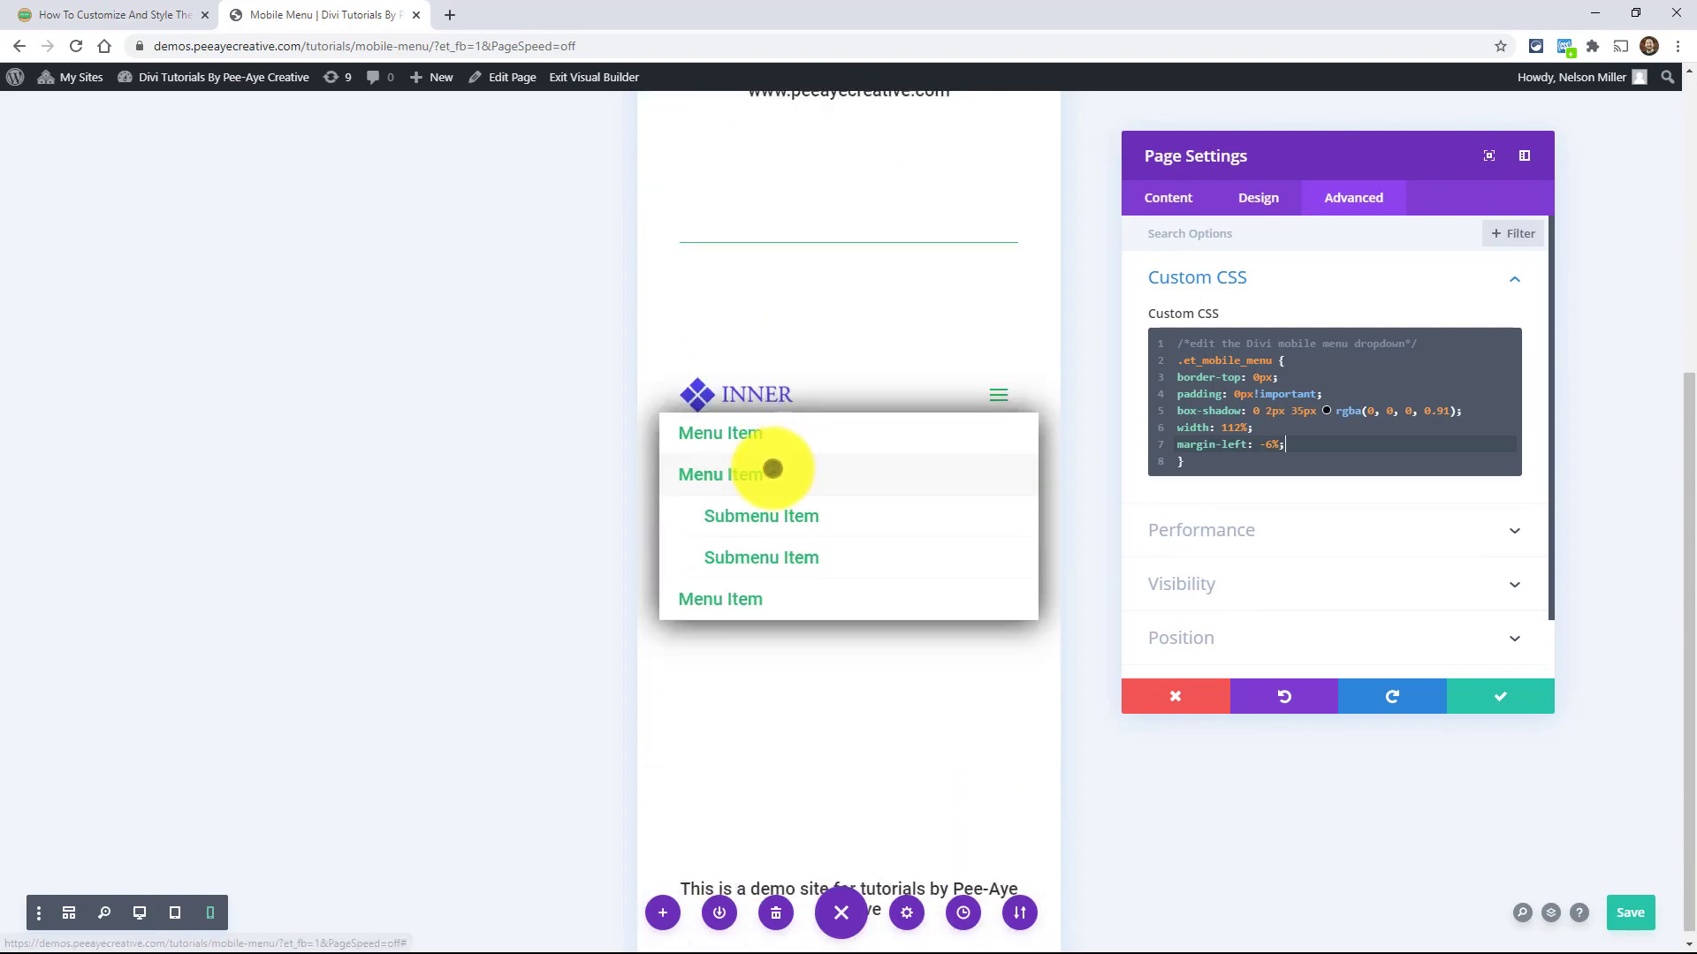
- Add a line after margin-left for the red border, then reset the page Custom CSS to empty
{"action": "left_click", "coordinate": [130, 9]}
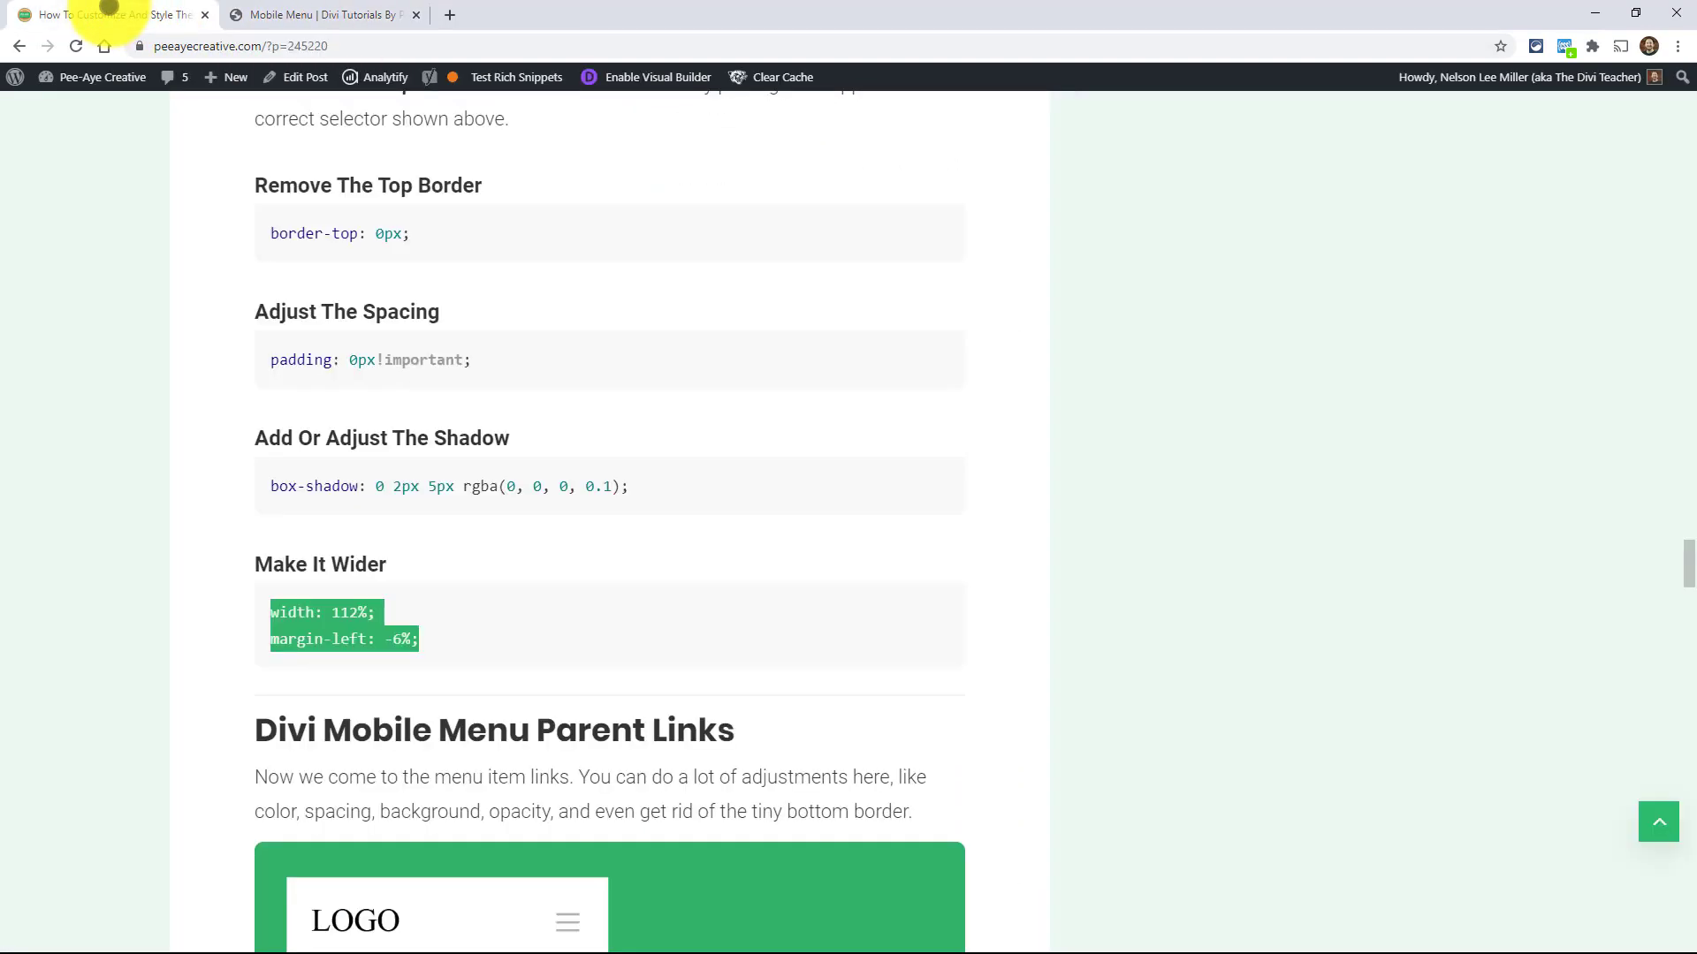
{"action": "scroll", "coordinate": [433, 514], "scroll_direction": "up", "scroll_amount": 3}
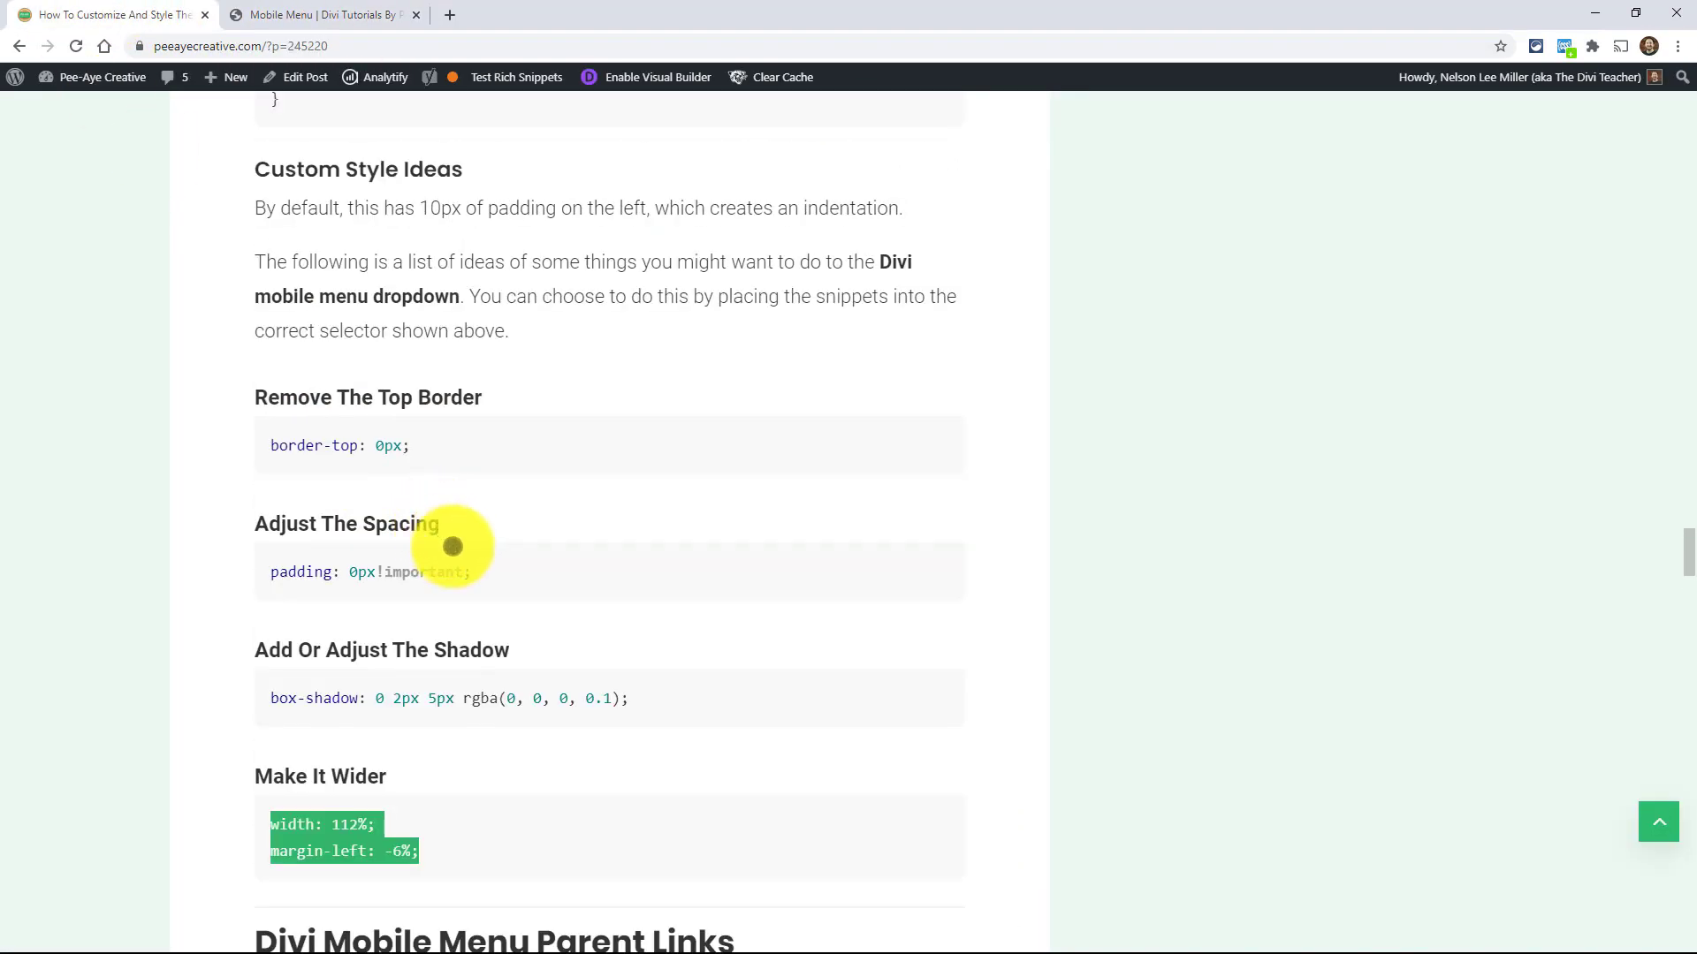
{"action": "scroll", "coordinate": [433, 515], "scroll_direction": "down", "scroll_amount": 2}
{"action": "left_click", "coordinate": [279, 15]}
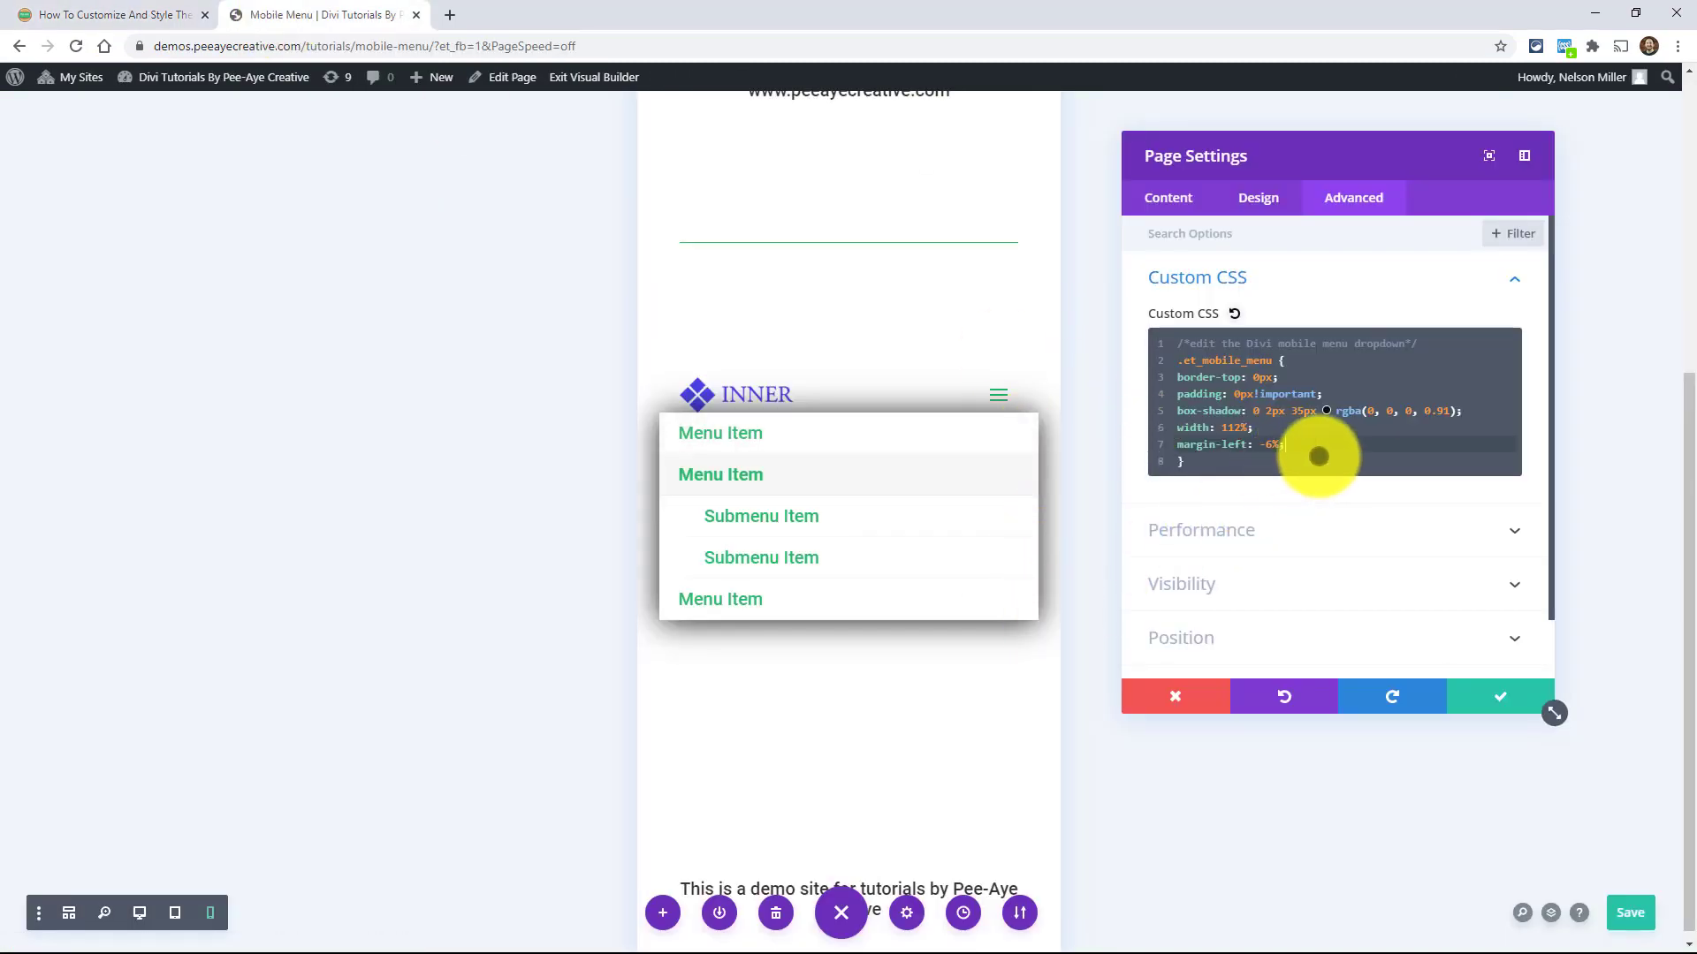
{"action": "key", "text": "Return"}
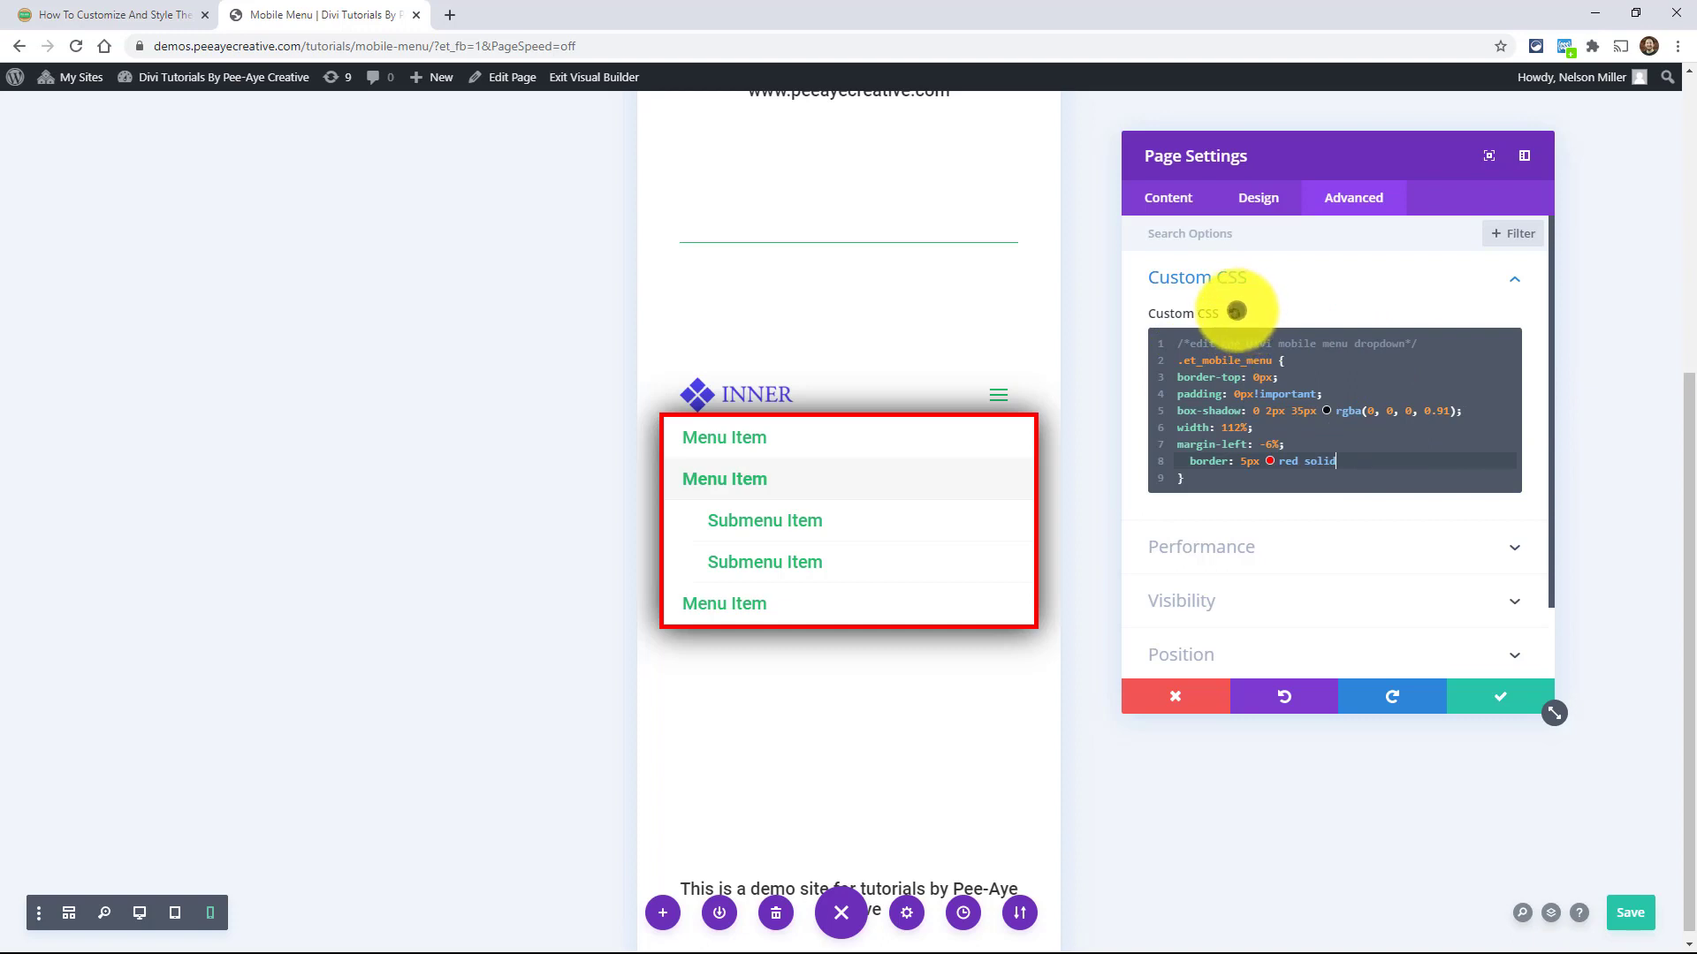
{"action": "left_click", "coordinate": [1236, 312]}
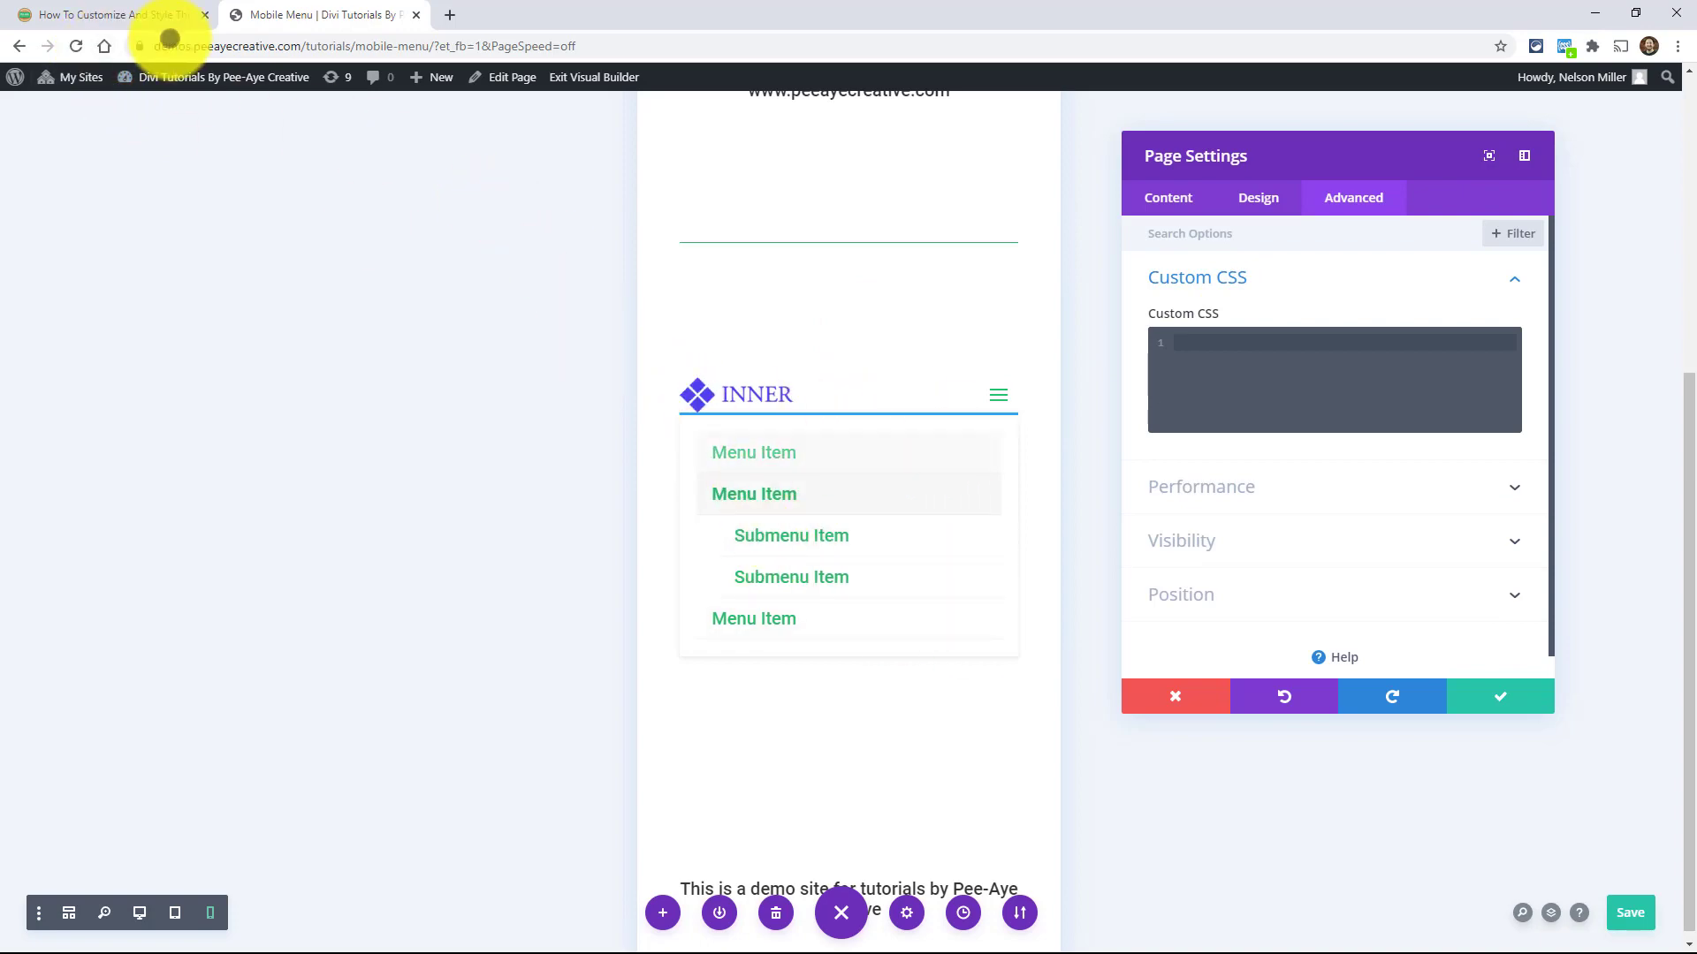
- Copy the .et_mobile_menu li a parent-links rule from the article into the page Custom CSS
{"action": "left_click", "coordinate": [124, 15]}
{"action": "scroll", "coordinate": [447, 512], "scroll_direction": "down", "scroll_amount": 5}
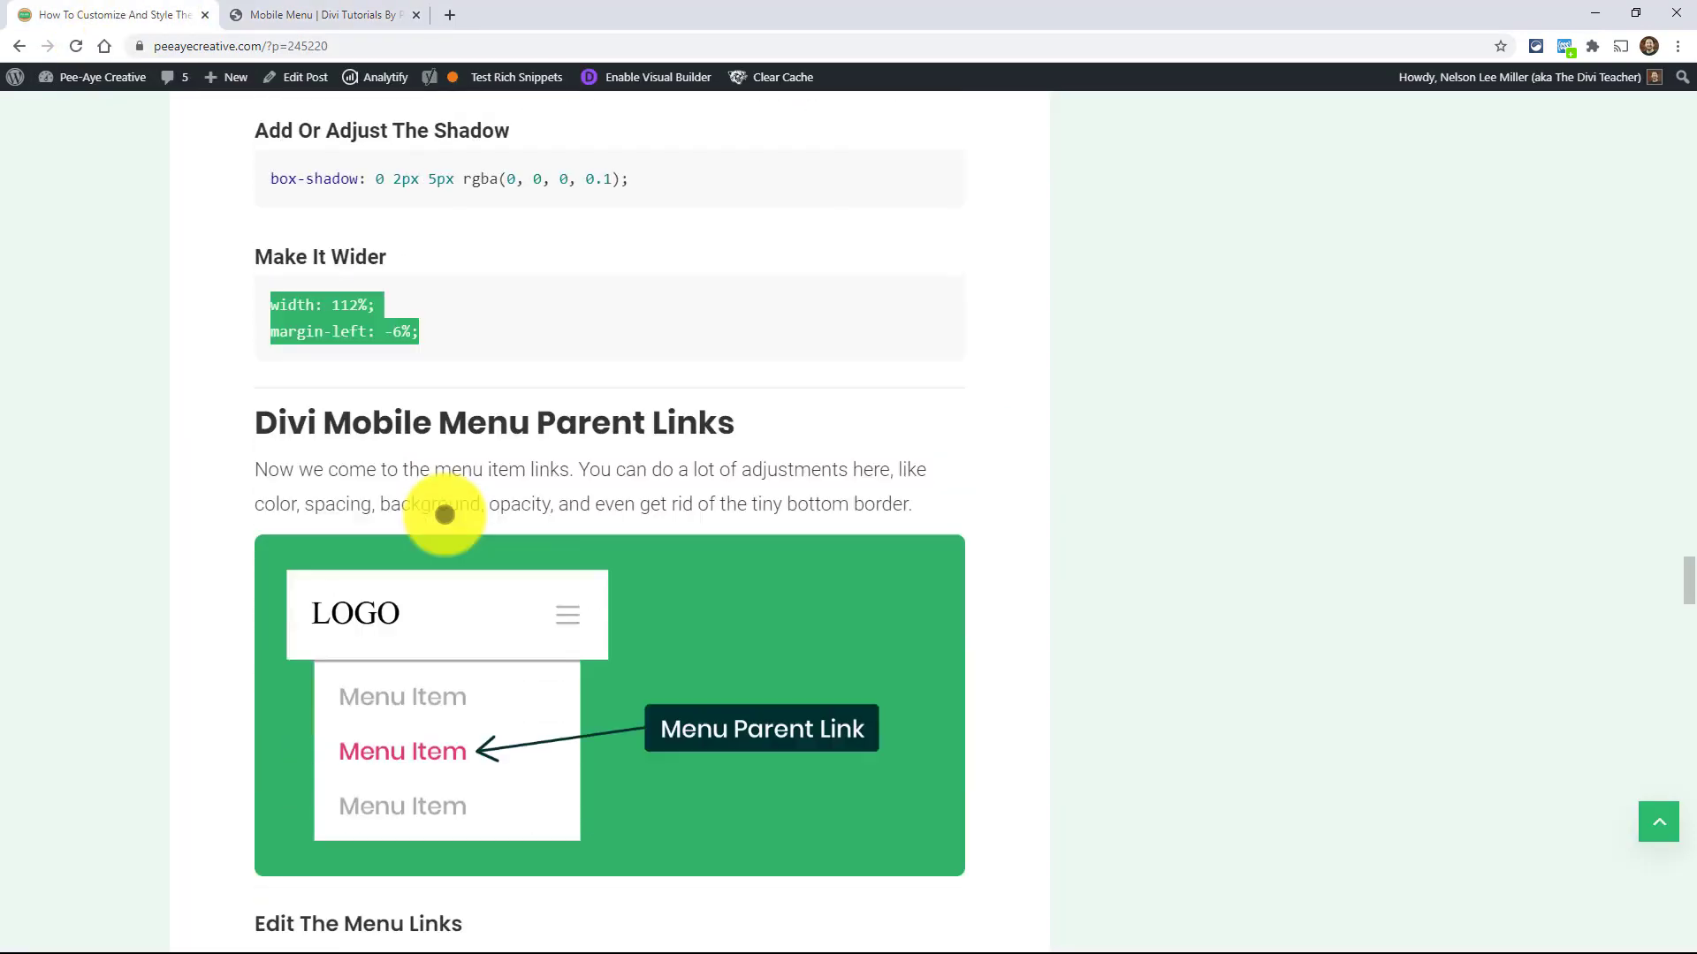
{"action": "scroll", "coordinate": [445, 514], "scroll_direction": "down", "scroll_amount": 2}
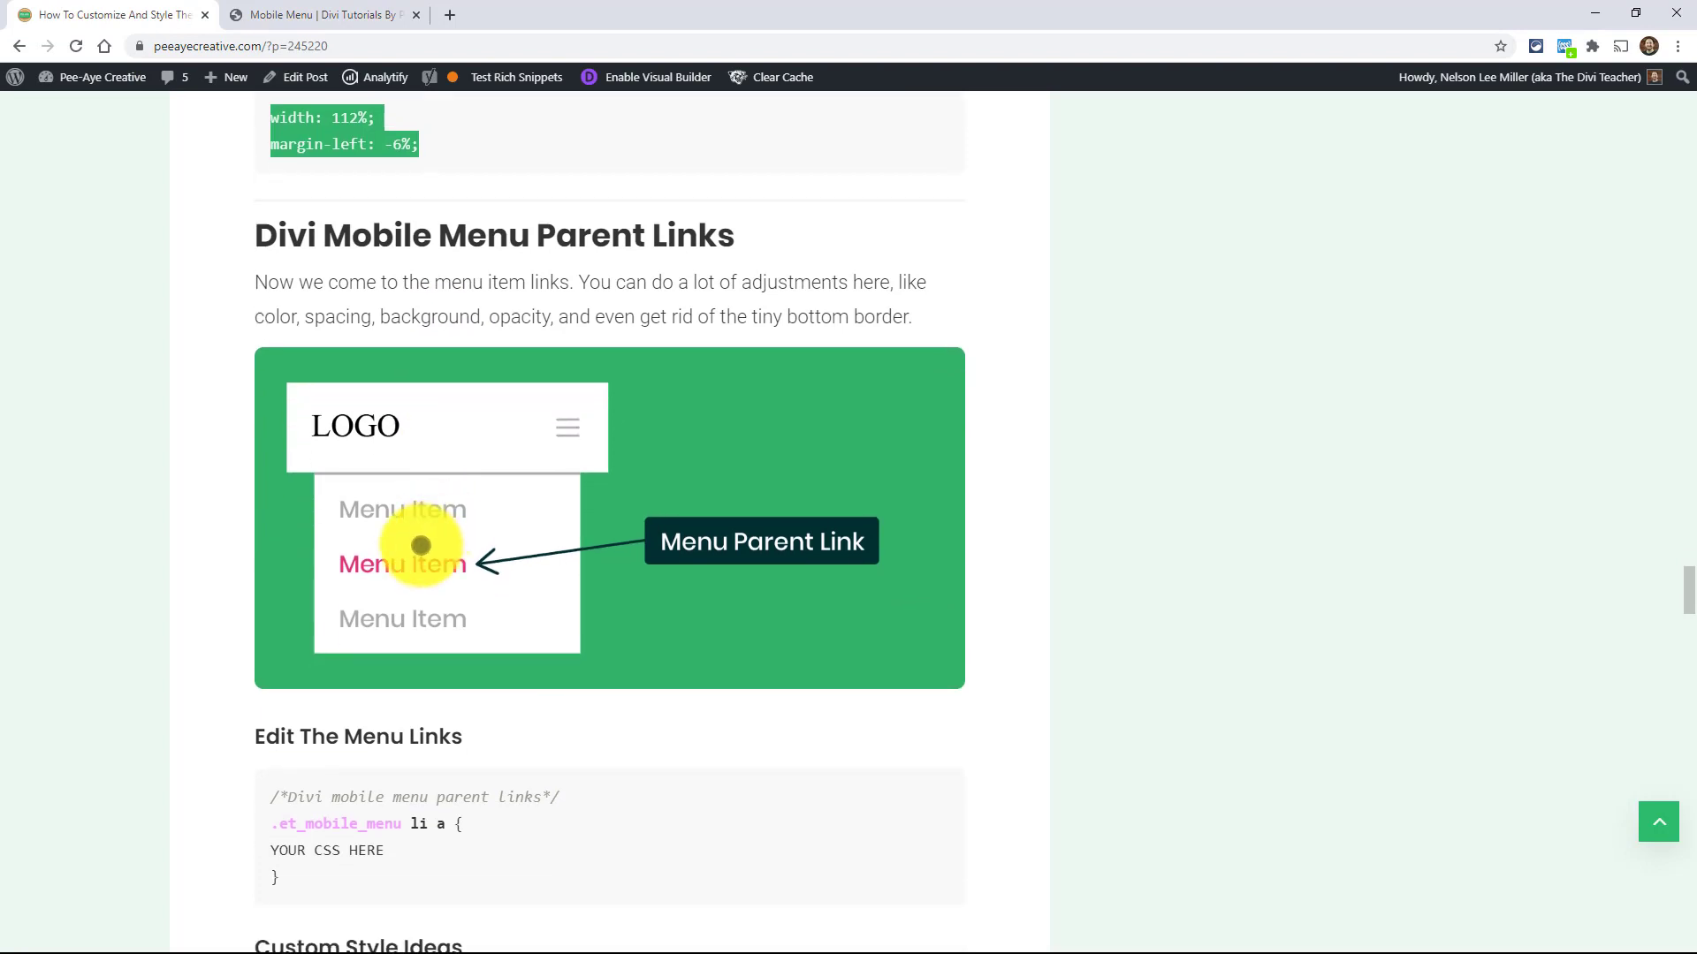
{"action": "scroll", "coordinate": [420, 542], "scroll_direction": "down", "scroll_amount": 2}
{"action": "scroll", "coordinate": [500, 556], "scroll_direction": "up", "scroll_amount": 1}
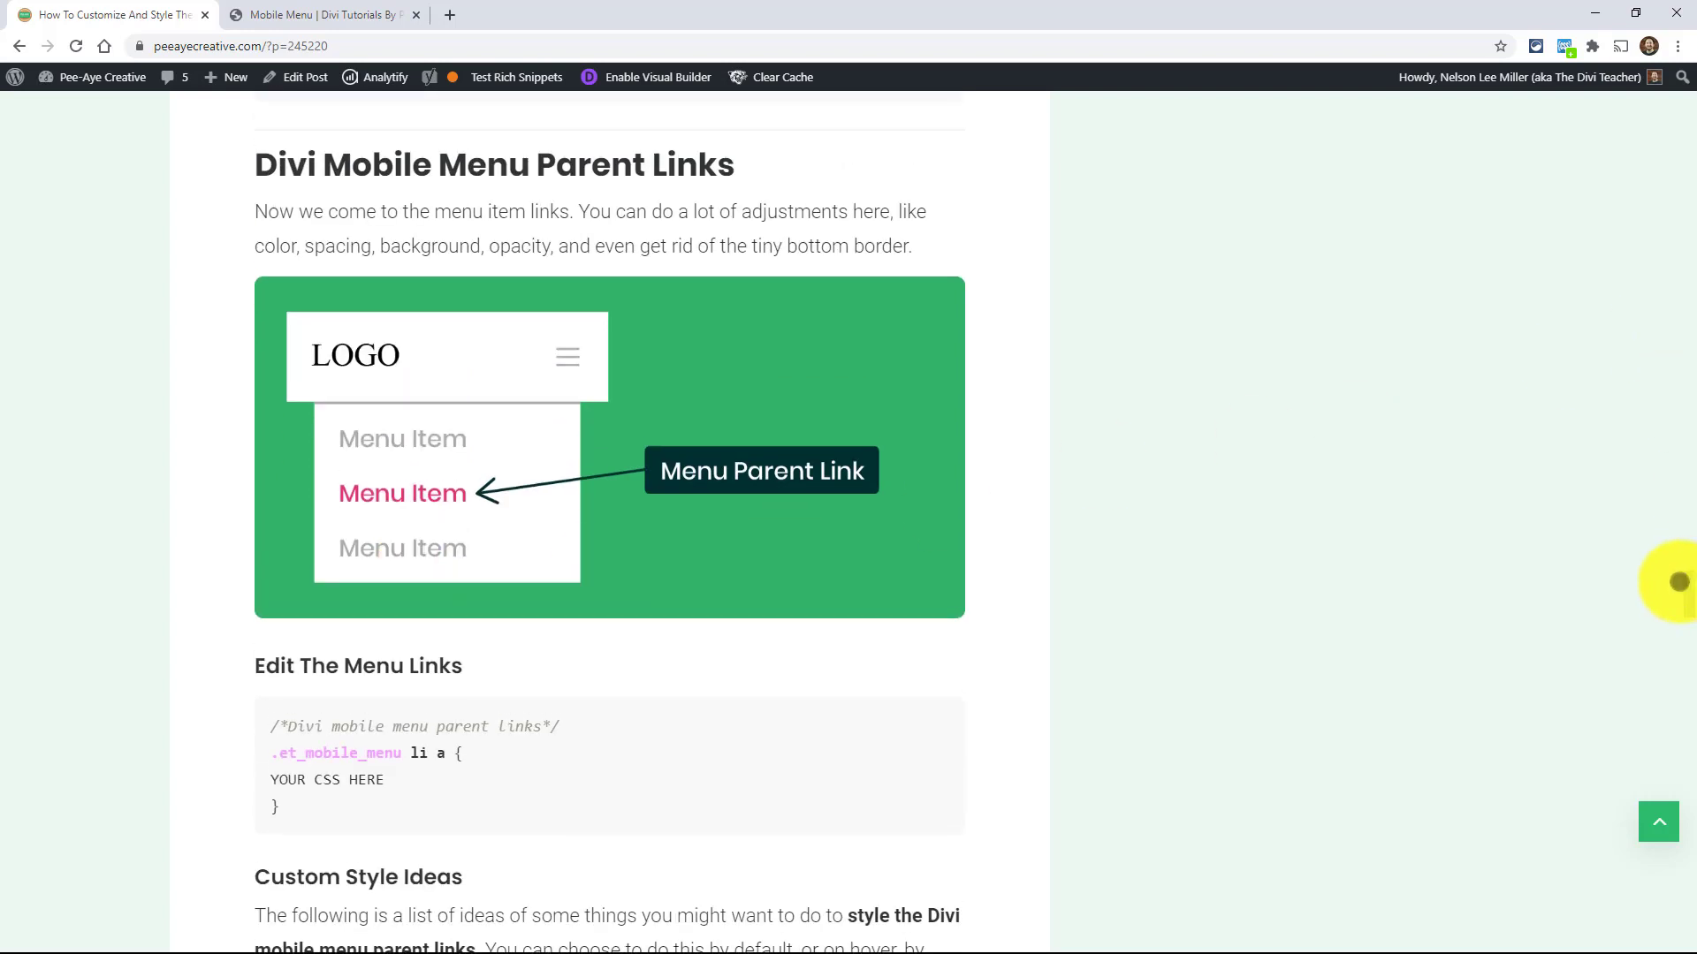
{"action": "left_click_drag", "start_coordinate": [283, 799], "coordinate": [250, 733]}
{"action": "key", "text": "ctrl+c"}
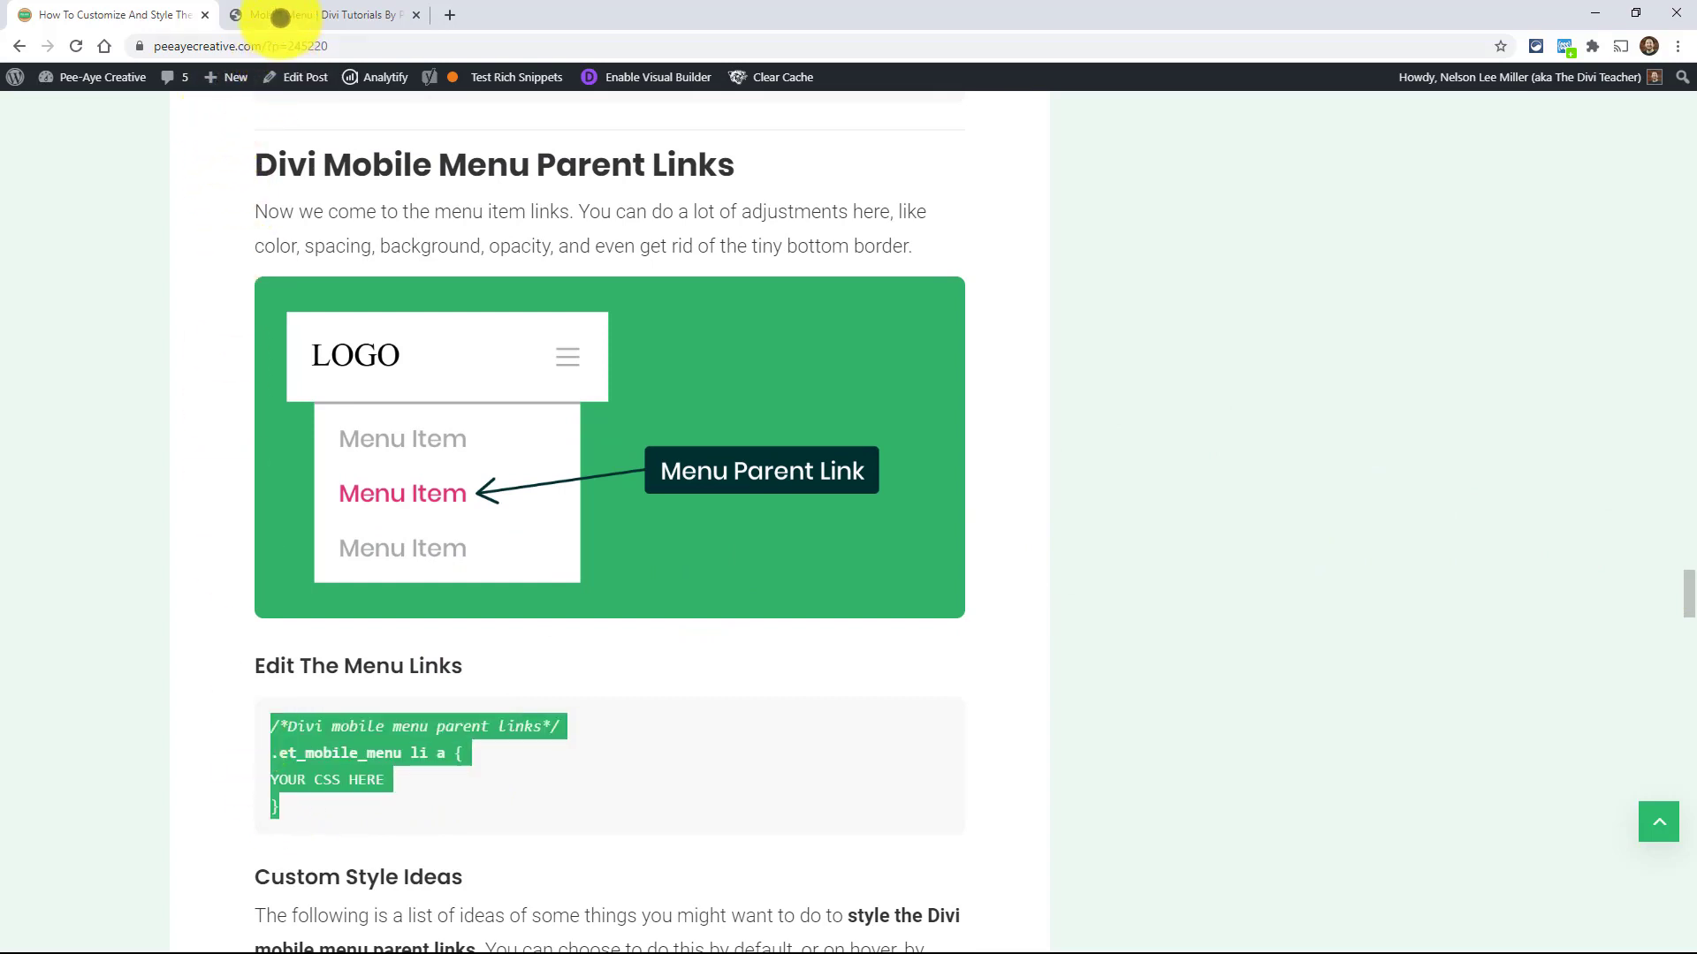
{"action": "left_click", "coordinate": [296, 15]}
{"action": "left_click", "coordinate": [1180, 347]}
{"action": "key", "text": "ctrl+v"}
- Select the padding: 10px 20px snippet in the tutorial article
{"action": "left_click", "coordinate": [79, 15]}
{"action": "scroll", "coordinate": [442, 580], "scroll_direction": "down", "scroll_amount": 6}
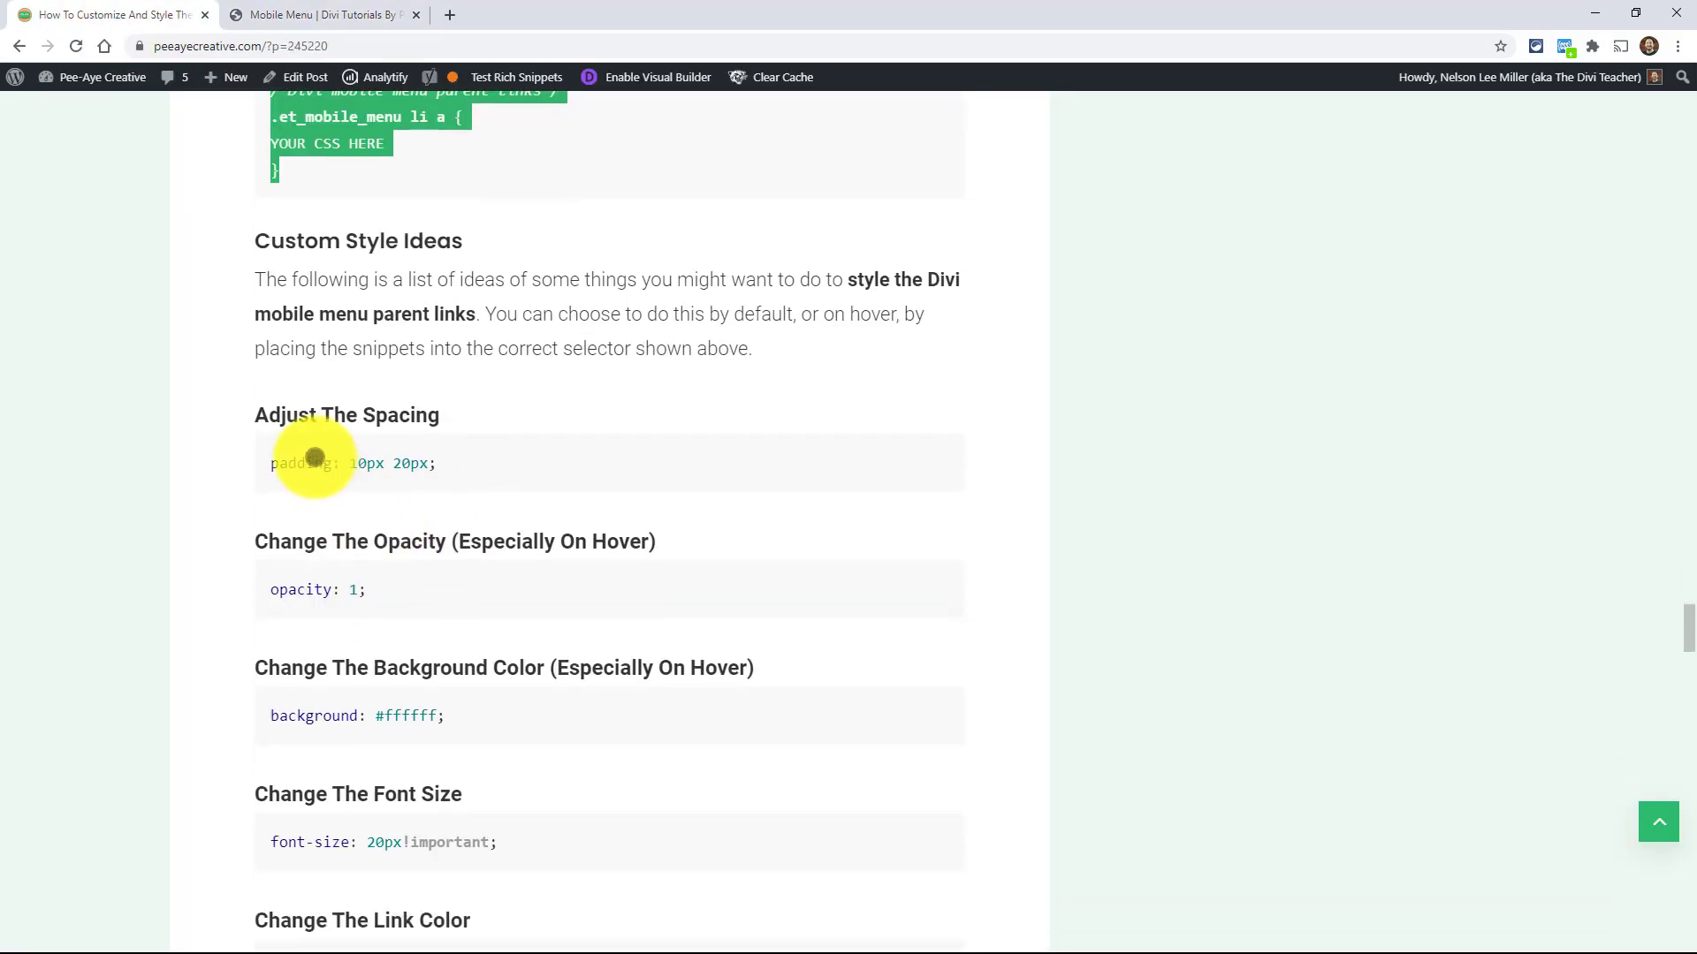
{"action": "left_click", "coordinate": [314, 457]}
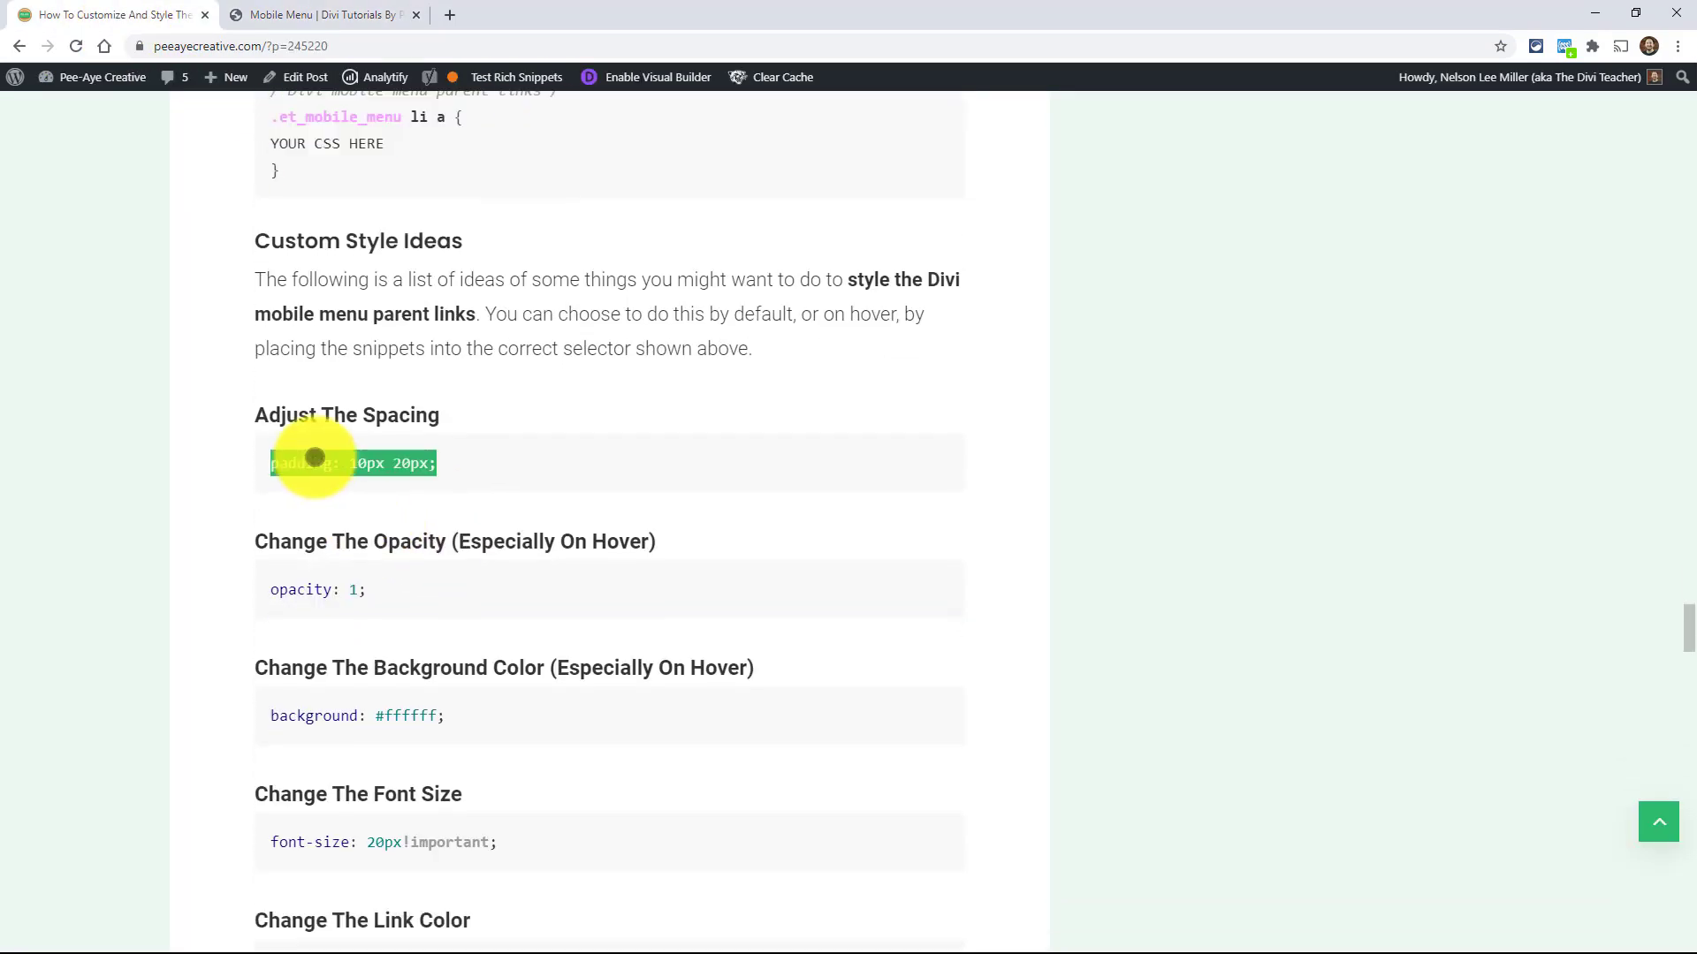
- Replace YOUR CSS HERE with padding: 10px 20px and append !important
{"action": "left_click", "coordinate": [327, 15]}
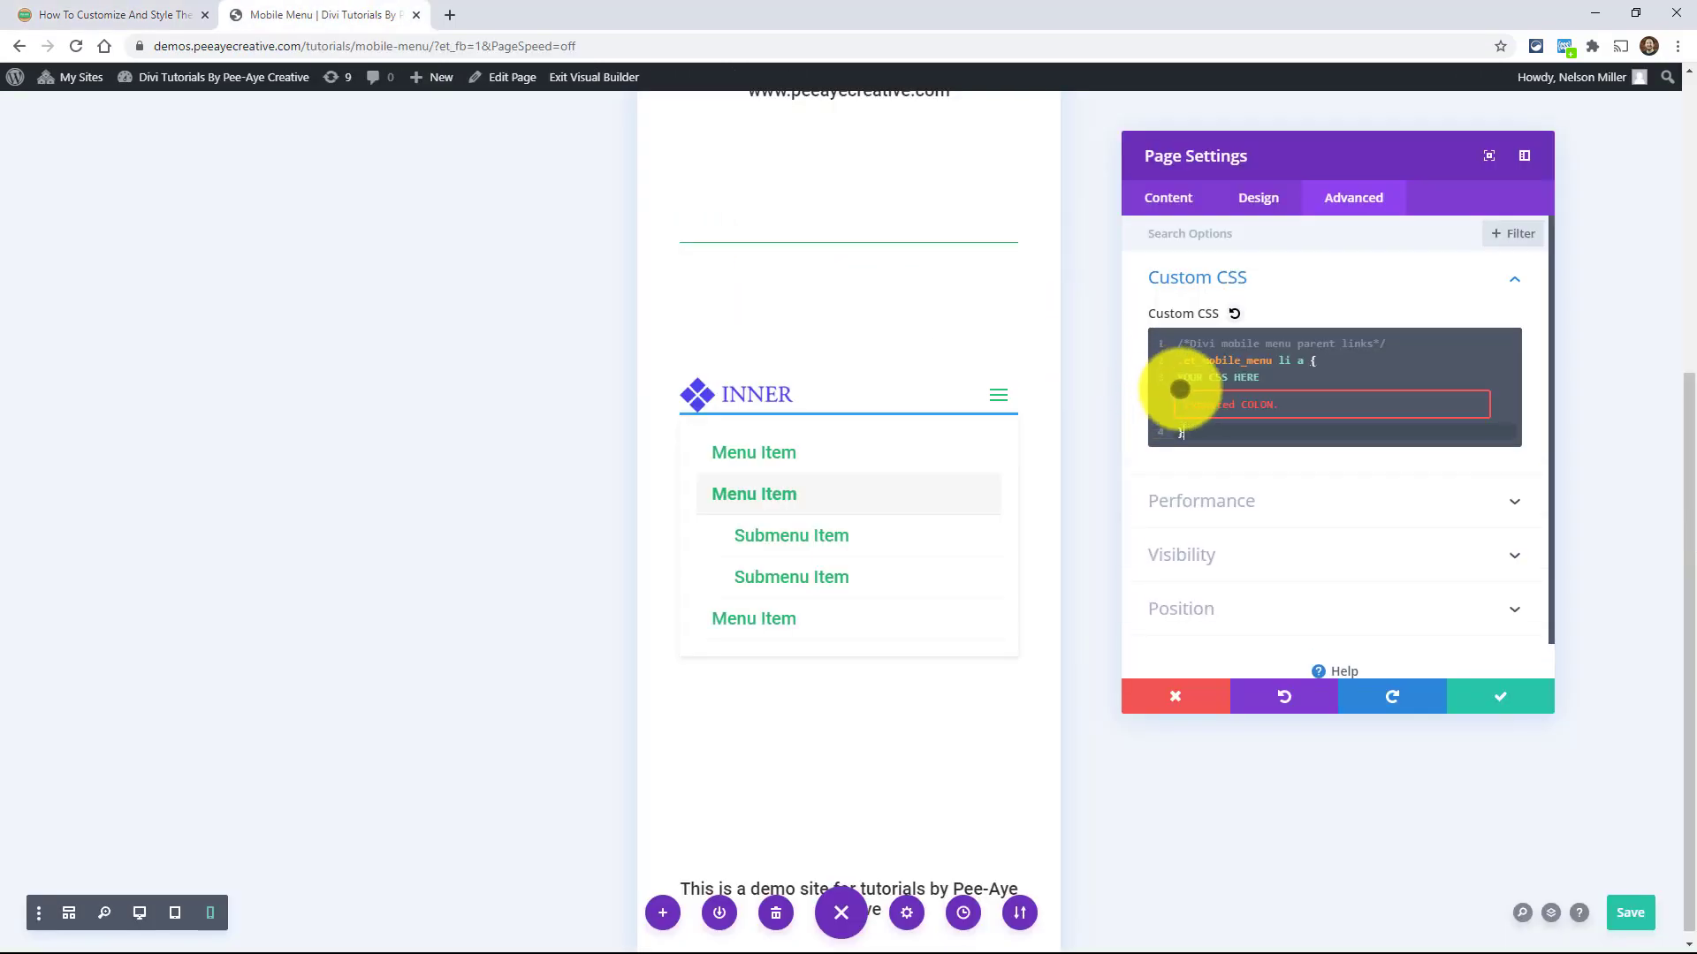
{"action": "triple_click", "coordinate": [1237, 377]}
{"action": "type", "text": "padding: 15px 20px;"}
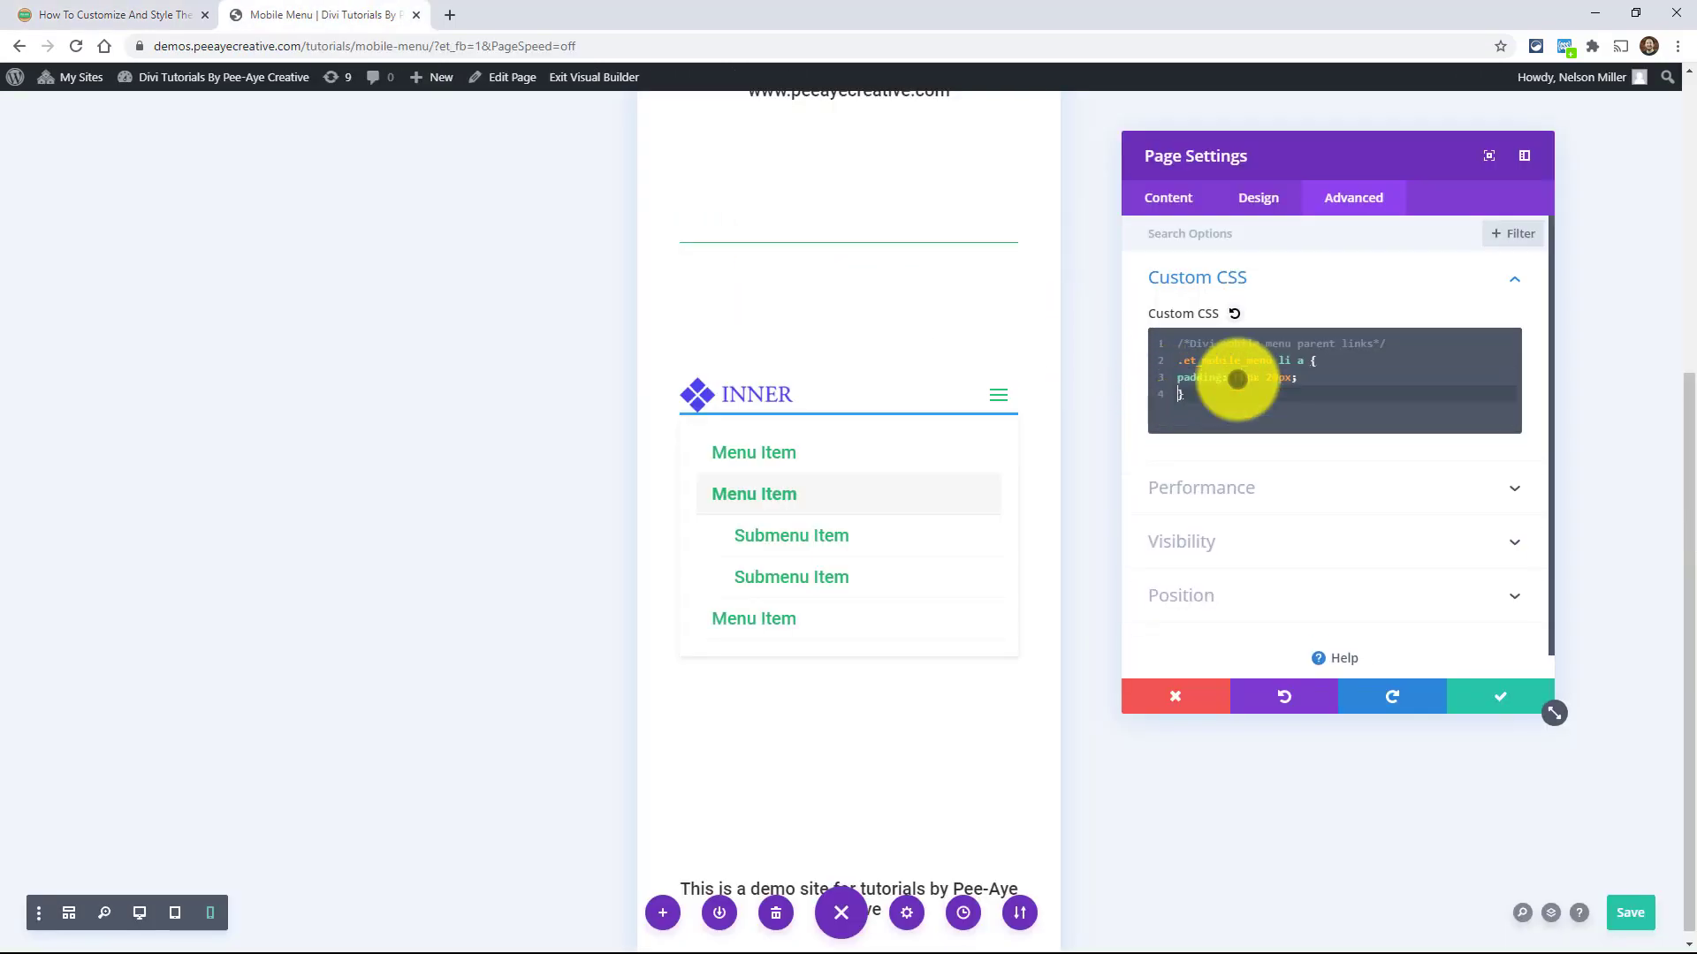
{"action": "left_click", "coordinate": [1291, 378]}
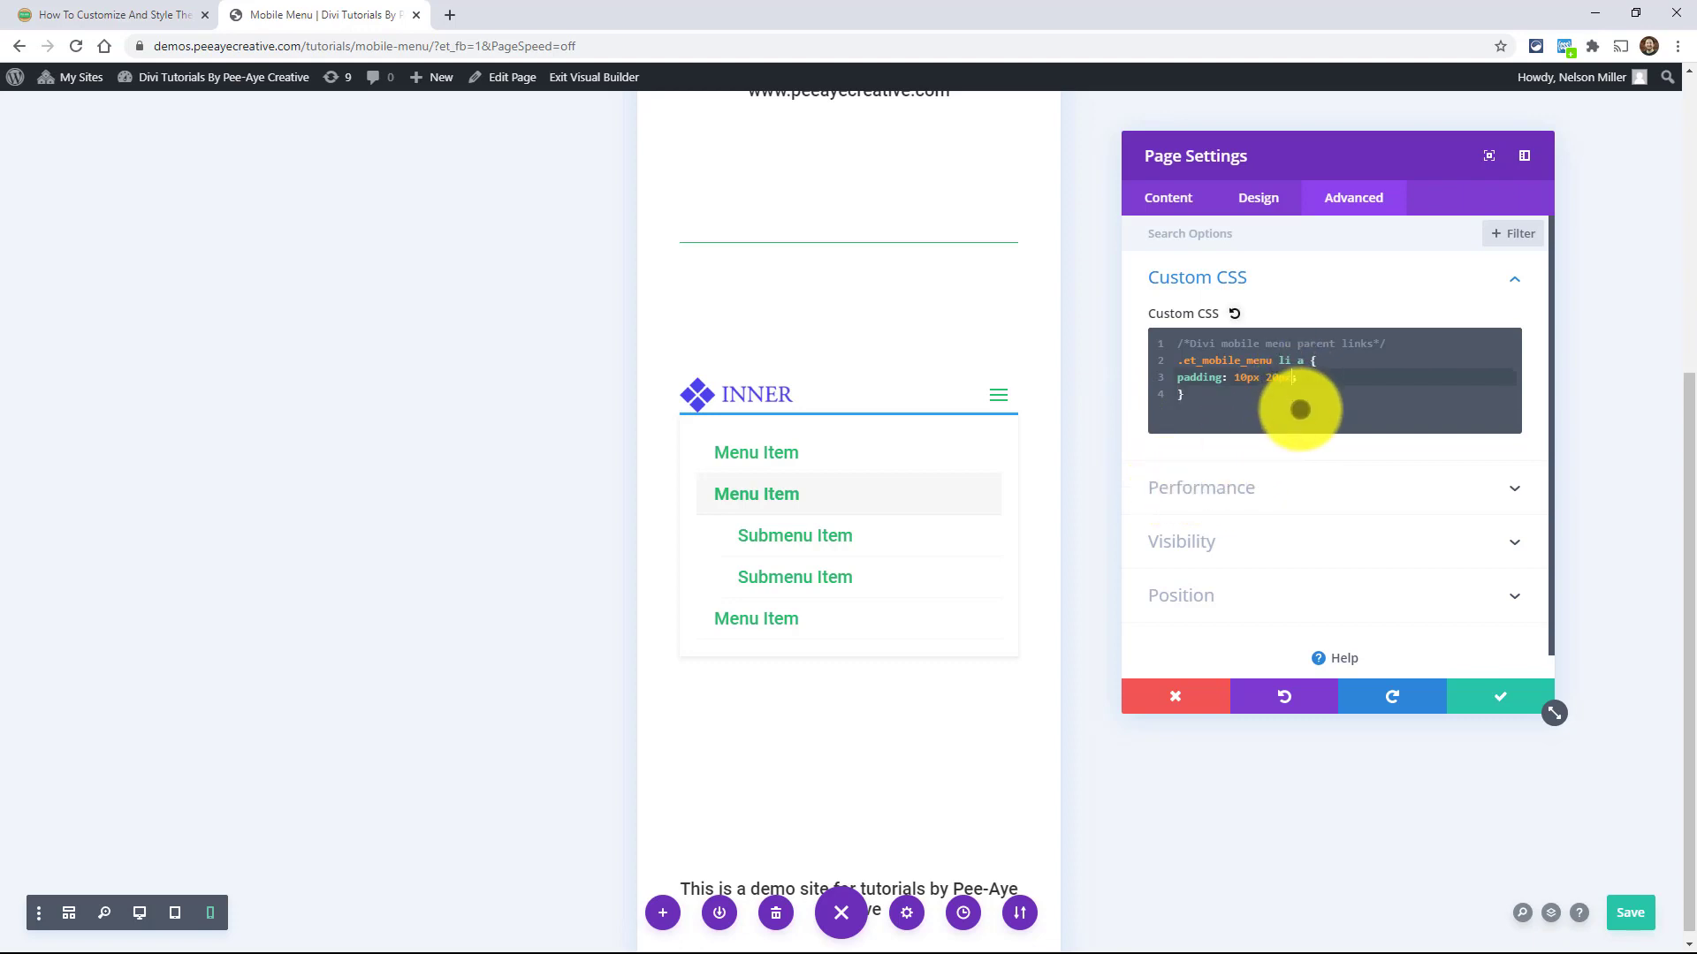
{"action": "type", "text": "!important"}
- Add the opacity: 1; declaration from the article below the padding line
{"action": "left_click", "coordinate": [102, 14]}
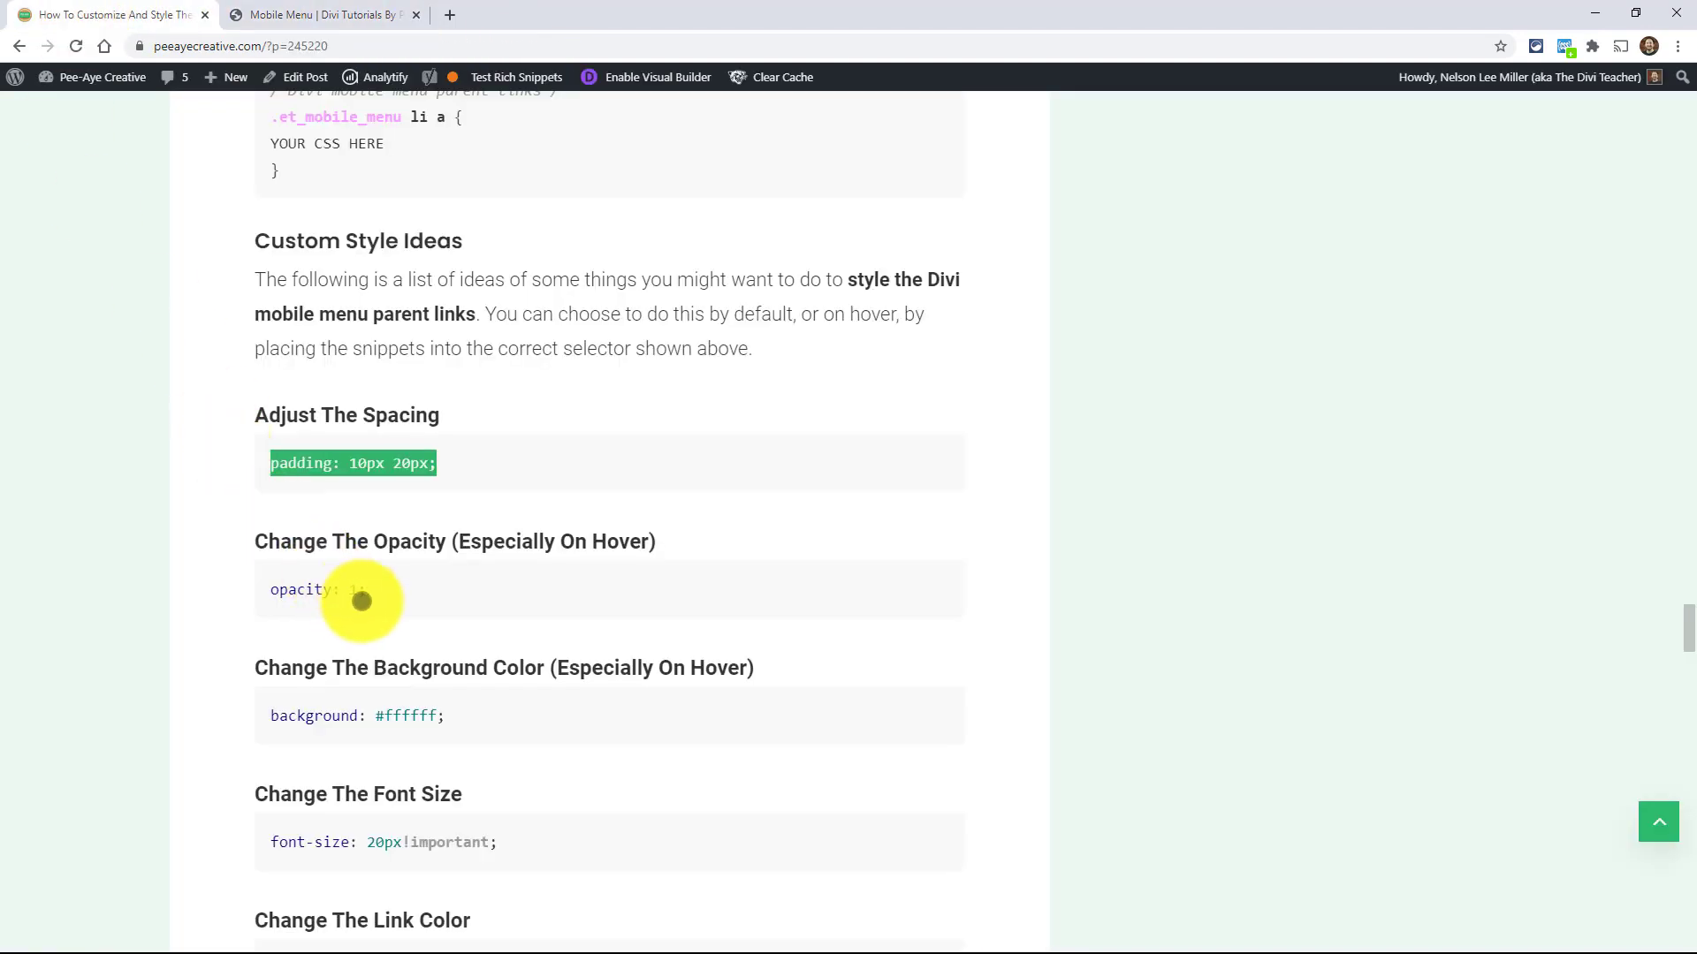
{"action": "left_click_drag", "start_coordinate": [379, 592], "coordinate": [262, 590]}
{"action": "key", "text": "ctrl+c"}
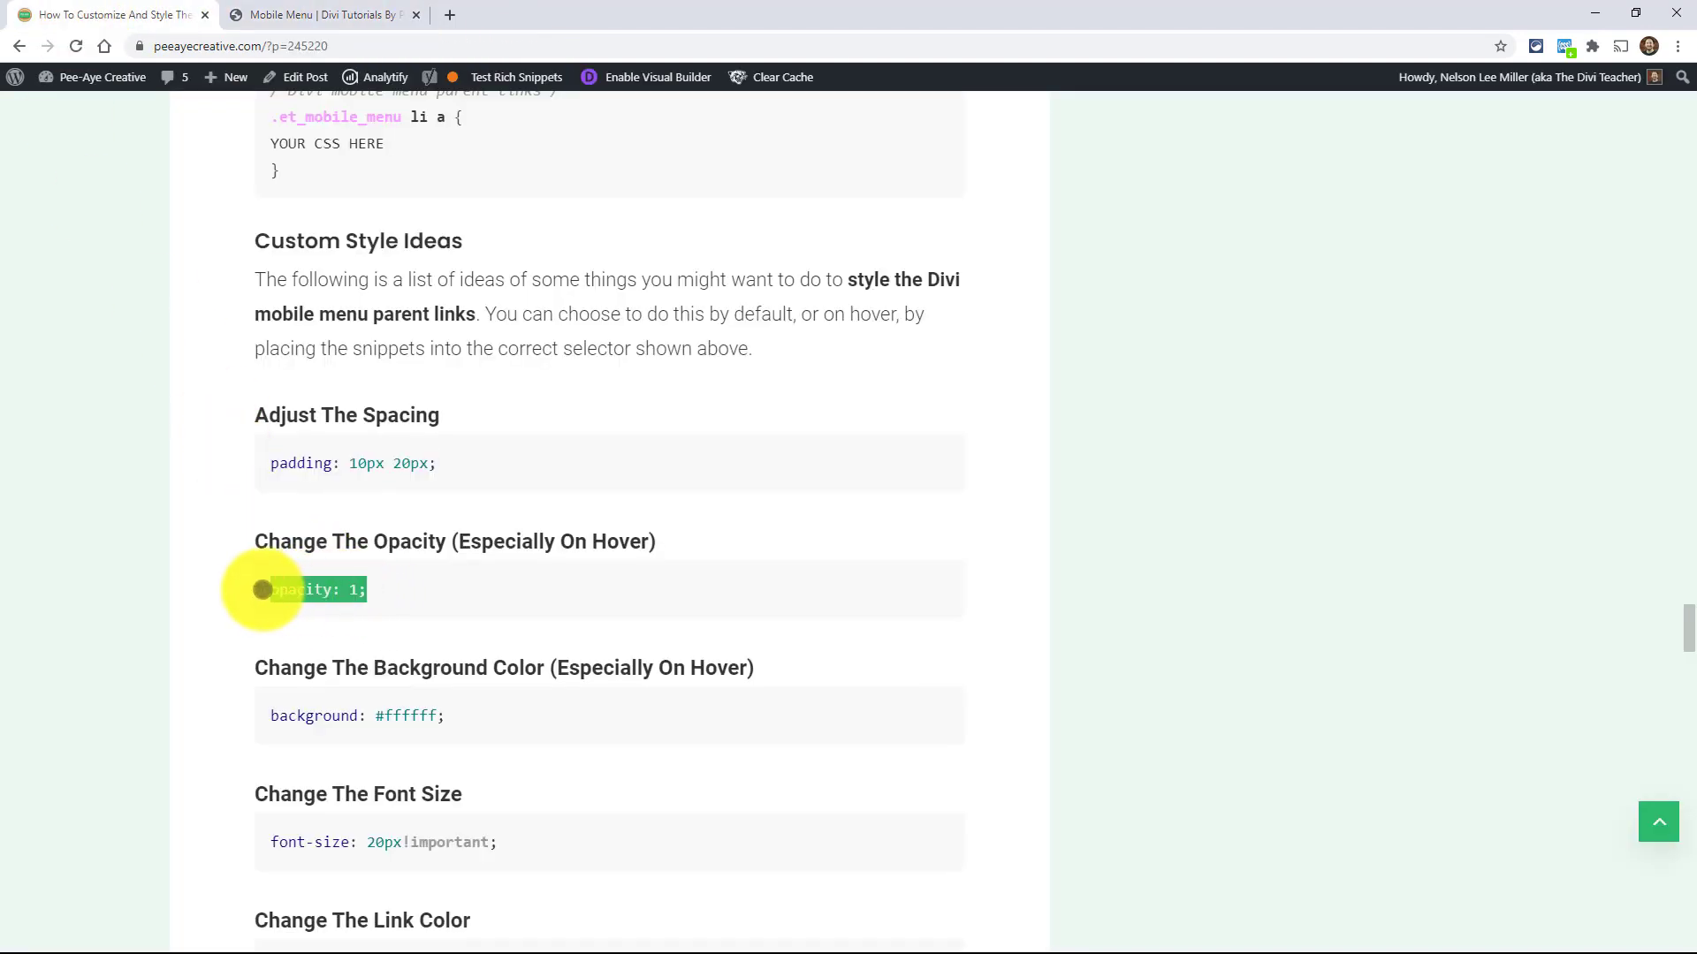
{"action": "left_click", "coordinate": [265, 14]}
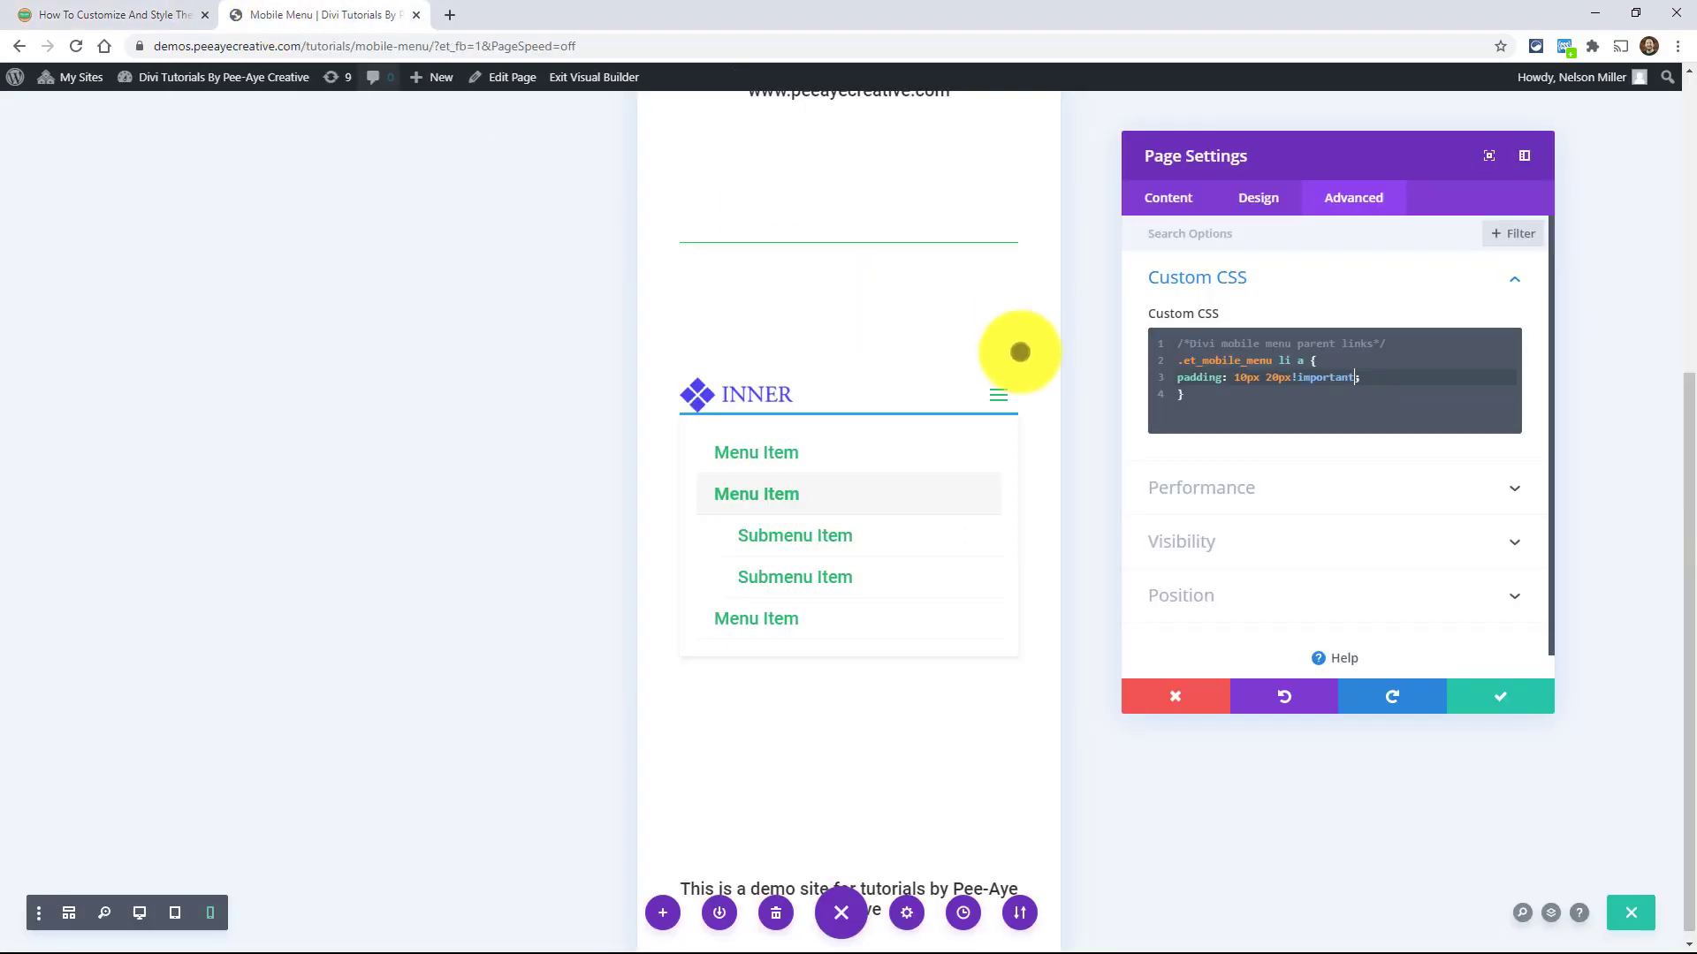
{"action": "left_click", "coordinate": [1376, 379]}
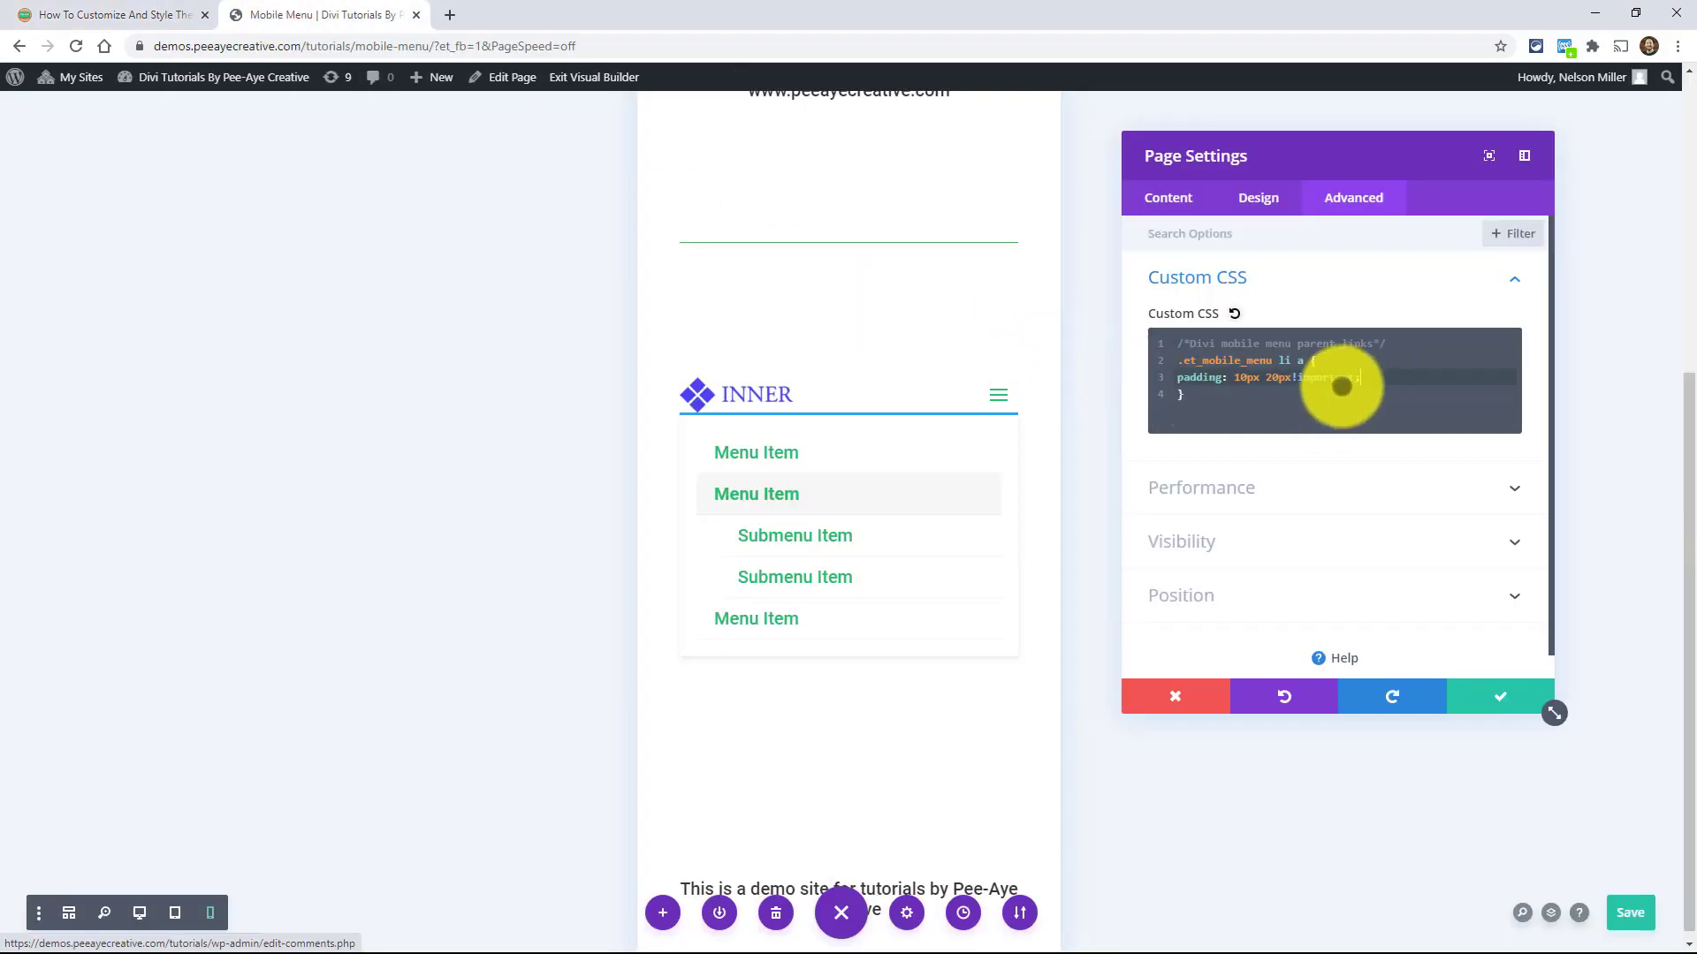
{"action": "key", "text": "Return"}
{"action": "key", "text": "ctrl+v"}
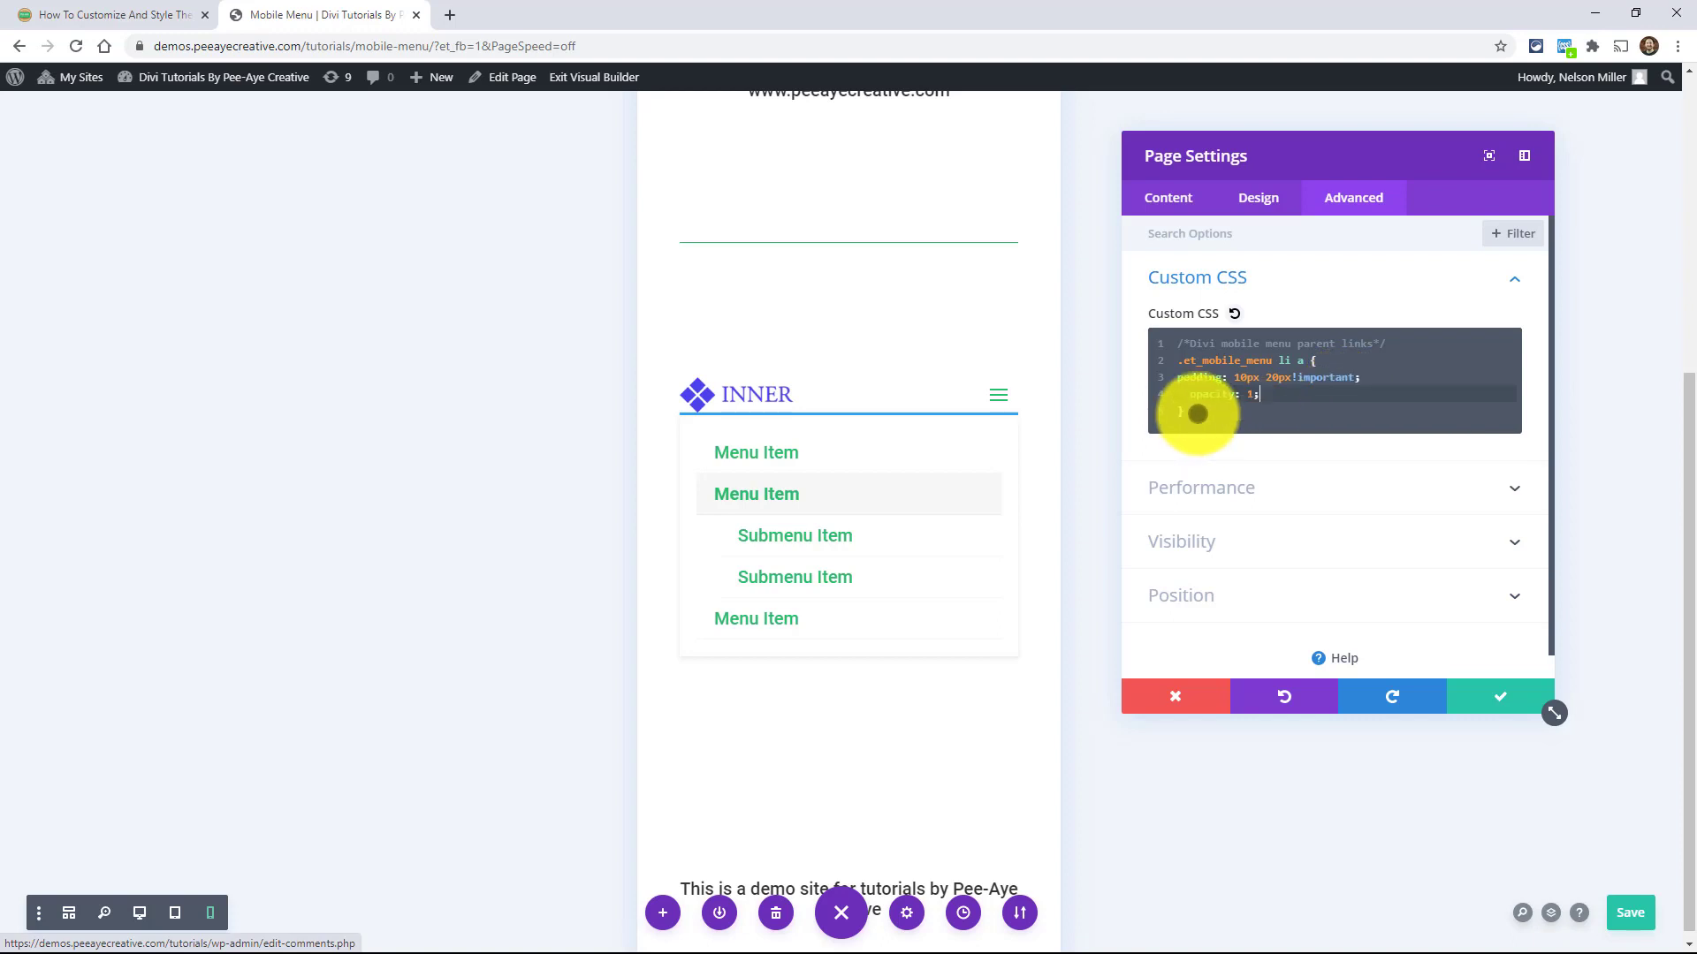
- Duplicate the rule as a trial hover rule, then delete it again
{"action": "left_click_drag", "start_coordinate": [1157, 354], "coordinate": [1145, 339]}
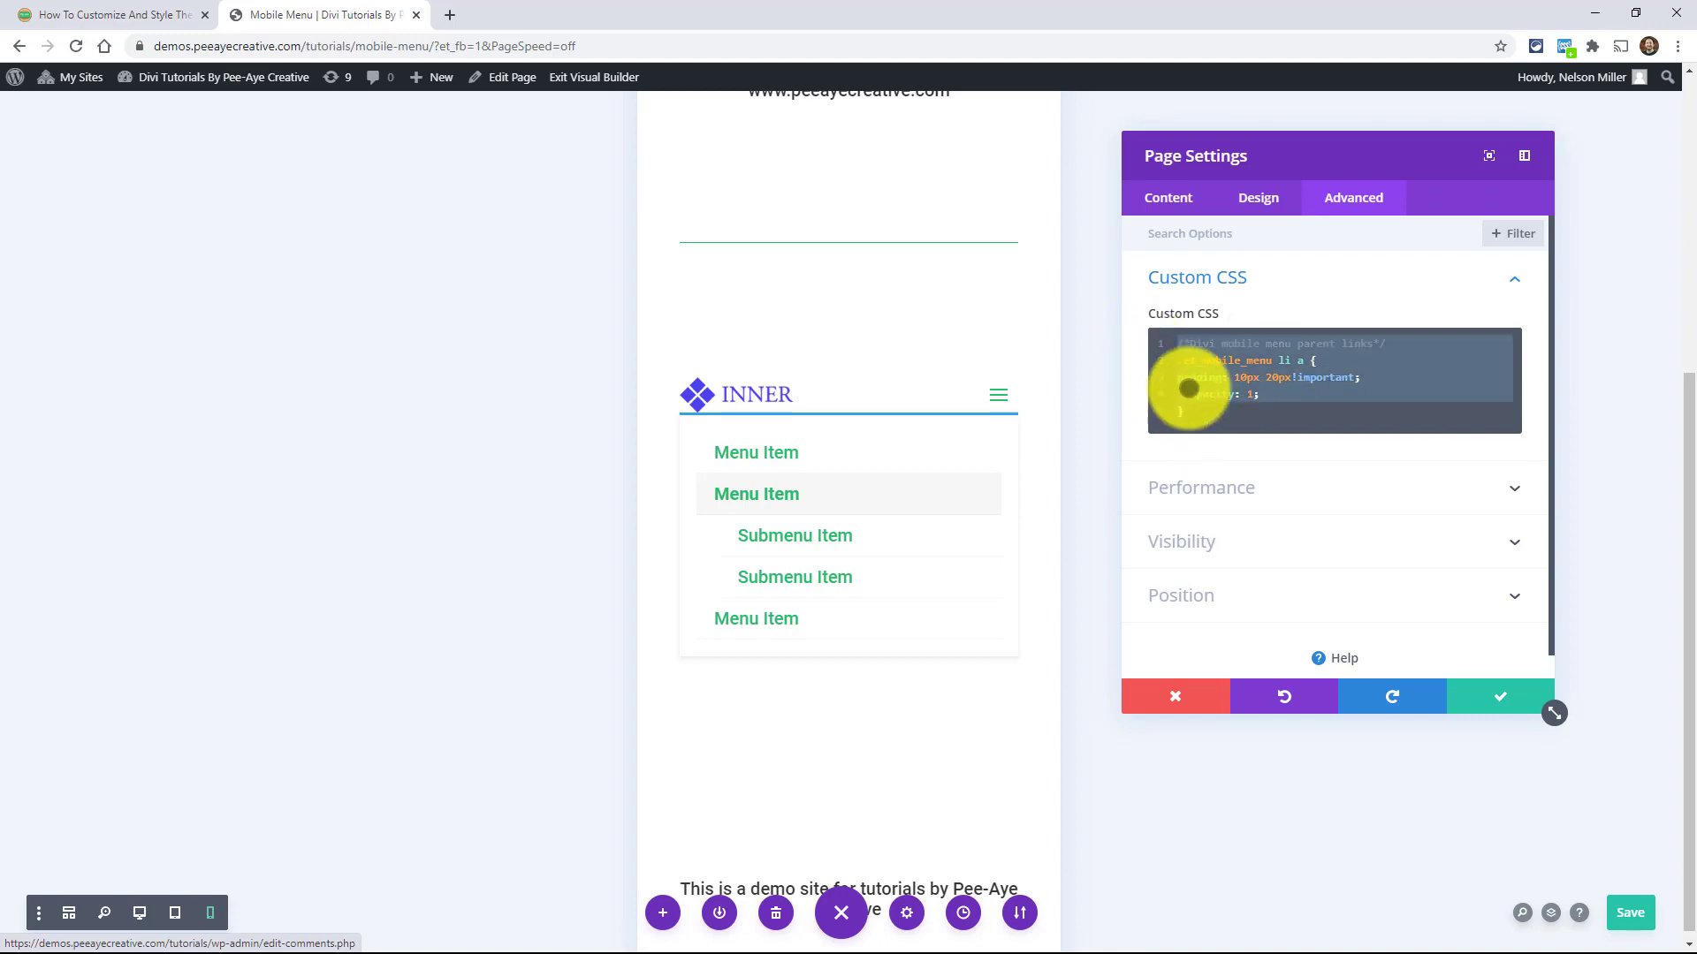
{"action": "left_click", "coordinate": [1195, 413]}
{"action": "key", "text": "Return"}
{"action": "key", "text": "Return"}
{"action": "type", "text": "/*Divi mobile menu parent links*/ .et_mobile_menu li a { padding: 10px 20px!important;   opacity: 1; }"}
{"action": "left_click", "coordinate": [1304, 461]}
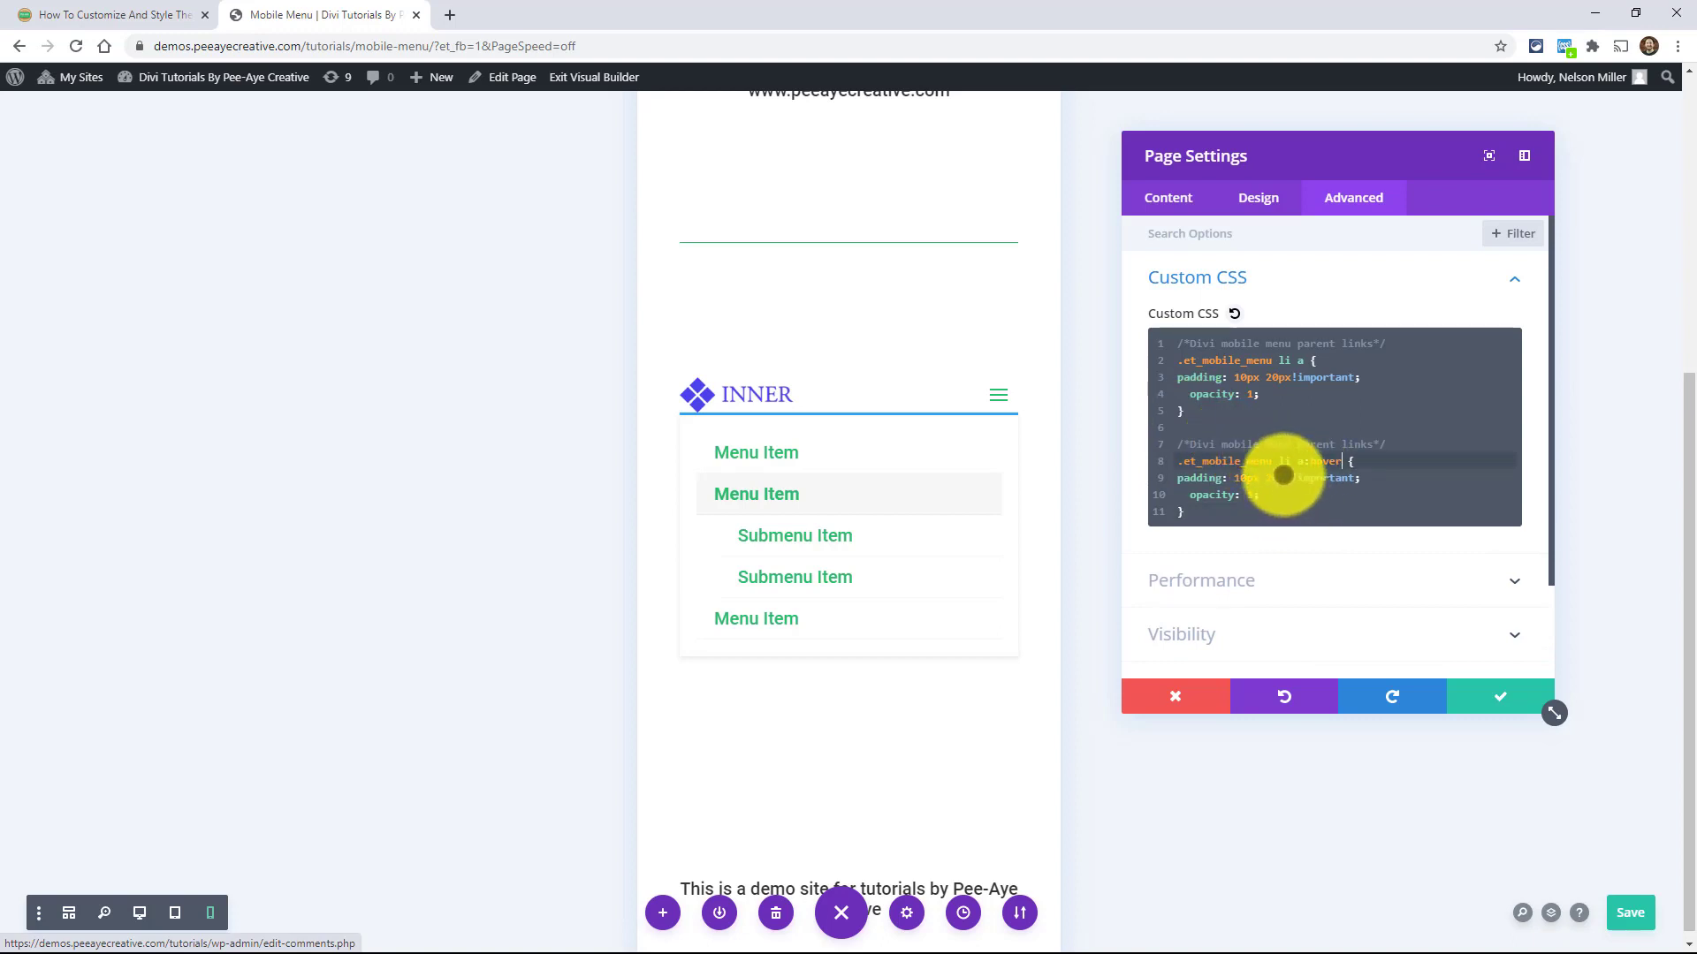
{"action": "triple_click", "coordinate": [1283, 476]}
{"action": "key", "text": "BackSpace"}
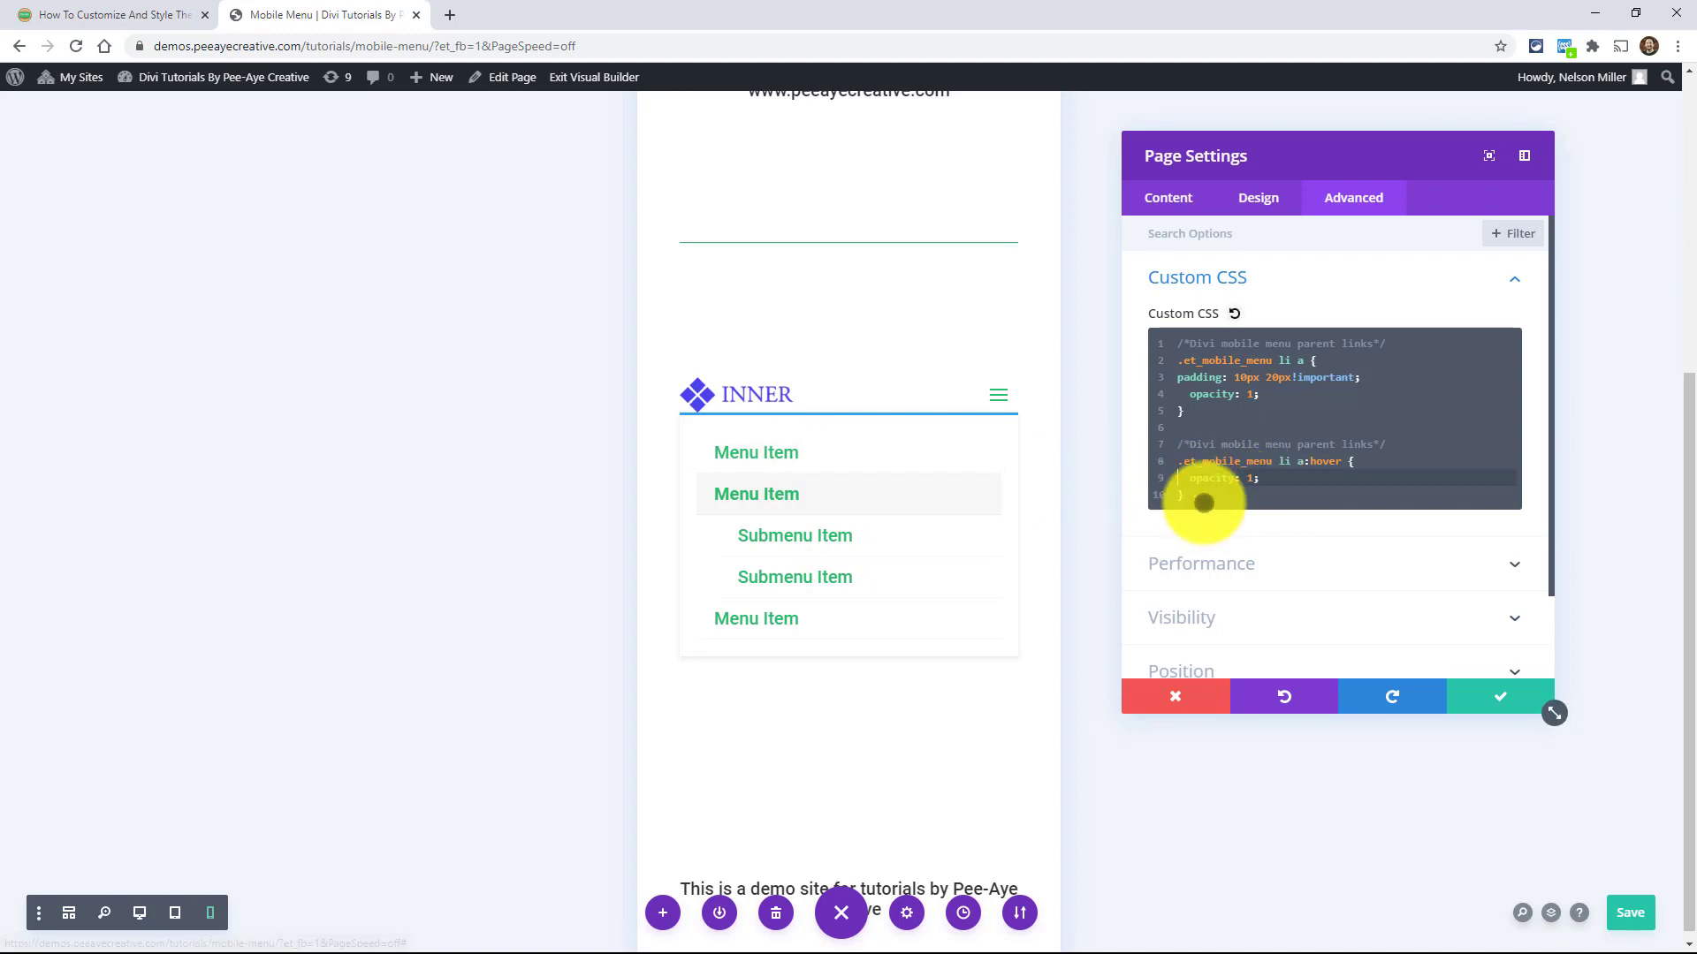
{"action": "left_click_drag", "start_coordinate": [1196, 496], "coordinate": [1161, 447]}
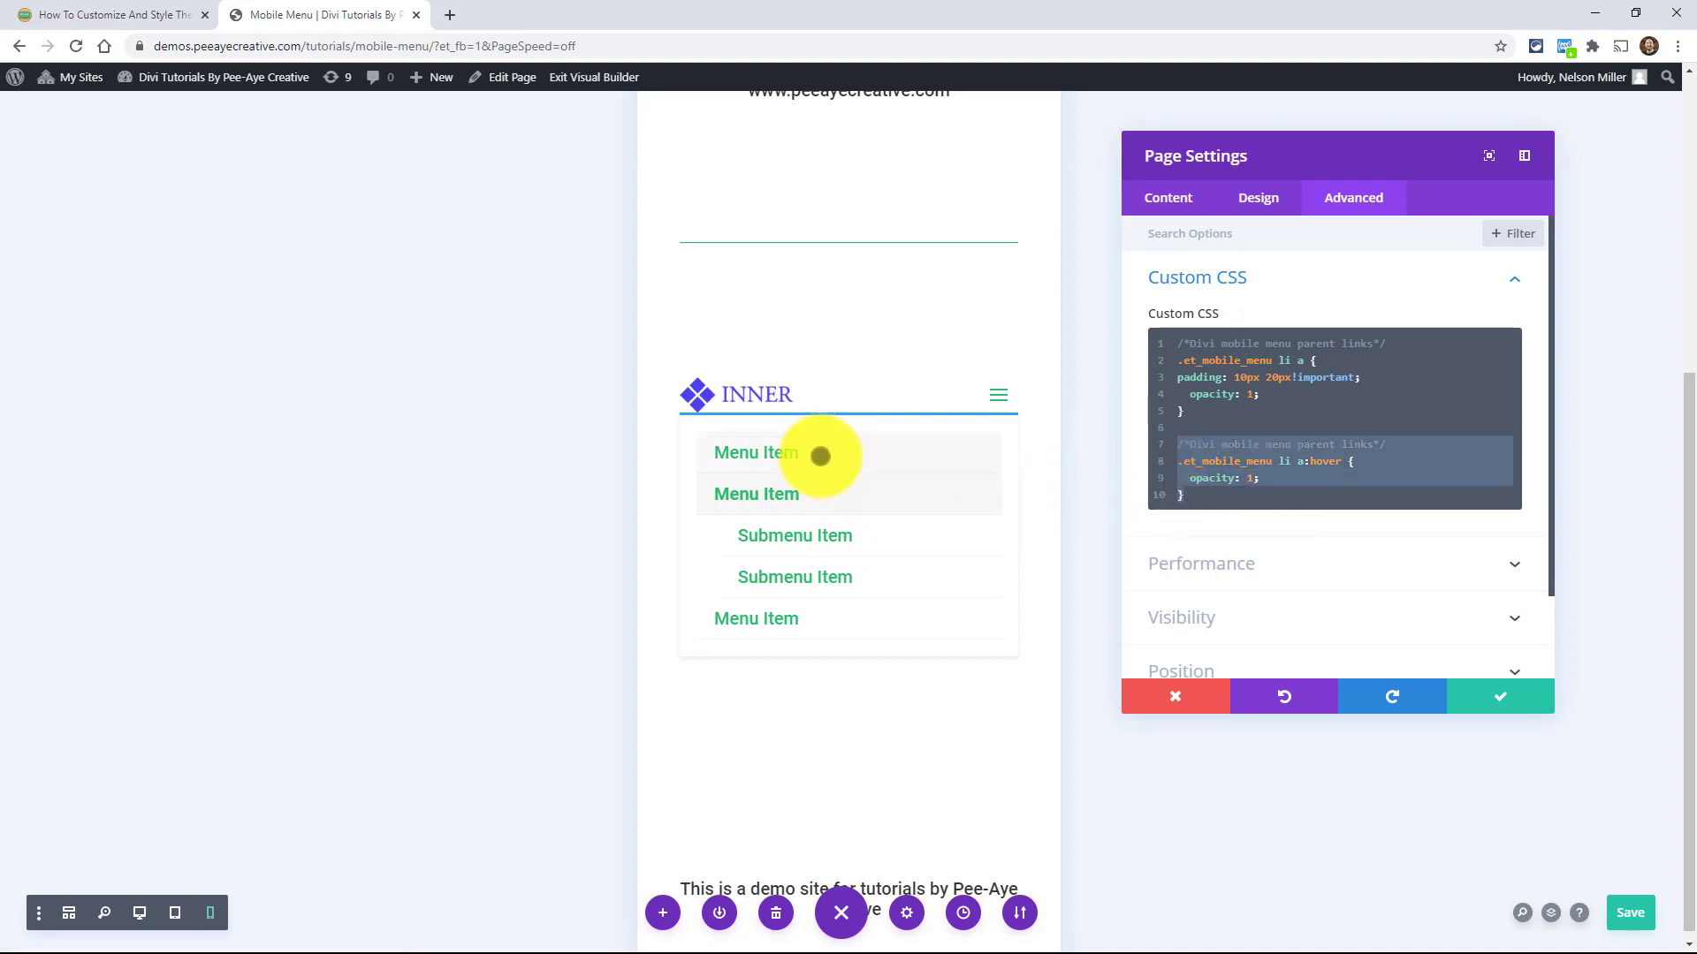
{"action": "key", "text": "BackSpace"}
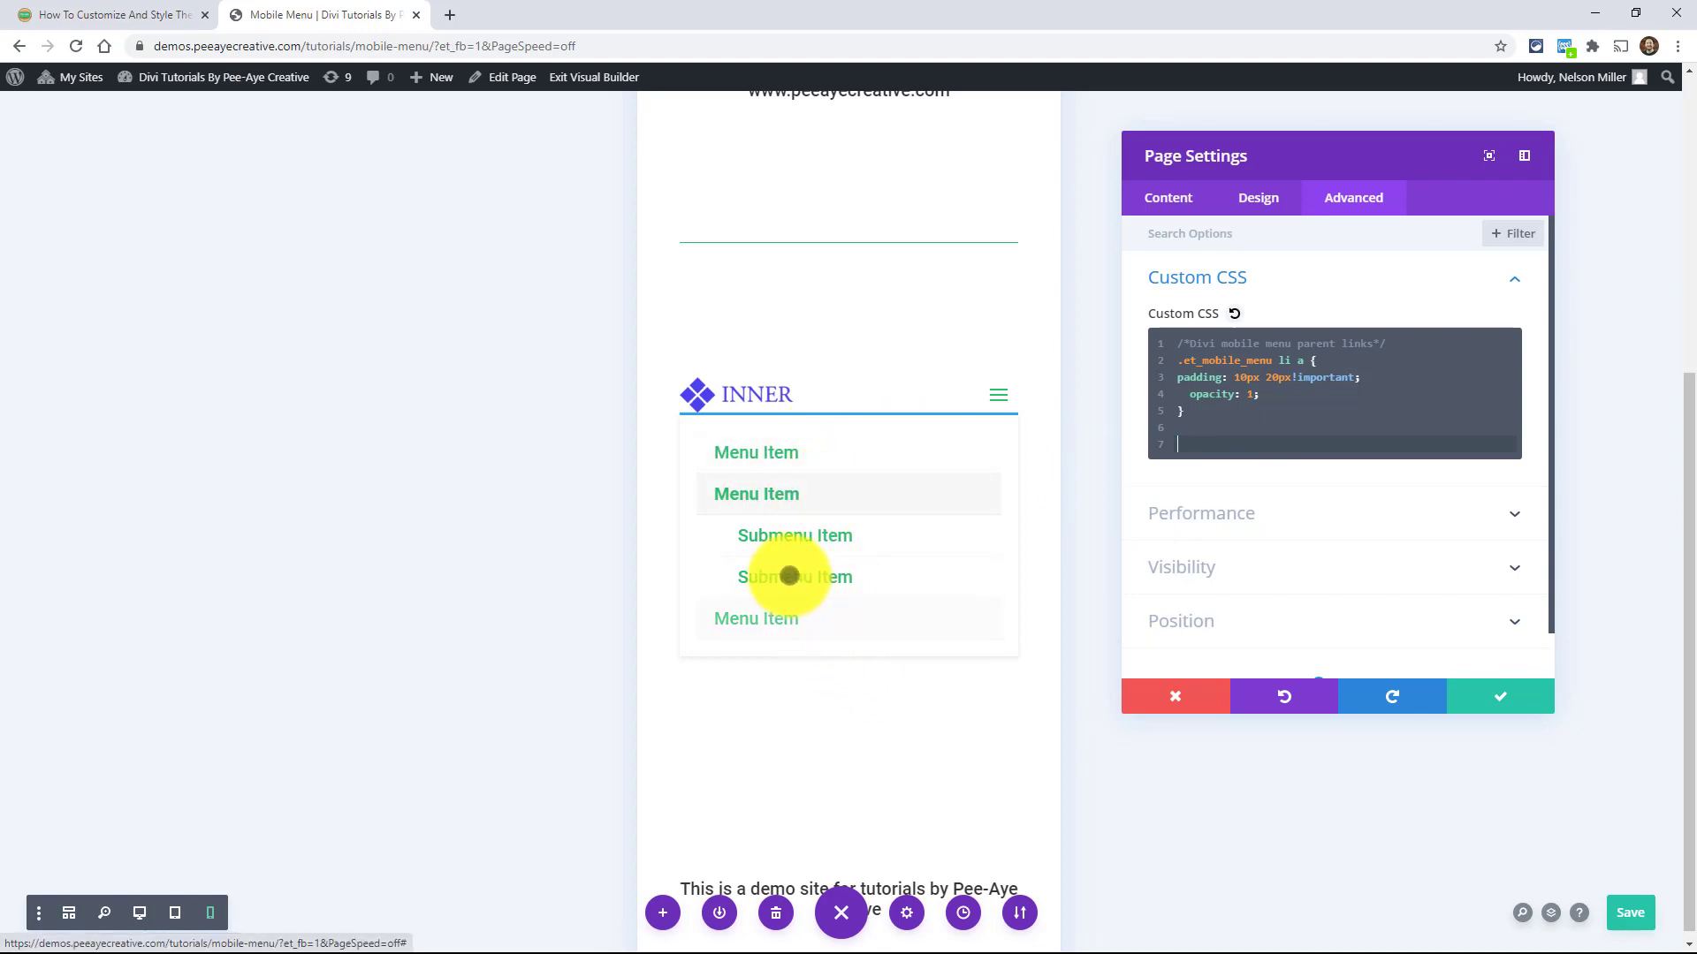
- Paste the .et_mobile_menu li a:hover rule with opacity: 1 on line 7
{"action": "left_click", "coordinate": [106, 19]}
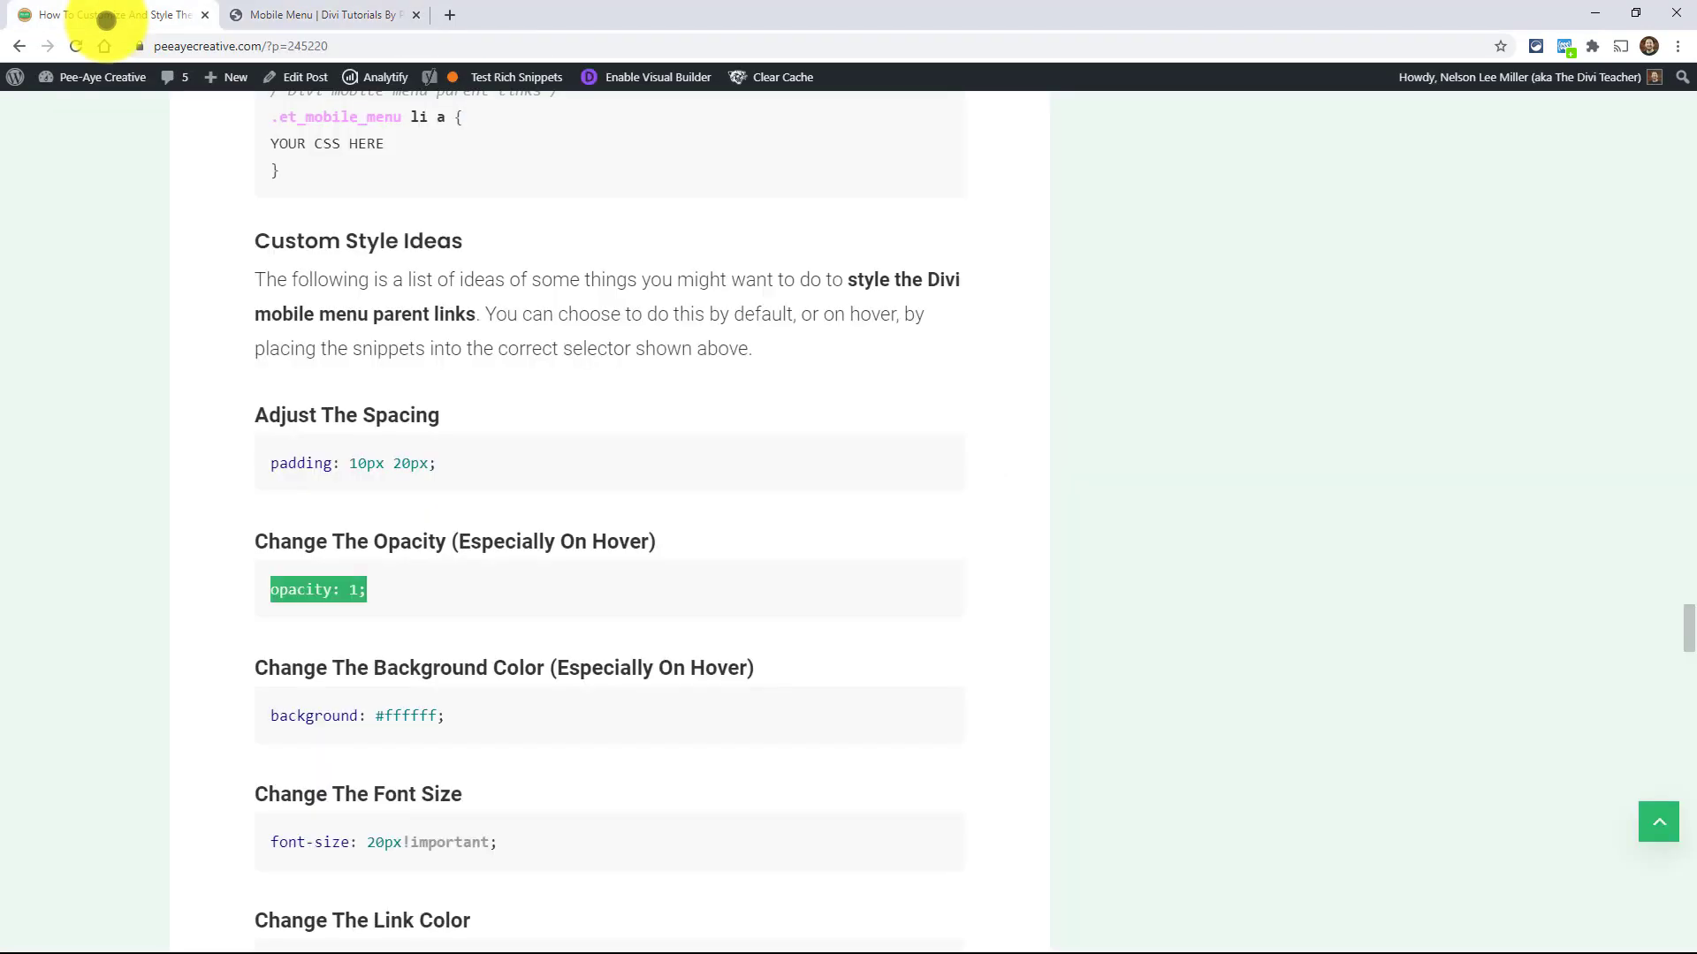
{"action": "scroll", "coordinate": [378, 613], "scroll_direction": "down", "scroll_amount": 1}
{"action": "scroll", "coordinate": [377, 613], "scroll_direction": "down", "scroll_amount": 1}
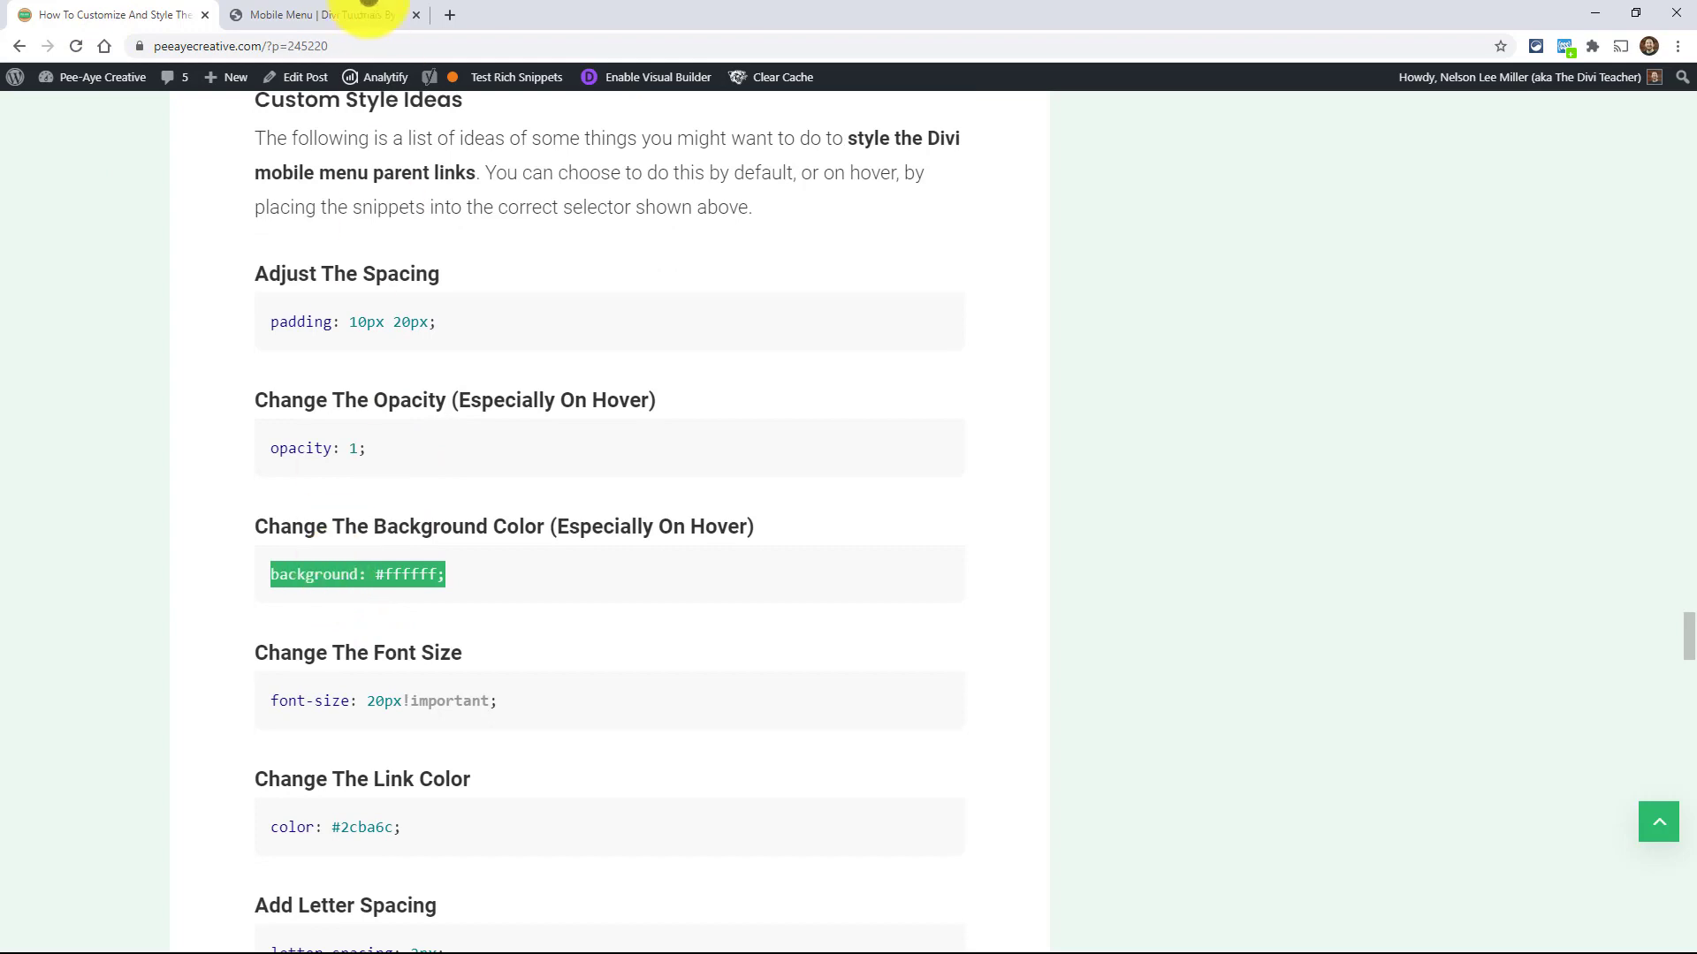
{"action": "left_click", "coordinate": [340, 15]}
{"action": "left_click", "coordinate": [1179, 444]}
{"action": "type", "text": "/*Divi mobile menu parent links*/ .et_mobile_menu li a:hover {   opacity: 1; }"}
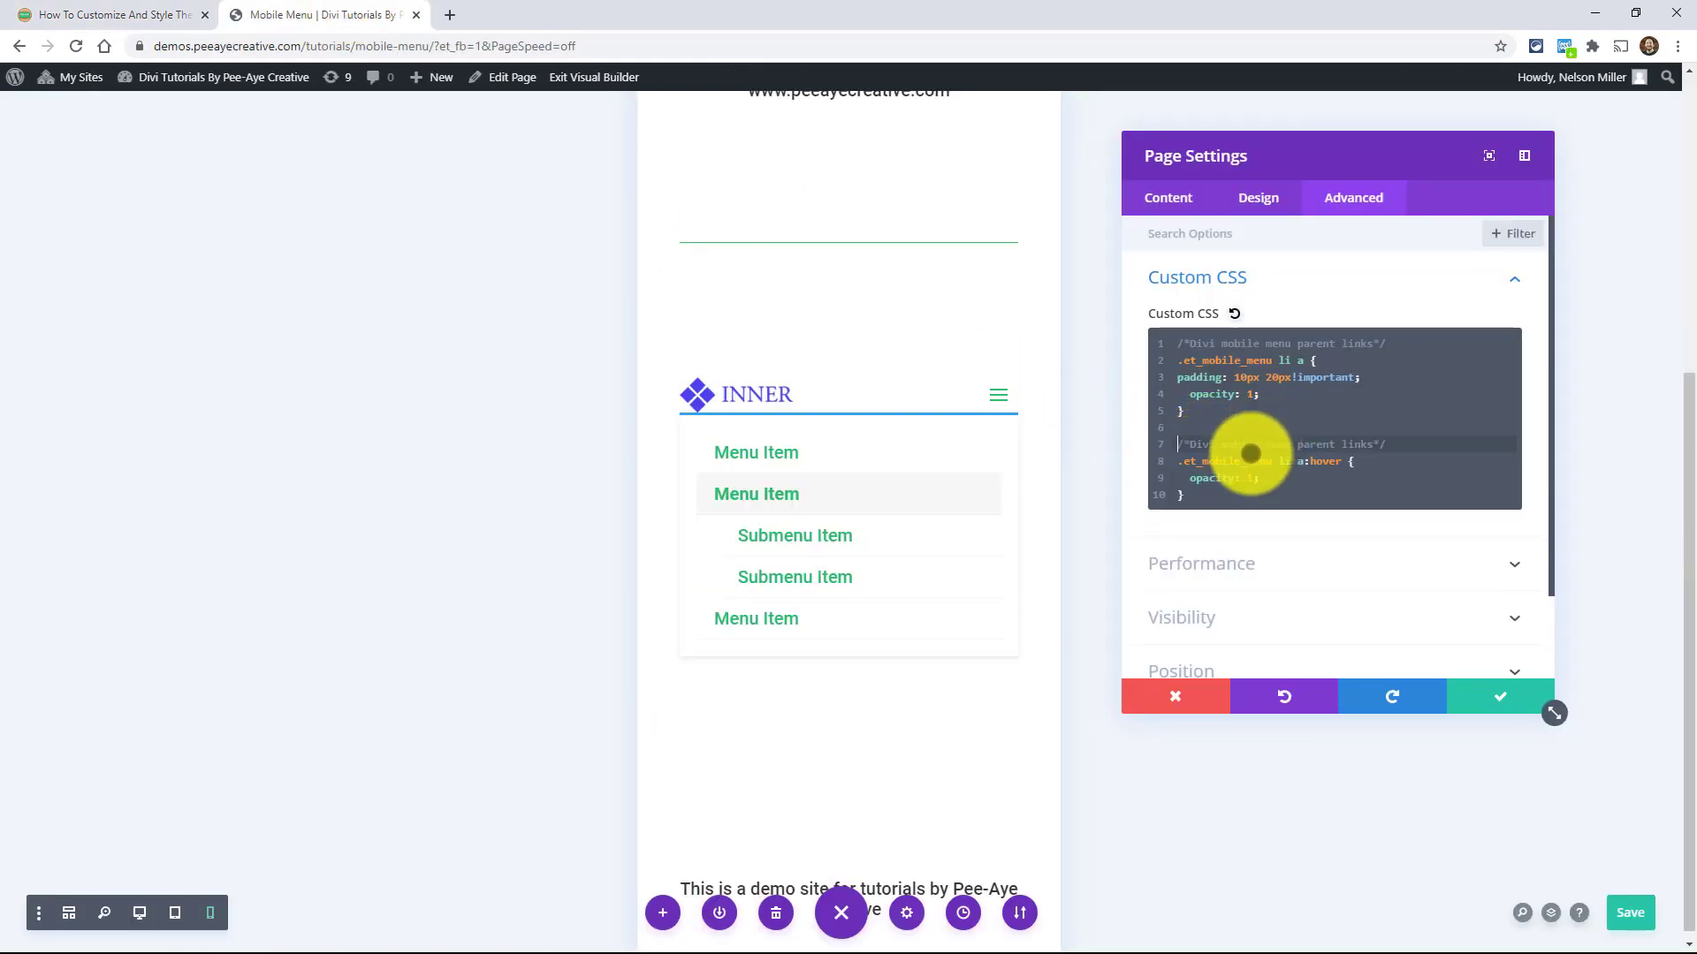
- Add background: #000000; to the hover rule, changing the pasted #ffffff
{"action": "left_click", "coordinate": [1266, 475]}
{"action": "key", "text": "Return"}
{"action": "type", "text": "background: #ffffff;"}
{"action": "key", "text": "Return"}
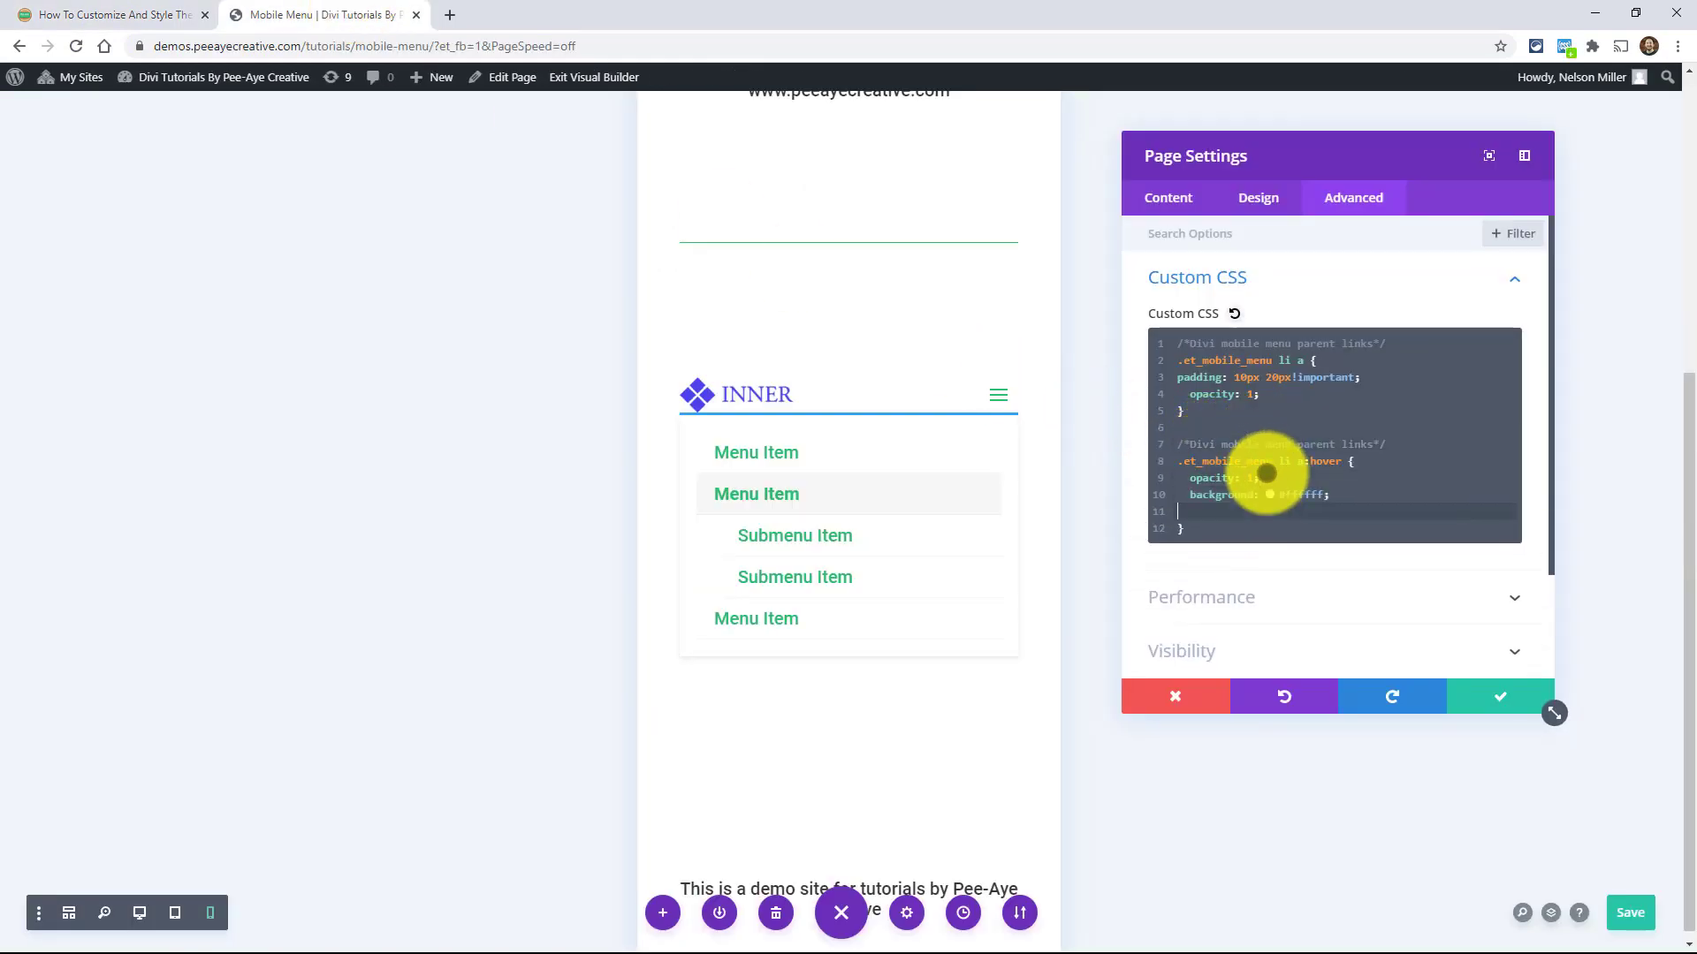
{"action": "double_click", "coordinate": [1308, 494]}
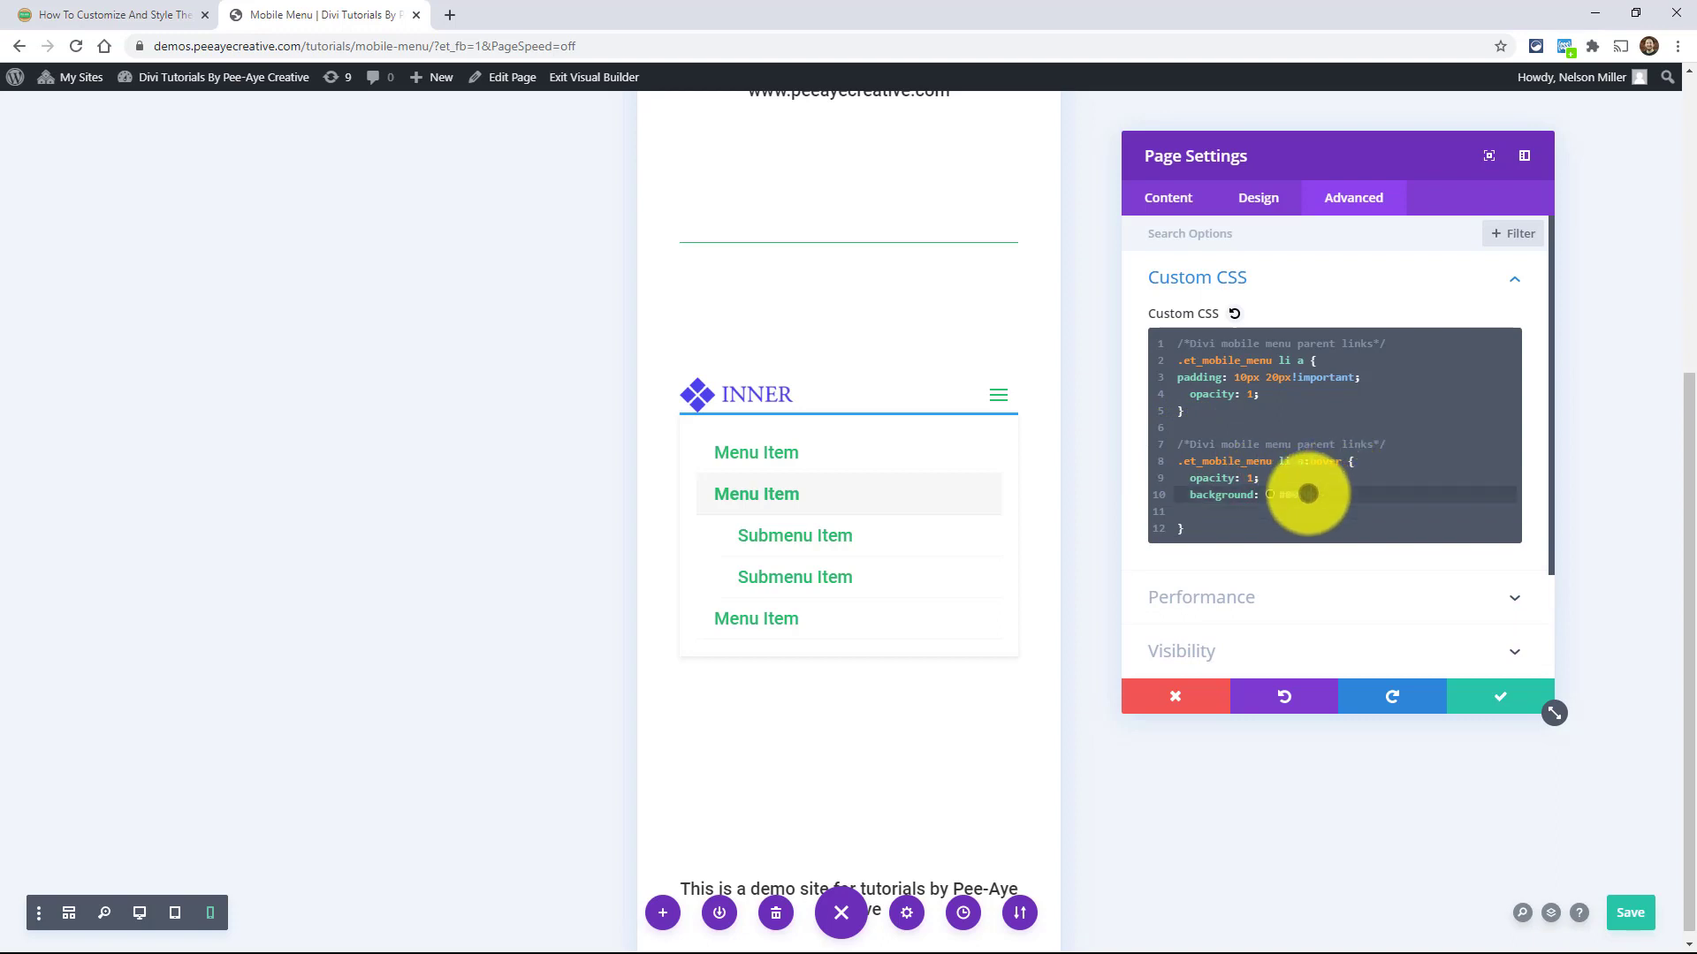
{"action": "type", "text": "000000;"}
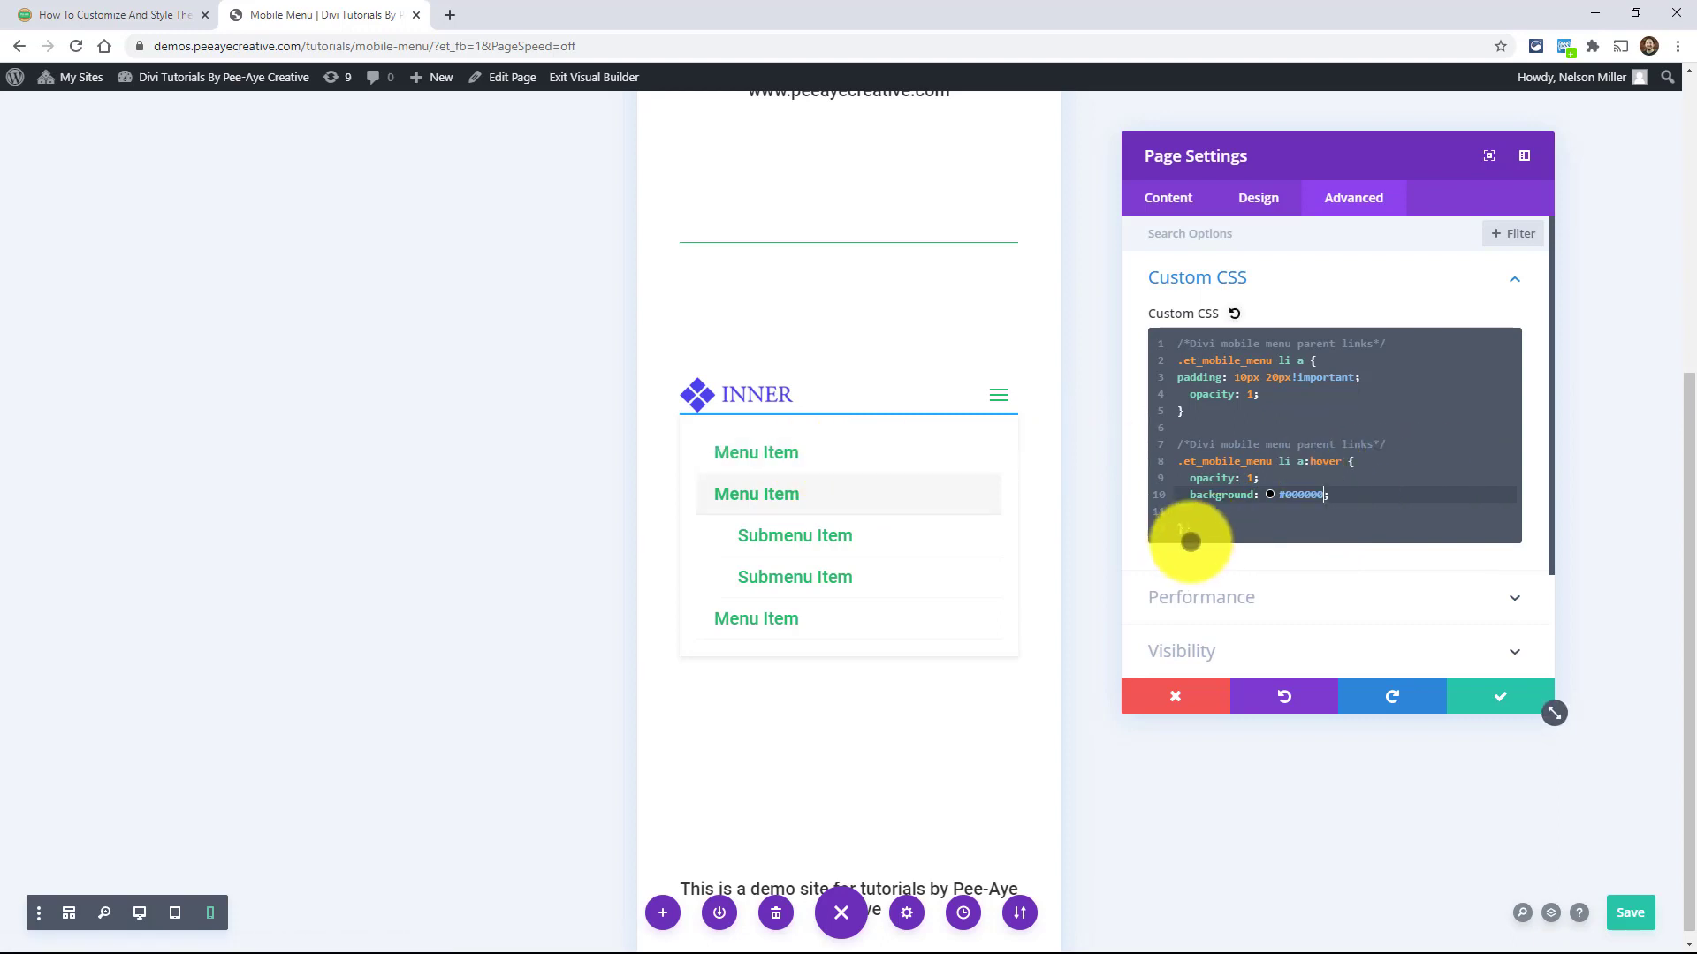
- Add border-bottom: 2px solid #000000!important; below the opacity line of the parent-links rule
{"action": "left_click", "coordinate": [82, 14]}
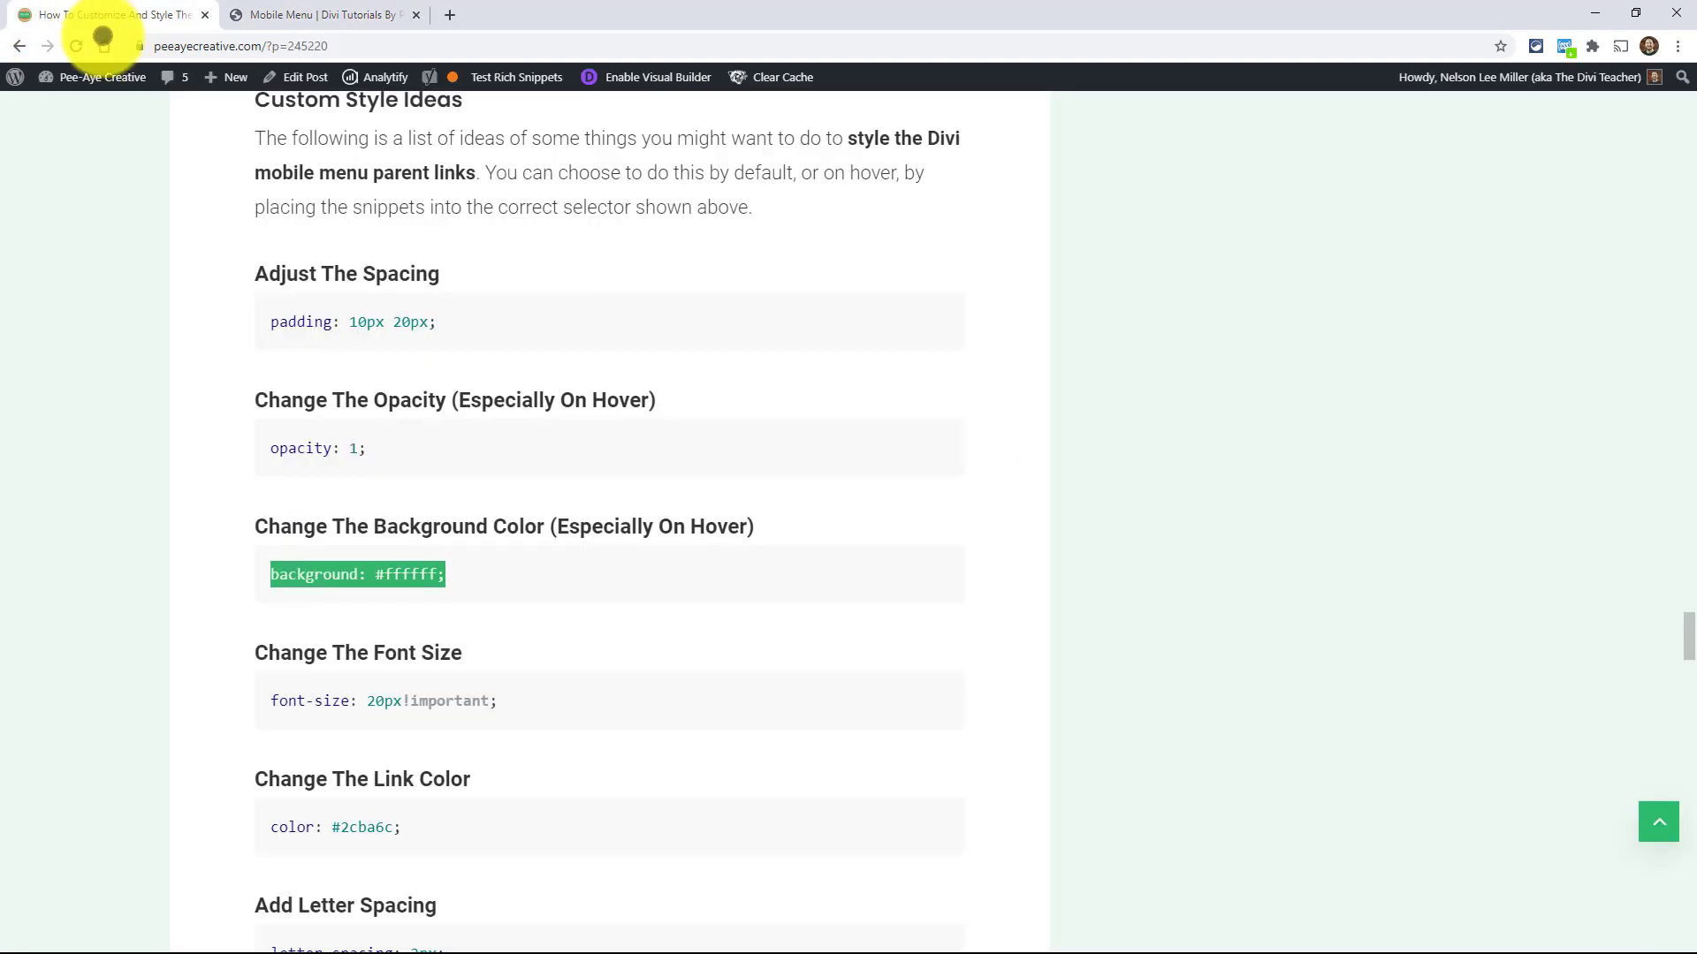
{"action": "scroll", "coordinate": [349, 554], "scroll_direction": "down", "scroll_amount": 2}
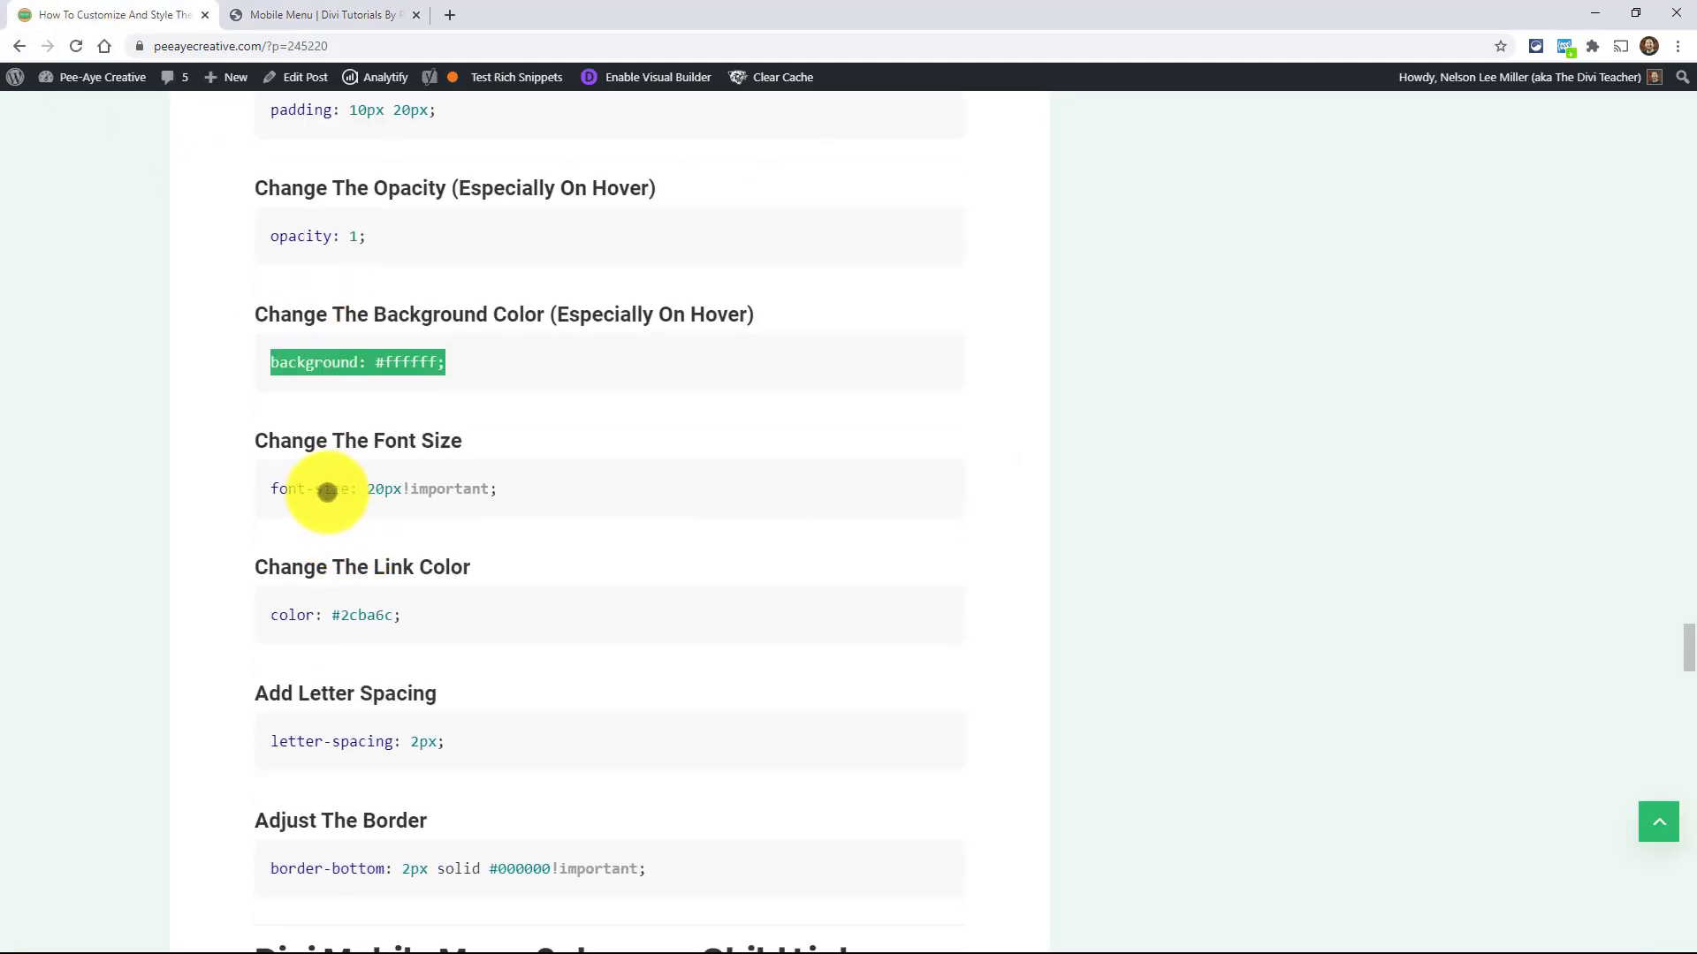
{"action": "scroll", "coordinate": [319, 495], "scroll_direction": "down", "scroll_amount": 2}
{"action": "scroll", "coordinate": [318, 497], "scroll_direction": "down", "scroll_amount": 1}
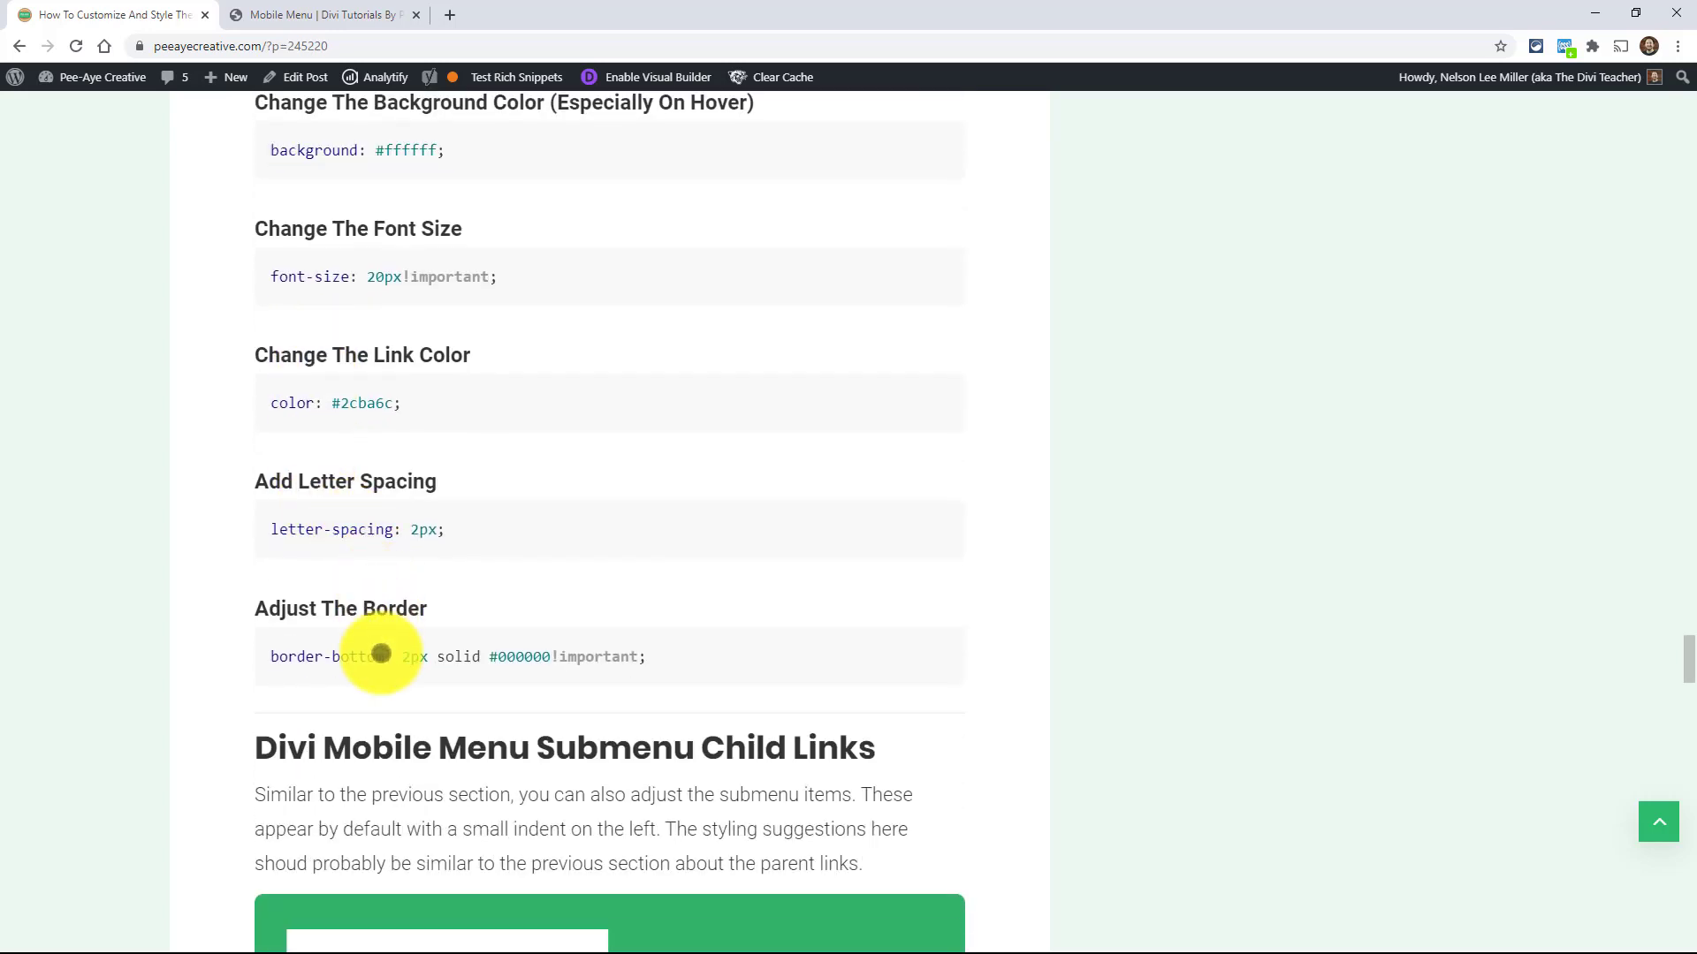
{"action": "left_click", "coordinate": [381, 653]}
{"action": "key", "text": "ctrl+c"}
{"action": "left_click", "coordinate": [290, 7]}
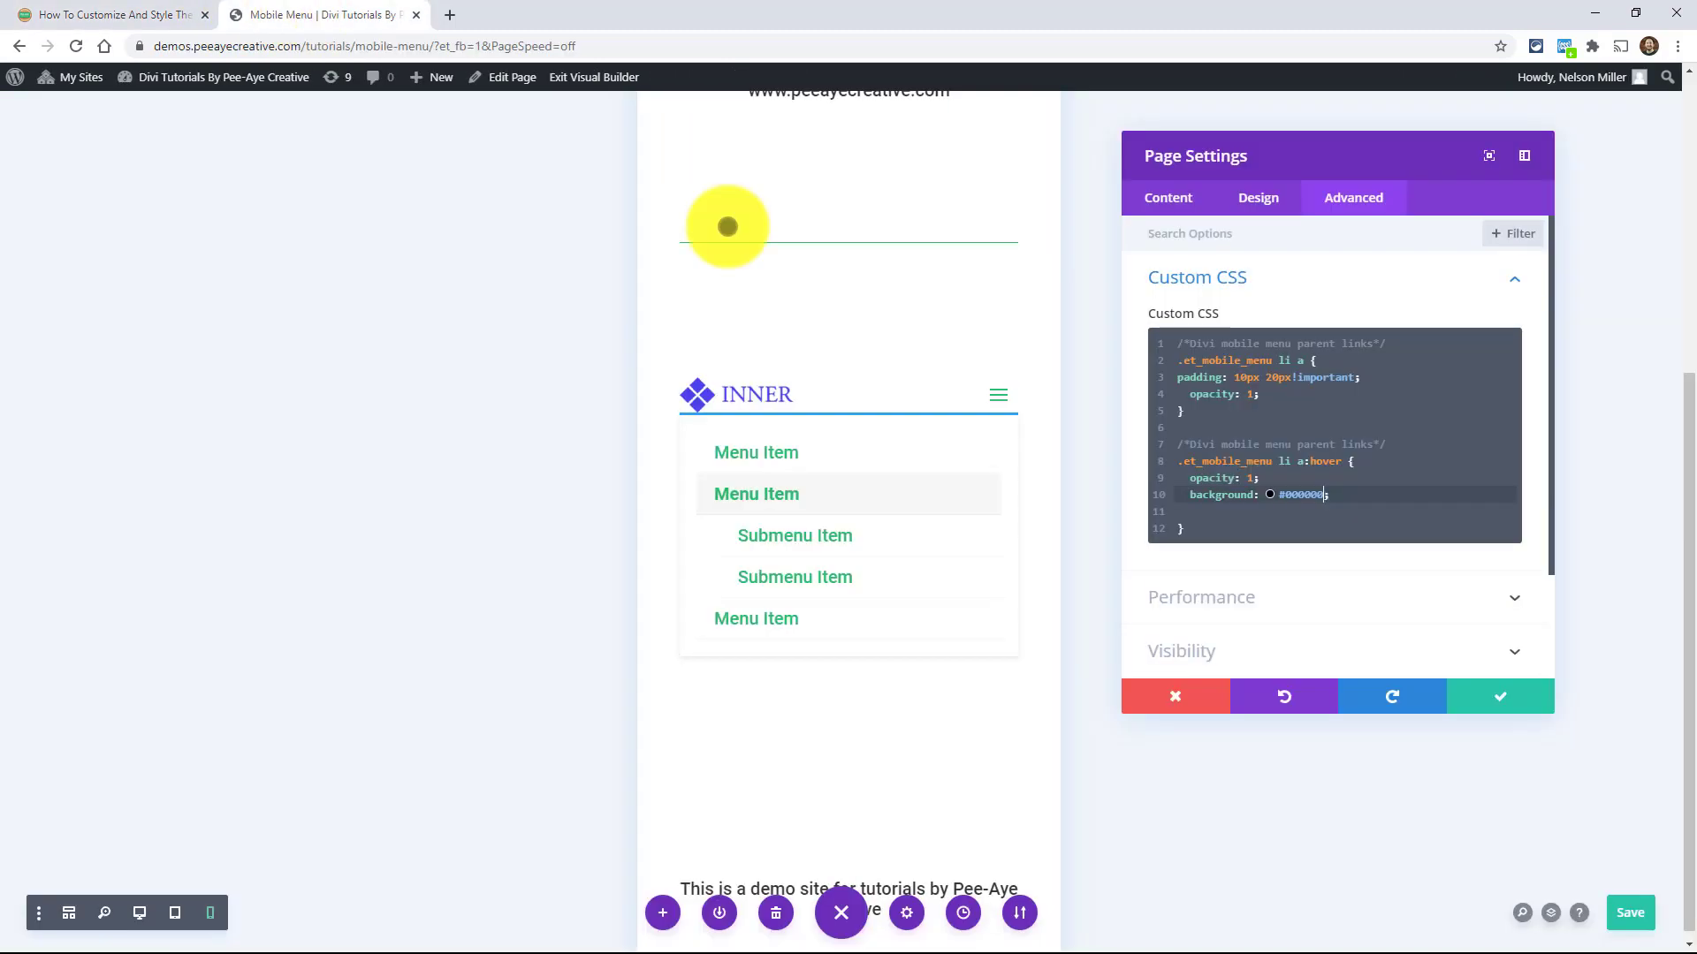
{"action": "left_click", "coordinate": [1267, 398]}
{"action": "key", "text": "Return"}
{"action": "key", "text": "ctrl+v"}
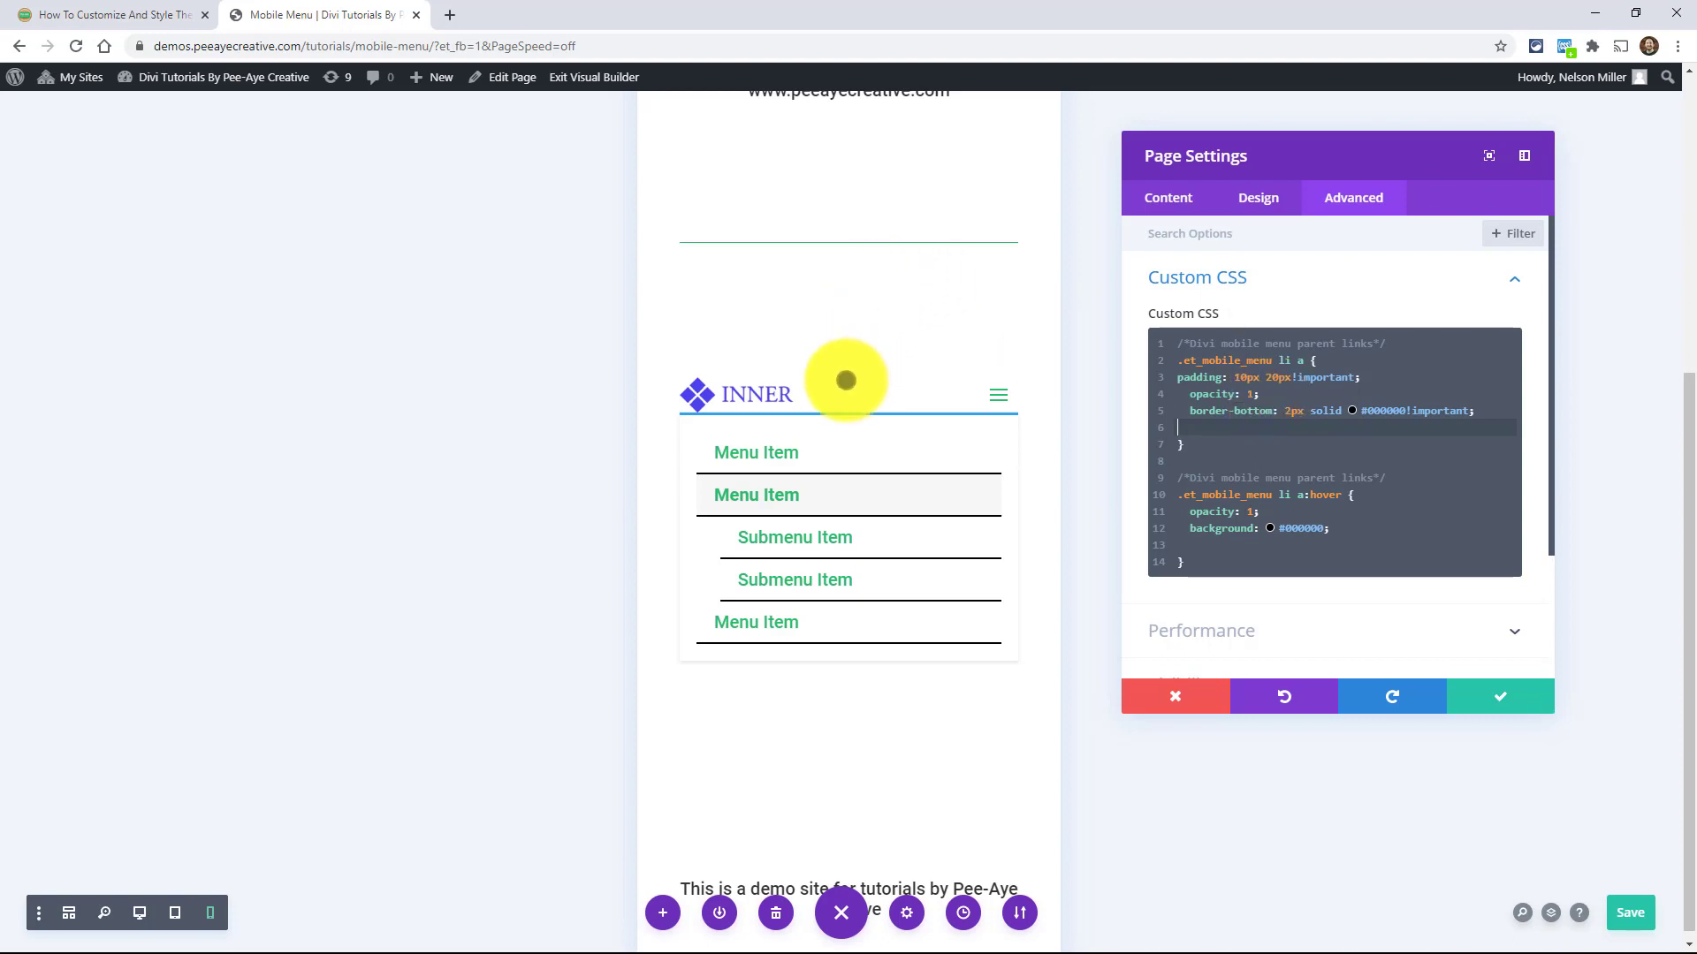
- Paste the font-size!important declaration and change its value digit to 2
{"action": "left_click", "coordinate": [49, 11]}
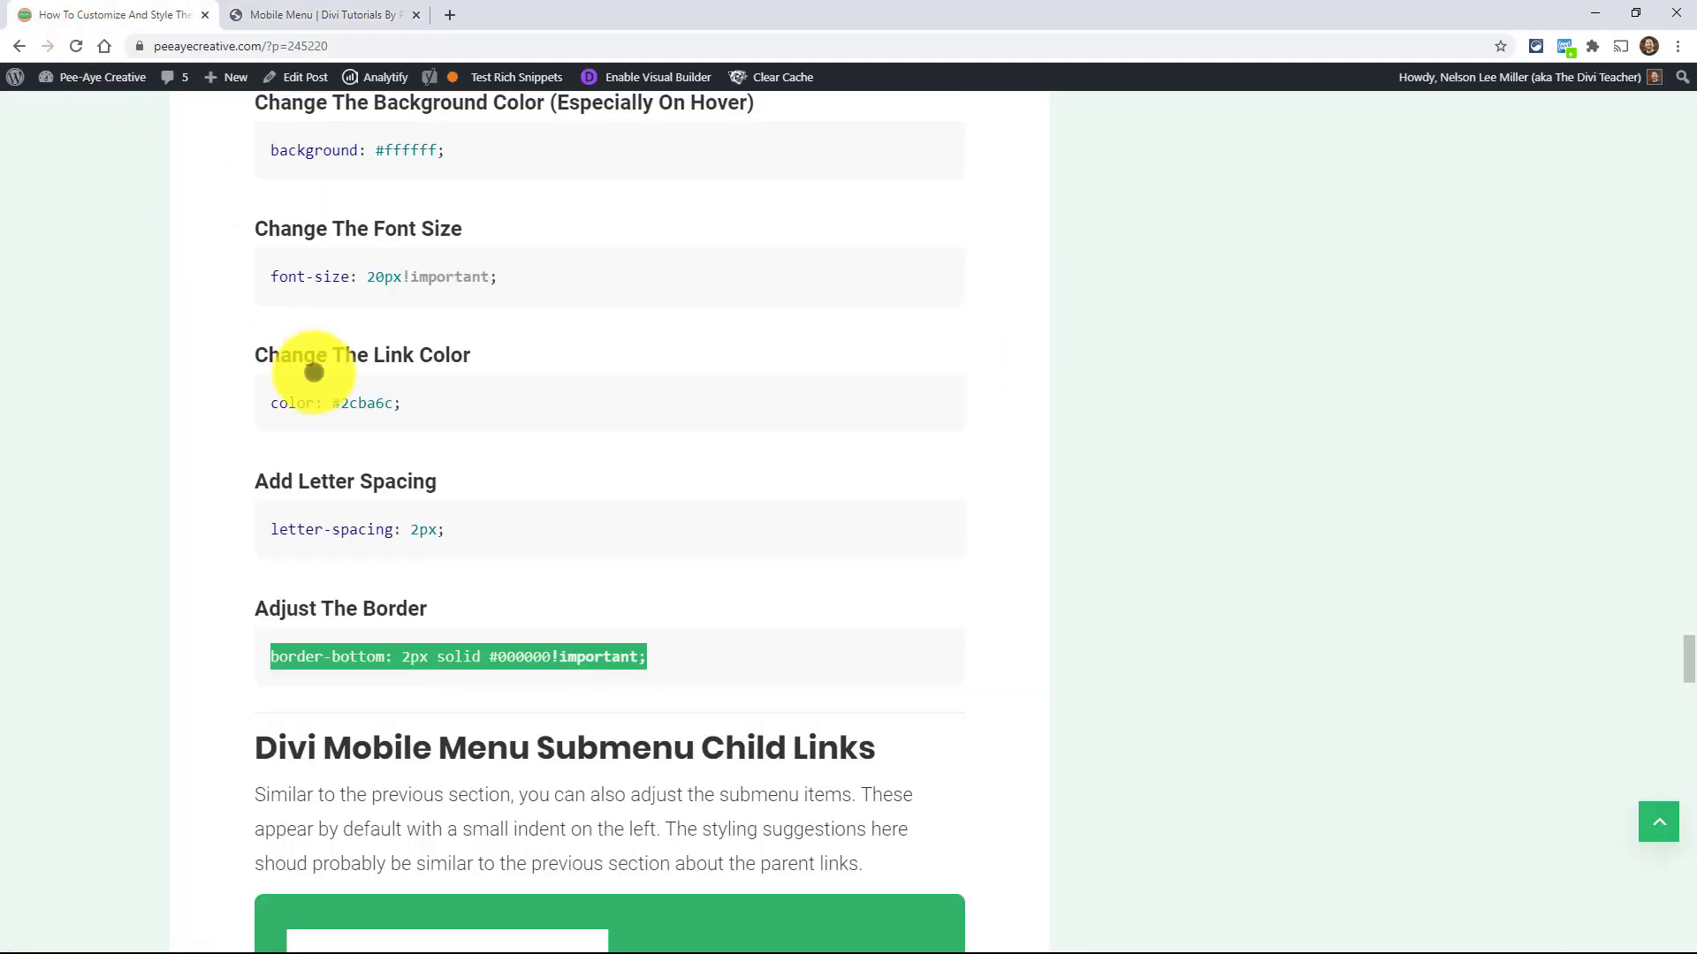
{"action": "scroll", "coordinate": [379, 400], "scroll_direction": "up", "scroll_amount": 1}
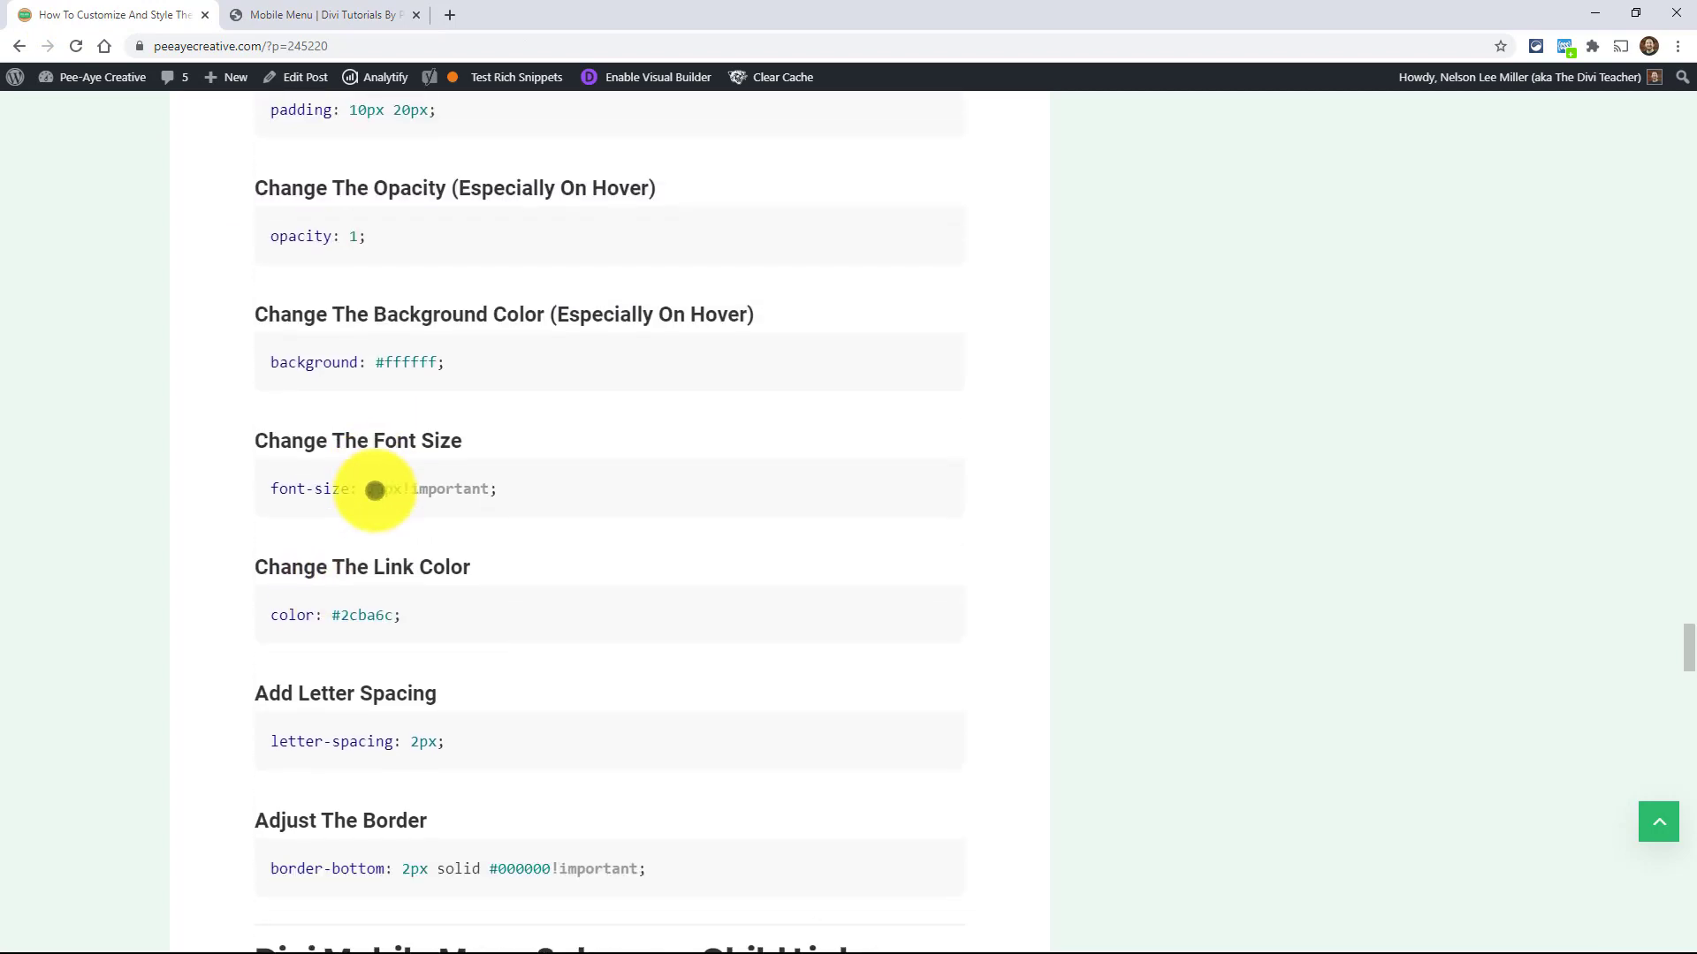
{"action": "left_click", "coordinate": [374, 489]}
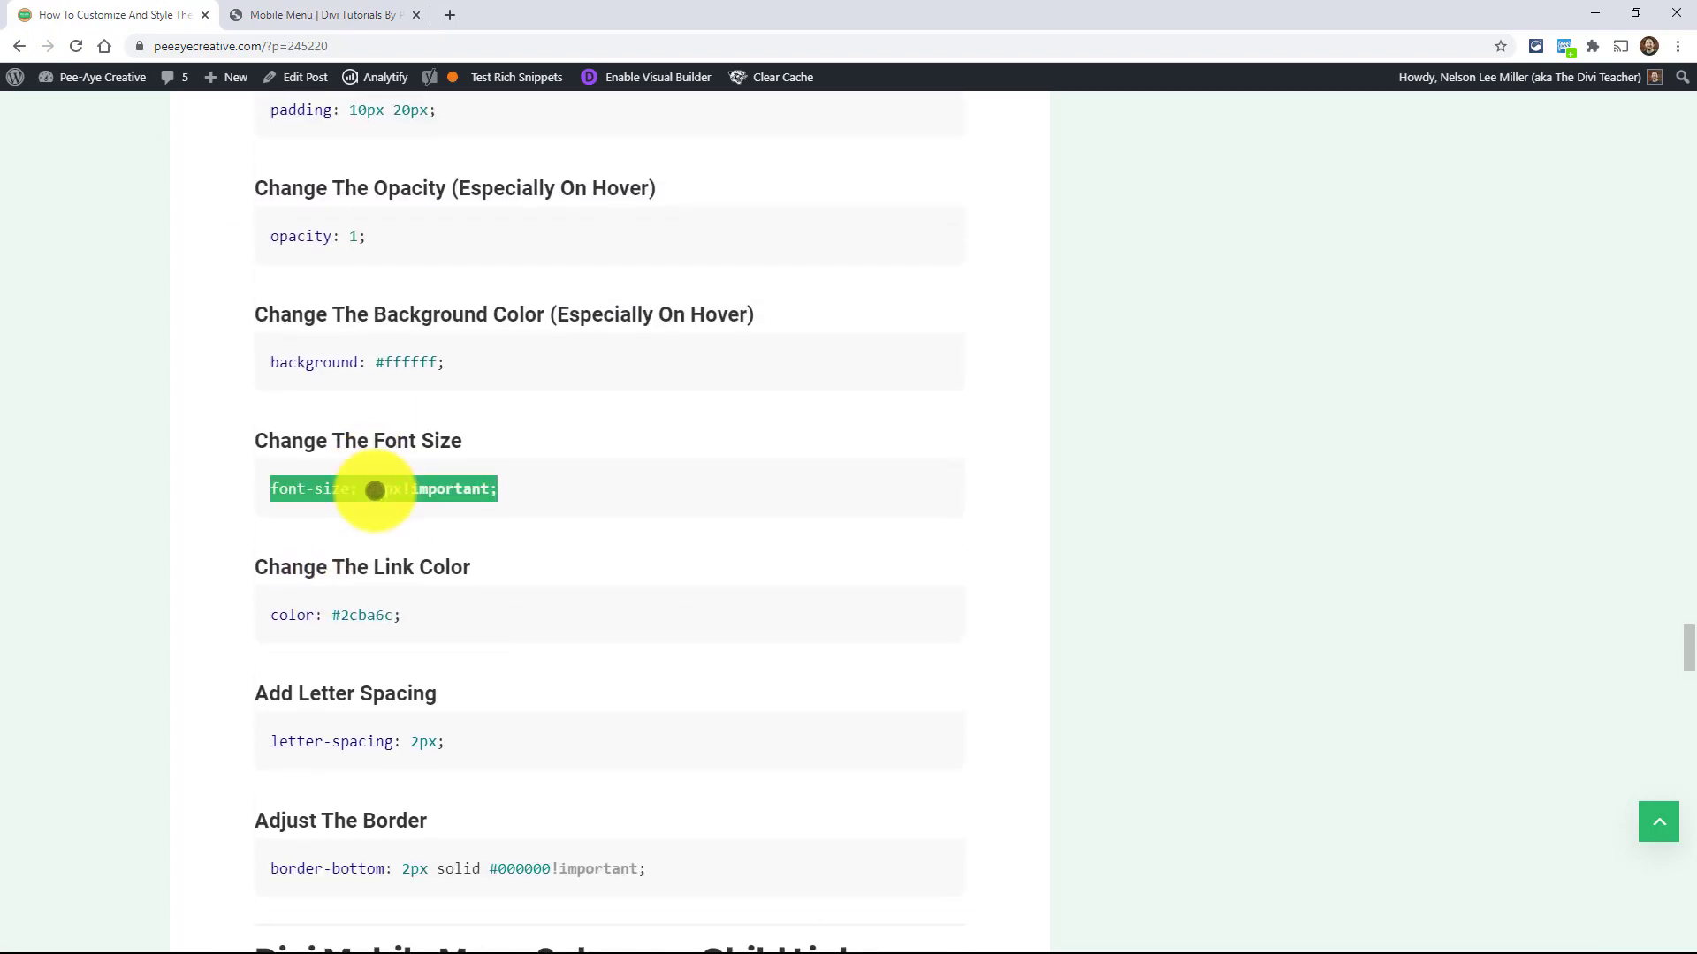
{"action": "left_click", "coordinate": [280, 14]}
{"action": "type", "text": "font-size: 16px!important;"}
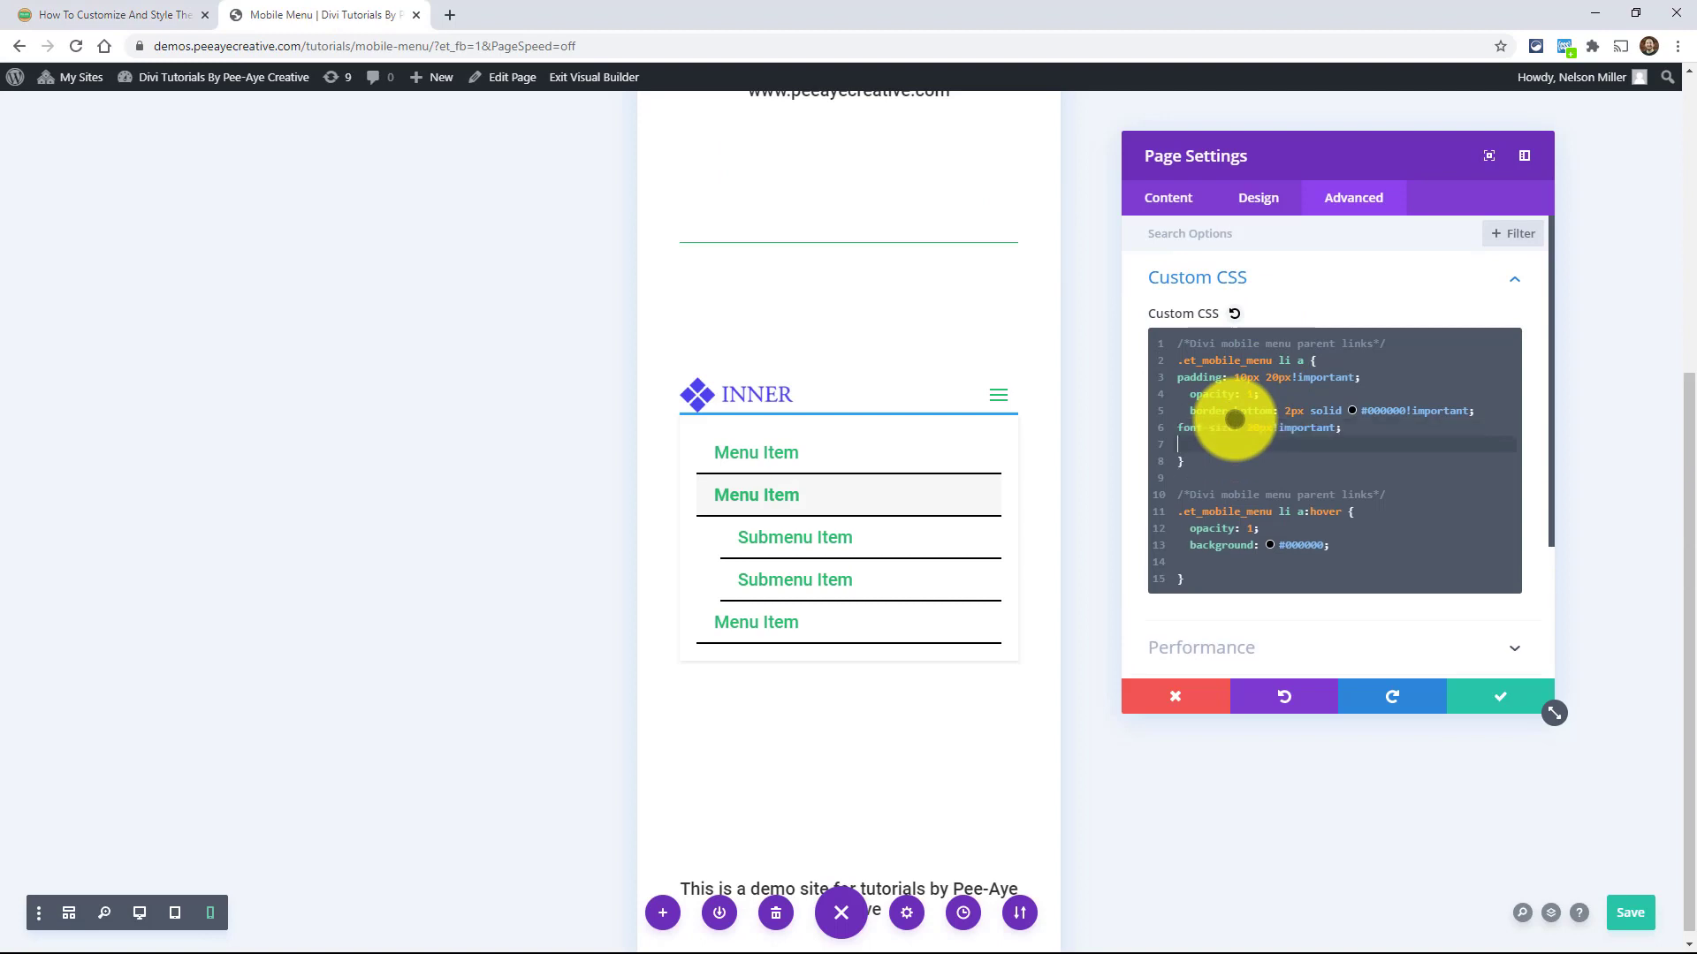
{"action": "left_click", "coordinate": [1253, 428]}
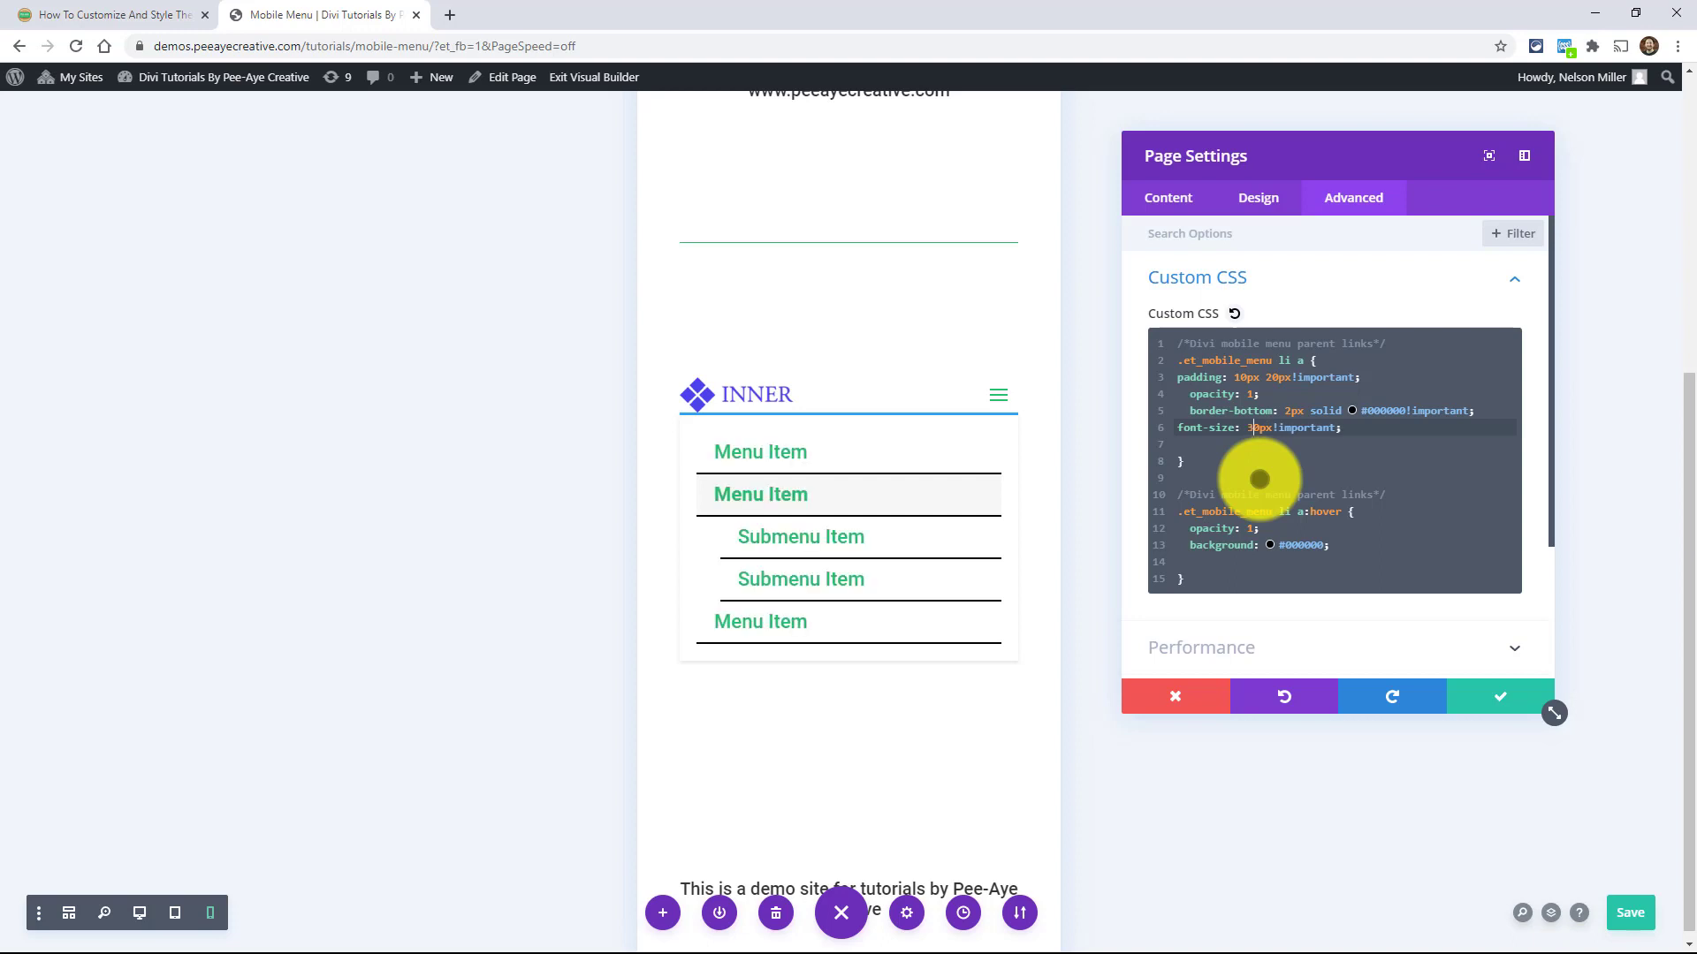
{"action": "key", "text": "BackSpace"}
{"action": "type", "text": "2"}
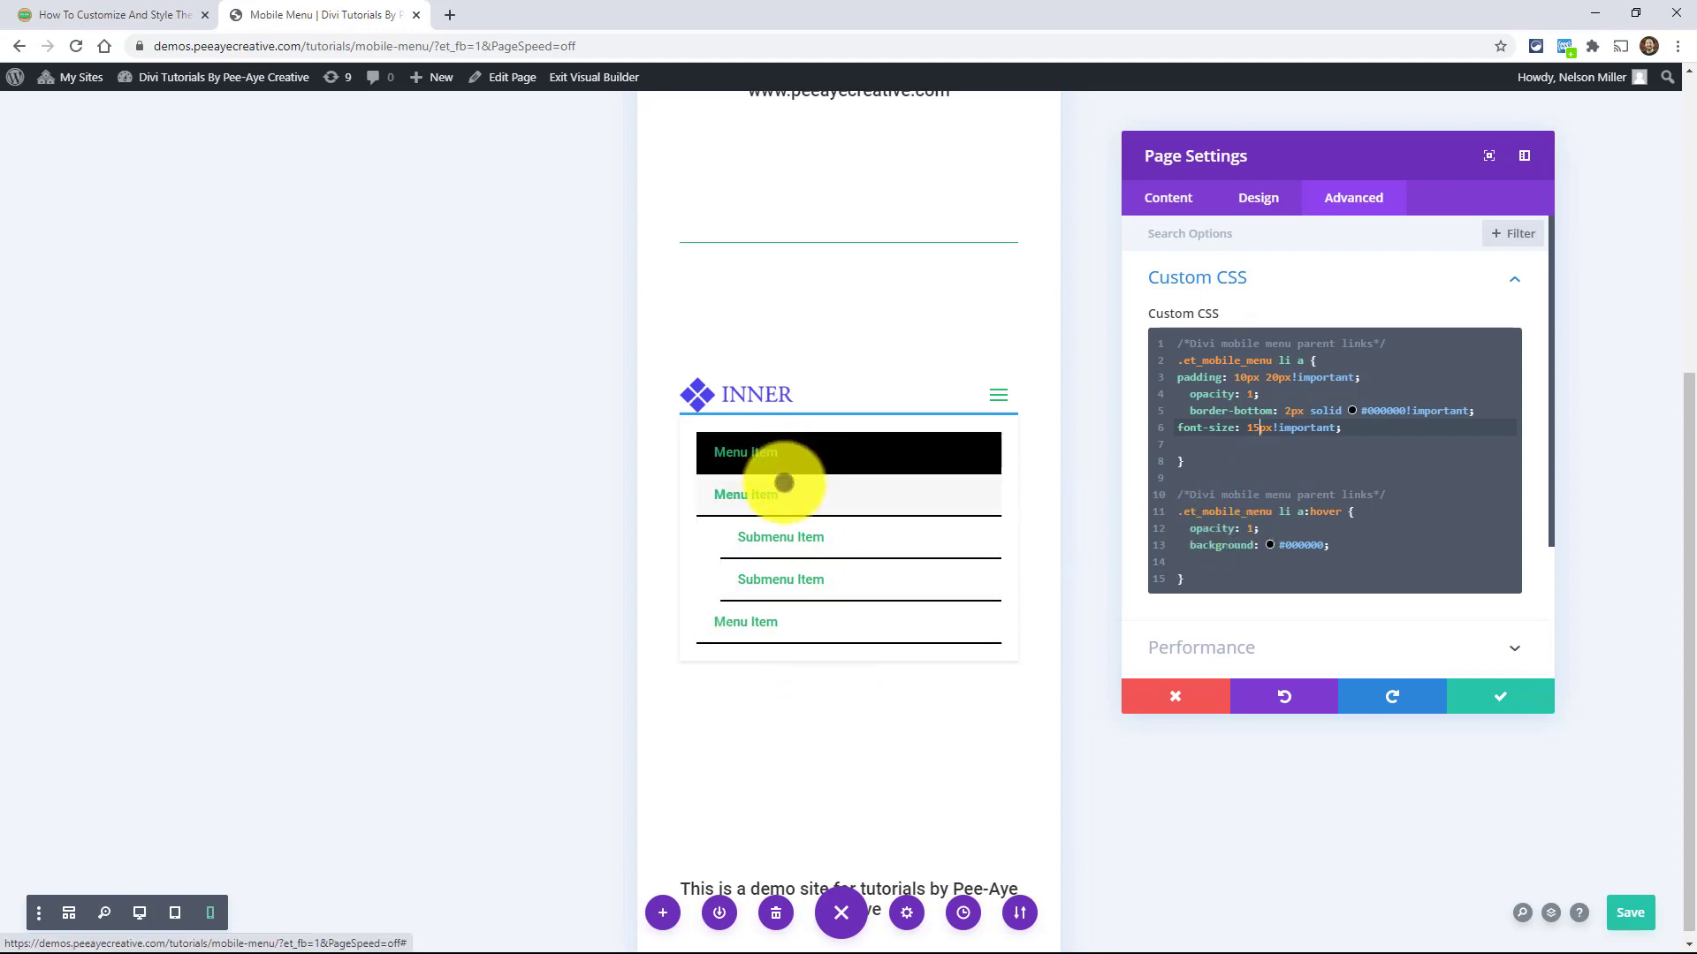
- Replace all Custom CSS with the article's submenu-links snippet
{"action": "left_click", "coordinate": [92, 7]}
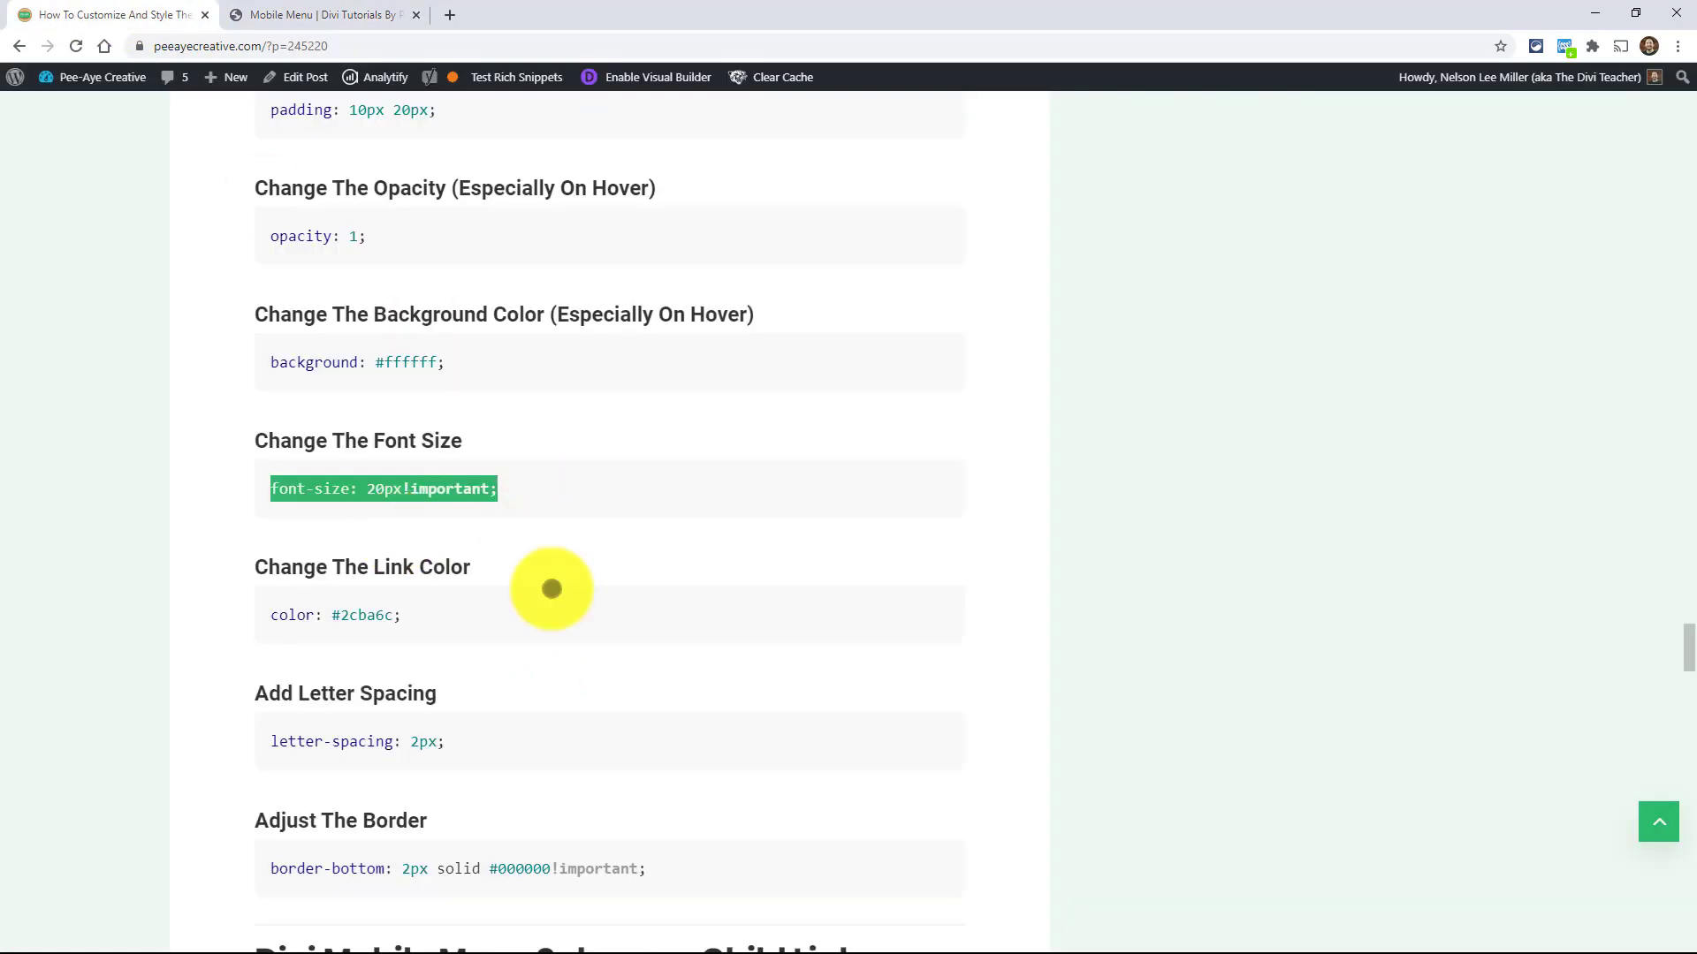
{"action": "scroll", "coordinate": [411, 570], "scroll_direction": "down", "scroll_amount": 1}
{"action": "scroll", "coordinate": [404, 580], "scroll_direction": "down", "scroll_amount": 2}
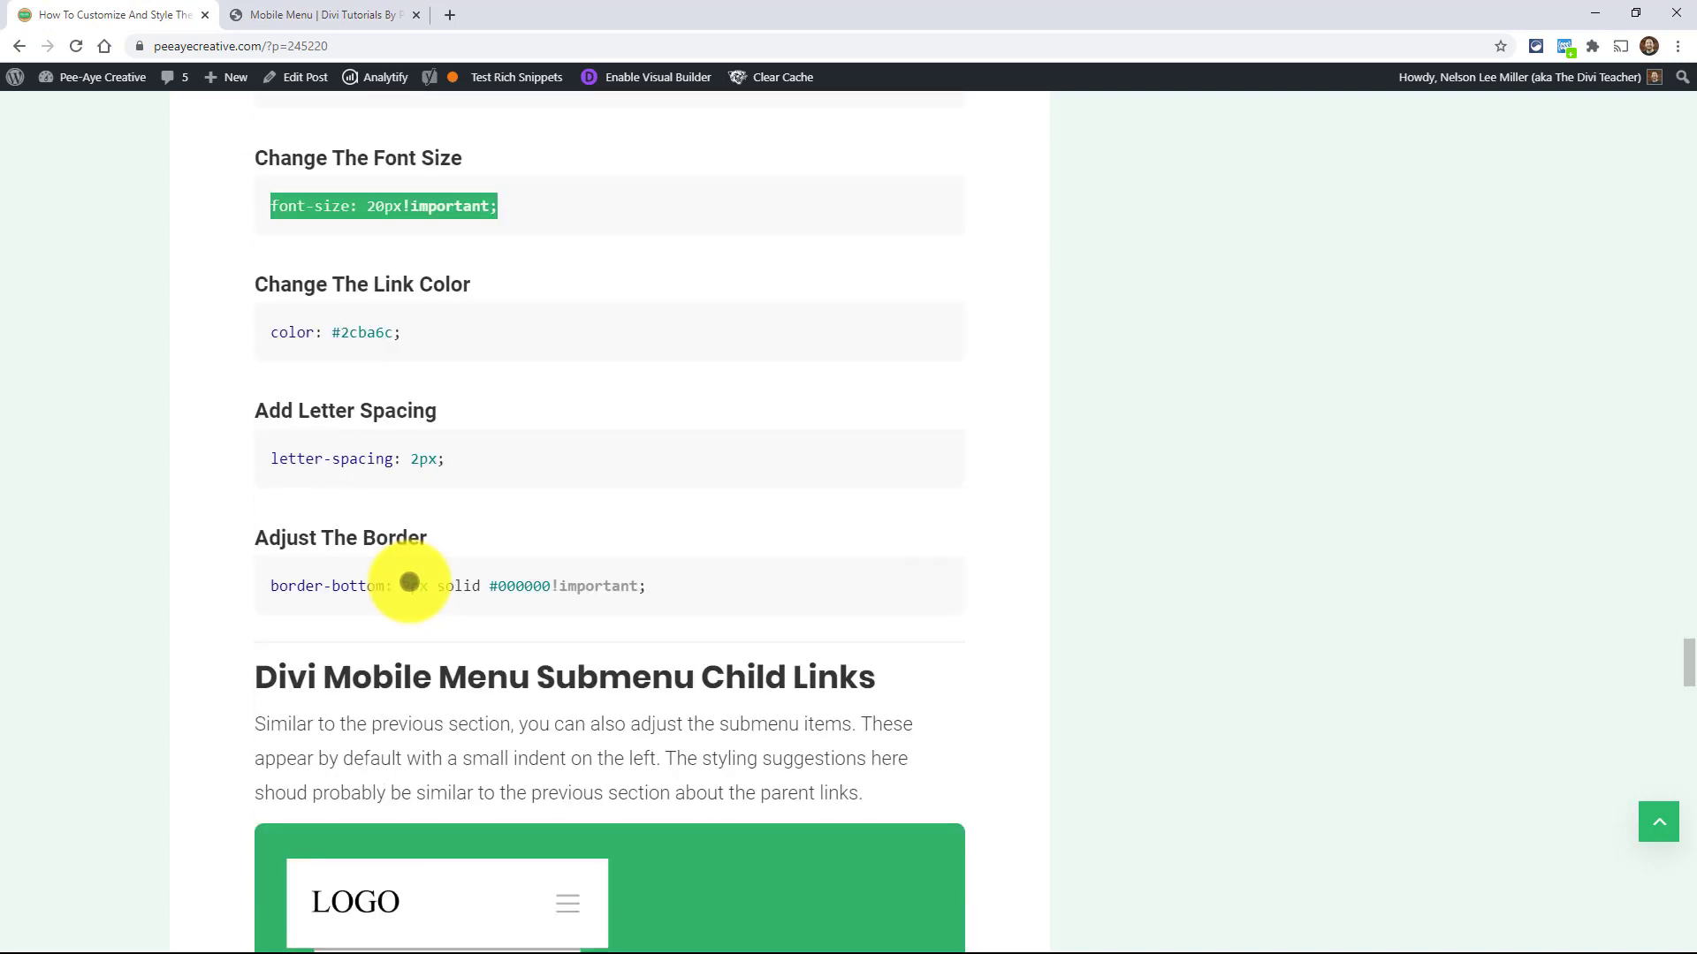
{"action": "scroll", "coordinate": [409, 582], "scroll_direction": "down", "scroll_amount": 5}
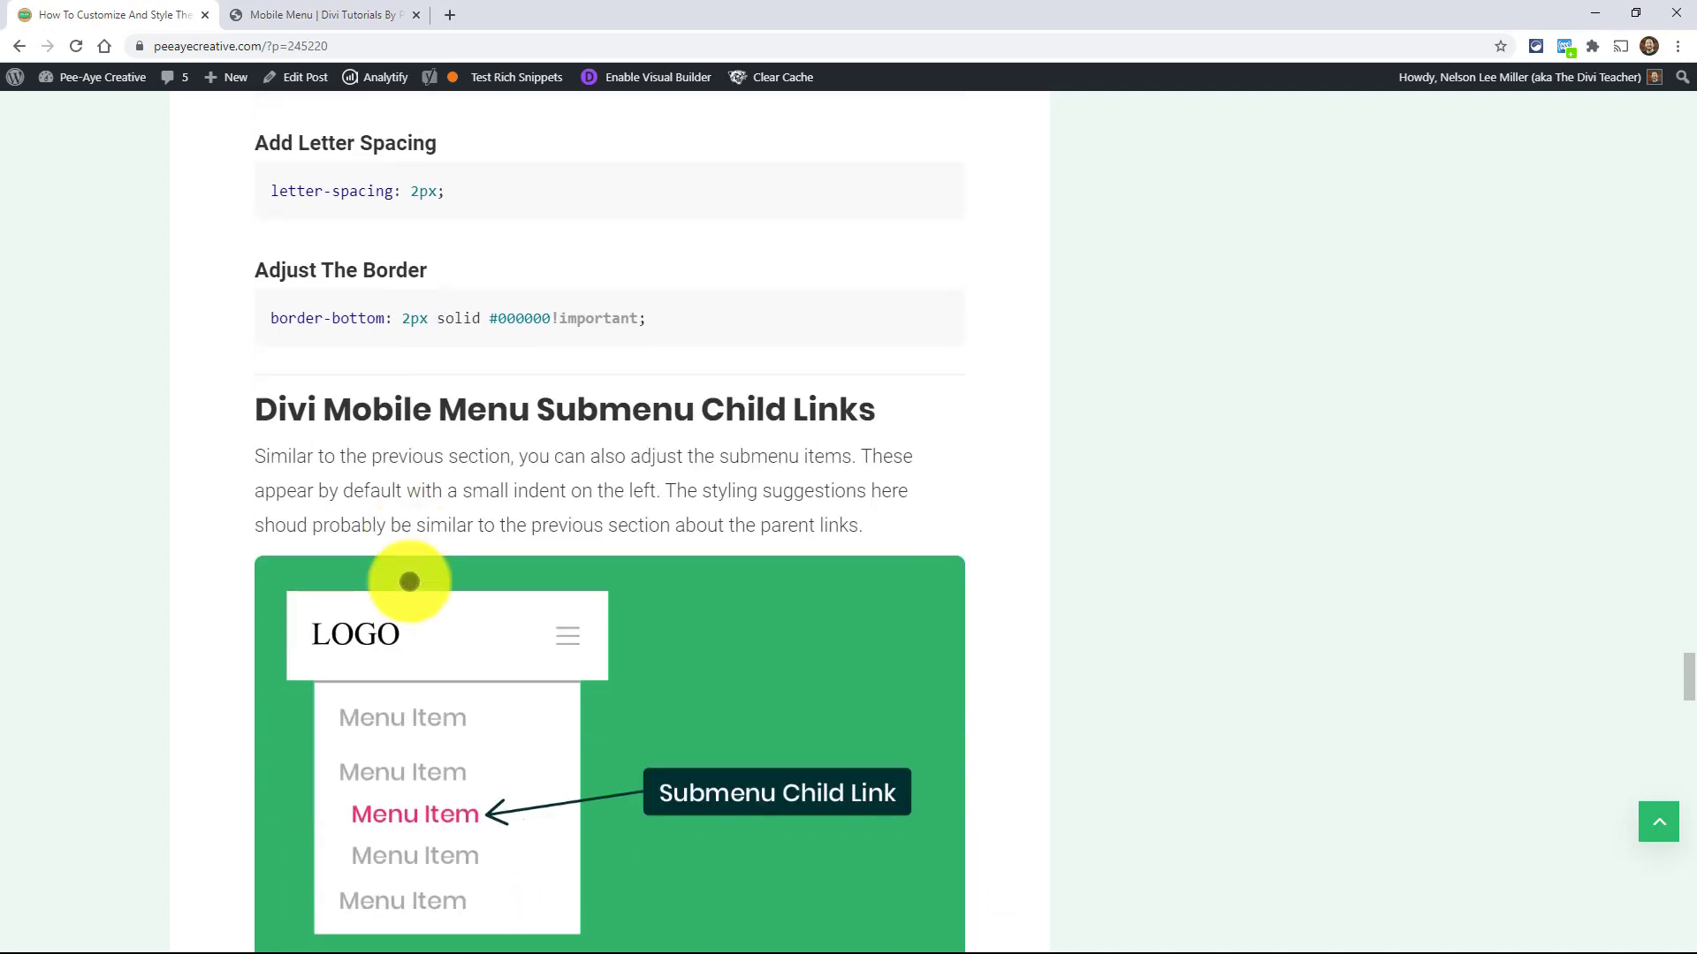
{"action": "scroll", "coordinate": [409, 581], "scroll_direction": "down", "scroll_amount": 1}
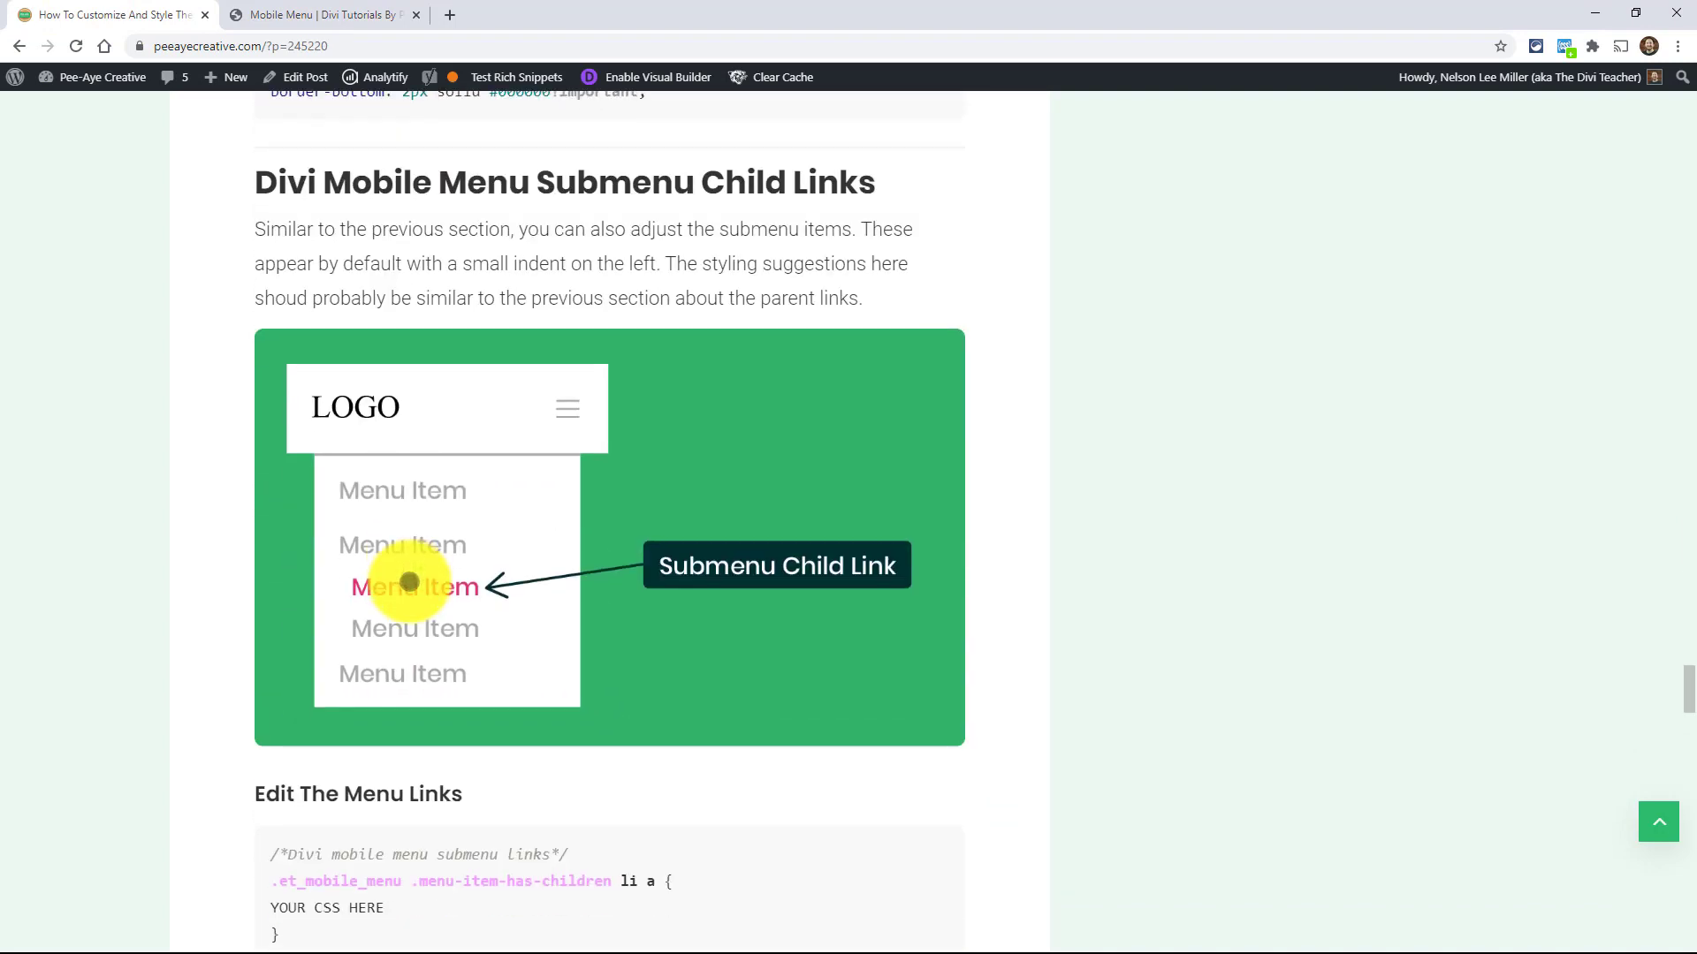
{"action": "scroll", "coordinate": [409, 581], "scroll_direction": "down", "scroll_amount": 2}
{"action": "scroll", "coordinate": [409, 581], "scroll_direction": "up", "scroll_amount": 1}
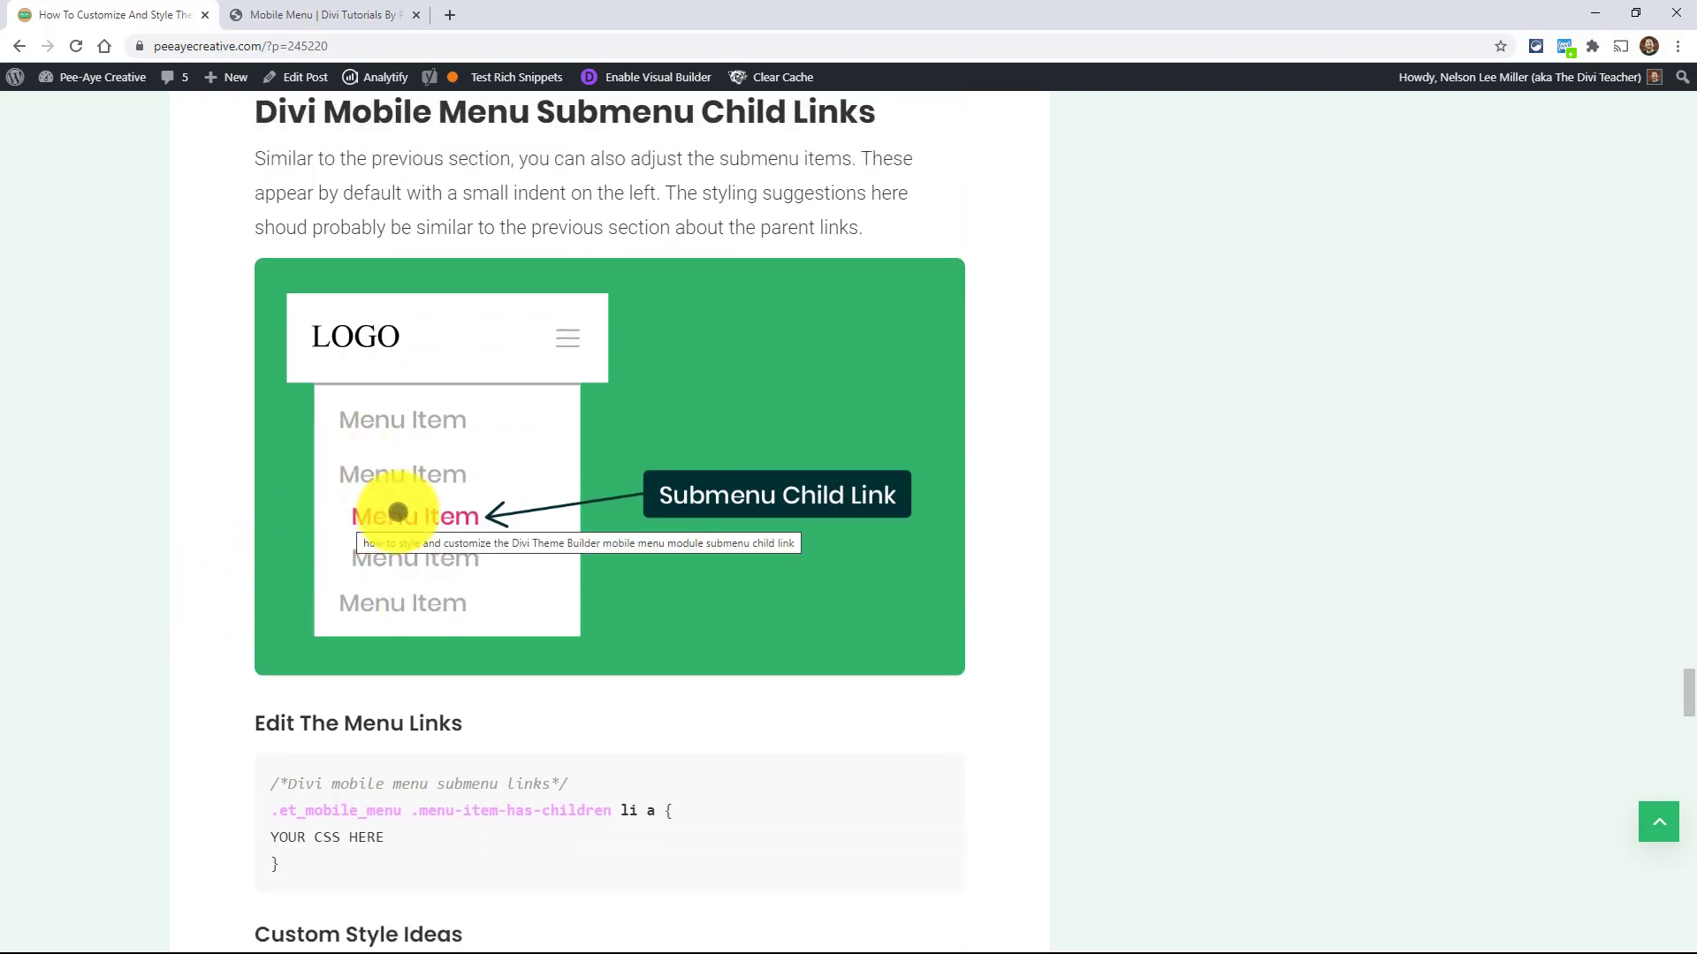
{"action": "scroll", "coordinate": [466, 671], "scroll_direction": "down", "scroll_amount": 3}
{"action": "triple_click", "coordinate": [256, 559]}
{"action": "key", "text": "ctrl+c"}
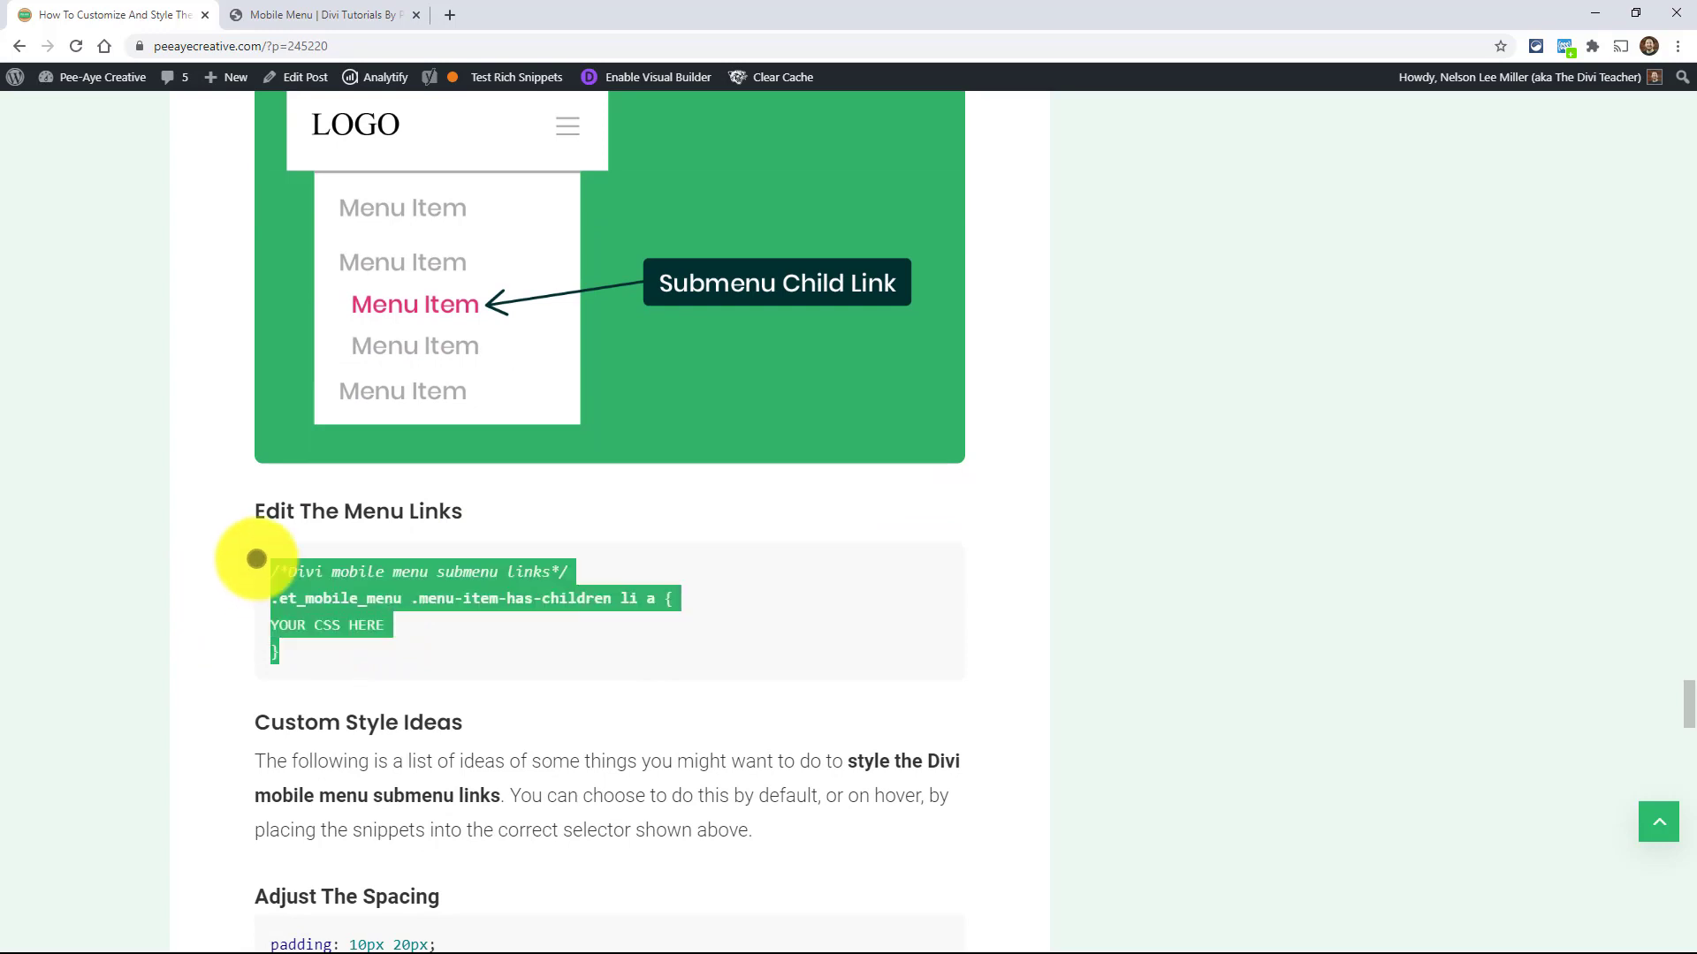
{"action": "left_click", "coordinate": [333, 16]}
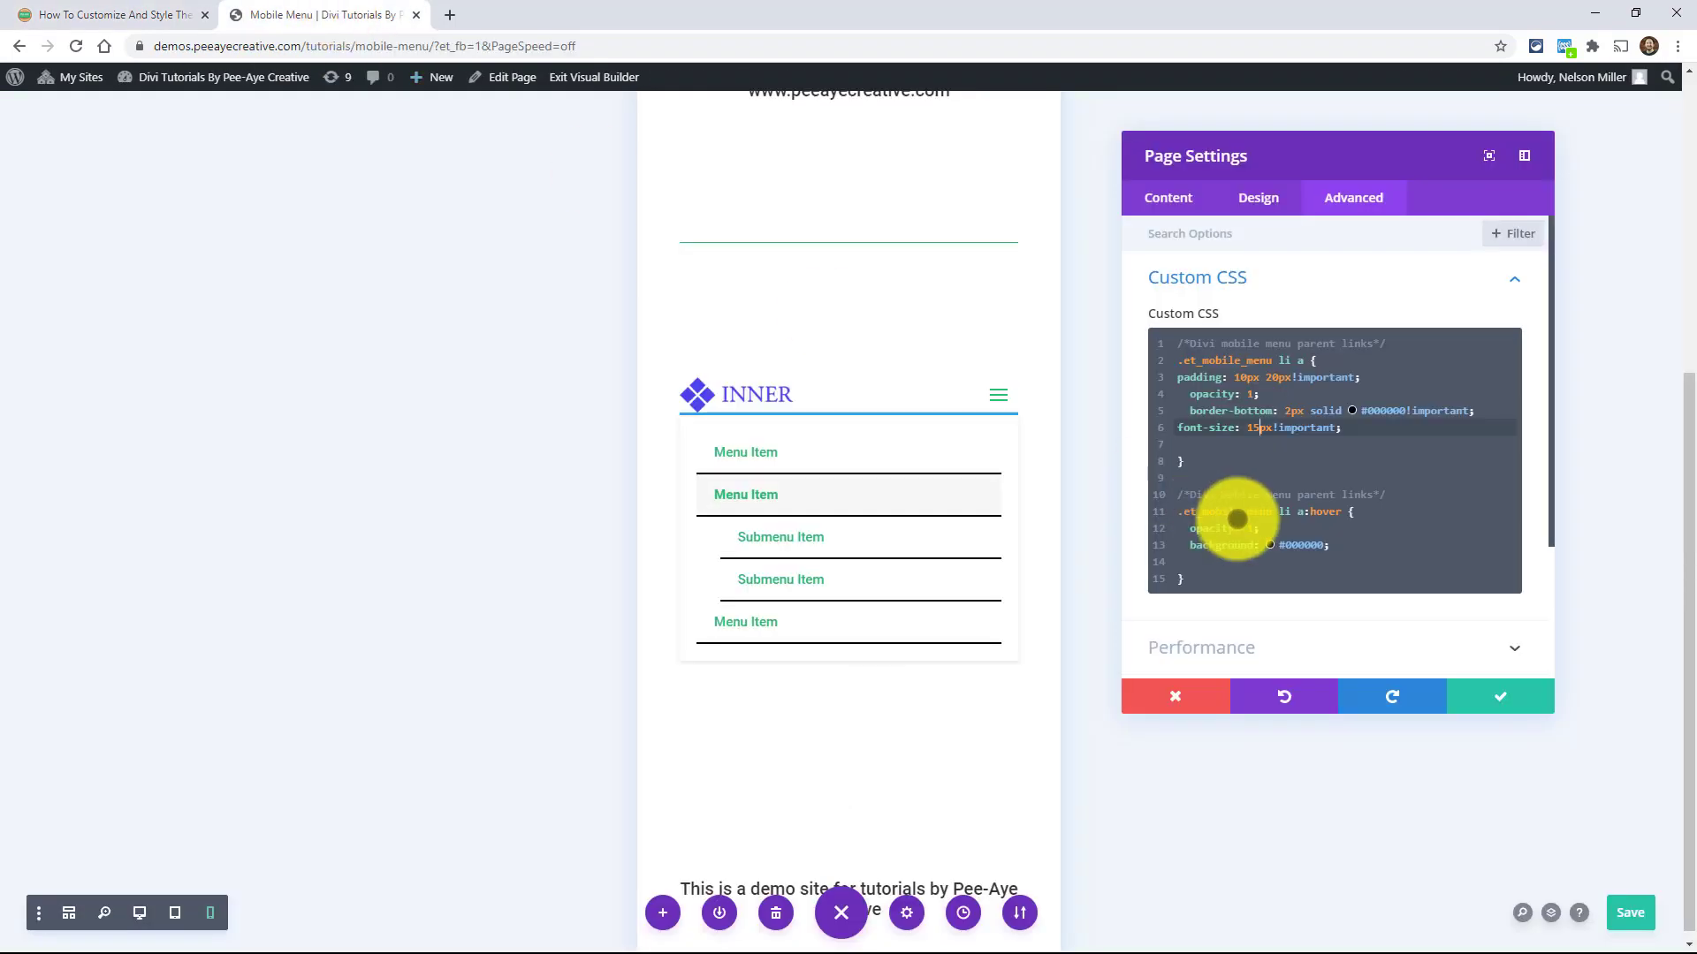
{"action": "key", "text": "ctrl+a"}
{"action": "key", "text": "ctrl+v"}
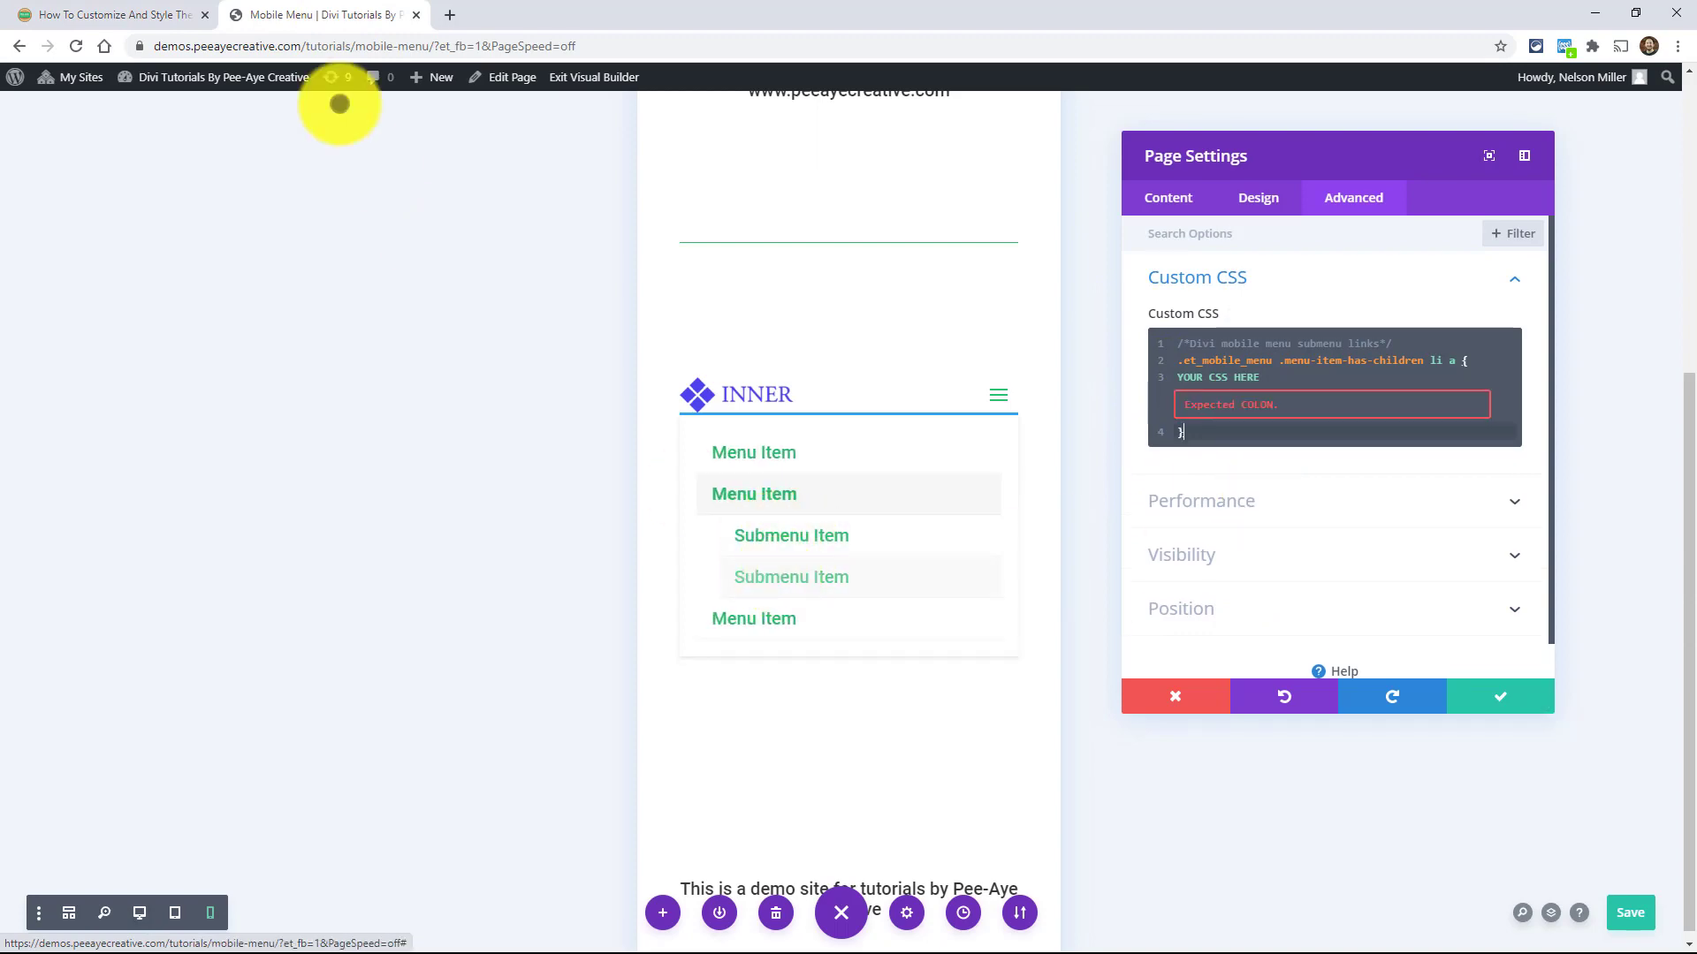
- Scroll the tutorial to its submenu Custom Style Ideas
{"action": "left_click", "coordinate": [38, 15]}
{"action": "scroll", "coordinate": [491, 636], "scroll_direction": "down", "scroll_amount": 1}
{"action": "scroll", "coordinate": [499, 686], "scroll_direction": "down", "scroll_amount": 5}
{"action": "scroll", "coordinate": [316, 634], "scroll_direction": "down", "scroll_amount": 1}
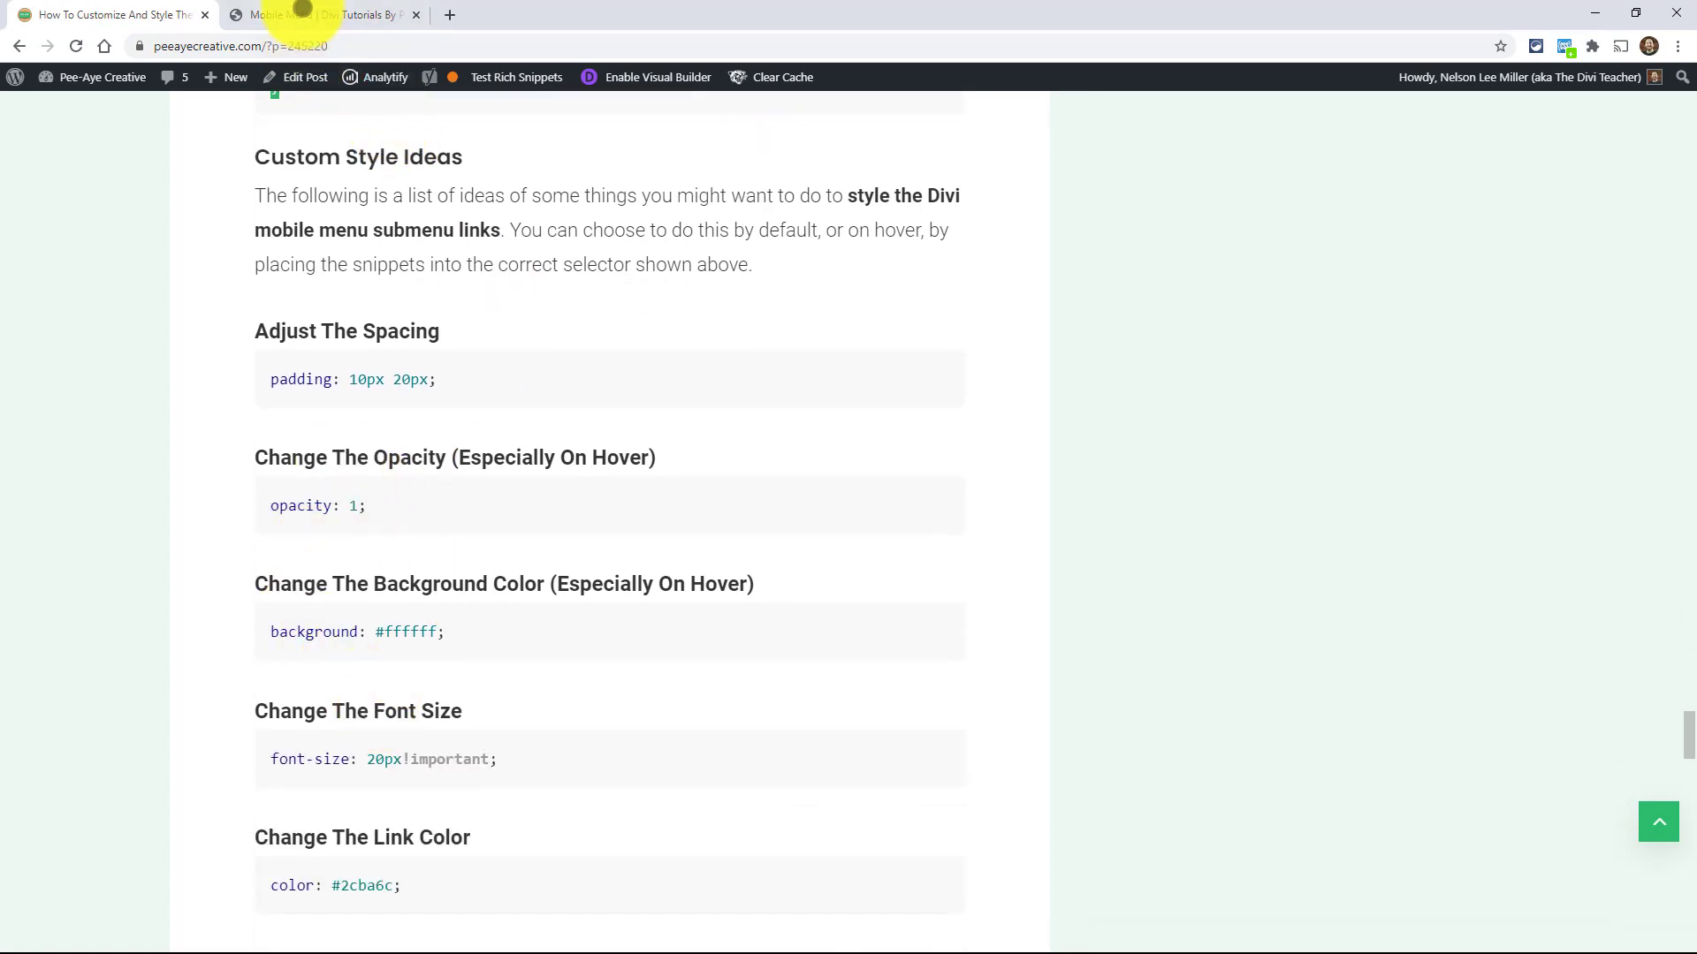
- Replace YOUR CSS HERE with background: red; color: white; border-bottom: 2px white dashed;
{"action": "left_click", "coordinate": [388, 16]}
{"action": "left_click_drag", "start_coordinate": [1269, 382], "coordinate": [1162, 381]}
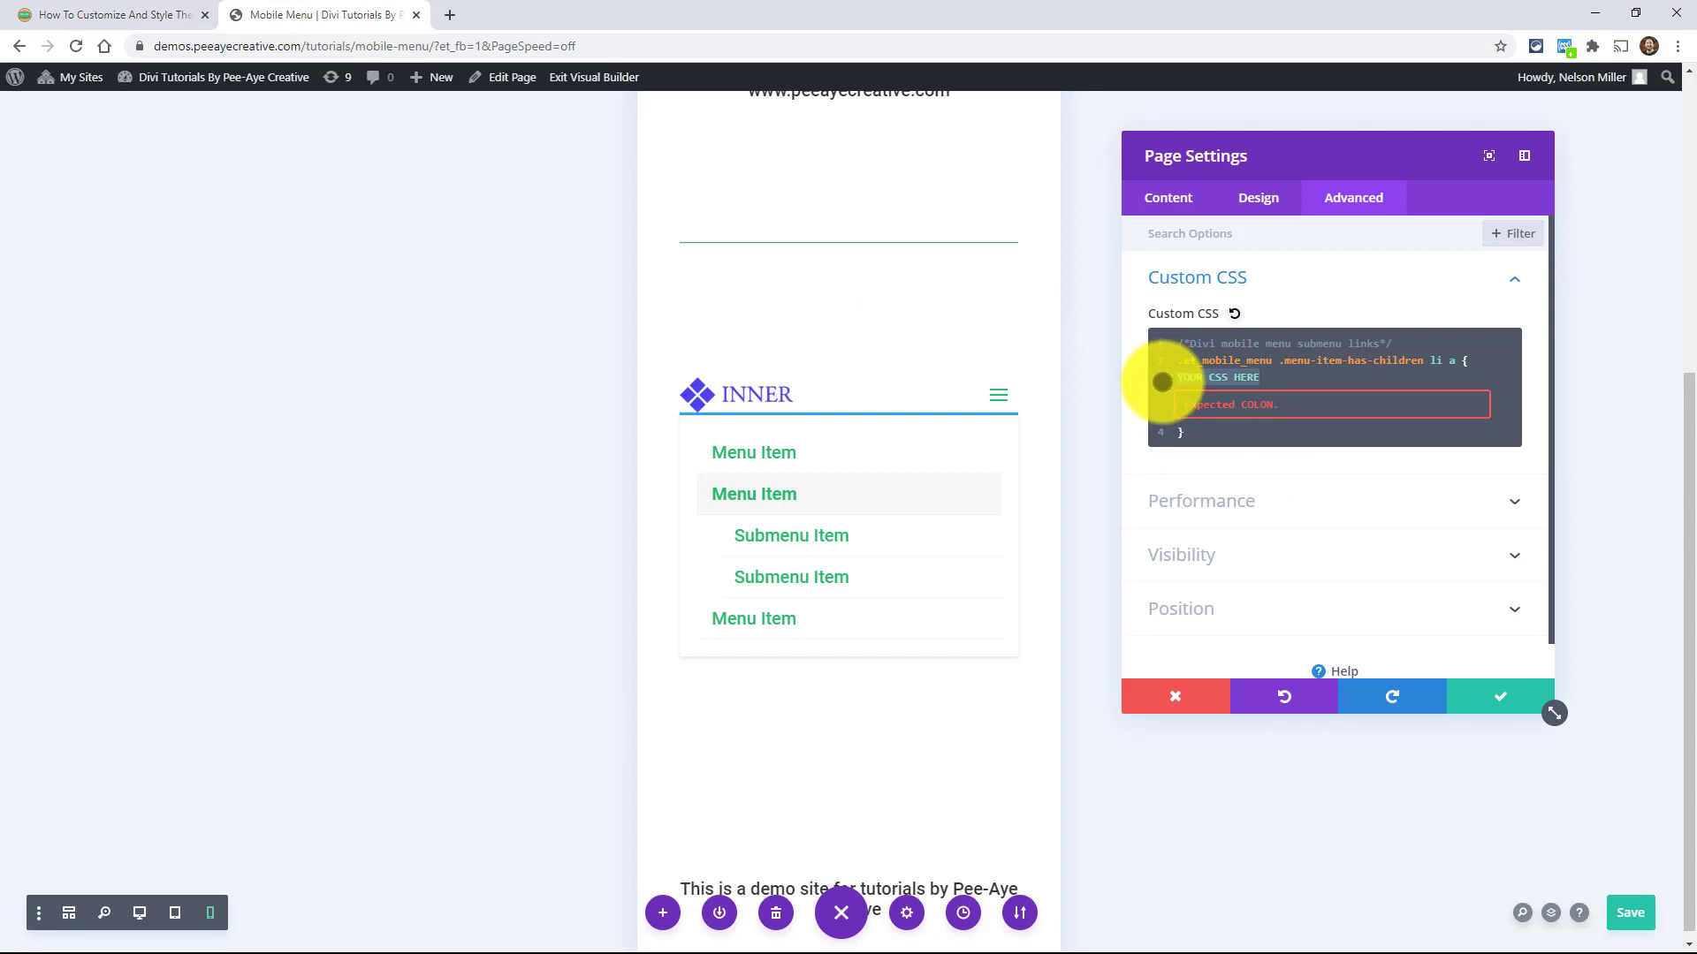
{"action": "type", "text": "backgrou"}
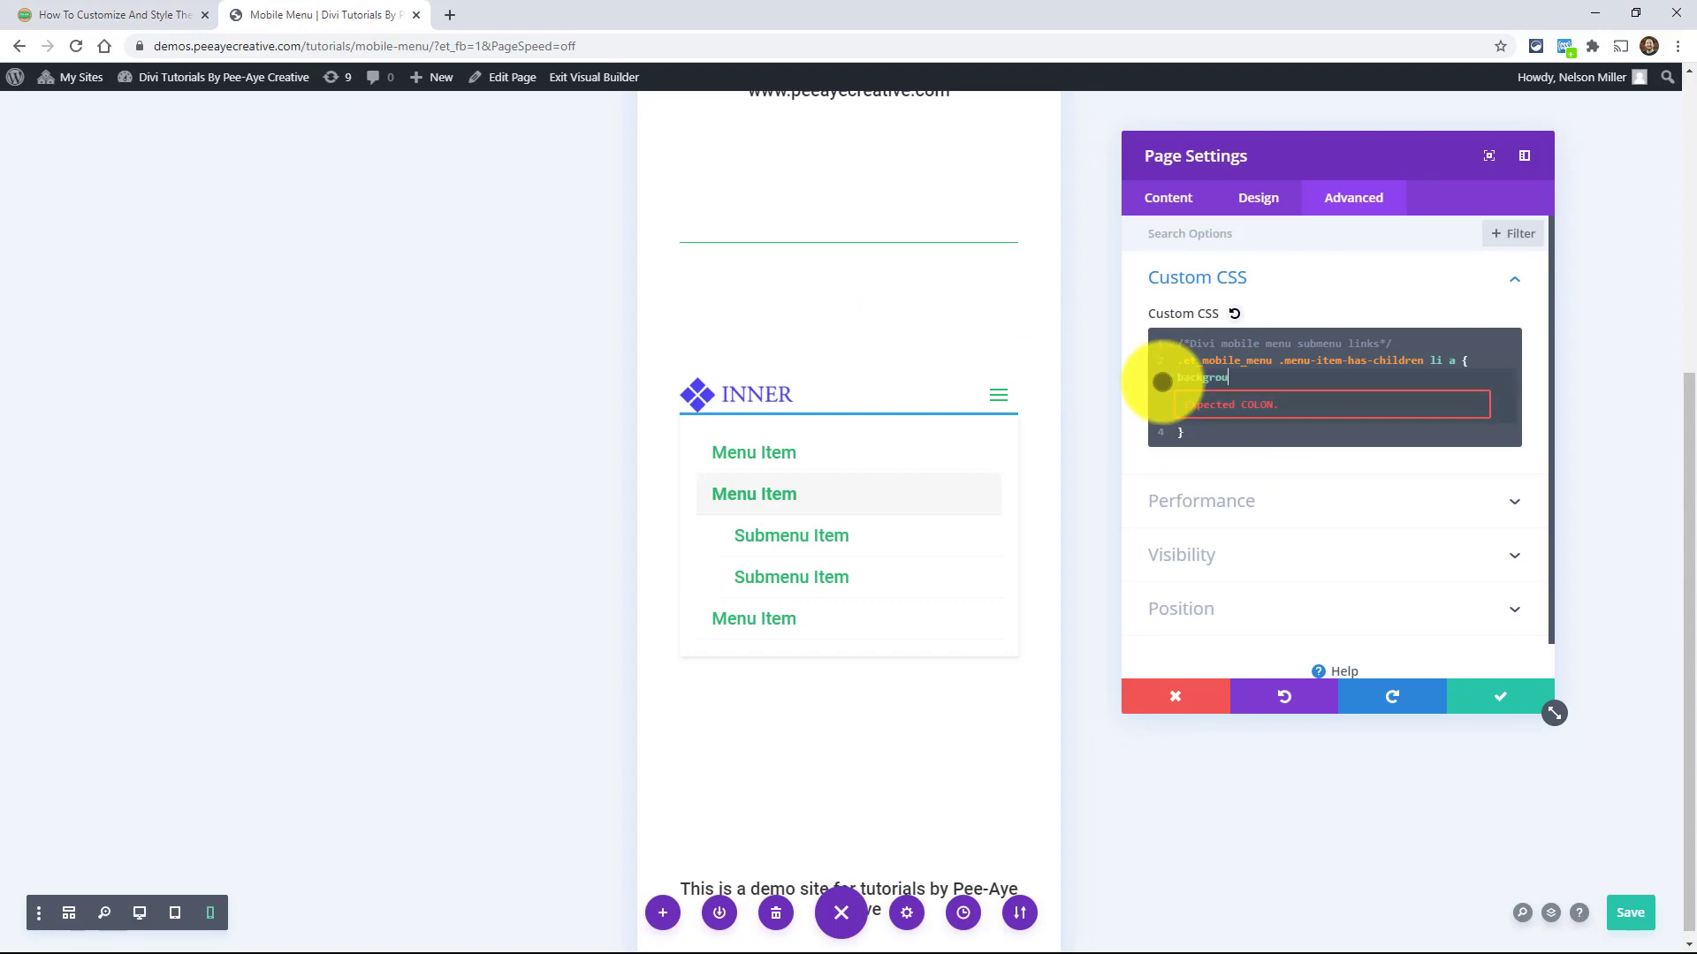
{"action": "type", "text": "nd: red;"}
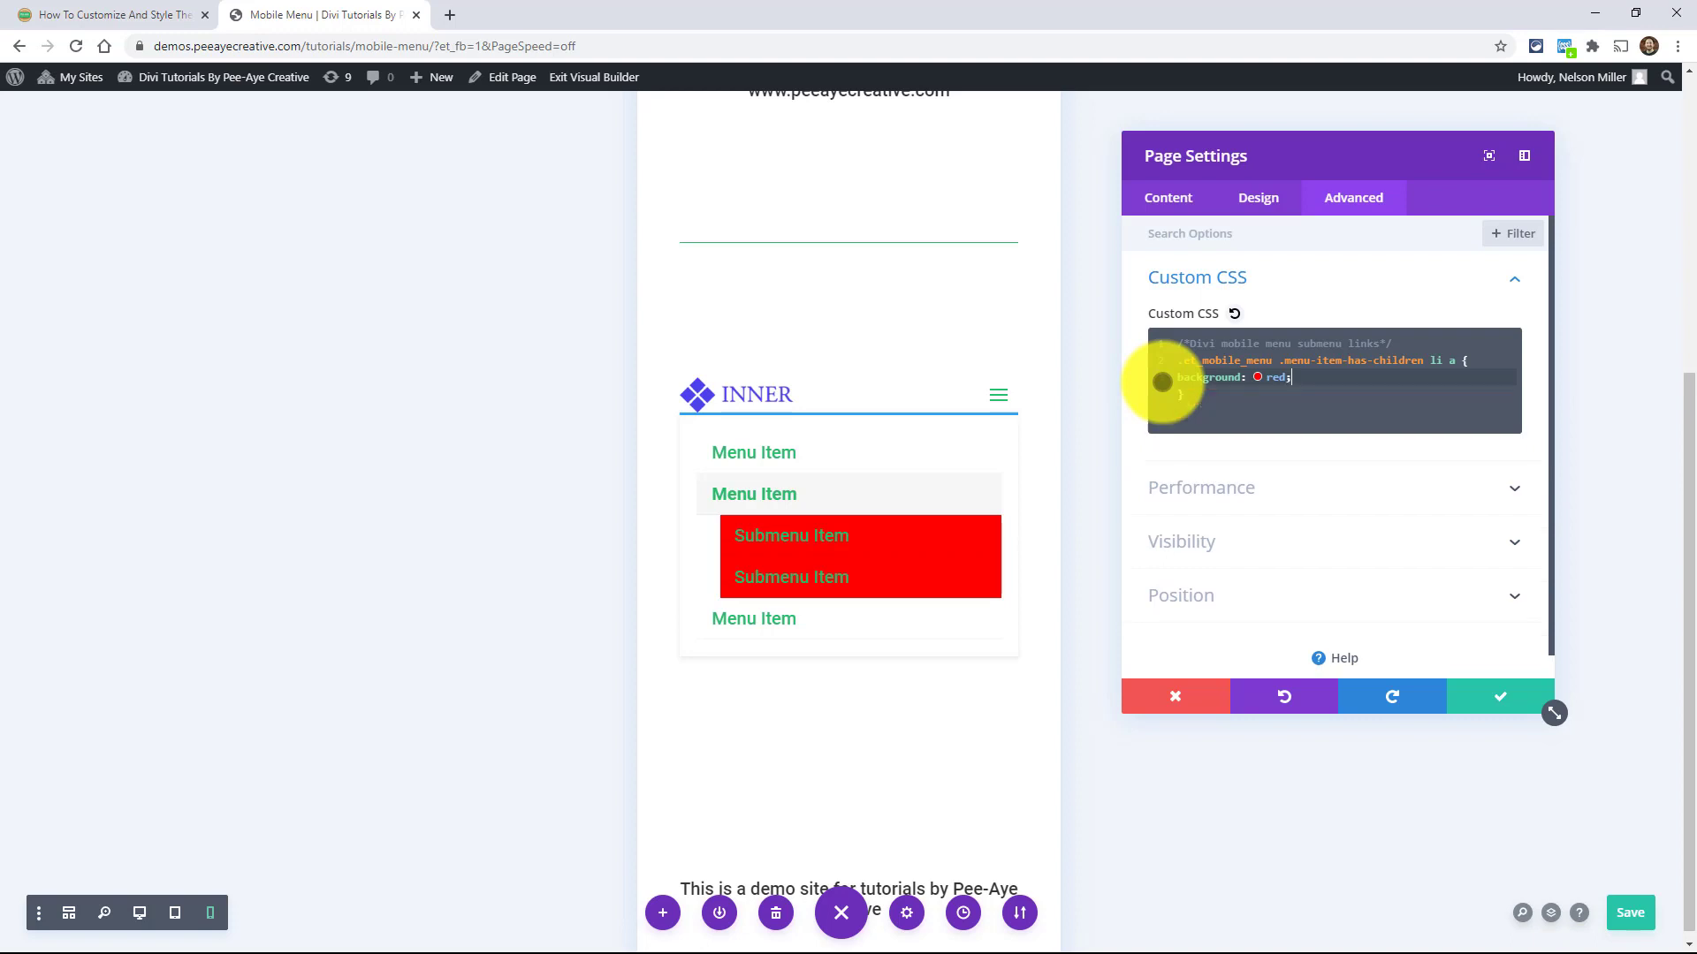
{"action": "key", "text": "Return"}
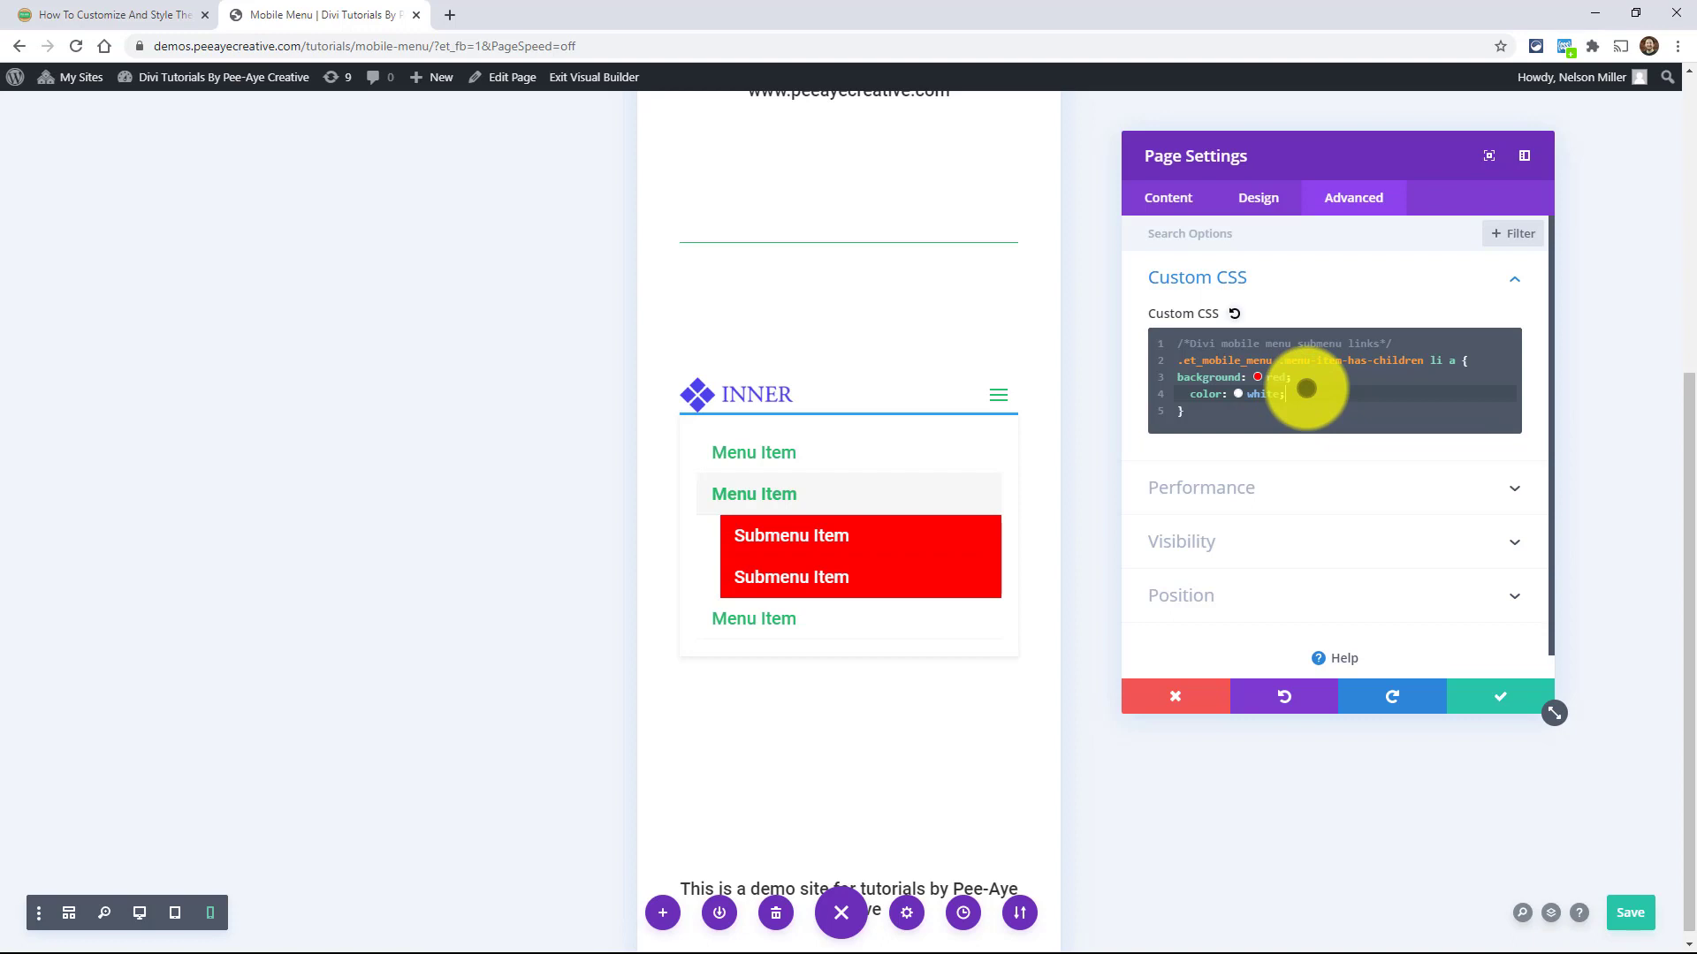
{"action": "key", "text": "Return"}
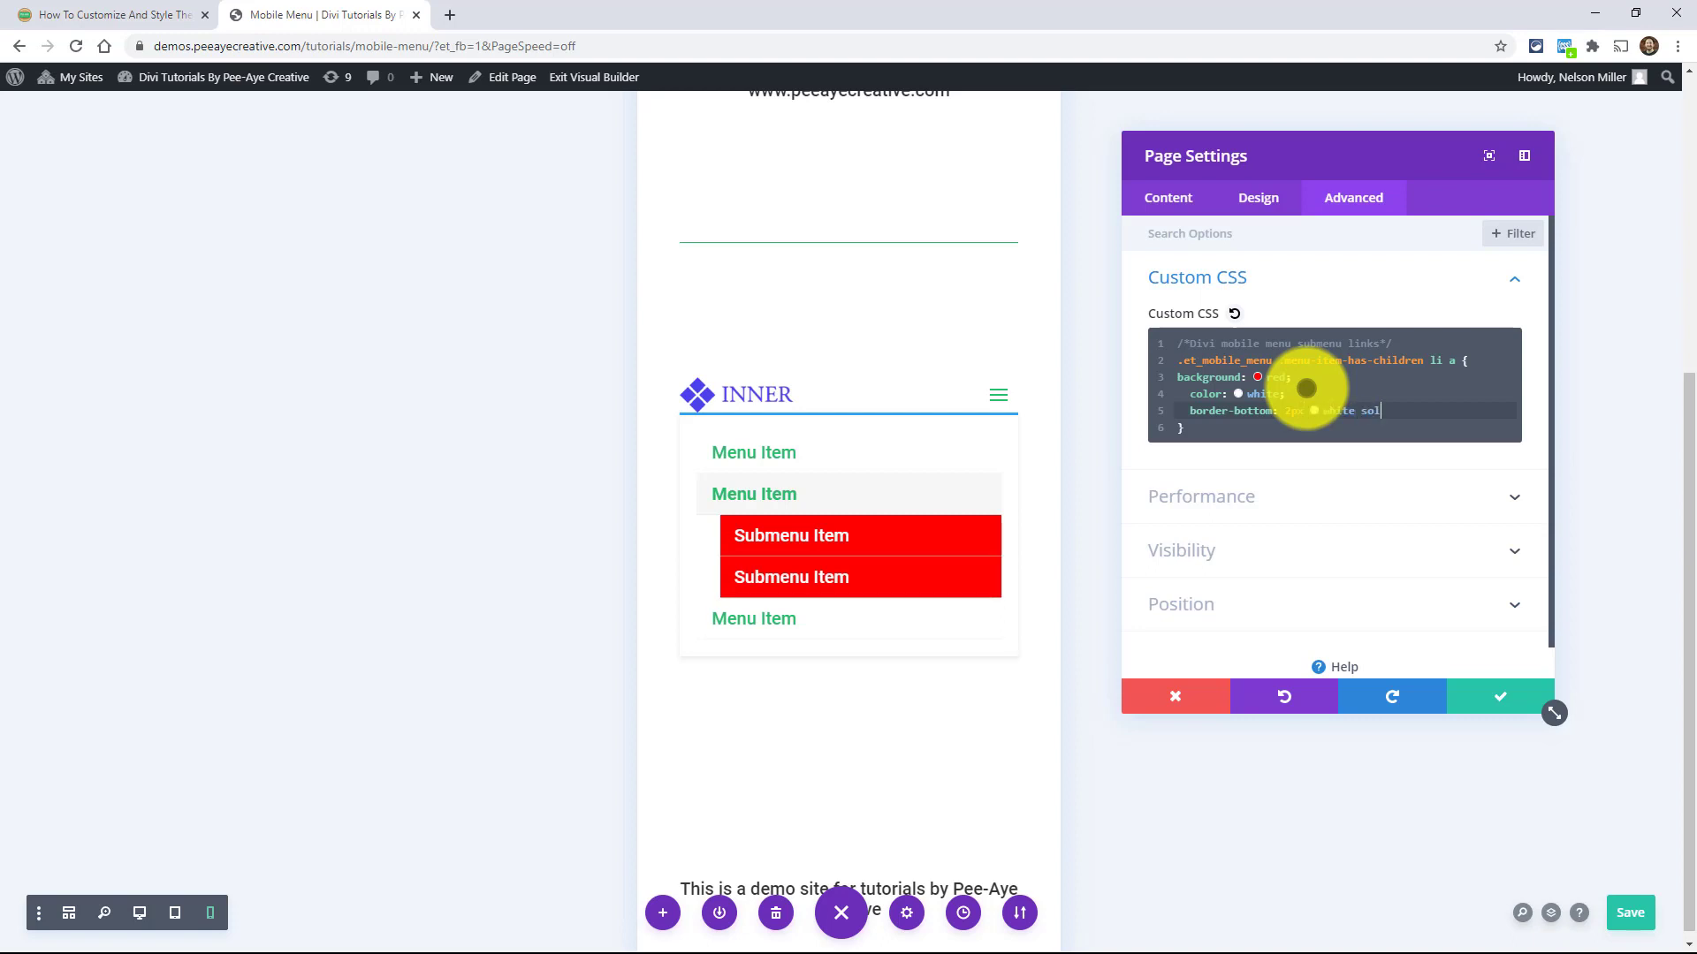
{"action": "key", "text": "BackSpace"}
{"action": "key", "text": "BackSpace"}
{"action": "key", "text": "BackSpace"}
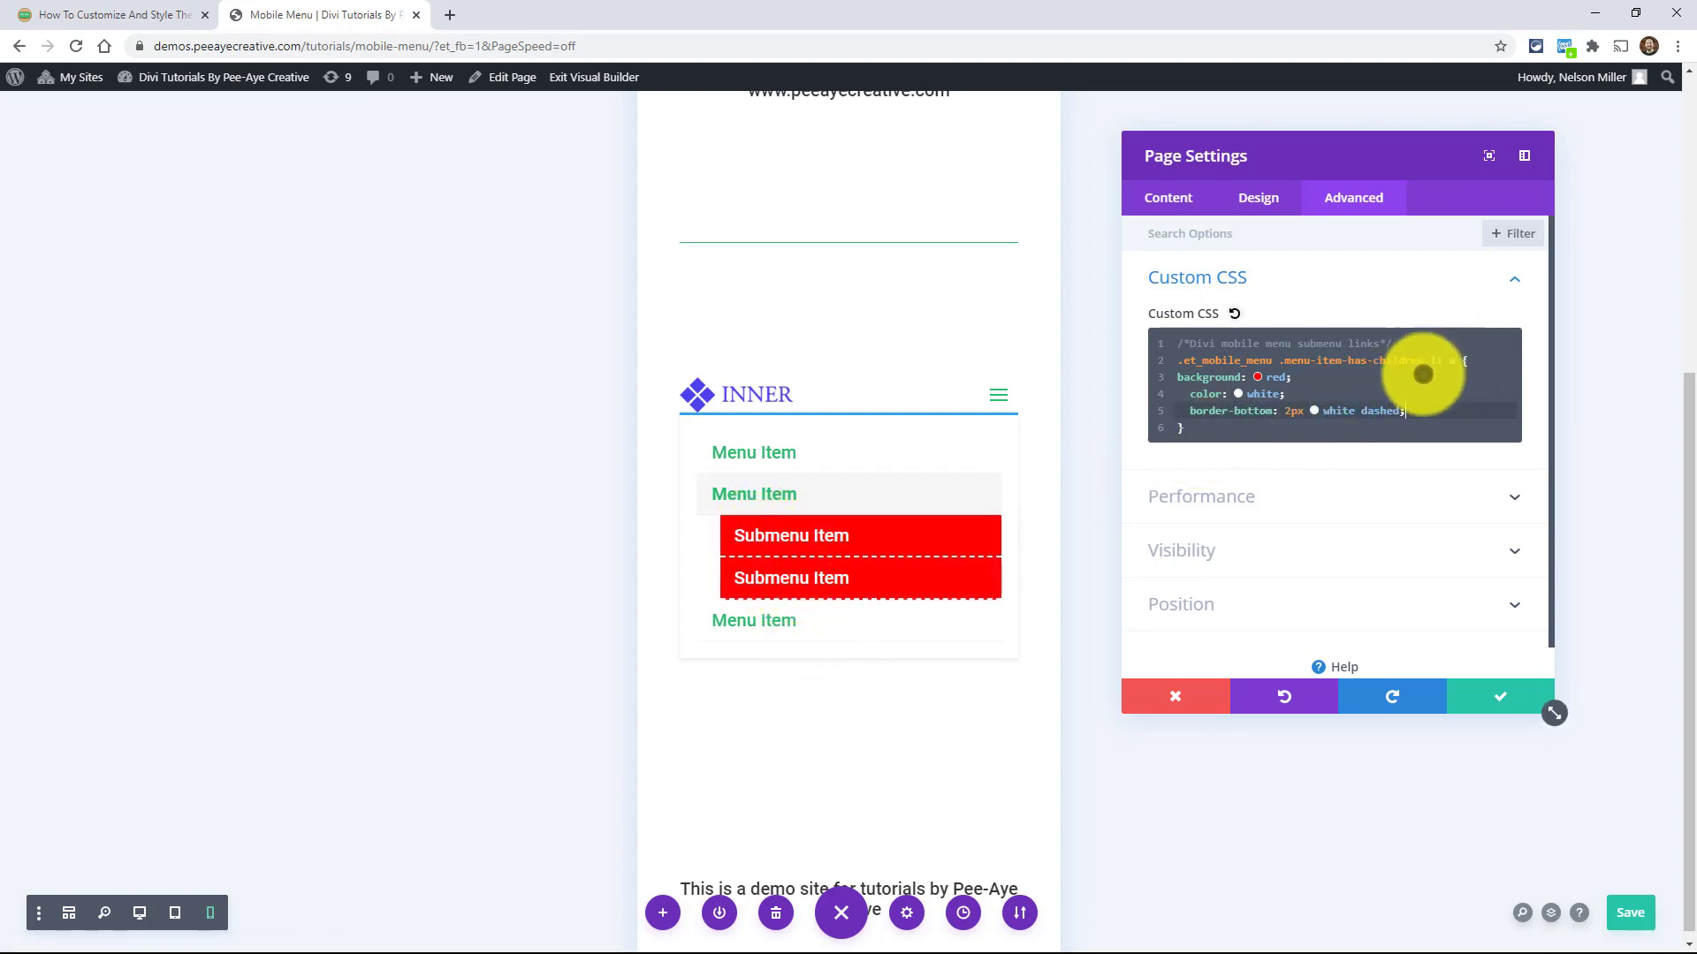
- Scroll the article to 'Prefer To Use A Plugin?' and follow the Divi Mobile link
{"action": "left_click", "coordinate": [53, 16]}
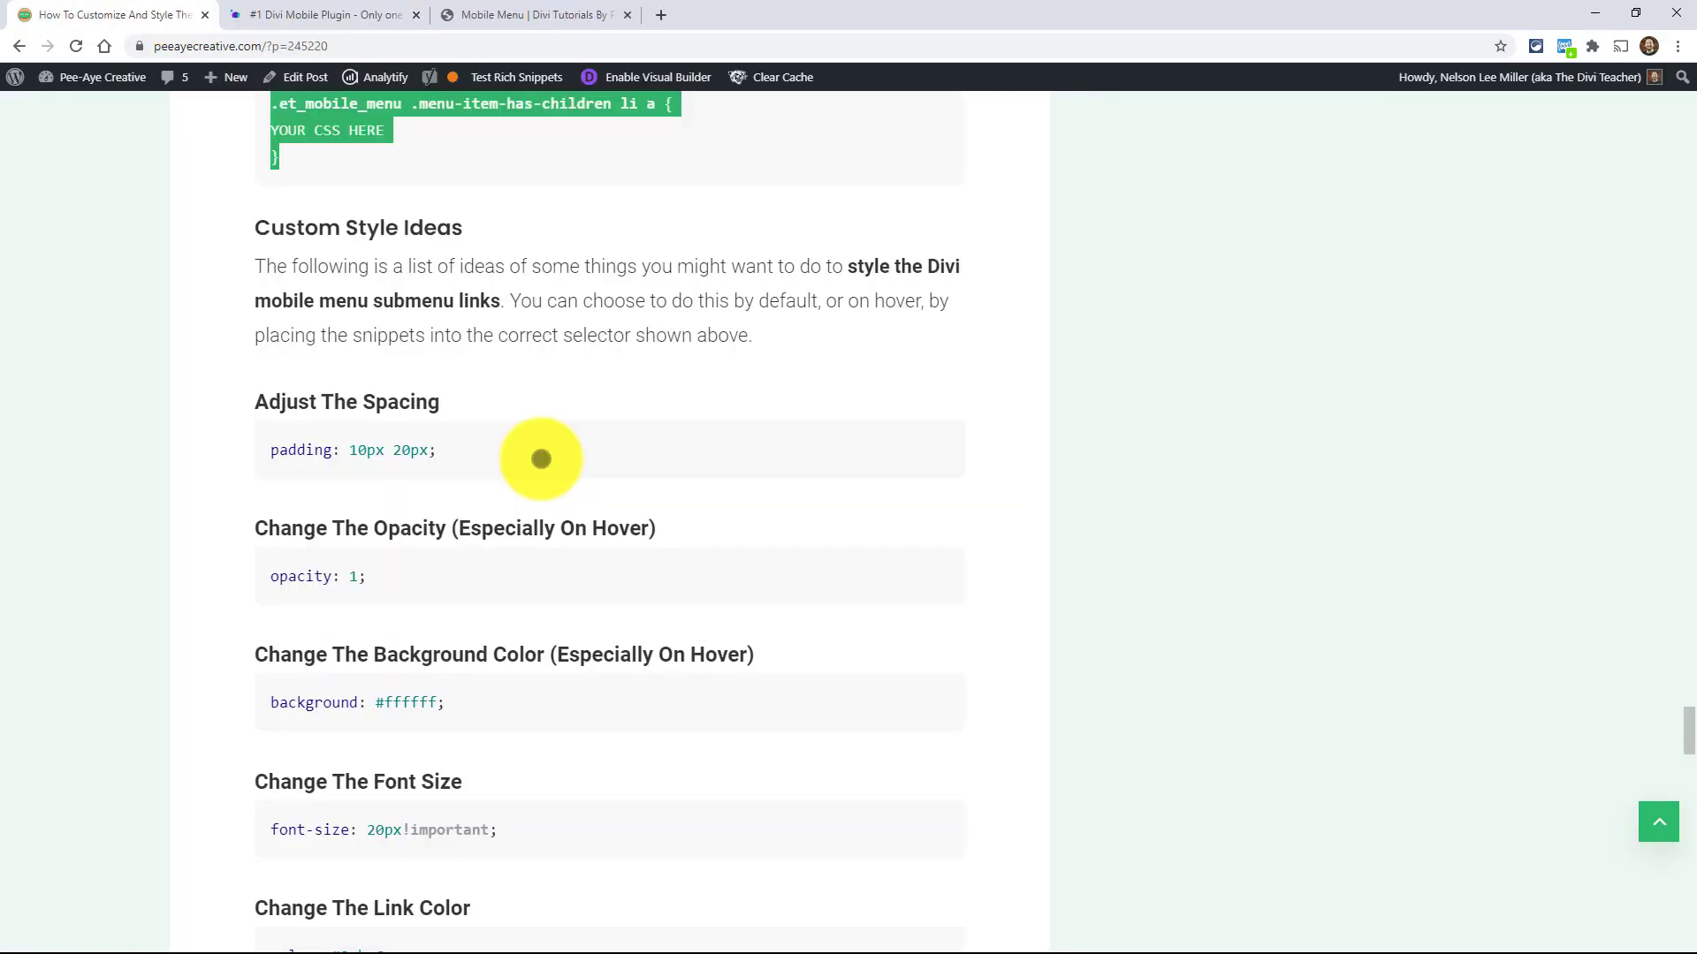
{"action": "scroll", "coordinate": [720, 561], "scroll_direction": "down", "scroll_amount": 2}
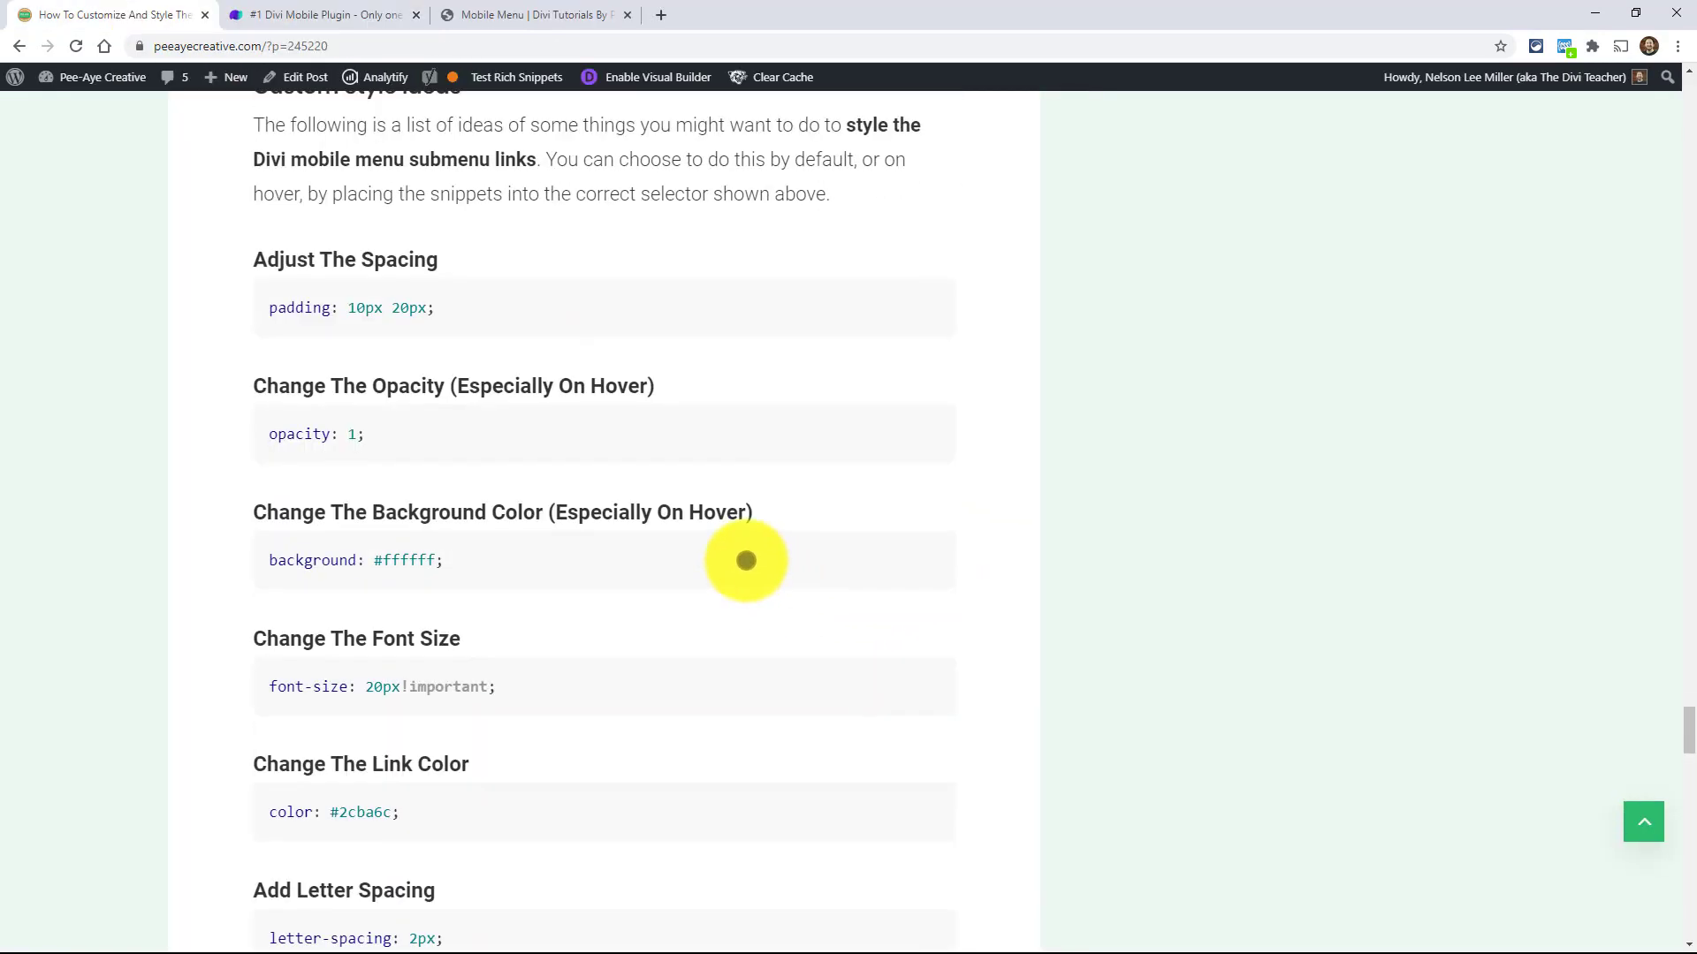
{"action": "scroll", "coordinate": [482, 541], "scroll_direction": "down", "scroll_amount": 5}
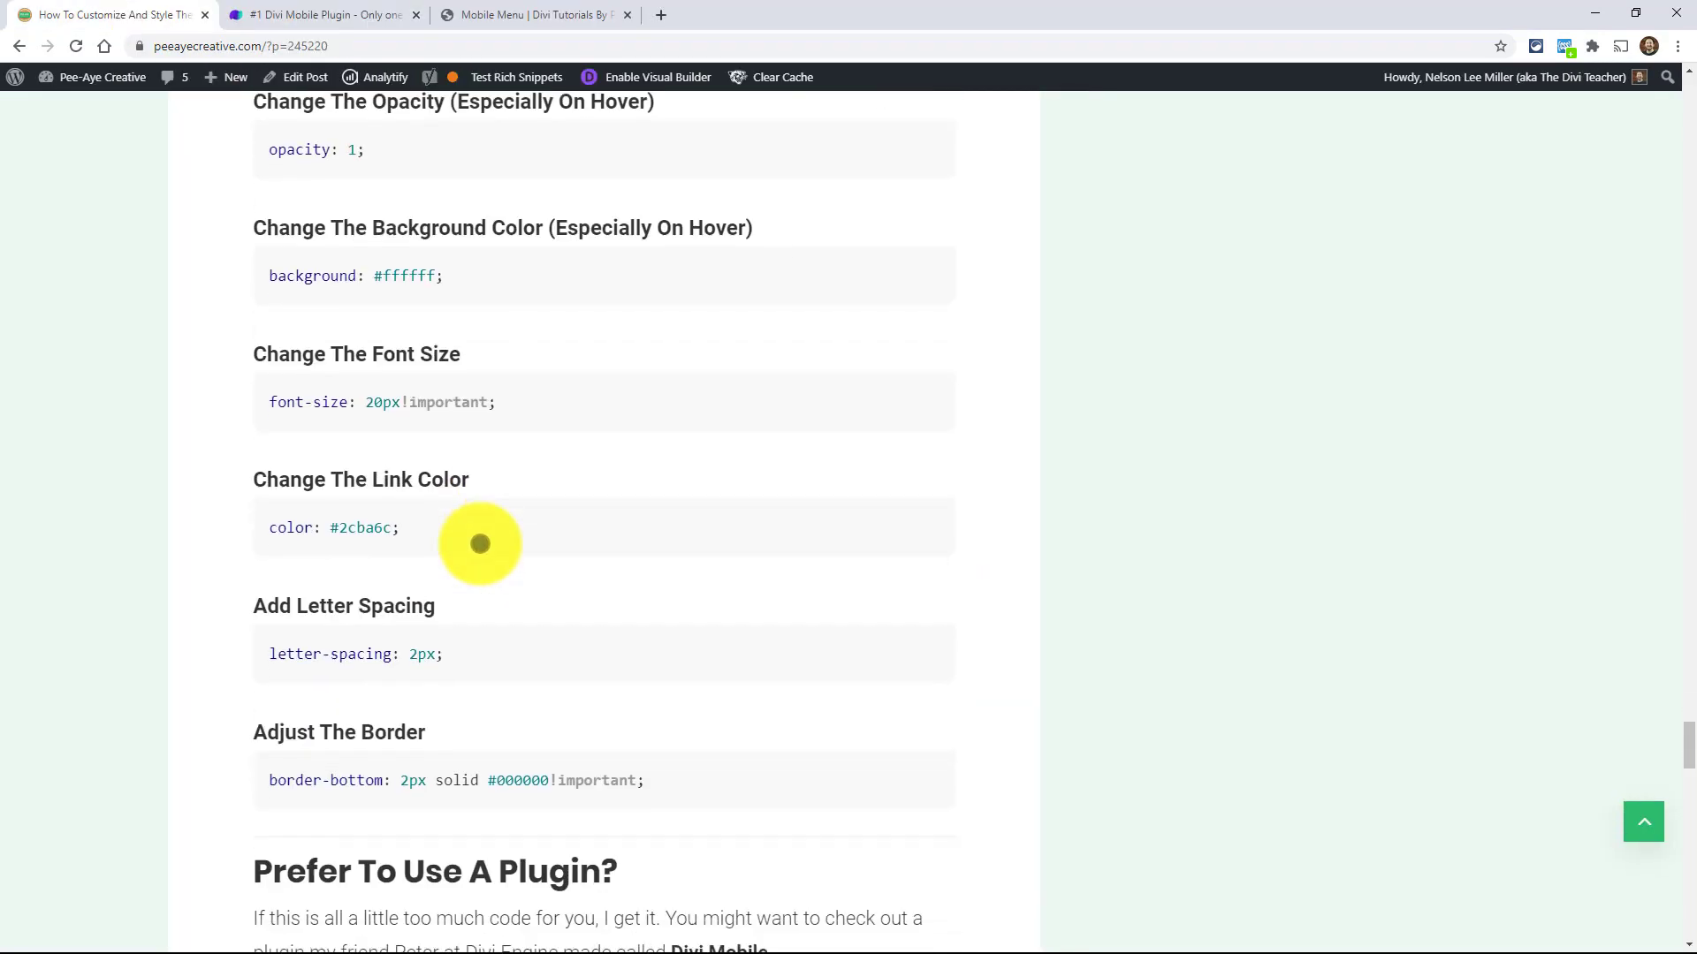
{"action": "scroll", "coordinate": [480, 544], "scroll_direction": "down", "scroll_amount": 4}
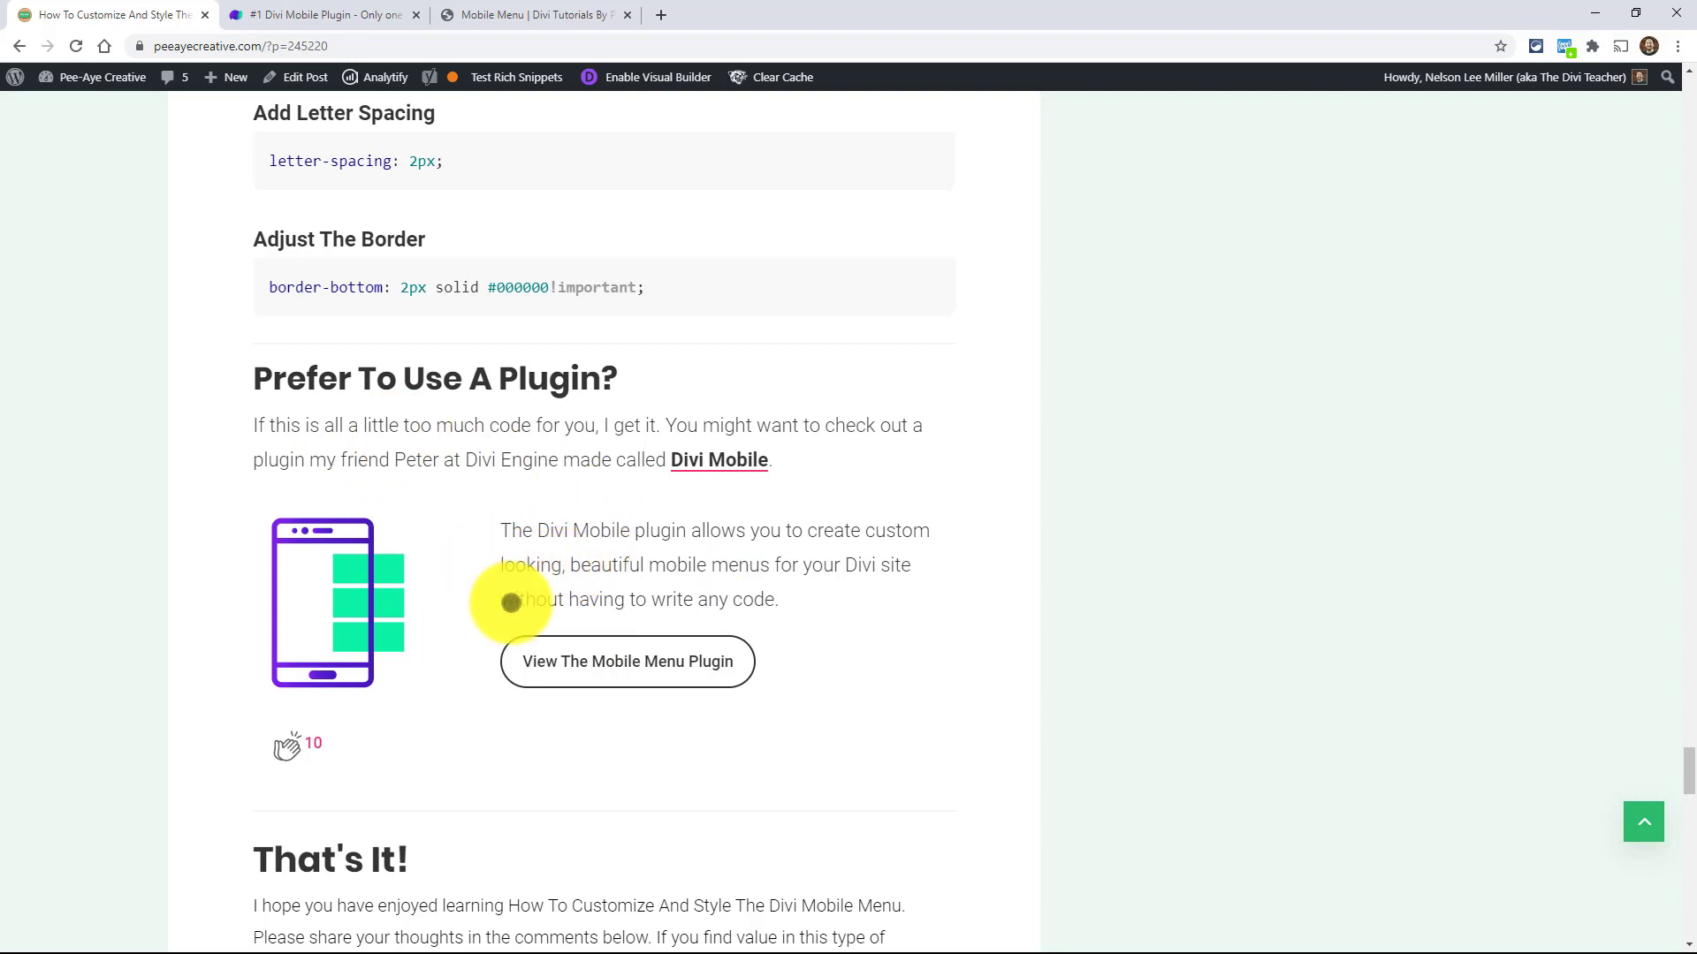
{"action": "left_click", "coordinate": [276, 15]}
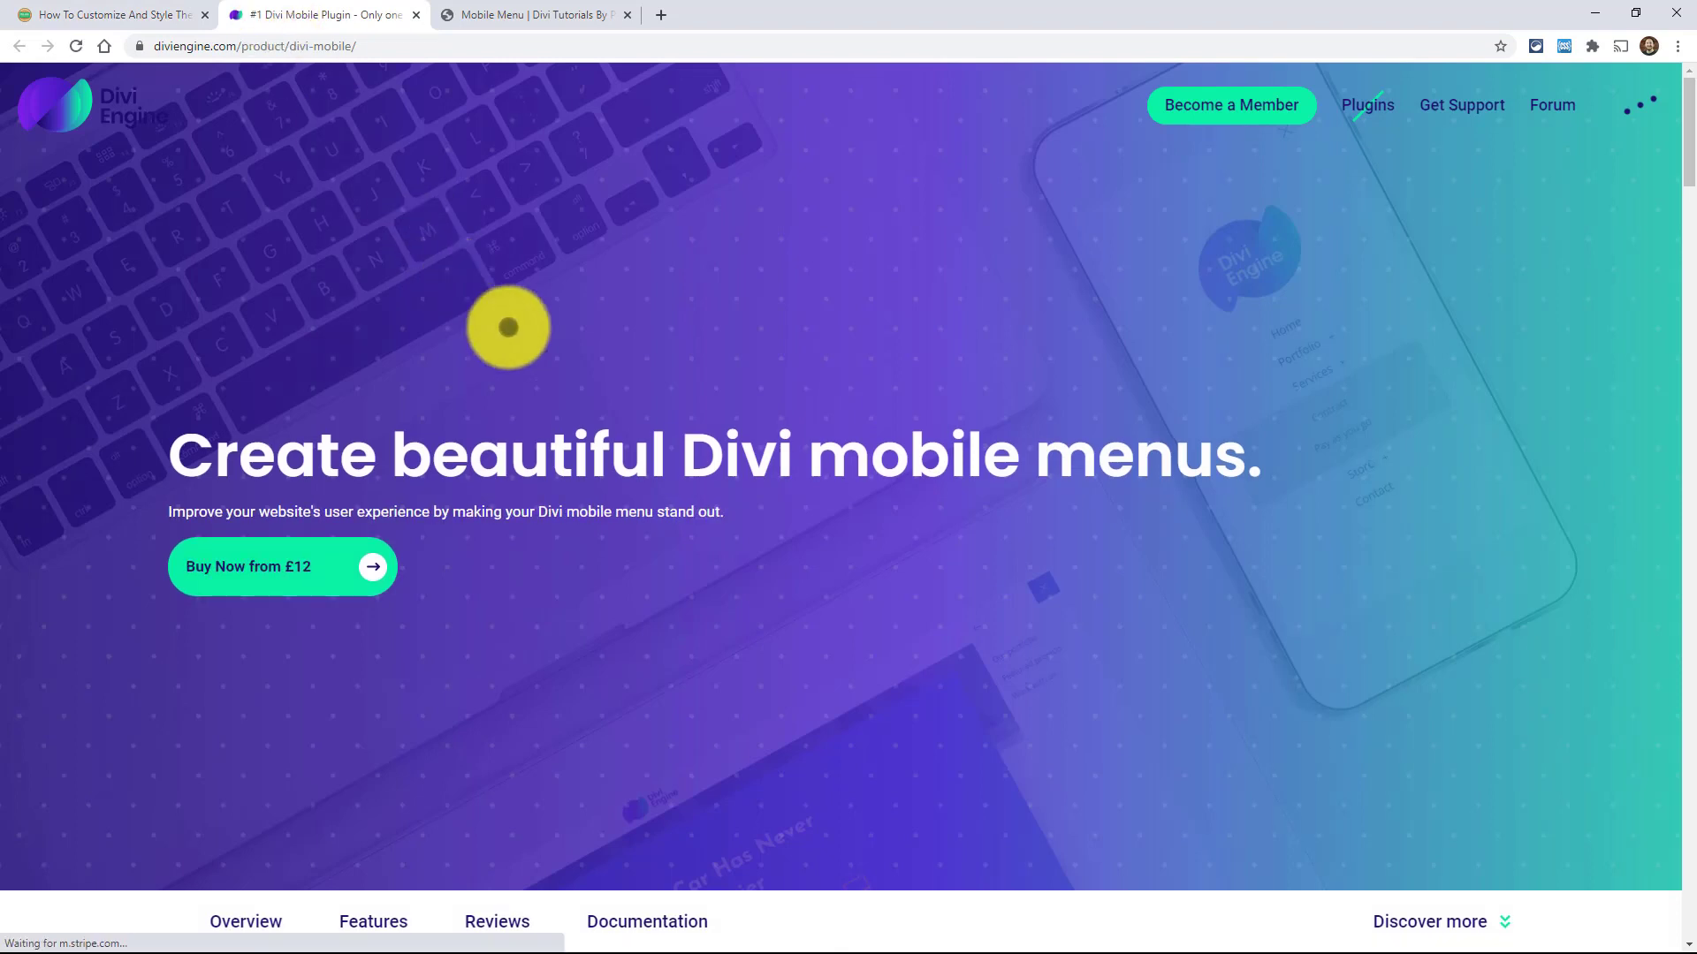
- Browse down the Divi Mobile product page, then return to the tutorial article
{"action": "scroll", "coordinate": [516, 423], "scroll_direction": "down", "scroll_amount": 2}
{"action": "scroll", "coordinate": [516, 422], "scroll_direction": "down", "scroll_amount": 1}
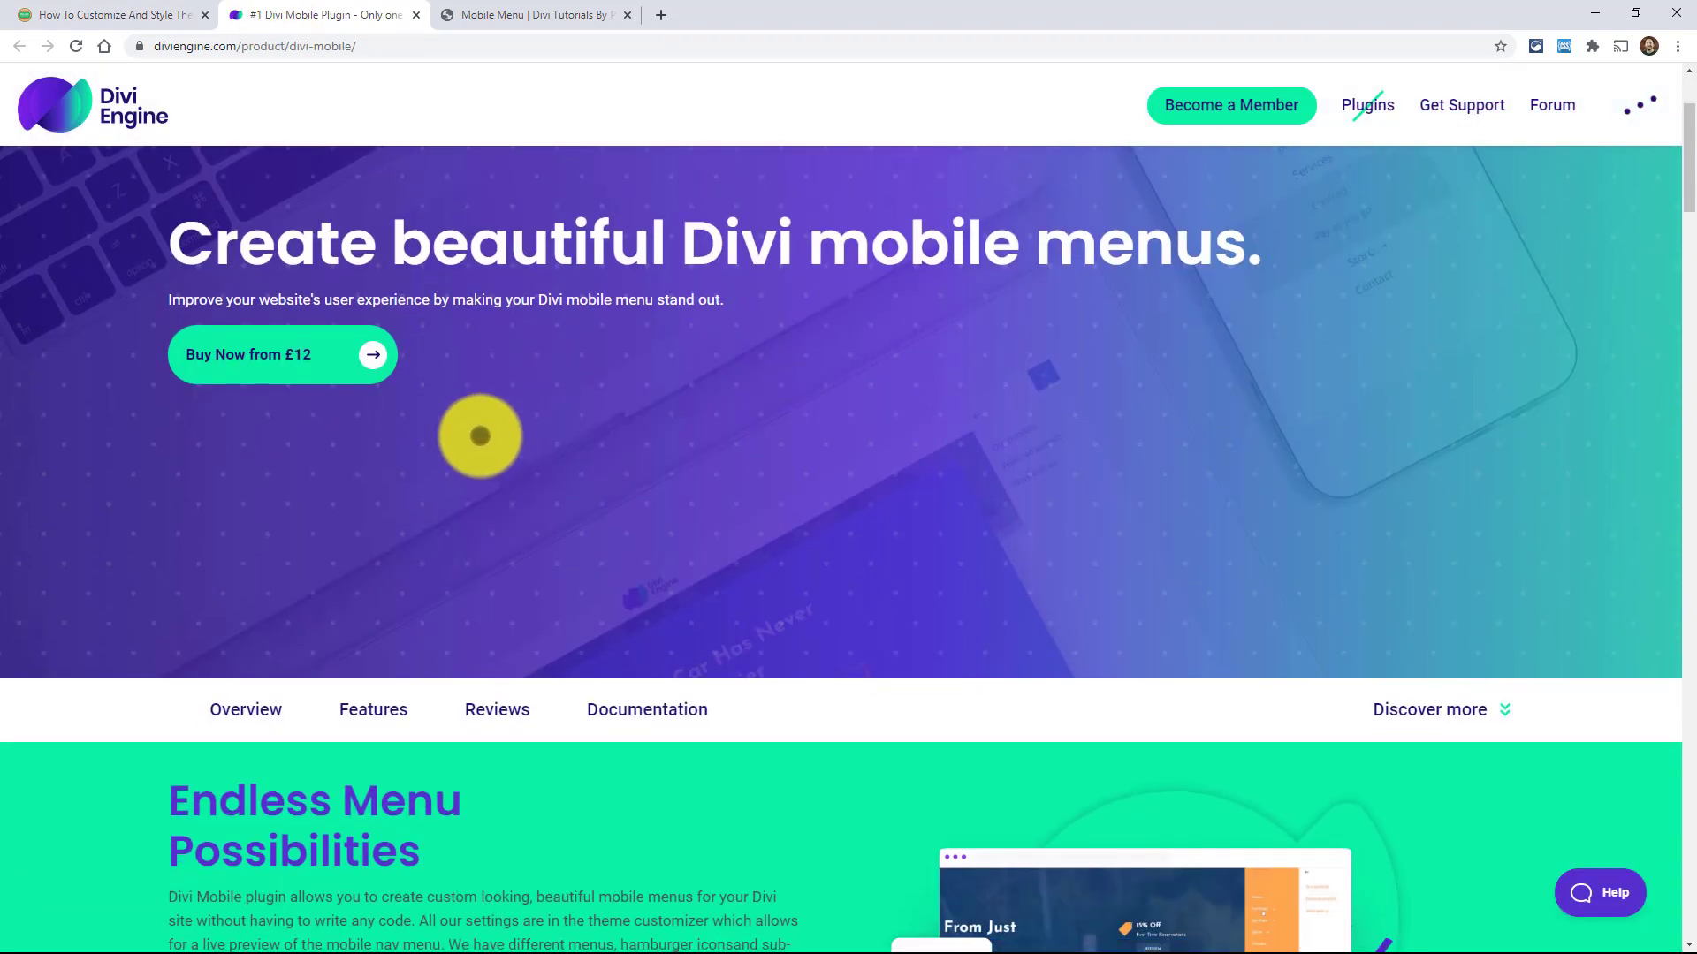
{"action": "scroll", "coordinate": [357, 509], "scroll_direction": "down", "scroll_amount": 2}
{"action": "scroll", "coordinate": [357, 516], "scroll_direction": "down", "scroll_amount": 4}
{"action": "scroll", "coordinate": [354, 516], "scroll_direction": "down", "scroll_amount": 1}
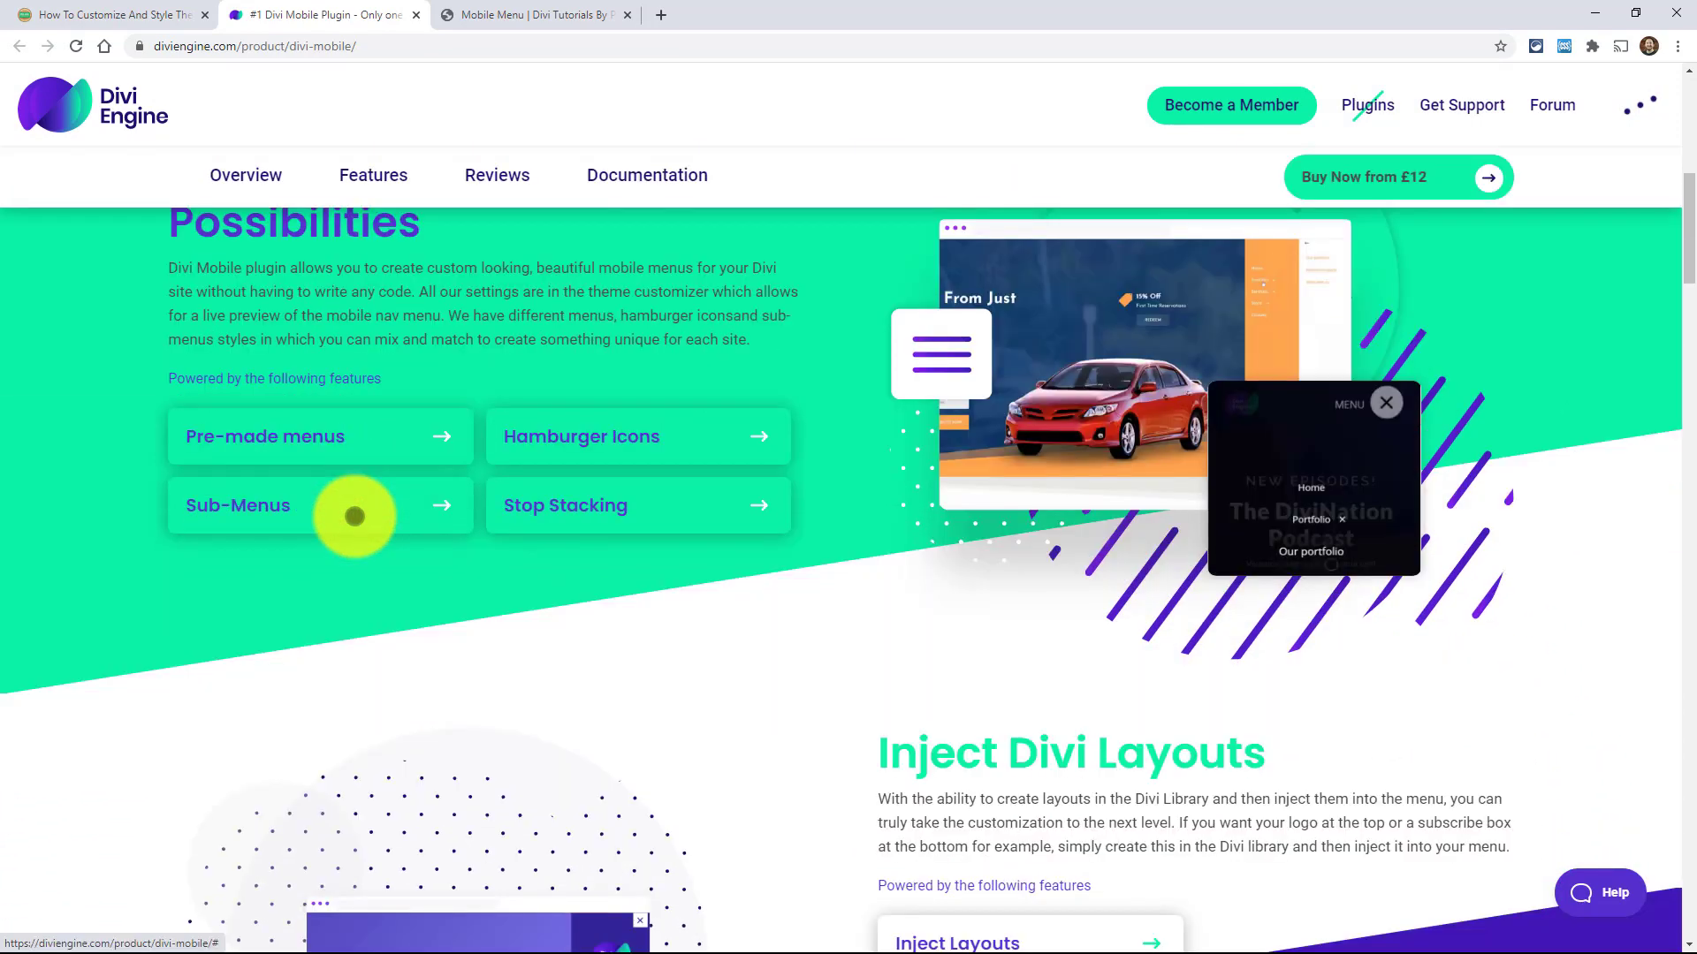
{"action": "scroll", "coordinate": [350, 509], "scroll_direction": "down", "scroll_amount": 3}
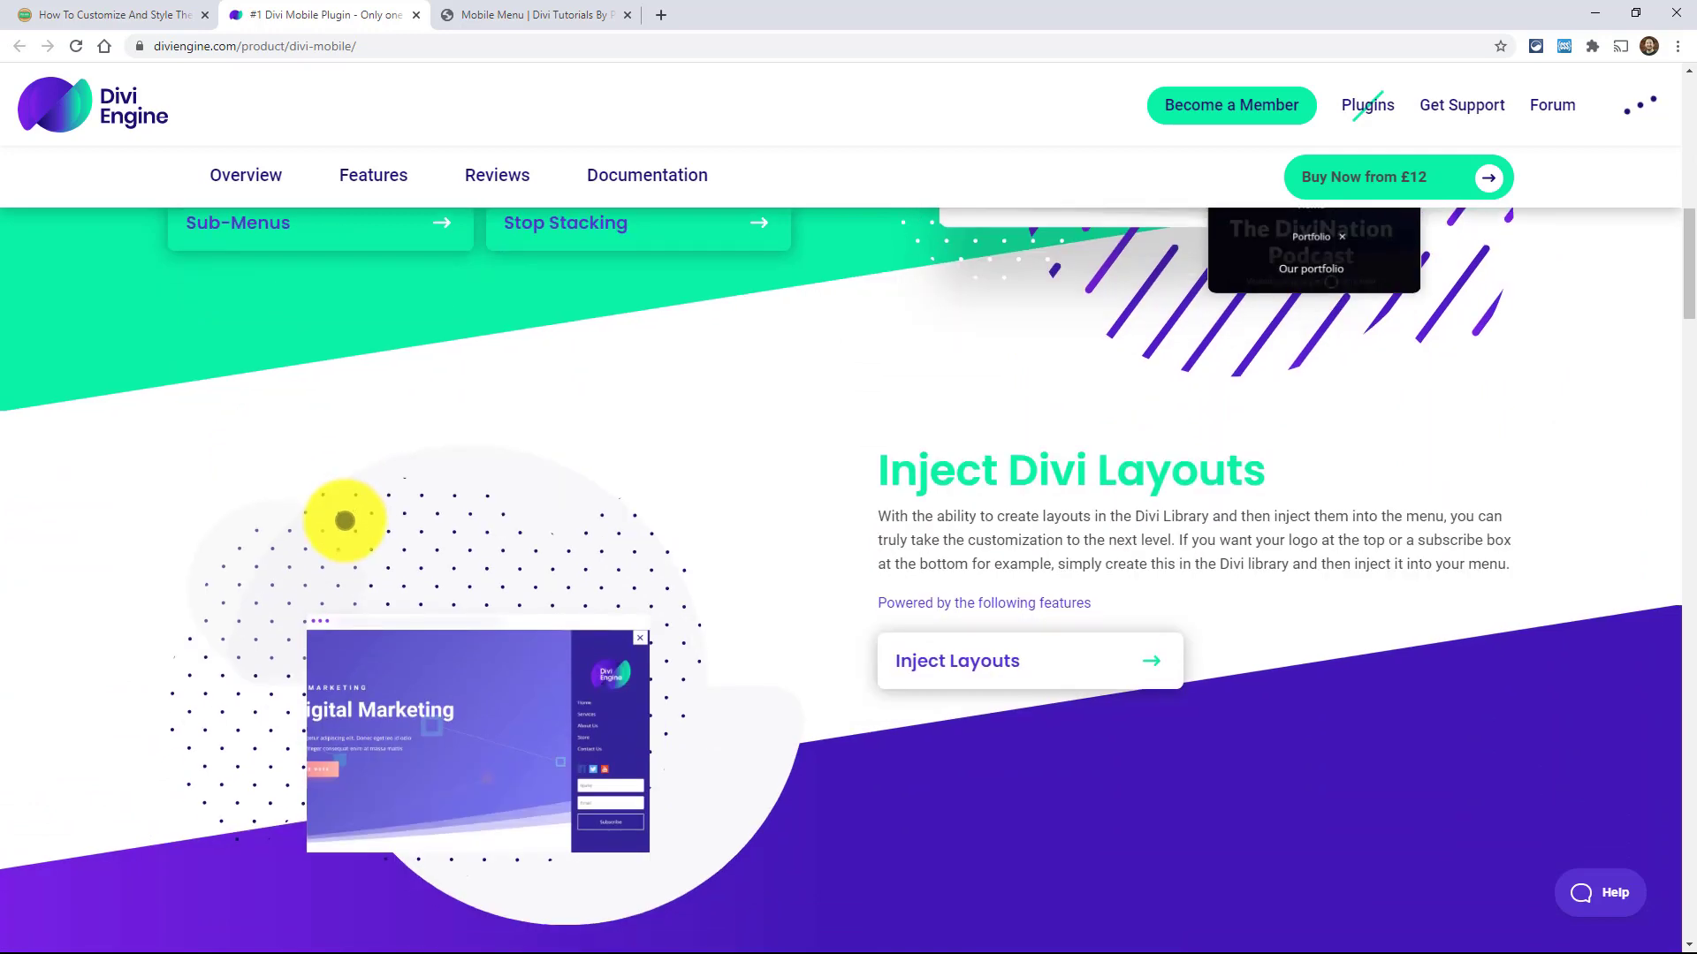
{"action": "left_click_drag", "start_coordinate": [1688, 245], "coordinate": [341, 549]}
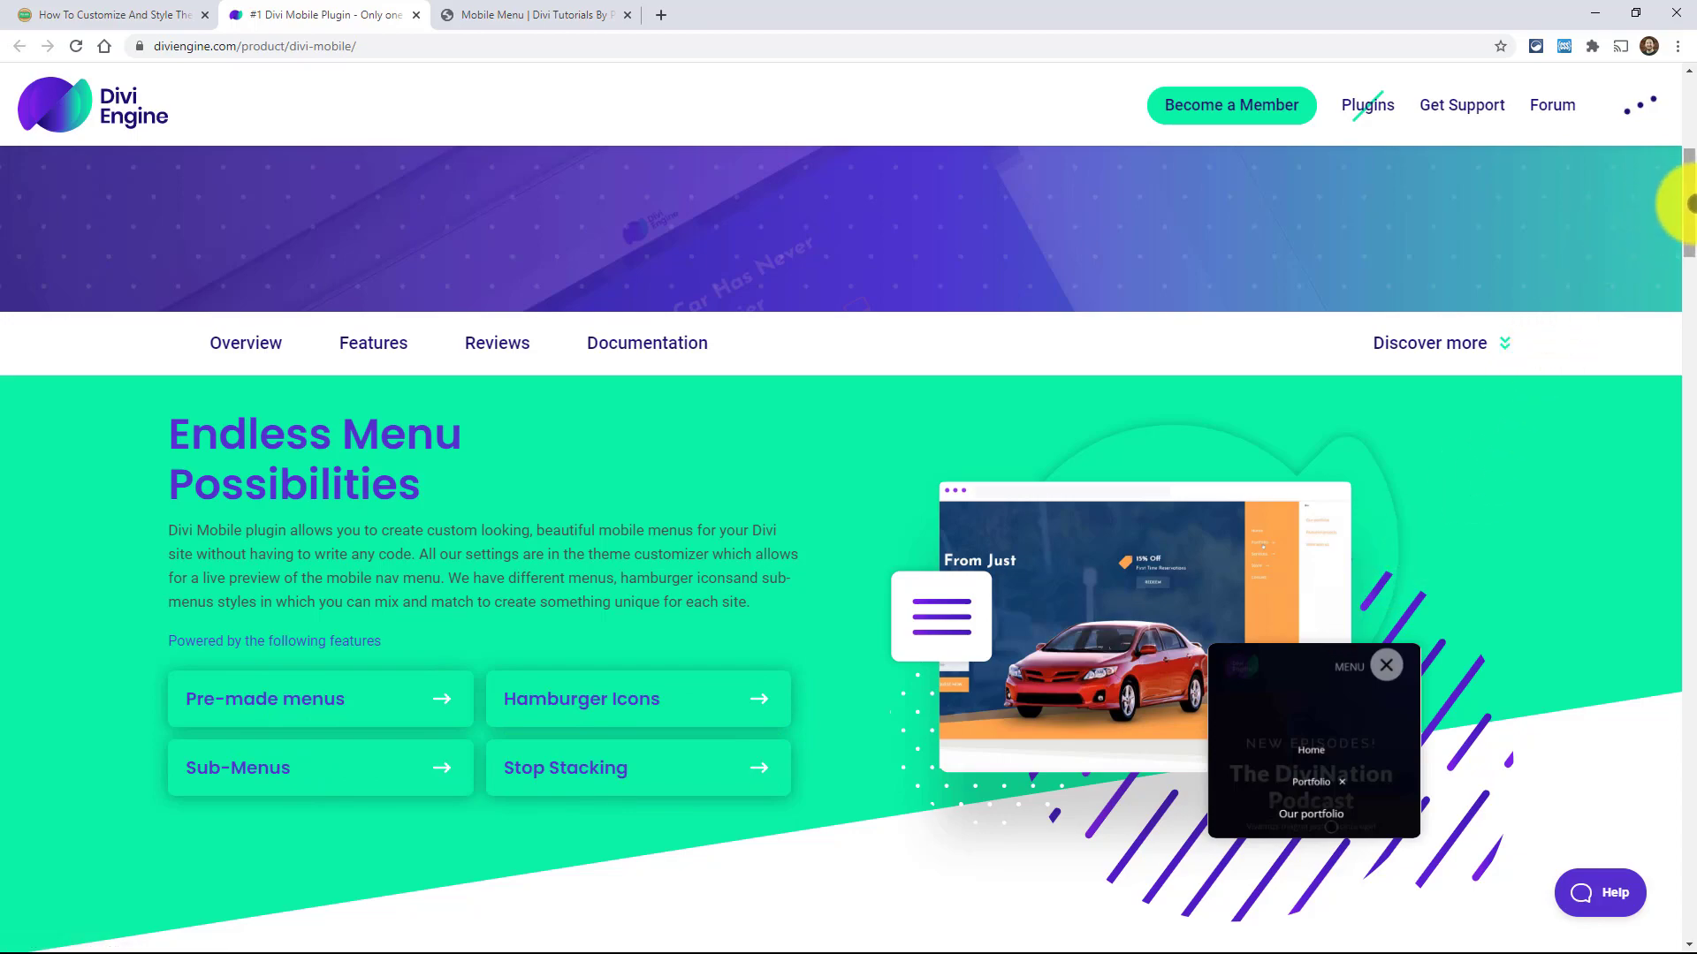
{"action": "left_click_drag", "start_coordinate": [1687, 204], "coordinate": [1688, 404]}
{"action": "left_click", "coordinate": [79, 15]}
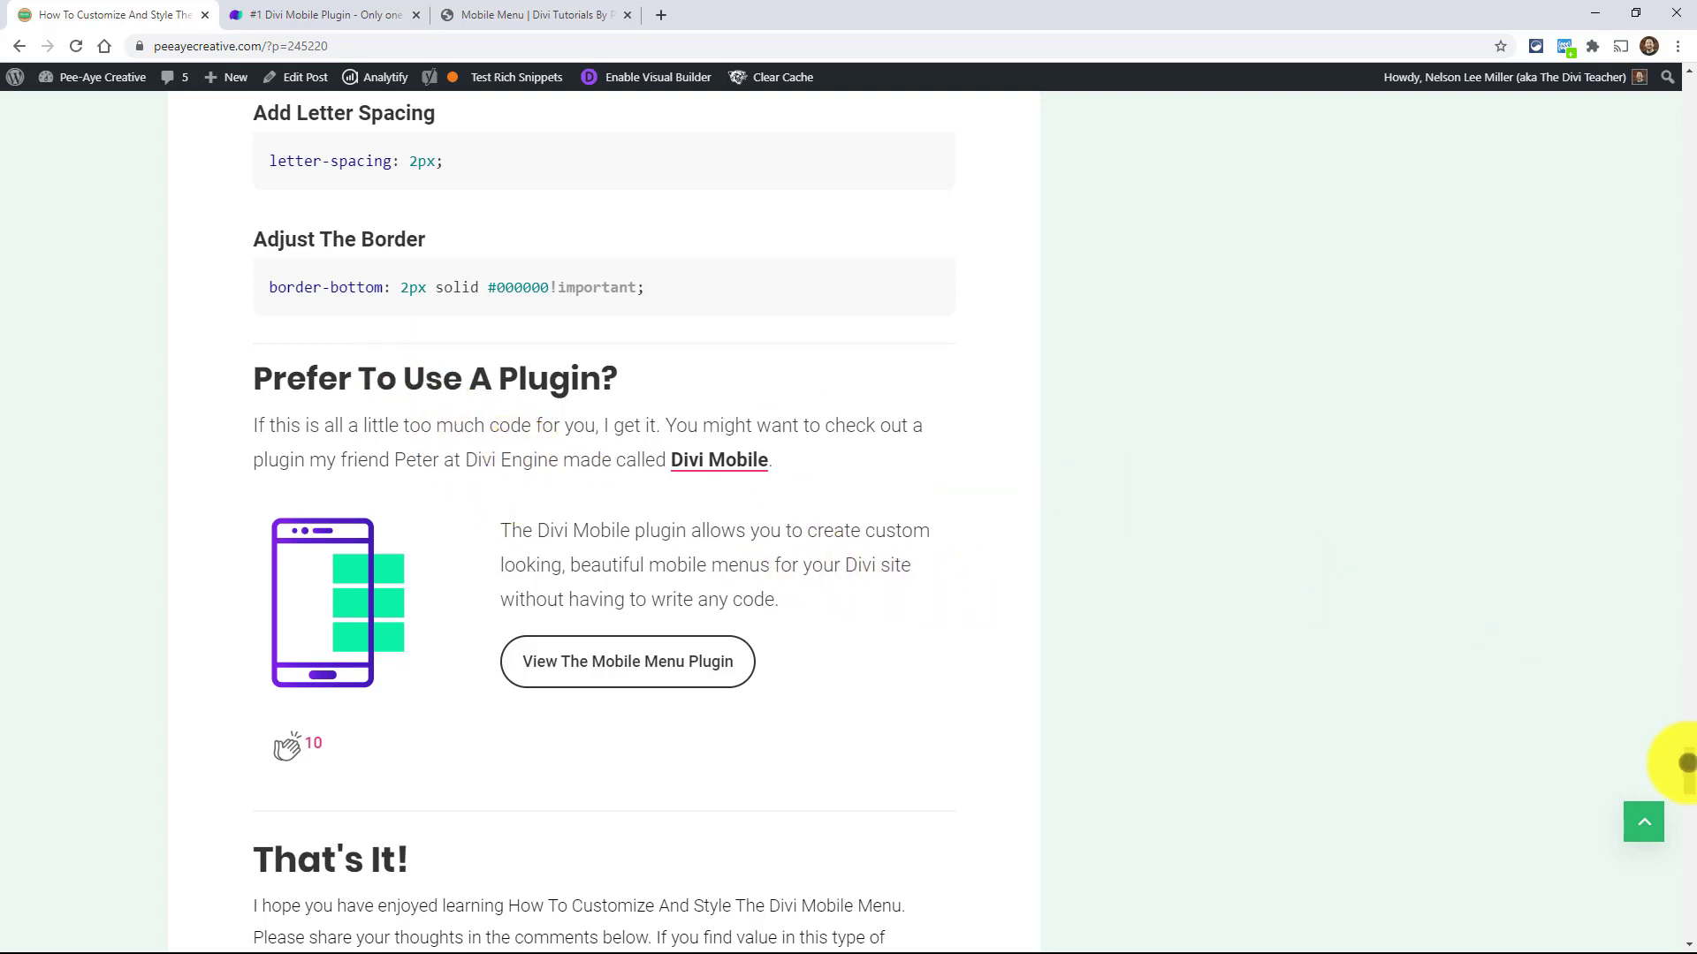
- Scroll the tutorial article back up to its header and featured image
{"action": "left_click_drag", "start_coordinate": [1686, 763], "coordinate": [1685, 126]}
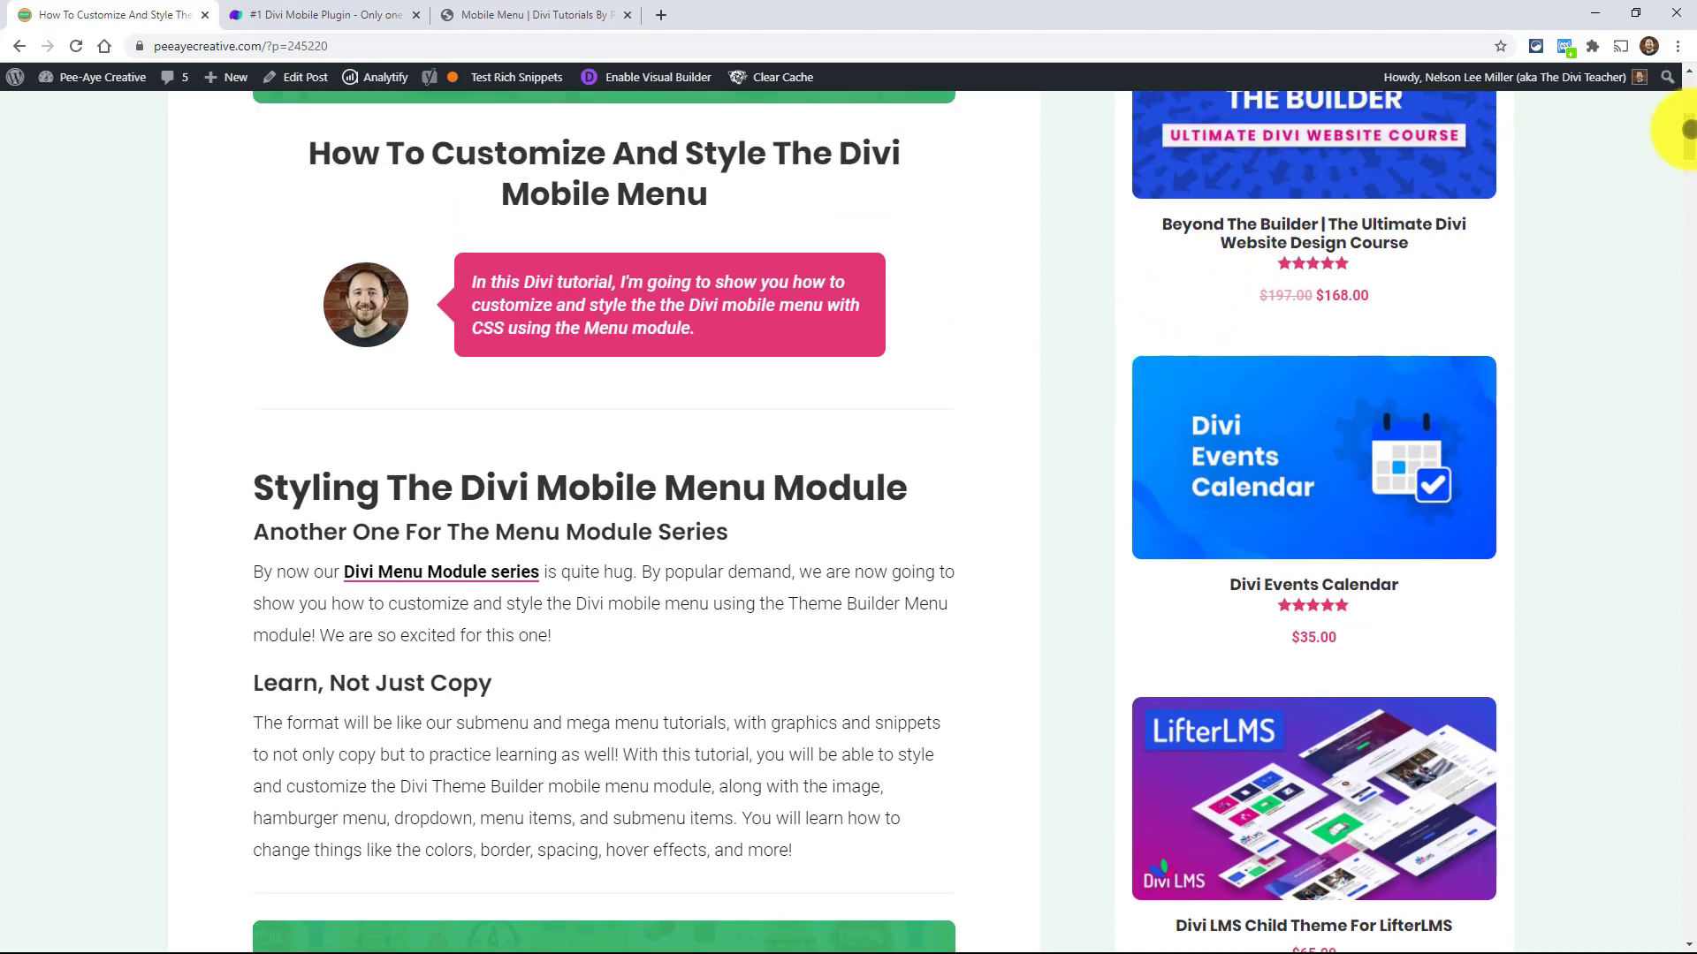
{"action": "left_click_drag", "start_coordinate": [1688, 130], "coordinate": [1688, 96]}
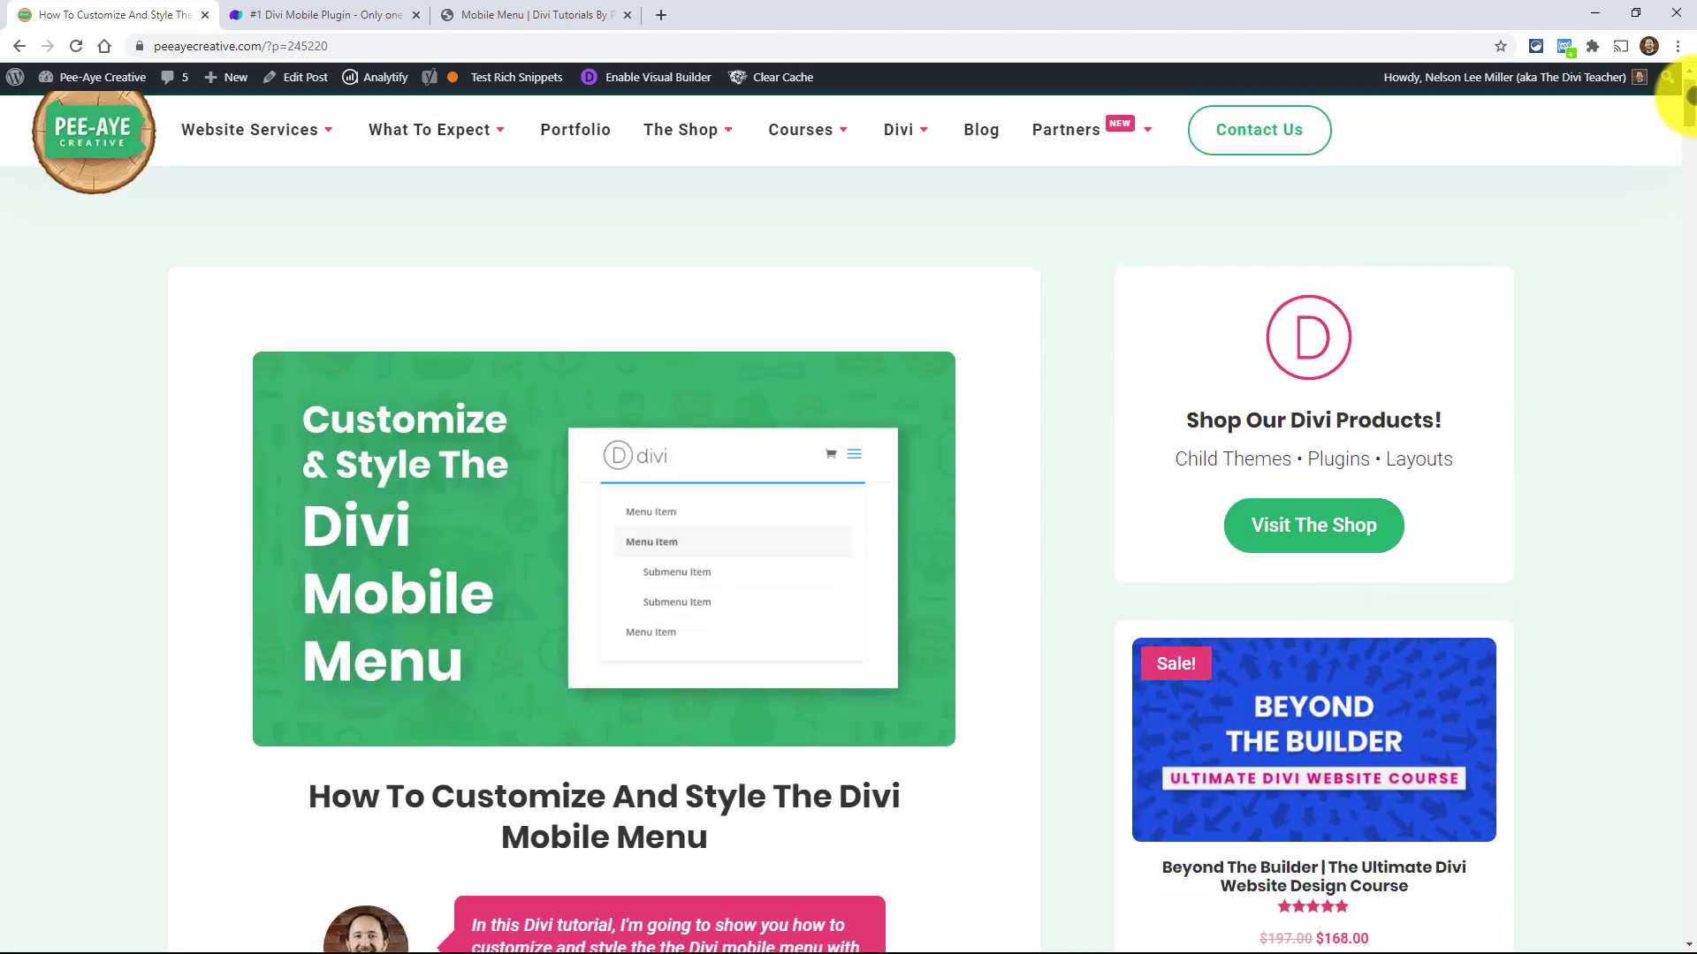